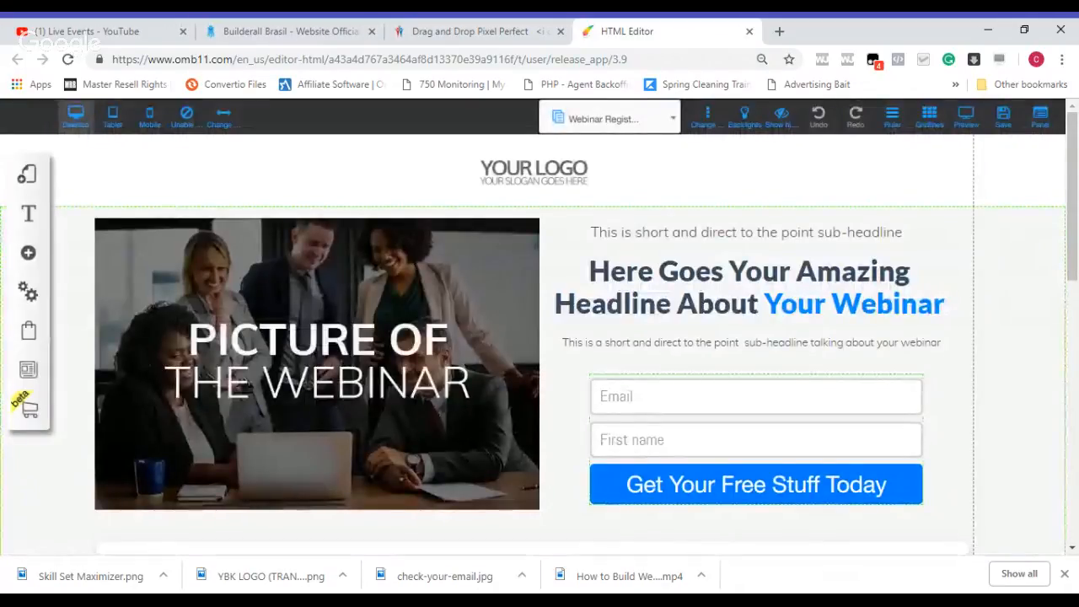
# Step: Delete the placeholder logo from the page header
pyautogui.click(559, 179)
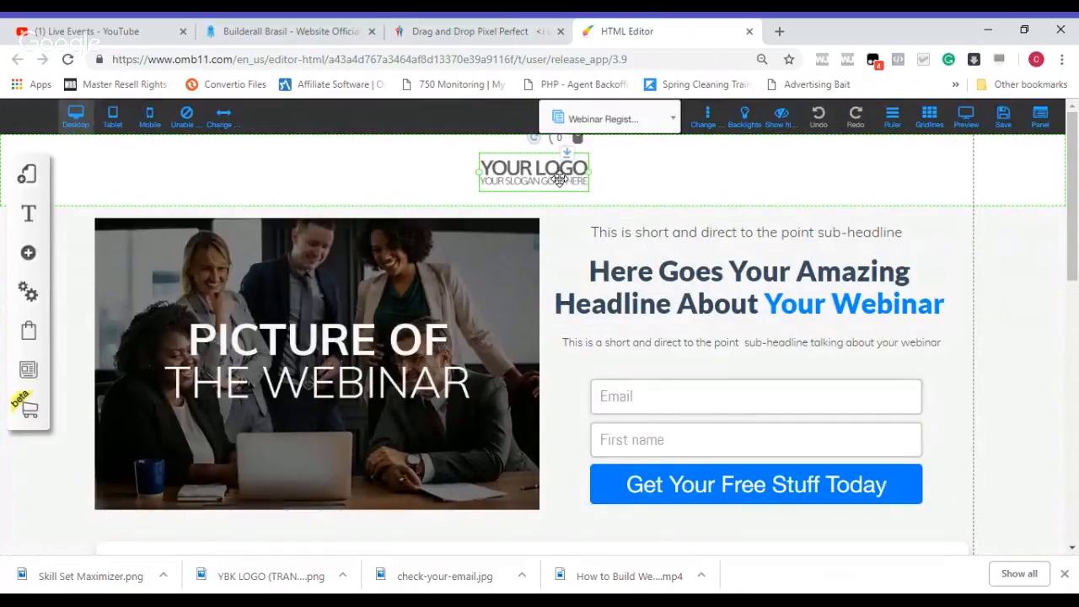
pyautogui.press('Delete')
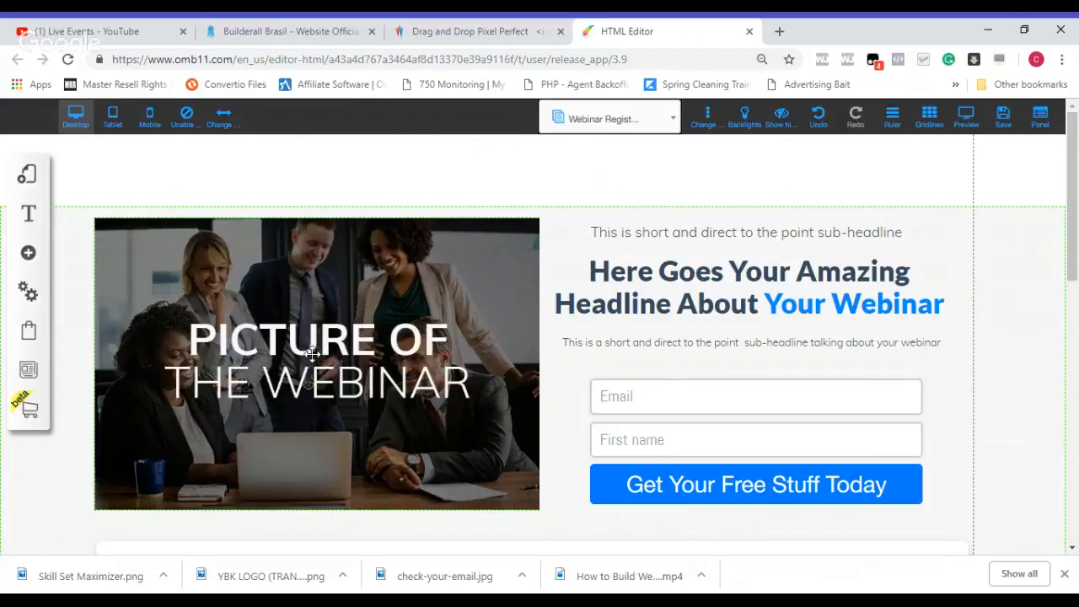
# Step: Replace the main headline text with "How to Build Wealth With Your Job Income"
pyautogui.click(639, 282)
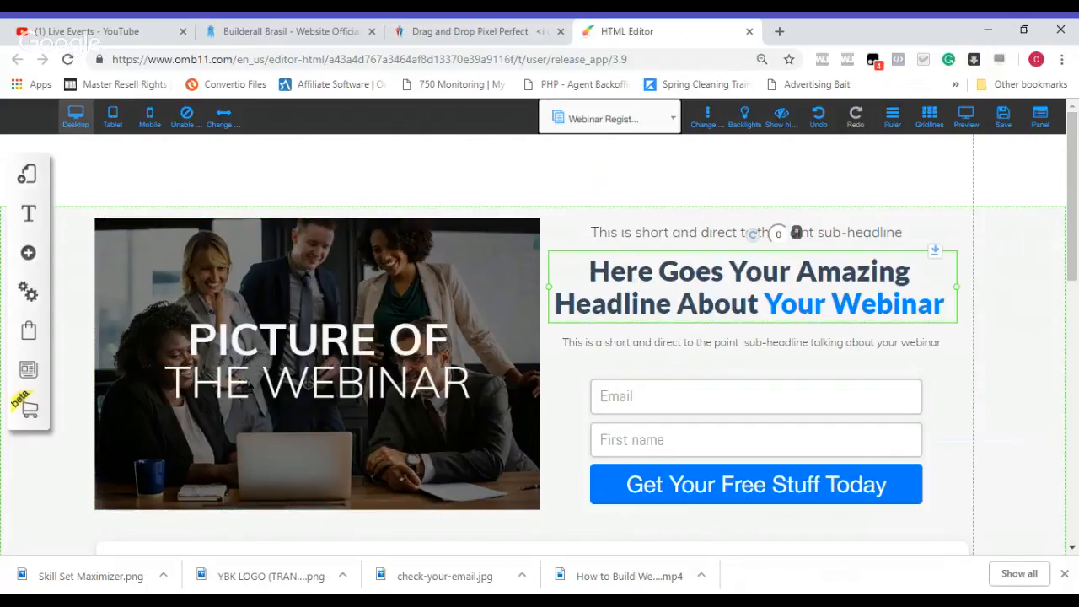
pyautogui.doubleClick(641, 283)
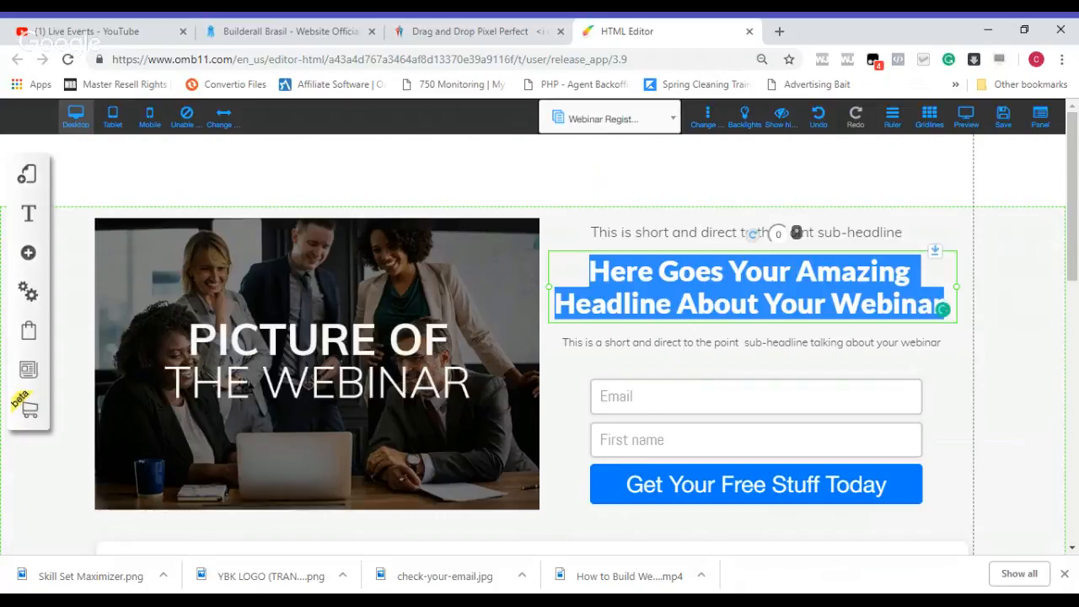
pyautogui.click(943, 310)
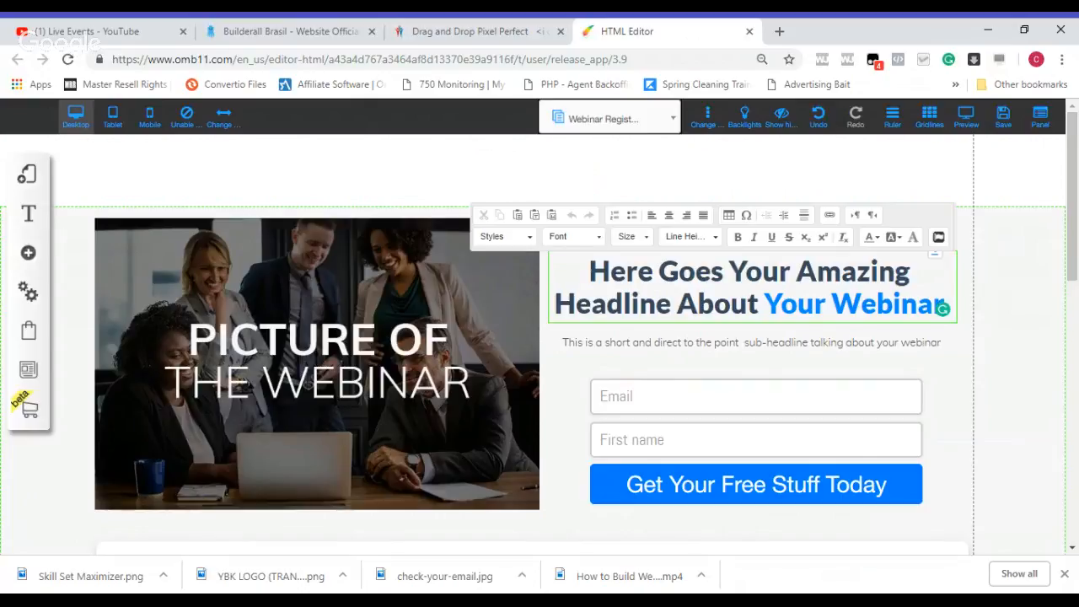
pyautogui.press('Delete')
pyautogui.press('Delete')
pyautogui.press('Delete')
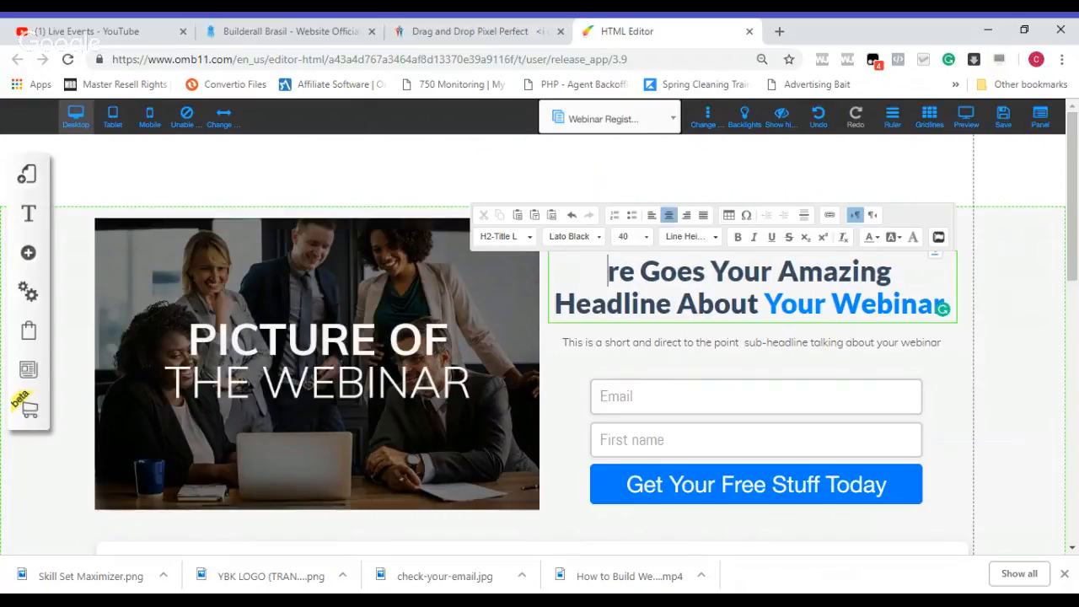
pyautogui.press('Delete')
pyautogui.press('Delete')
pyautogui.press('Delete')
pyautogui.press('Delete')
pyautogui.press('Delete')
pyautogui.press('Delete')
pyautogui.press('Delete')
pyautogui.press('Delete')
pyautogui.press('Delete')
pyautogui.press('Delete')
pyautogui.press('Delete')
pyautogui.press('Delete')
pyautogui.press('Delete')
pyautogui.press('Delete')
pyautogui.press('Delete')
pyautogui.press('Delete')
pyautogui.press('Delete')
pyautogui.press('Delete')
pyautogui.press('Delete')
pyautogui.press('Delete')
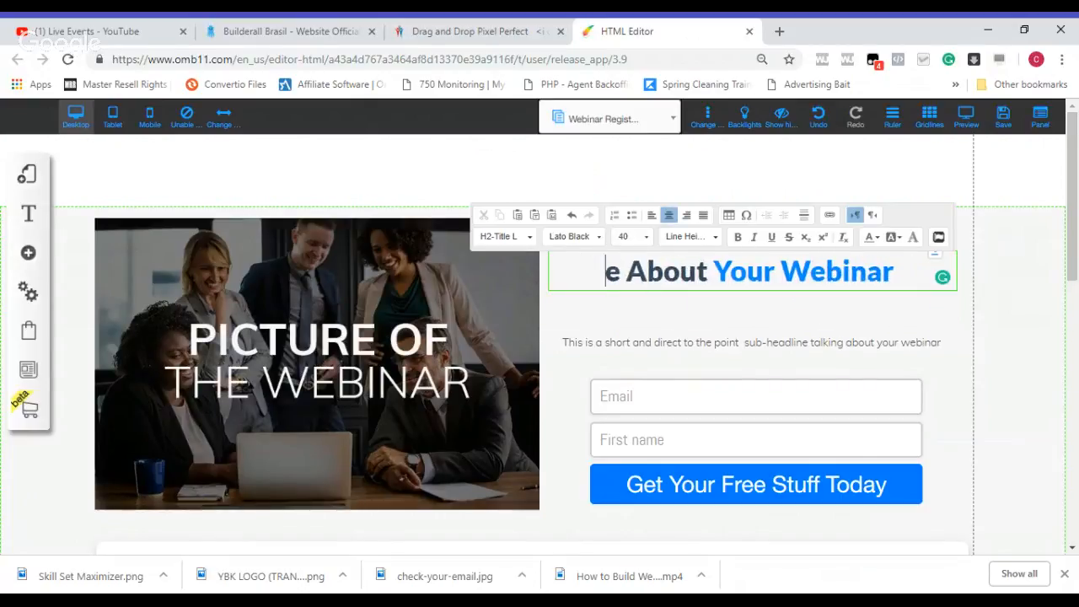
pyautogui.press('Delete')
pyautogui.press('Delete')
pyautogui.press('Delete')
pyautogui.press('Delete')
pyautogui.press('Delete')
pyautogui.press('Delete')
pyautogui.press('Delete')
pyautogui.press('Delete')
pyautogui.press('Delete')
pyautogui.press('Delete')
pyautogui.press('Delete')
pyautogui.press('Delete')
pyautogui.press('Delete')
pyautogui.press('Delete')
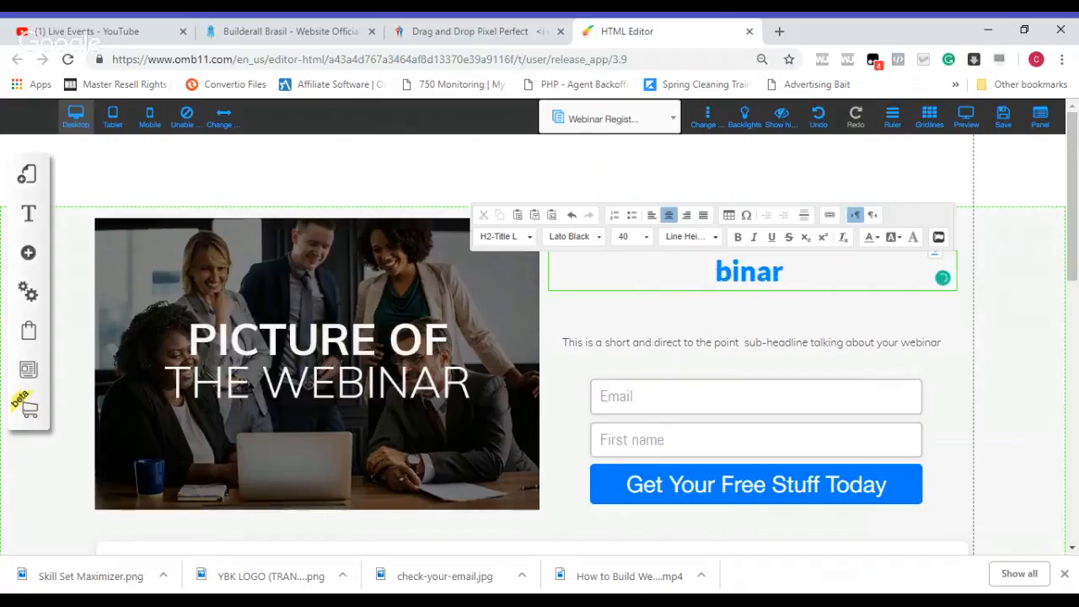
pyautogui.press('Delete')
pyautogui.press('Delete')
pyautogui.press('Delete')
pyautogui.write('How')
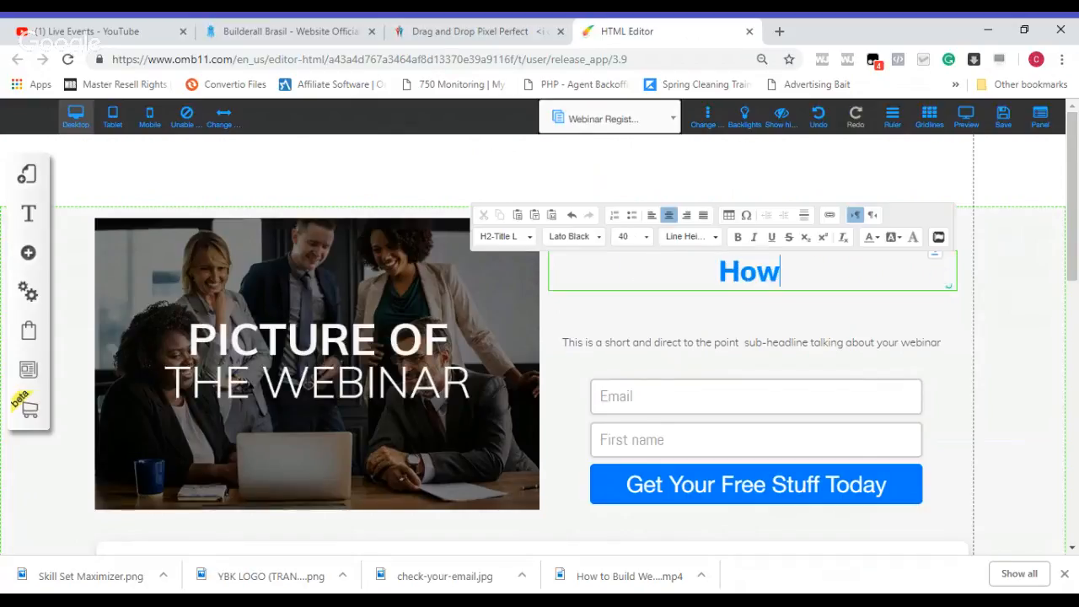
pyautogui.write(' to Build W')
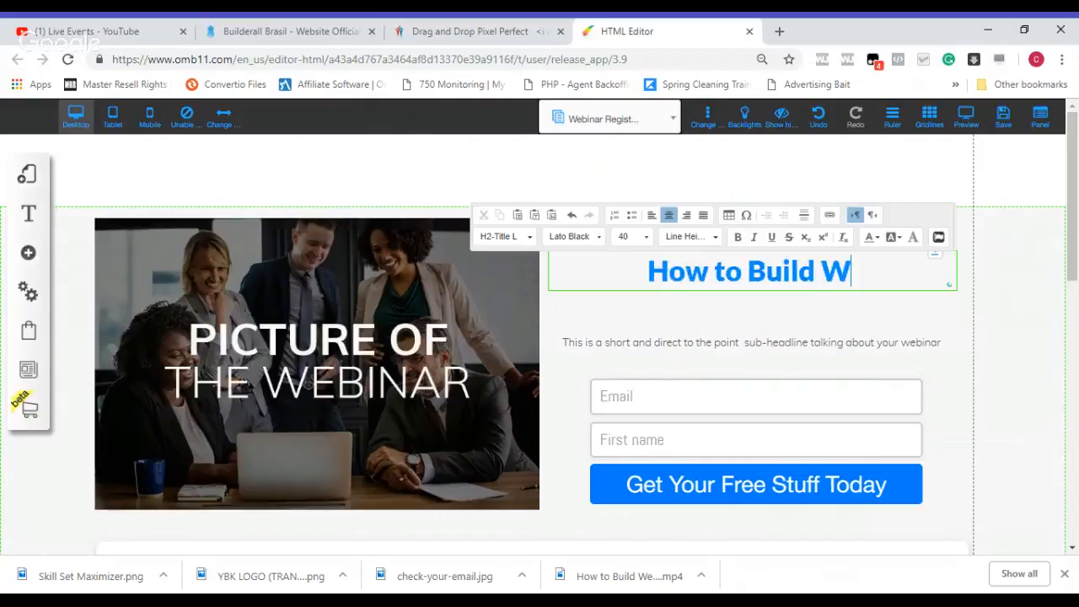
pyautogui.write('ealth With ')
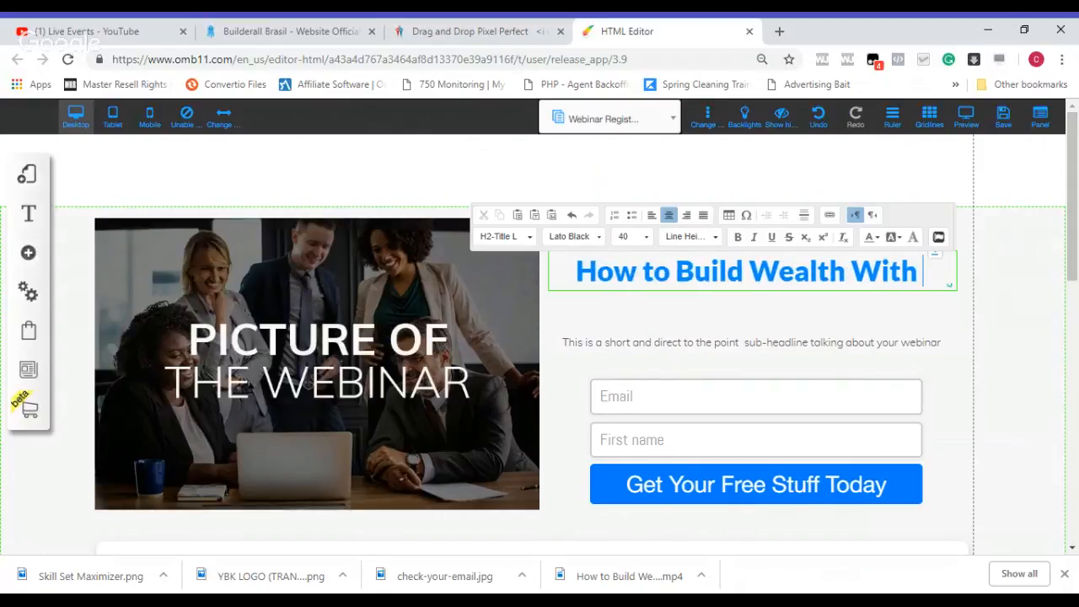
pyautogui.write('Your Job')
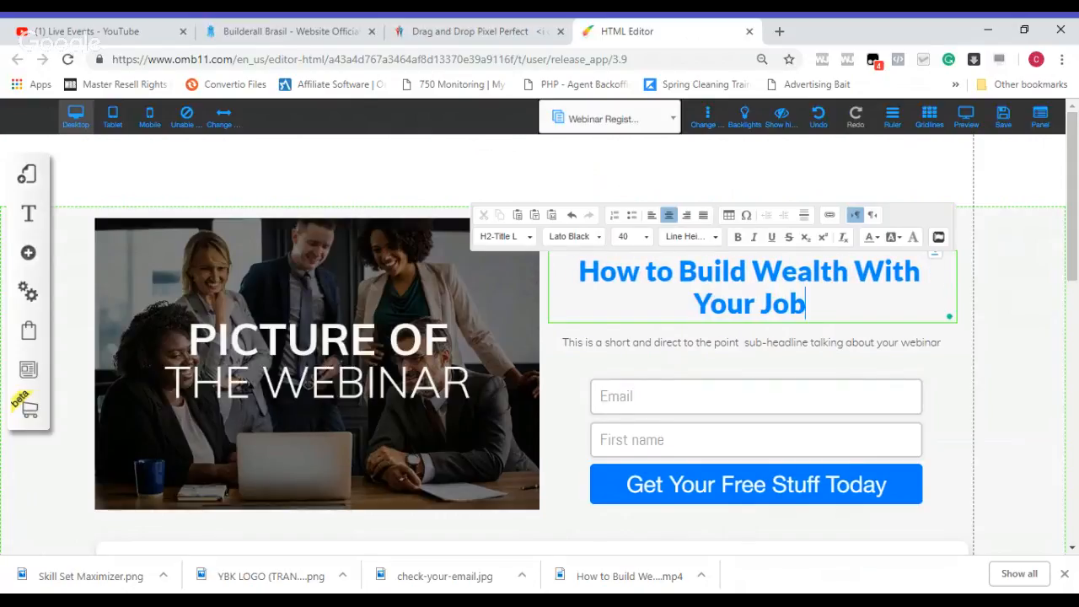
pyautogui.write(' Income')
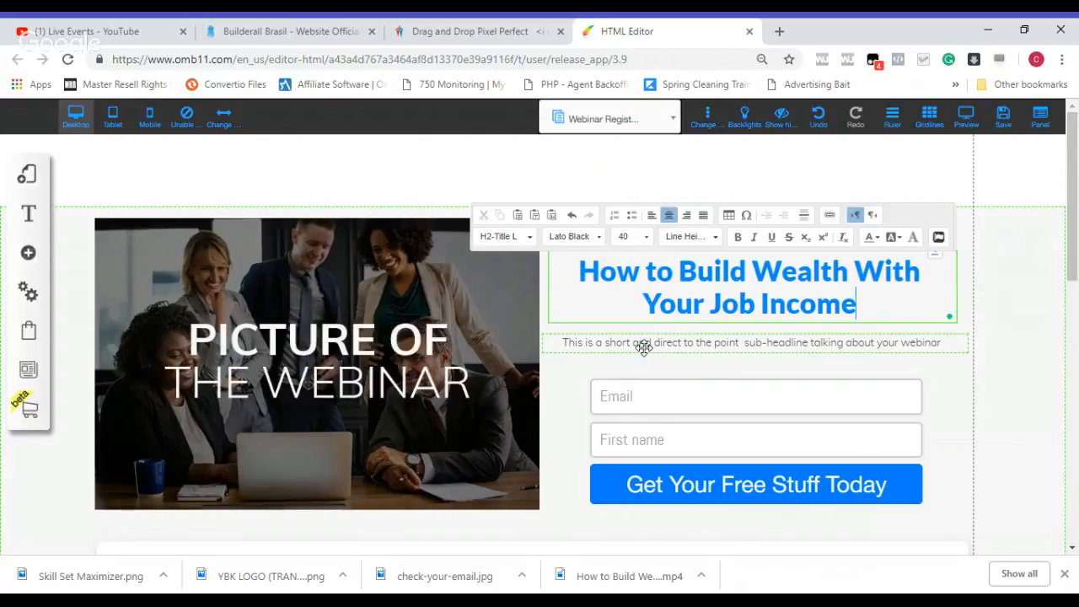
pyautogui.moveTo(1074, 272); pyautogui.dragTo(1075, 270)
pyautogui.click(900, 173)
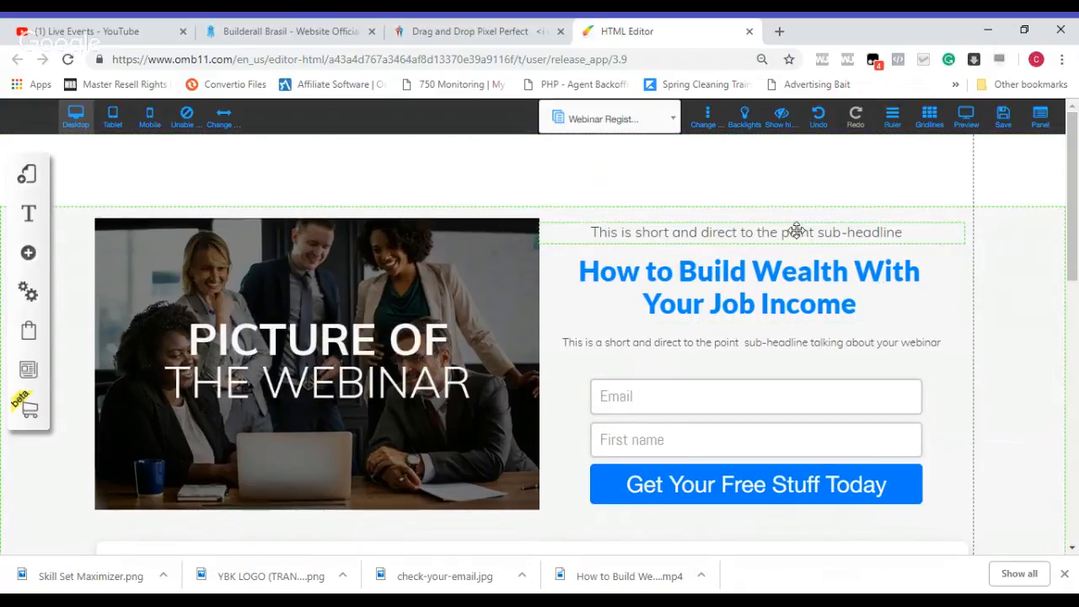
# Step: Replace the sub-headline above the main headline with "Build wealth does not have to be hard."
pyautogui.click(796, 230)
pyautogui.doubleClick(796, 231)
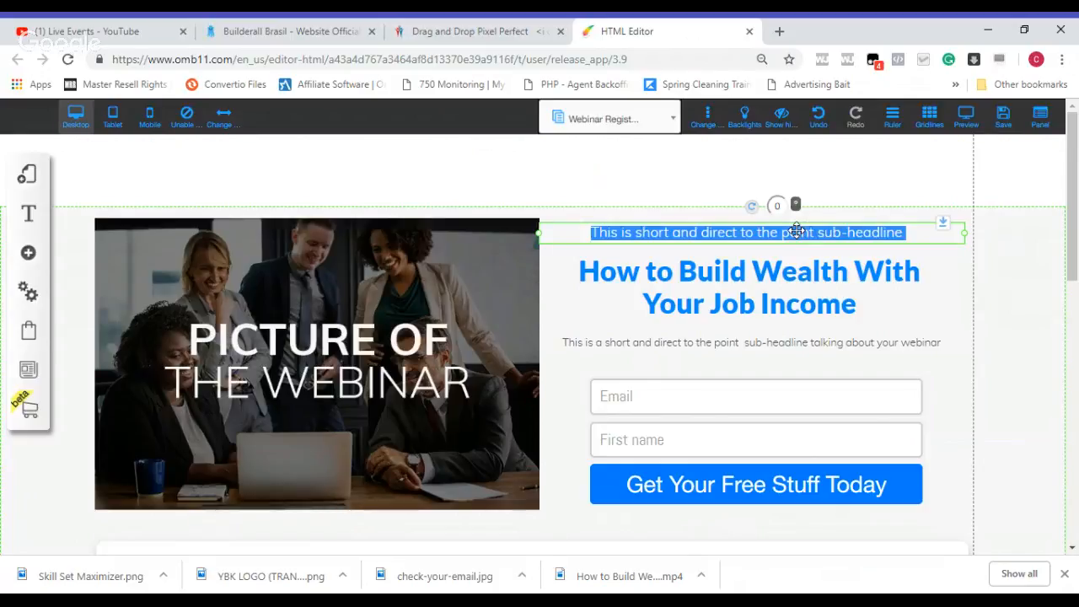
pyautogui.write('Build')
pyautogui.press('Delete')
pyautogui.press('Delete')
pyautogui.press('Delete')
pyautogui.press('Delete')
pyautogui.press('Delete')
pyautogui.press('Delete')
pyautogui.press('Delete')
pyautogui.press('Delete')
pyautogui.press('Delete')
pyautogui.press('Delete')
pyautogui.press('Delete')
pyautogui.press('Delete')
pyautogui.press('Delete')
pyautogui.press('Delete')
pyautogui.press('Delete')
pyautogui.press('Delete')
pyautogui.press('Delete')
pyautogui.press('Delete')
pyautogui.press('Delete')
pyautogui.press('Delete')
pyautogui.press('Delete')
pyautogui.press('Delete')
pyautogui.press('Delete')
pyautogui.press('Delete')
pyautogui.press('Delete')
pyautogui.press('Delete')
pyautogui.press('Delete')
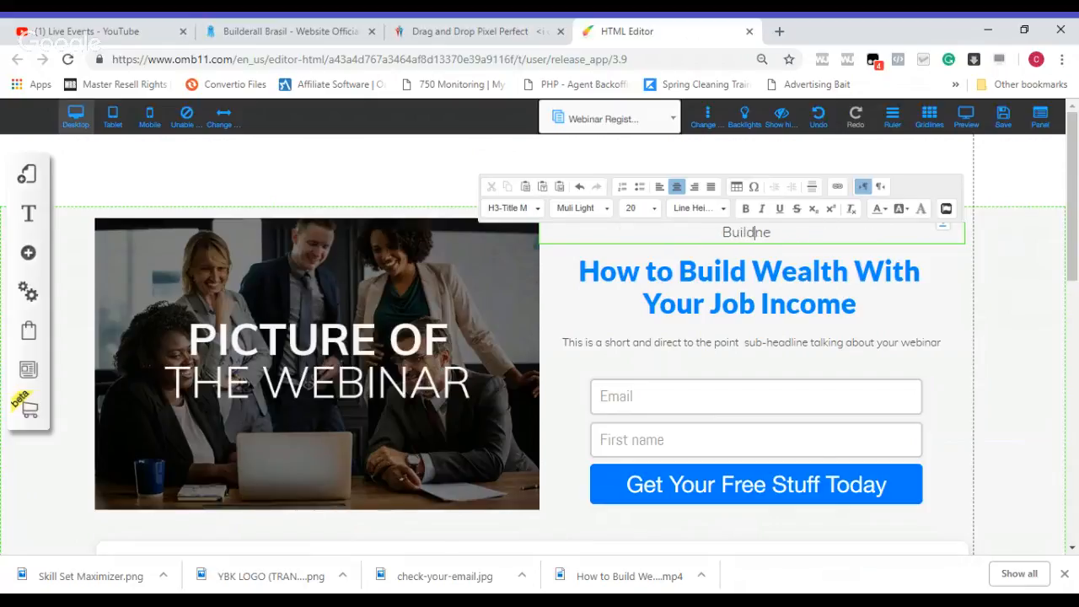
pyautogui.write('wealth does n')
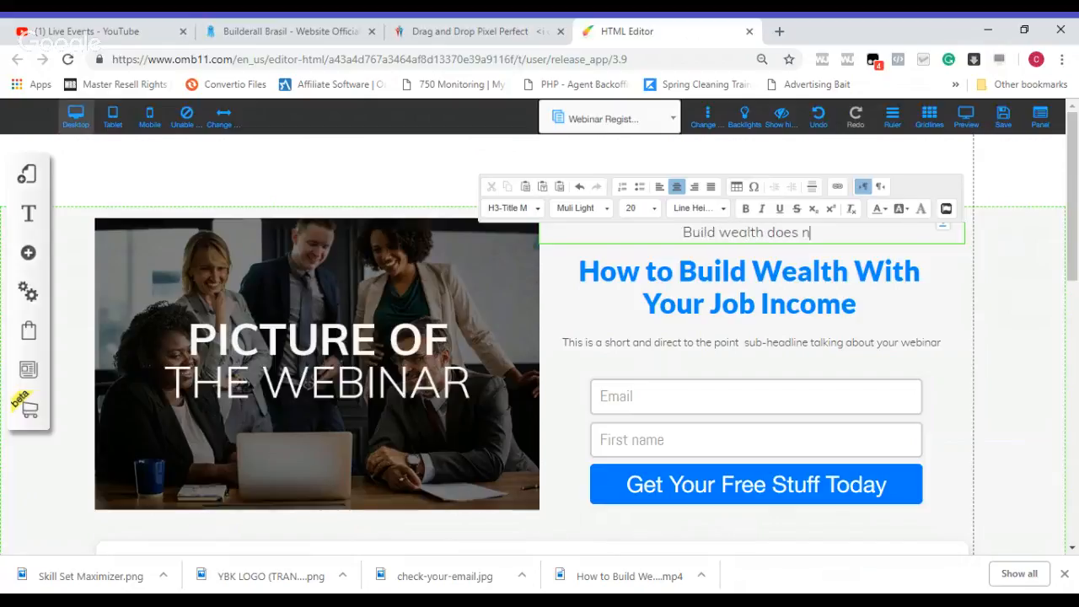
pyautogui.write('ot have to ')
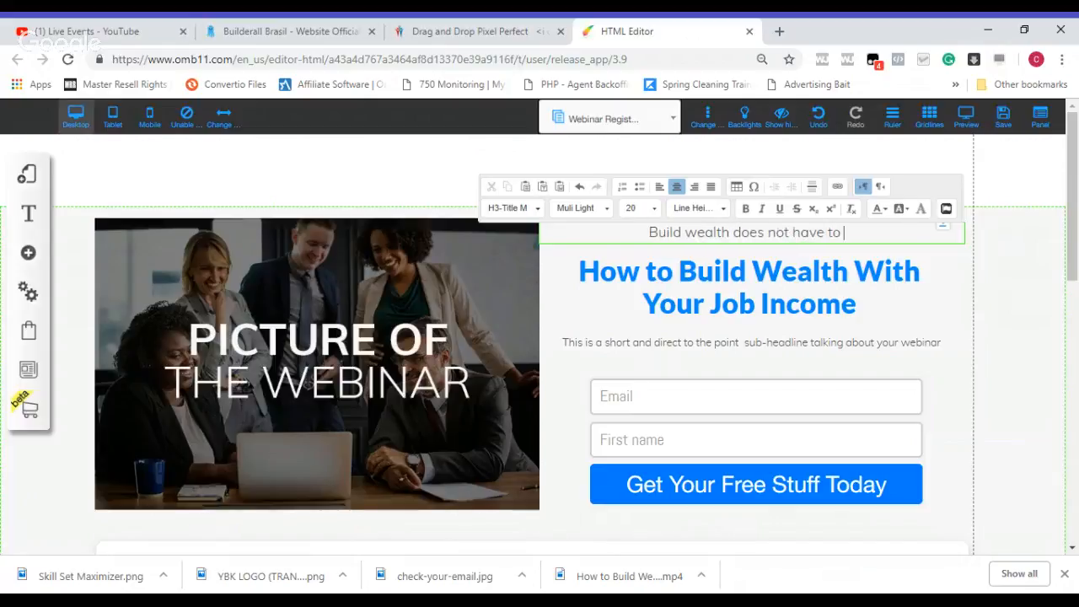
pyautogui.write('be hard.')
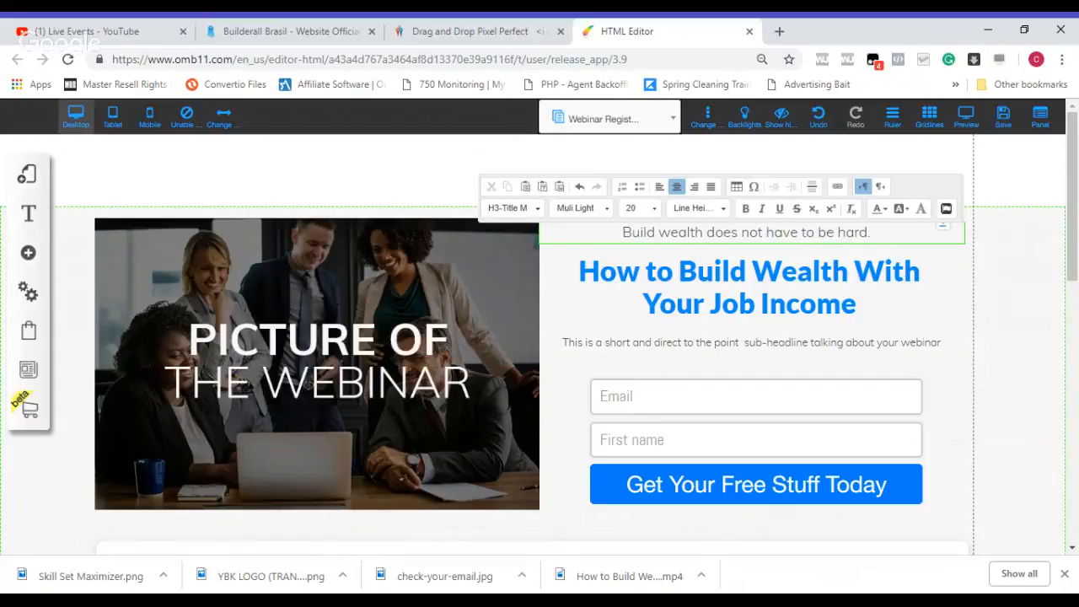
# Step: Replace the sub-headline below the main headline with "5 Simple but effectives steps to creating wealth from scratch!"
pyautogui.click(750, 337)
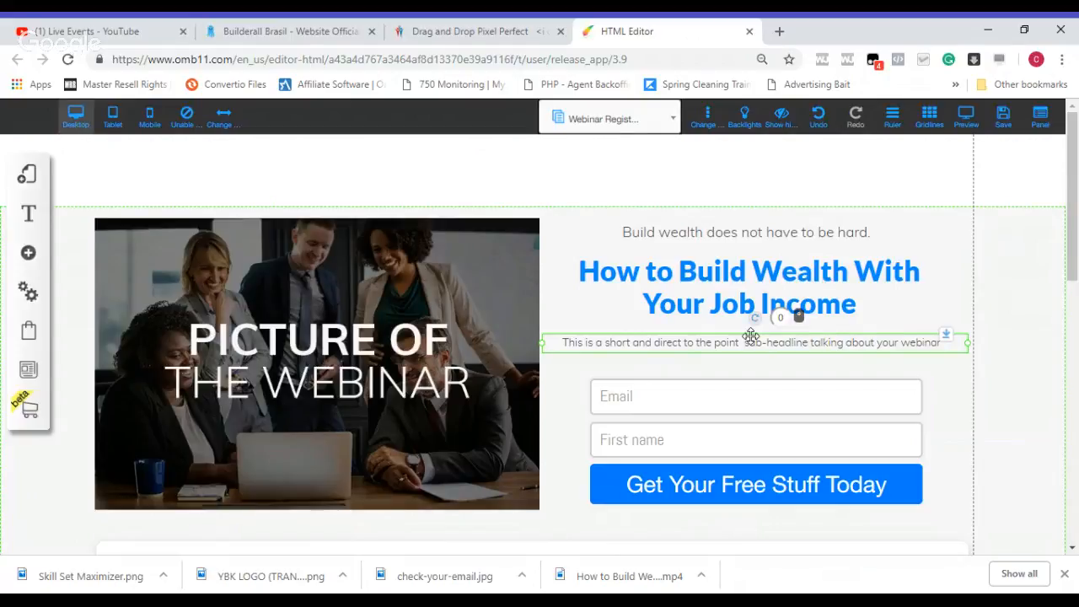
pyautogui.doubleClick(750, 336)
pyautogui.press('Delete')
pyautogui.press('Delete')
pyautogui.press('Delete')
pyautogui.press('Delete')
pyautogui.press('Delete')
pyautogui.press('Delete')
pyautogui.press('Delete')
pyautogui.press('Delete')
pyautogui.press('Delete')
pyautogui.press('Delete')
pyautogui.press('Delete')
pyautogui.press('Delete')
pyautogui.press('Delete')
pyautogui.press('Delete')
pyautogui.press('Delete')
pyautogui.press('Delete')
pyautogui.press('Delete')
pyautogui.press('Delete')
pyautogui.press('Delete')
pyautogui.press('Delete')
pyautogui.press('Delete')
pyautogui.press('Delete')
pyautogui.press('Delete')
pyautogui.press('Delete')
pyautogui.press('Delete')
pyautogui.press('Delete')
pyautogui.press('Delete')
pyautogui.press('Delete')
pyautogui.press('Delete')
pyautogui.press('Delete')
pyautogui.press('Delete')
pyautogui.press('Delete')
pyautogui.press('Delete')
pyautogui.press('Delete')
pyautogui.press('Delete')
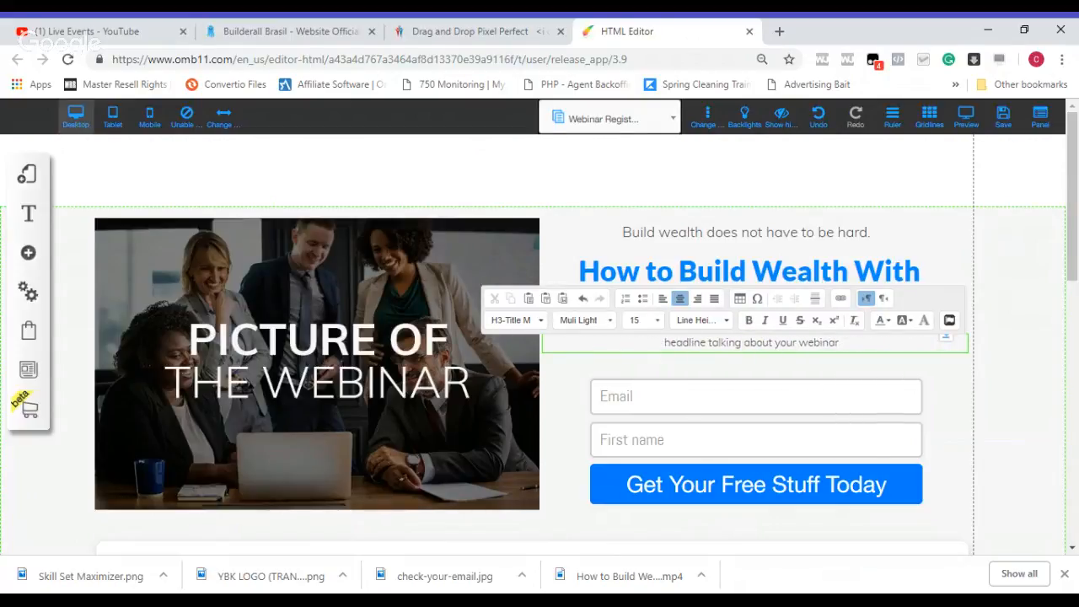
pyautogui.press('Delete')
pyautogui.press('Delete')
pyautogui.press('Delete')
pyautogui.press('Delete')
pyautogui.press('Delete')
pyautogui.press('Delete')
pyautogui.press('Delete')
pyautogui.press('Delete')
pyautogui.press('Delete')
pyautogui.press('Delete')
pyautogui.press('Delete')
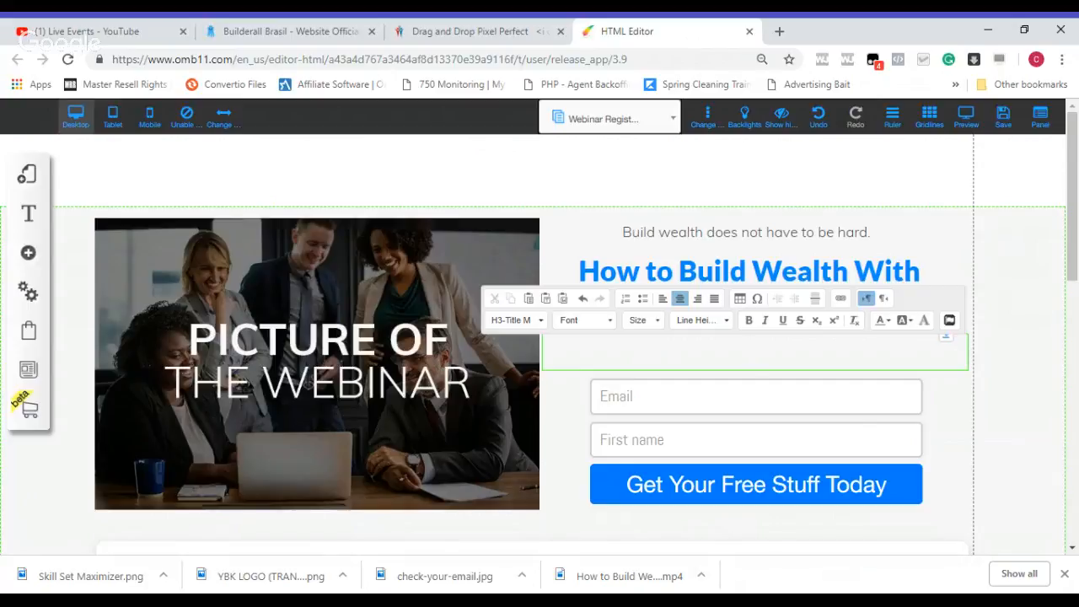
pyautogui.write('5 Simp')
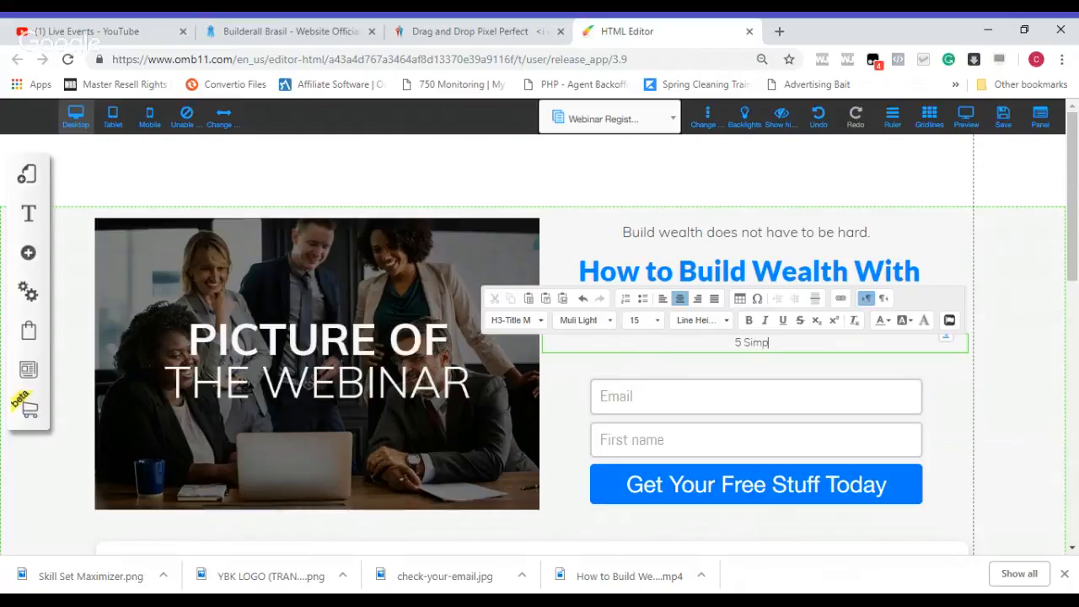
pyautogui.write('le s')
pyautogui.press('BackSpace')
pyautogui.write('but effectives')
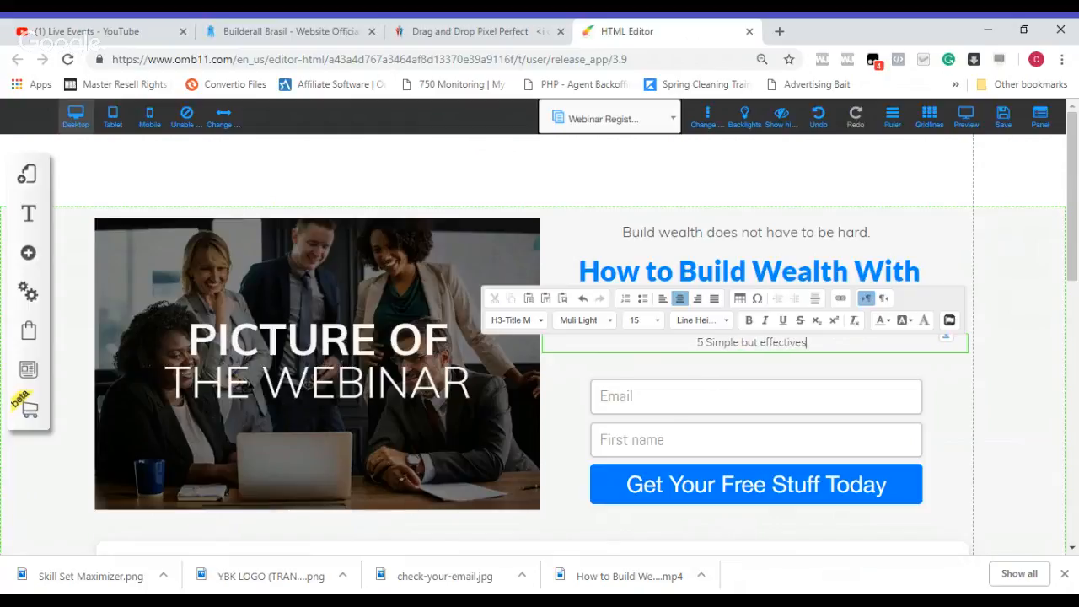
pyautogui.write(' steps')
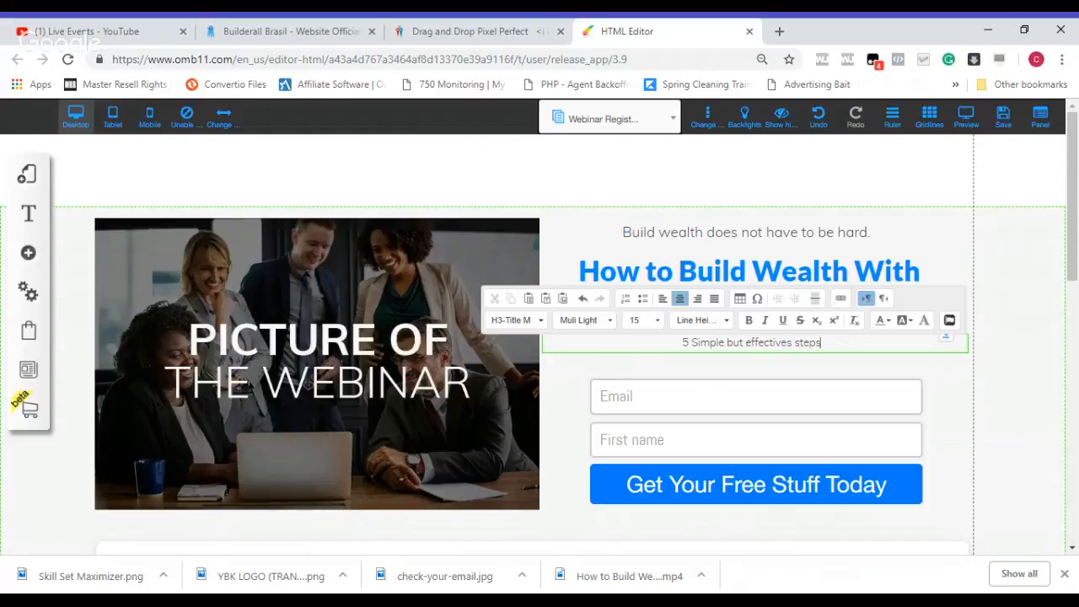
pyautogui.write(' to building')
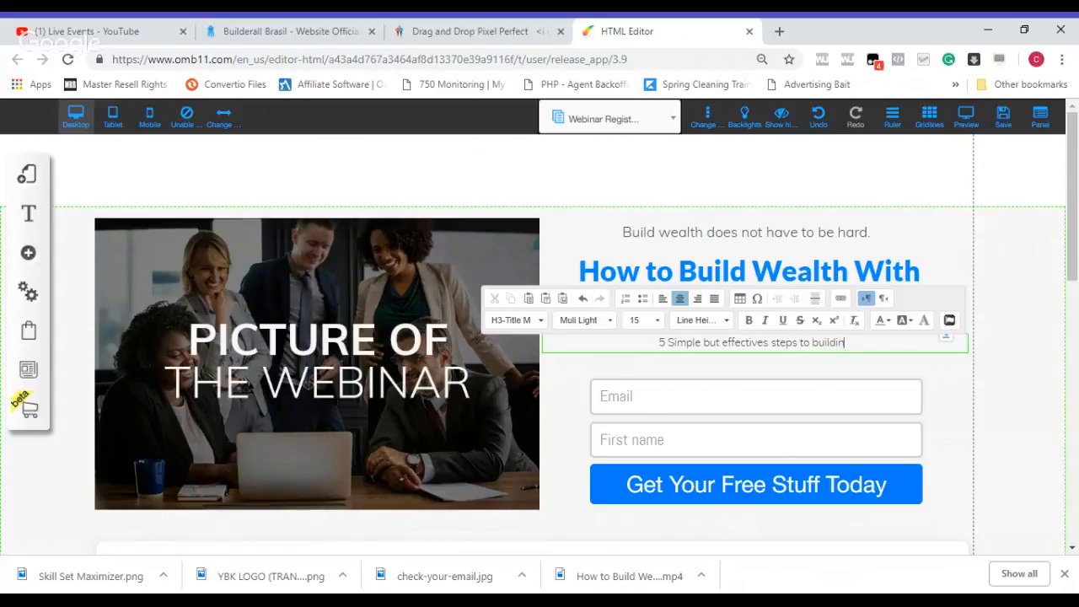
pyautogui.press('BackSpace')
pyautogui.press('BackSpace')
pyautogui.press('BackSpace')
pyautogui.press('BackSpace')
pyautogui.press('BackSpace')
pyautogui.press('BackSpace')
pyautogui.press('BackSpace')
pyautogui.press('BackSpace')
pyautogui.write('creating w')
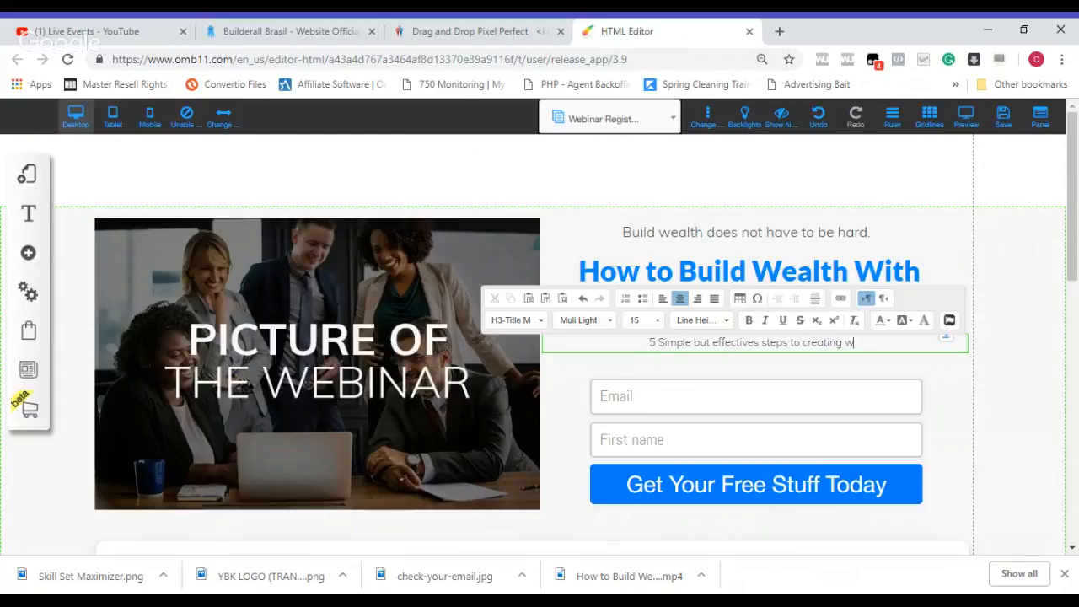
pyautogui.write('ealth from ')
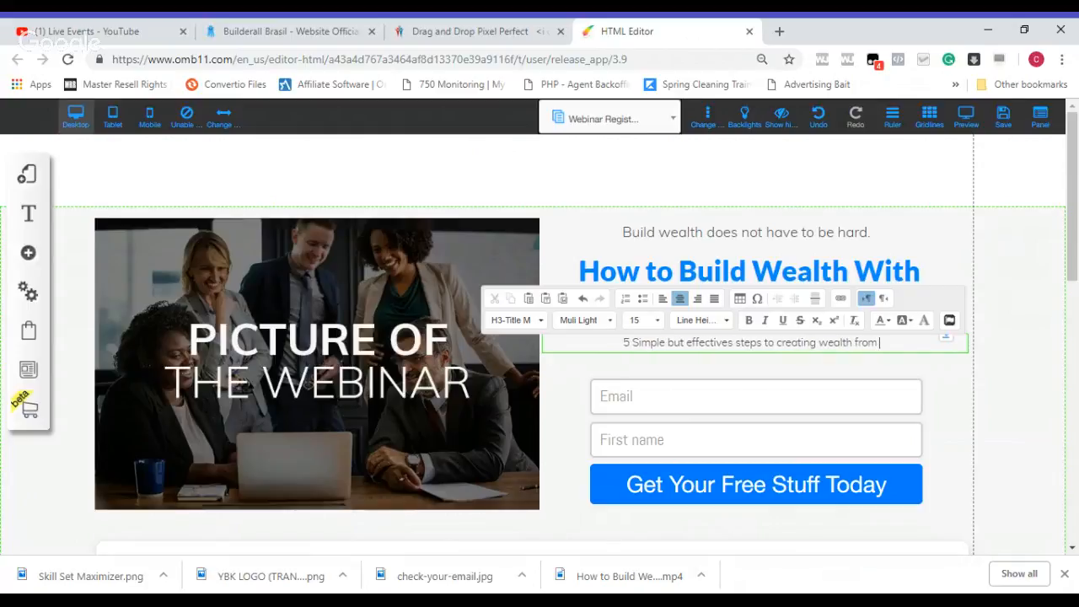
pyautogui.write('scrat')
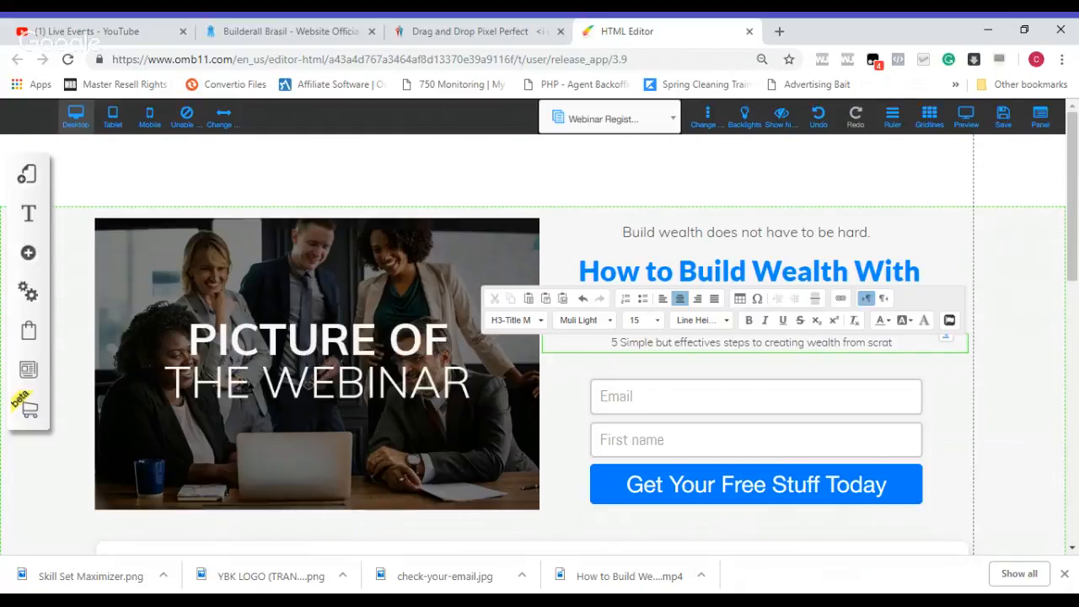
pyautogui.write('ch!')
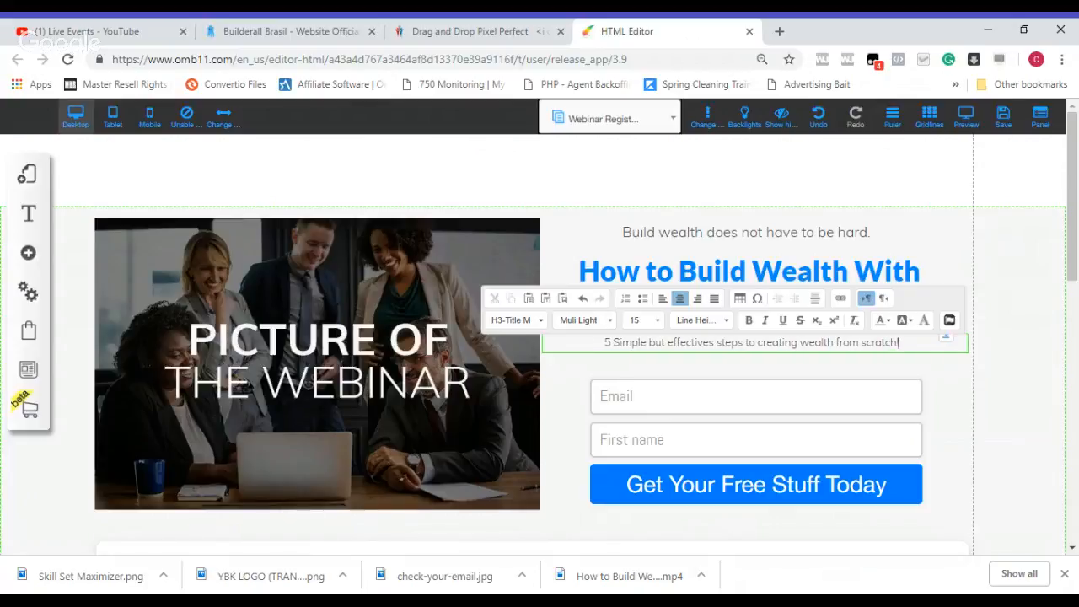
pyautogui.click(437, 274)
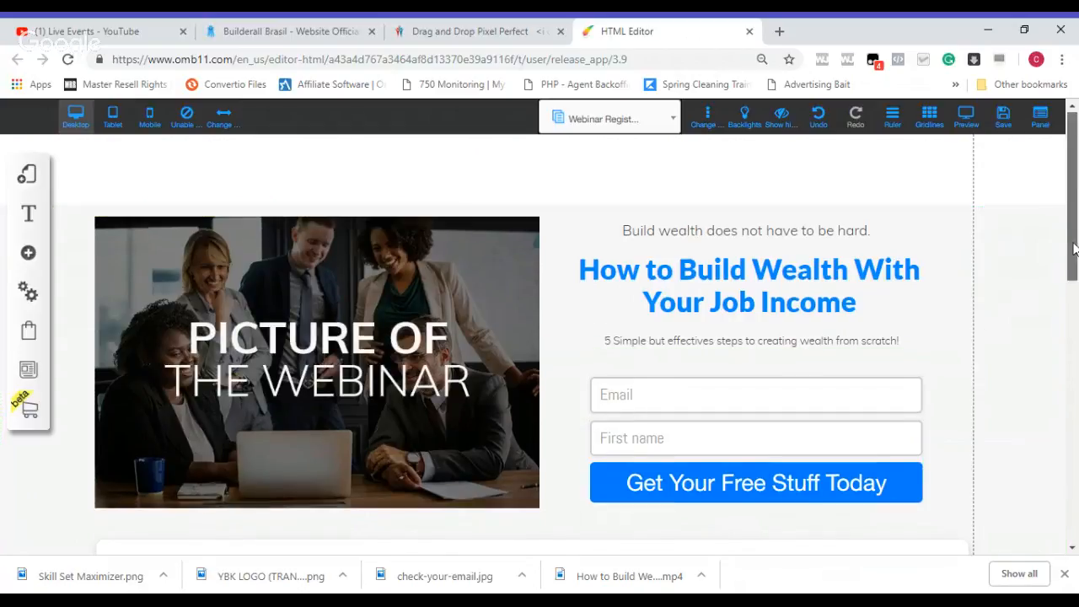
# Step: Try to open the configuration of the email opt-in form and confirm the save-layout alert
pyautogui.scroll(-1, 1075, 249)
pyautogui.scroll(-1, 1075, 249)
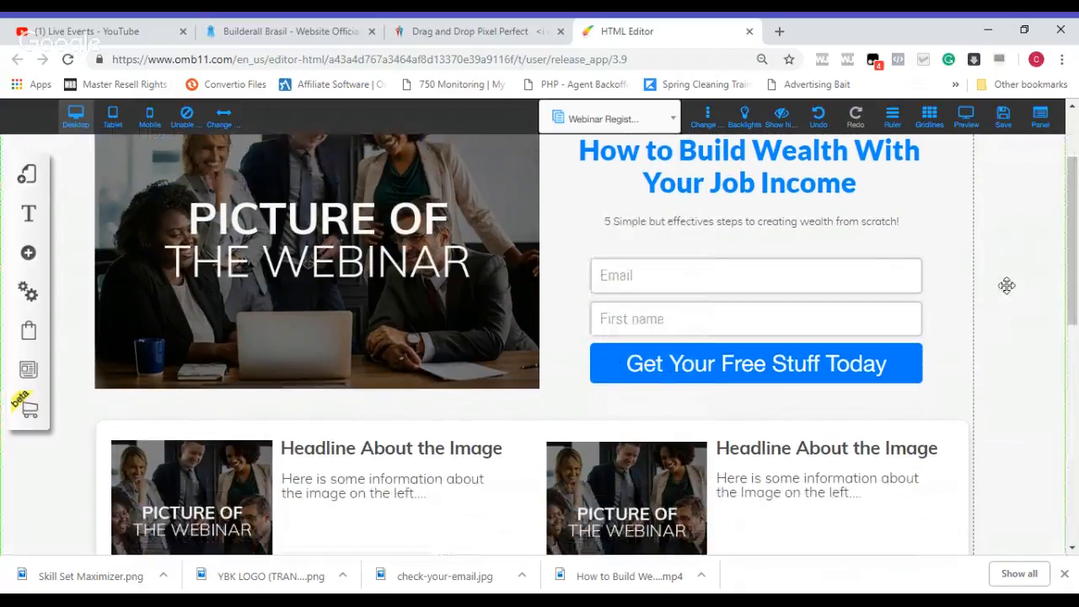
pyautogui.click(680, 312)
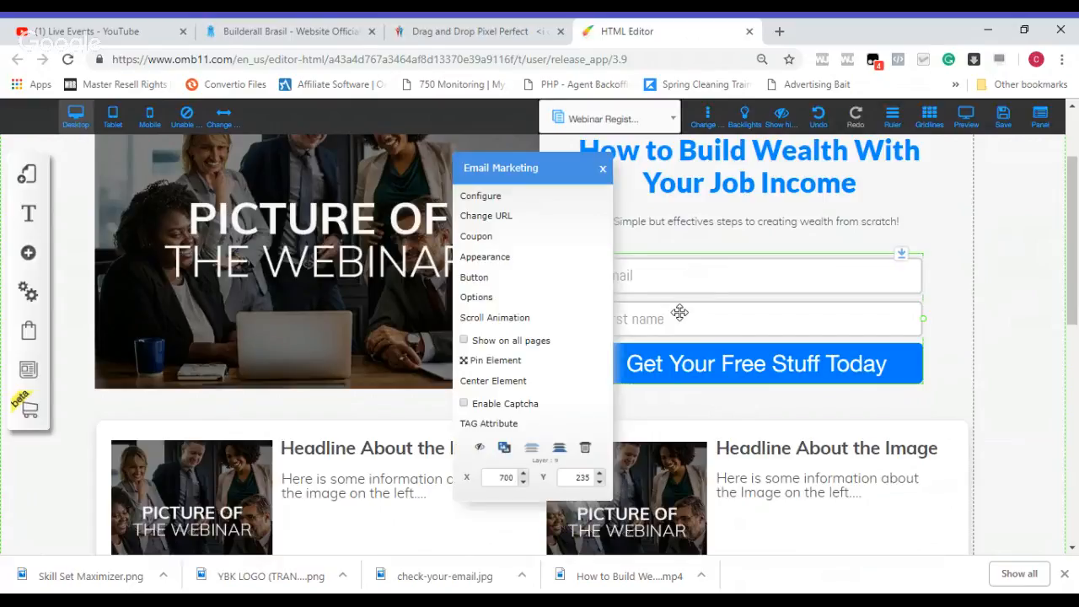
pyautogui.click(501, 203)
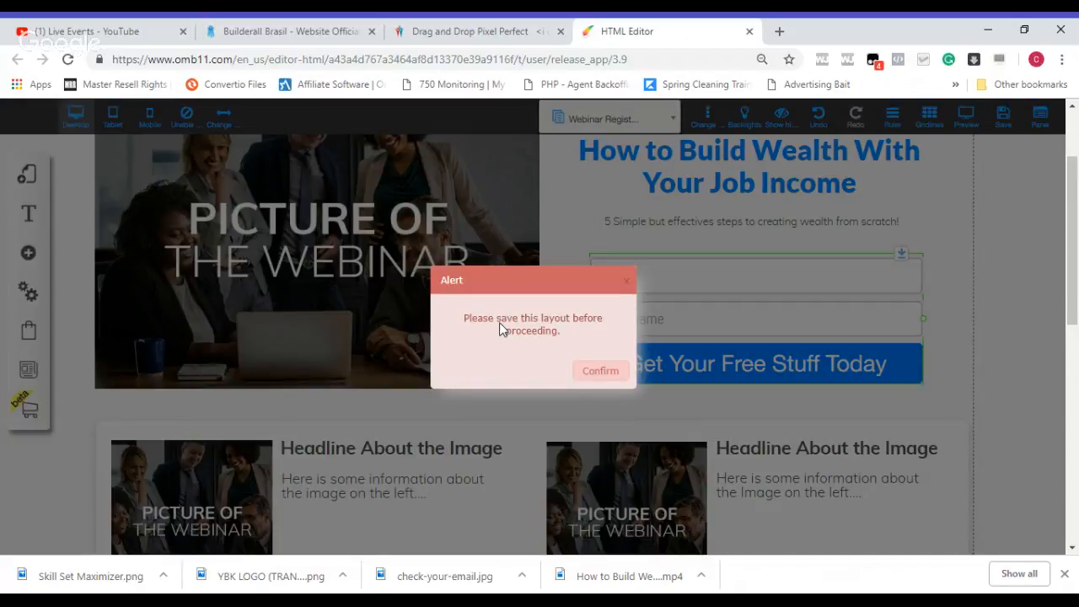
pyautogui.click(601, 373)
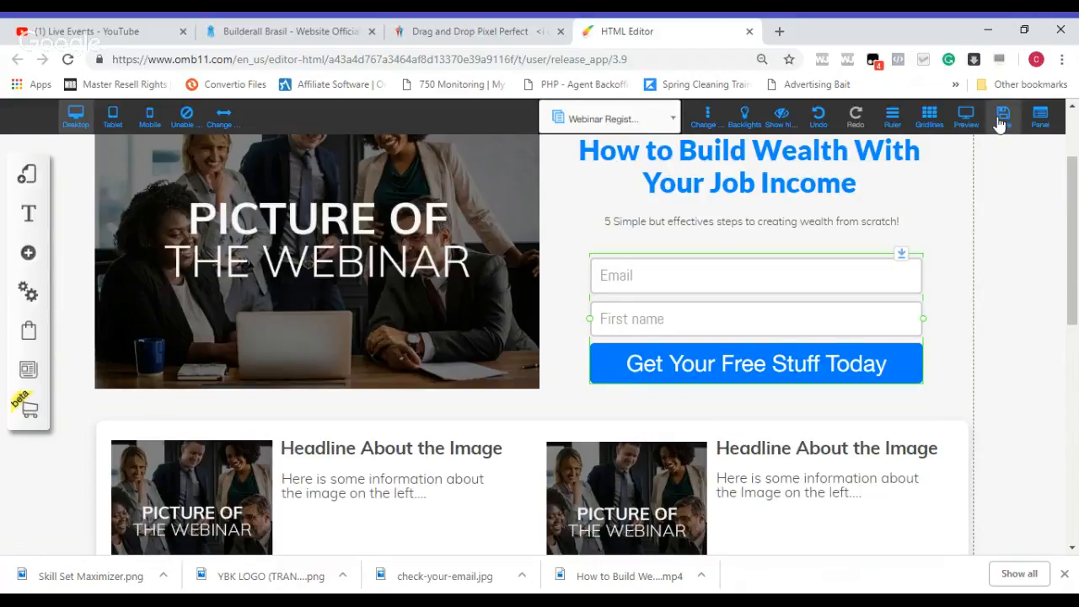
# Step: Register the site under the name "jobincomefunnel" and save the Webinar Funnel layout with its Webinar Registration page
pyautogui.click(1001, 120)
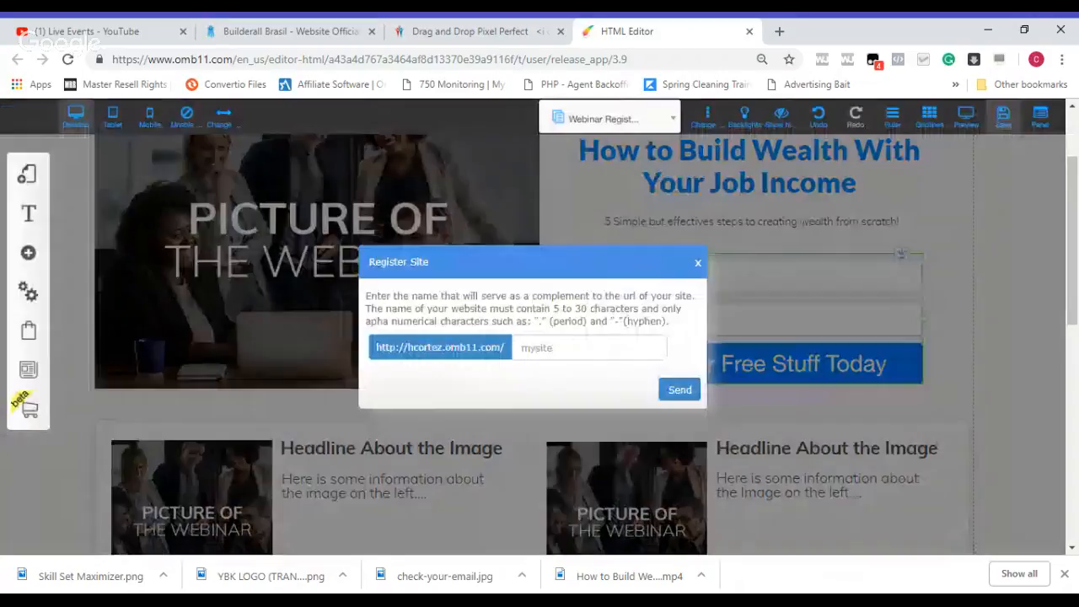
pyautogui.click(586, 347)
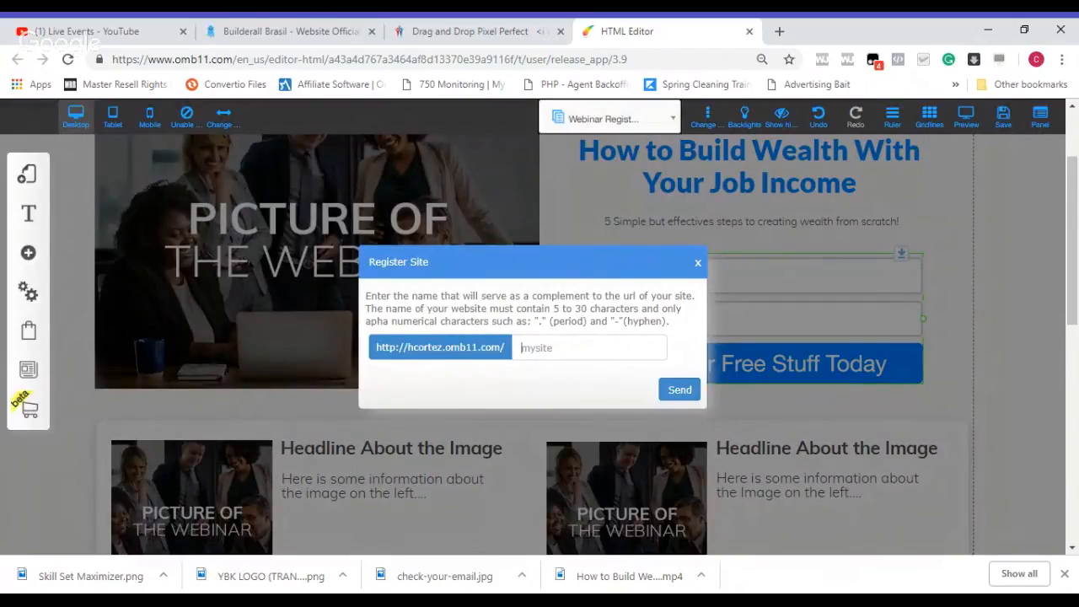
pyautogui.write('how')
pyautogui.press('BackSpace')
pyautogui.press('BackSpace')
pyautogui.press('BackSpace')
pyautogui.write('jobincomefunnel')
pyautogui.click(681, 391)
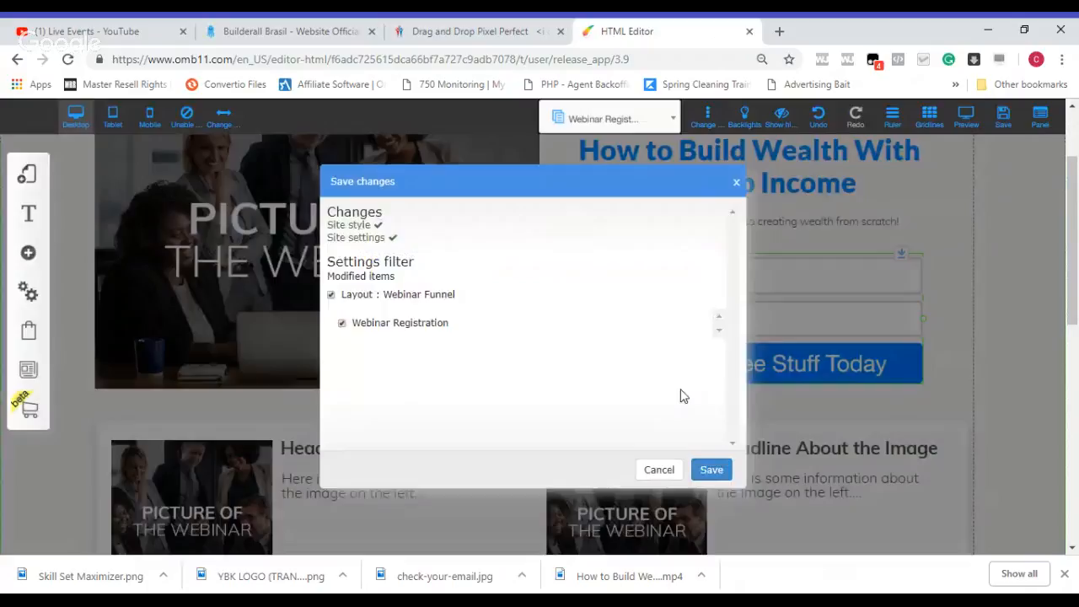
pyautogui.click(711, 470)
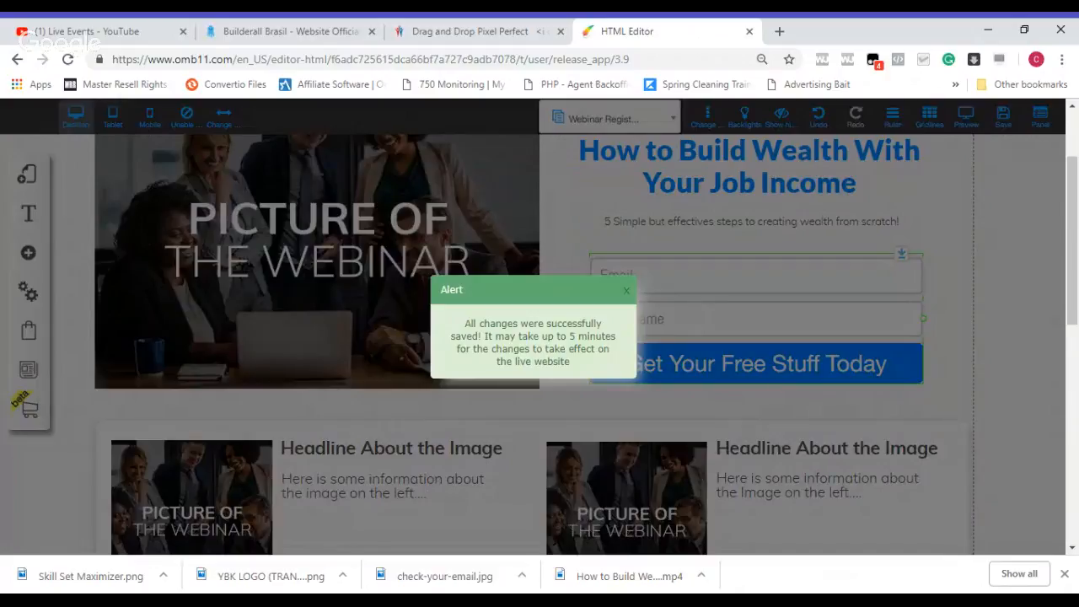
pyautogui.click(626, 292)
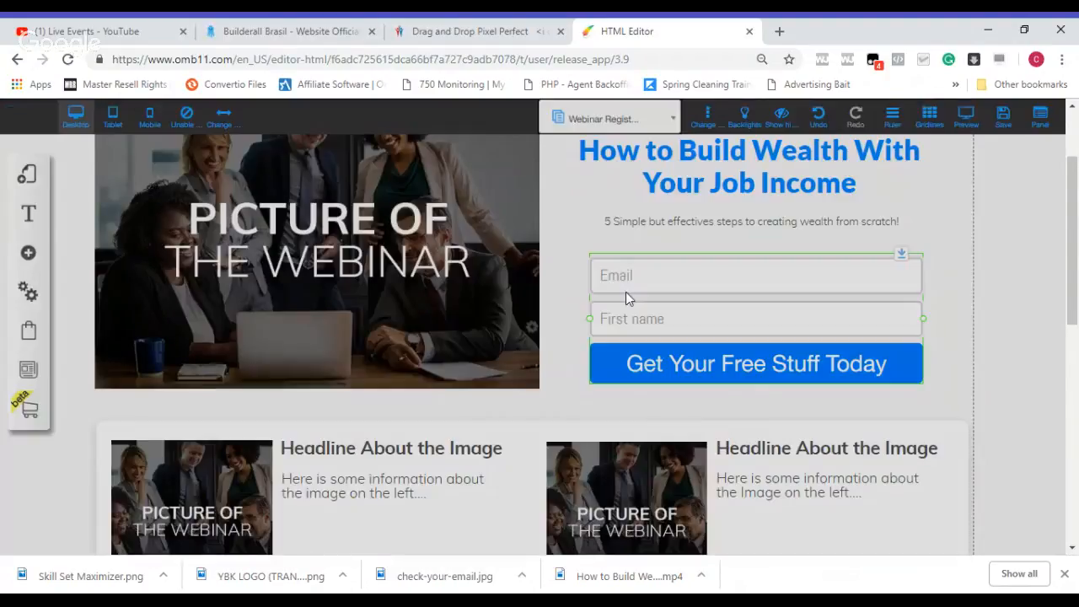
# Step: Connect the email opt-in form to the MailingBoss list "How to Build Wealth With Job Income"
pyautogui.click(656, 293)
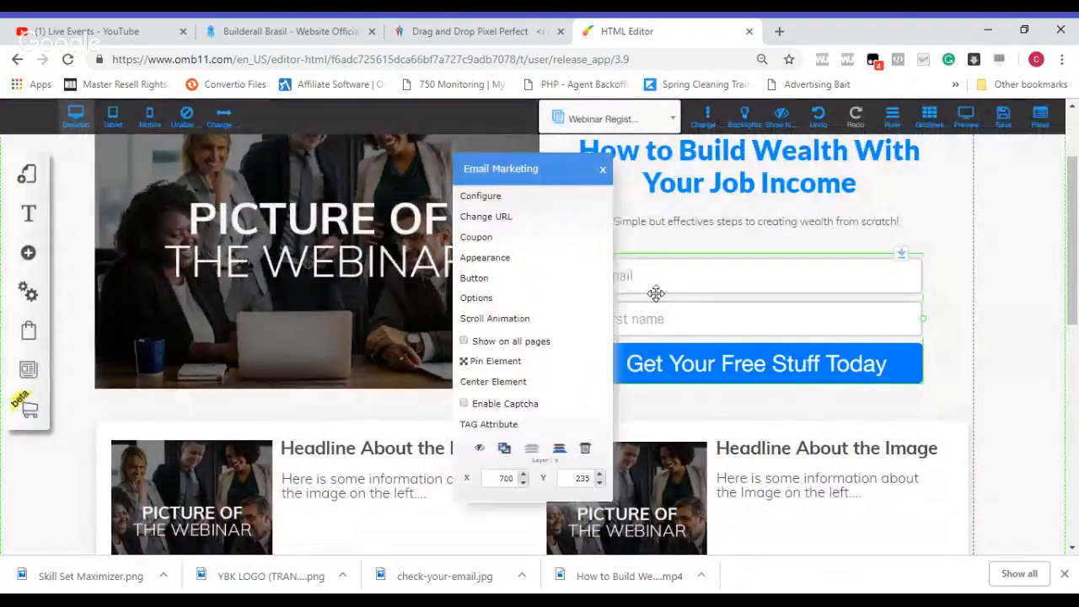
pyautogui.click(514, 205)
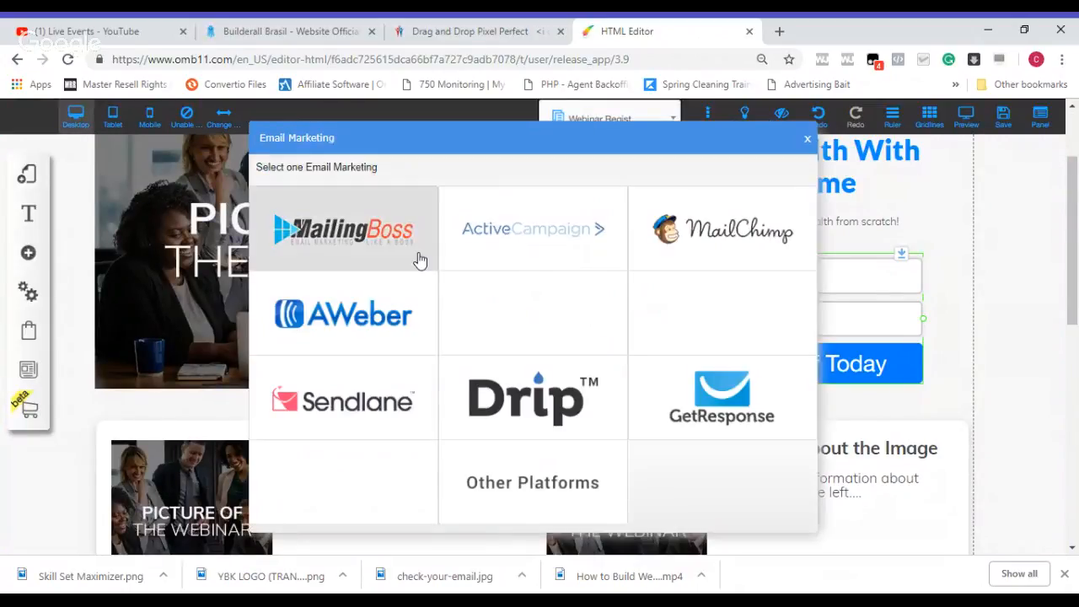
pyautogui.click(358, 243)
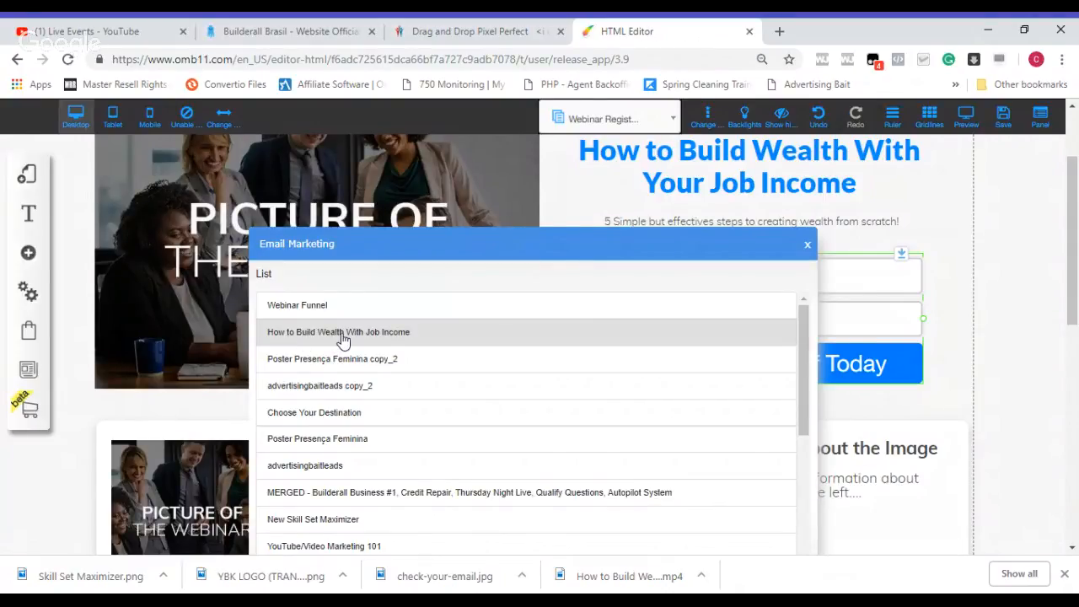
pyautogui.click(343, 338)
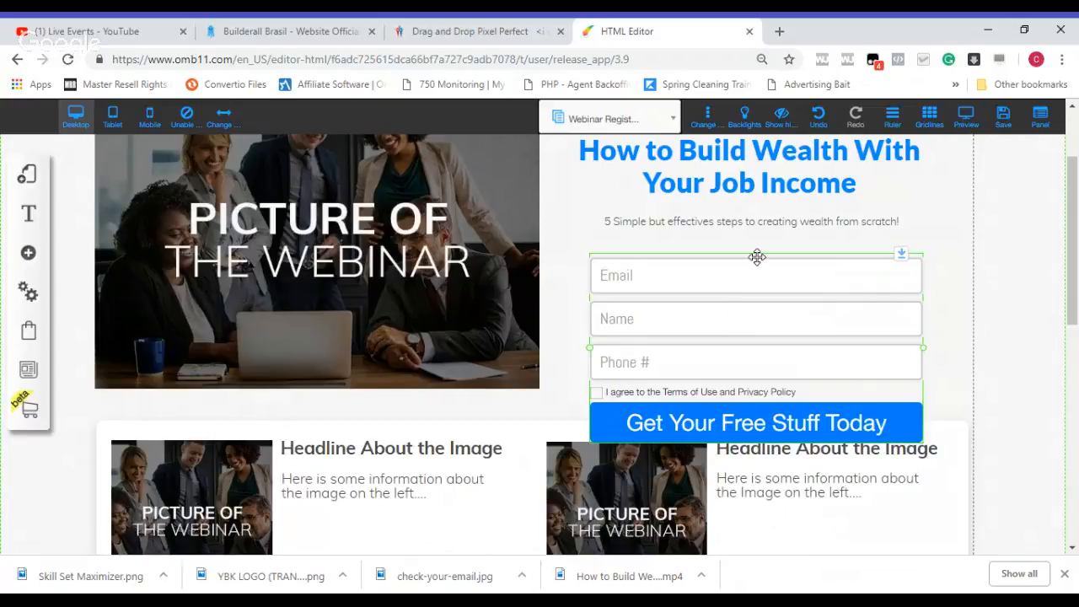
# Step: Move the main headline, the sub-headline below it and the opt-in form upward so the form clears the section underneath
pyautogui.moveTo(751, 289); pyautogui.dragTo(747, 246)
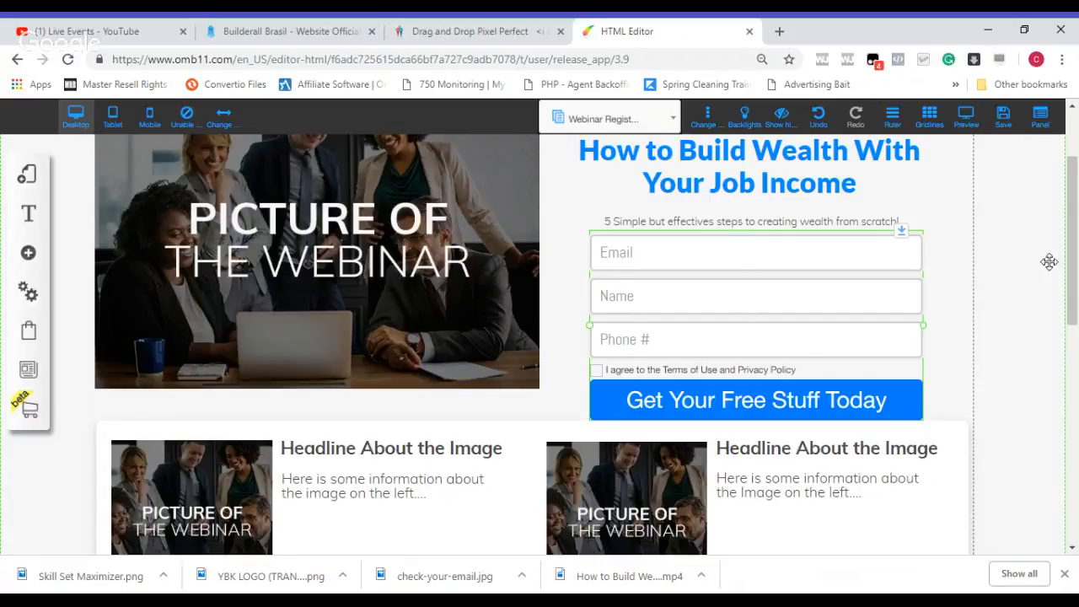
pyautogui.moveTo(1077, 287); pyautogui.dragTo(1077, 250)
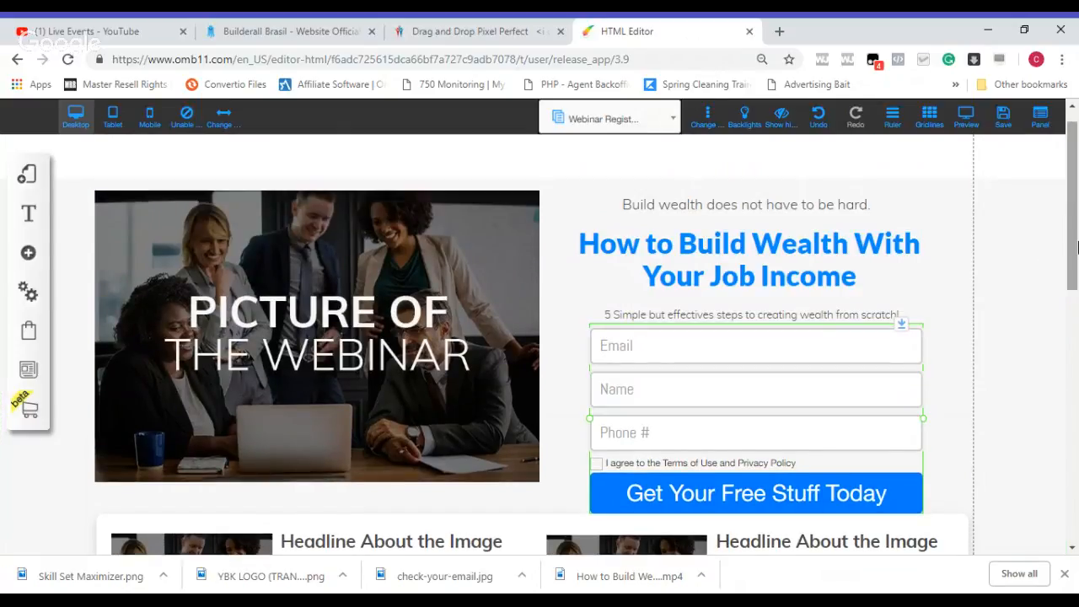
pyautogui.click(817, 316)
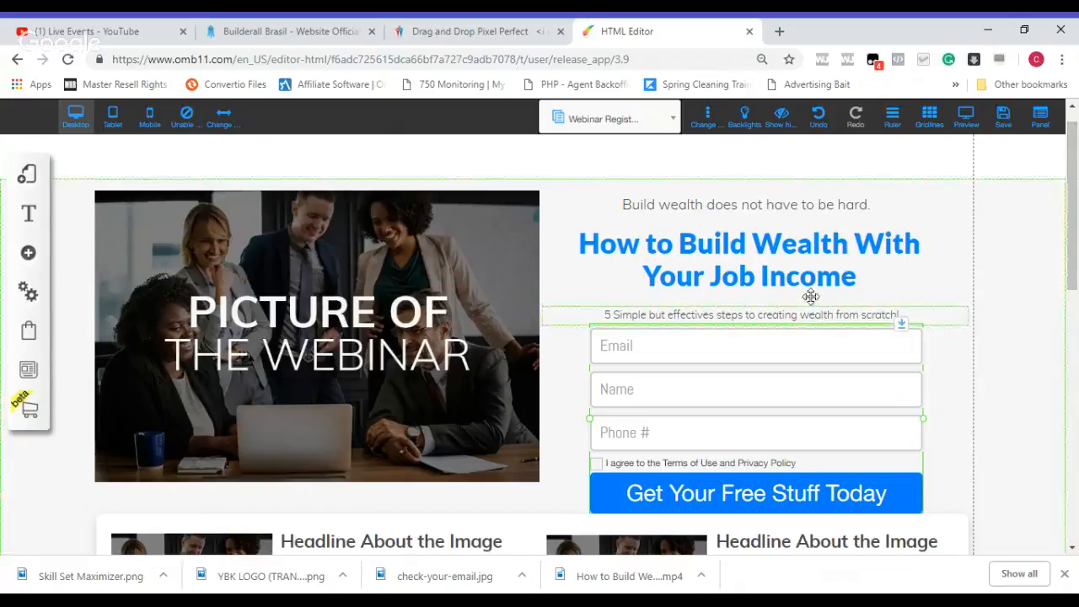
pyautogui.moveTo(869, 312); pyautogui.dragTo(839, 248)
pyautogui.click(838, 248)
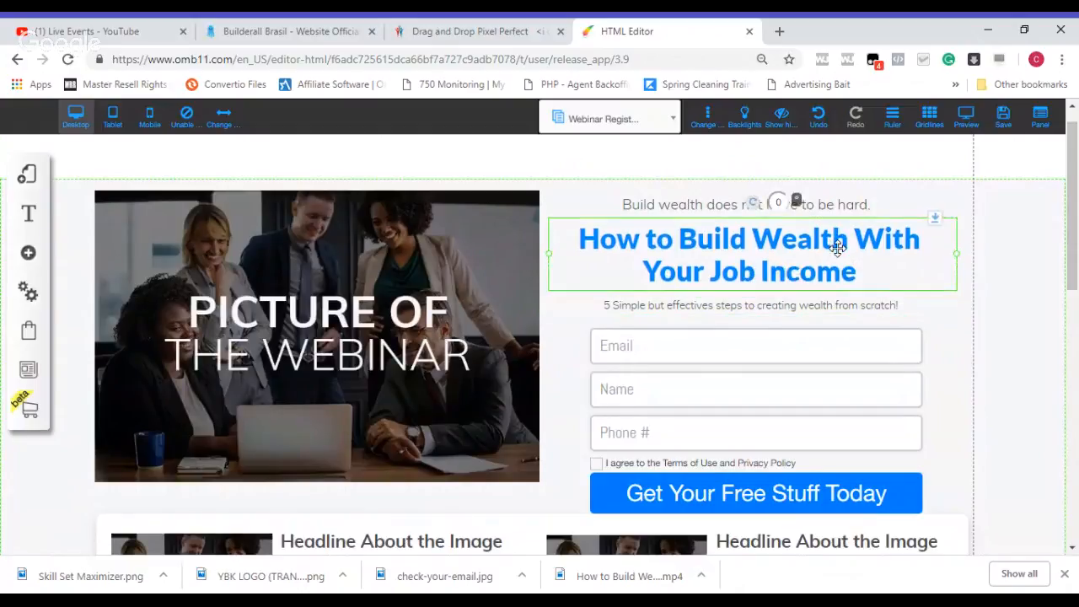
pyautogui.click(842, 296)
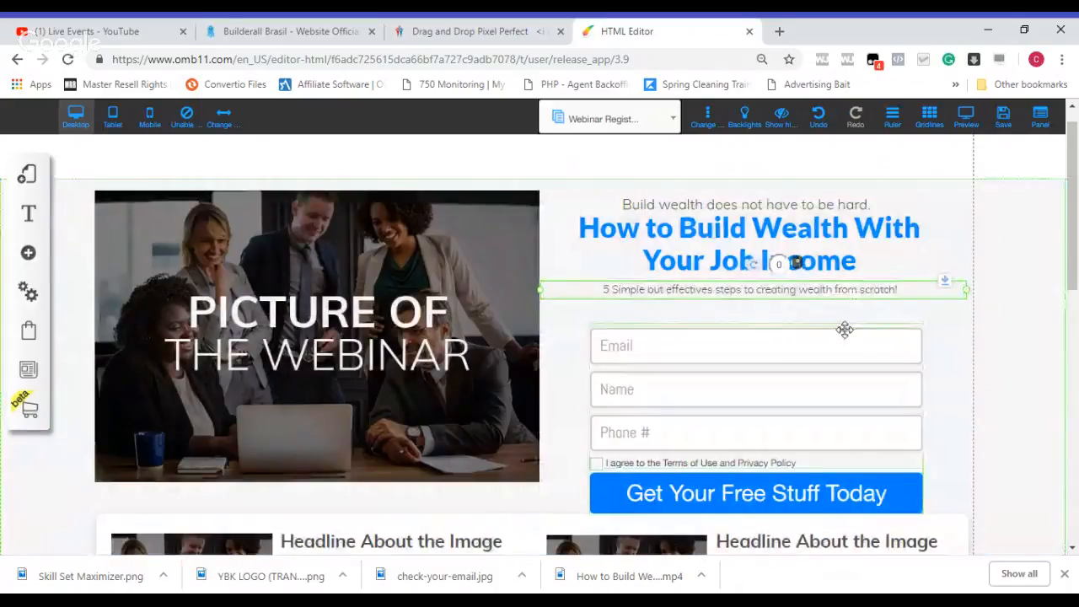
pyautogui.click(845, 357)
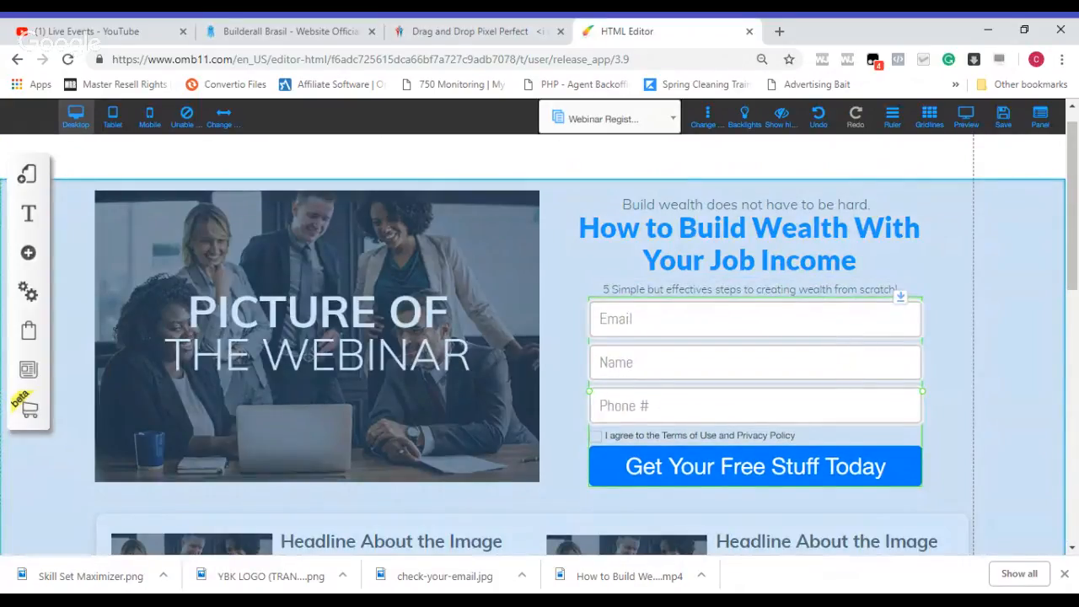
pyautogui.click(925, 264)
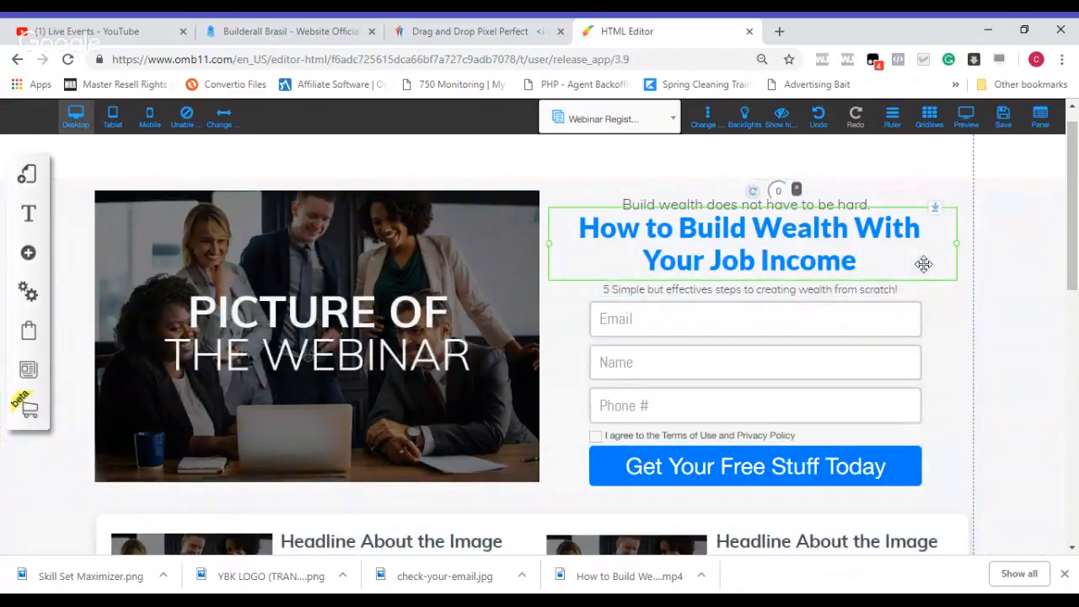
pyautogui.click(966, 325)
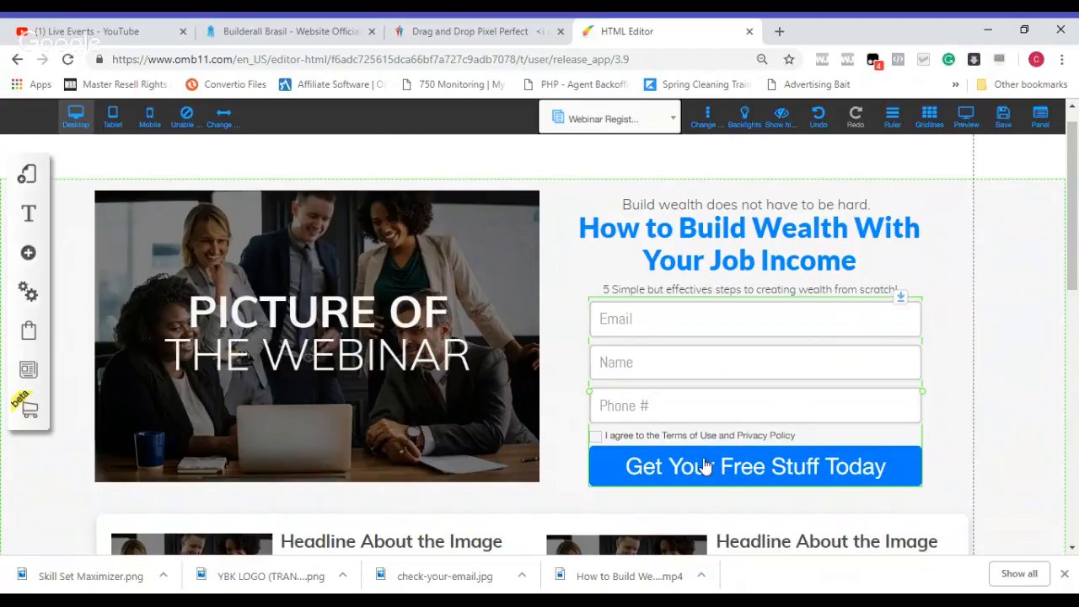
# Step: Change the opt-in form's button text to "Give Me Access Now!"
pyautogui.click(683, 354)
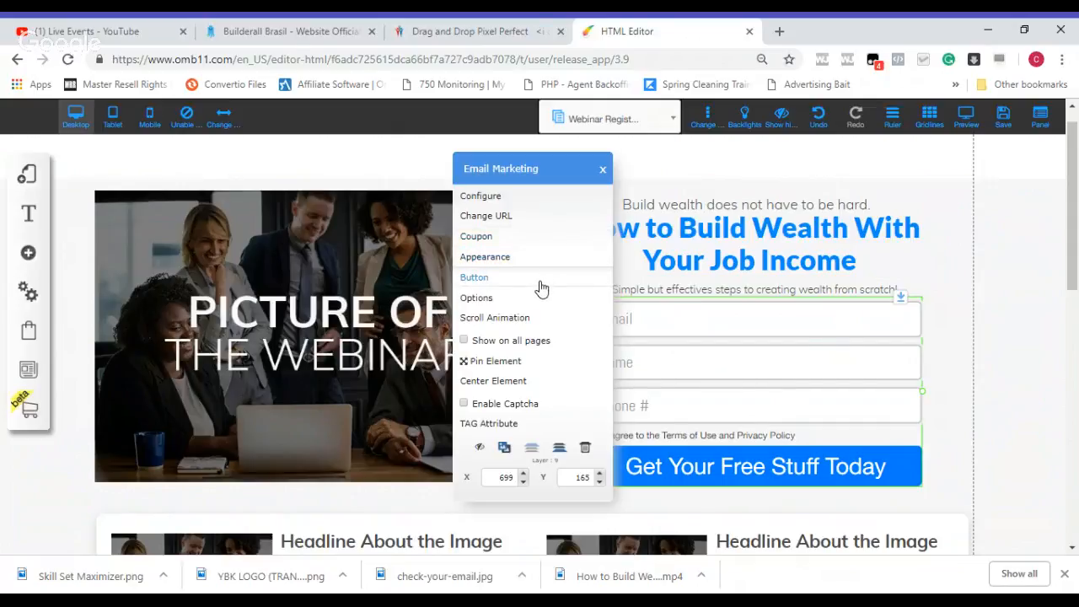
pyautogui.click(474, 278)
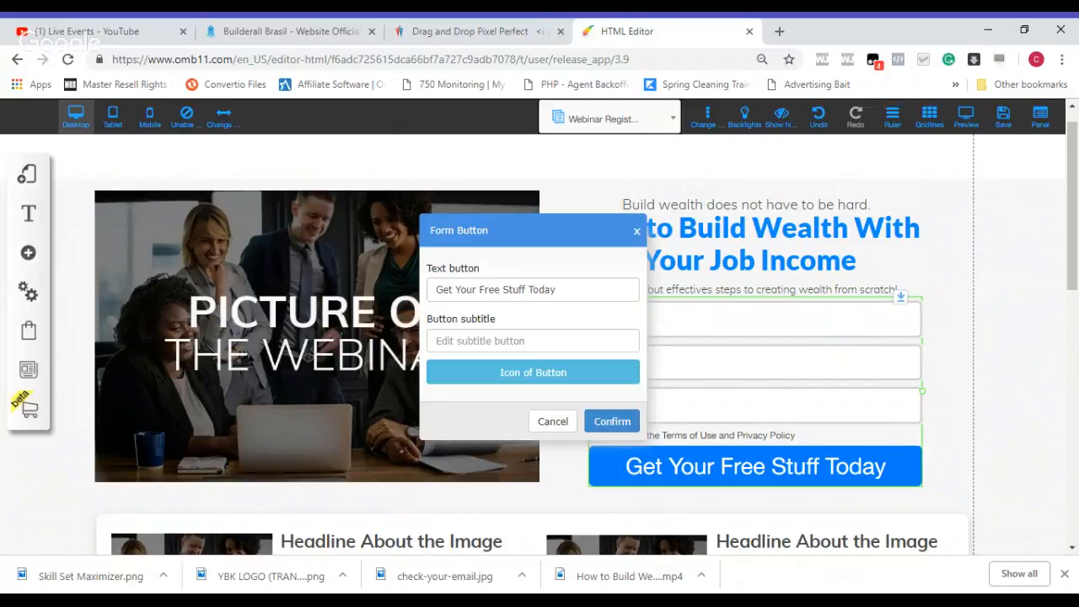
pyautogui.moveTo(557, 289); pyautogui.dragTo(411, 294)
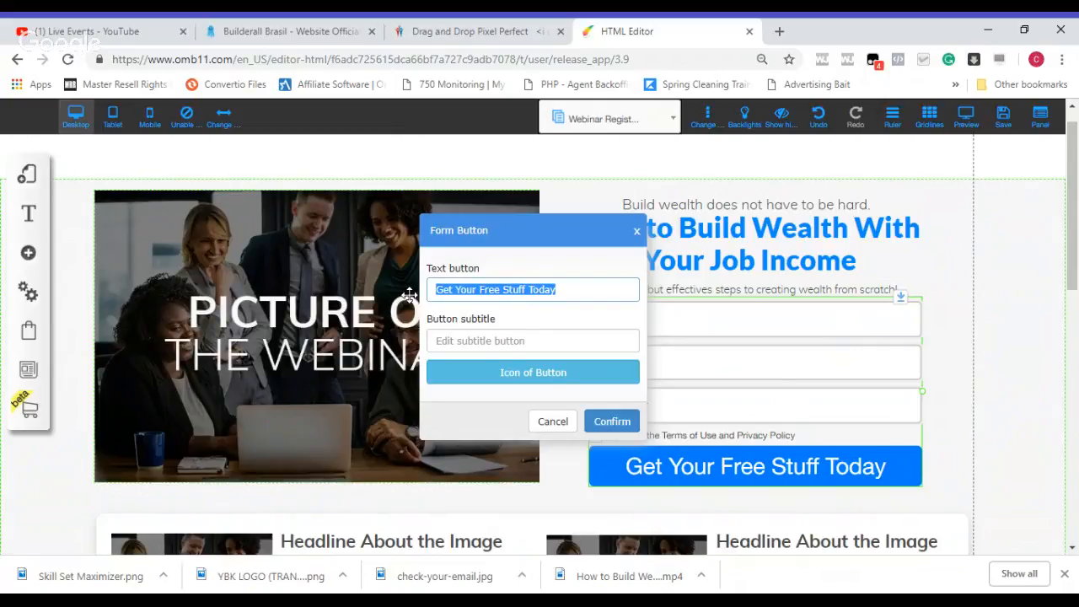
pyautogui.write('Get Access')
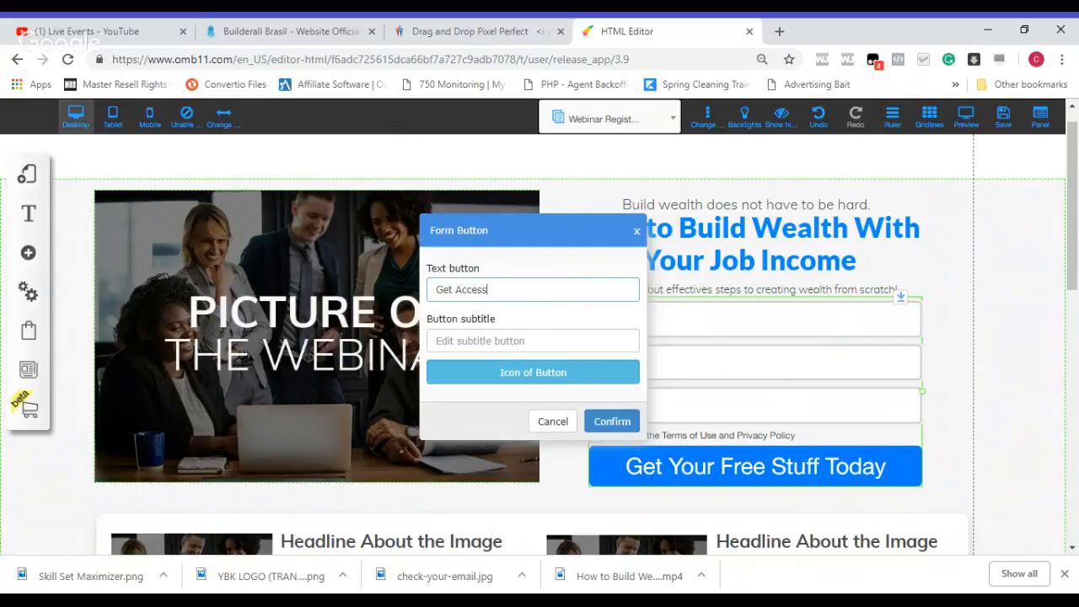
pyautogui.write(' Now!')
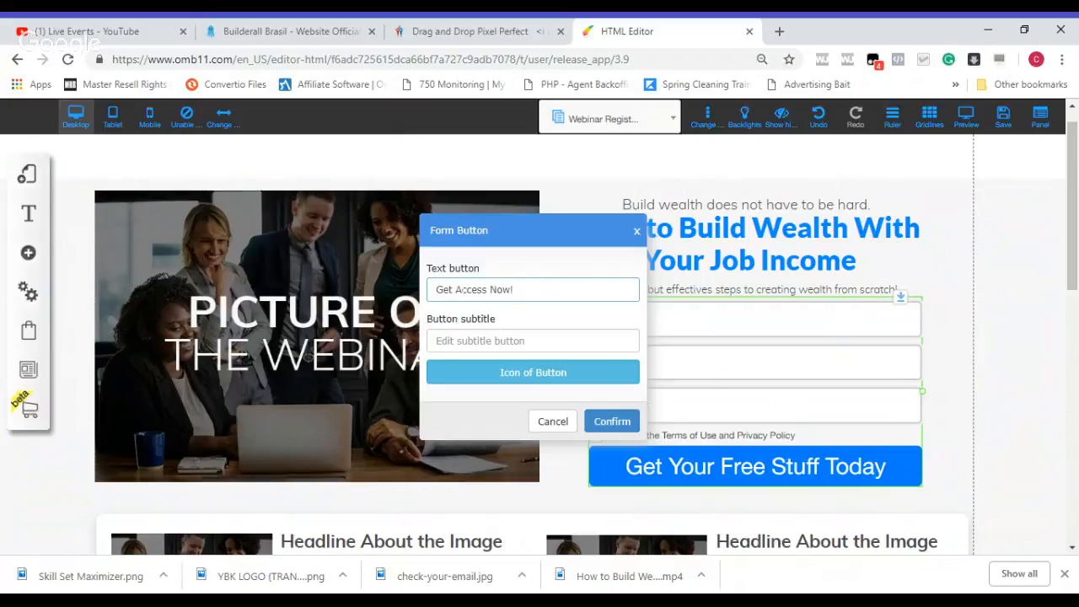
pyautogui.click(456, 289)
pyautogui.press('BackSpace')
pyautogui.press('BackSpace')
pyautogui.press('BackSpace')
pyautogui.press('BackSpace')
pyautogui.write('Give Me')
pyautogui.click(609, 423)
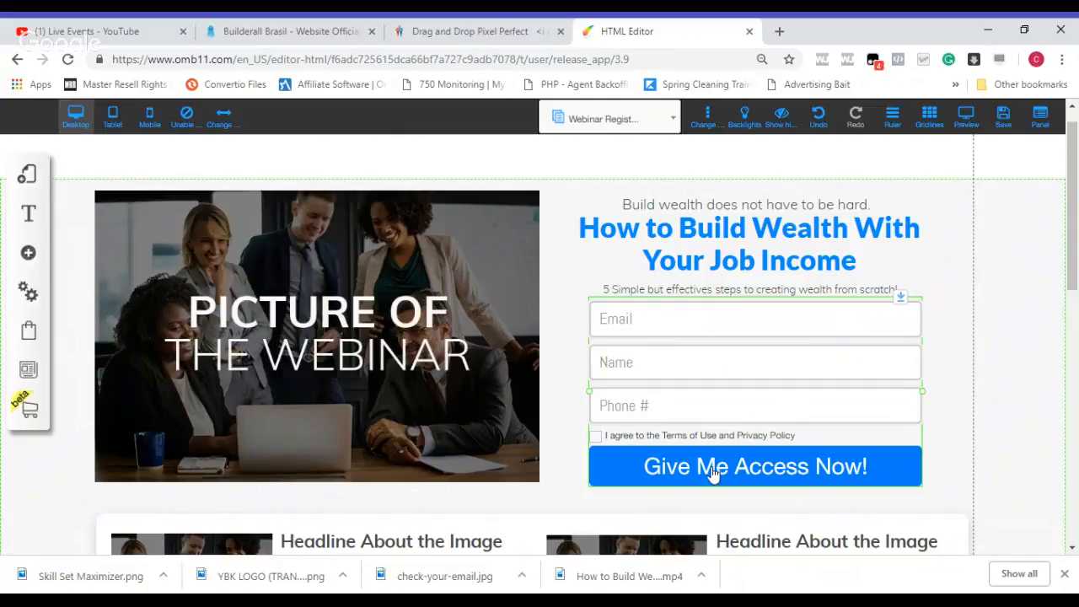
# Step: Link the opt-in form's pending-subscribe URL to the Webinar Broadcast page, opening in the same tab
pyautogui.click(692, 360)
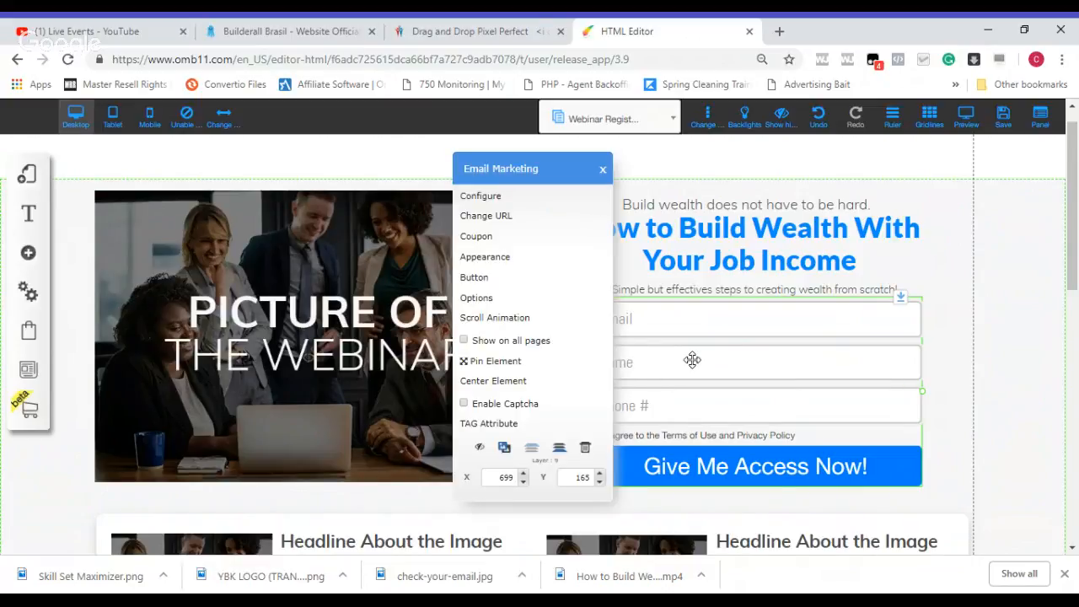
pyautogui.click(545, 221)
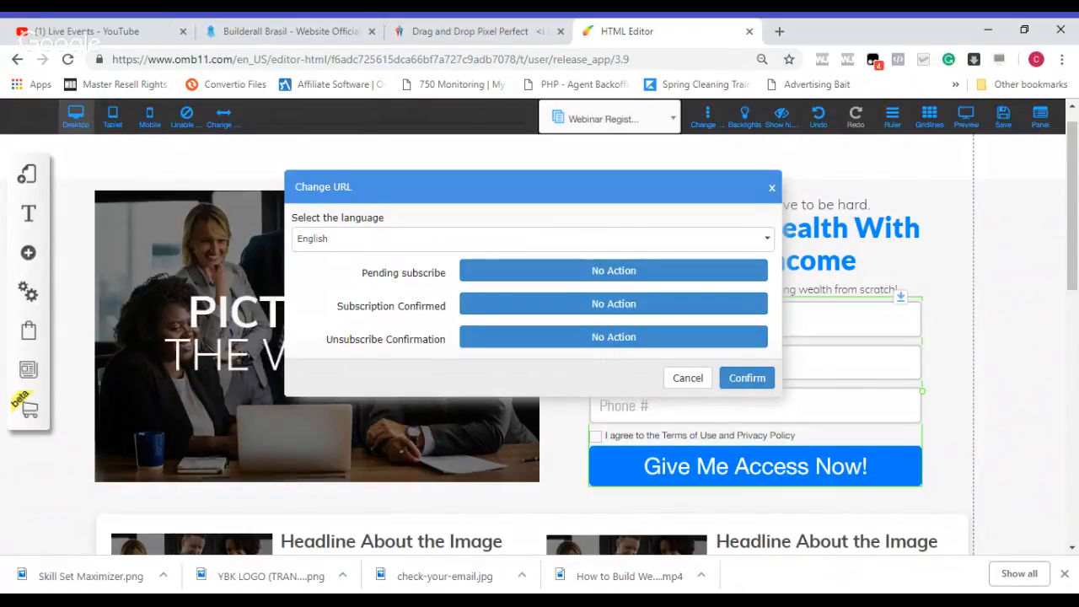
pyautogui.click(585, 270)
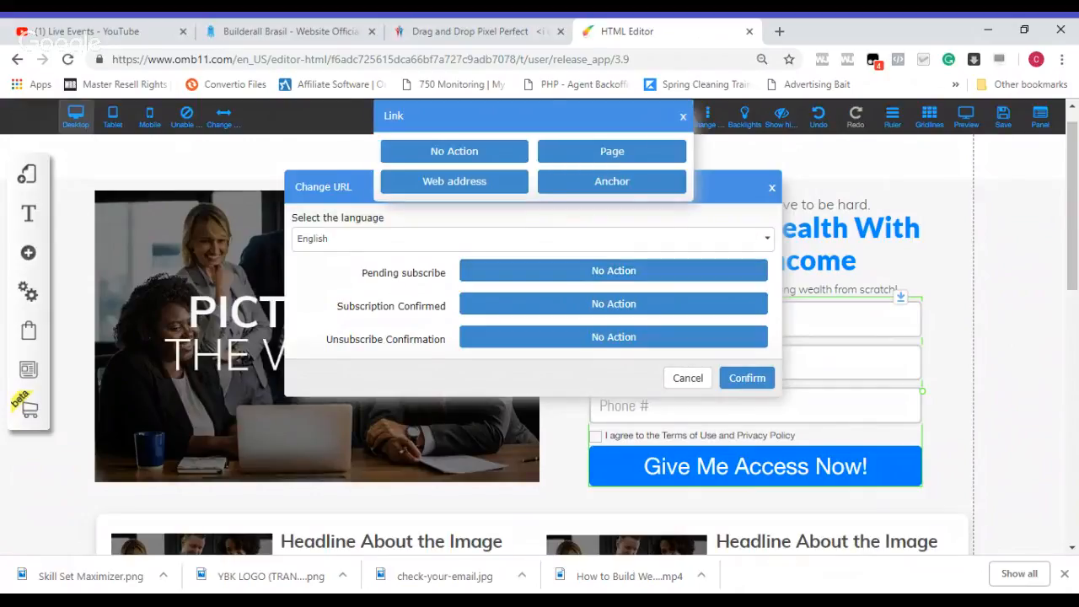
pyautogui.click(591, 157)
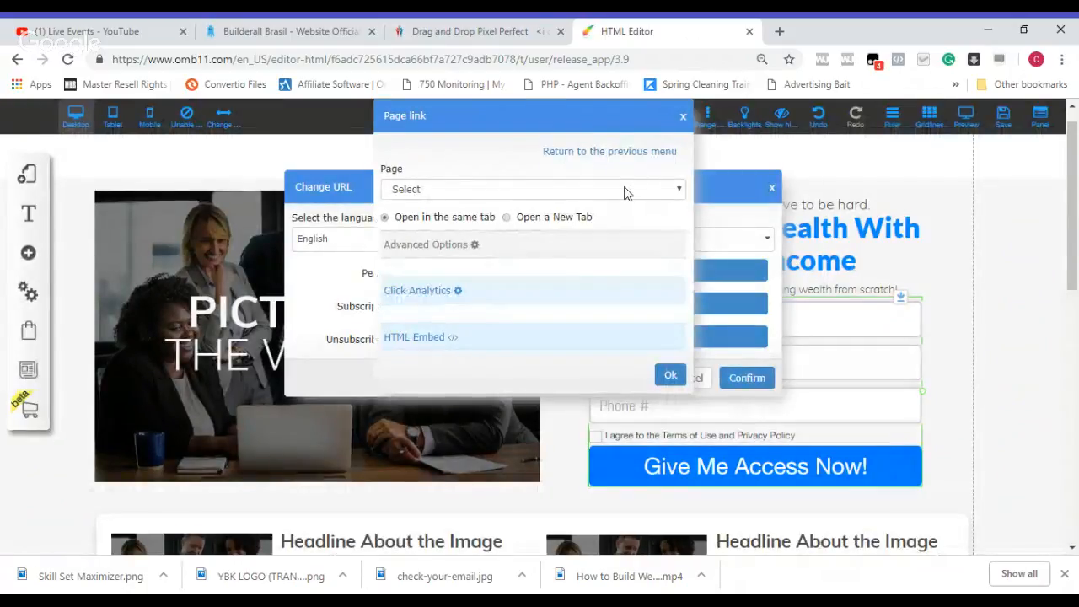
pyautogui.click(679, 193)
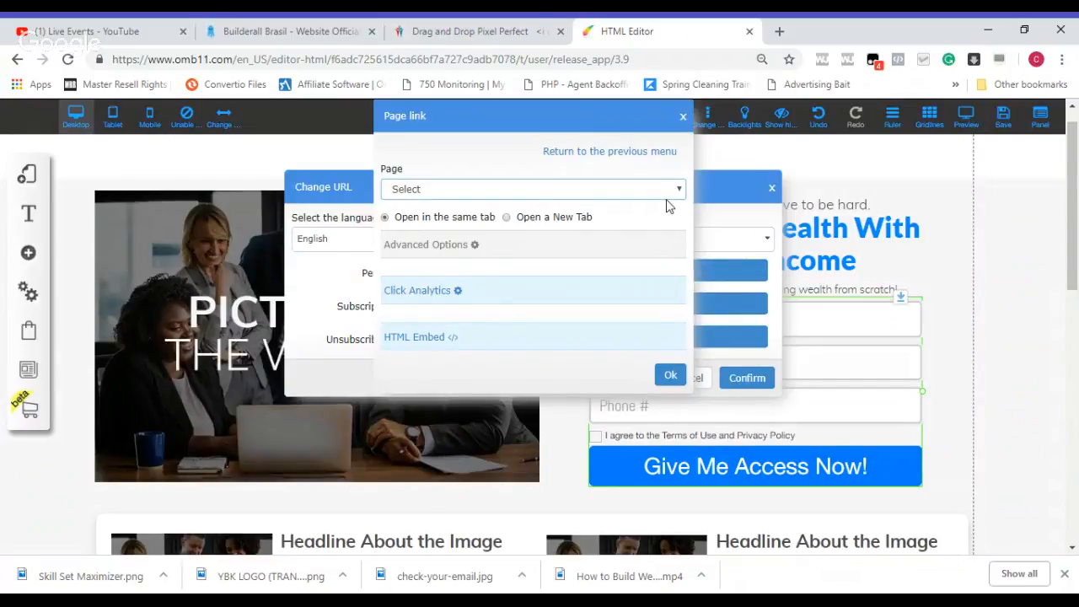
pyautogui.click(641, 244)
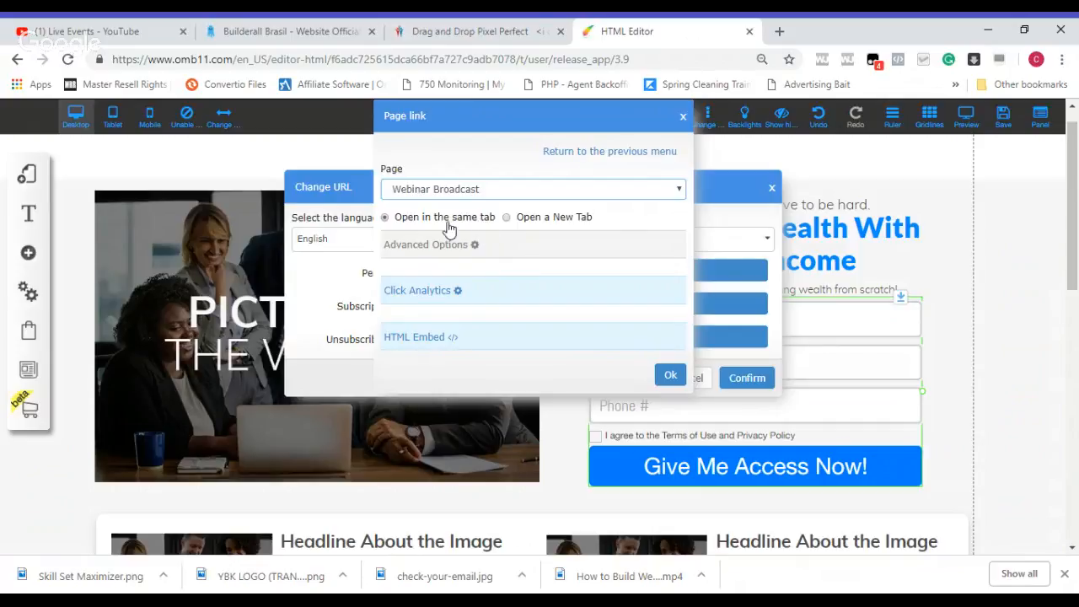
pyautogui.click(671, 377)
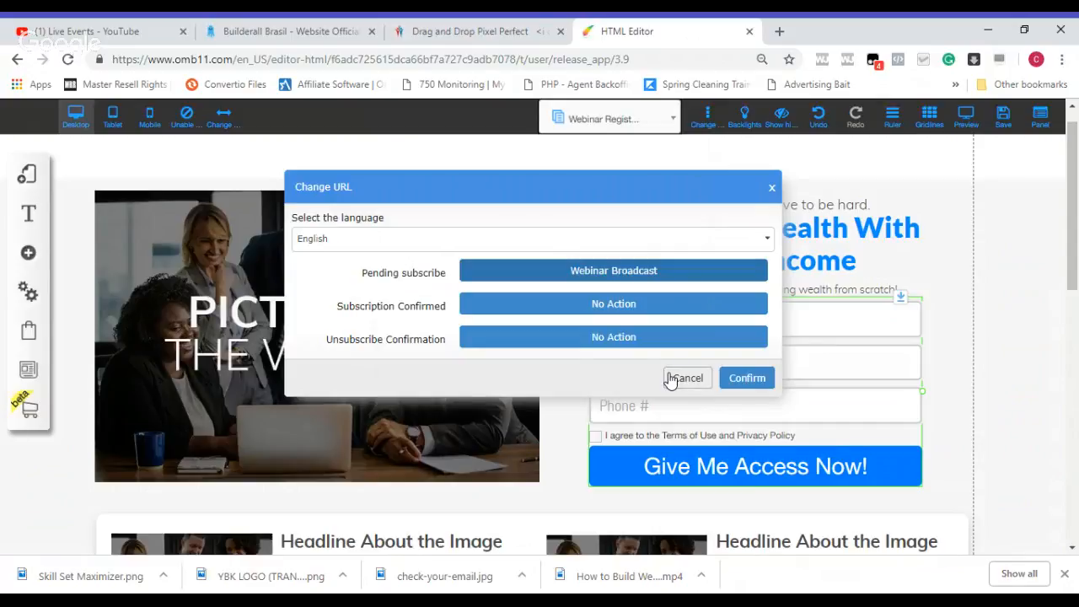
pyautogui.click(747, 380)
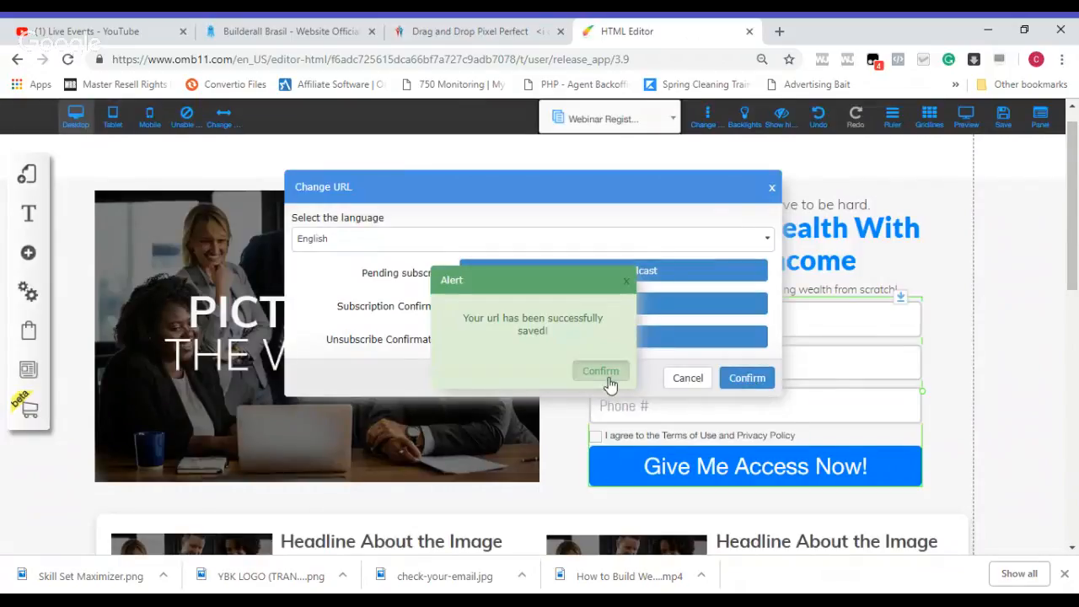
pyautogui.click(607, 378)
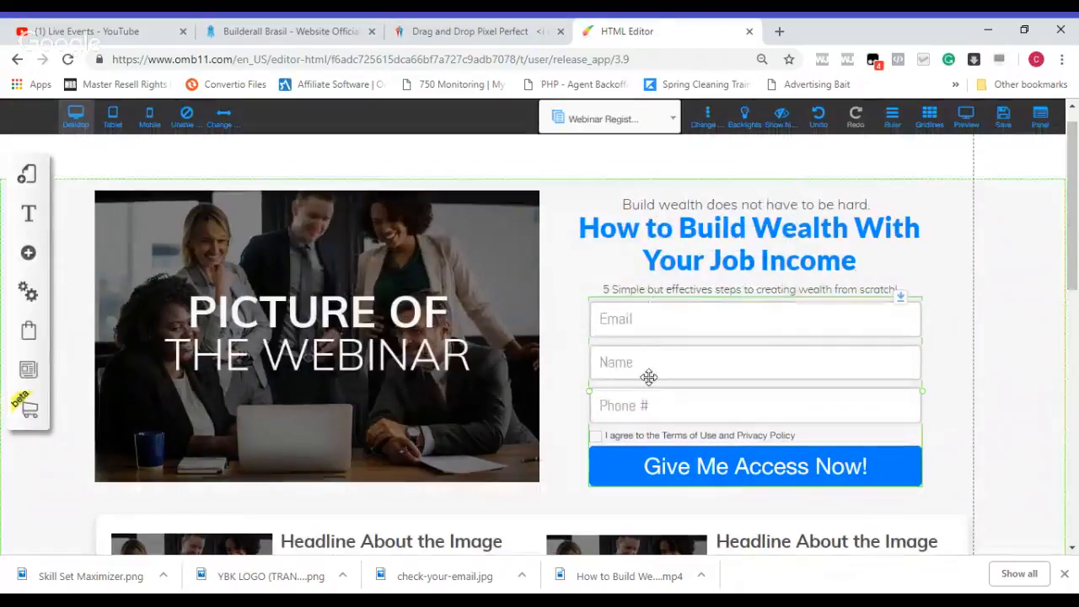
# Step: Save the changes made to the Webinar Registration page
pyautogui.click(1006, 126)
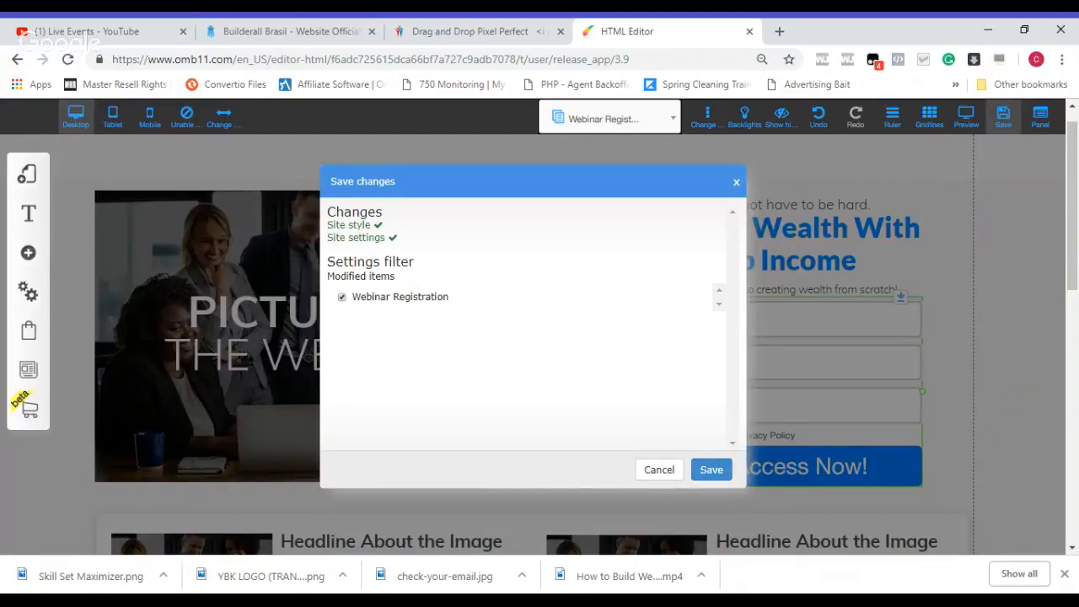
pyautogui.click(712, 470)
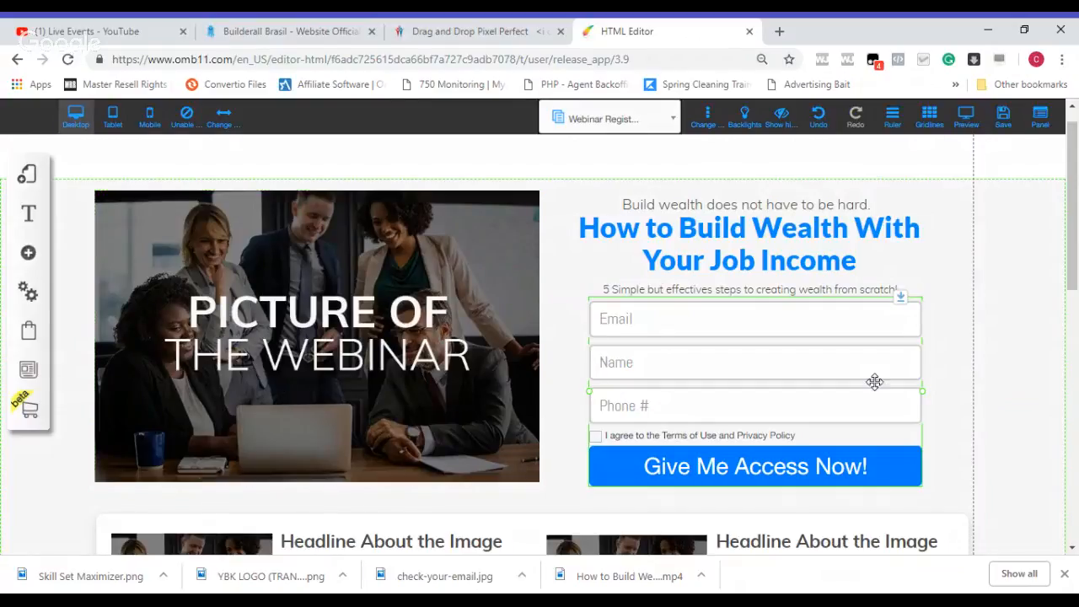
pyautogui.moveTo(1074, 281); pyautogui.dragTo(1073, 339)
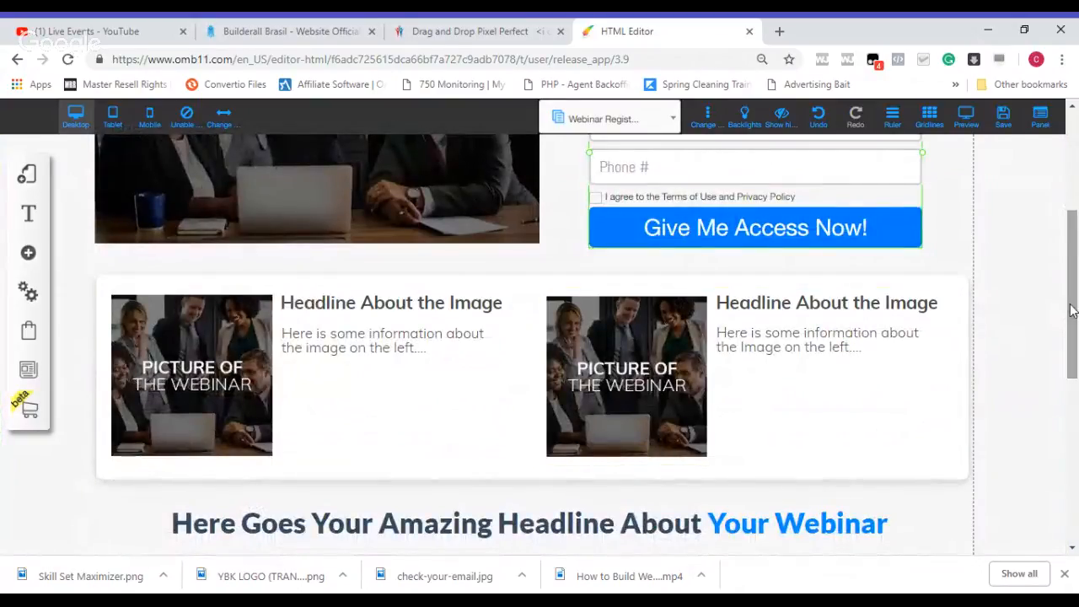
# Step: Replace the first card's headline in the three-card section with "Increase Cash Flow"
pyautogui.moveTo(1072, 309); pyautogui.dragTo(1072, 330)
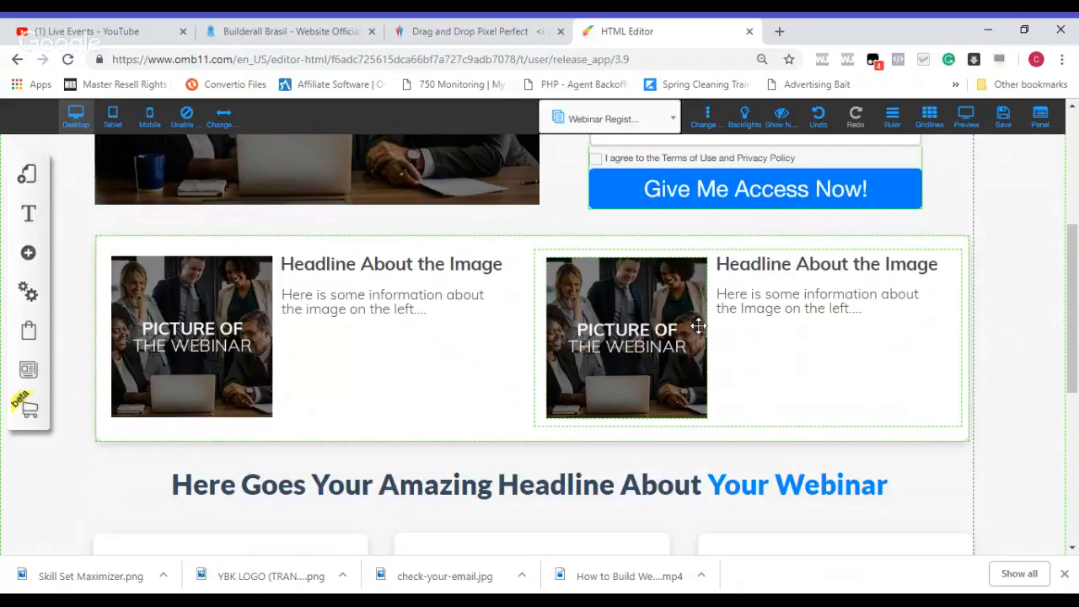
pyautogui.moveTo(1075, 302); pyautogui.dragTo(1076, 360)
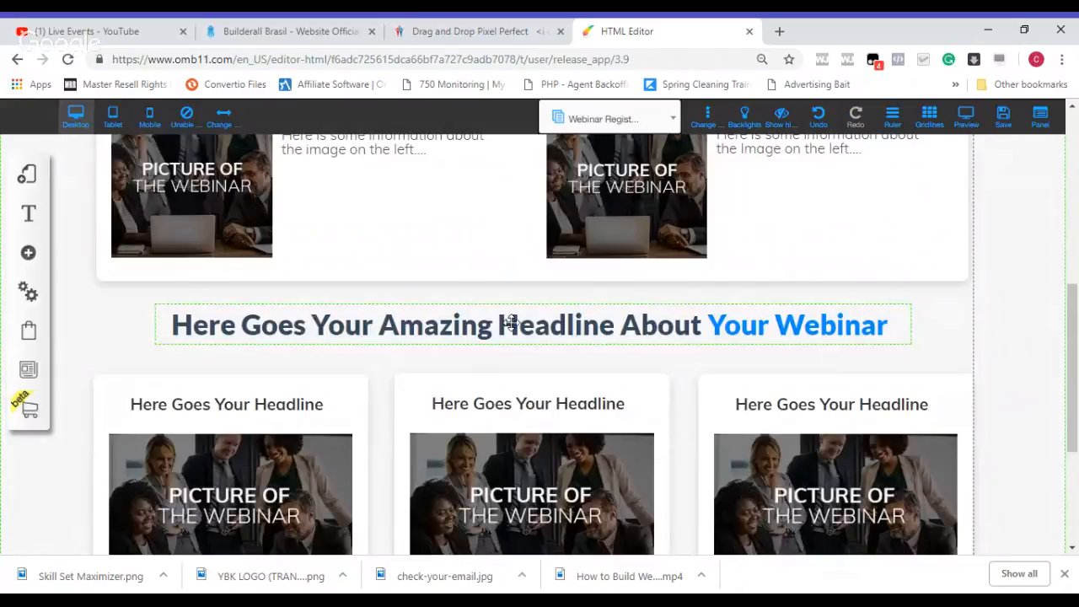
pyautogui.moveTo(1077, 320); pyautogui.dragTo(1077, 394)
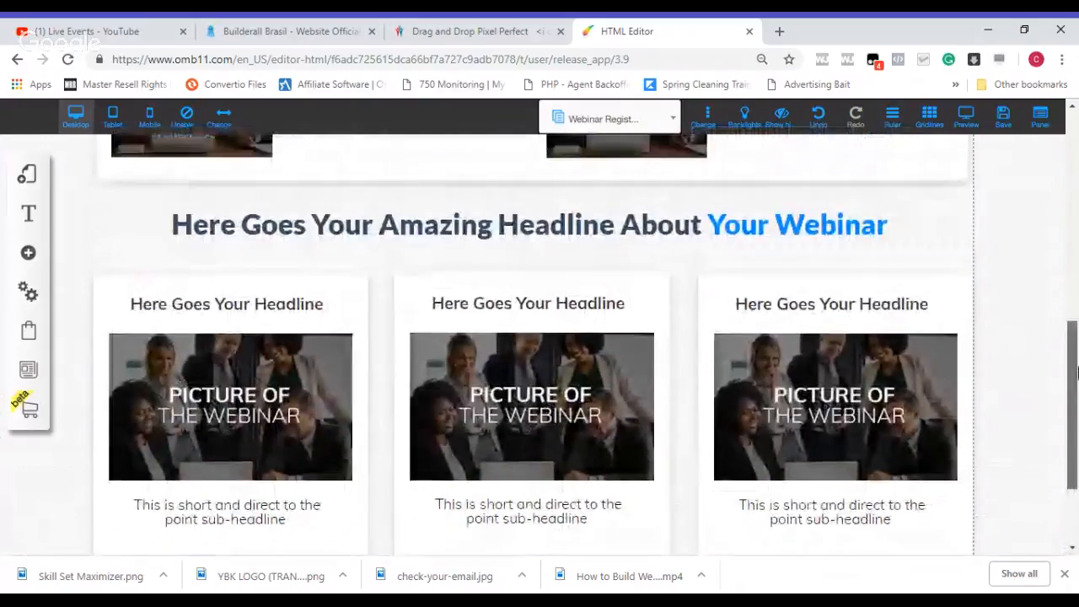
pyautogui.click(298, 299)
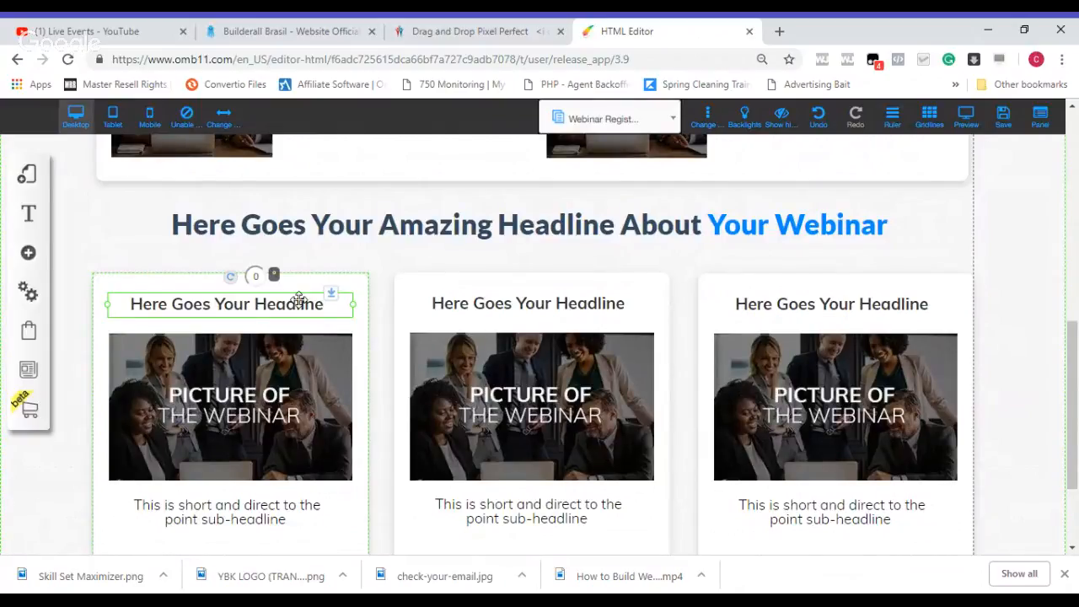
pyautogui.doubleClick(299, 302)
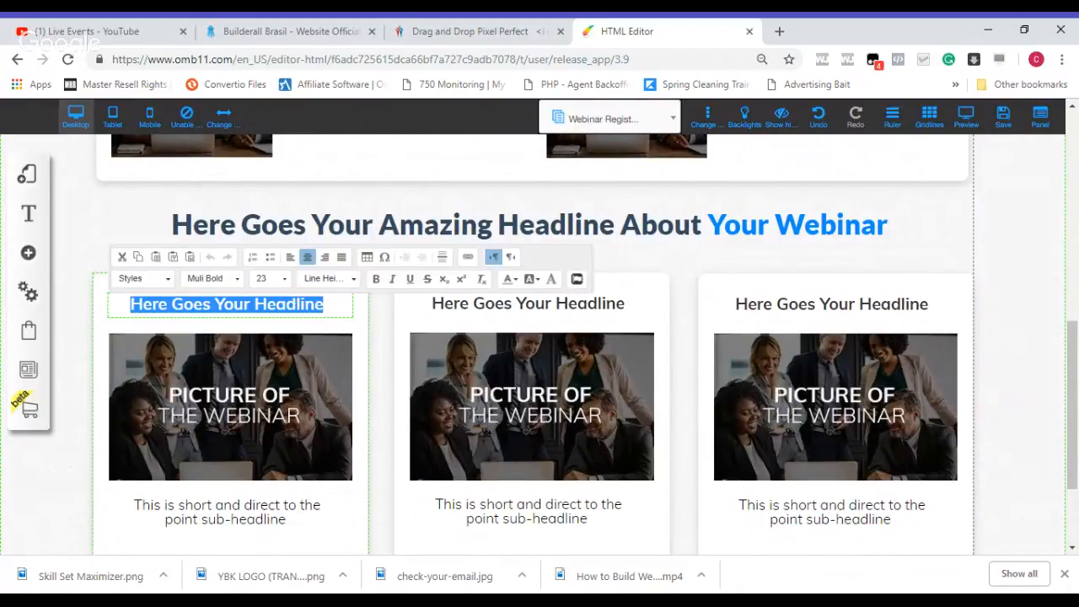
pyautogui.write('Inc')
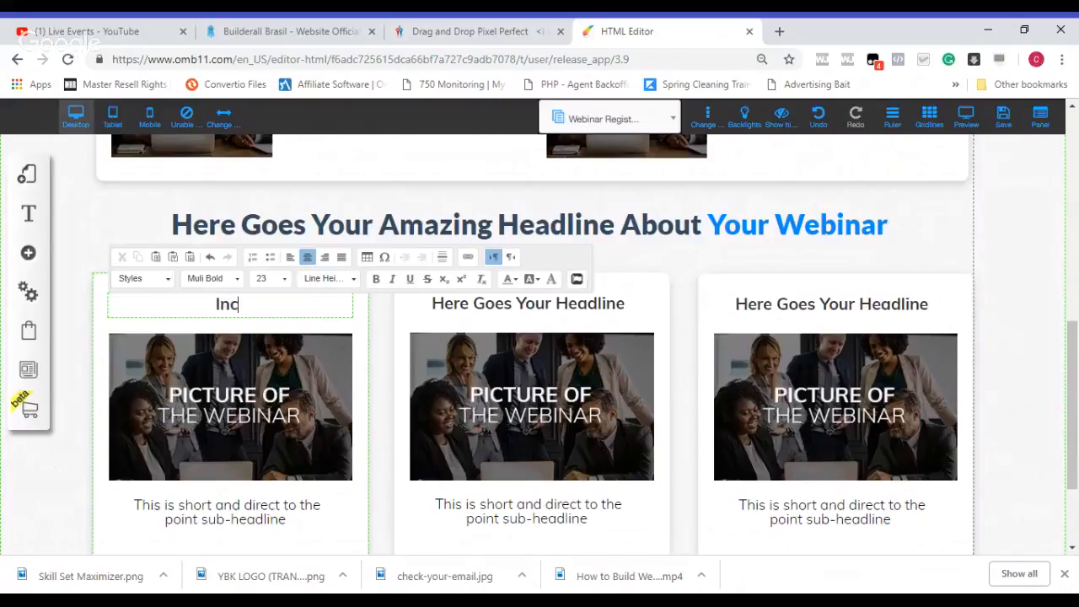
pyautogui.write('reas e')
pyautogui.write('Cashf')
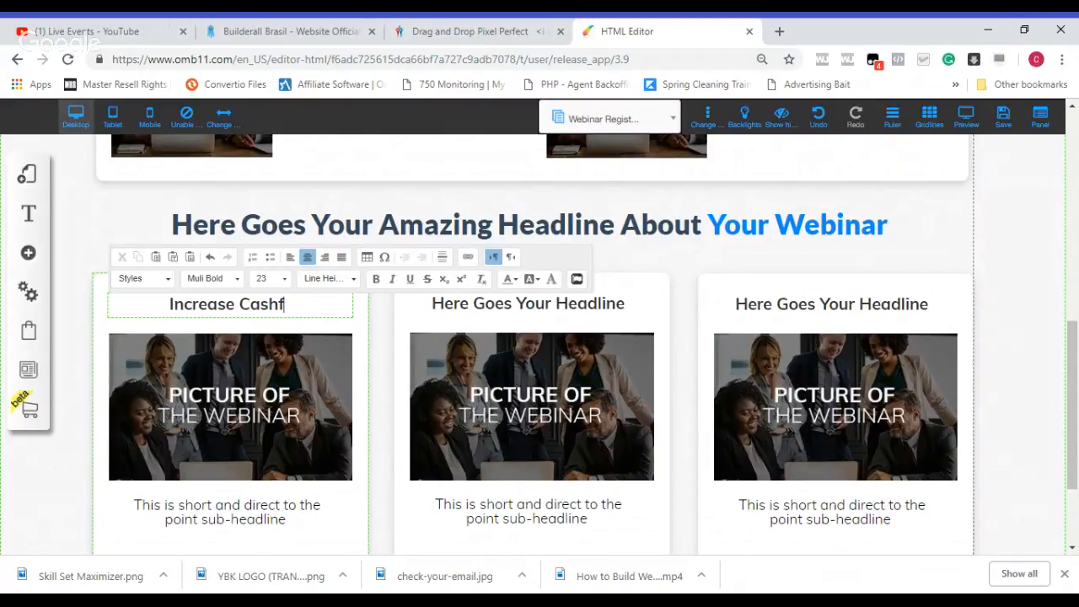
pyautogui.press('BackSpace')
pyautogui.write('Flow')
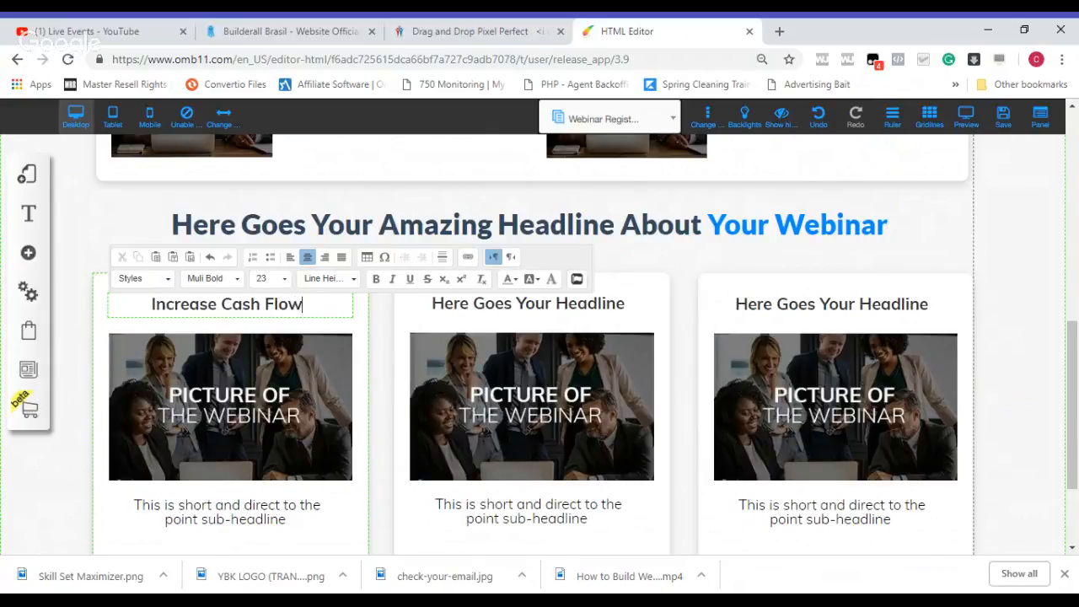
pyautogui.click(415, 305)
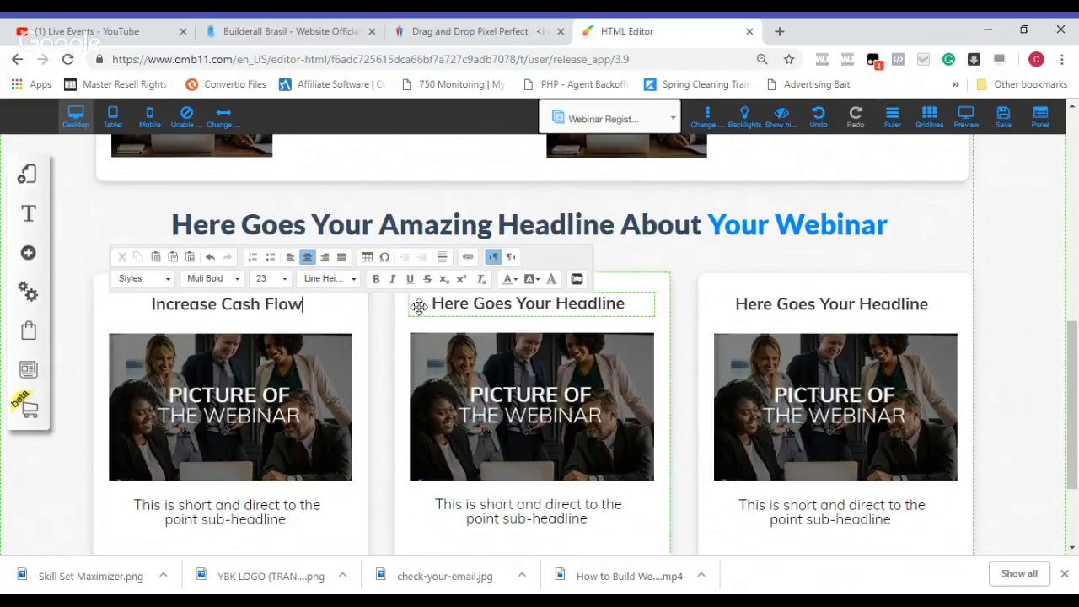
# Step: Replace the middle card's headline with "Repair, Build & Maintain Credit"
pyautogui.click(489, 306)
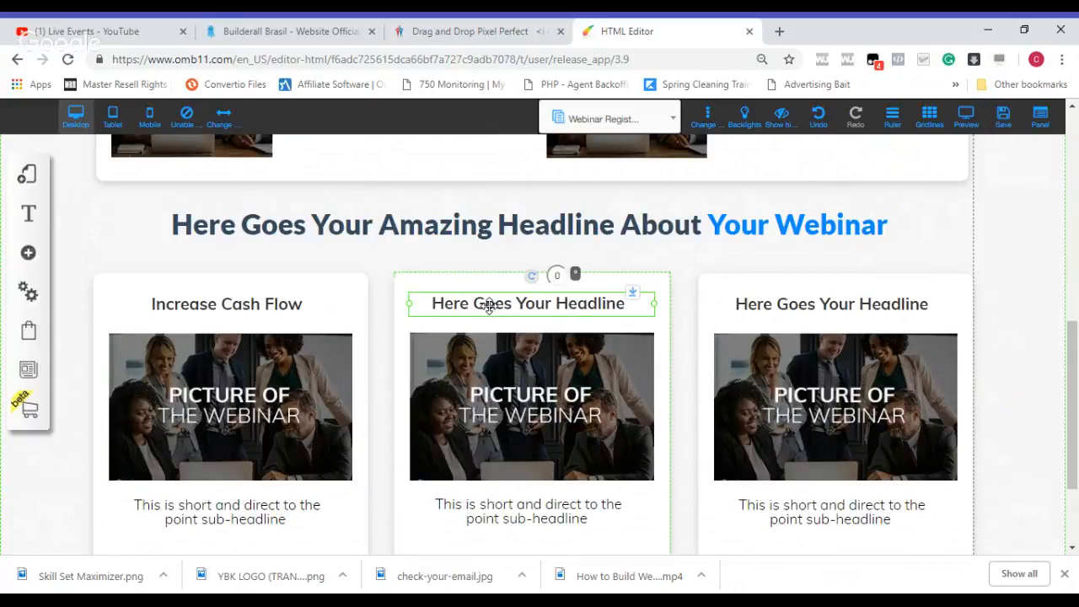
pyautogui.doubleClick(489, 307)
pyautogui.write('Rep')
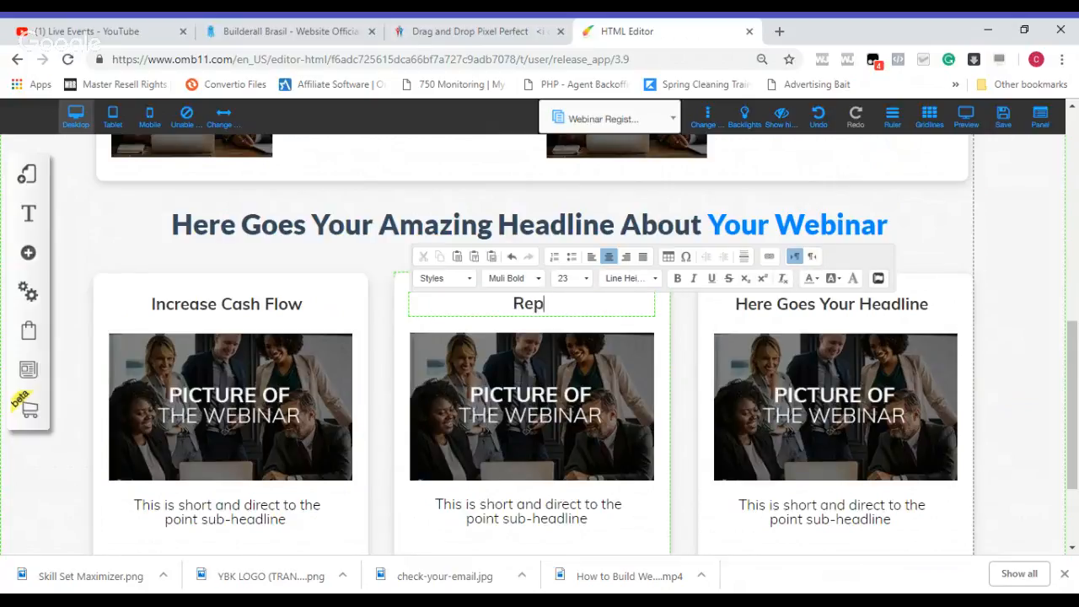
pyautogui.write('air, Build')
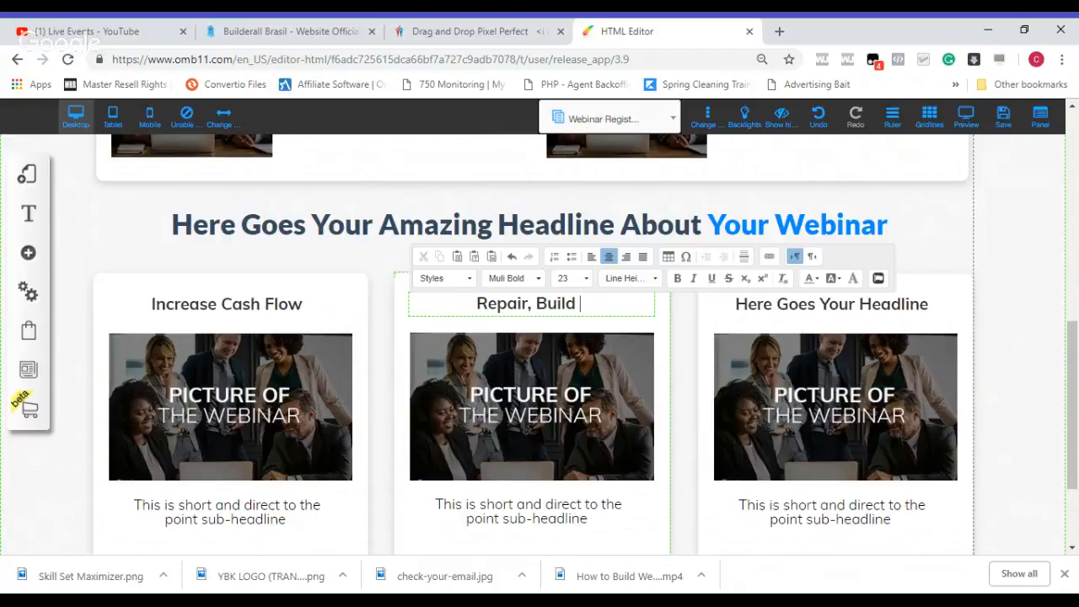
pyautogui.write(' & Ma')
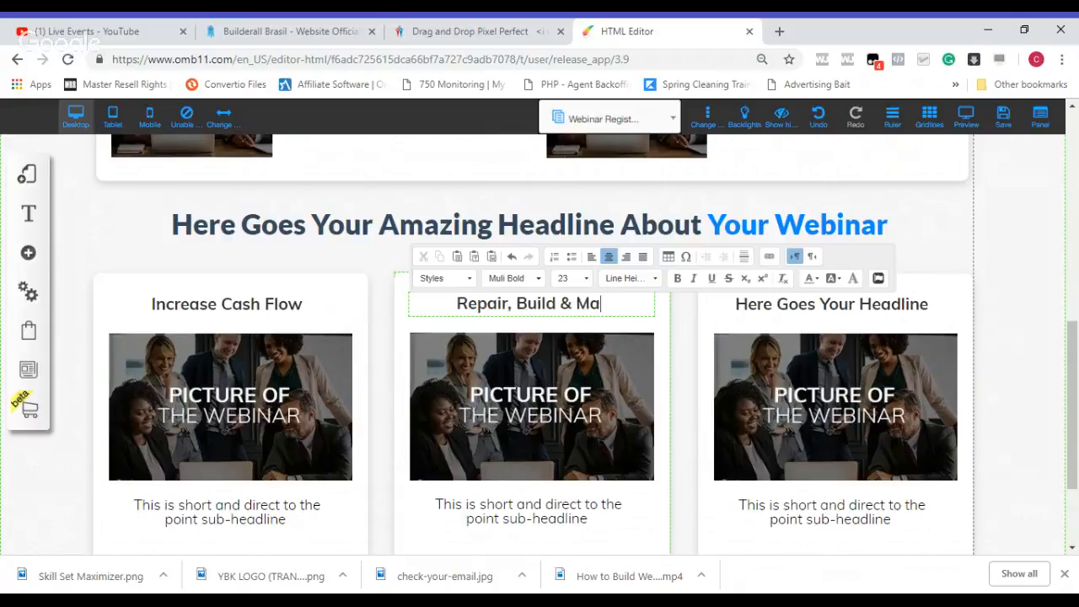
pyautogui.write('intain Cr')
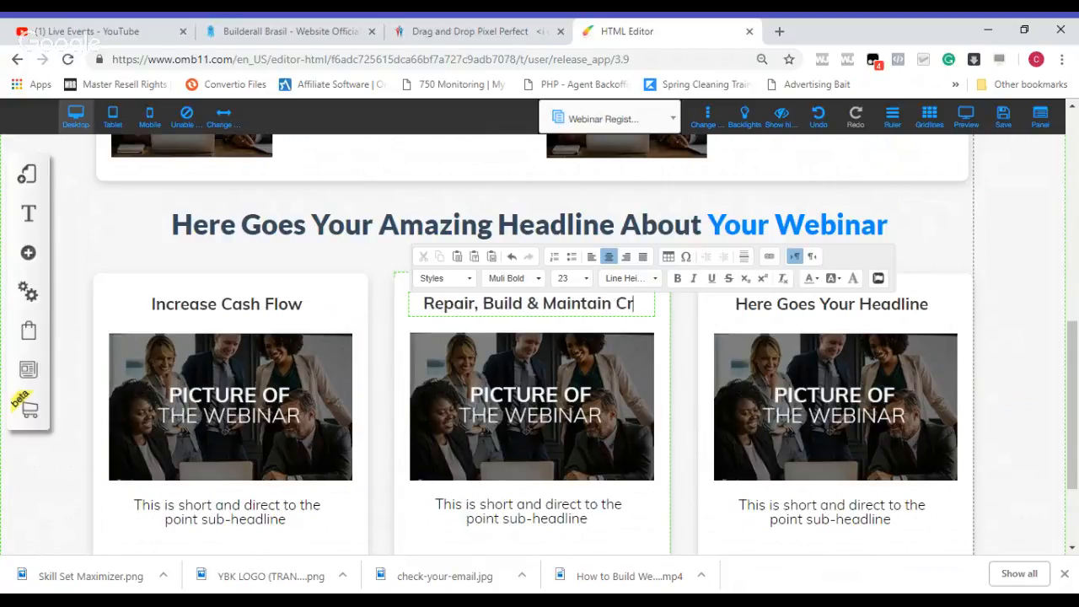
pyautogui.write('edit')
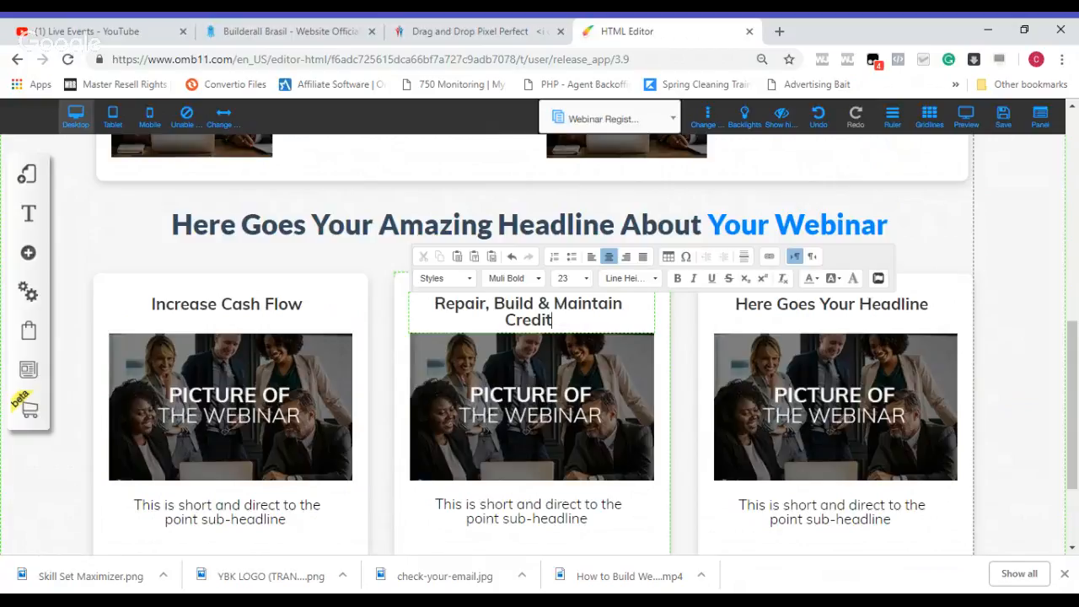
# Step: Widen the middle card's headline box on both sides to the card's edges to fit the text on one line
pyautogui.click(438, 311)
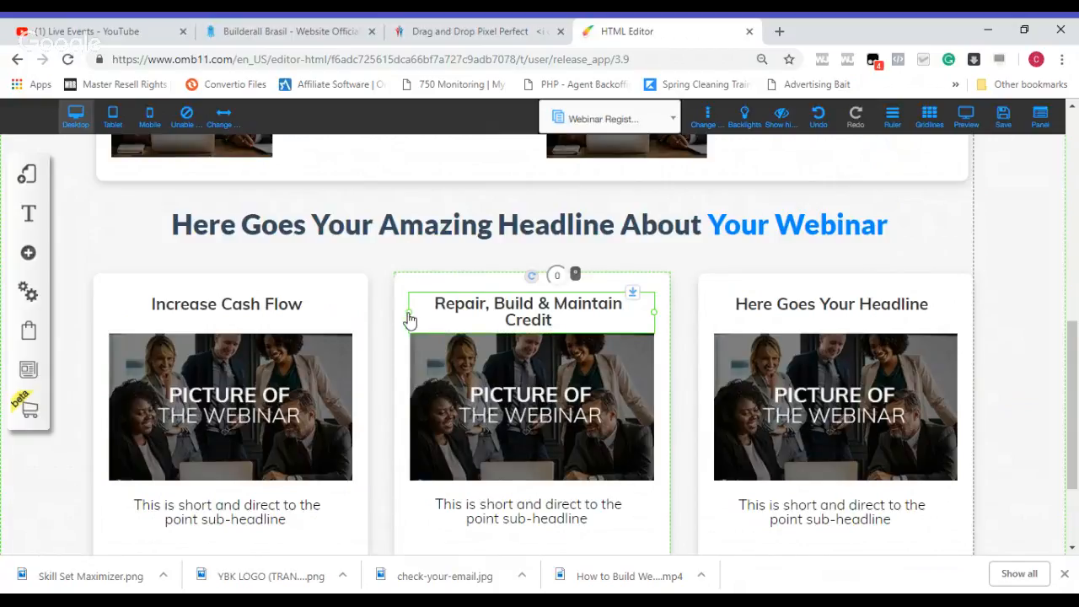
pyautogui.moveTo(410, 317); pyautogui.dragTo(398, 318)
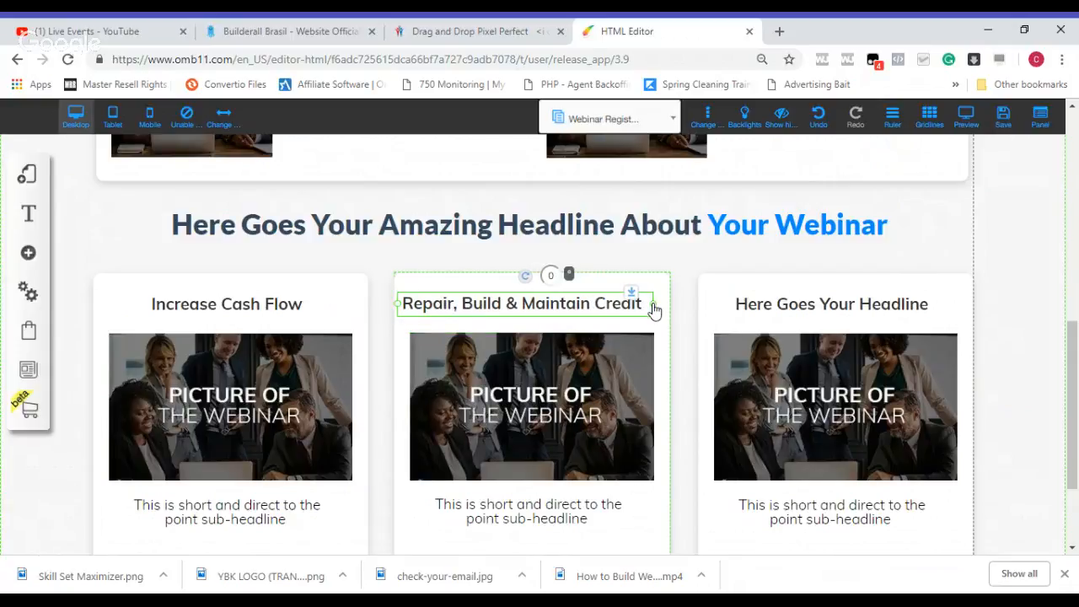
pyautogui.moveTo(654, 307); pyautogui.dragTo(670, 309)
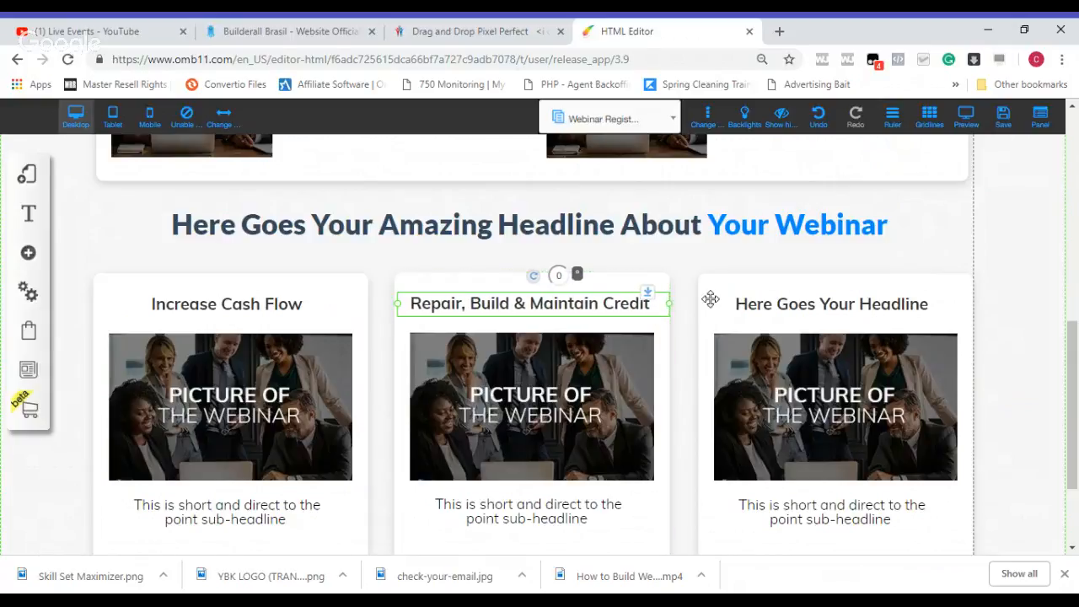
# Step: Replace the third card's placeholder headline with "Invest for Double Digit Returns"
pyautogui.click(789, 304)
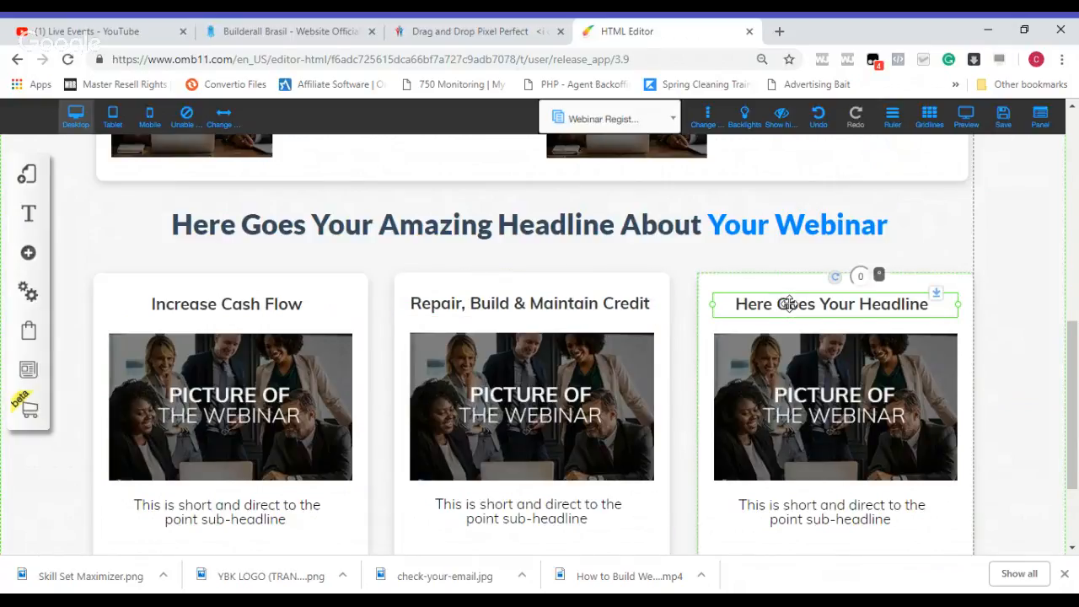
pyautogui.click(788, 303)
pyautogui.press('Home')
pyautogui.press('Delete')
pyautogui.press('Delete')
pyautogui.press('Delete')
pyautogui.press('Delete')
pyautogui.press('Delete')
pyautogui.press('Delete')
pyautogui.press('Delete')
pyautogui.press('Delete')
pyautogui.press('Delete')
pyautogui.press('Delete')
pyautogui.press('Delete')
pyautogui.press('Delete')
pyautogui.press('Delete')
pyautogui.press('Delete')
pyautogui.press('Delete')
pyautogui.press('Delete')
pyautogui.press('Delete')
pyautogui.press('Delete')
pyautogui.press('Delete')
pyautogui.press('Delete')
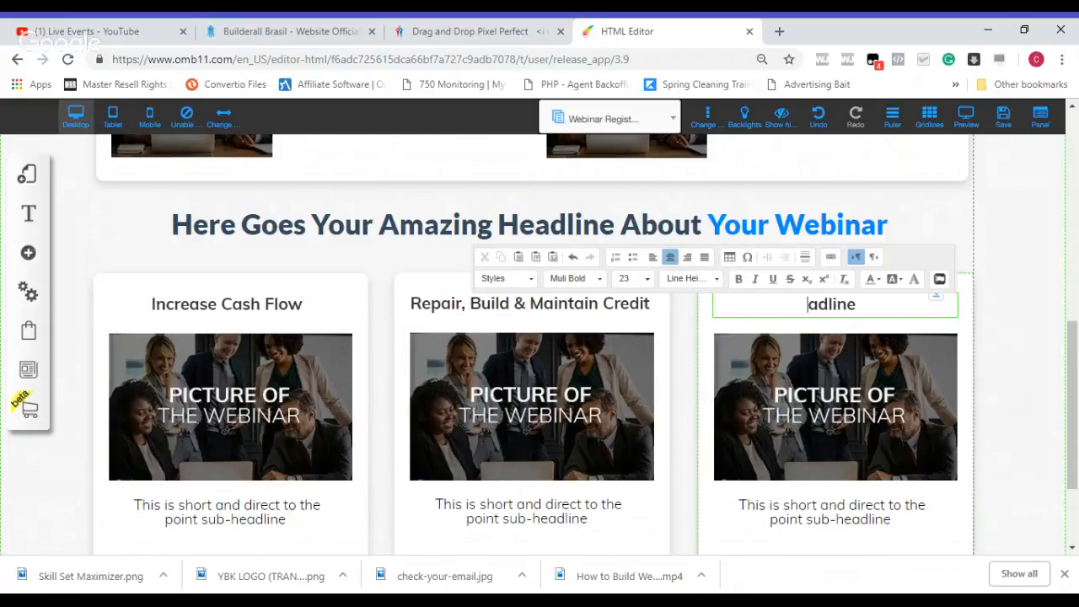
pyautogui.press('Delete')
pyautogui.press('Delete')
pyautogui.press('Delete')
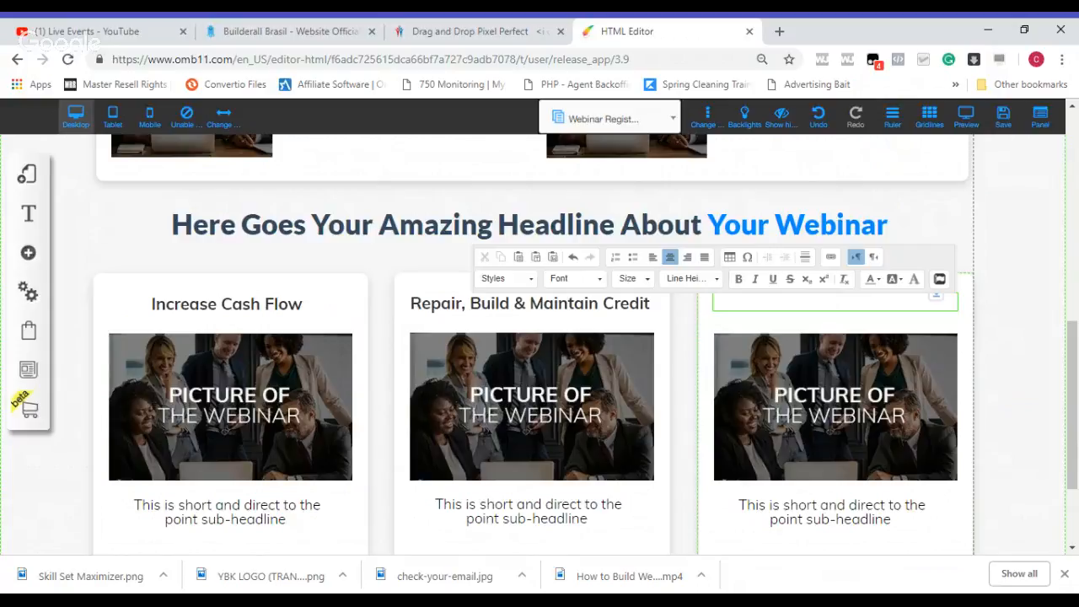
pyautogui.write('In')
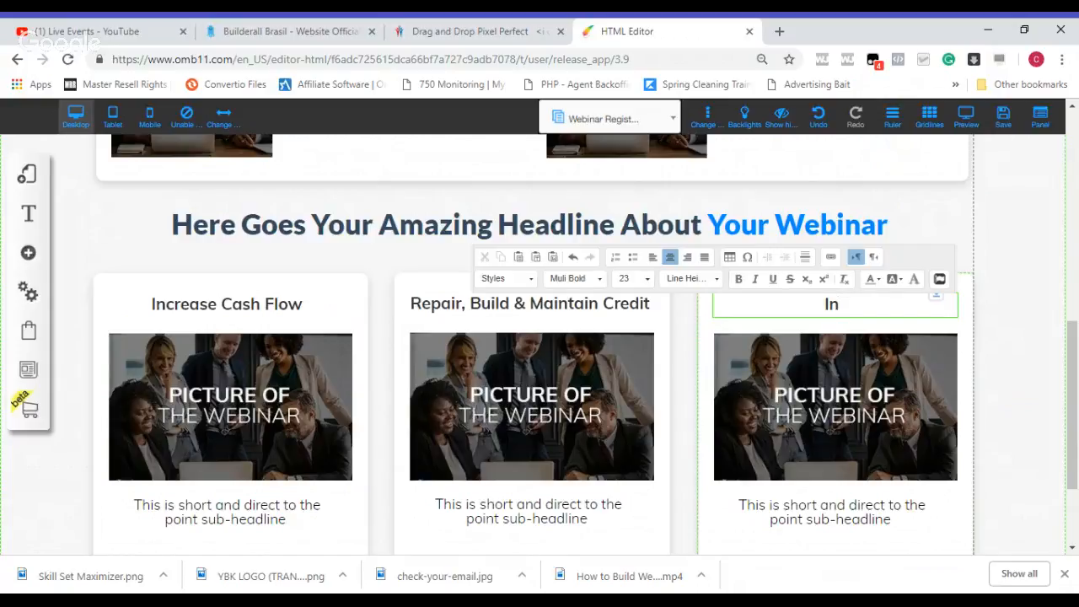
pyautogui.write('vest for Doubl')
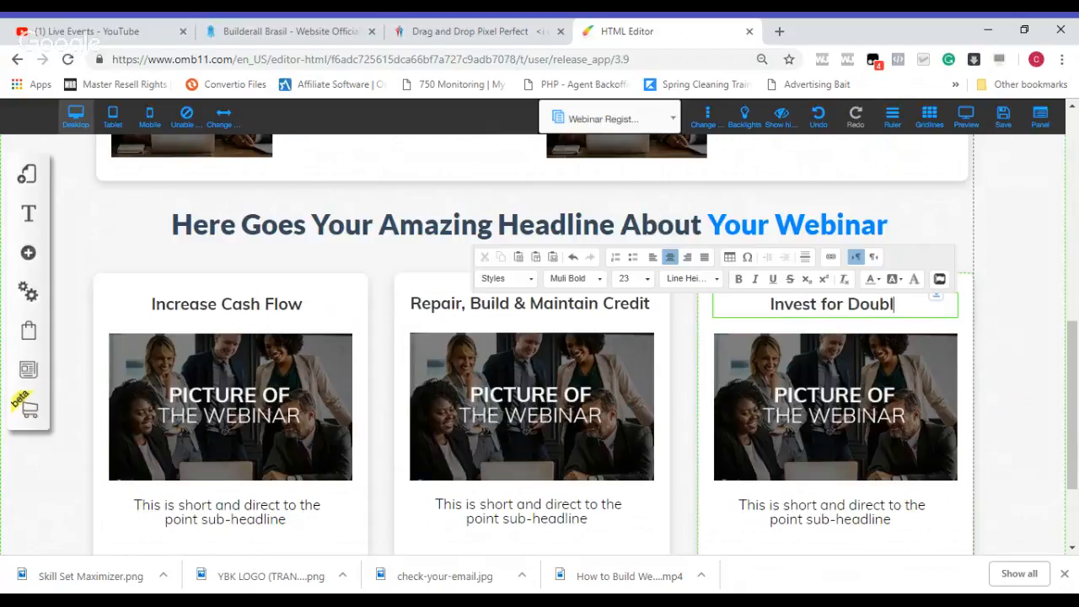
pyautogui.write('e Digit ')
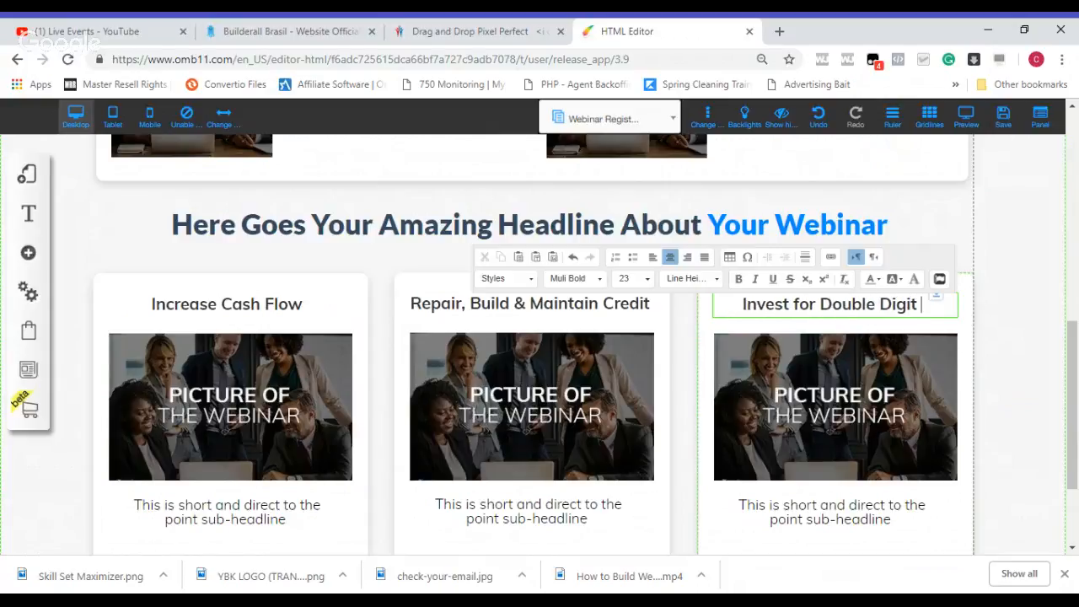
pyautogui.write('Returns')
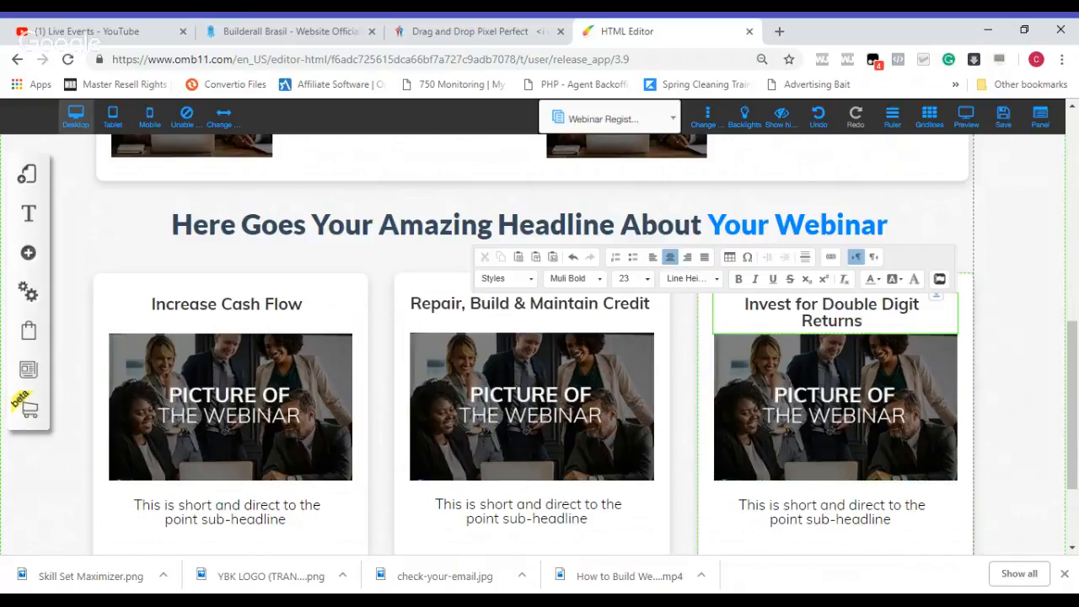
# Step: Widen the third card's headline box on both sides to fit its text on one line
pyautogui.click(715, 319)
pyautogui.moveTo(712, 319); pyautogui.dragTo(703, 317)
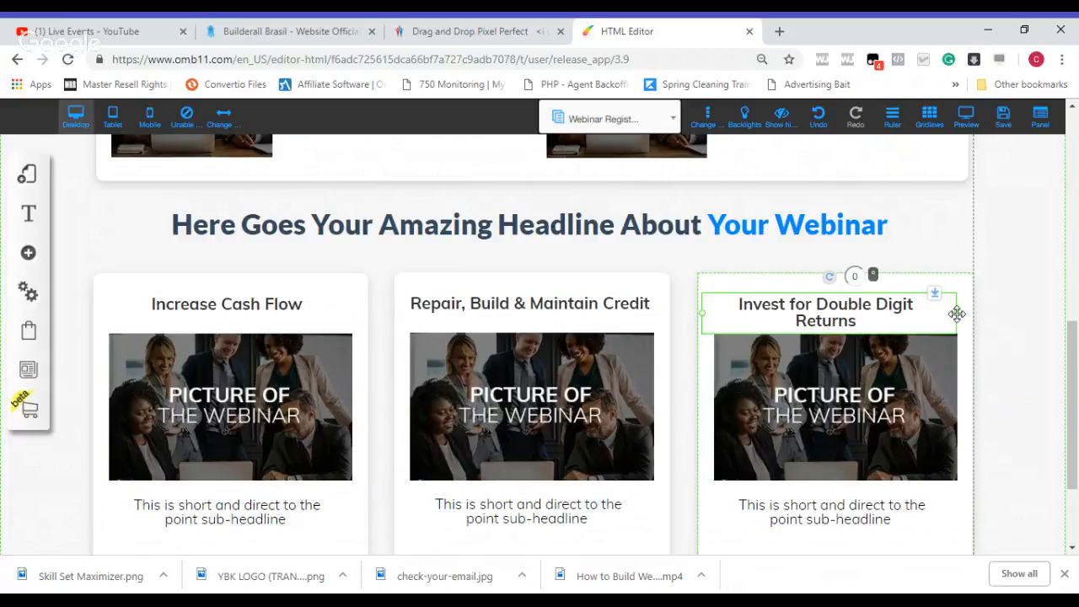
pyautogui.moveTo(959, 321); pyautogui.dragTo(970, 317)
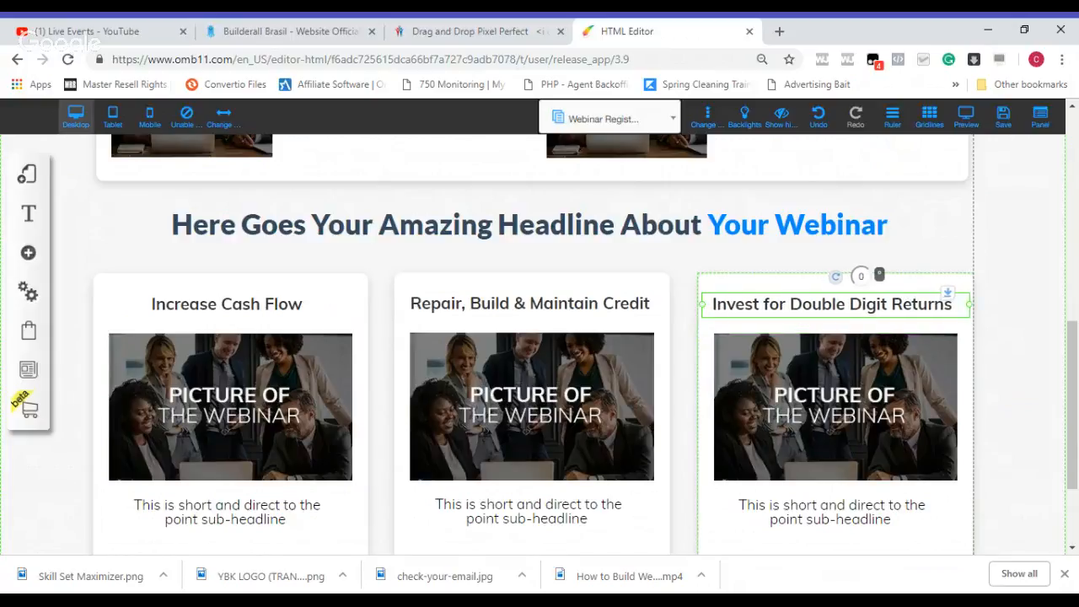
pyautogui.click(958, 240)
# Step: Delete the "YOUR LOGO" placeholder image from the page footer
pyautogui.moveTo(1078, 366); pyautogui.dragTo(1078, 409)
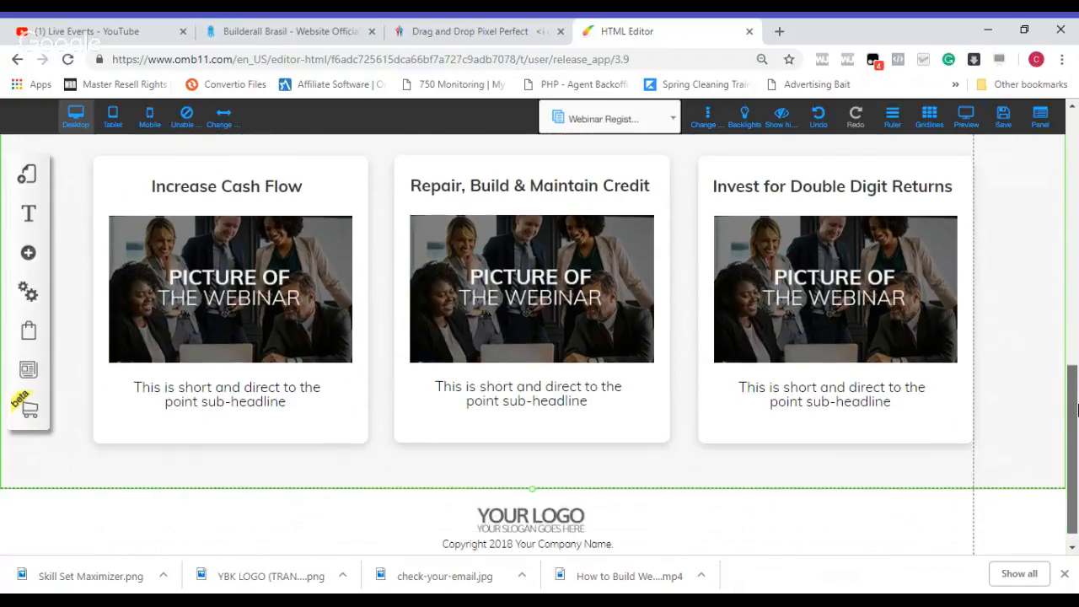
pyautogui.moveTo(1075, 456); pyautogui.dragTo(1075, 465)
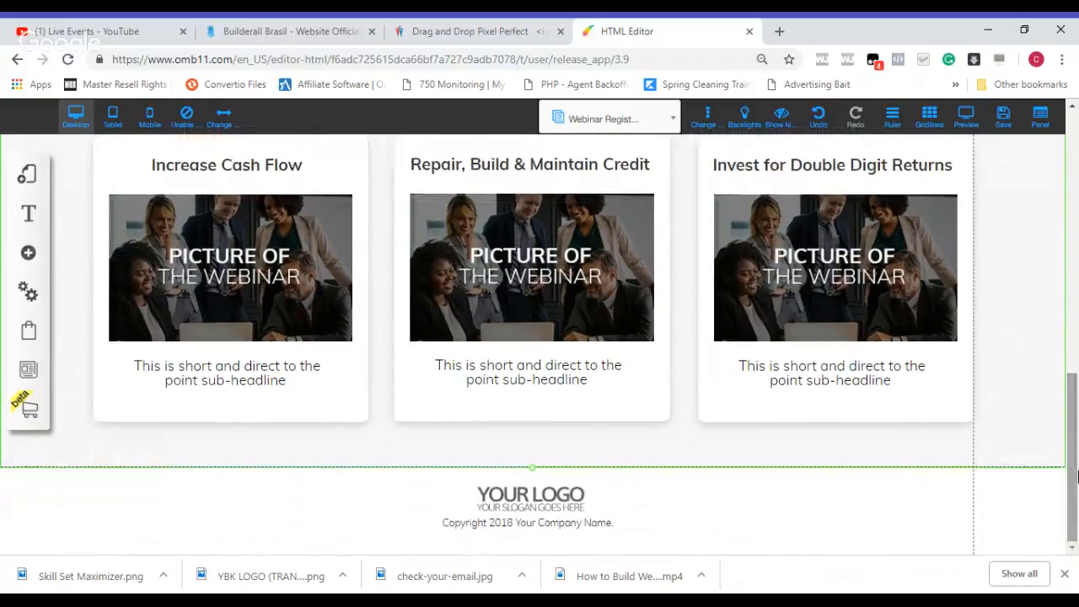
pyautogui.click(533, 503)
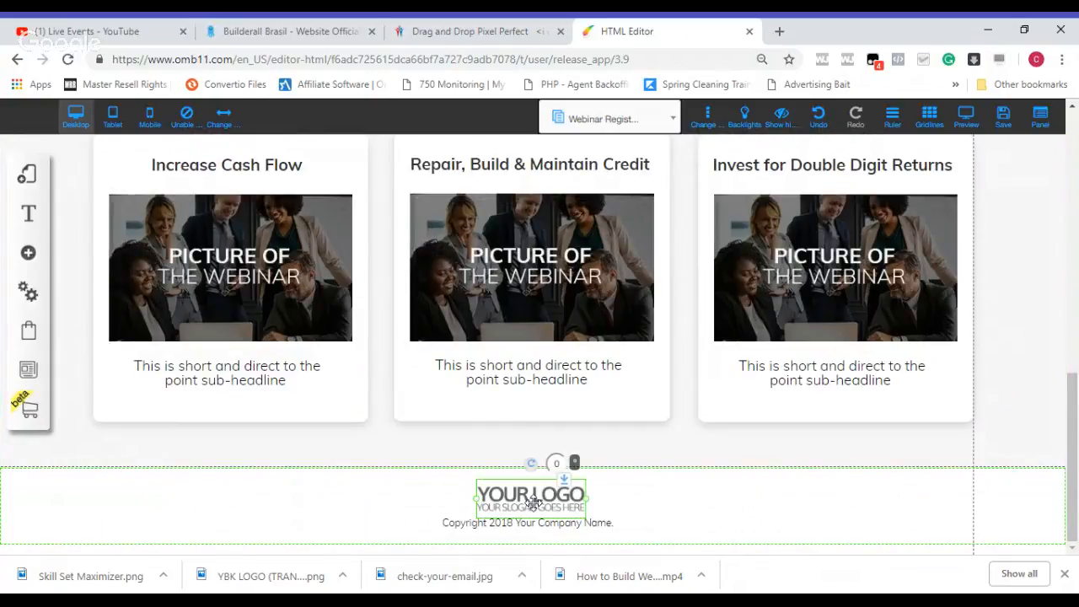
pyautogui.press('Delete')
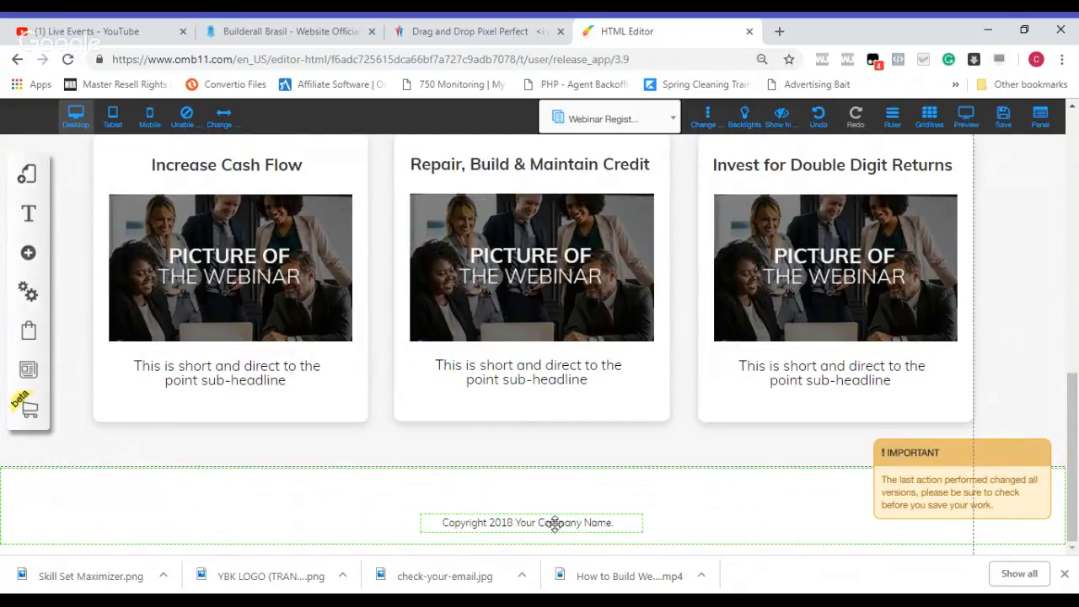
# Step: Change the footer's copyright line to "Copyright 2018 Financial Health Mentor"
pyautogui.click(555, 522)
pyautogui.doubleClick(555, 523)
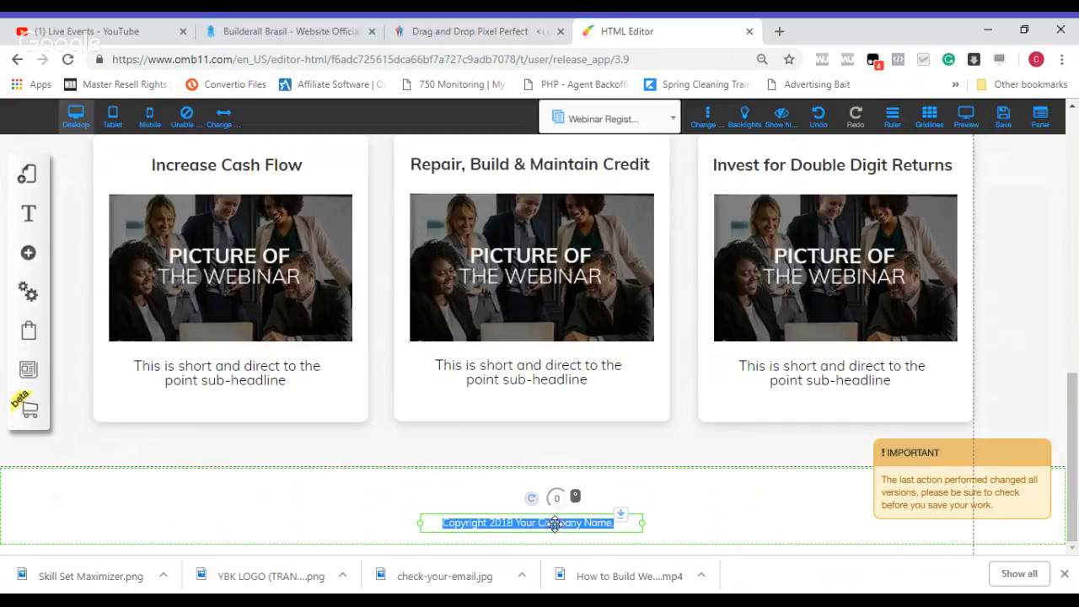
pyautogui.click(607, 523)
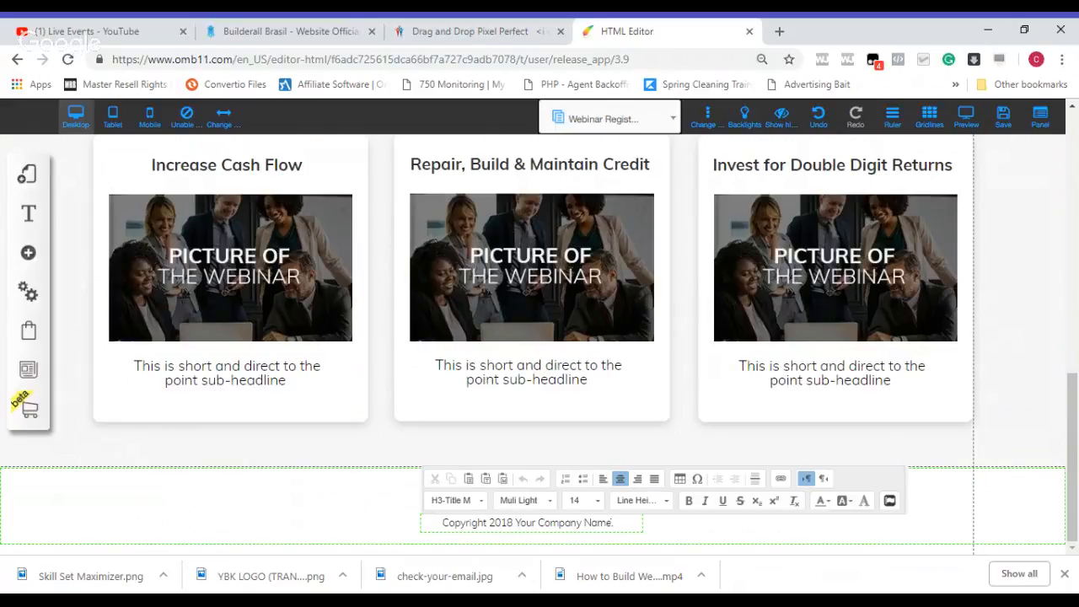
pyautogui.press('BackSpace')
pyautogui.press('BackSpace')
pyautogui.press('BackSpace')
pyautogui.press('BackSpace')
pyautogui.press('BackSpace')
pyautogui.press('BackSpace')
pyautogui.press('BackSpace')
pyautogui.press('BackSpace')
pyautogui.press('BackSpace')
pyautogui.press('BackSpace')
pyautogui.press('BackSpace')
pyautogui.press('BackSpace')
pyautogui.press('BackSpace')
pyautogui.press('BackSpace')
pyautogui.press('BackSpace')
pyautogui.press('BackSpace')
pyautogui.press('BackSpace')
pyautogui.press('BackSpace')
pyautogui.write('F')
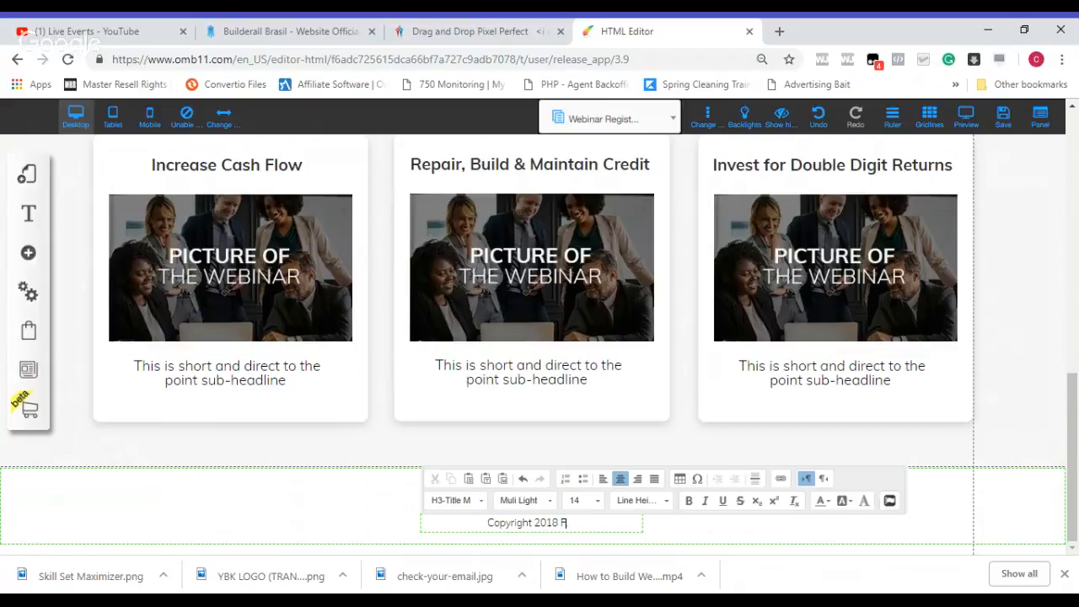
pyautogui.write('inancial Health Mentor')
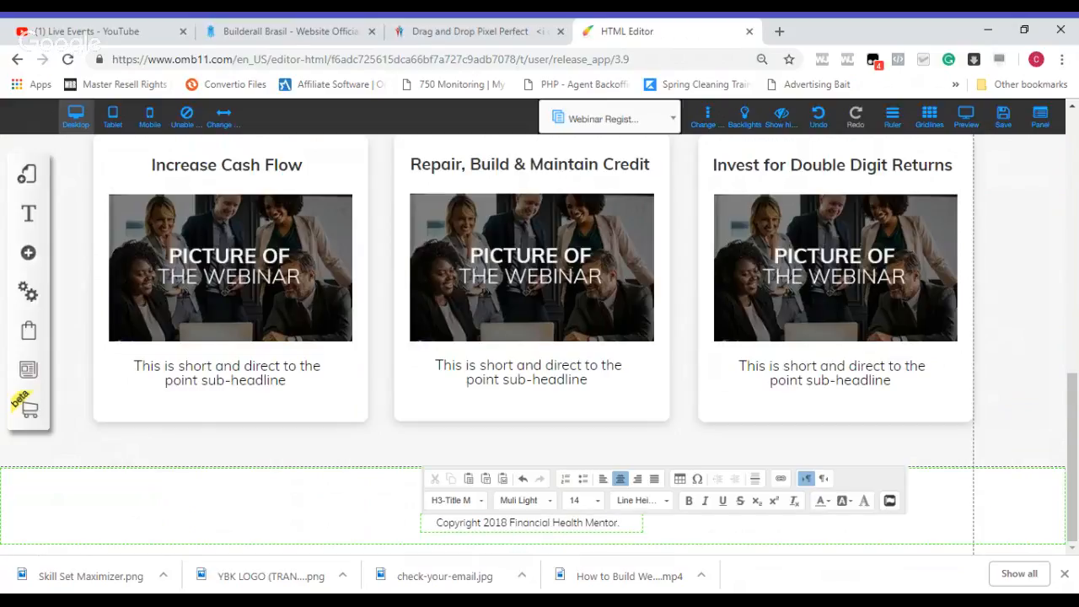
# Step: Replace the placeholder headline beside the first image in the two-image section with "Minimize Taxes"
pyautogui.click(696, 446)
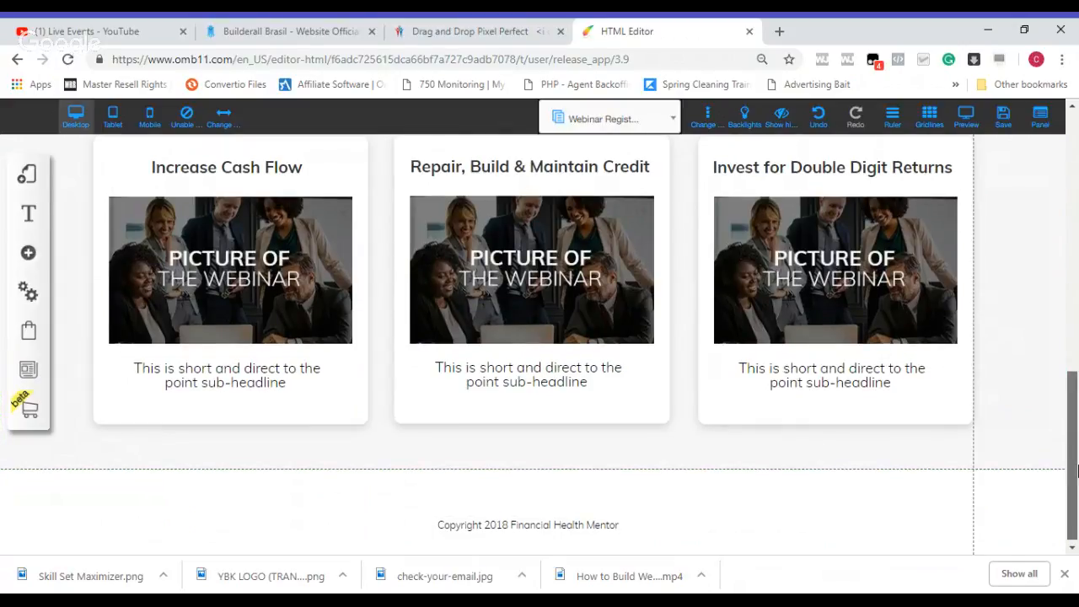
pyautogui.scroll(3, 1075, 469)
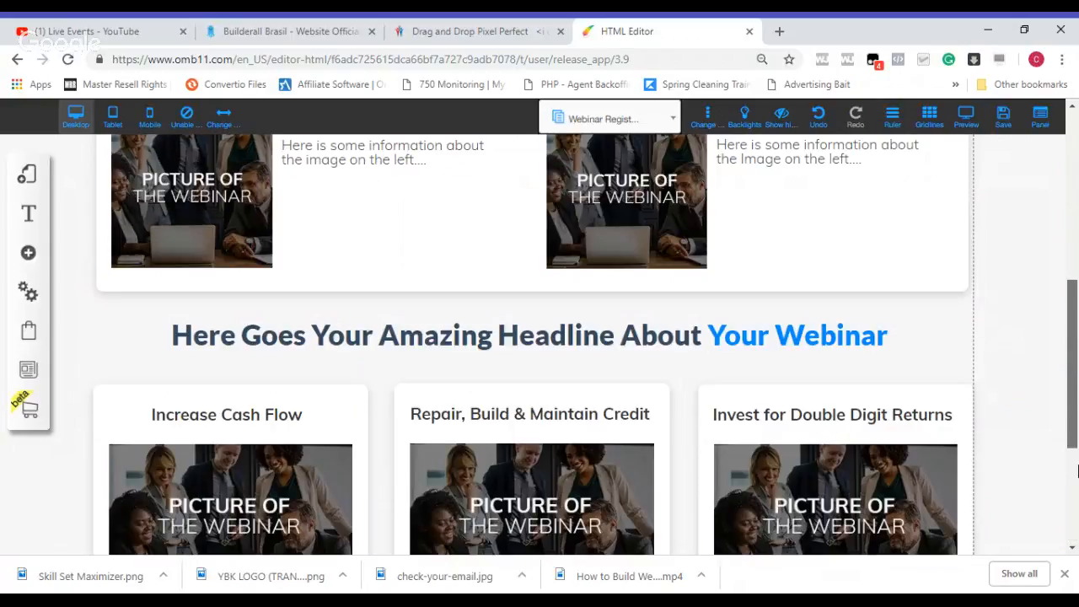
pyautogui.scroll(1, 1077, 469)
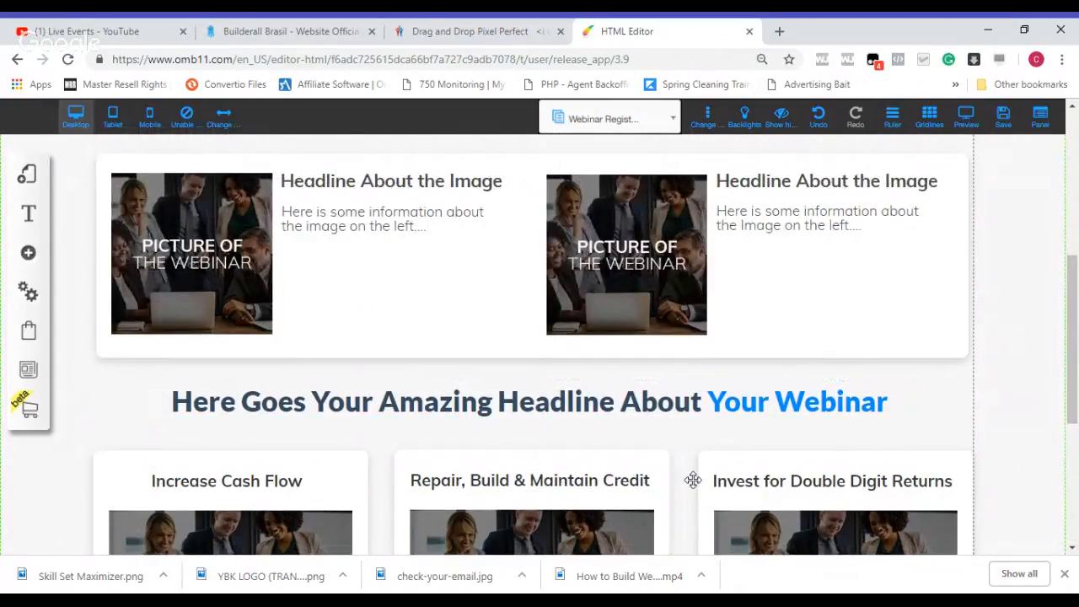
pyautogui.click(453, 181)
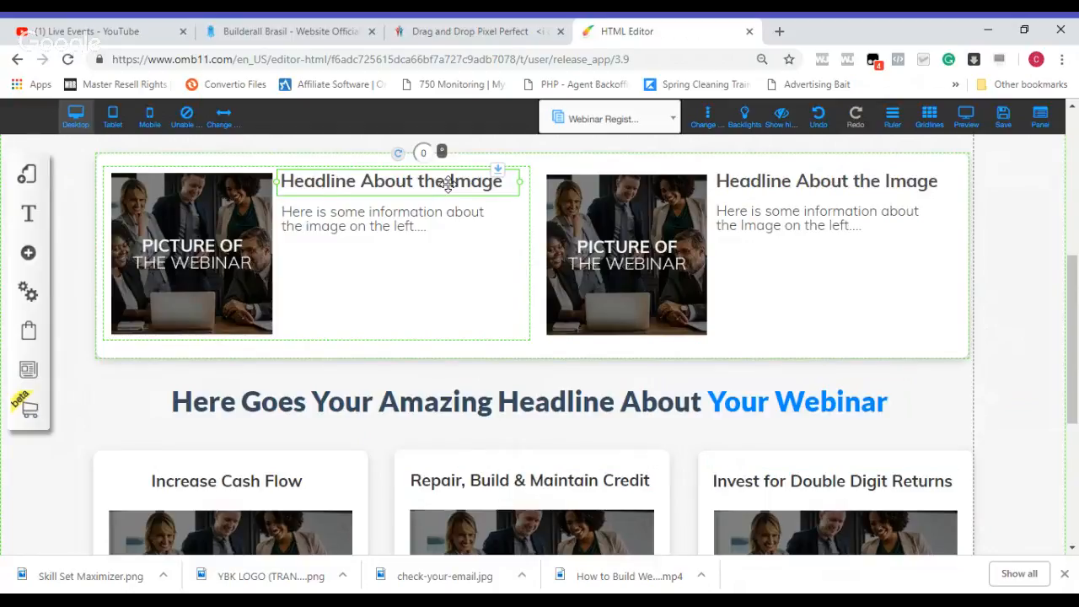
pyautogui.click(448, 184)
pyautogui.press('Delete')
pyautogui.press('Delete')
pyautogui.press('Delete')
pyautogui.press('Delete')
pyautogui.press('Delete')
pyautogui.press('Delete')
pyautogui.press('Delete')
pyautogui.press('Delete')
pyautogui.press('Delete')
pyautogui.press('Delete')
pyautogui.press('Delete')
pyautogui.press('Delete')
pyautogui.press('Delete')
pyautogui.press('Delete')
pyautogui.press('Delete')
pyautogui.press('Delete')
pyautogui.press('Delete')
pyautogui.press('Delete')
pyautogui.press('Delete')
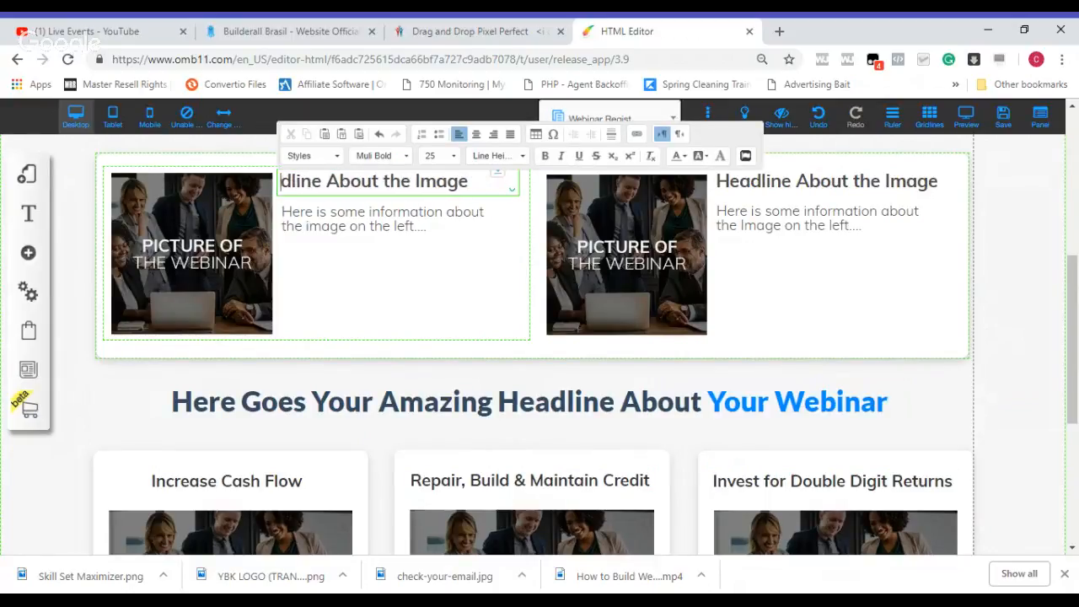
pyautogui.press('Delete')
pyautogui.press('Delete')
pyautogui.press('Delete')
pyautogui.press('Delete')
pyautogui.press('Delete')
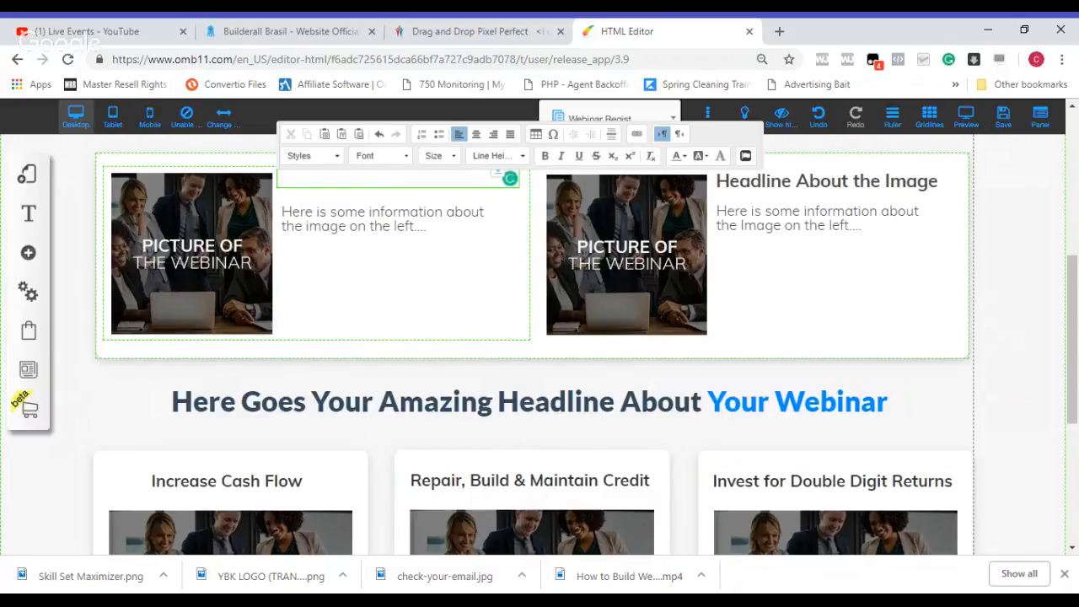
pyautogui.write('Minimiz')
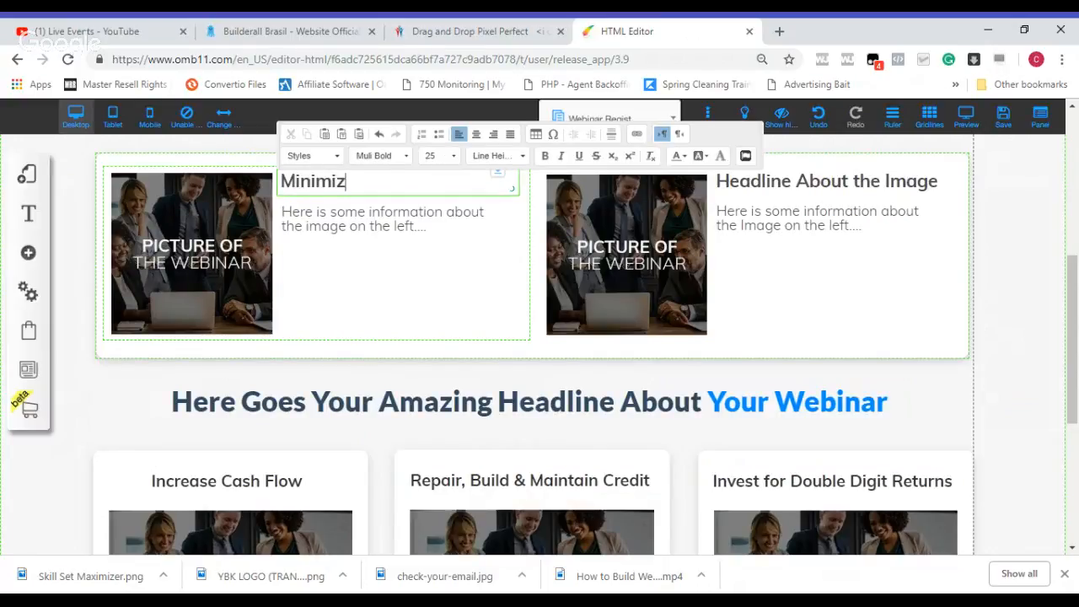
pyautogui.write('e Taxes')
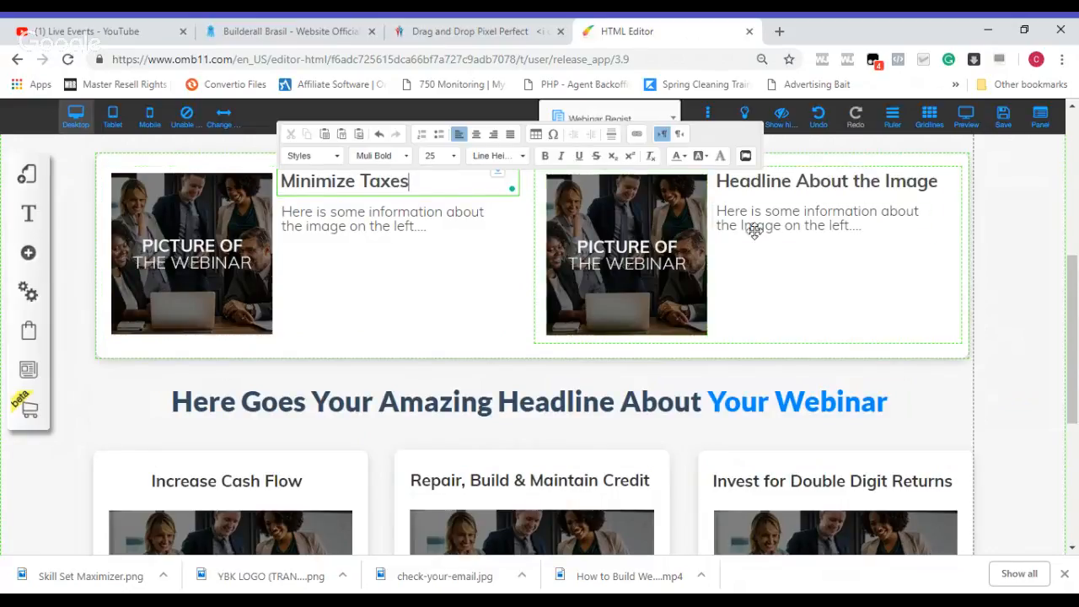
# Step: Replace the placeholder headline beside the second image in the two-image section with "Get Out of Debt"
pyautogui.click(814, 184)
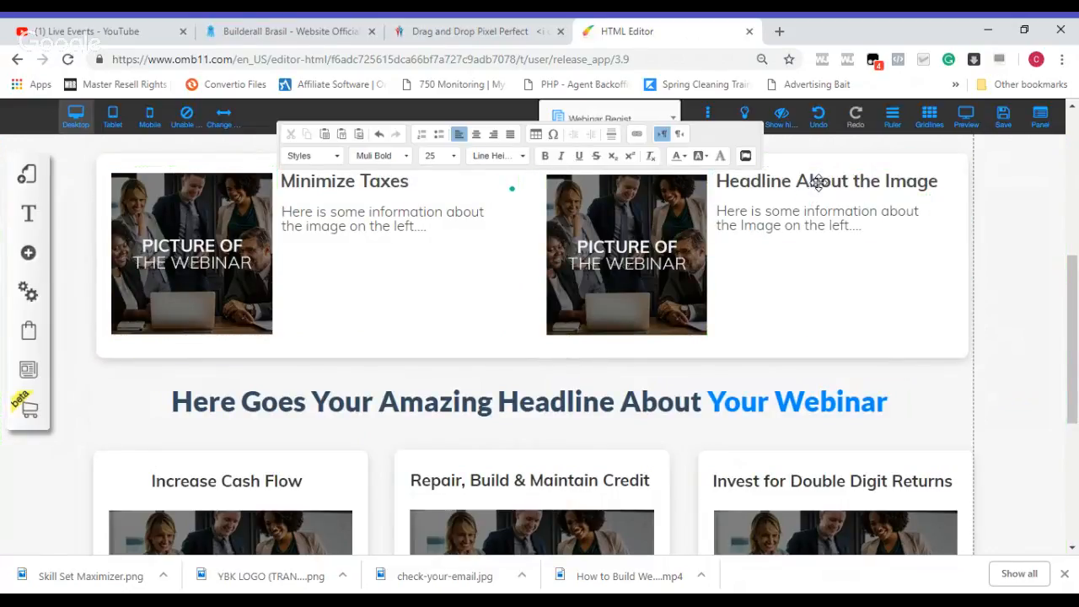
pyautogui.click(818, 183)
pyautogui.doubleClick(818, 183)
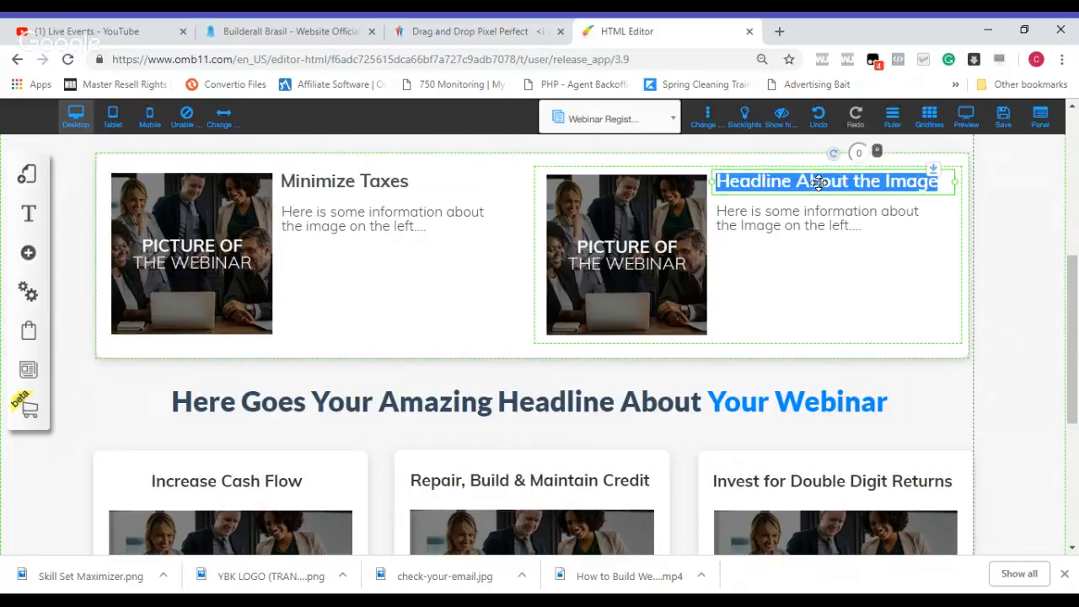
pyautogui.write('Make ')
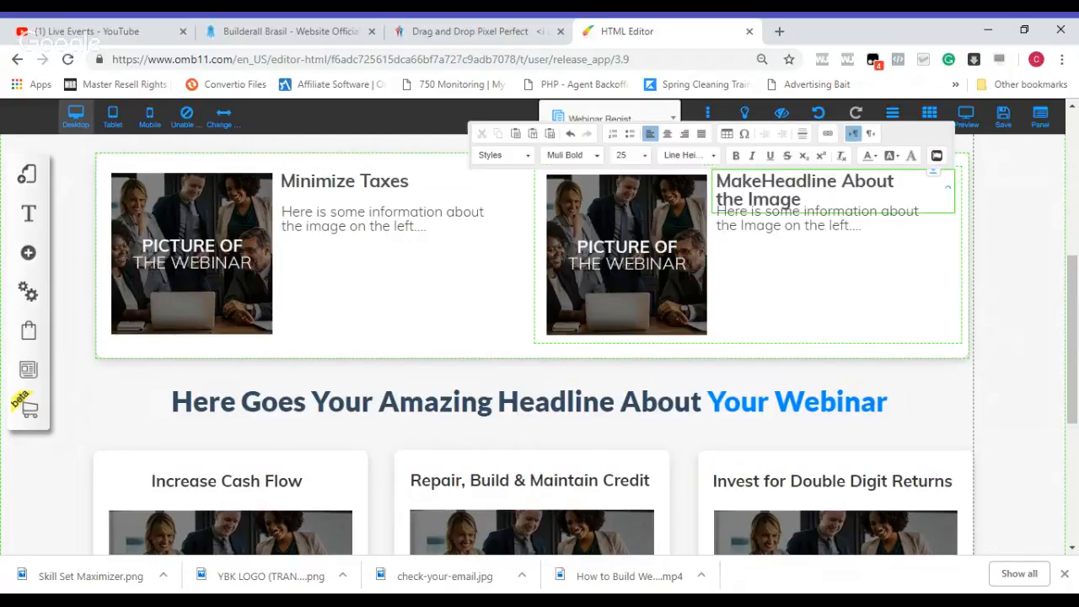
pyautogui.write('Monwy')
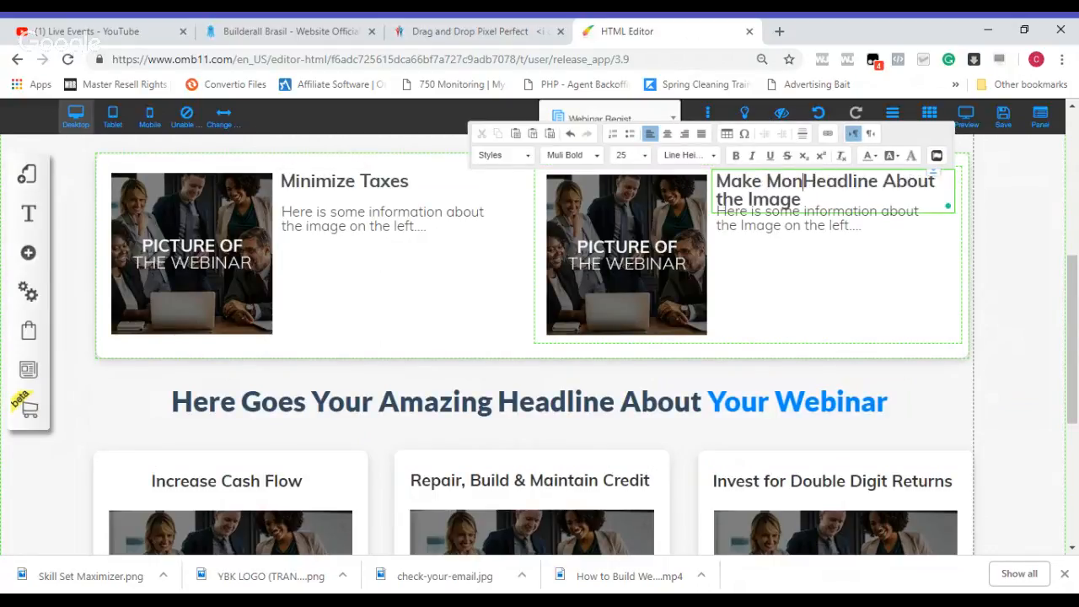
pyautogui.press('Delete')
pyautogui.press('Delete')
pyautogui.press('Delete')
pyautogui.press('Delete')
pyautogui.press('Delete')
pyautogui.press('Delete')
pyautogui.press('Delete')
pyautogui.press('Delete')
pyautogui.press('Delete')
pyautogui.press('Delete')
pyautogui.press('Delete')
pyautogui.press('Delete')
pyautogui.press('Delete')
pyautogui.press('Delete')
pyautogui.press('Delete')
pyautogui.press('Delete')
pyautogui.press('Delete')
pyautogui.press('Delete')
pyautogui.press('Delete')
pyautogui.press('Delete')
pyautogui.press('Delete')
pyautogui.press('Delete')
pyautogui.press('Delete')
pyautogui.press('Delete')
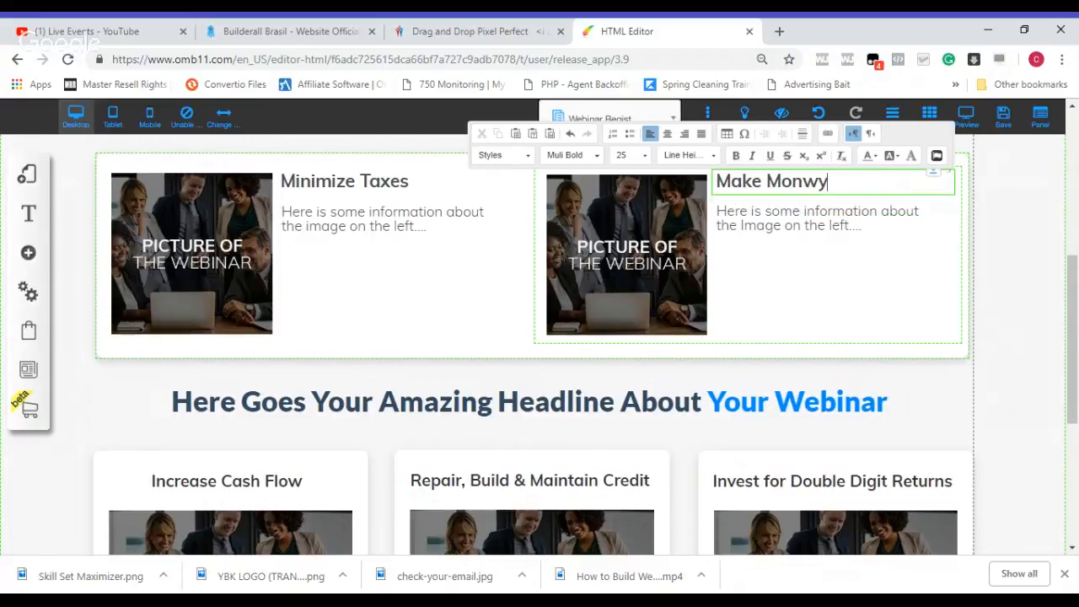
pyautogui.press('BackSpace')
pyautogui.press('BackSpace')
pyautogui.press('BackSpace')
pyautogui.press('BackSpace')
pyautogui.press('BackSpace')
pyautogui.press('BackSpace')
pyautogui.press('BackSpace')
pyautogui.press('BackSpace')
pyautogui.press('BackSpace')
pyautogui.press('BackSpace')
pyautogui.write('Get out')
pyautogui.press('BackSpace')
pyautogui.press('BackSpace')
pyautogui.press('BackSpace')
pyautogui.write('Out of ')
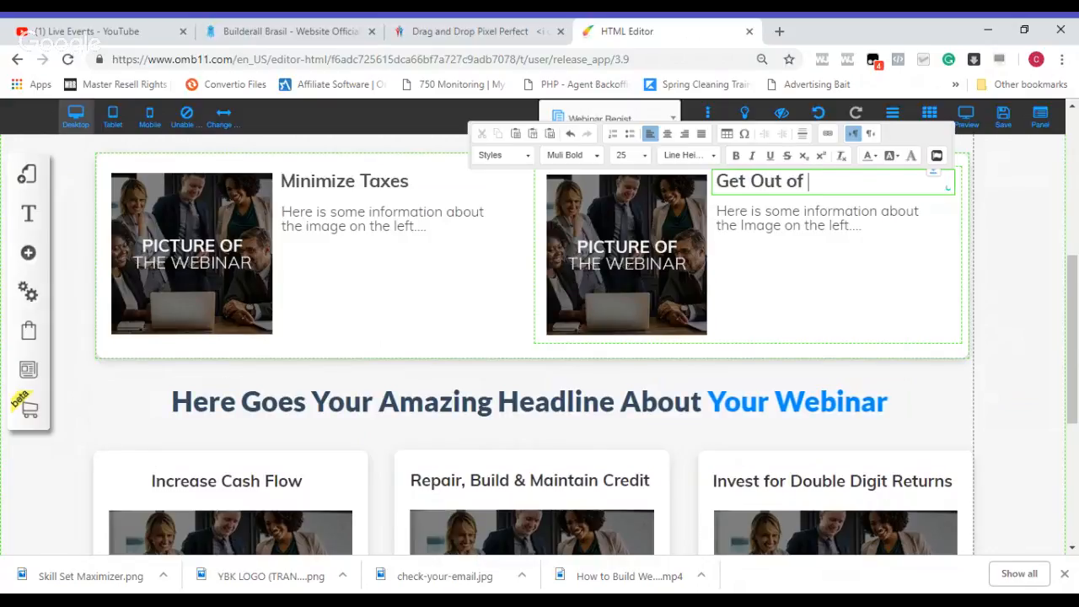
pyautogui.write('Debt')
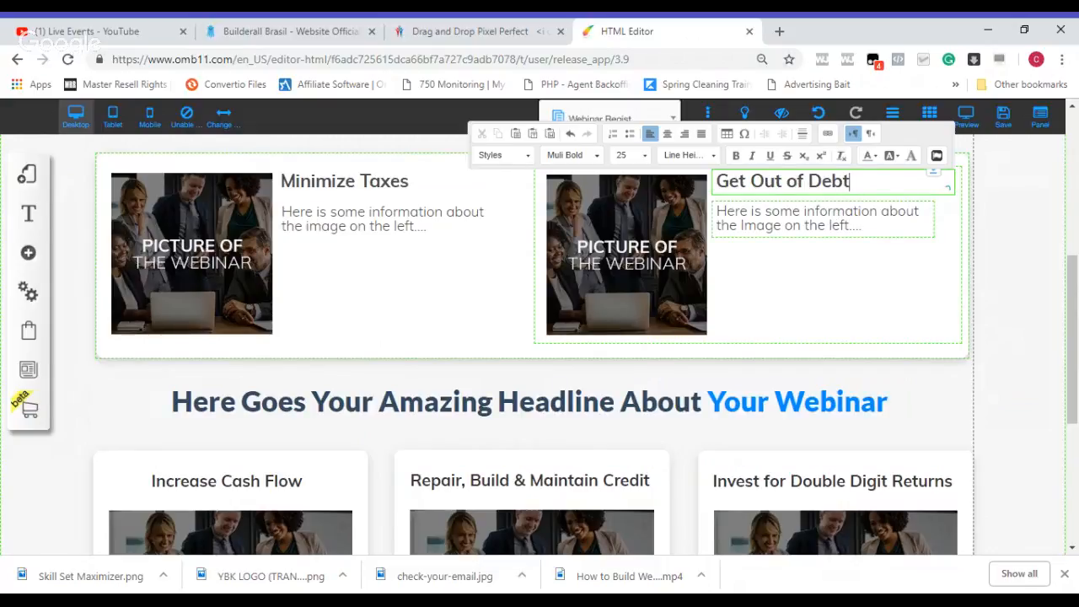
pyautogui.click(881, 297)
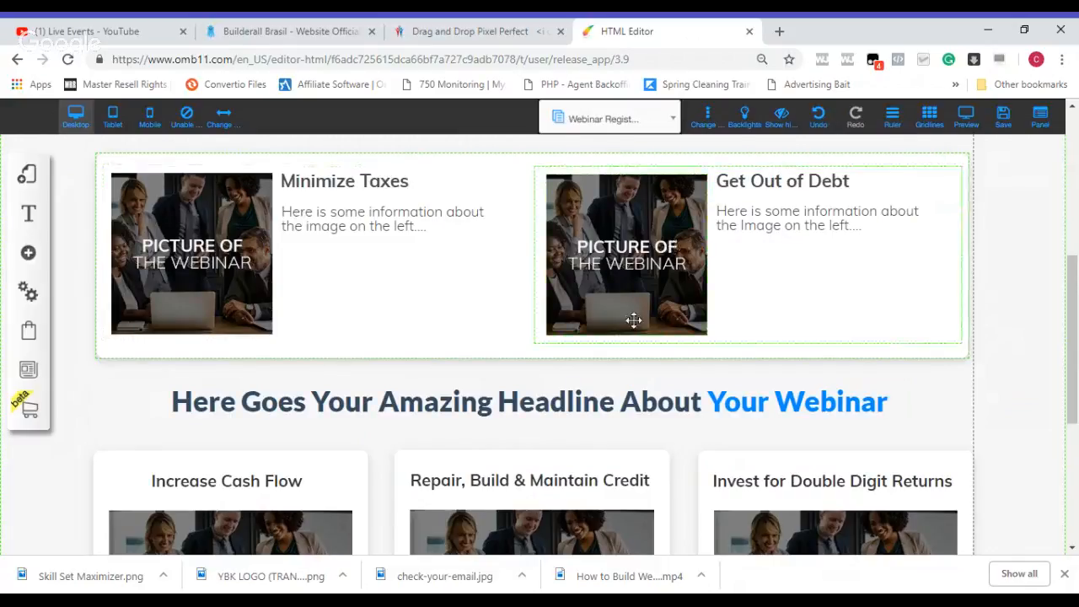
# Step: Replace the section headline above the three cards with "Building Wealth Has Never Been So Fun!"
pyautogui.click(545, 400)
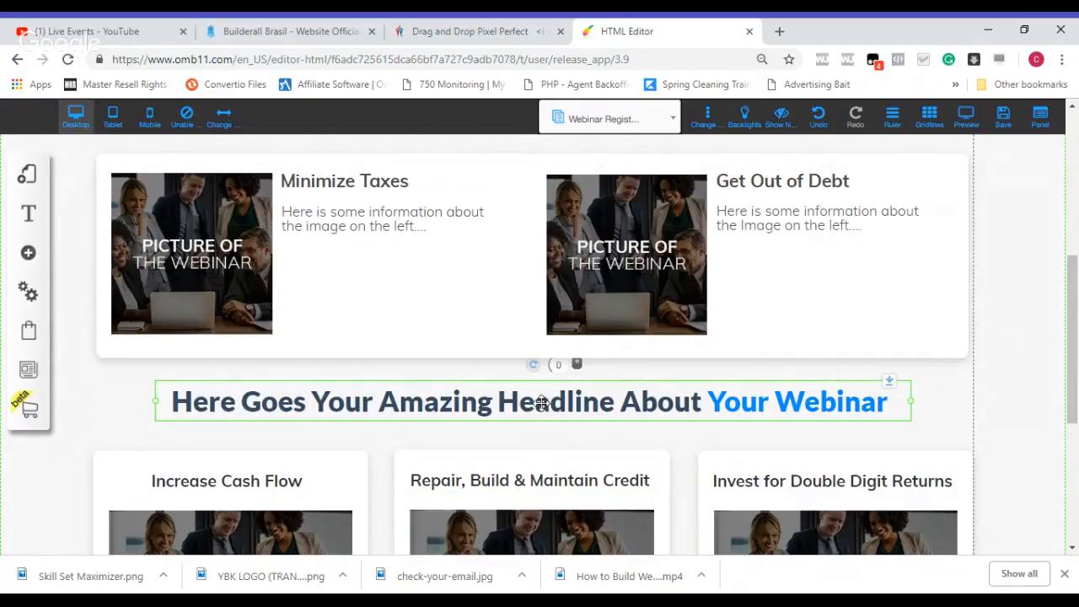
pyautogui.doubleClick(541, 404)
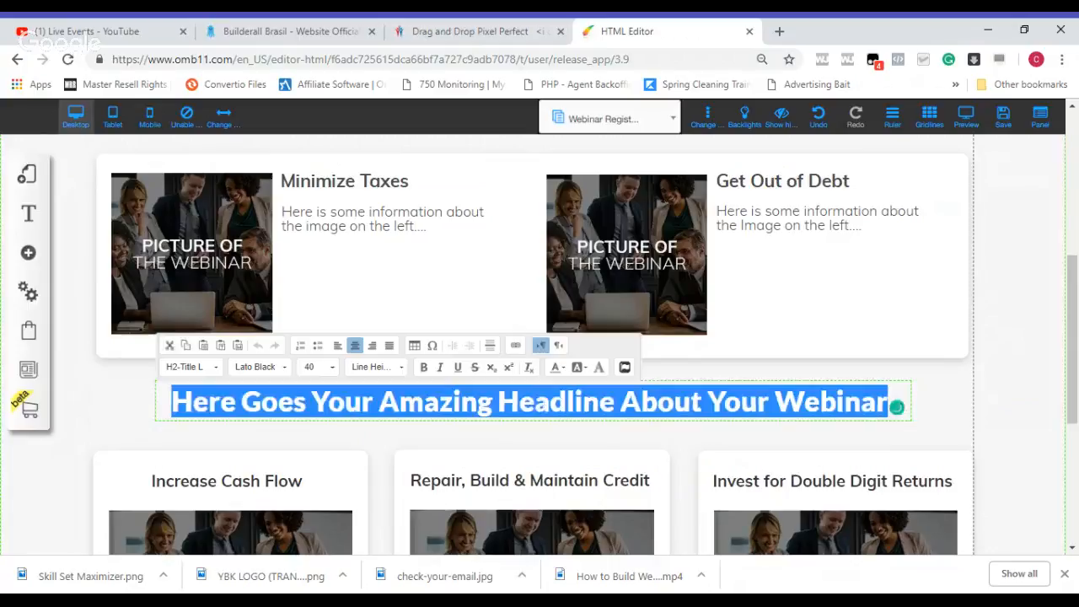
pyautogui.click(541, 403)
pyautogui.press('Delete')
pyautogui.press('Delete')
pyautogui.press('Delete')
pyautogui.press('Delete')
pyautogui.press('Delete')
pyautogui.press('Delete')
pyautogui.press('Delete')
pyautogui.press('Delete')
pyautogui.press('Delete')
pyautogui.press('Delete')
pyautogui.press('Delete')
pyautogui.press('Delete')
pyautogui.press('Delete')
pyautogui.press('Delete')
pyautogui.press('Delete')
pyautogui.press('Delete')
pyautogui.press('Delete')
pyautogui.press('Delete')
pyautogui.press('Delete')
pyautogui.press('Delete')
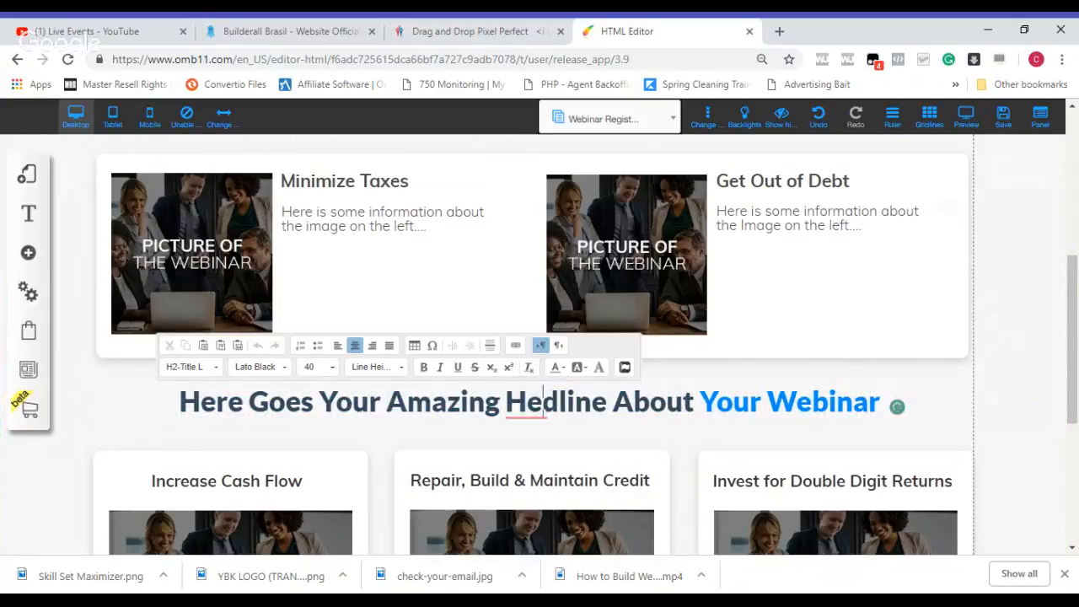
pyautogui.press('BackSpace')
pyautogui.press('BackSpace')
pyautogui.press('BackSpace')
pyautogui.press('BackSpace')
pyautogui.press('BackSpace')
pyautogui.press('BackSpace')
pyautogui.press('BackSpace')
pyautogui.press('BackSpace')
pyautogui.press('BackSpace')
pyautogui.press('BackSpace')
pyautogui.press('BackSpace')
pyautogui.press('BackSpace')
pyautogui.press('BackSpace')
pyautogui.press('BackSpace')
pyautogui.press('BackSpace')
pyautogui.press('BackSpace')
pyautogui.press('BackSpace')
pyautogui.press('BackSpace')
pyautogui.press('BackSpace')
pyautogui.press('BackSpace')
pyautogui.press('BackSpace')
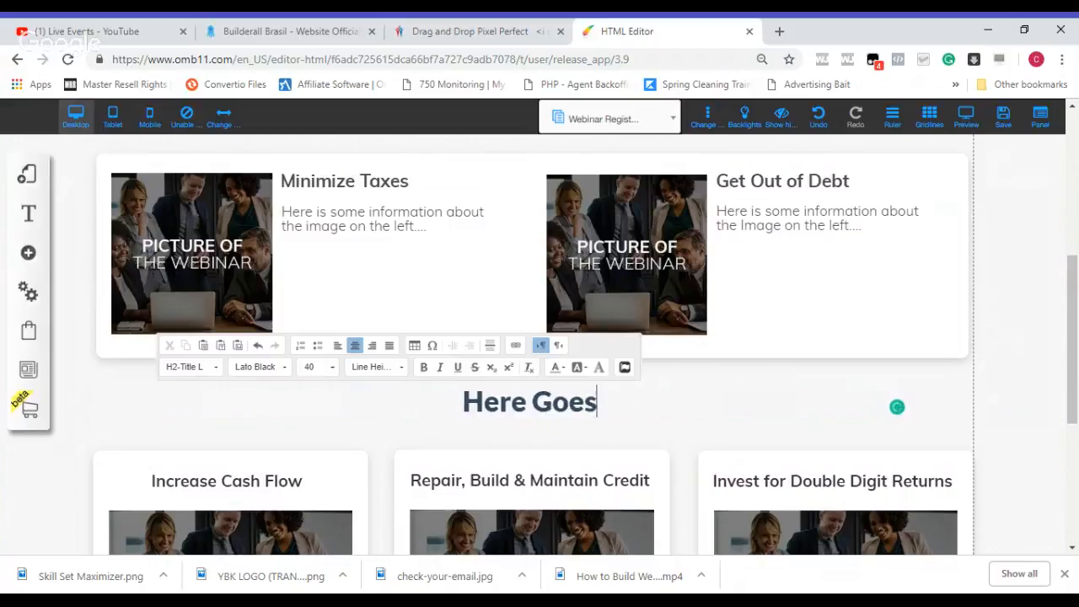
pyautogui.press('BackSpace')
pyautogui.press('BackSpace')
pyautogui.press('BackSpace')
pyautogui.write('Building we')
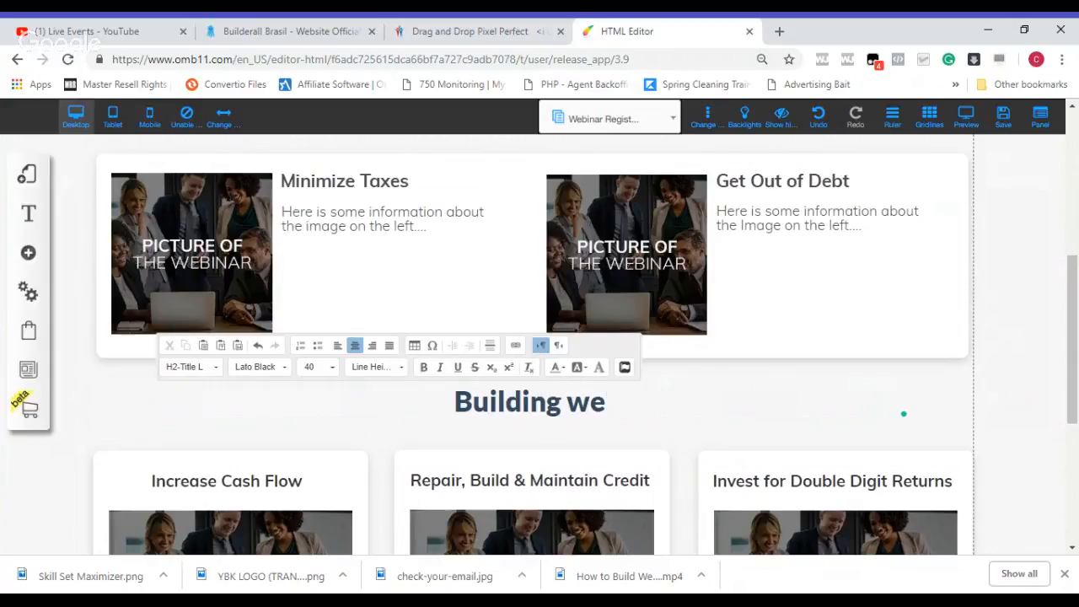
pyautogui.write('alth')
pyautogui.press('BackSpace')
pyautogui.press('BackSpace')
pyautogui.press('BackSpace')
pyautogui.press('BackSpace')
pyautogui.write('alth')
pyautogui.press('BackSpace')
pyautogui.press('BackSpace')
pyautogui.write('lth ')
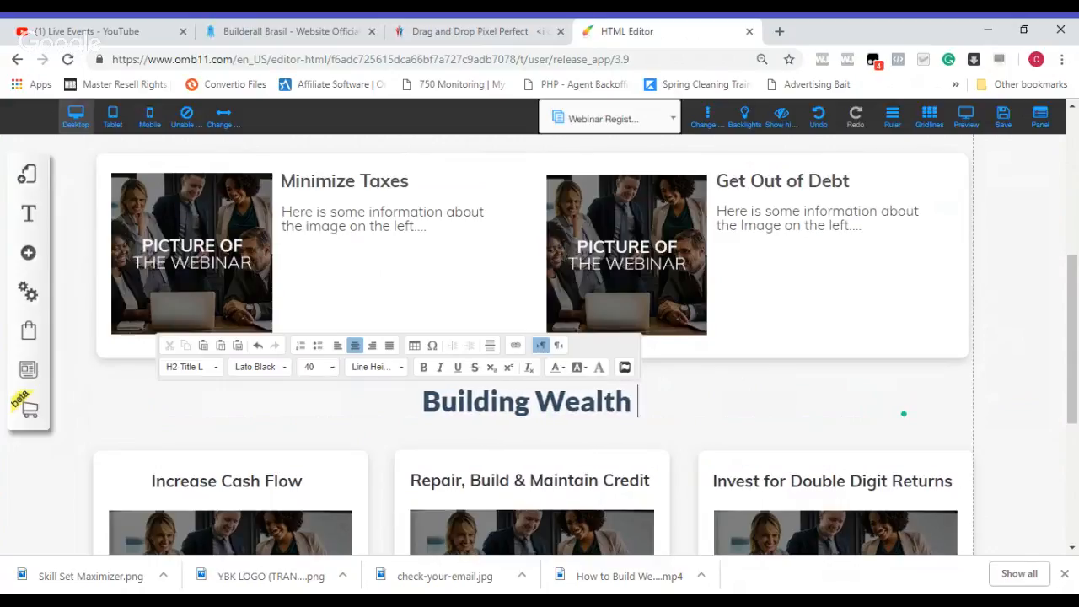
pyautogui.write('h')
pyautogui.press('BackSpace')
pyautogui.write('Has Never Been So Fun')
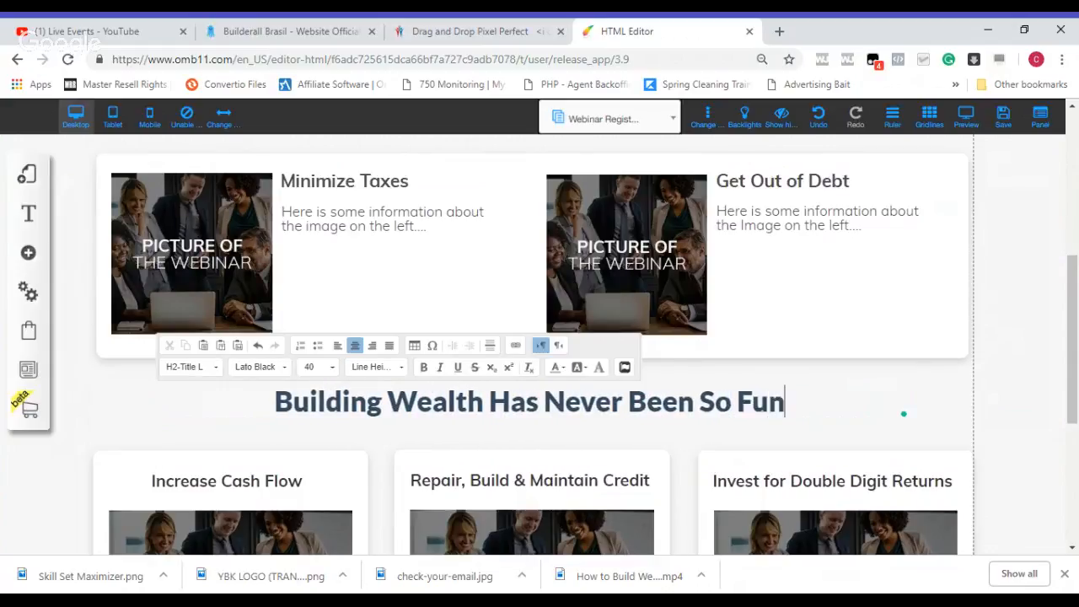
pyautogui.write('!')
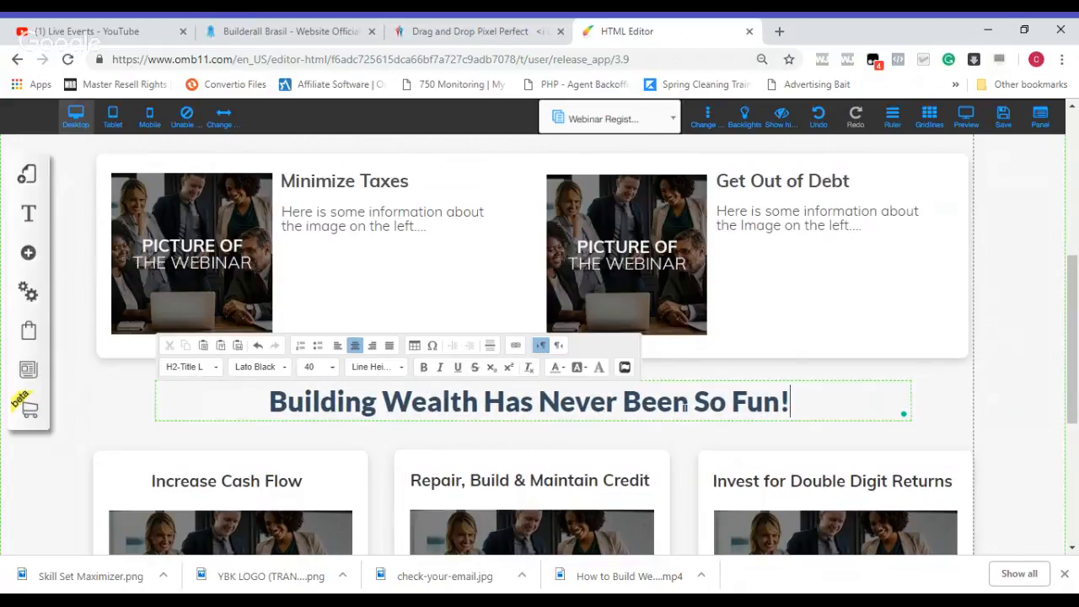
# Step: Save the site changes with the Webinar Registration page included, and dismiss the save alert
pyautogui.moveTo(1074, 308); pyautogui.dragTo(1076, 385)
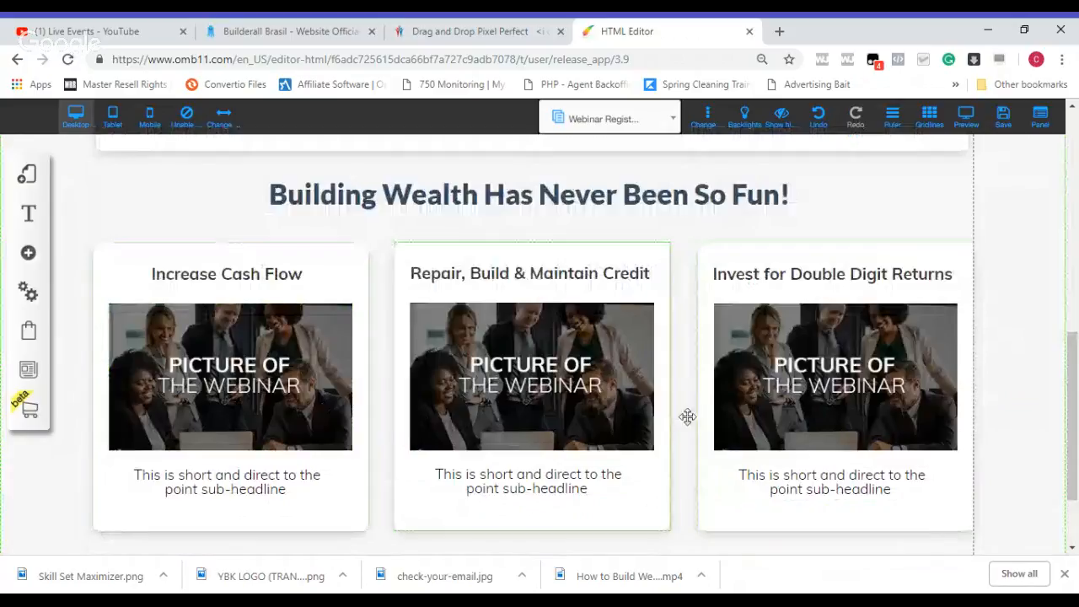
pyautogui.scroll(2, 1076, 427)
pyautogui.scroll(1, 1076, 428)
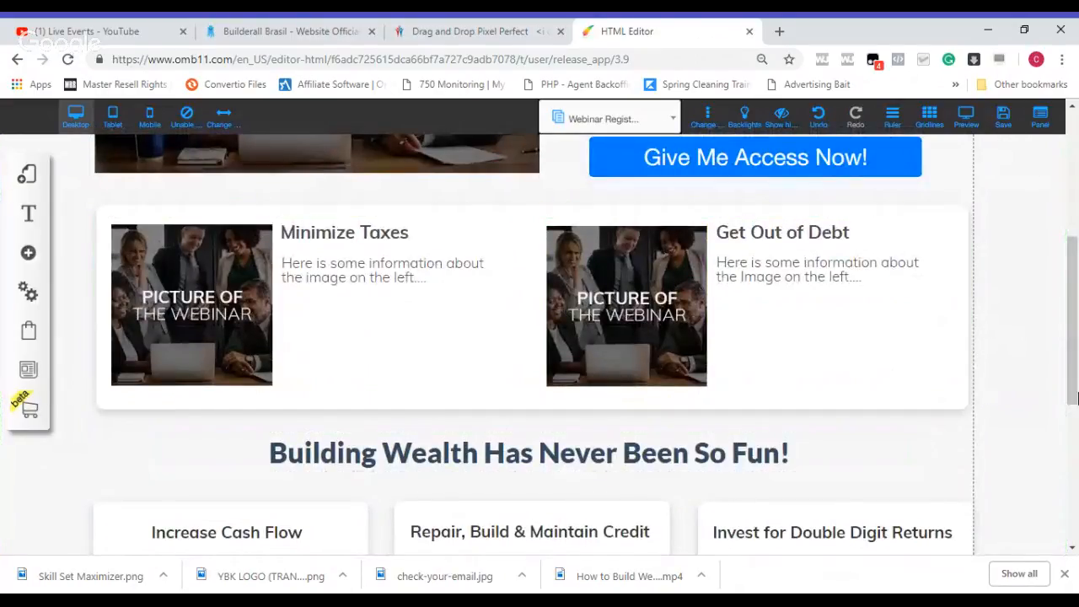
pyautogui.scroll(2, 1076, 316)
pyautogui.scroll(2, 1076, 316)
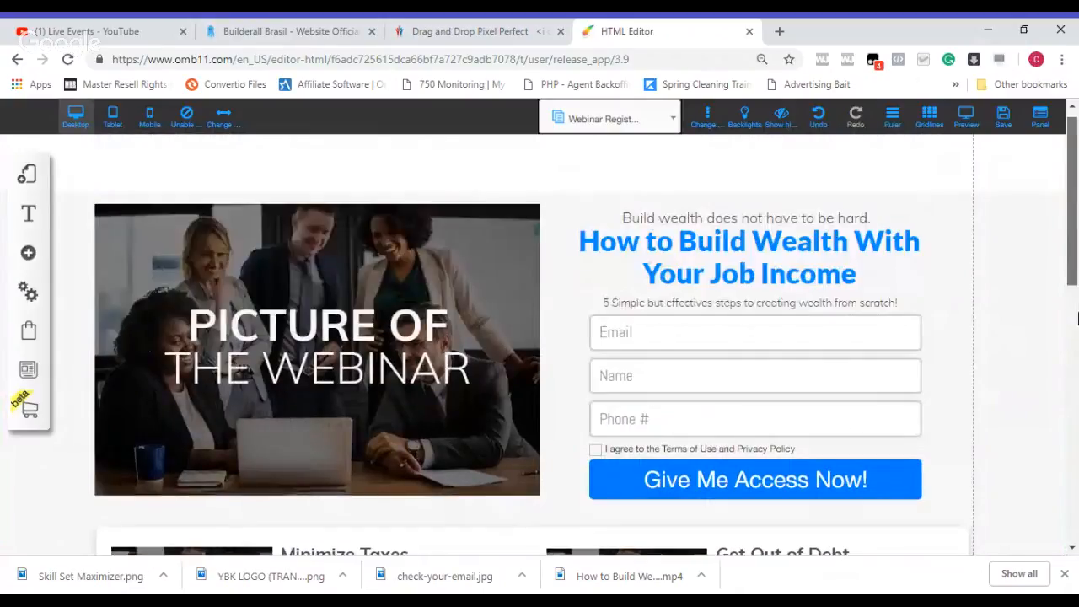
pyautogui.scroll(-2, 1076, 244)
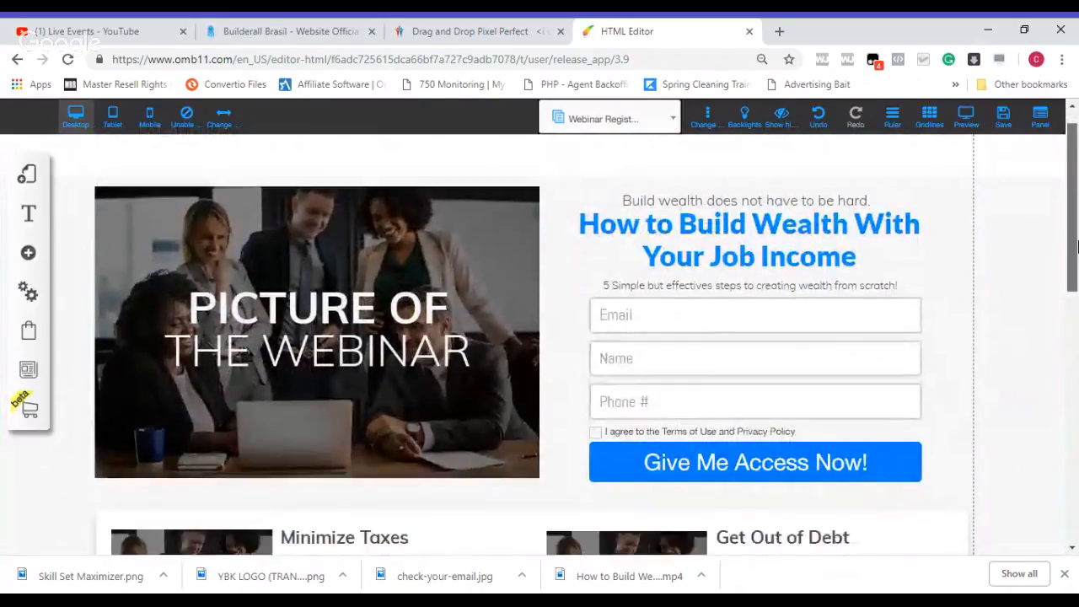
pyautogui.scroll(2, 1076, 245)
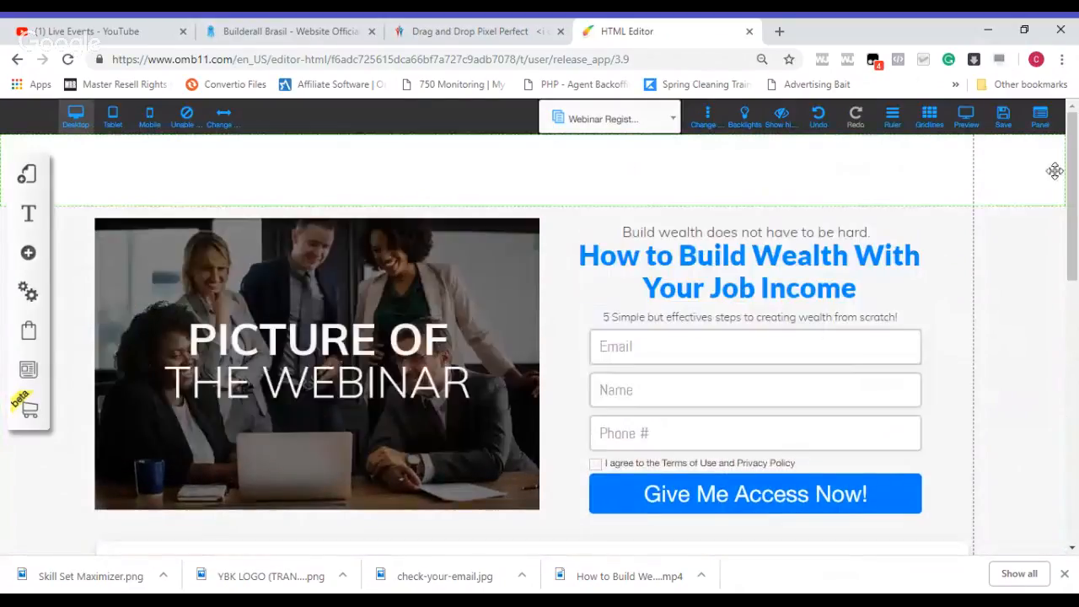
pyautogui.click(1003, 118)
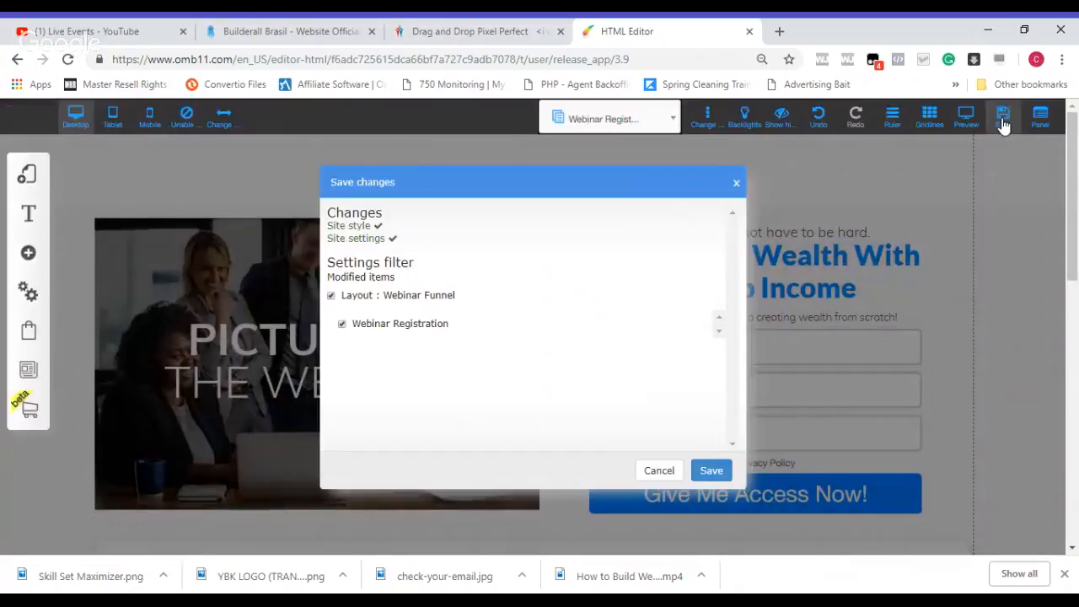
pyautogui.click(712, 471)
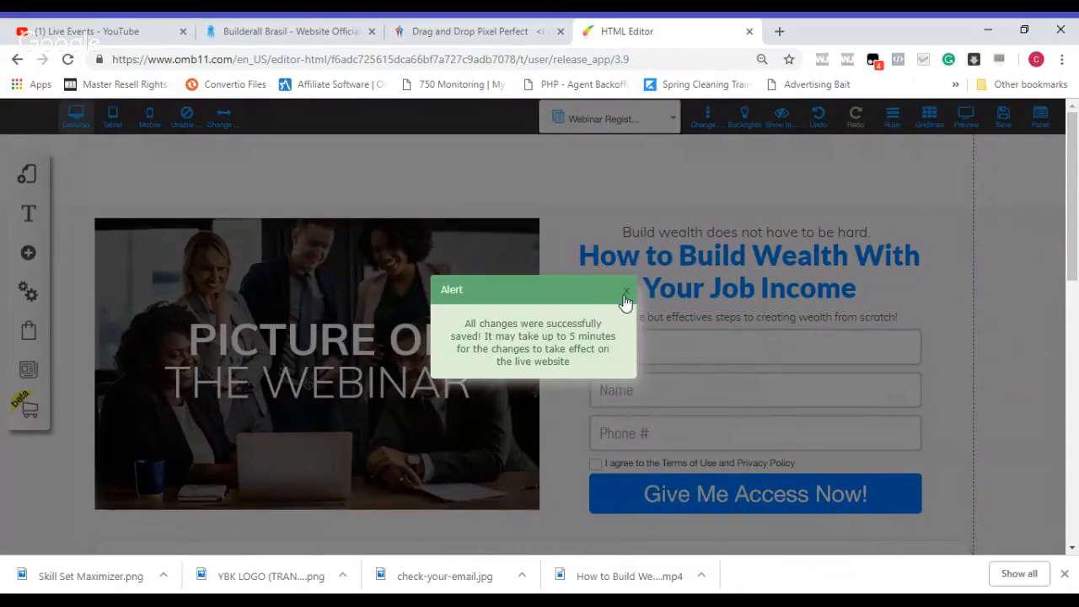
pyautogui.click(628, 292)
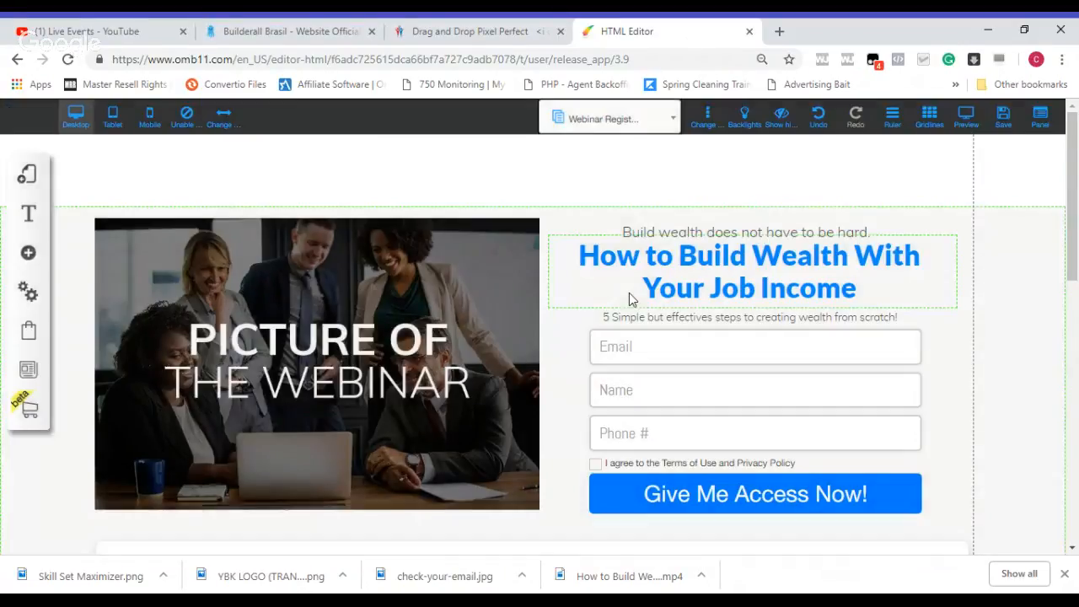
# Step: Open the Webinar Broadcast page of the funnel layout and go to its headline section
pyautogui.click(650, 122)
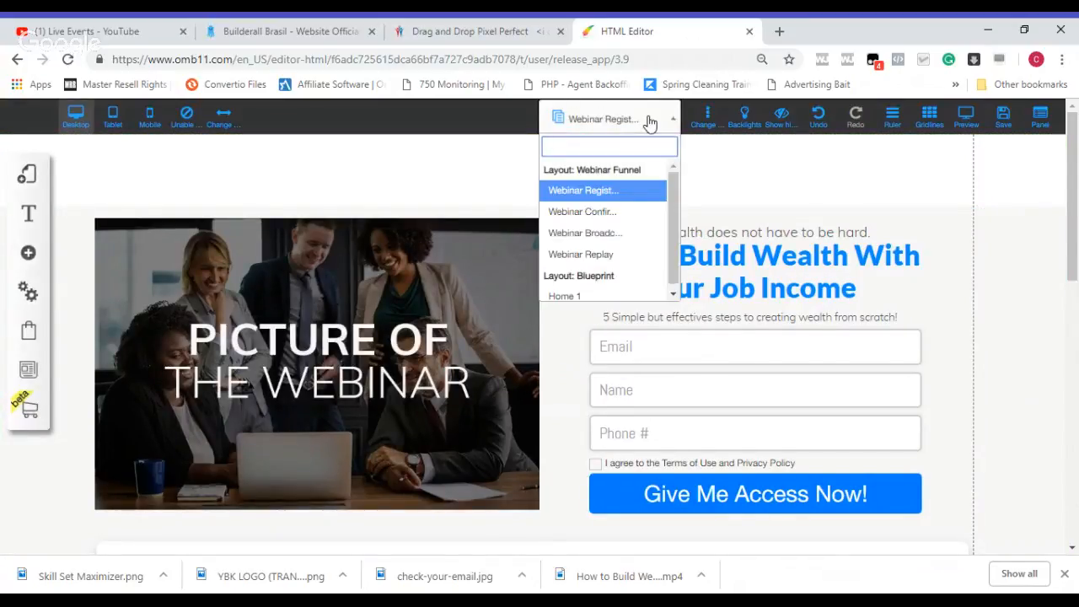
pyautogui.click(604, 236)
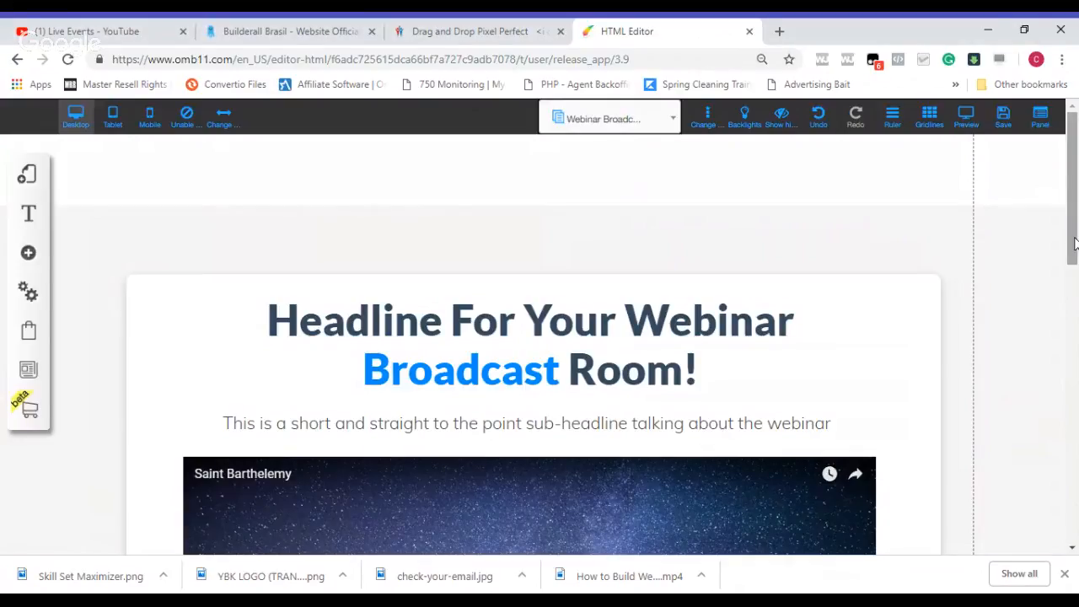
pyautogui.scroll(-2, 1075, 243)
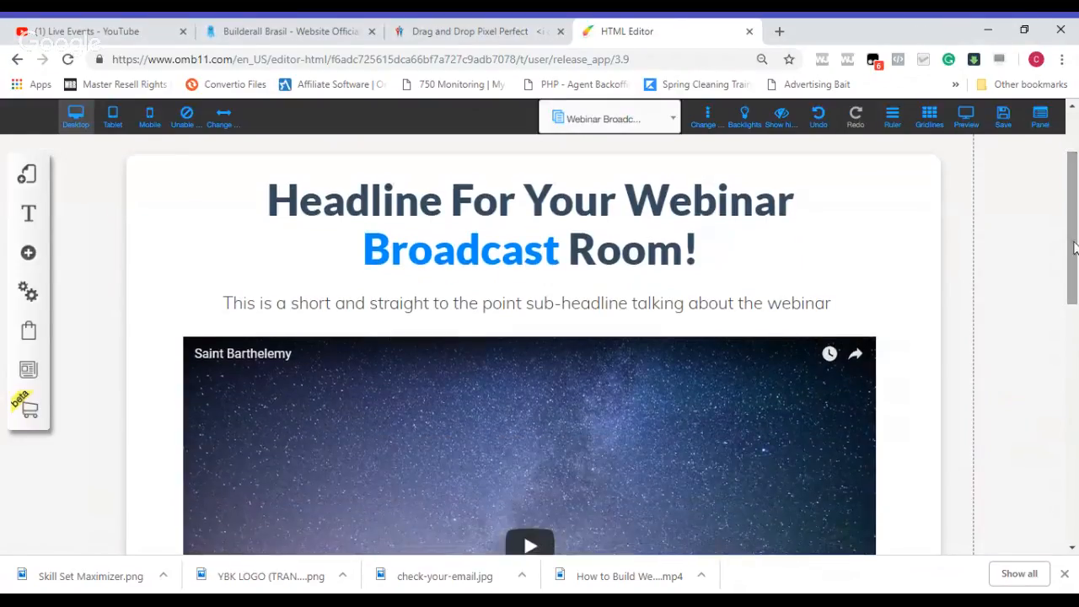
# Step: Replace the broadcast page's placeholder headline with "How To Build Wealth With Your Job Income"
pyautogui.doubleClick(654, 257)
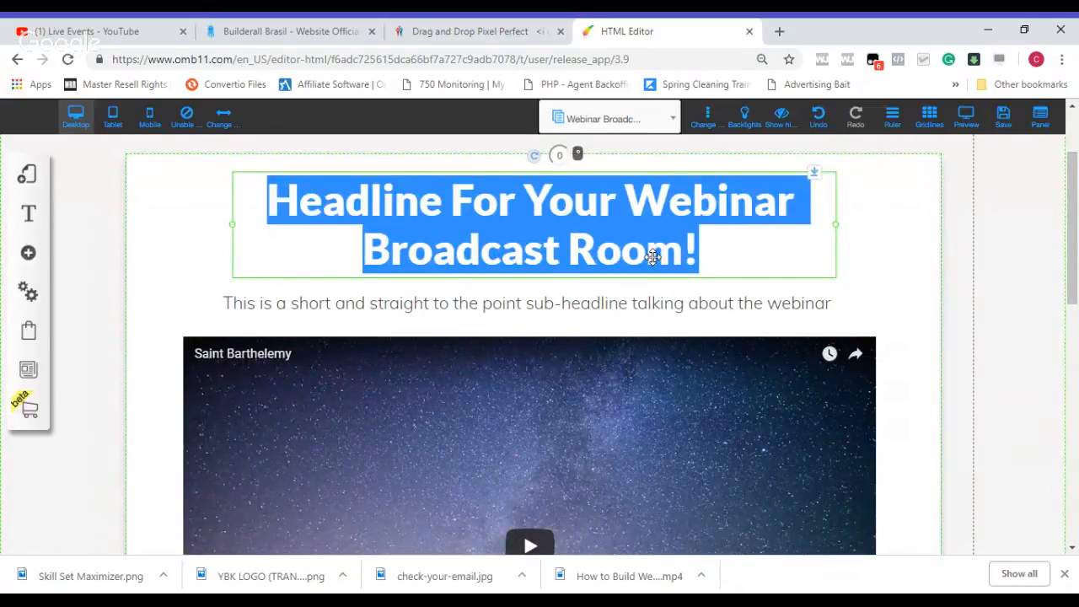
pyautogui.click(650, 255)
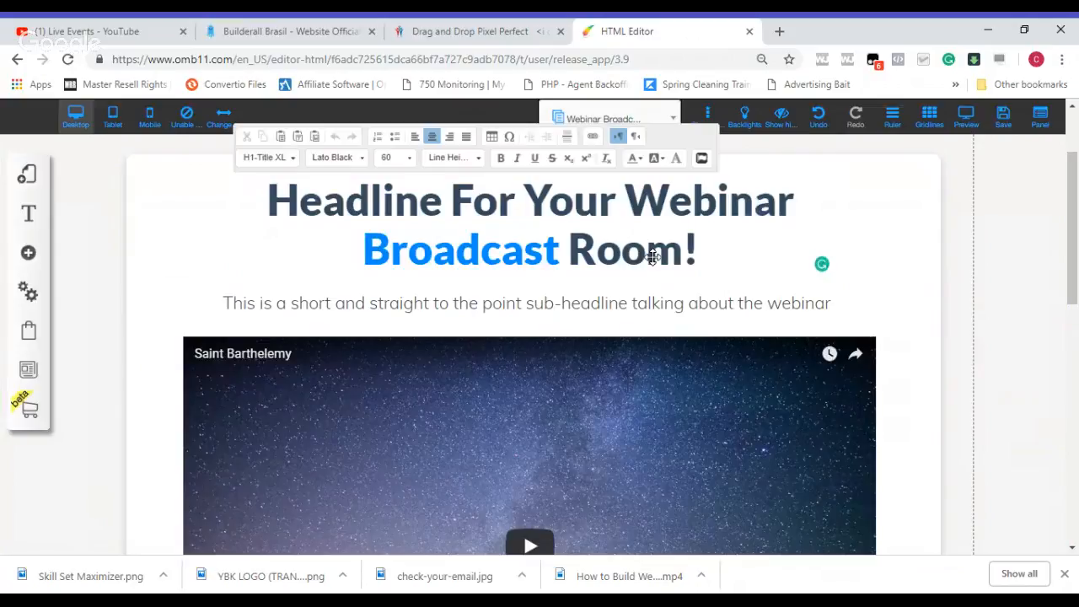
pyautogui.click(276, 201)
pyautogui.write('How')
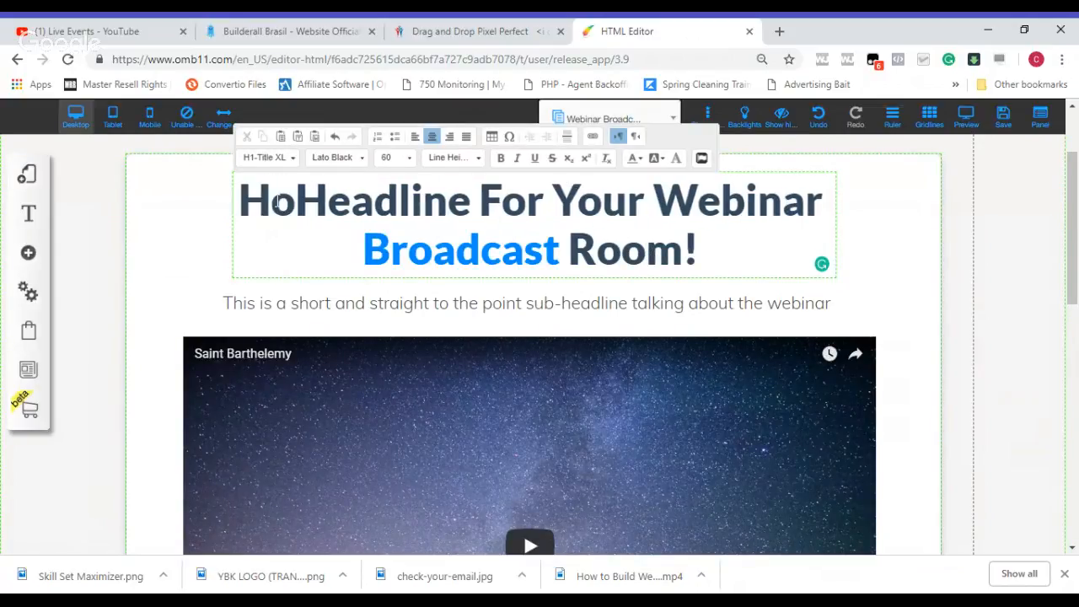
pyautogui.press('Delete')
pyautogui.press('Delete')
pyautogui.press('Delete')
pyautogui.press('Delete')
pyautogui.press('Delete')
pyautogui.press('Delete')
pyautogui.press('Delete')
pyautogui.press('Delete')
pyautogui.press('Delete')
pyautogui.press('Delete')
pyautogui.press('Delete')
pyautogui.press('Delete')
pyautogui.press('Delete')
pyautogui.press('Delete')
pyautogui.press('Delete')
pyautogui.press('Delete')
pyautogui.press('Delete')
pyautogui.press('Delete')
pyautogui.press('Delete')
pyautogui.press('Delete')
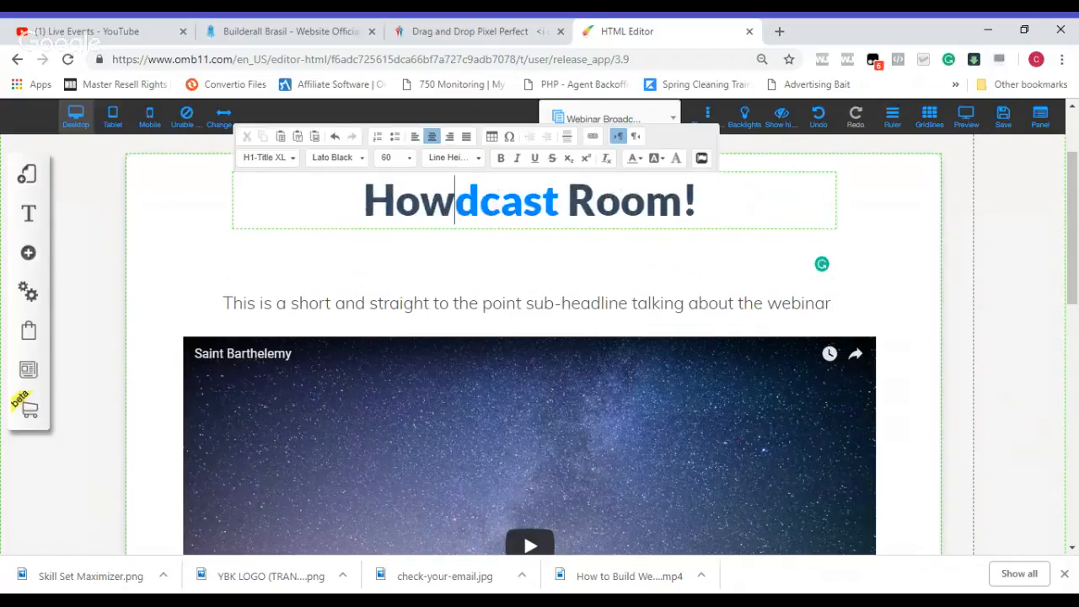
pyautogui.press('Delete')
pyautogui.press('Delete')
pyautogui.press('Delete')
pyautogui.press('Delete')
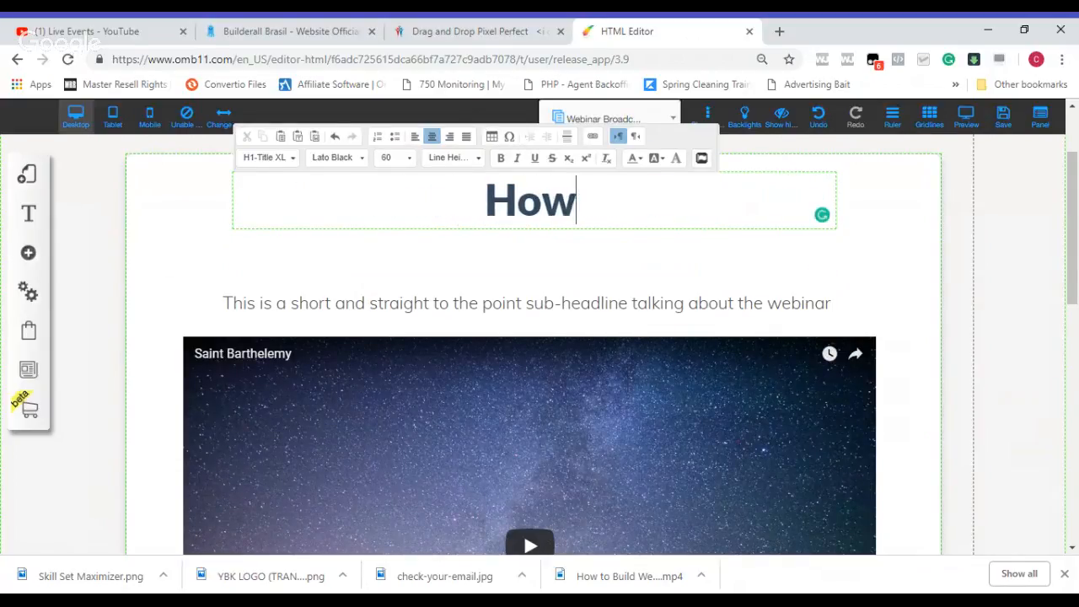
pyautogui.write('To ')
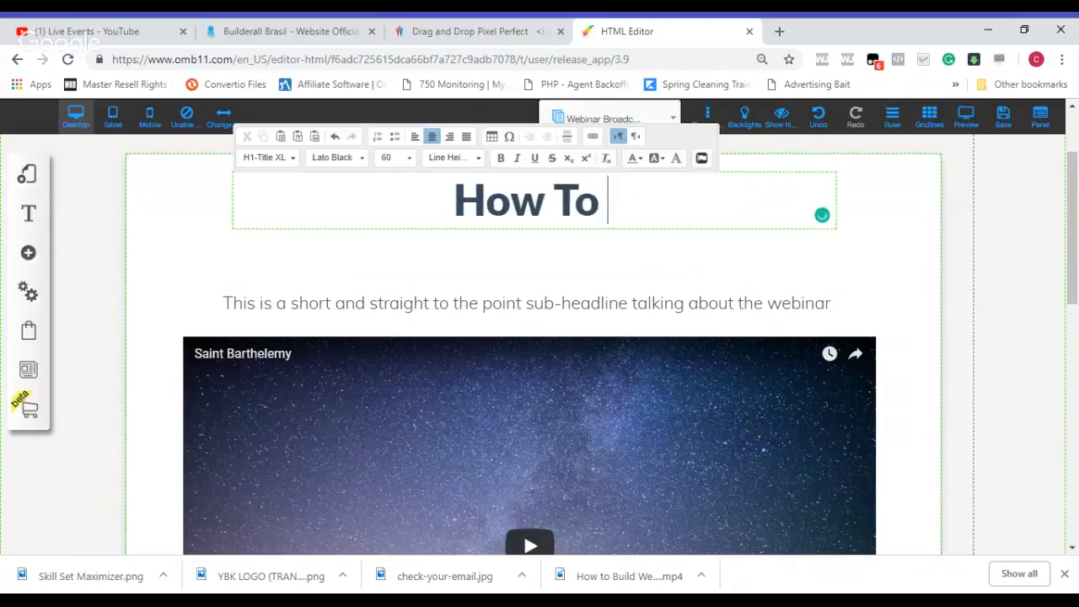
pyautogui.write('Build Wealth ')
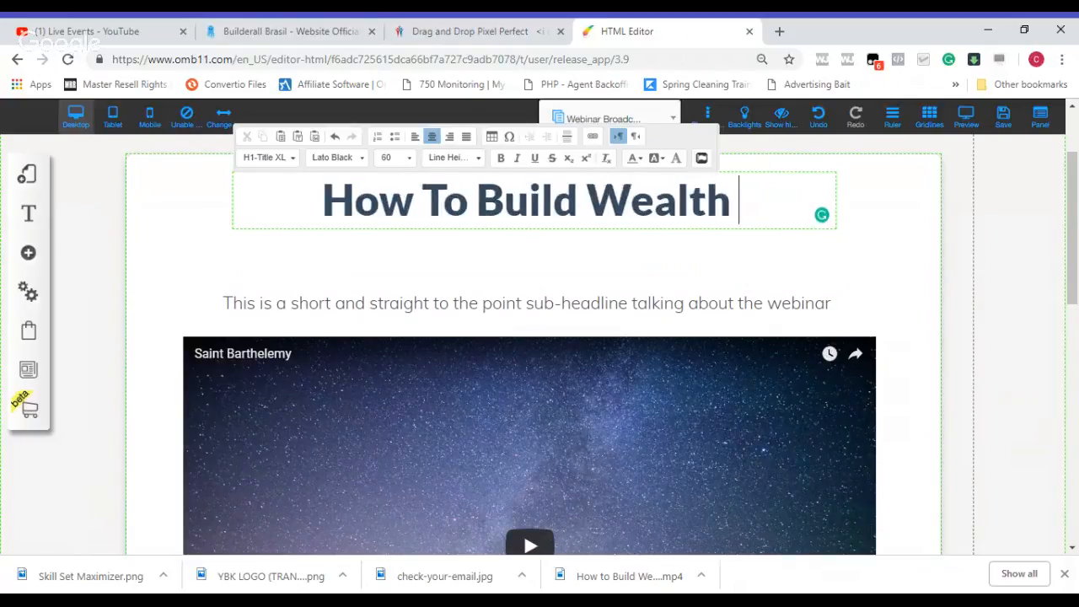
pyautogui.write('With Your Jo')
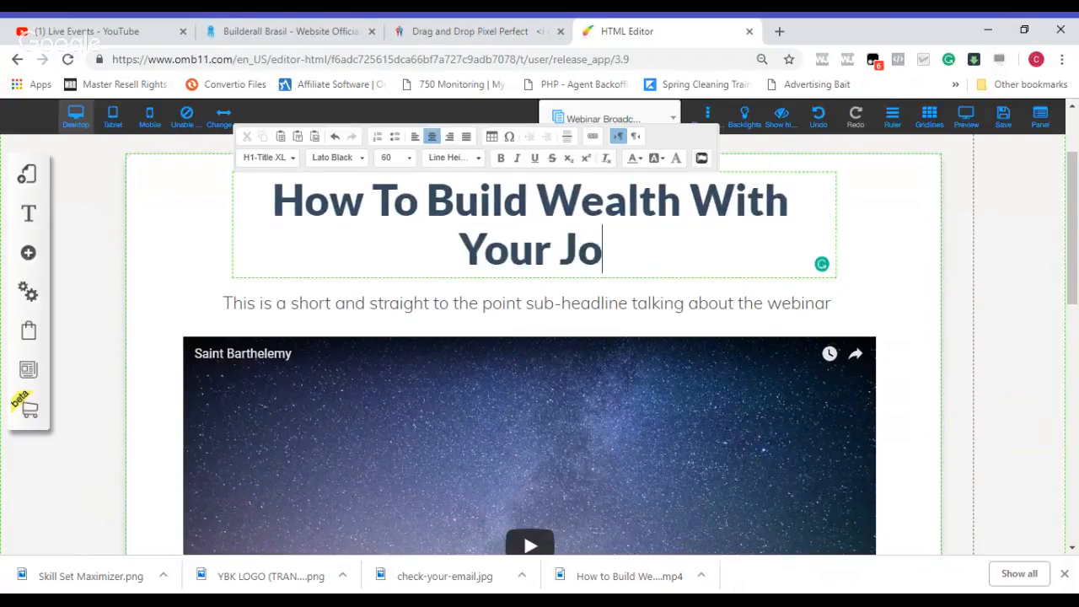
pyautogui.write('b Income')
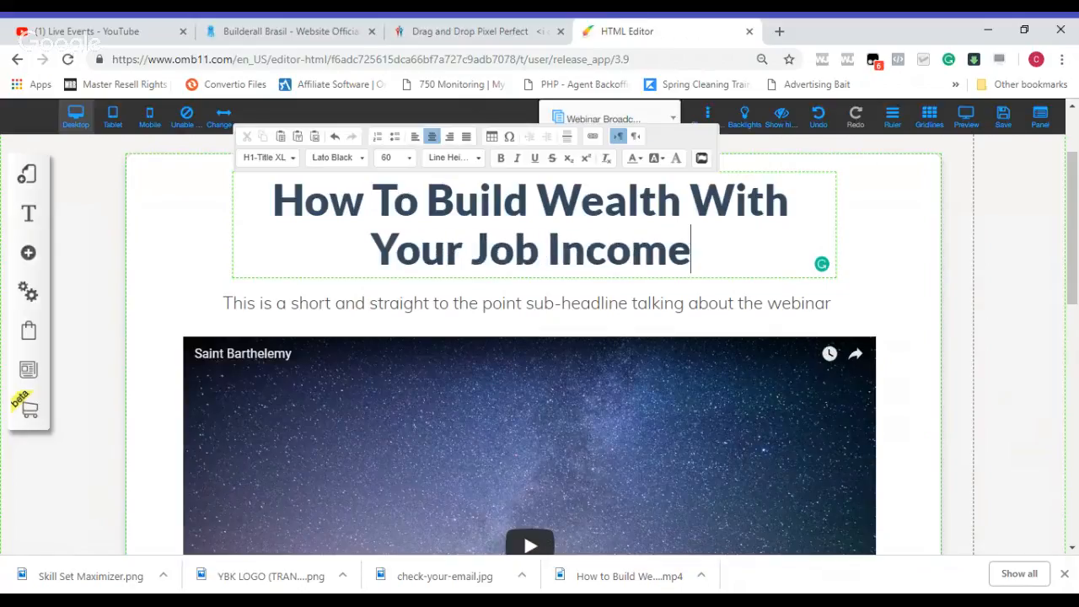
# Step: Replace the placeholder sub-headline above the video with "Practical, proven wealth building strategies for working people." and finish the text editing
pyautogui.click(354, 306)
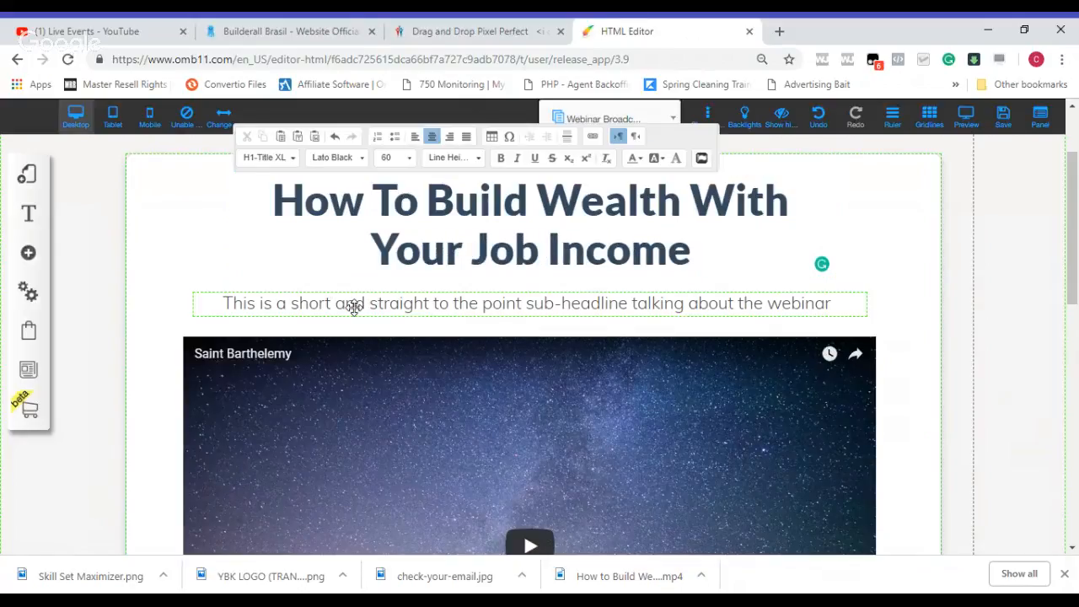
pyautogui.click(354, 307)
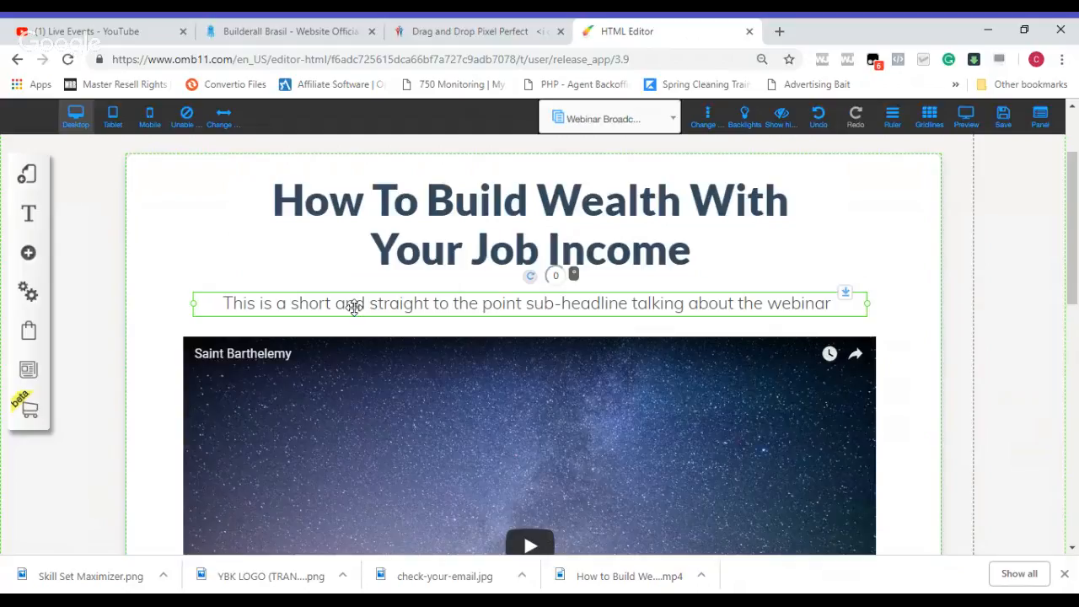
pyautogui.doubleClick(354, 306)
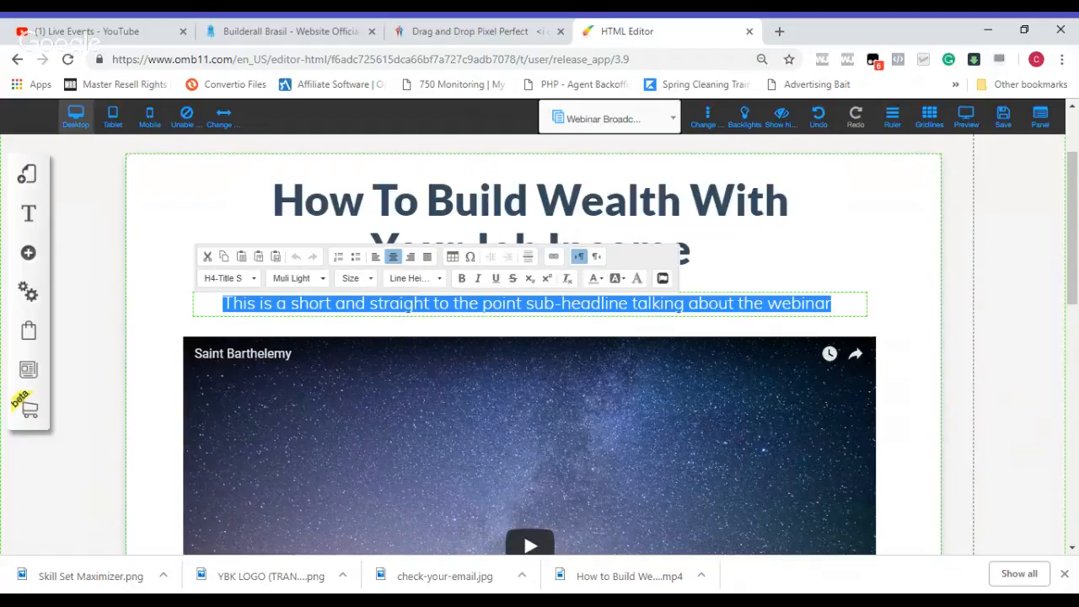
pyautogui.click(358, 304)
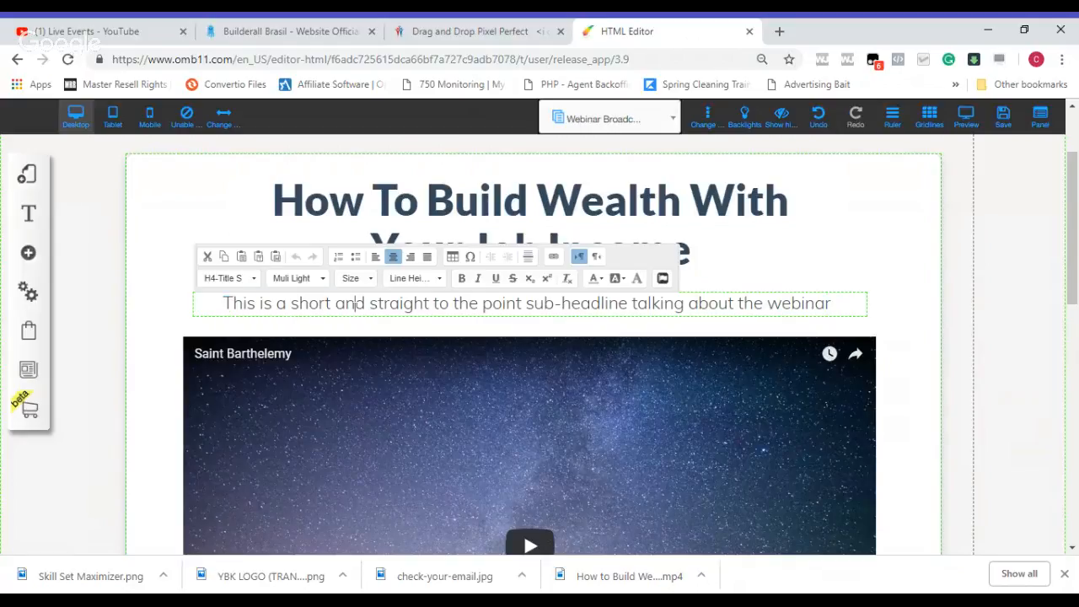
pyautogui.press('Delete')
pyautogui.press('Delete')
pyautogui.press('Delete')
pyautogui.press('Delete')
pyautogui.press('Delete')
pyautogui.press('Delete')
pyautogui.press('Delete')
pyautogui.press('Delete')
pyautogui.press('Delete')
pyautogui.press('Delete')
pyautogui.press('Delete')
pyautogui.press('Delete')
pyautogui.press('Delete')
pyautogui.press('Delete')
pyautogui.press('Delete')
pyautogui.press('Delete')
pyautogui.press('Delete')
pyautogui.press('Delete')
pyautogui.press('Delete')
pyautogui.press('Delete')
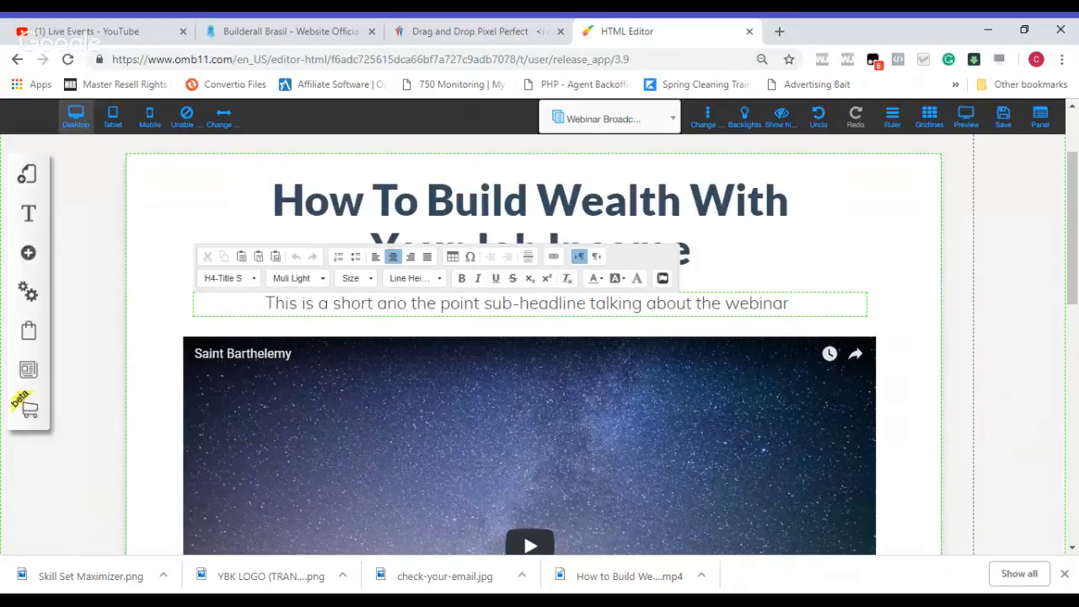
pyautogui.press('Delete')
pyautogui.press('Delete')
pyautogui.press('Delete')
pyautogui.press('Delete')
pyautogui.press('Delete')
pyautogui.press('Delete')
pyautogui.press('Delete')
pyautogui.press('Delete')
pyautogui.press('Delete')
pyautogui.press('Delete')
pyautogui.press('Delete')
pyautogui.press('Delete')
pyautogui.press('Delete')
pyautogui.press('Delete')
pyautogui.press('Delete')
pyautogui.press('Delete')
pyautogui.press('Delete')
pyautogui.press('Delete')
pyautogui.press('Delete')
pyautogui.press('Delete')
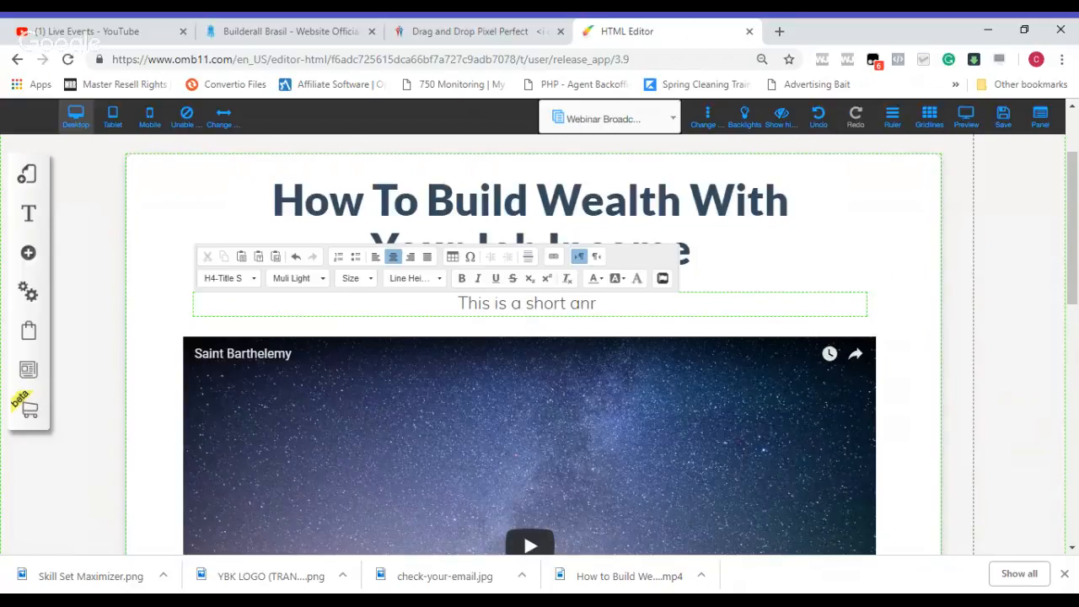
pyautogui.press('BackSpace')
pyautogui.press('BackSpace')
pyautogui.press('BackSpace')
pyautogui.press('BackSpace')
pyautogui.press('BackSpace')
pyautogui.press('BackSpace')
pyautogui.press('BackSpace')
pyautogui.press('BackSpace')
pyautogui.press('BackSpace')
pyautogui.press('BackSpace')
pyautogui.press('BackSpace')
pyautogui.press('BackSpace')
pyautogui.press('BackSpace')
pyautogui.press('BackSpace')
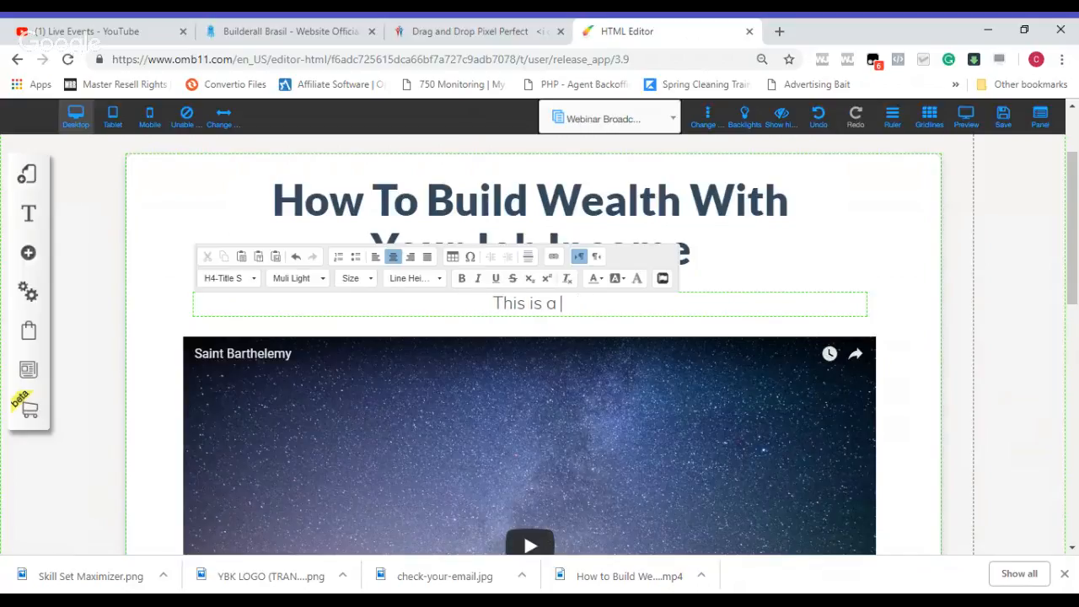
pyautogui.press('BackSpace')
pyautogui.press('BackSpace')
pyautogui.press('BackSpace')
pyautogui.press('BackSpace')
pyautogui.write('Practive')
pyautogui.press('BackSpace')
pyautogui.write(', proven wealth building d')
pyautogui.press('BackSpace')
pyautogui.write('strategeis f')
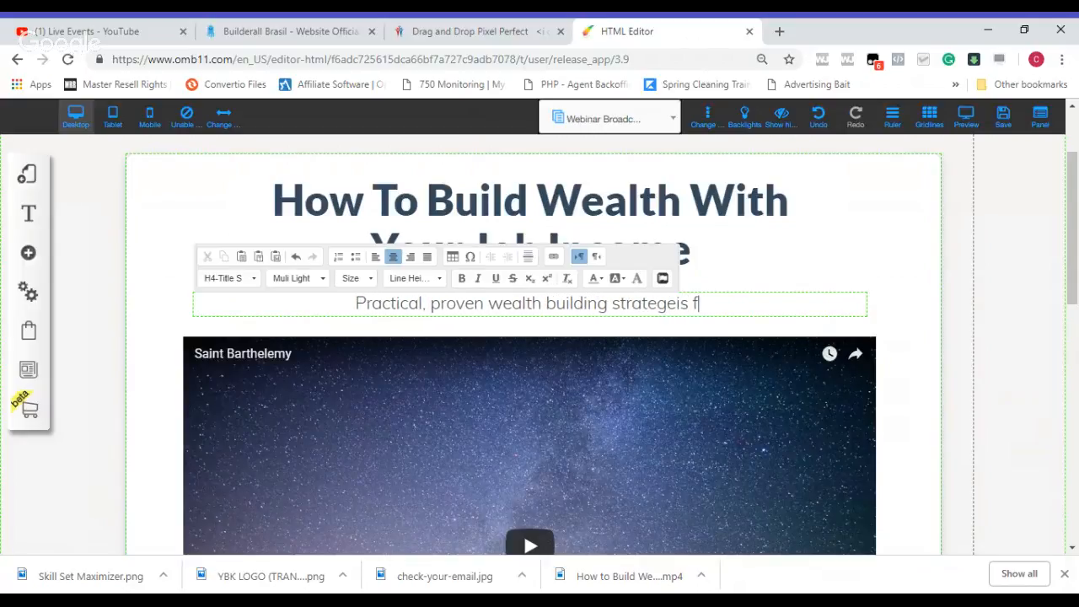
pyautogui.press('BackSpace')
pyautogui.press('BackSpace')
pyautogui.press('BackSpace')
pyautogui.press('BackSpace')
pyautogui.press('BackSpace')
pyautogui.write('ie')
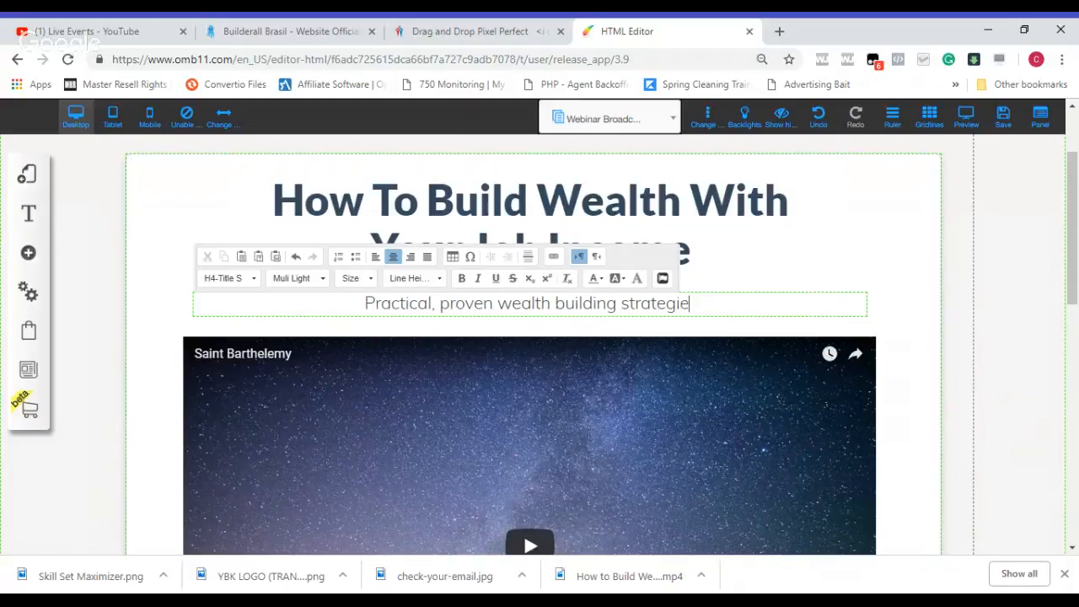
pyautogui.write('s for working p')
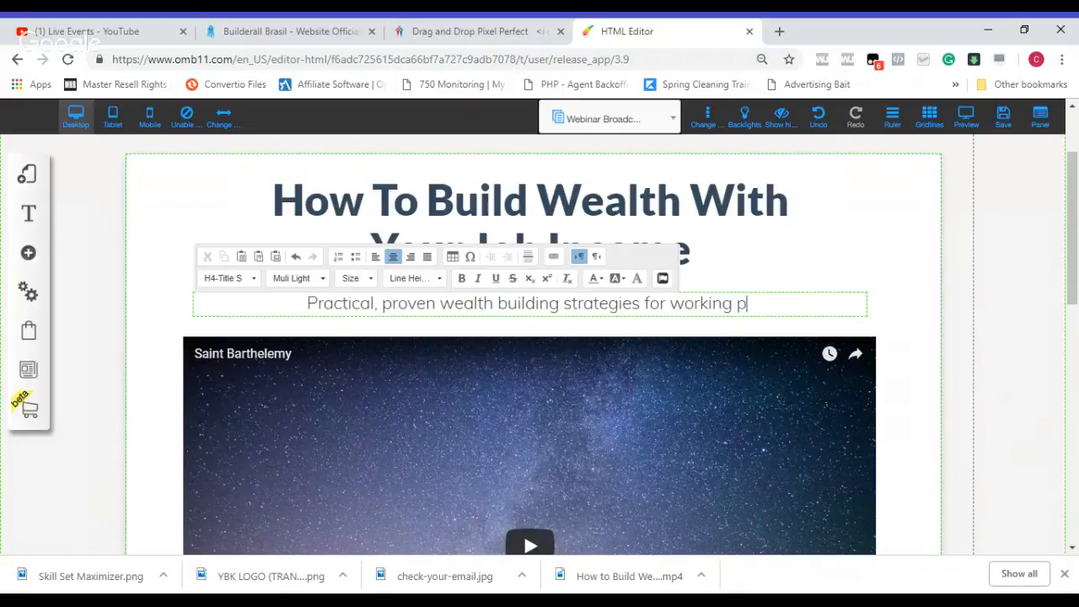
pyautogui.write('eople.')
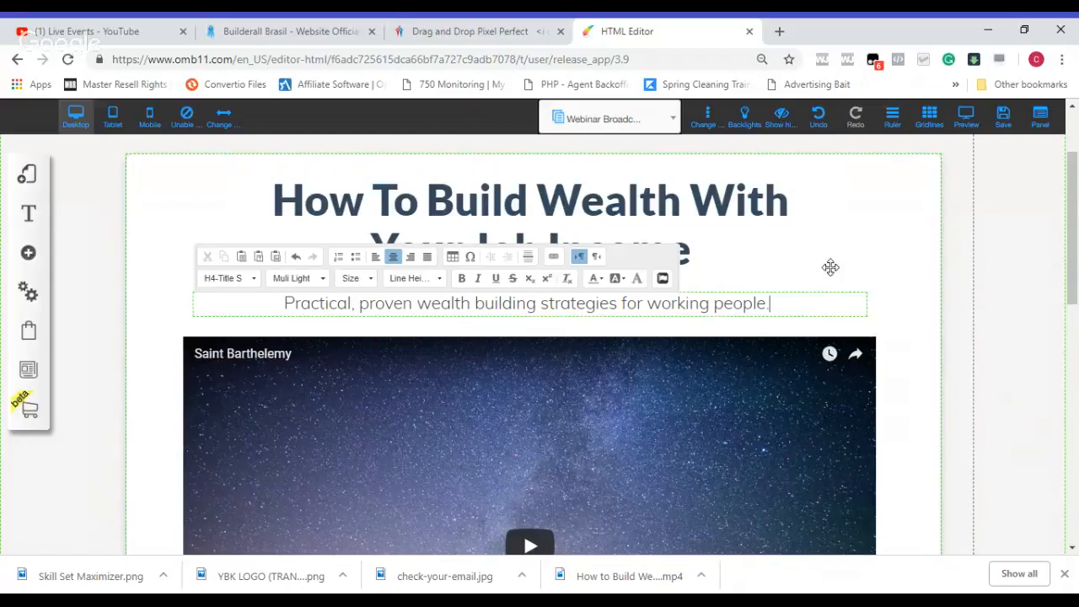
pyautogui.moveTo(1076, 231); pyautogui.dragTo(1077, 232)
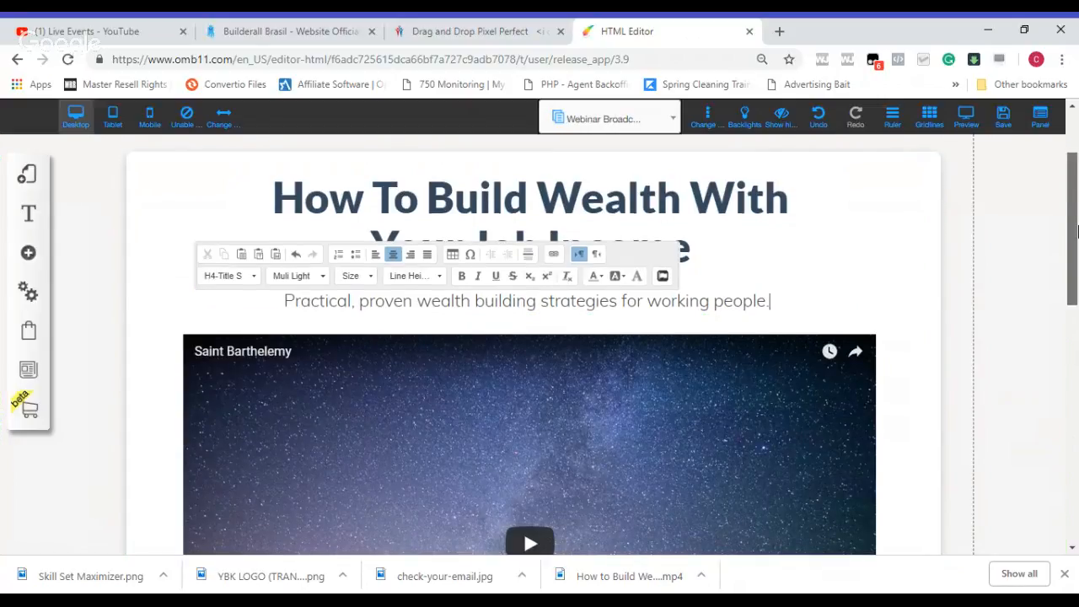
pyautogui.scroll(-2, 1077, 232)
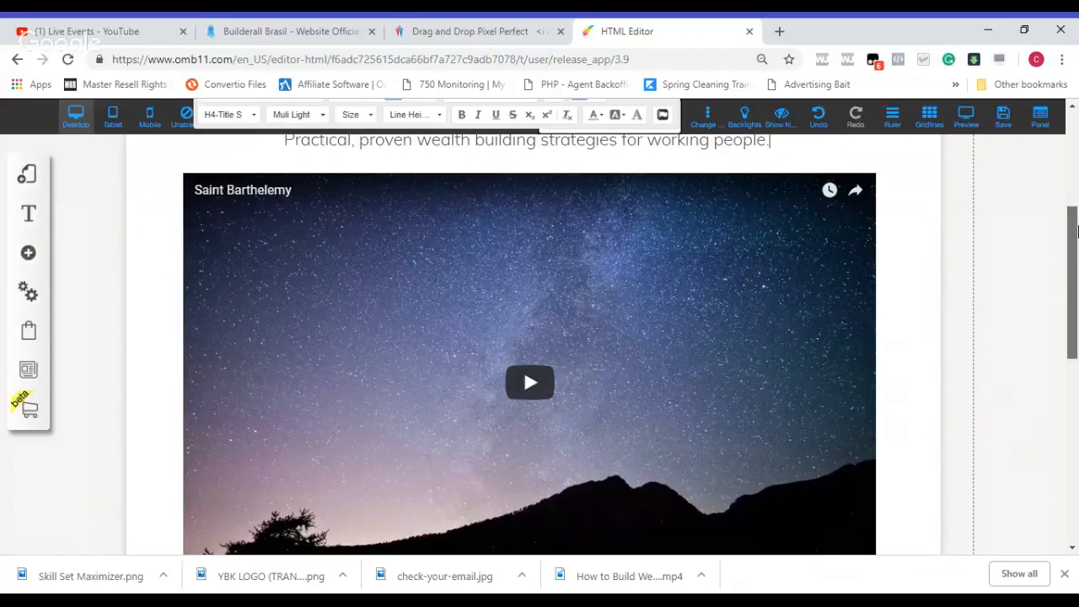
pyautogui.scroll(1, 1078, 232)
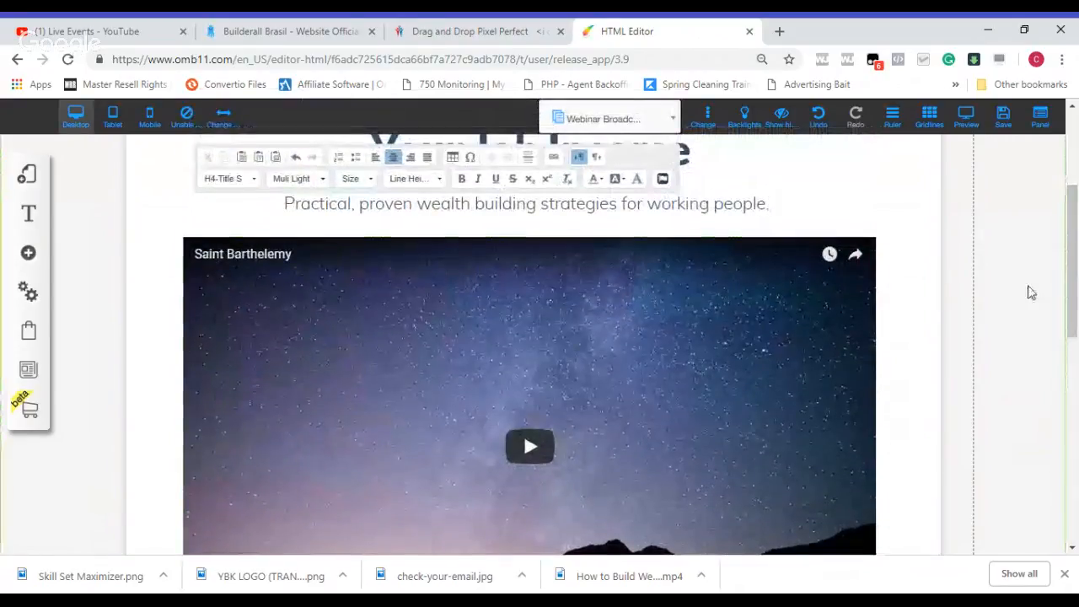
pyautogui.click(645, 347)
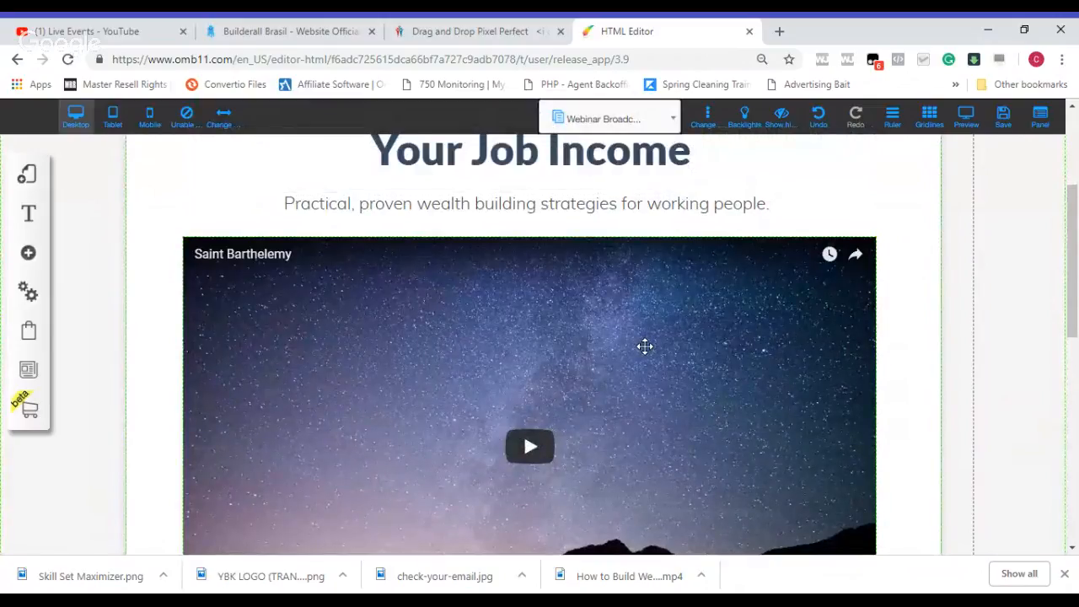
# Step: Switch to the YouTube live events page and try to open the channel through the account picture
pyautogui.click(780, 32)
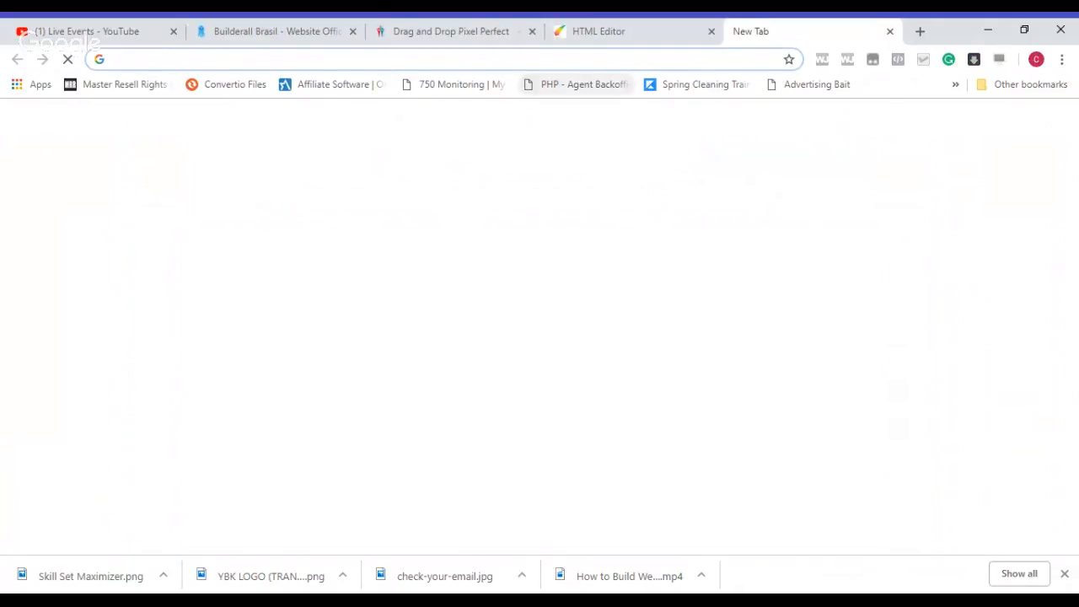
pyautogui.click(117, 30)
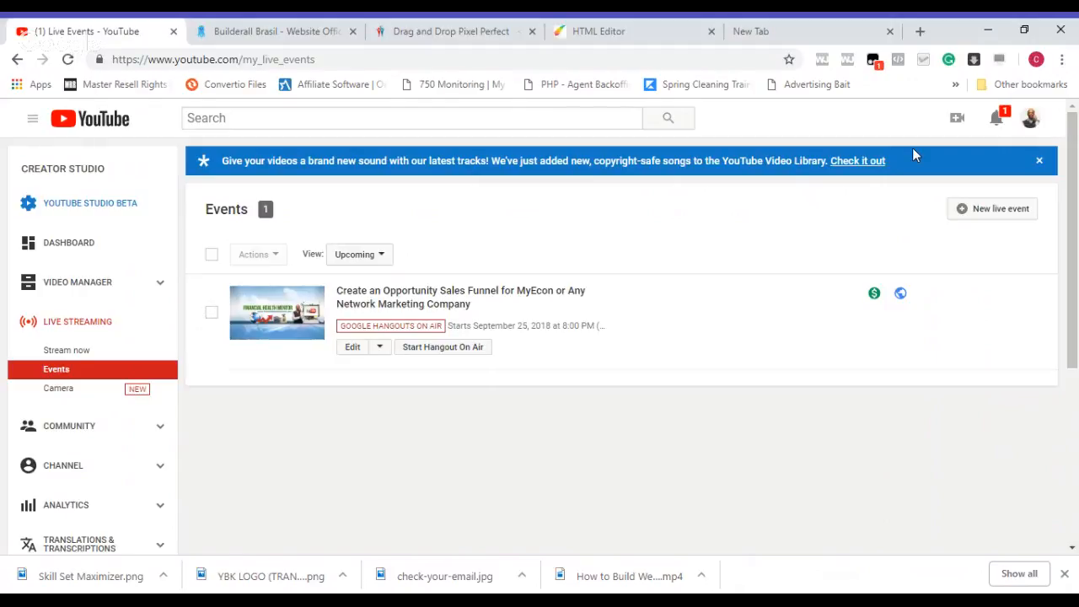
pyautogui.click(1030, 118)
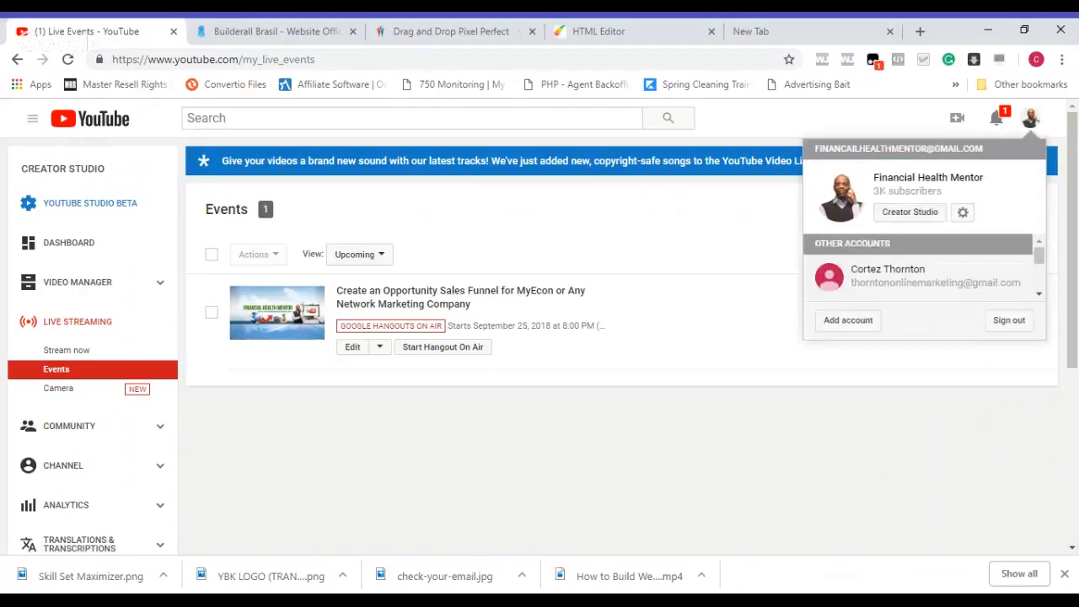
pyautogui.click(841, 205)
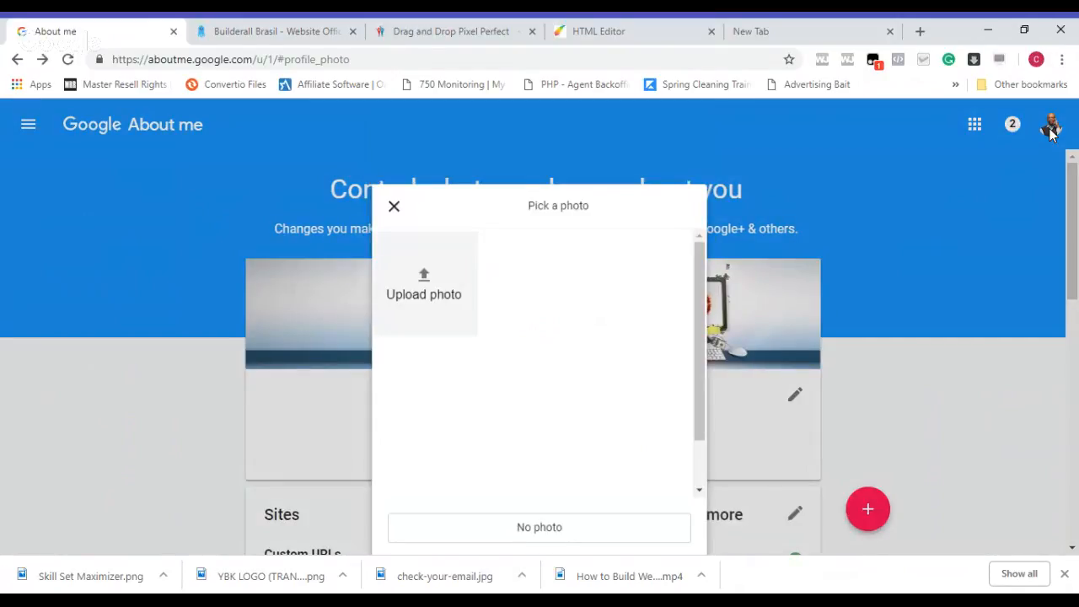
pyautogui.click(1053, 135)
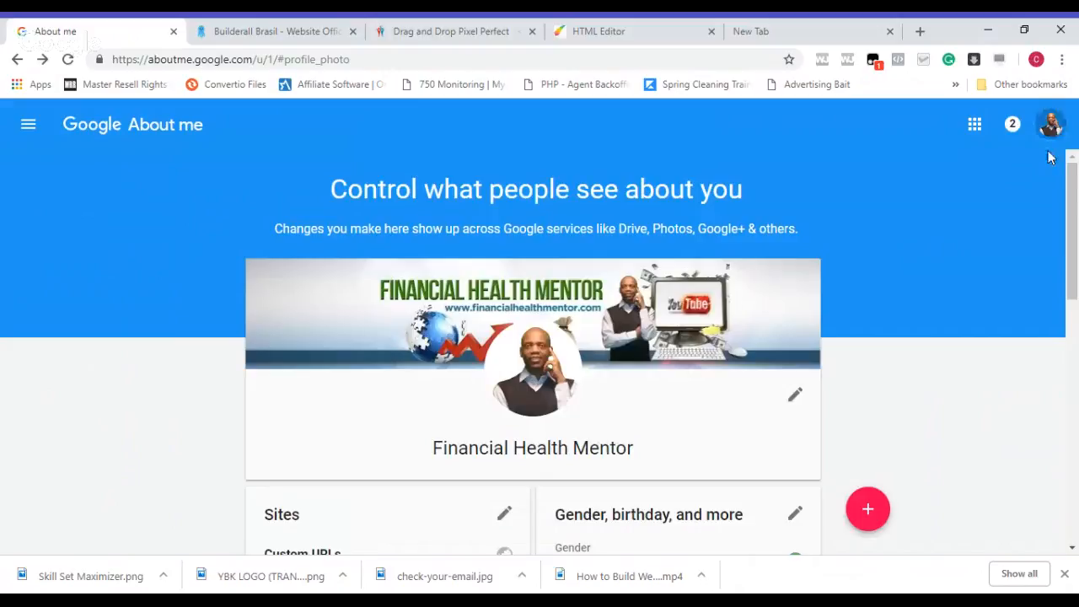
pyautogui.click(1051, 125)
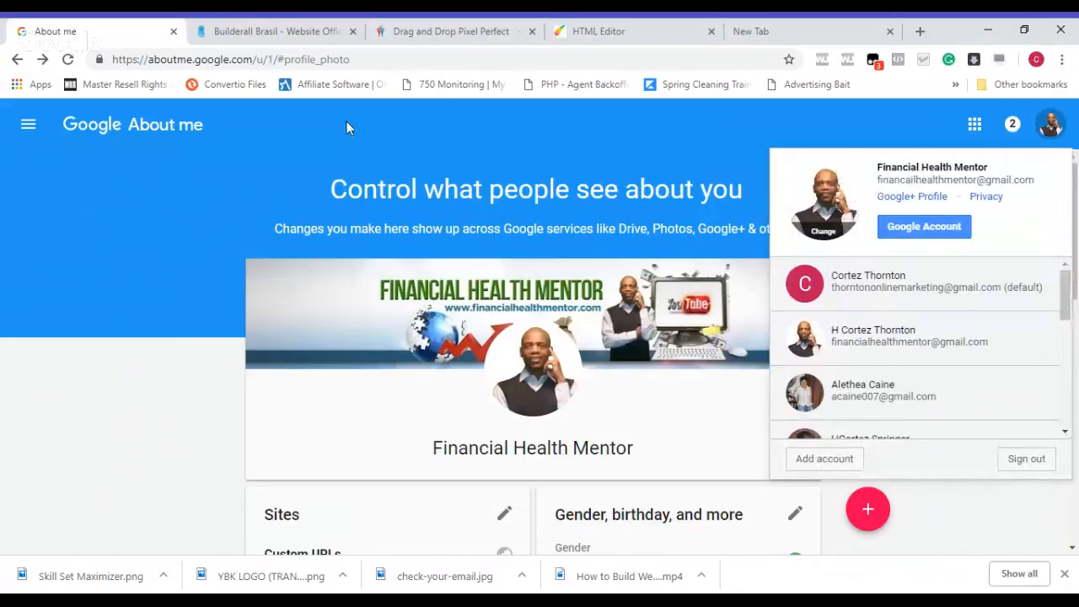
# Step: Go to youtube.com and open the account's own channel at its list of uploaded videos
pyautogui.click(341, 61)
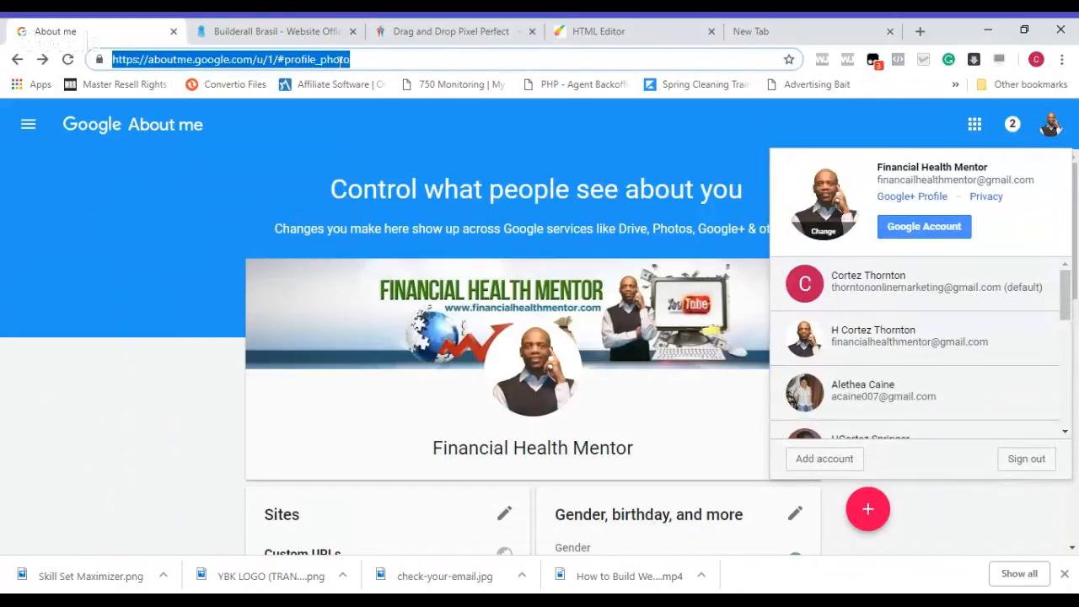
pyautogui.write('youtube.com')
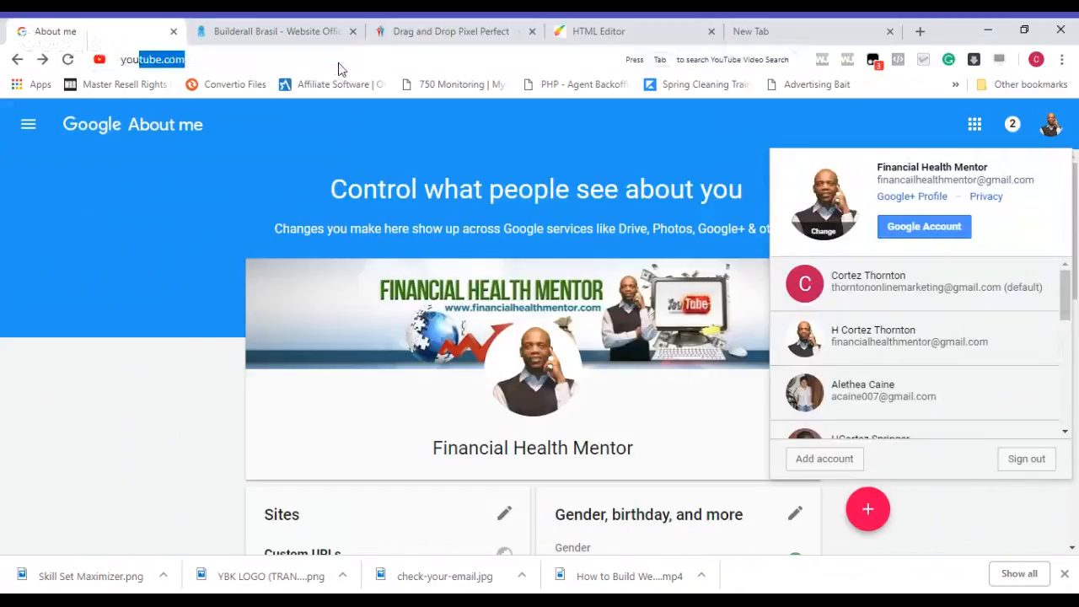
pyautogui.press('Return')
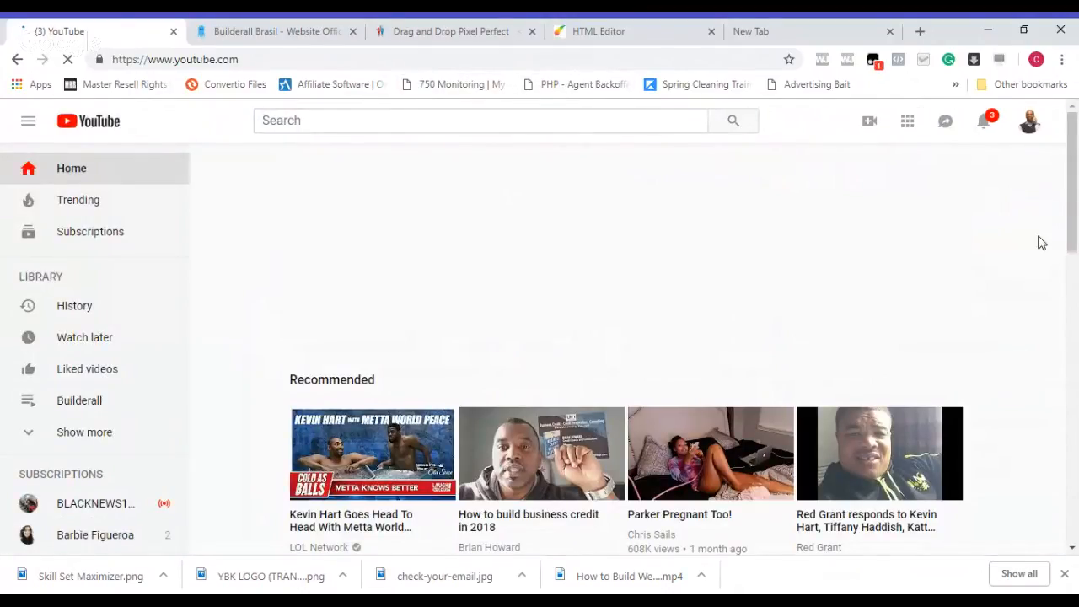
pyautogui.click(1031, 123)
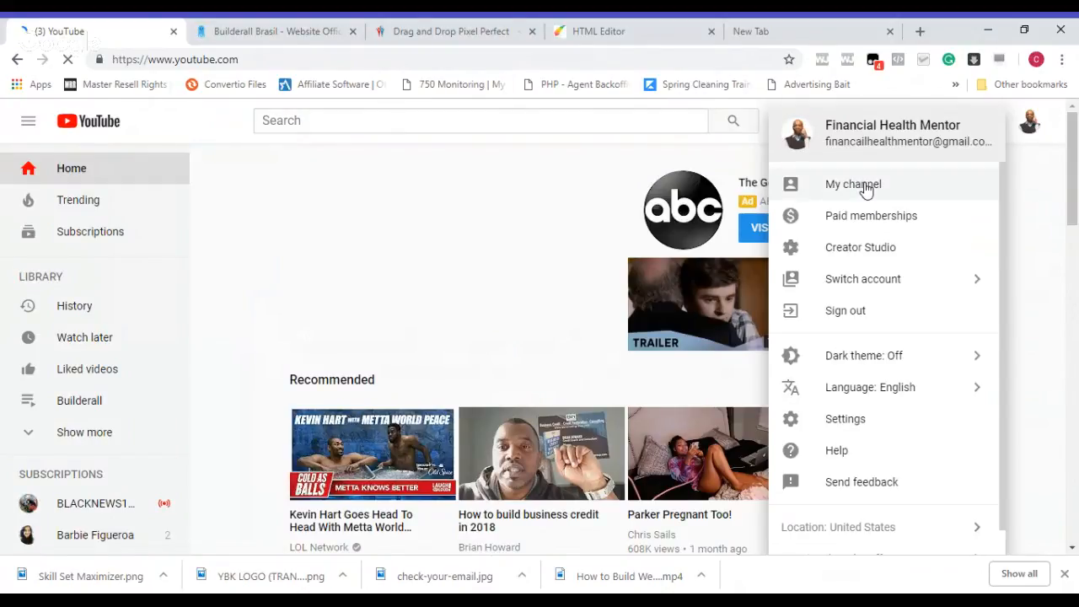
pyautogui.click(853, 184)
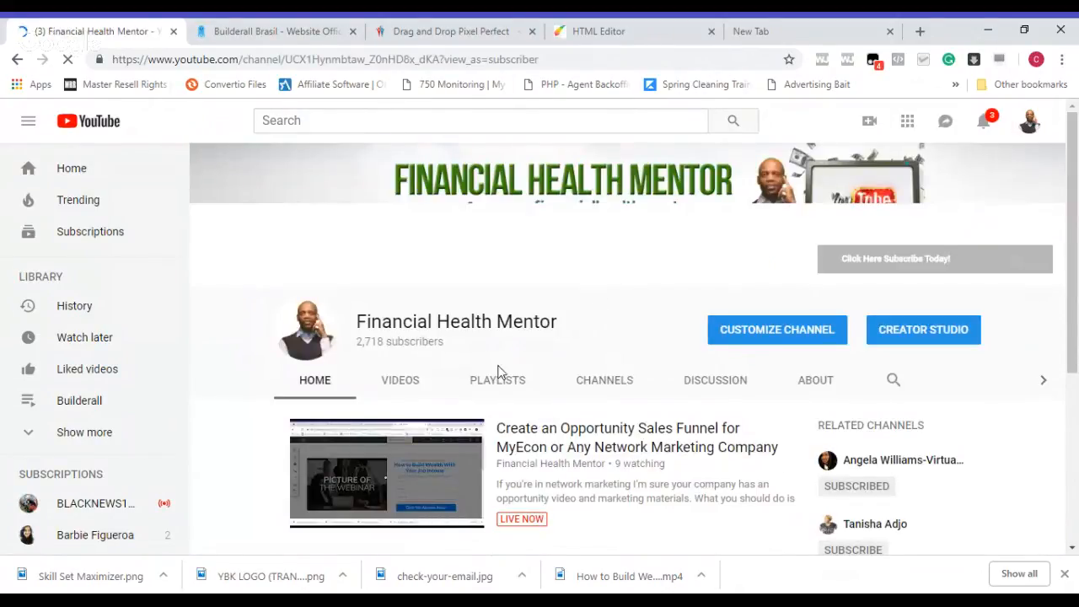
pyautogui.click(400, 384)
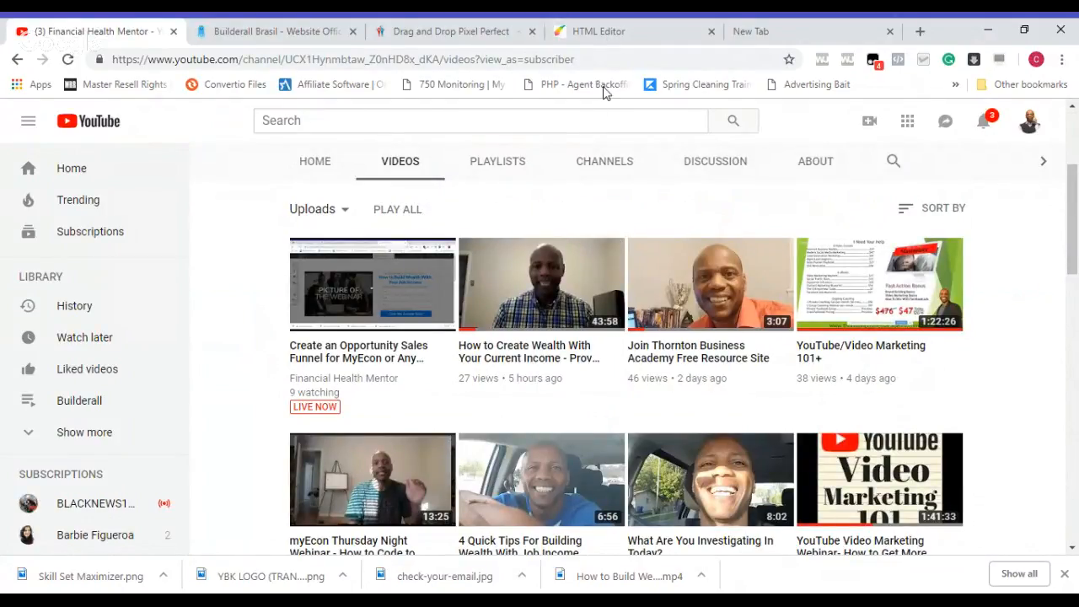
# Step: Return to the HTML editor and replace the broadcast page video's URL with the copied YouTube link
pyautogui.click(617, 33)
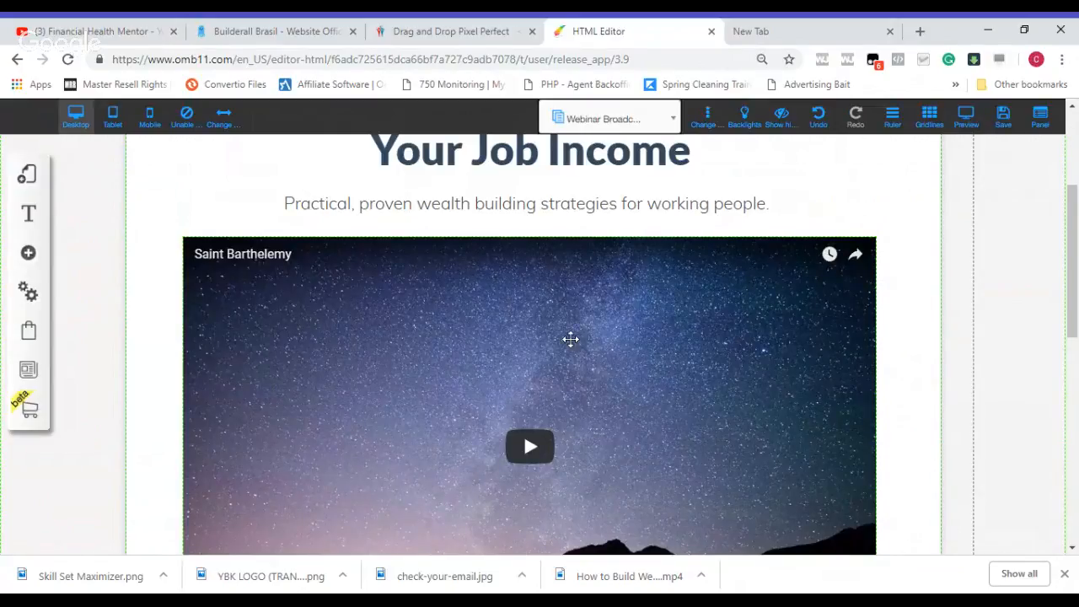
pyautogui.click(571, 339)
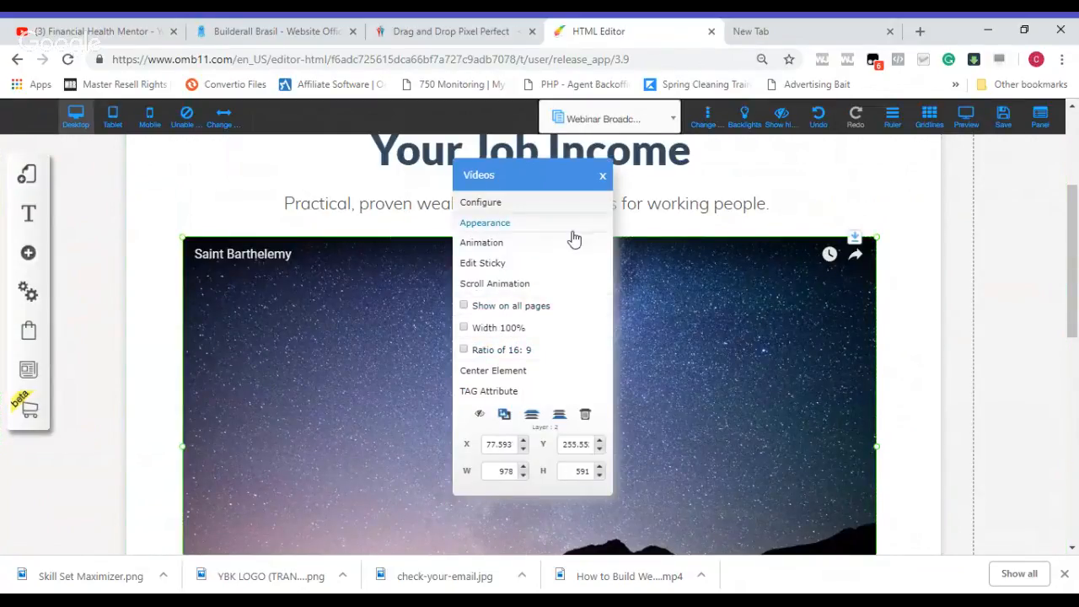
pyautogui.click(565, 203)
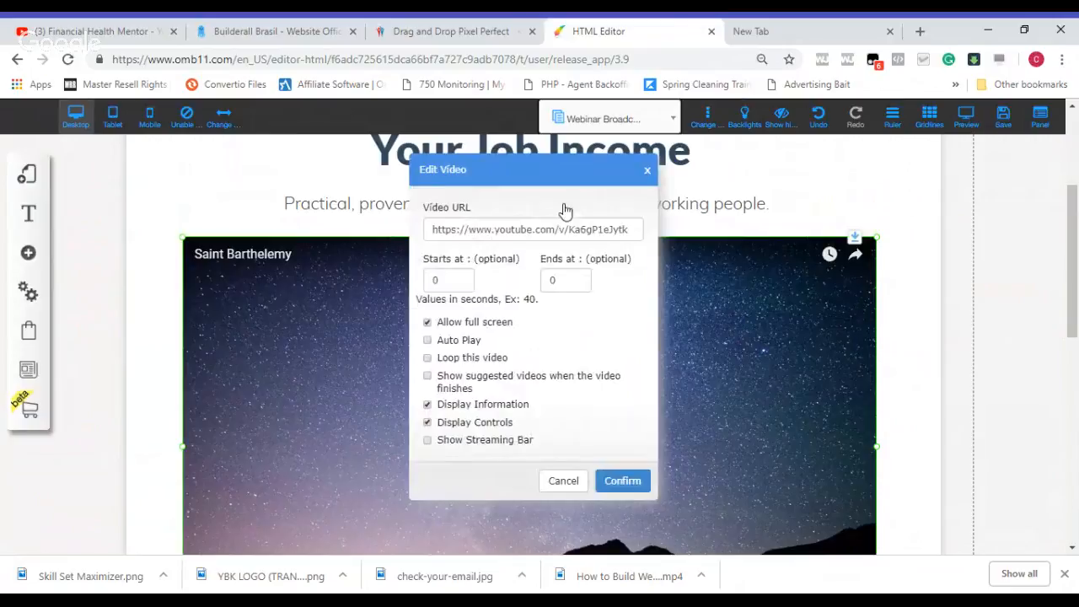
pyautogui.tripleClick(511, 229)
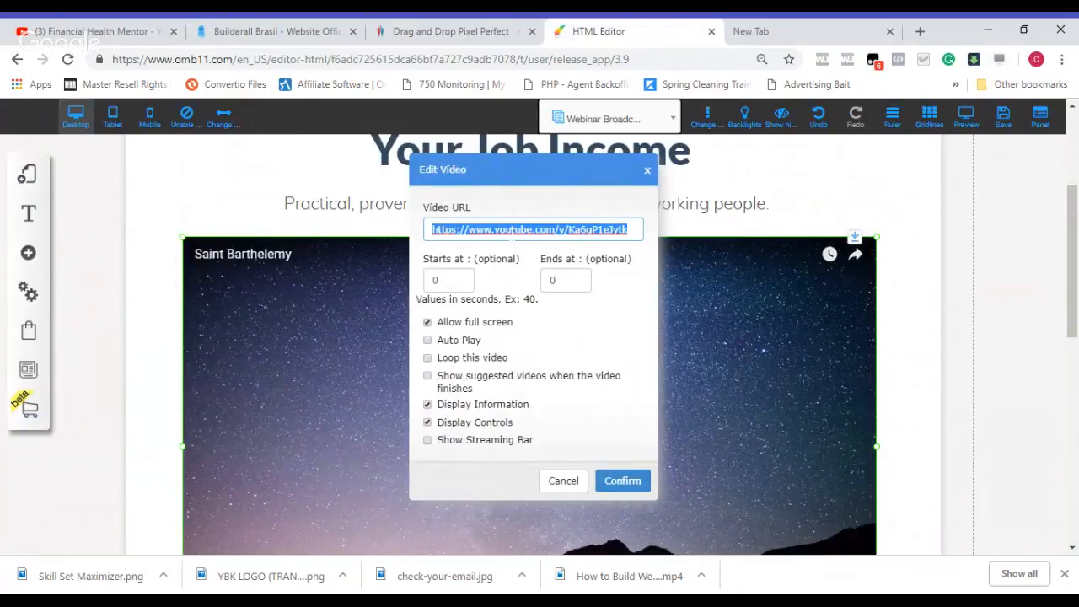
pyautogui.write('https://www.youtube.com/watch?v=tQwAJzwWKPd')
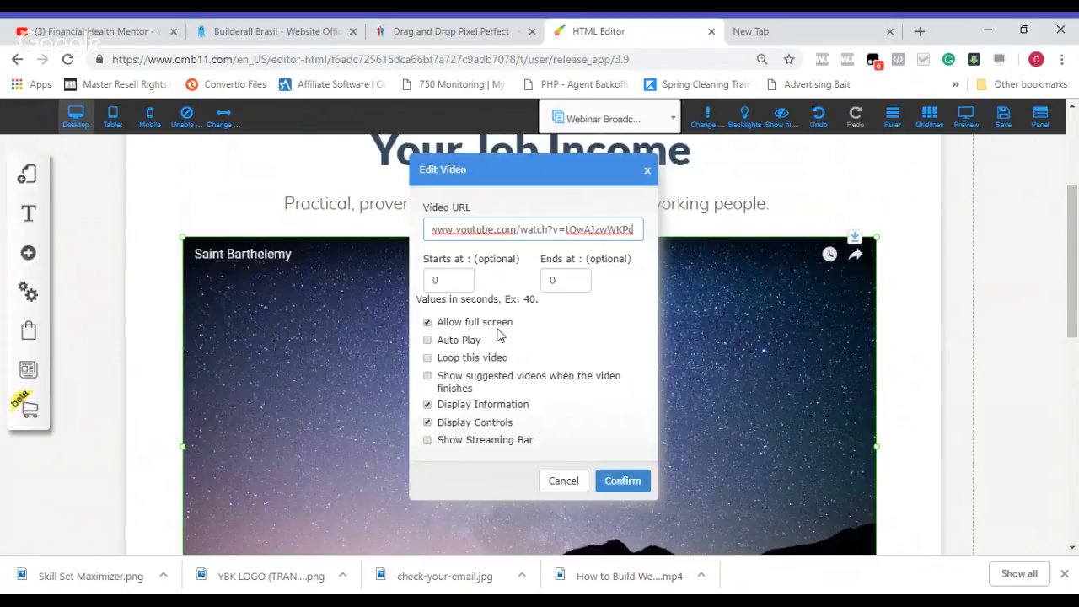
# Step: Enable Auto Play and Loop this video, disable Display Information and Display Controls, and apply the video settings
pyautogui.click(427, 341)
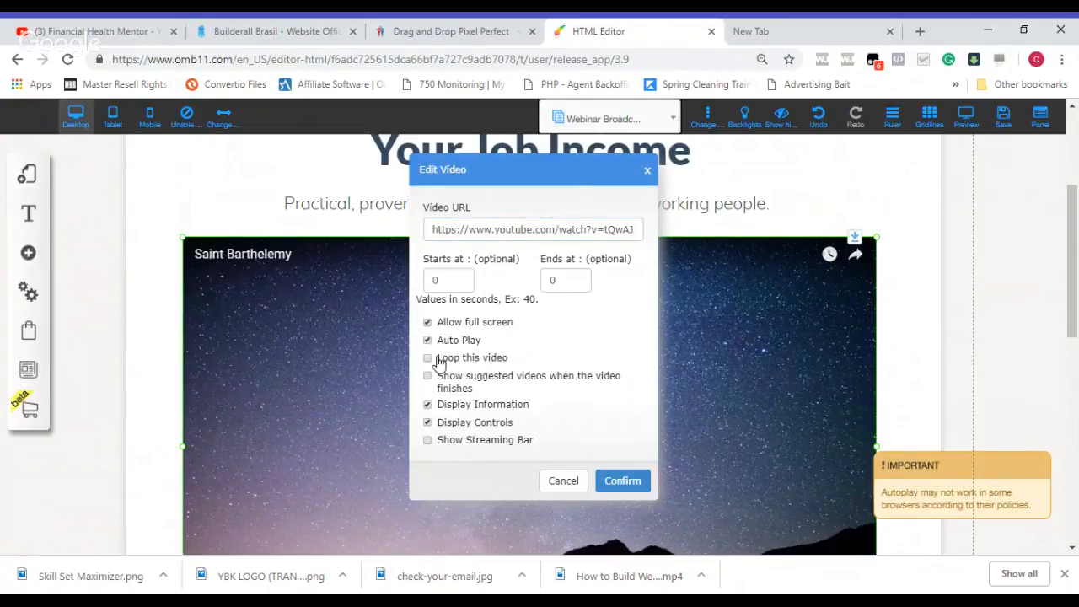
pyautogui.click(428, 358)
pyautogui.click(427, 423)
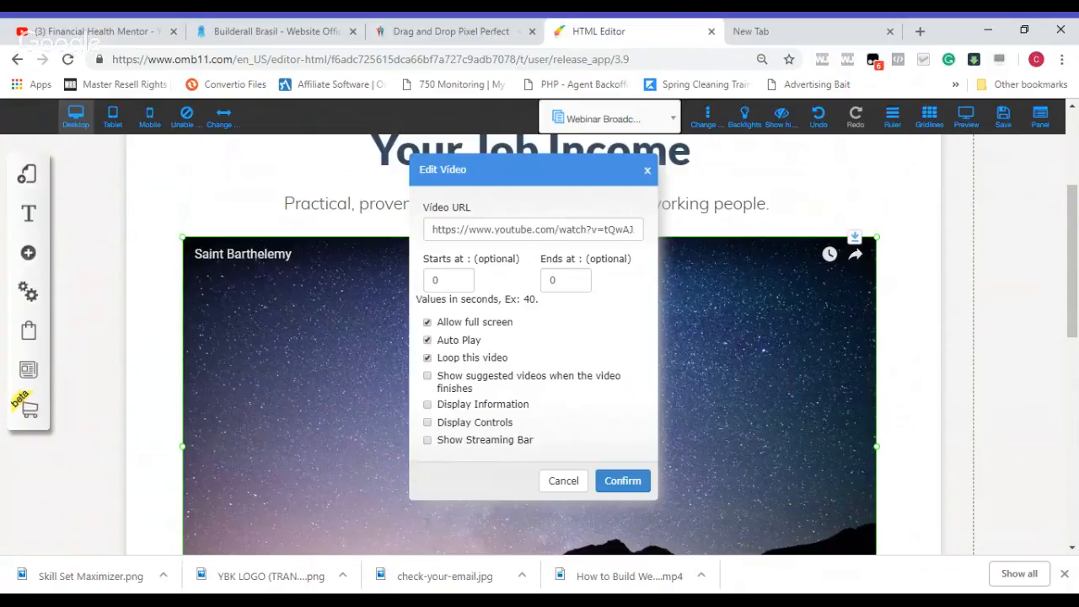
pyautogui.click(619, 482)
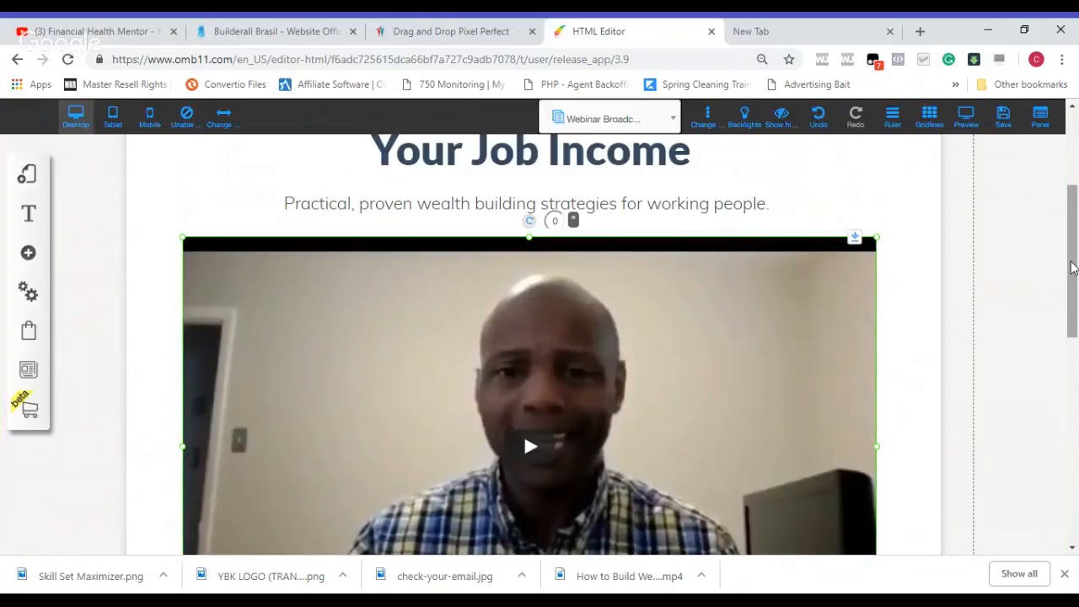
# Step: Replace the placeholder headline for the action after the webinar with "Join the Financial Freedom Fighters Team"
pyautogui.moveTo(1078, 262); pyautogui.dragTo(1078, 356)
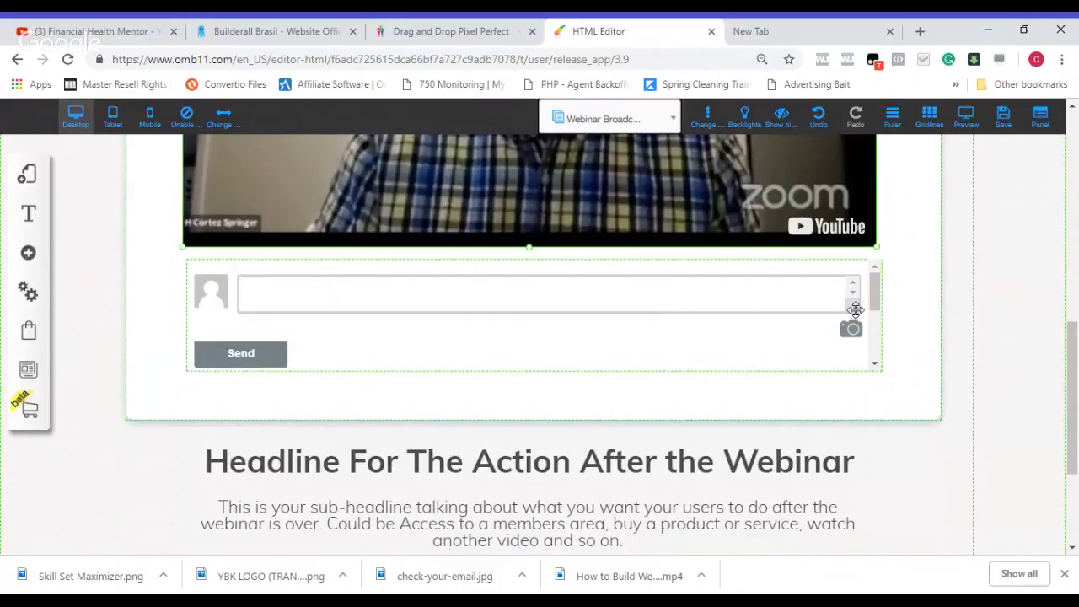
pyautogui.moveTo(1073, 354); pyautogui.dragTo(1076, 402)
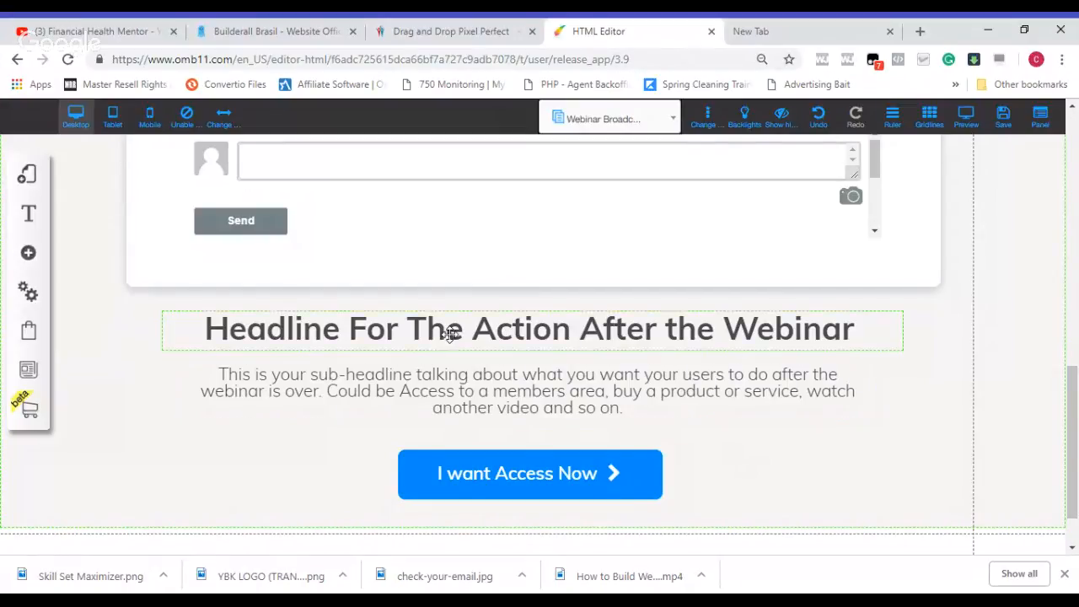
pyautogui.click(443, 334)
pyautogui.doubleClick(442, 334)
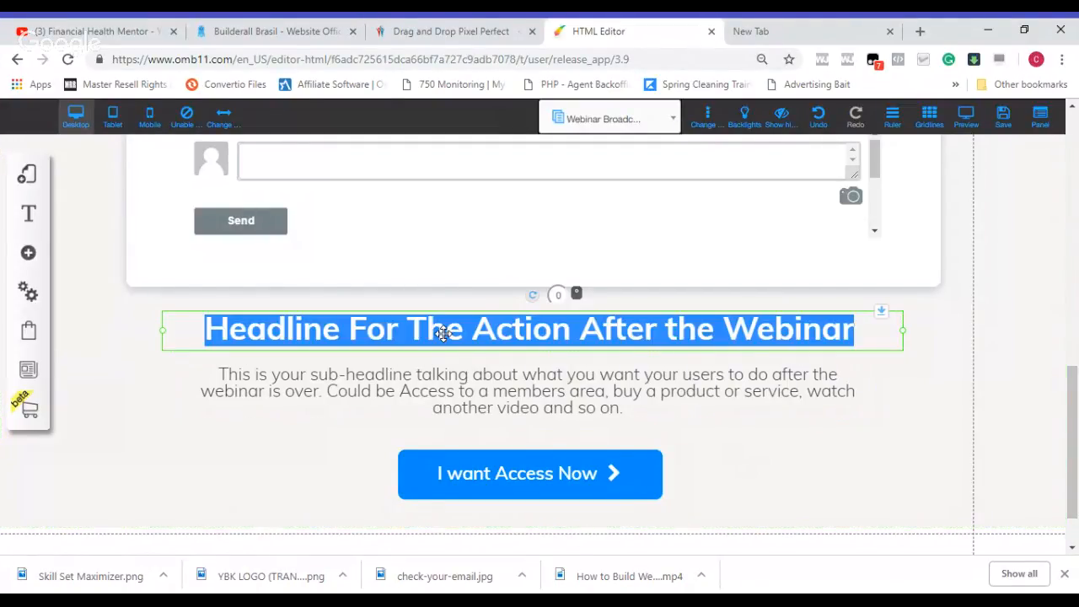
pyautogui.write('Jon')
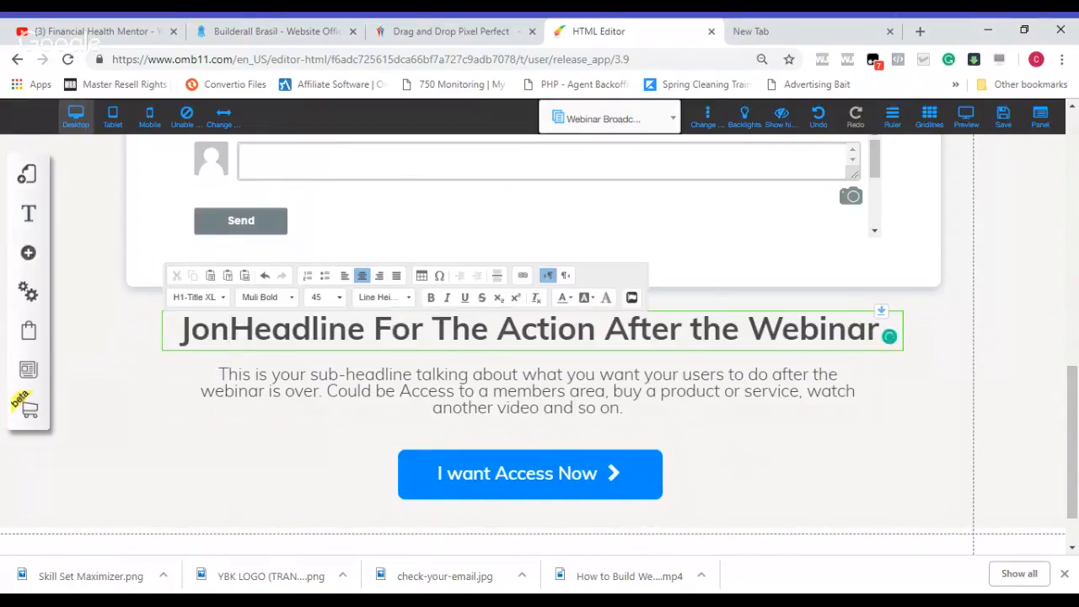
pyautogui.press('BackSpace')
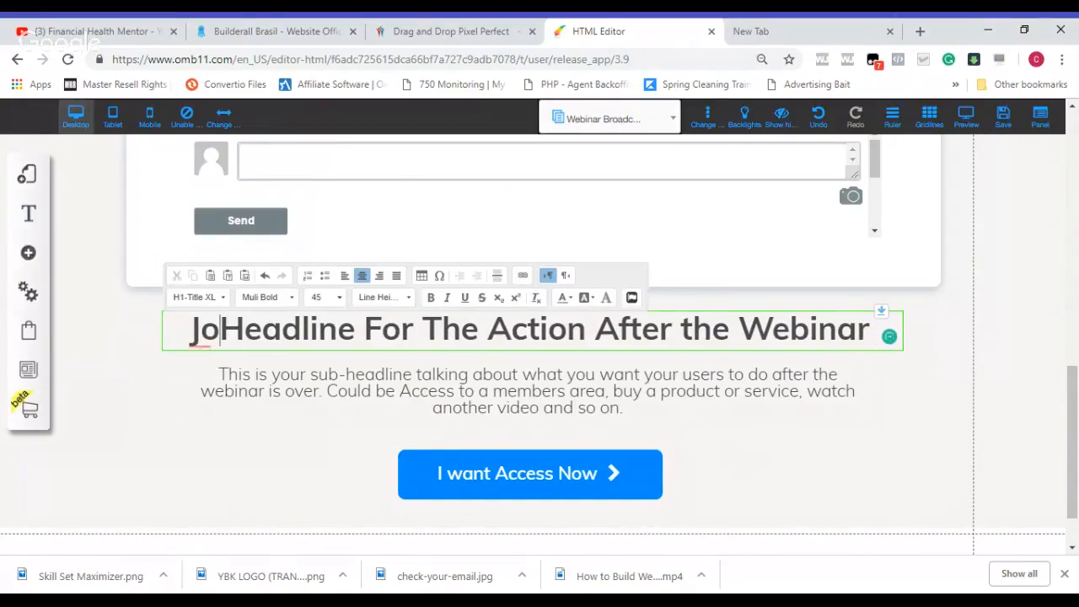
pyautogui.press('BackSpace')
pyautogui.press('BackSpace')
pyautogui.write('Join th')
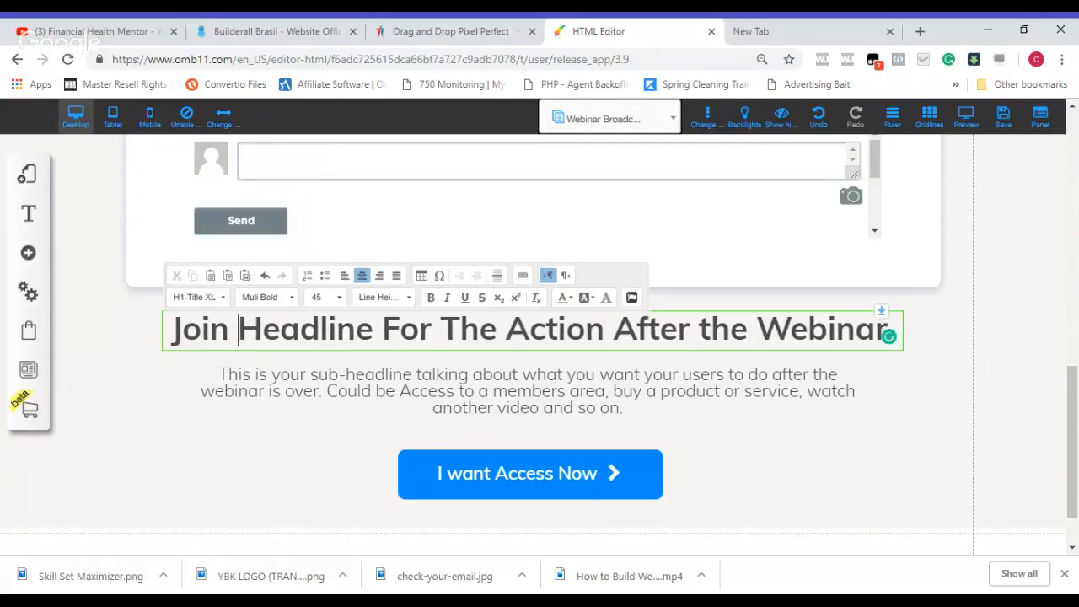
pyautogui.write('e')
pyautogui.press('Delete')
pyautogui.press('Delete')
pyautogui.press('Delete')
pyautogui.press('Delete')
pyautogui.press('Delete')
pyautogui.press('Delete')
pyautogui.press('Delete')
pyautogui.press('Delete')
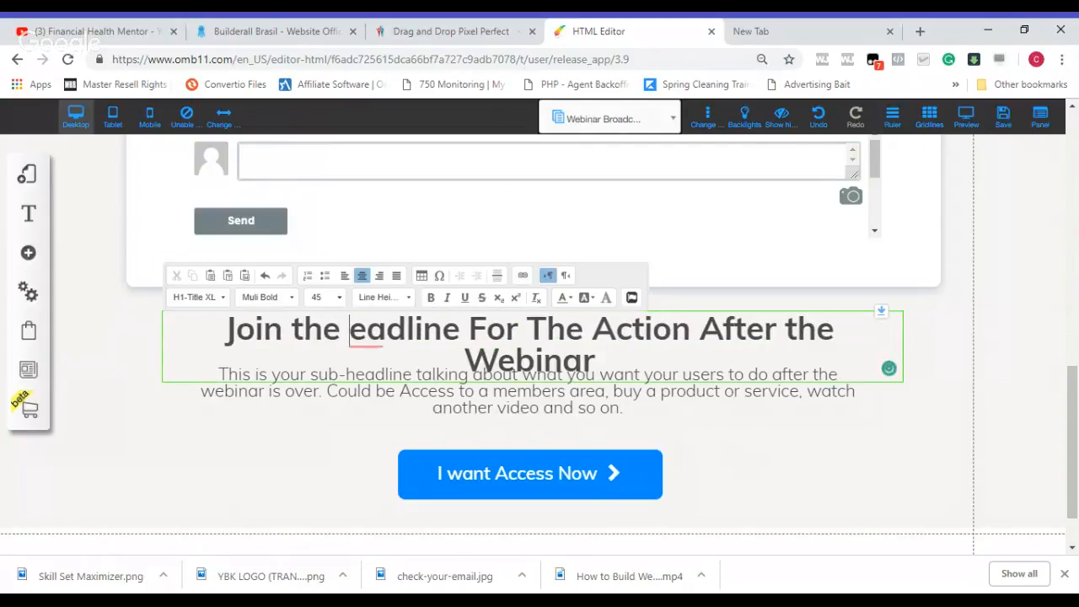
pyautogui.press('Delete')
pyautogui.press('Delete')
pyautogui.press('Delete')
pyautogui.press('Delete')
pyautogui.press('Delete')
pyautogui.press('Delete')
pyautogui.press('Delete')
pyautogui.press('Delete')
pyautogui.press('Delete')
pyautogui.press('Delete')
pyautogui.press('Delete')
pyautogui.press('Delete')
pyautogui.press('Delete')
pyautogui.press('Delete')
pyautogui.press('Delete')
pyautogui.press('Delete')
pyautogui.press('Delete')
pyautogui.press('Delete')
pyautogui.press('Delete')
pyautogui.press('Delete')
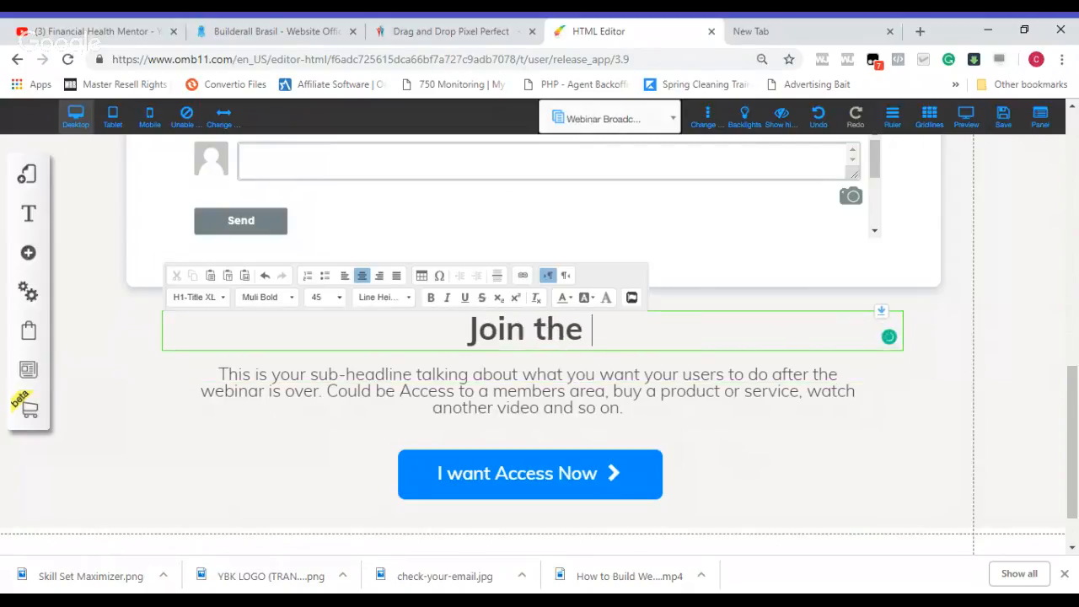
pyautogui.write('Financ')
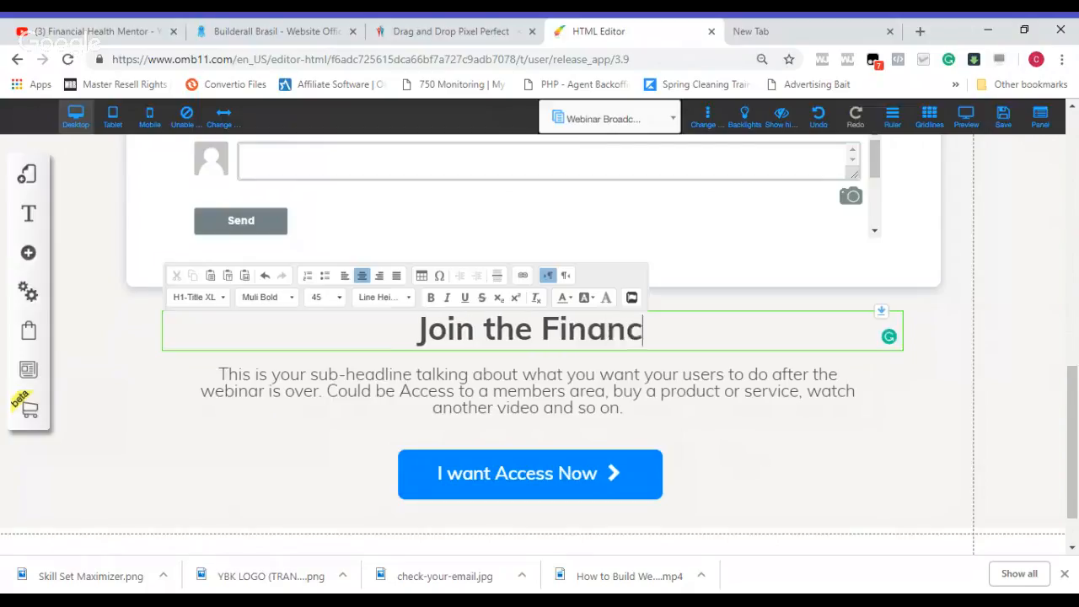
pyautogui.write('ial Freedom')
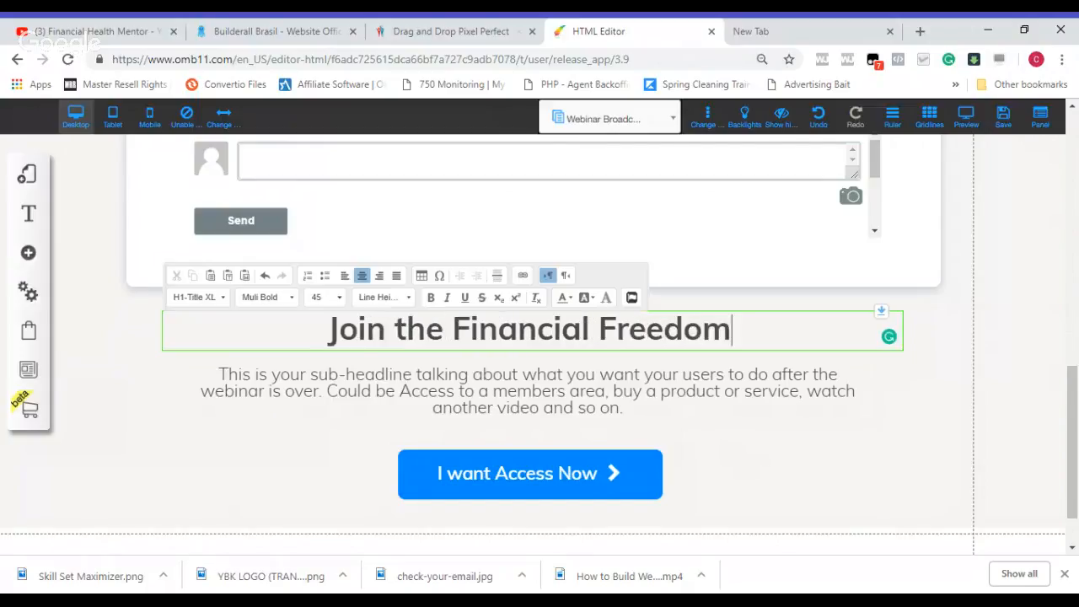
pyautogui.write(' Fighters Team')
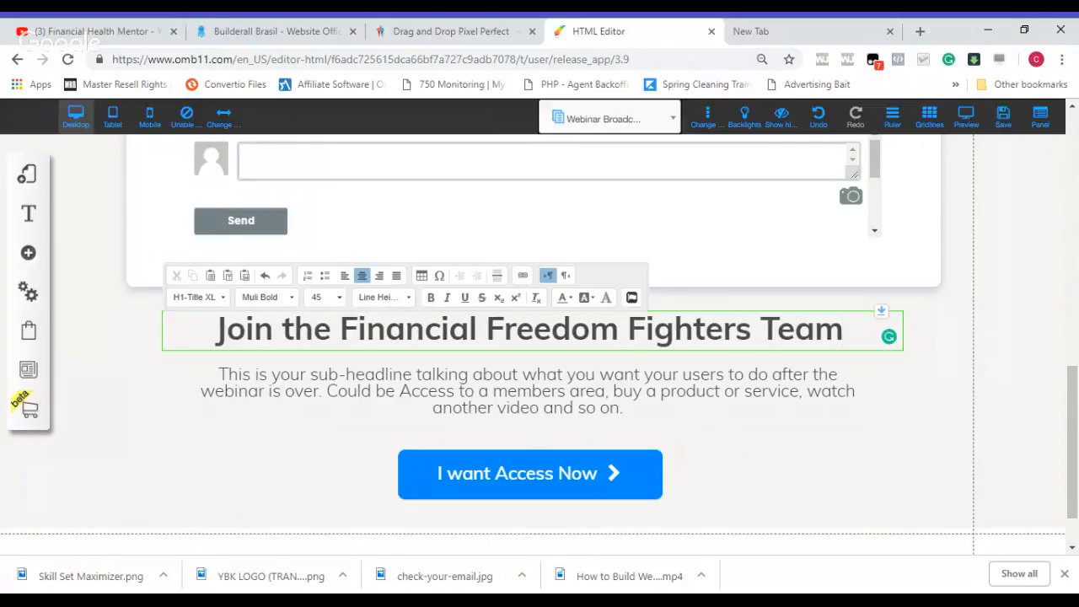
pyautogui.write('s')
pyautogui.press('BackSpace')
# Step: Clear the placeholder sub-headline text above the "I want Access Now" button
pyautogui.doubleClick(434, 402)
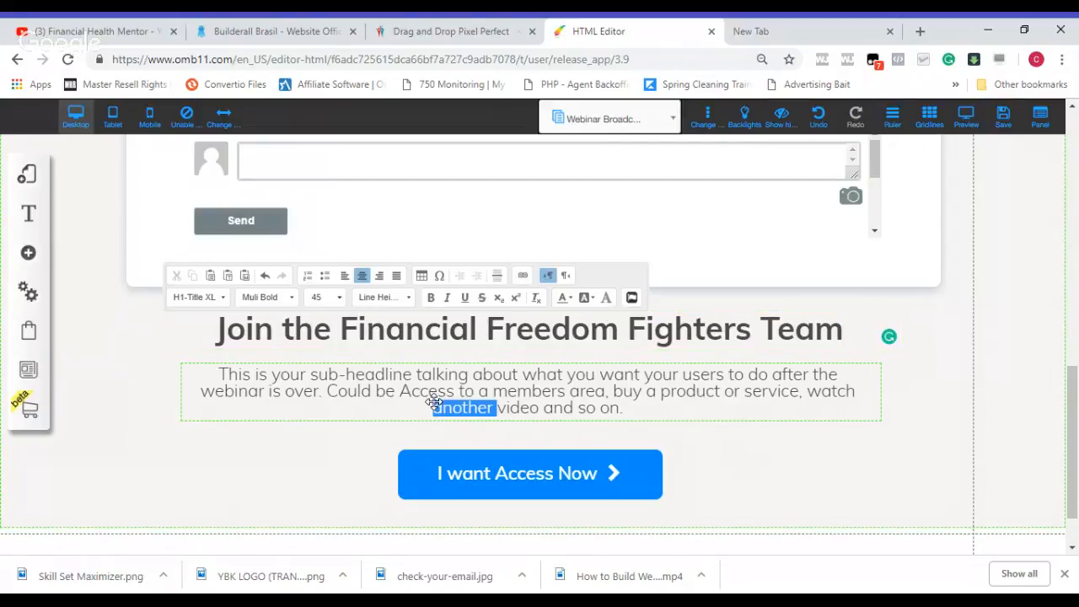
pyautogui.tripleClick(434, 403)
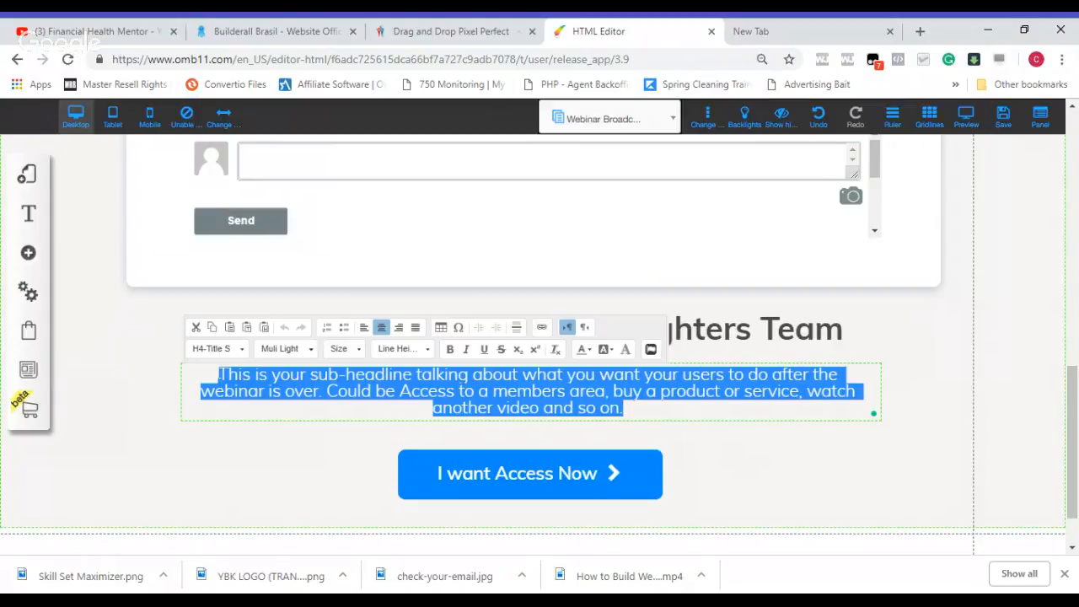
pyautogui.click(624, 409)
pyautogui.press('Delete')
pyautogui.press('Delete')
pyautogui.press('Delete')
pyautogui.press('Delete')
pyautogui.press('Delete')
pyautogui.press('Delete')
pyautogui.press('Delete')
pyautogui.press('Delete')
pyautogui.press('Delete')
pyautogui.press('Delete')
pyautogui.press('Delete')
pyautogui.press('Delete')
pyautogui.press('Delete')
pyautogui.press('Delete')
pyautogui.press('Delete')
pyautogui.press('Delete')
pyautogui.press('Delete')
pyautogui.press('Delete')
pyautogui.press('Delete')
pyautogui.press('Delete')
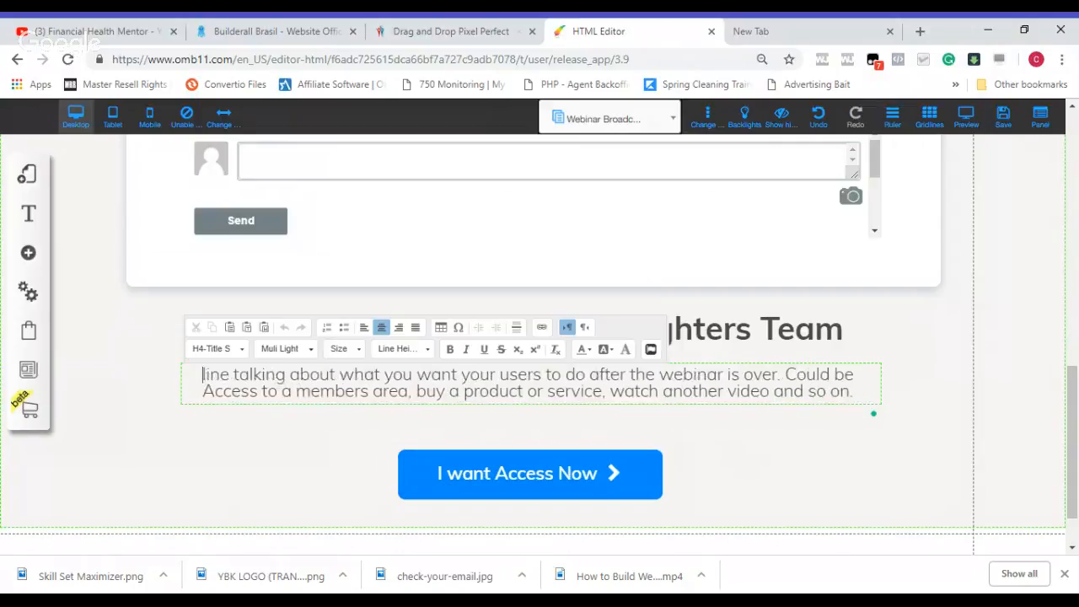
pyautogui.press('Delete')
pyautogui.press('Delete')
pyautogui.press('Delete')
pyautogui.press('Delete')
pyautogui.press('Delete')
pyautogui.press('Delete')
pyautogui.press('Delete')
pyautogui.press('Delete')
pyautogui.press('Delete')
pyautogui.press('Delete')
pyautogui.press('Delete')
pyautogui.press('Delete')
pyautogui.press('Delete')
pyautogui.press('Delete')
pyautogui.press('Delete')
pyautogui.press('Delete')
pyautogui.press('Delete')
pyautogui.press('Delete')
pyautogui.press('Delete')
pyautogui.press('Delete')
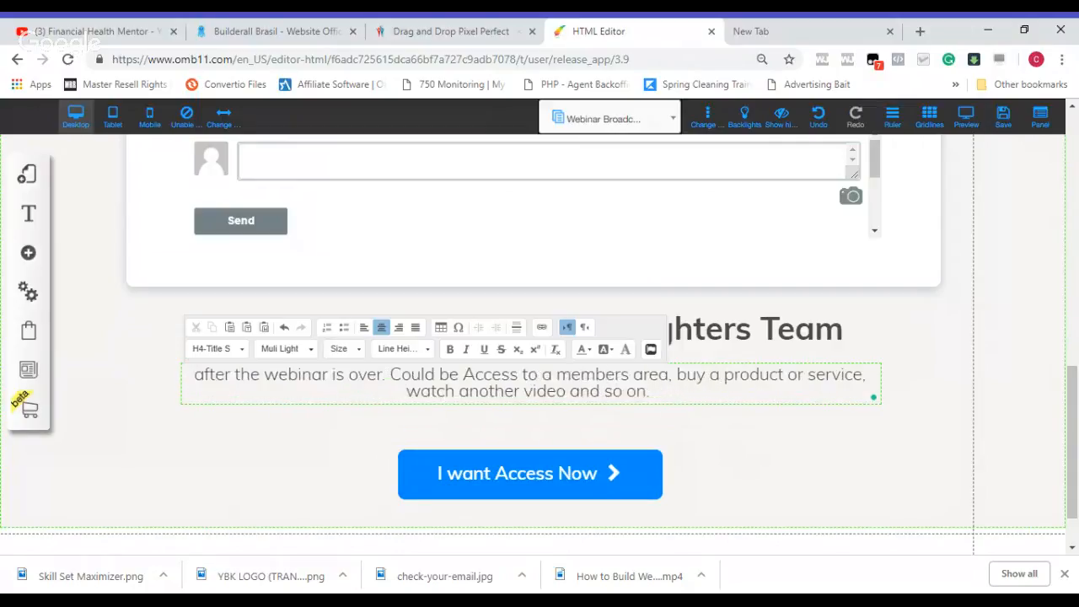
pyautogui.press('Delete')
pyautogui.press('Delete')
pyautogui.press('Delete')
pyautogui.press('Delete')
pyautogui.press('Delete')
pyautogui.press('Delete')
pyautogui.press('Delete')
pyautogui.press('Delete')
pyautogui.press('Delete')
pyautogui.press('Delete')
pyautogui.press('Delete')
pyautogui.press('Delete')
pyautogui.press('Delete')
pyautogui.press('Delete')
pyautogui.press('Delete')
pyautogui.press('Delete')
pyautogui.press('Delete')
pyautogui.press('Delete')
pyautogui.press('Delete')
pyautogui.press('Delete')
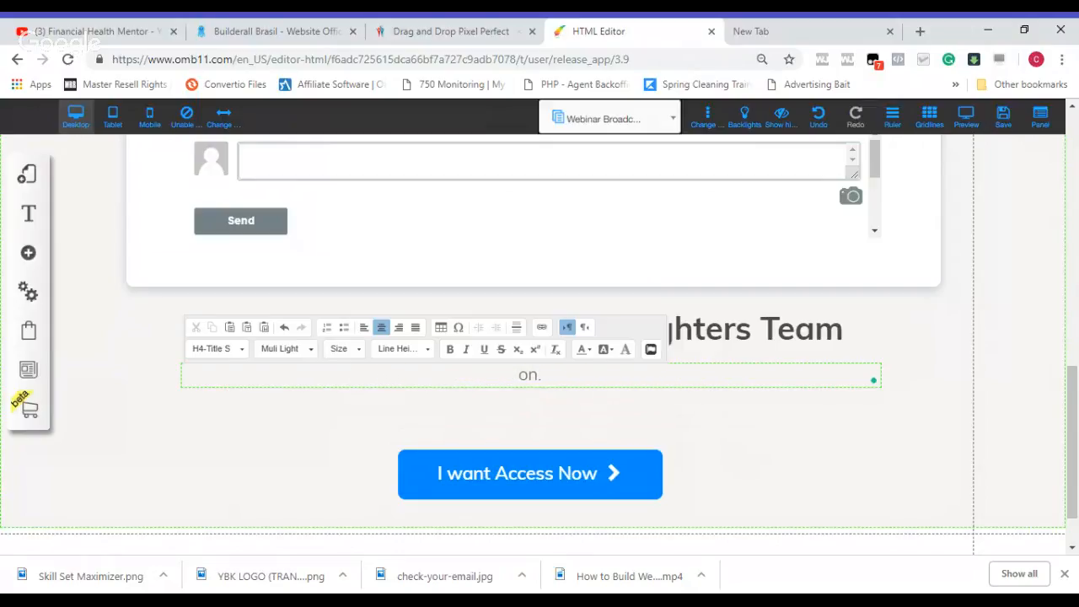
# Step: Enter "Get all the tools, resources and education you need to build wealth from scratch" as the sub-headline above the "I want Access Now" button
pyautogui.write('Th')
pyautogui.press('BackSpace')
pyautogui.press('BackSpace')
pyautogui.write('Get all the tool')
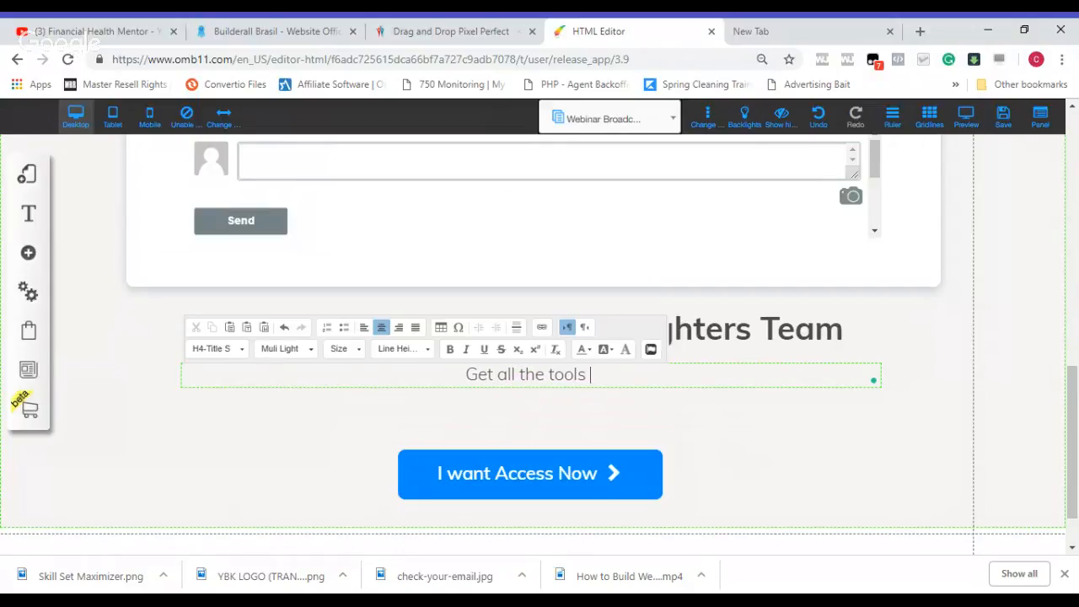
pyautogui.write('s, resources and education you need to build wealth from scr')
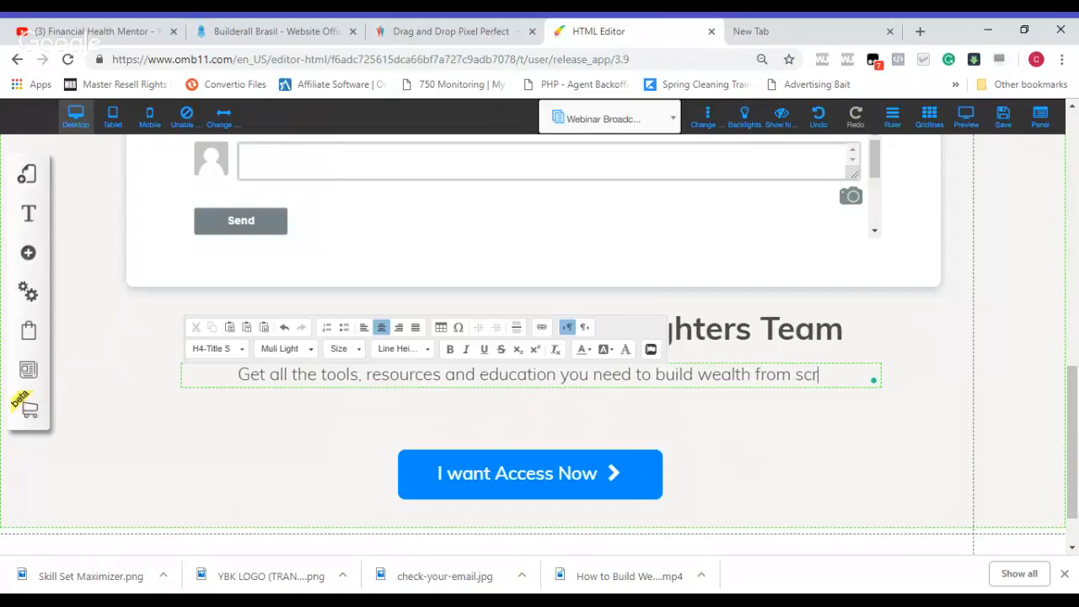
pyautogui.write('atio')
pyautogui.press('BackSpace')
pyautogui.press('BackSpace')
pyautogui.write('ch')
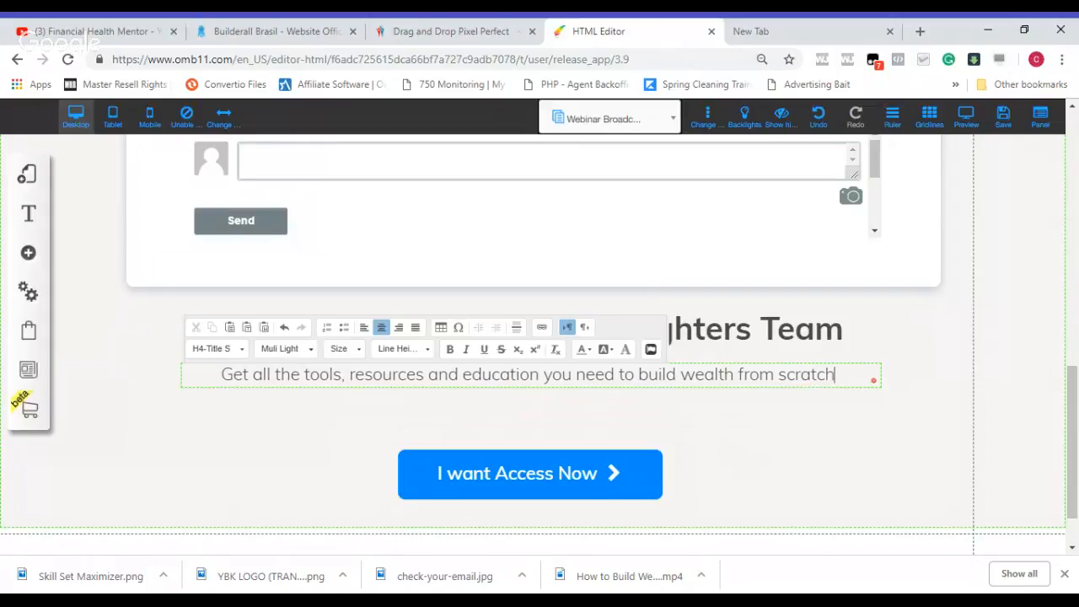
pyautogui.write('. Join')
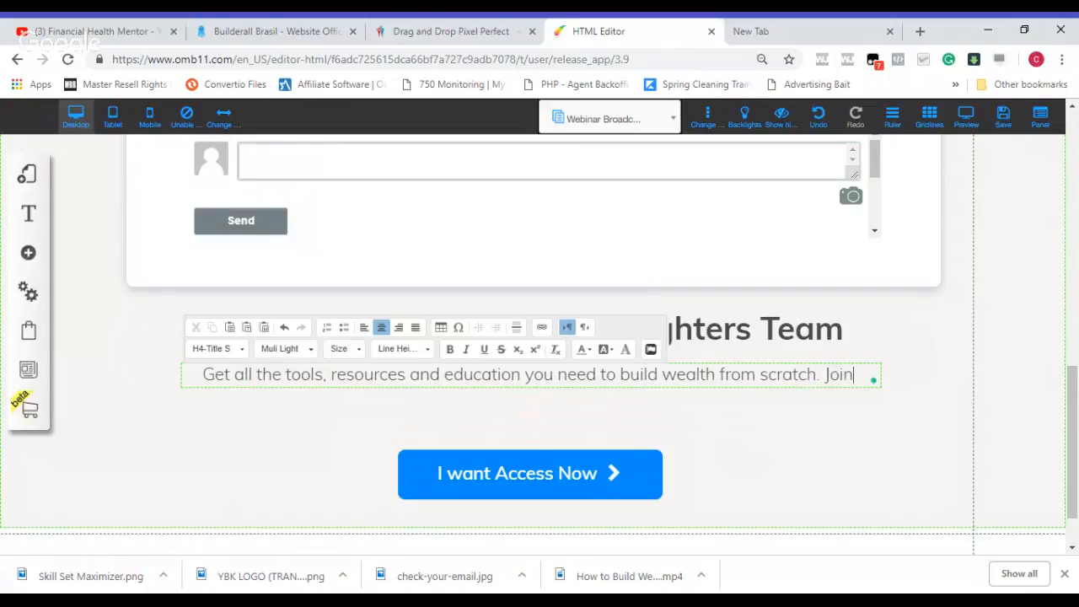
pyautogui.write(' our private')
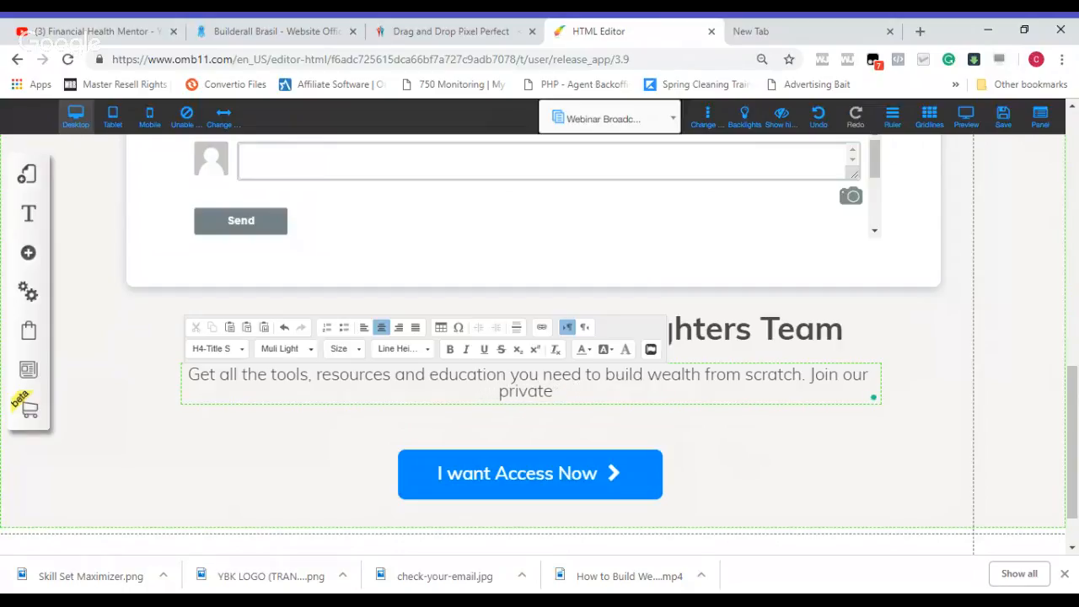
pyautogui.write(' facebook ')
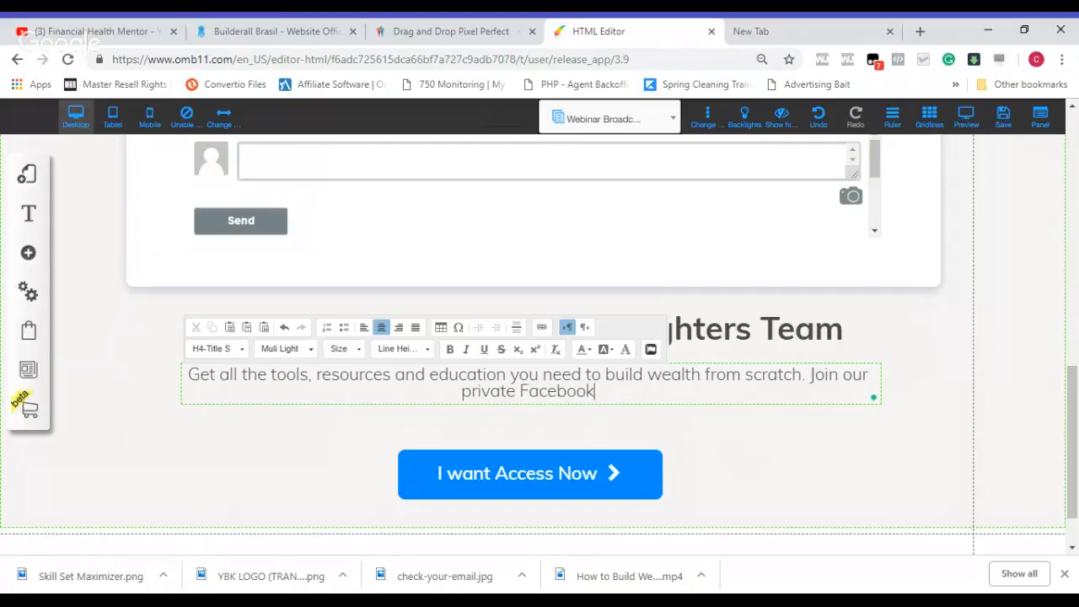
pyautogui.write('grou for e')
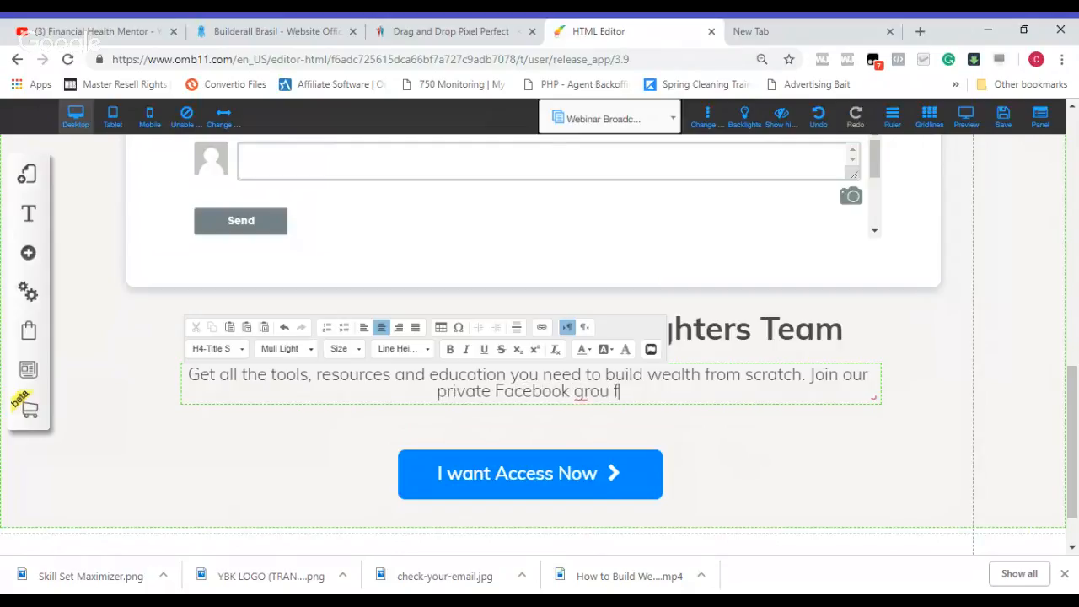
# Step: Continue the sub-headline with a second sentence: "Join our private Facebook group for exclusive training and support from top earners in the company."
pyautogui.press('BackSpace')
pyautogui.press('BackSpace')
pyautogui.press('BackSpace')
pyautogui.press('BackSpace')
pyautogui.press('BackSpace')
pyautogui.press('BackSpace')
pyautogui.write('p for ex')
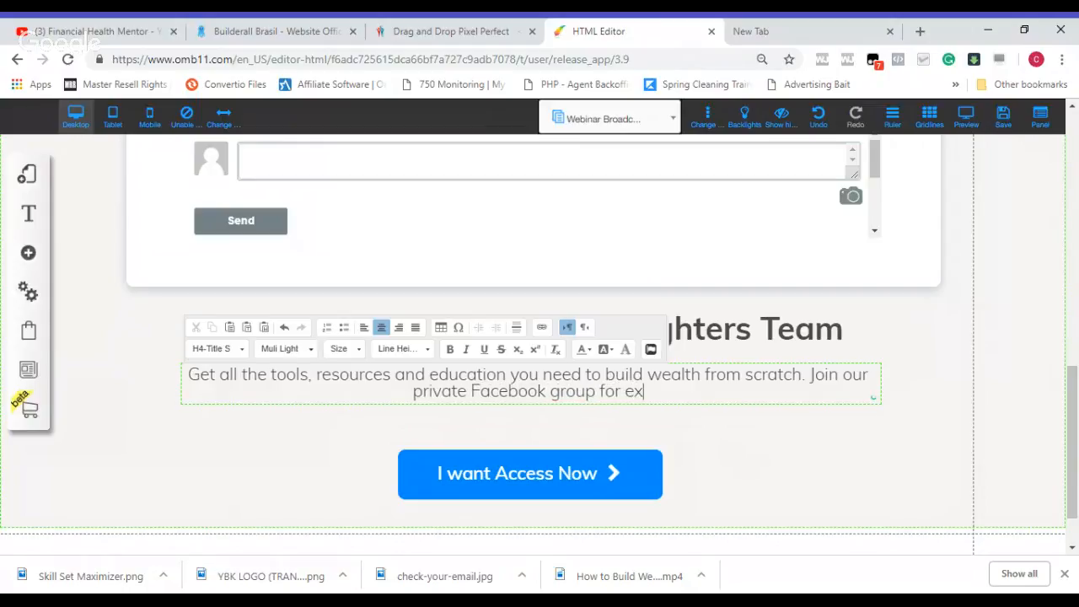
pyautogui.write('lud')
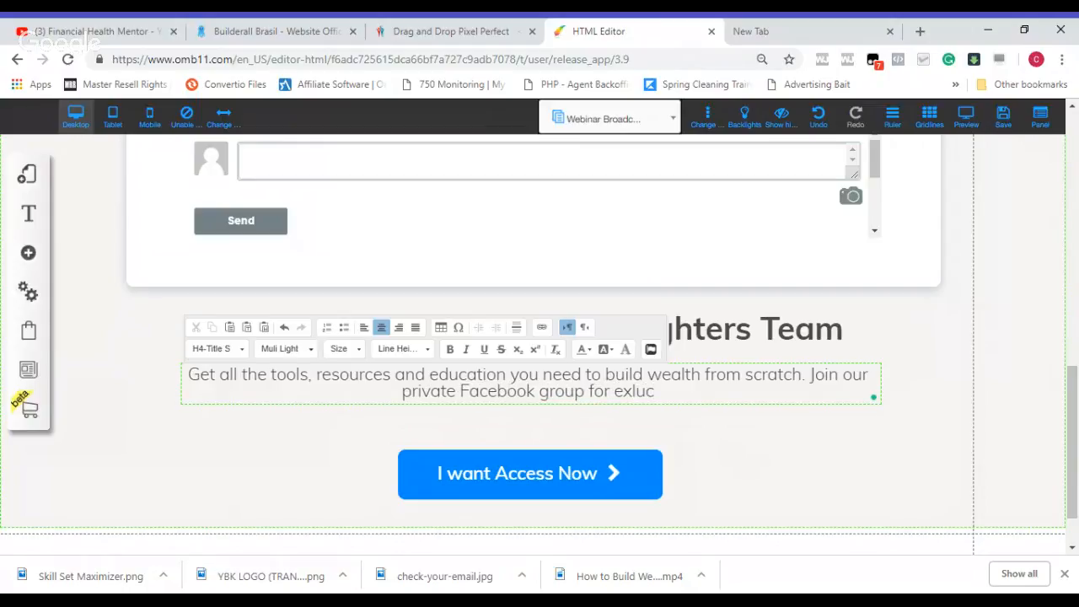
pyautogui.press('BackSpace')
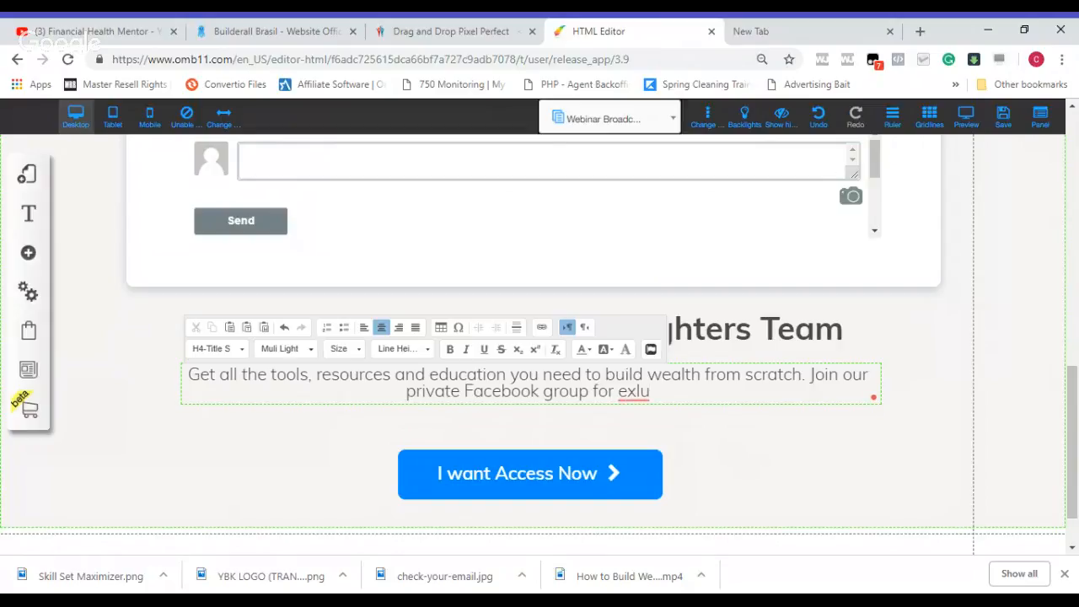
pyautogui.write('sive')
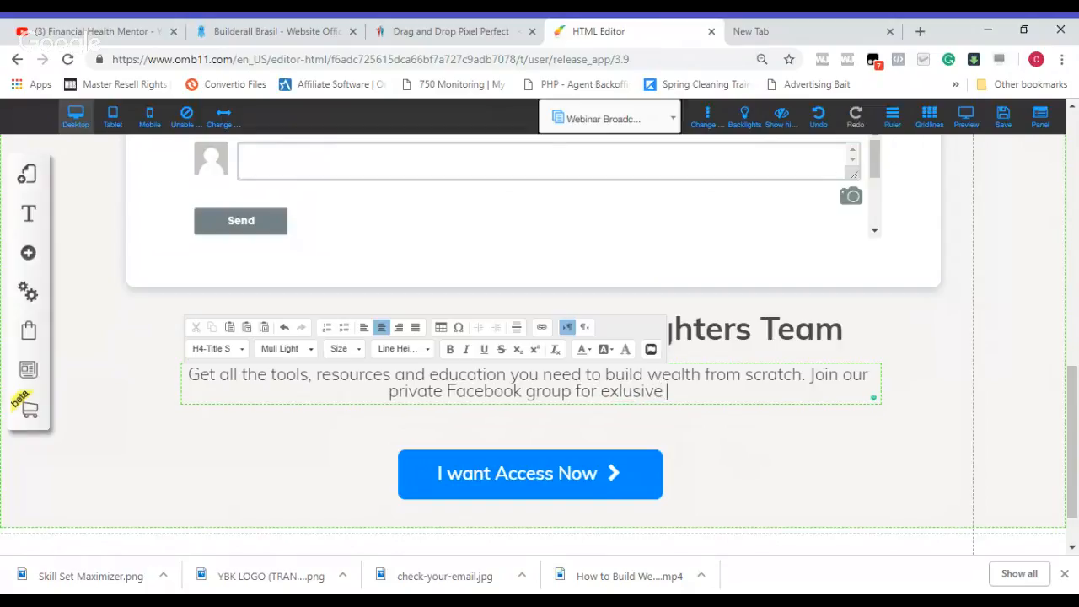
pyautogui.press('BackSpace')
pyautogui.press('BackSpace')
pyautogui.press('BackSpace')
pyautogui.press('BackSpace')
pyautogui.press('BackSpace')
pyautogui.press('BackSpace')
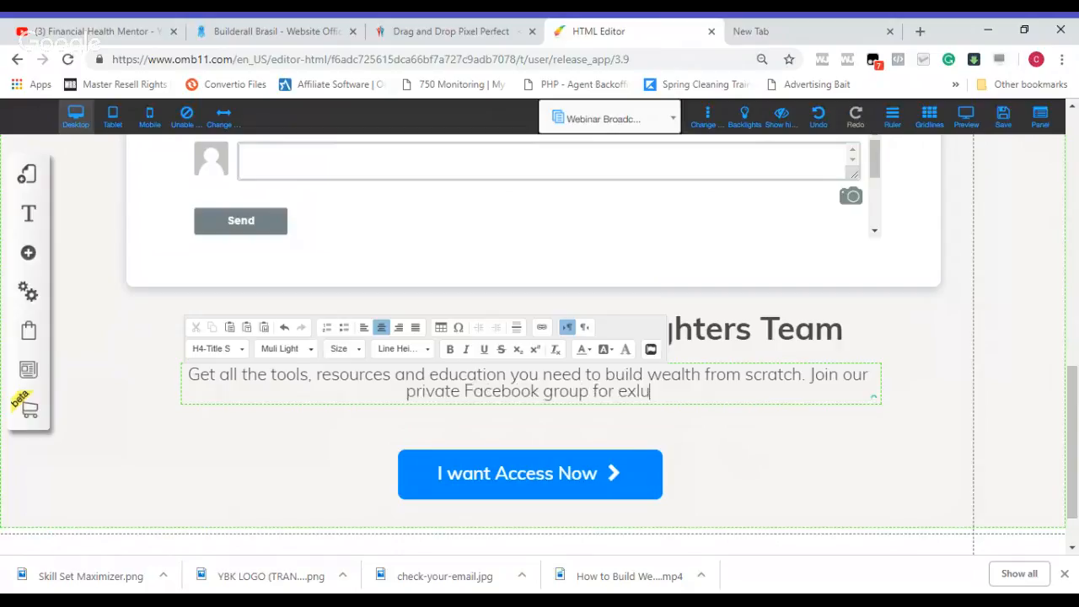
pyautogui.write('clusi')
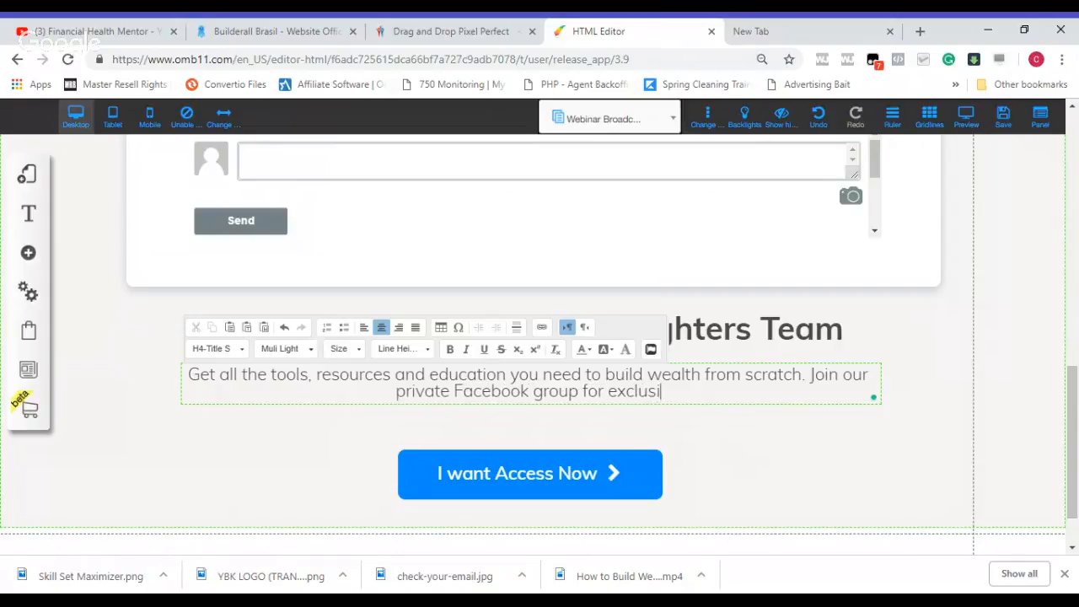
pyautogui.write('ve t')
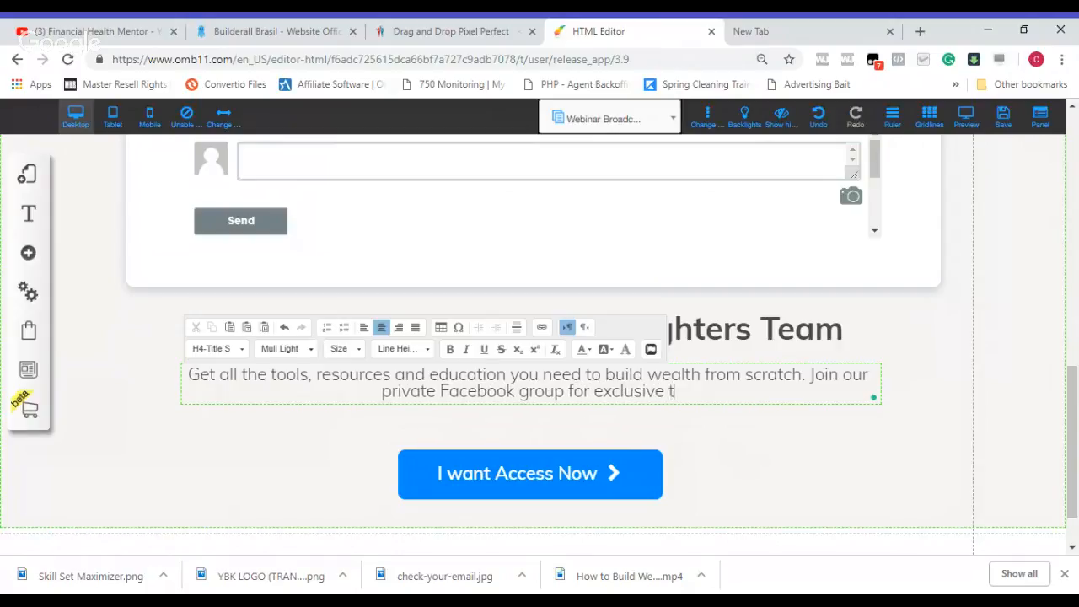
pyautogui.write('raining and')
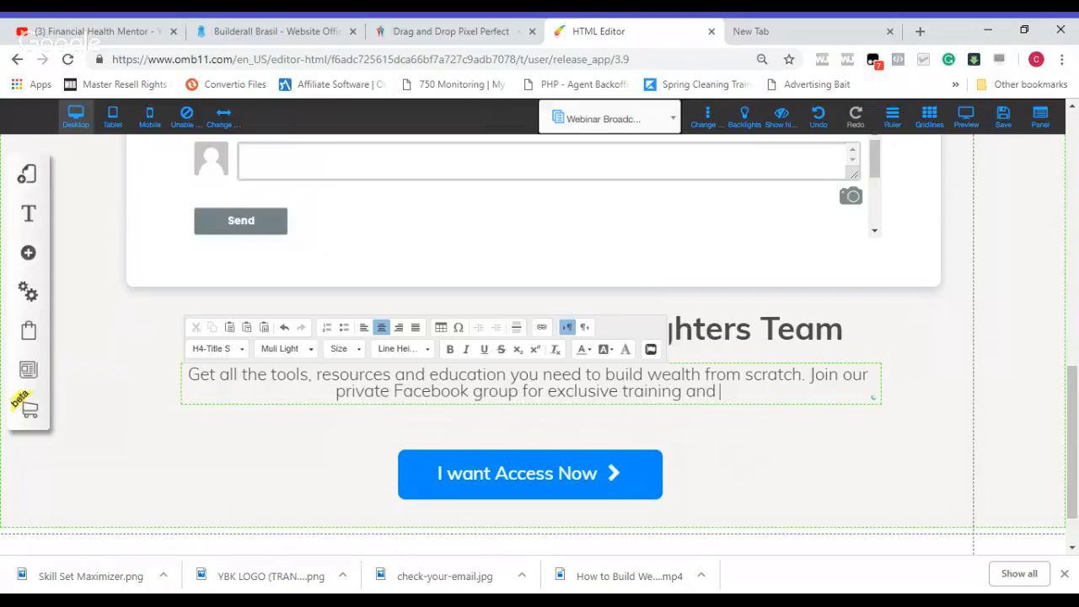
pyautogui.write(' su')
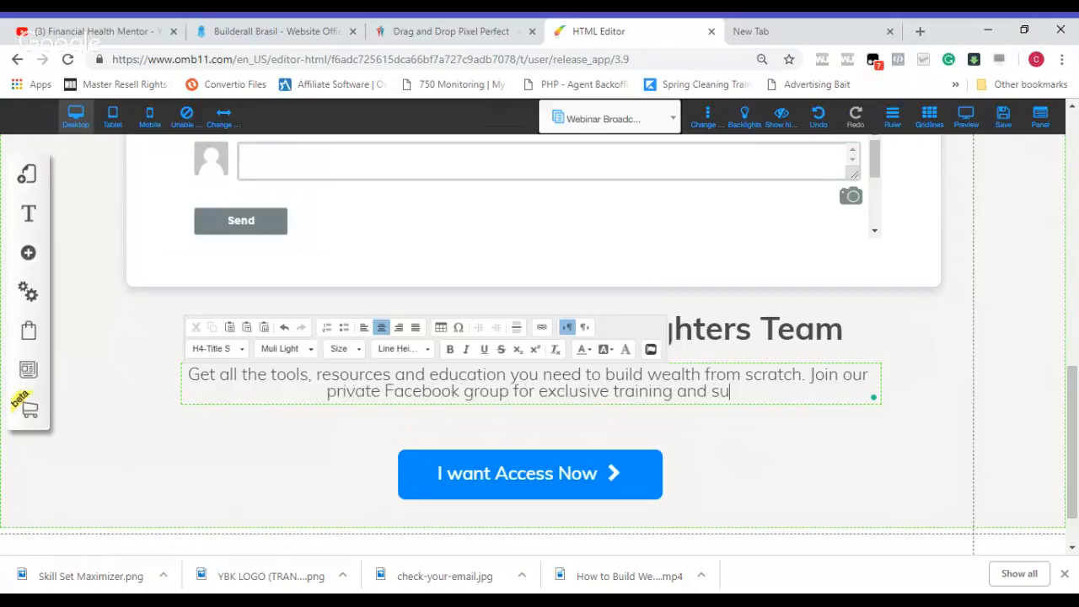
pyautogui.write('pport form')
pyautogui.press('BackSpace')
pyautogui.write('rom top e')
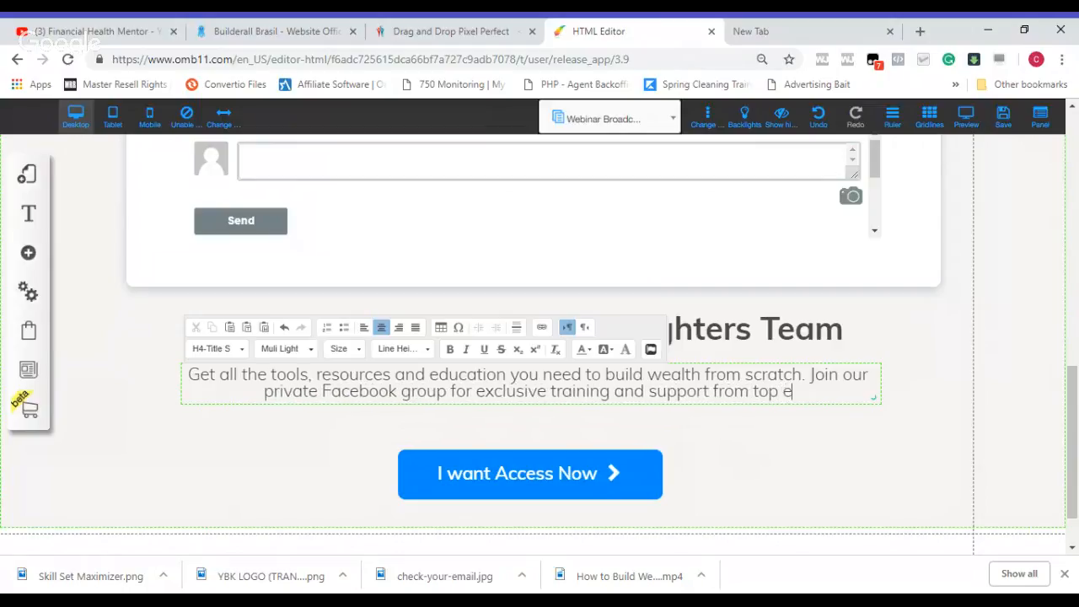
pyautogui.write('arners in ')
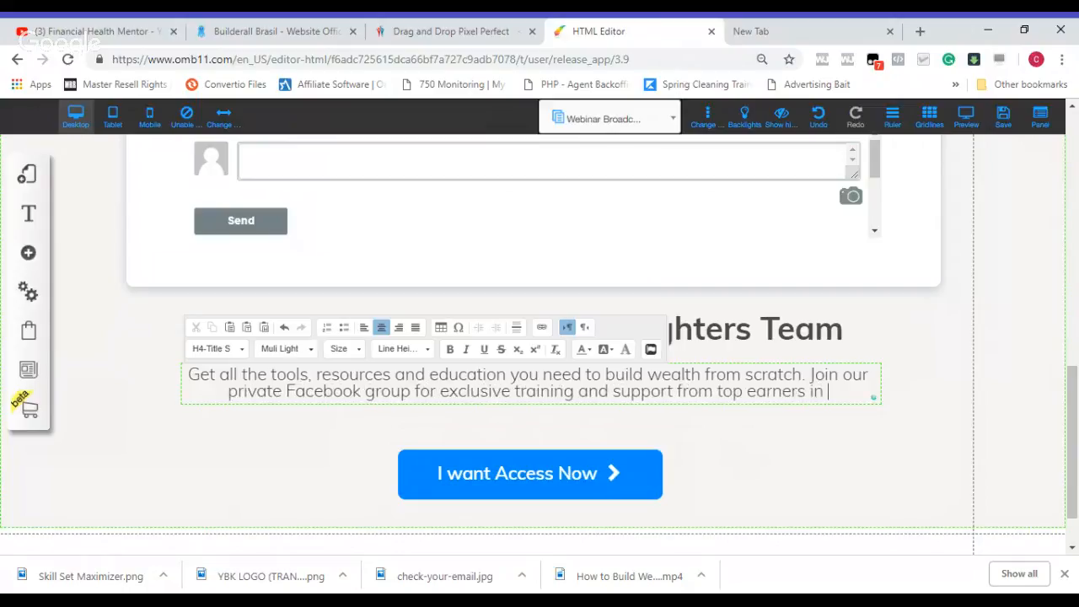
pyautogui.write('the company')
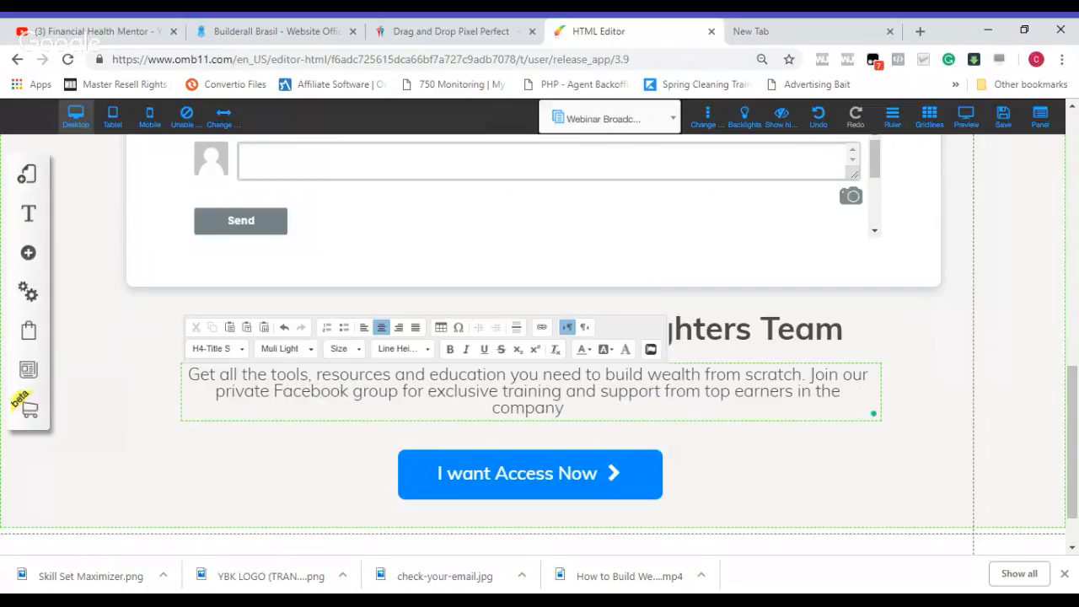
pyautogui.write('. Surro')
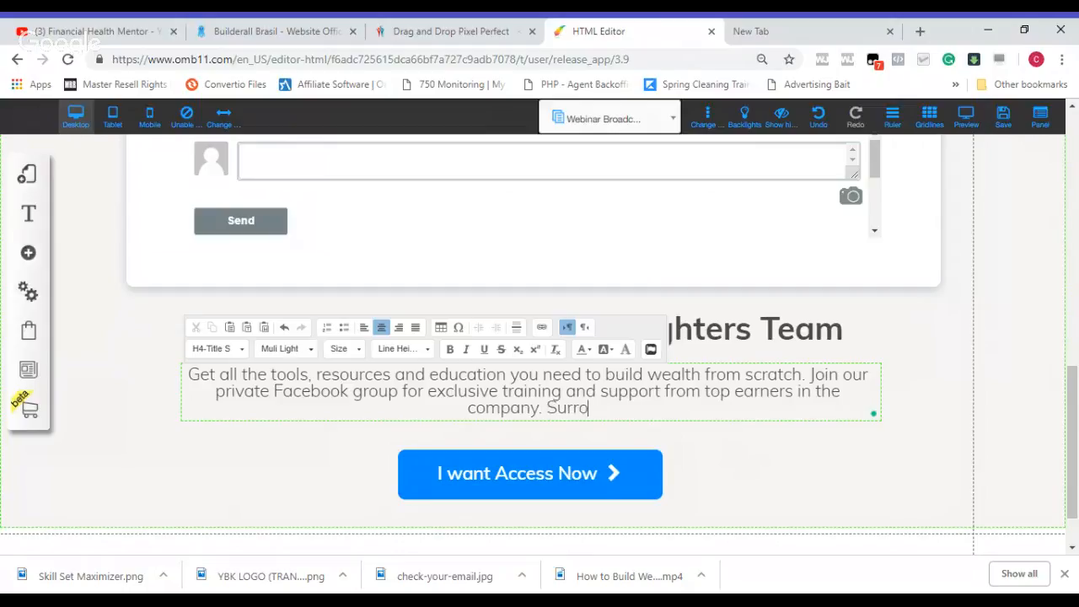
pyautogui.write('und you')
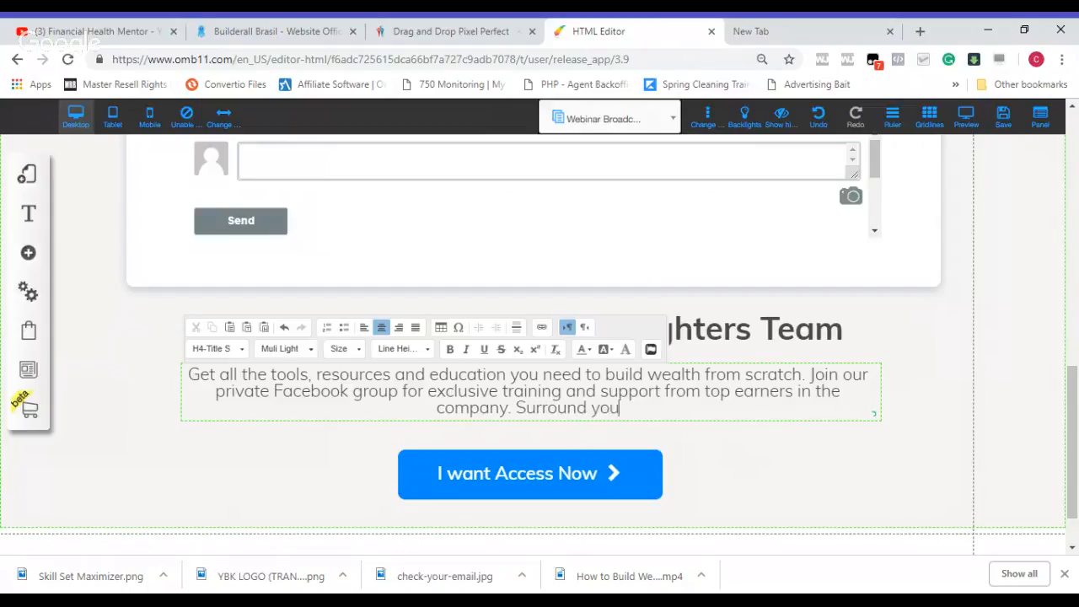
pyautogui.write('r self ')
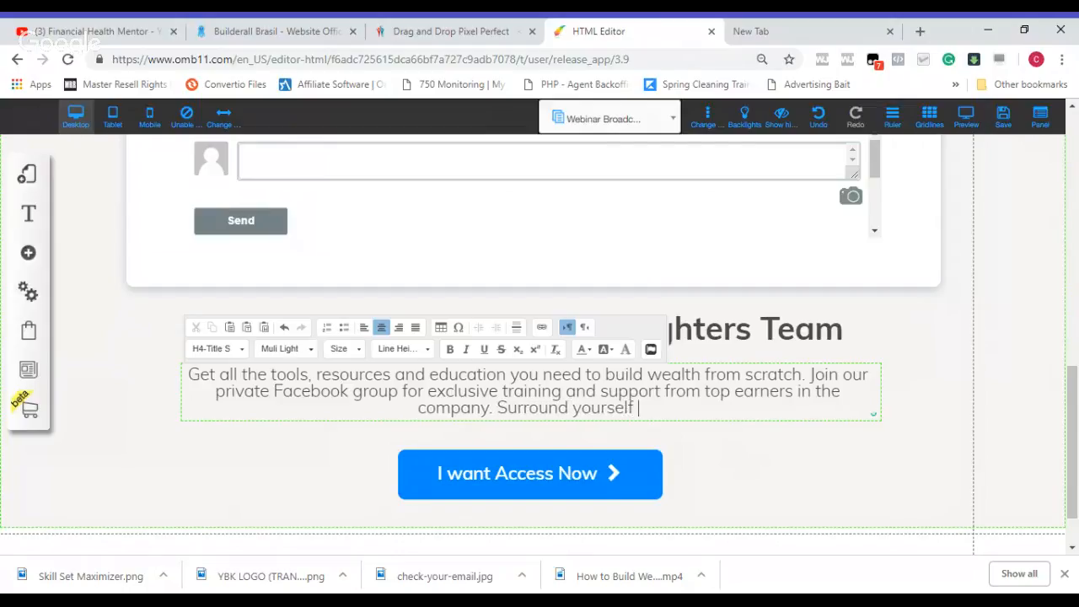
pyautogui.write('with lik')
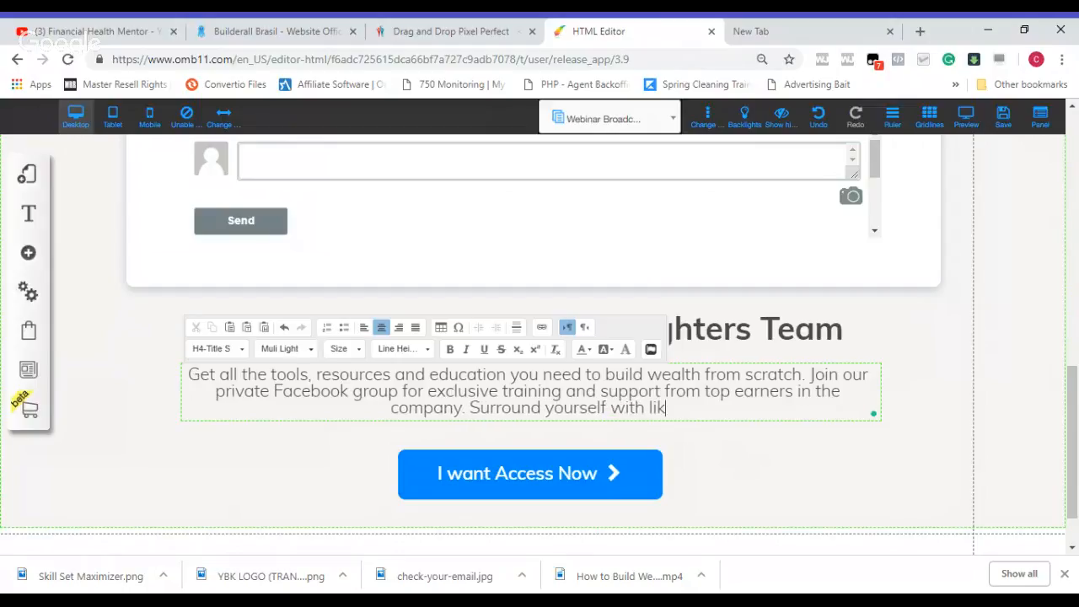
pyautogui.write('e minds all ')
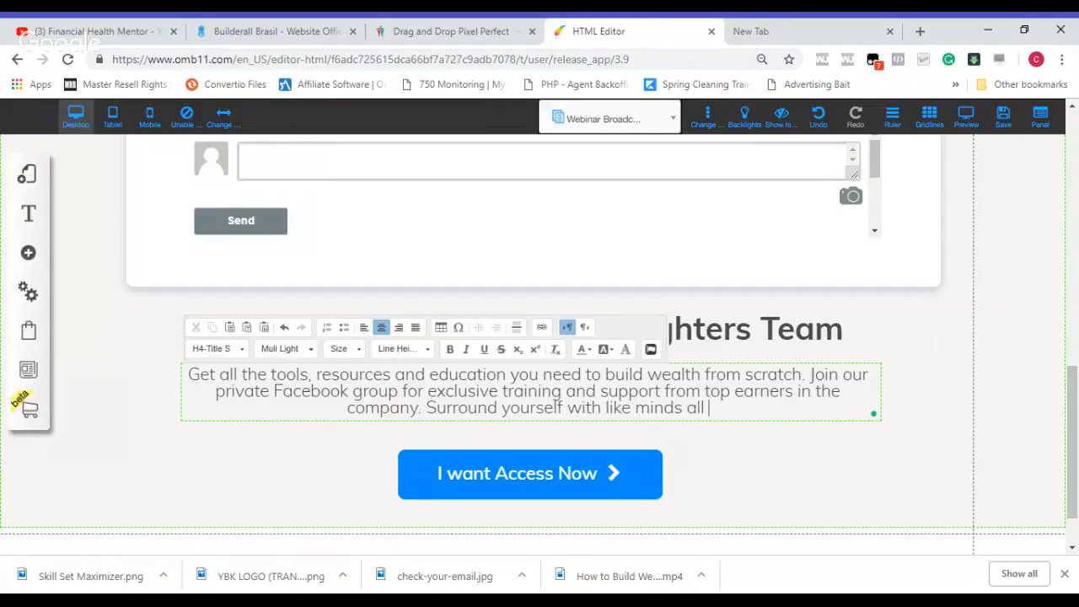
pyautogui.write('on the s')
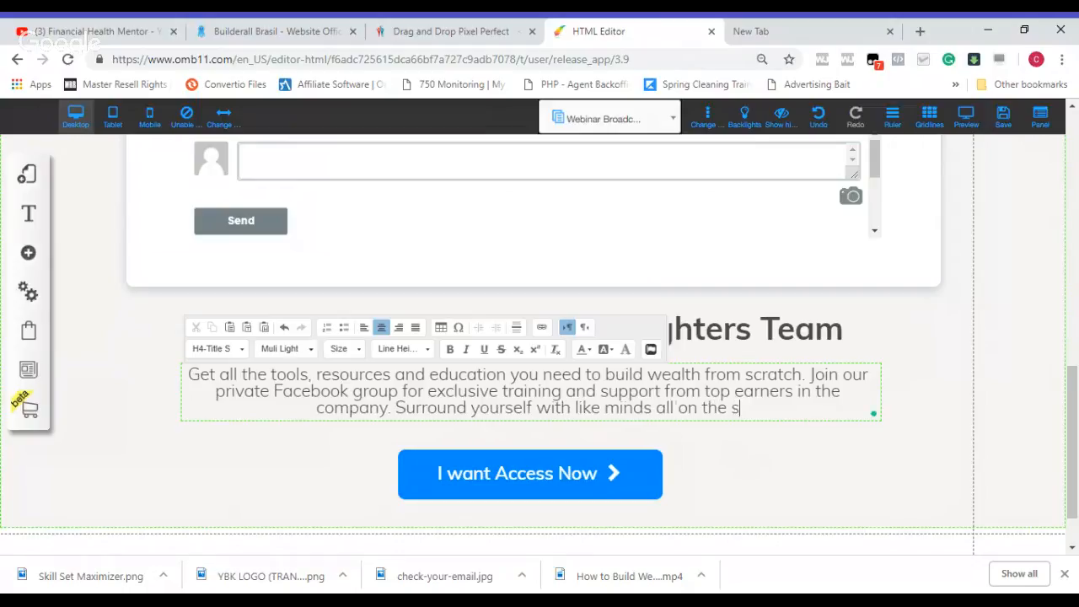
pyautogui.write('ame financ')
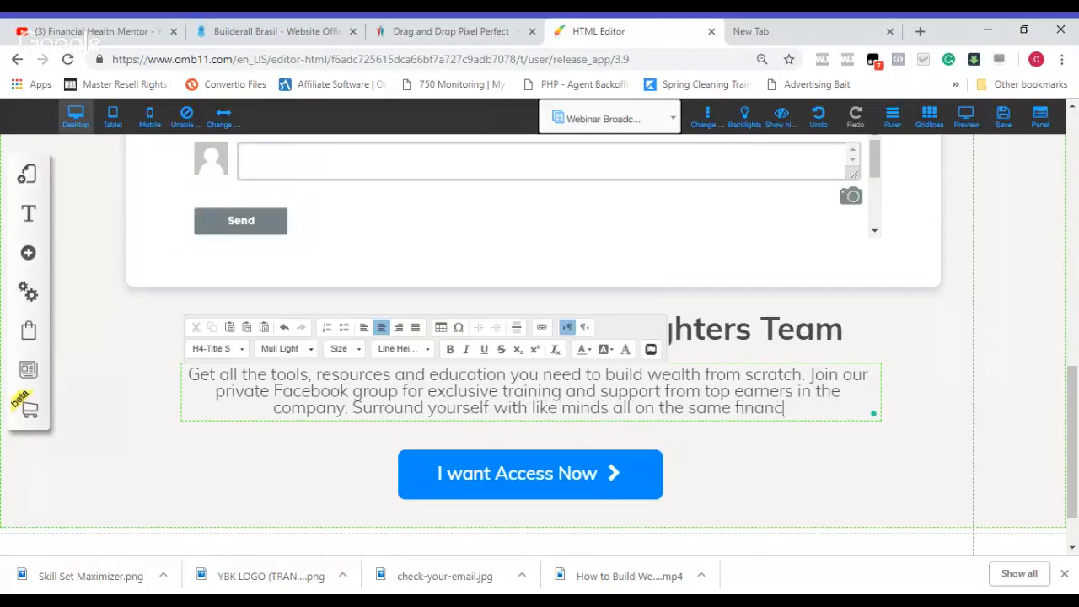
pyautogui.write('ial journey.')
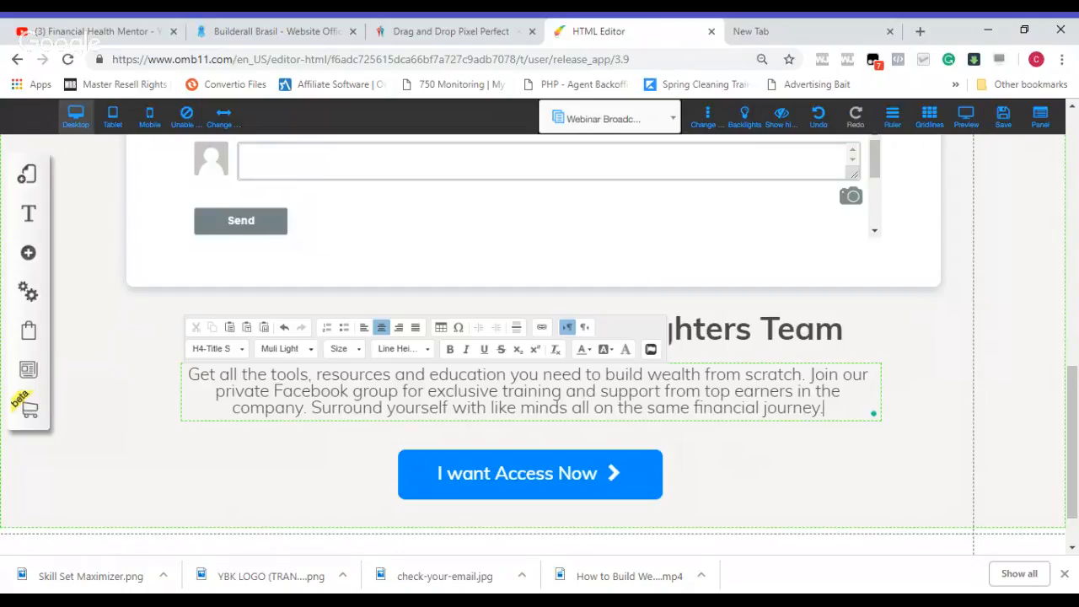
# Step: Finish the sub-headline with "Surround yourself with like minds all on the same financial journey." and leave text editing
pyautogui.click(923, 341)
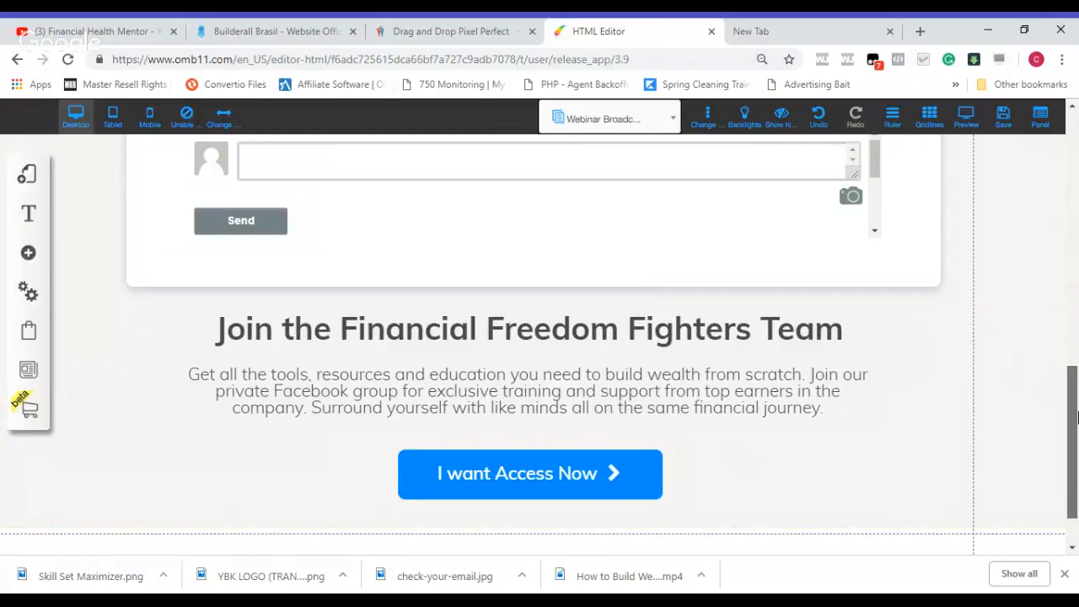
# Step: Give the "I want Access Now" button a web address action and paste the copied affiliate link ending in "/smart-money-kit/"
pyautogui.scroll(1, 1076, 415)
pyautogui.scroll(-3, 1076, 415)
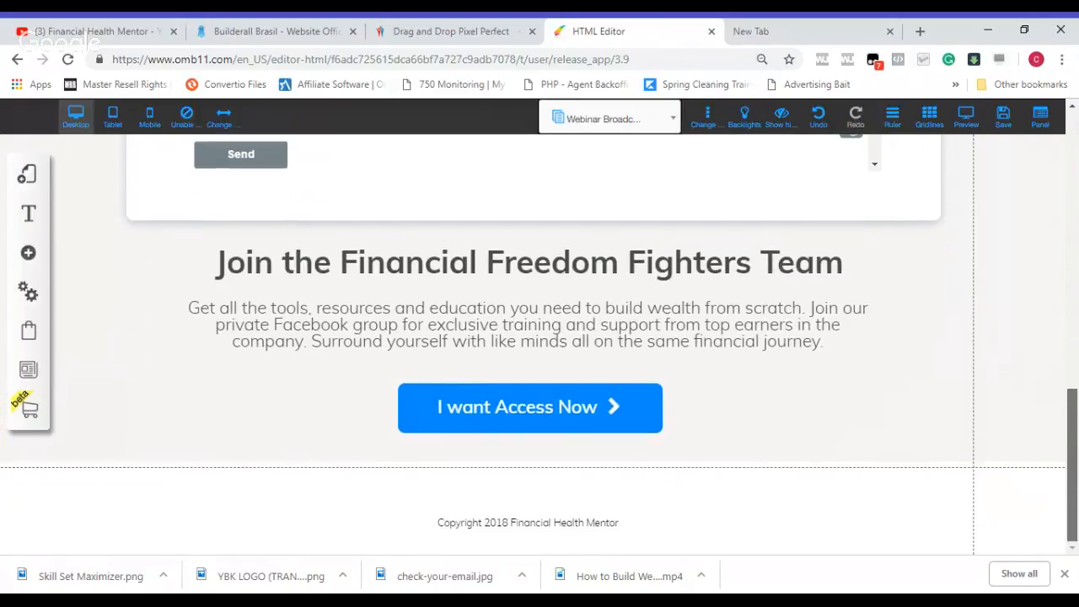
pyautogui.scroll(5, 964, 273)
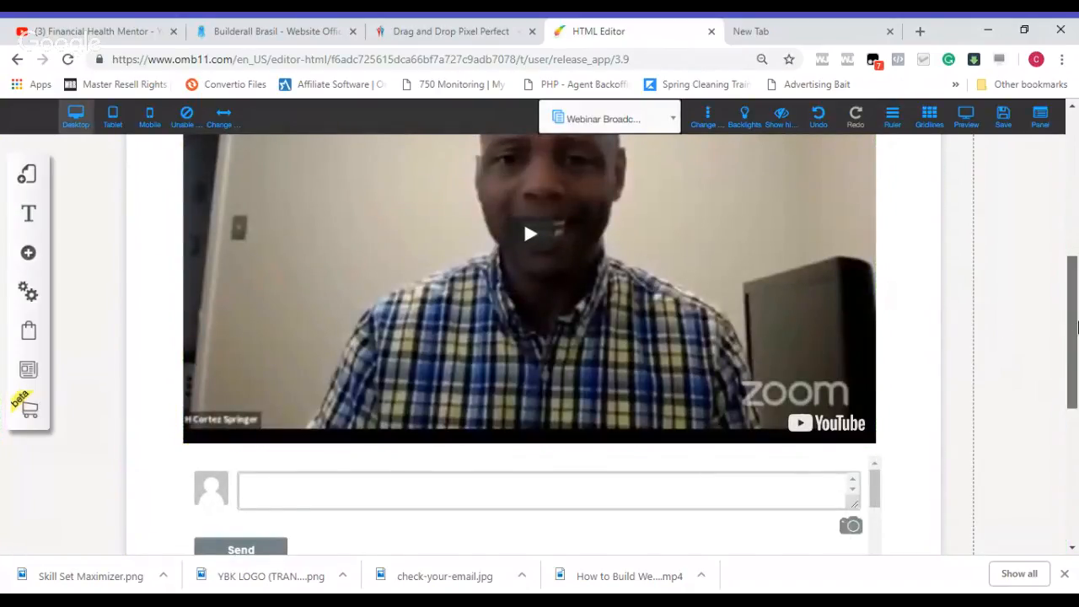
pyautogui.scroll(-5, 1077, 329)
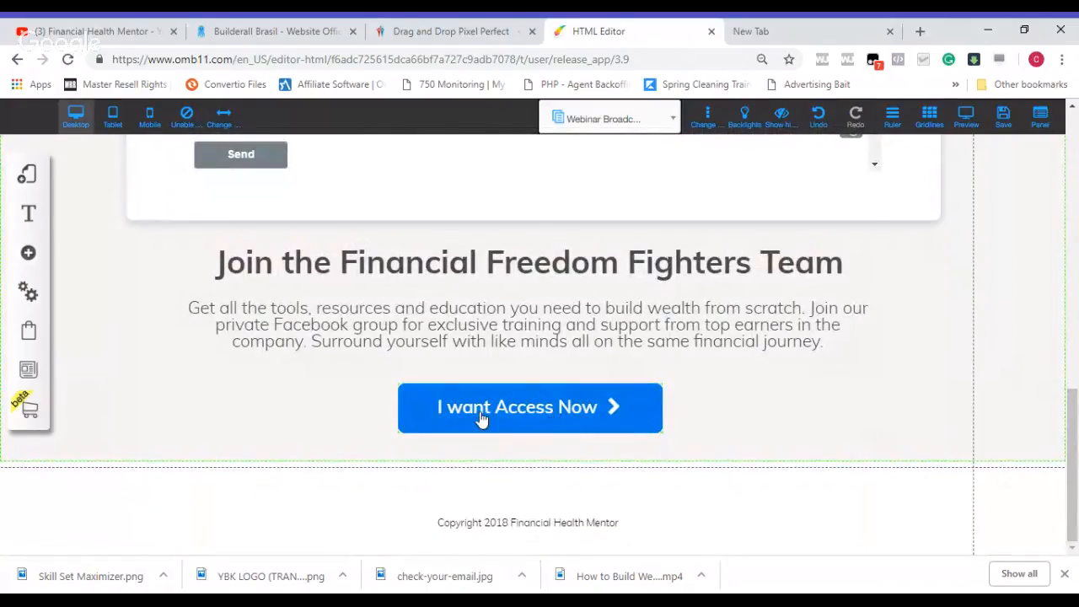
pyautogui.click(545, 411)
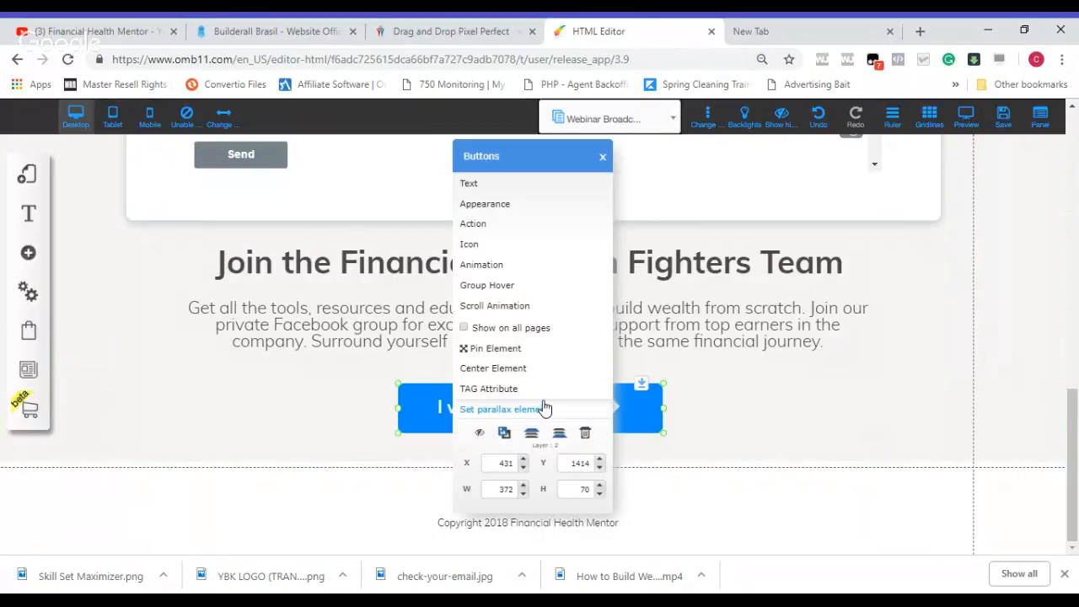
pyautogui.click(537, 226)
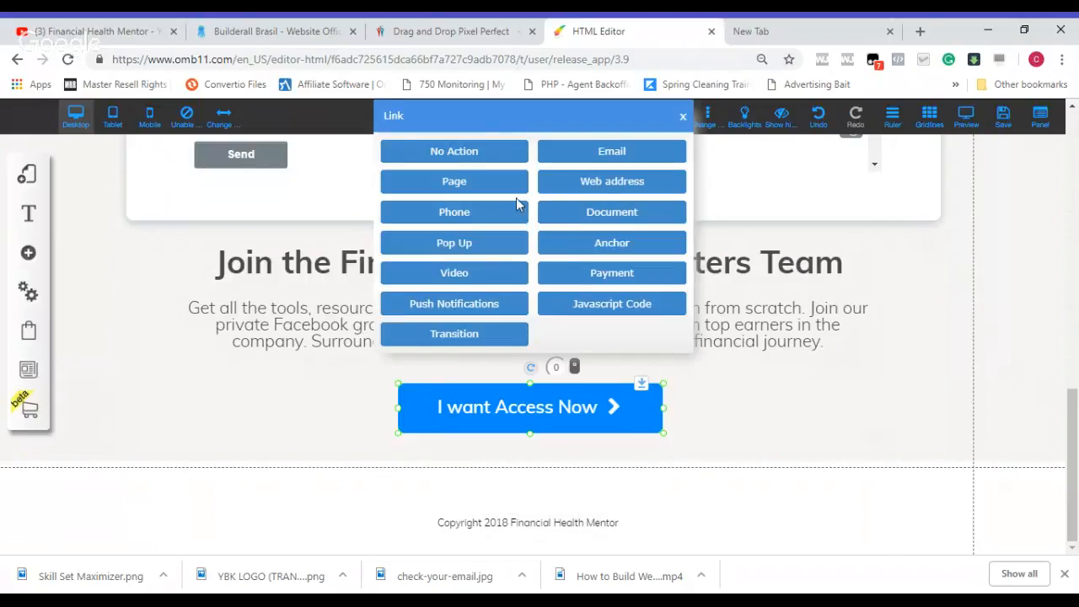
pyautogui.click(628, 185)
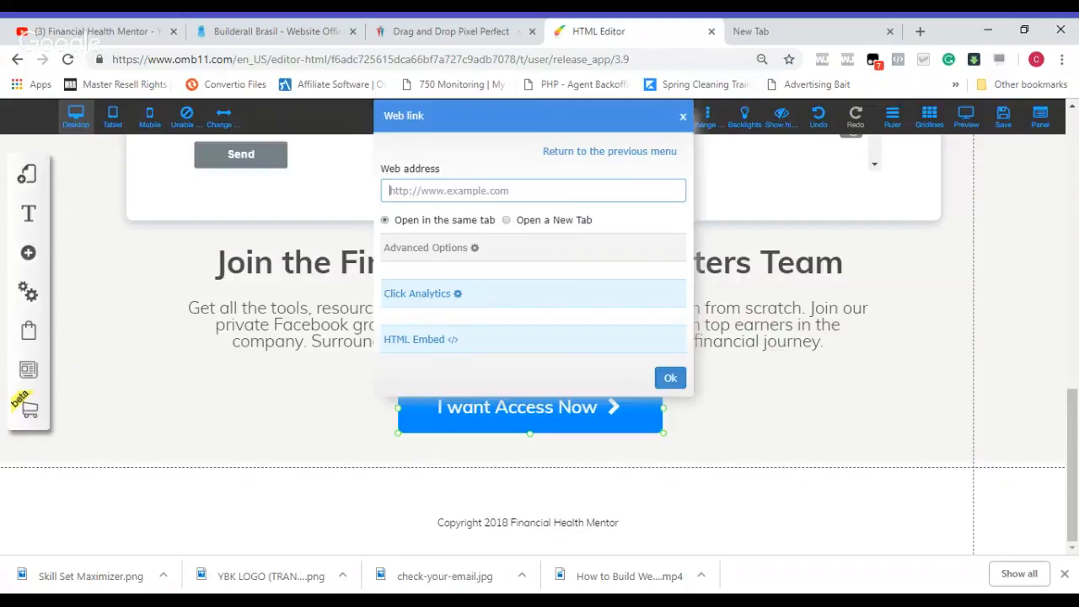
pyautogui.hotkey('ctrl', 'a')
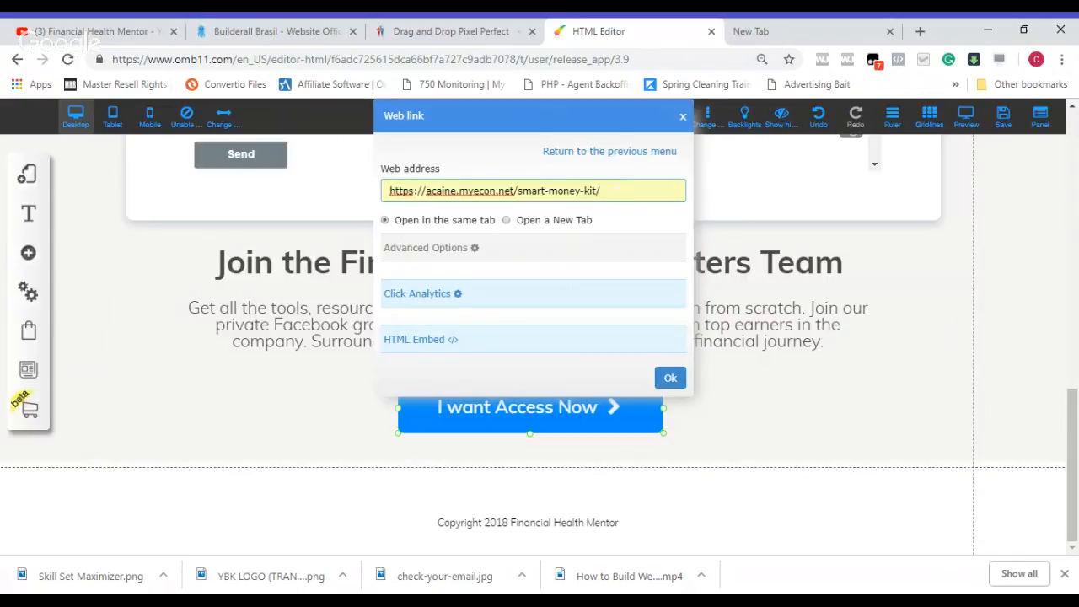
# Step: Replace the link's "smart-money-kit/" ending with "join-now", make it open in a new tab, and apply the button's link
pyautogui.press('BackSpace')
pyautogui.press('BackSpace')
pyautogui.press('BackSpace')
pyautogui.press('BackSpace')
pyautogui.press('BackSpace')
pyautogui.press('BackSpace')
pyautogui.press('BackSpace')
pyautogui.press('BackSpace')
pyautogui.press('BackSpace')
pyautogui.press('BackSpace')
pyautogui.press('BackSpace')
pyautogui.press('BackSpace')
pyautogui.press('BackSpace')
pyautogui.press('BackSpace')
pyautogui.press('BackSpace')
pyautogui.press('BackSpace')
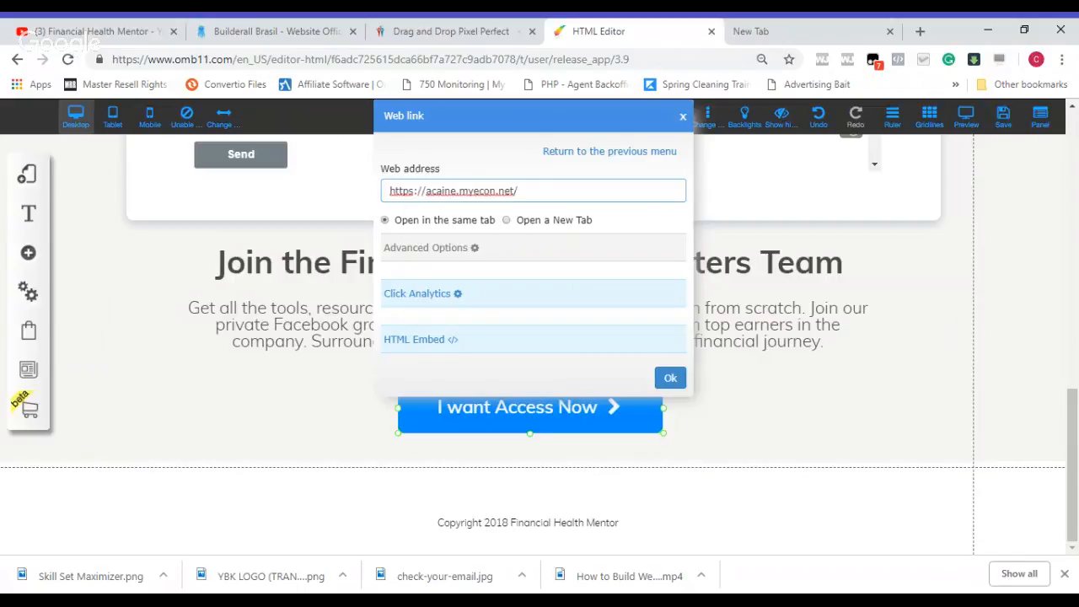
pyautogui.write('join-now')
pyautogui.click(506, 220)
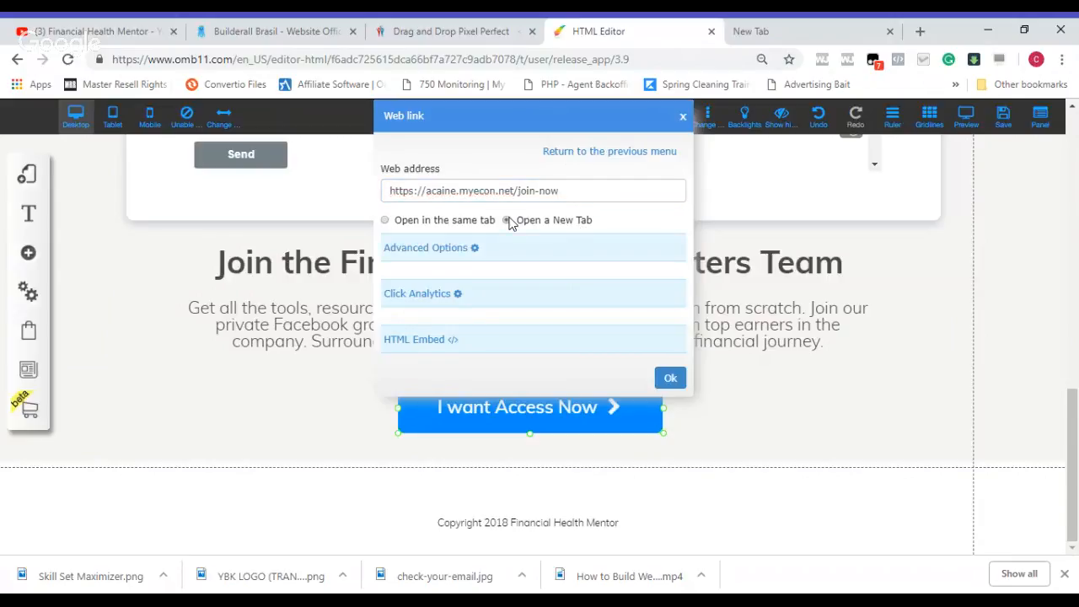
pyautogui.click(670, 379)
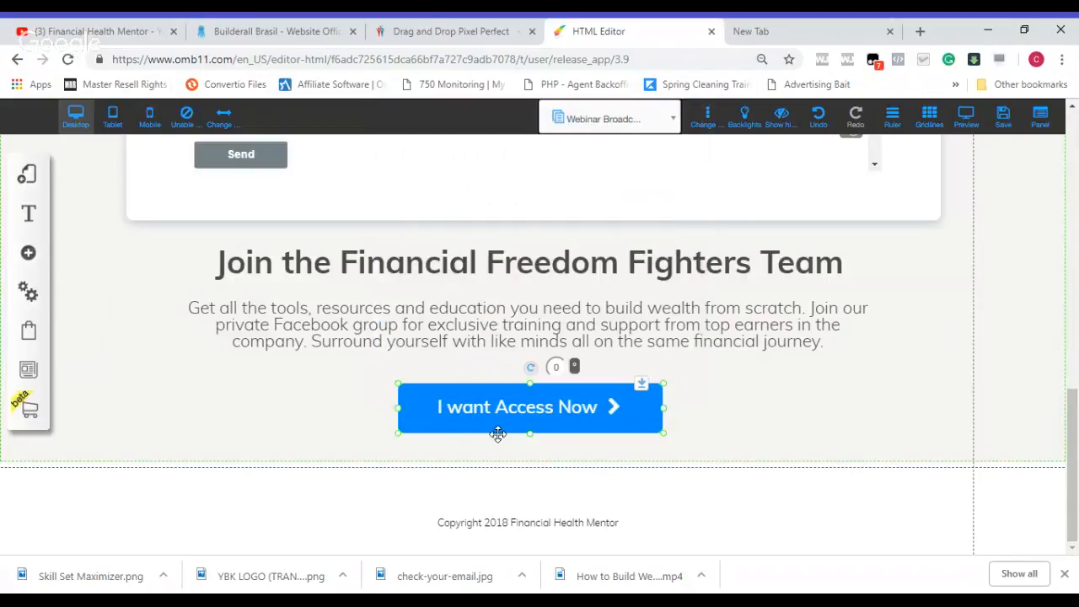
pyautogui.click(736, 395)
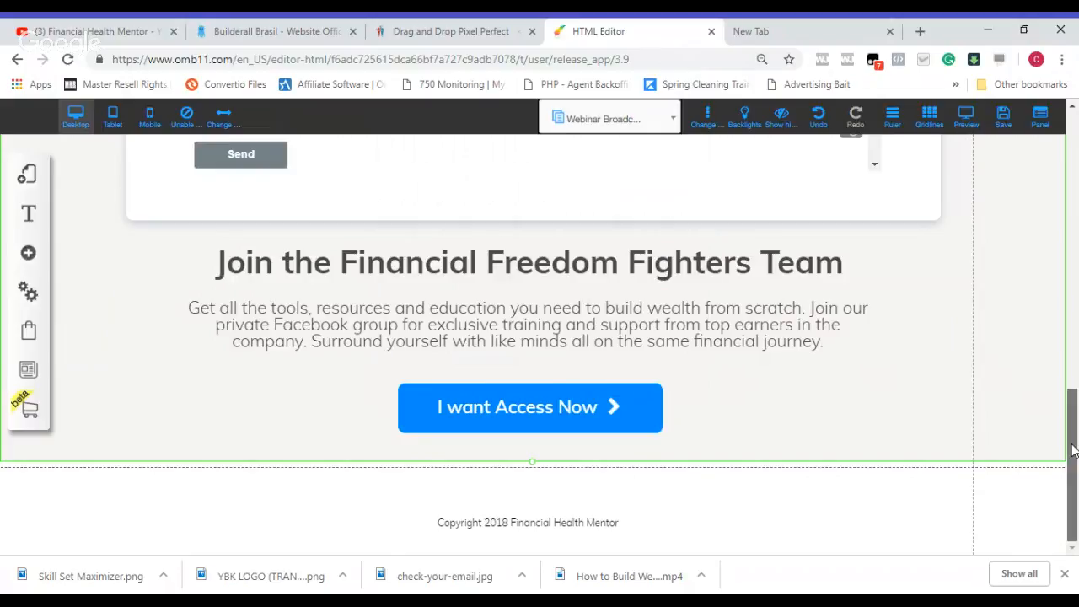
pyautogui.scroll(1, 1072, 429)
pyautogui.scroll(-1, 1073, 426)
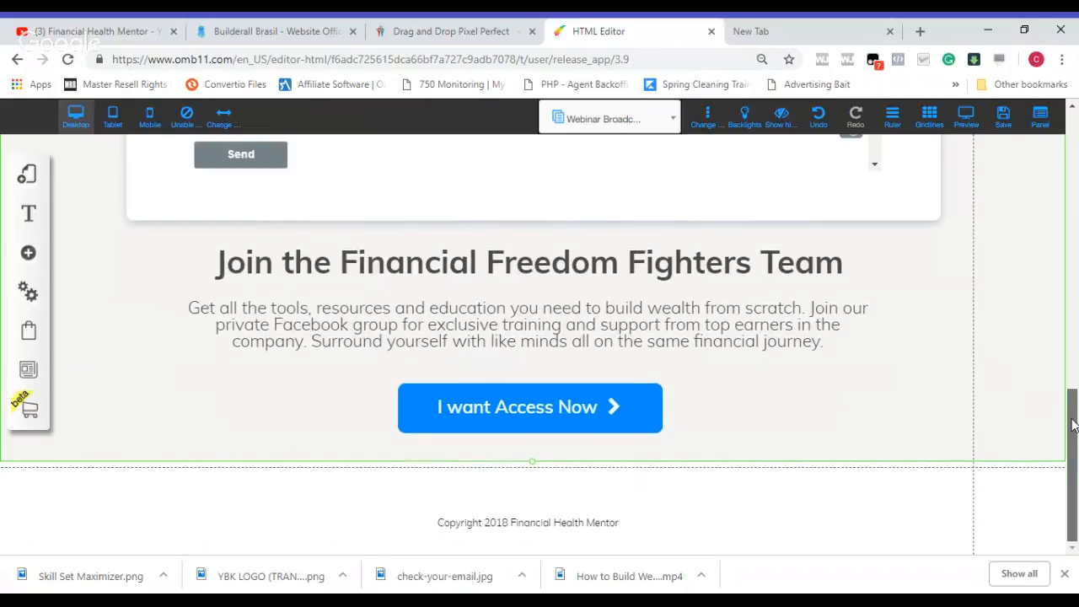
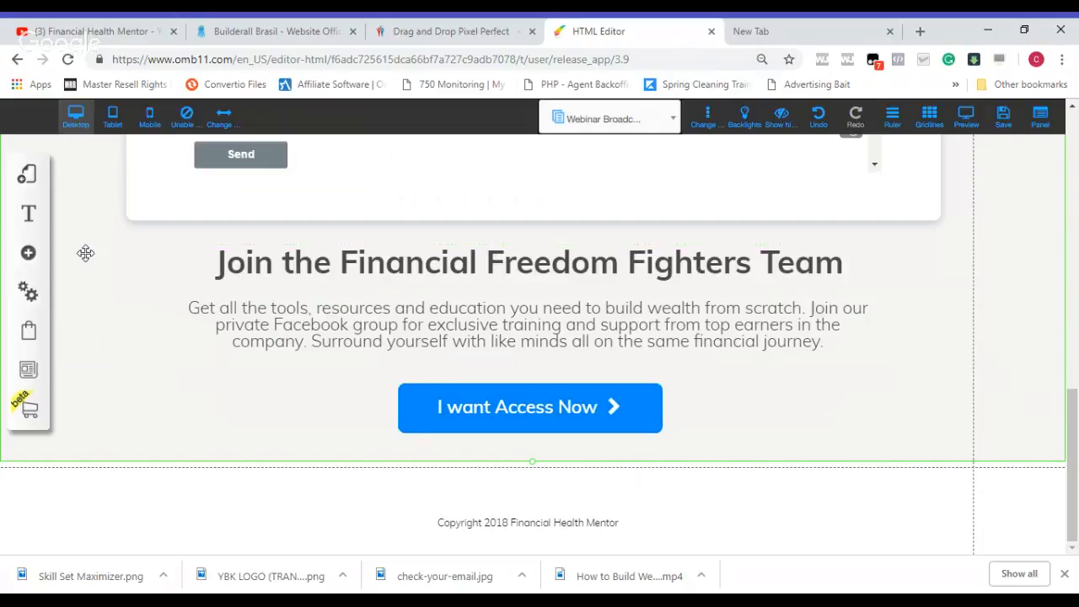
# Step: Add a plain blue rectangular box from the simple boxes to the page
pyautogui.click(29, 257)
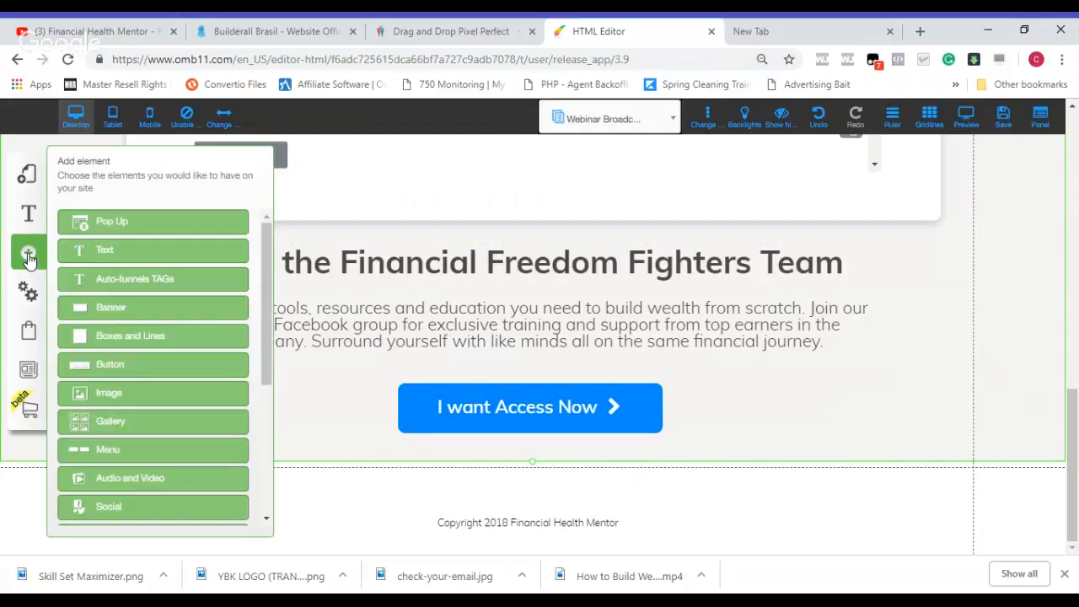
pyautogui.click(105, 342)
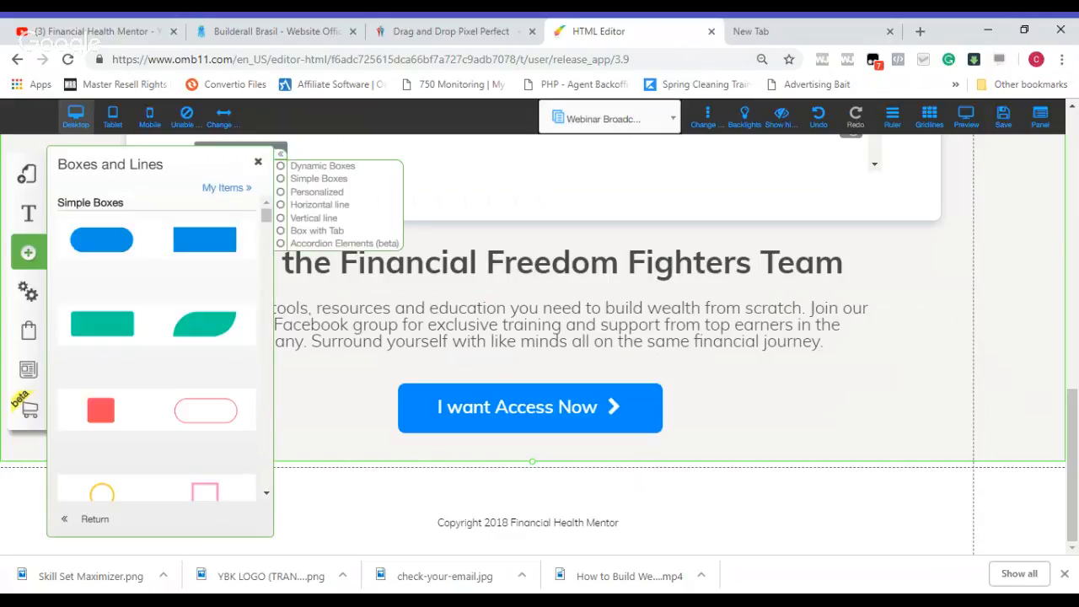
pyautogui.click(213, 246)
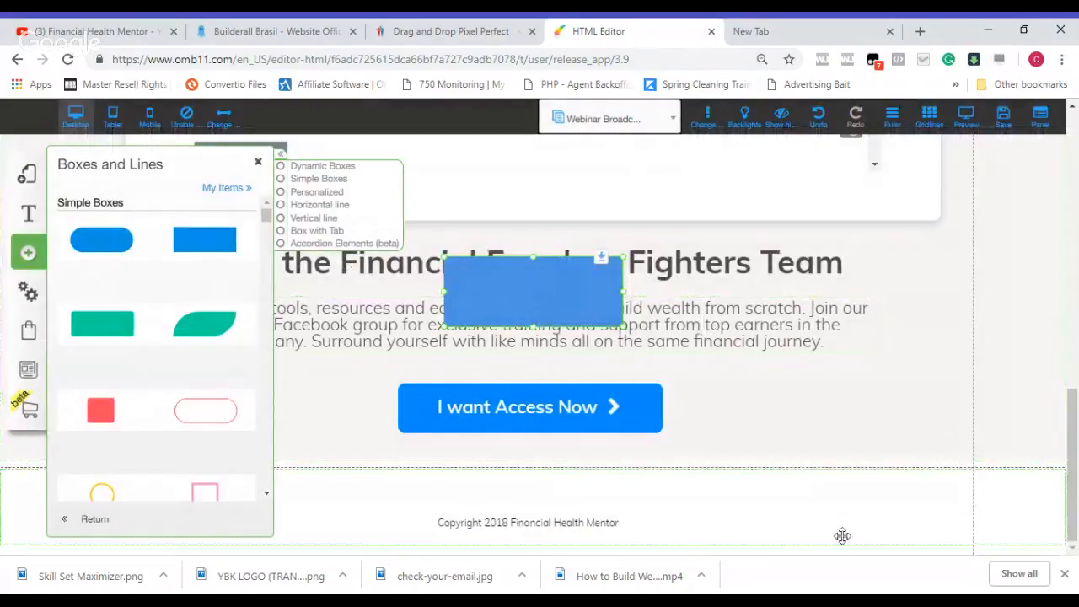
# Step: Move the copyright footer further down to open up empty space below the call-to-action section
pyautogui.click(827, 511)
pyautogui.press('Delete')
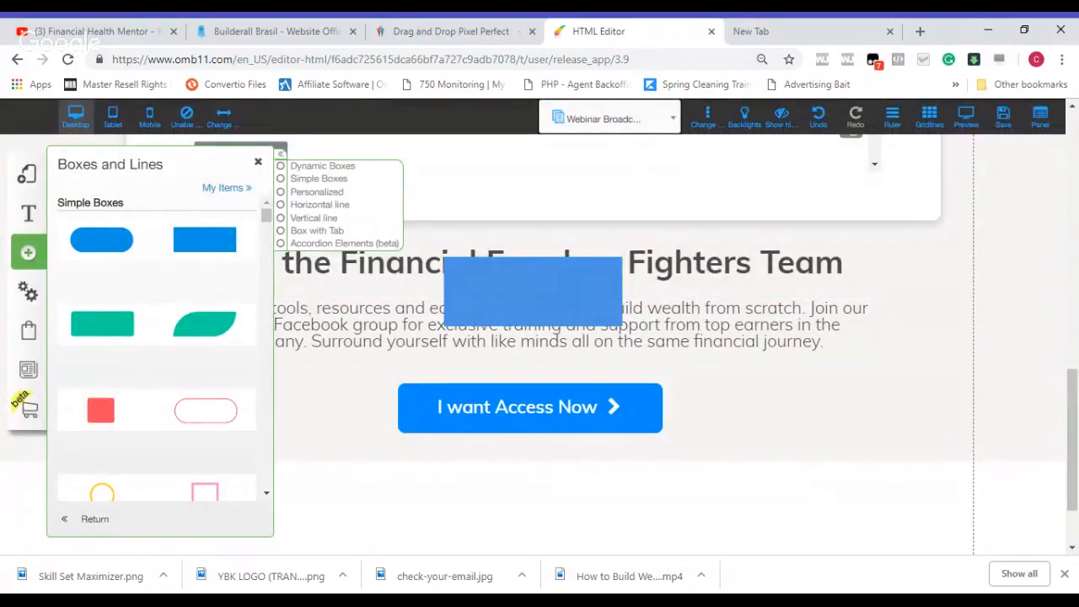
pyautogui.scroll(-1, 743, 525)
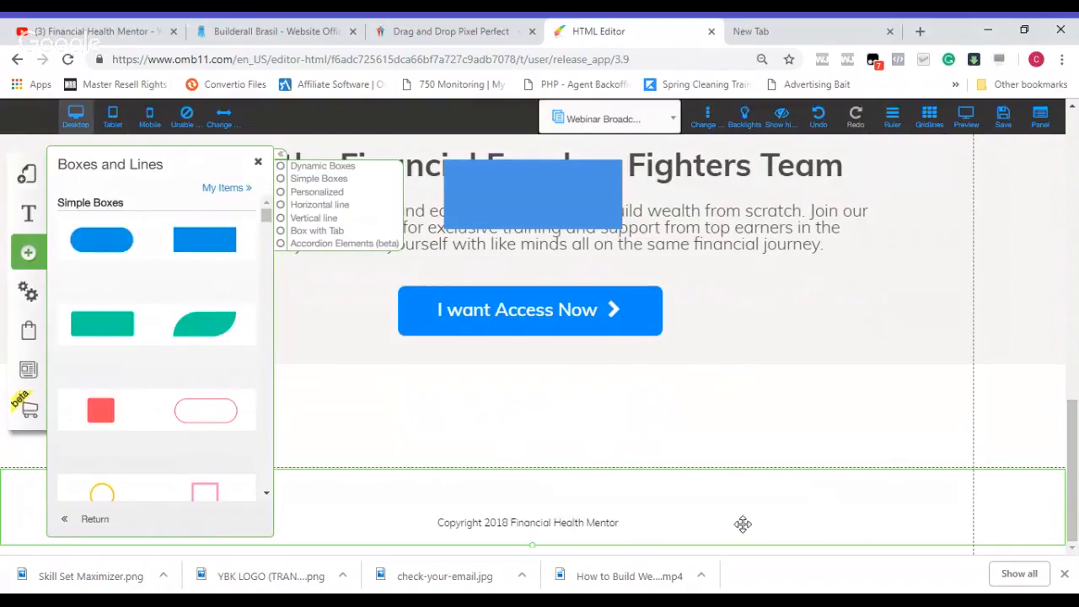
pyautogui.press('Delete')
pyautogui.moveTo(1071, 429); pyautogui.dragTo(1077, 520)
pyautogui.press('Delete')
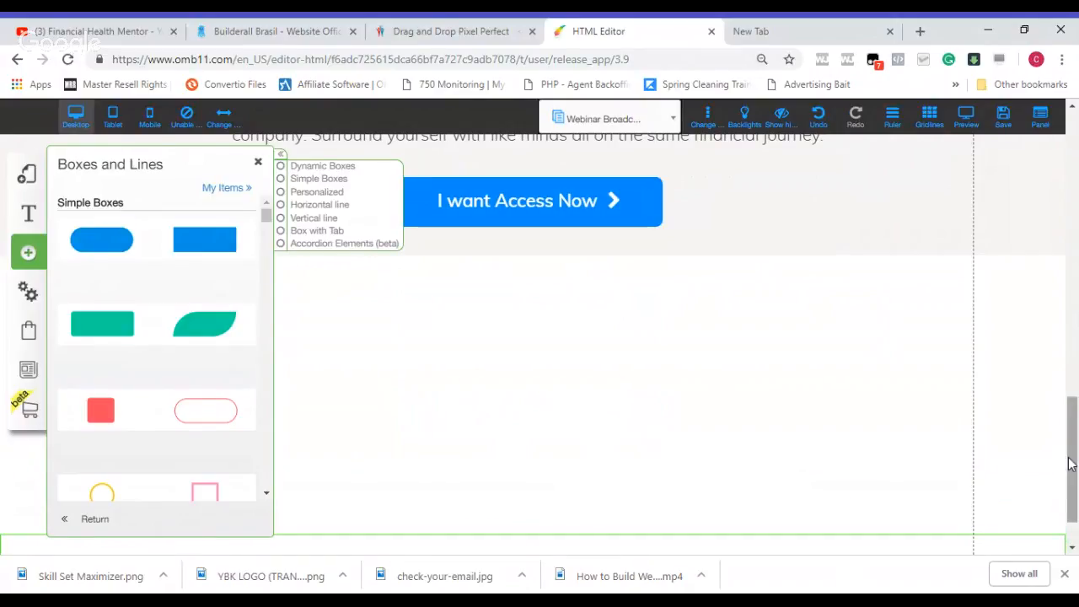
pyautogui.scroll(-1, 1071, 464)
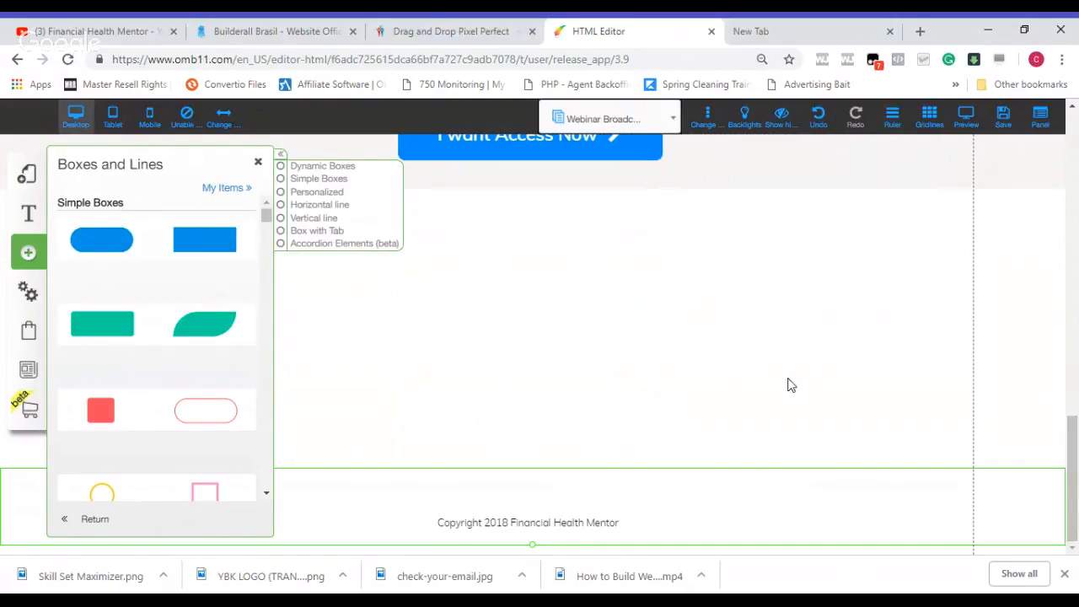
# Step: Place the blue box just below the "I want Access Now" button and stretch it across the full page width
pyautogui.moveTo(1071, 479); pyautogui.dragTo(1071, 381)
pyautogui.moveTo(626, 345); pyautogui.dragTo(574, 289)
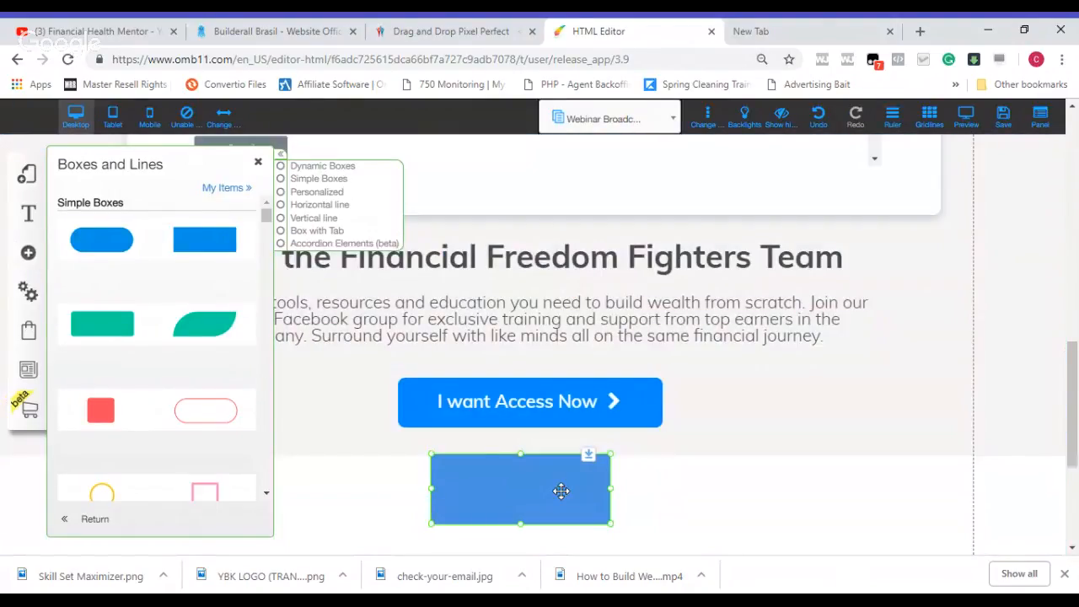
pyautogui.click(562, 492)
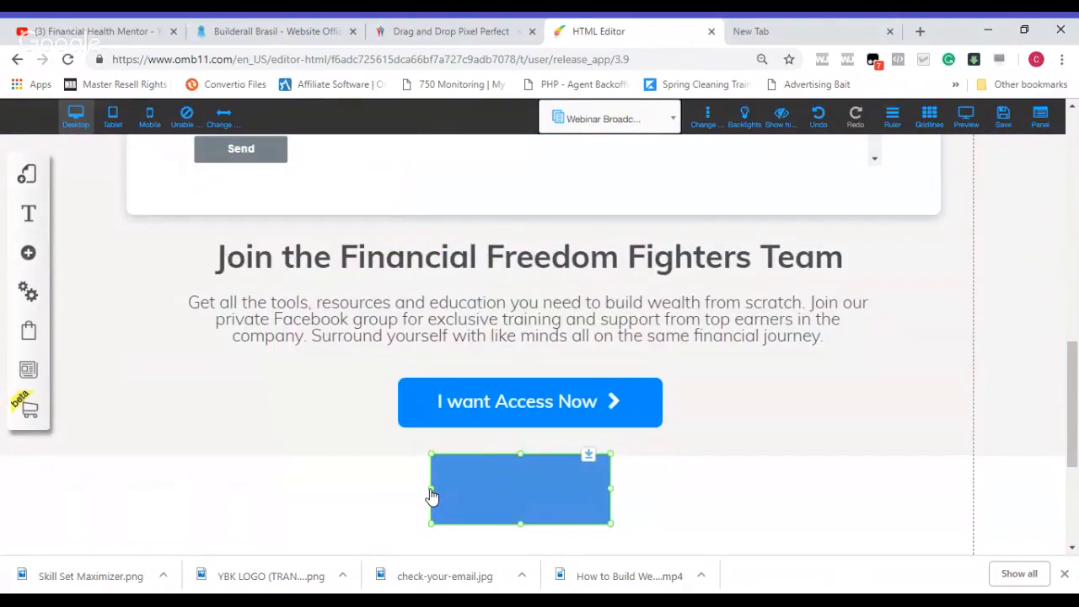
pyautogui.moveTo(431, 489); pyautogui.dragTo(0, 490)
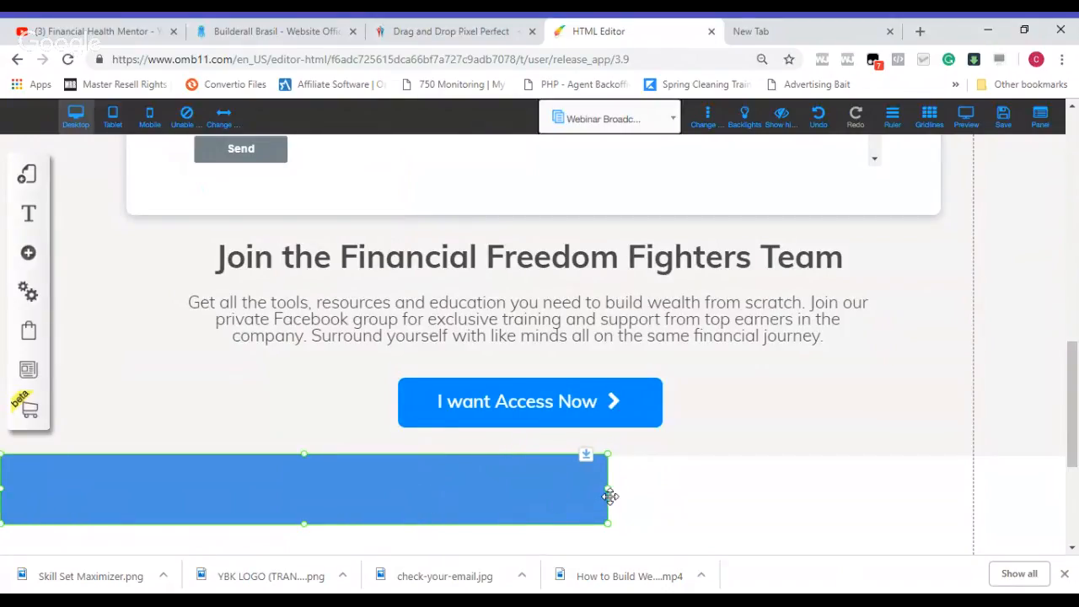
pyautogui.moveTo(609, 497); pyautogui.dragTo(1066, 497)
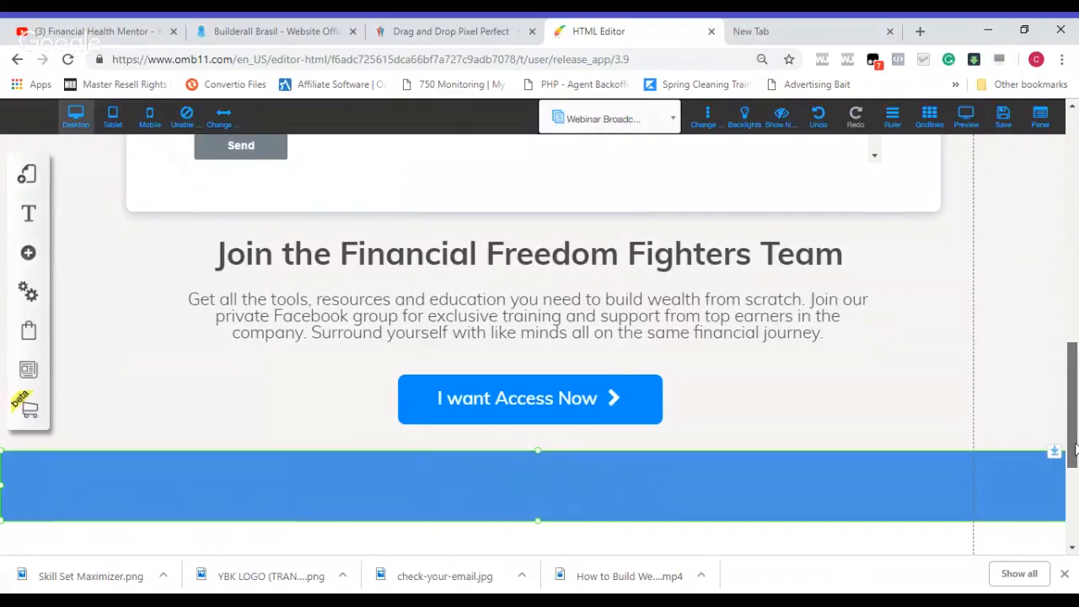
# Step: Extend the blue band's lower edge downward to make it a tall section above the footer
pyautogui.scroll(-1, 1074, 450)
pyautogui.scroll(-1, 1074, 449)
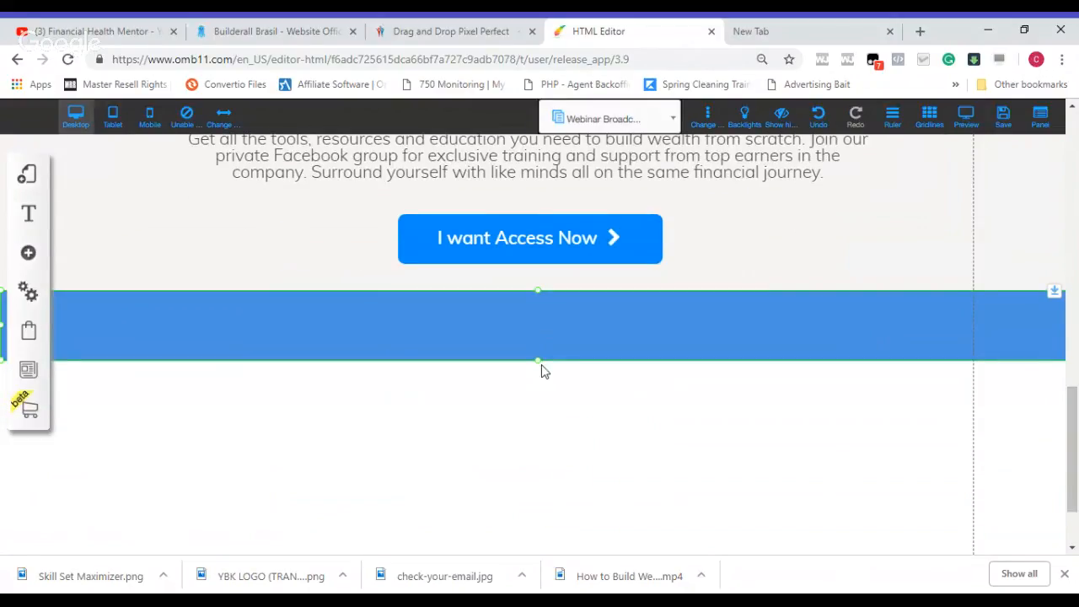
pyautogui.moveTo(540, 357)
pyautogui.mouseDown()
pyautogui.moveTo(538, 376)
pyautogui.moveTo(535, 359)
pyautogui.mouseUp()
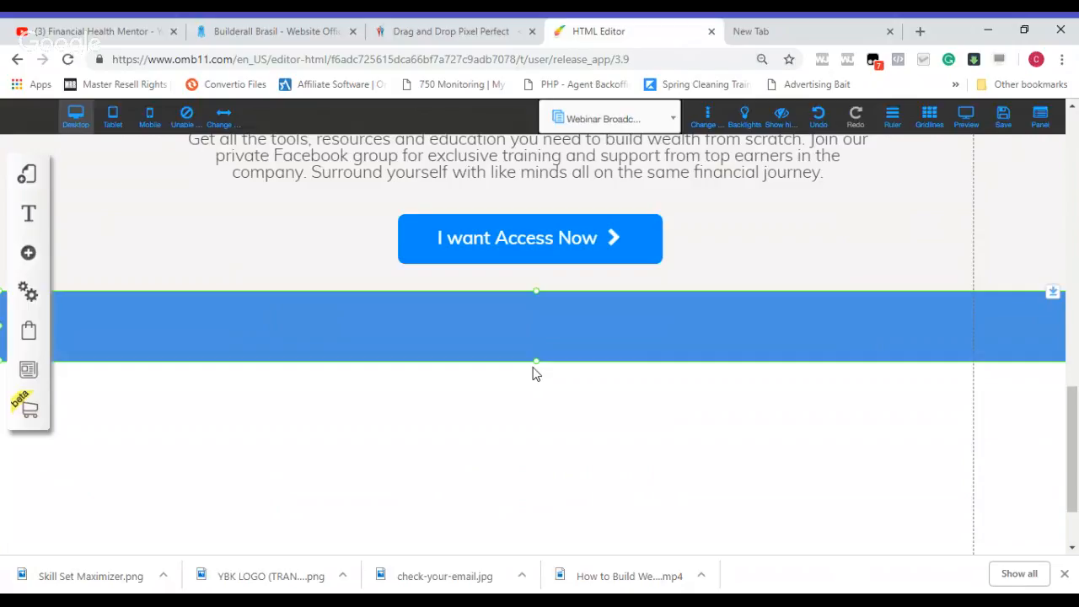
pyautogui.moveTo(537, 363); pyautogui.dragTo(537, 549)
# Step: Shift the copyright footer slightly lower and extend the blue band down to meet the footer's upper edge
pyautogui.scroll(-2, 1078, 445)
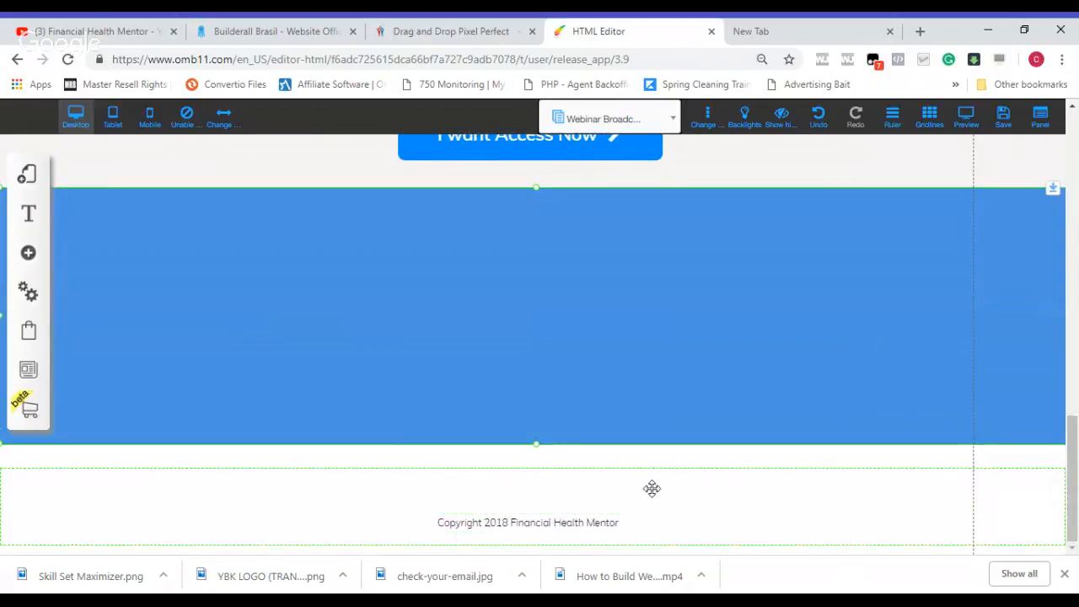
pyautogui.moveTo(652, 488); pyautogui.dragTo(655, 542)
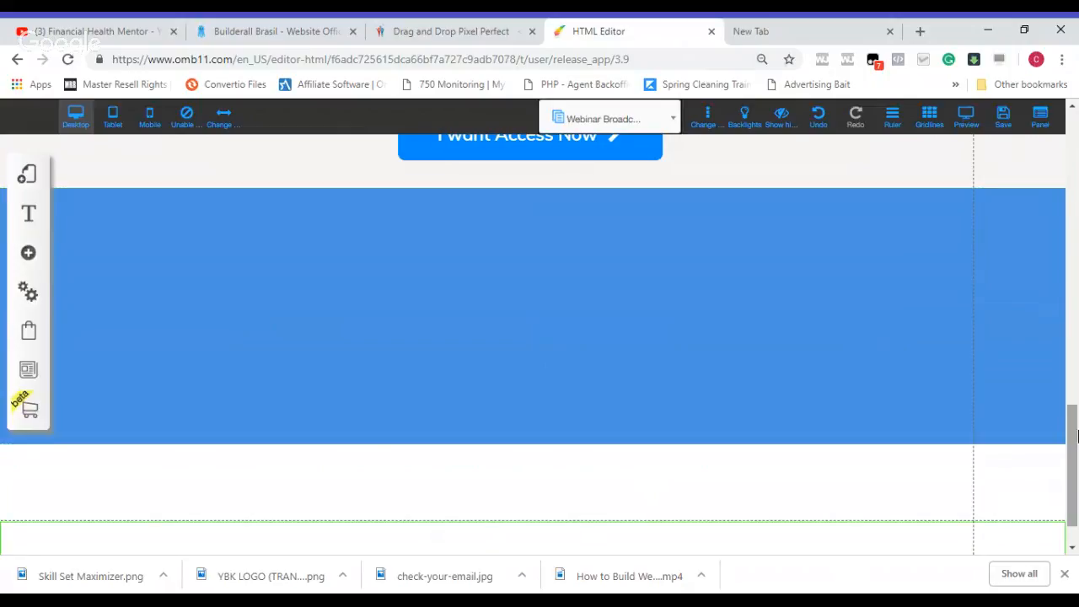
pyautogui.scroll(-1, 1076, 434)
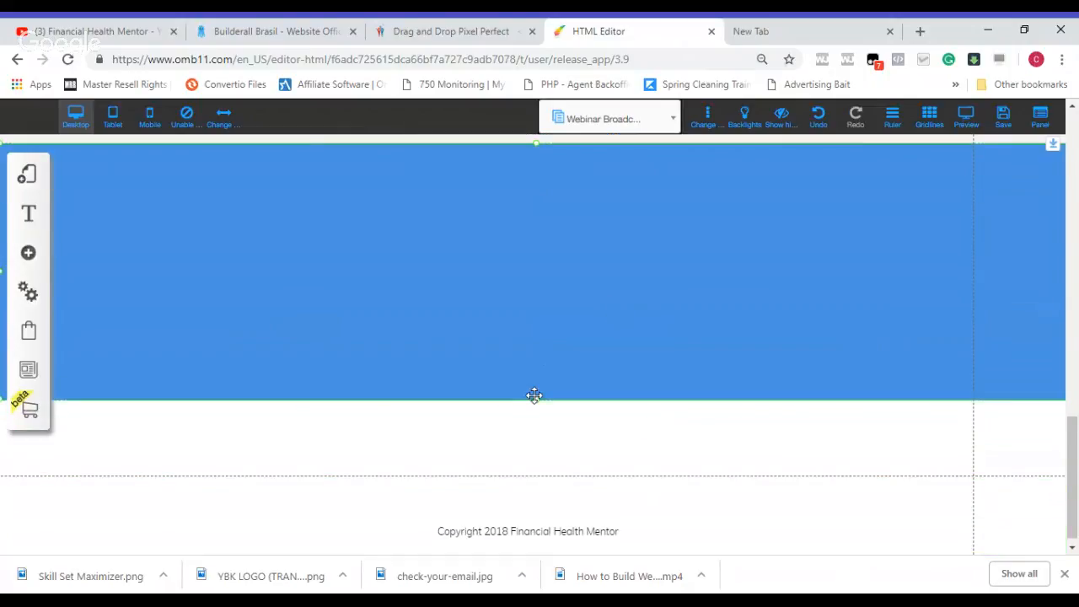
pyautogui.moveTo(536, 401); pyautogui.dragTo(536, 485)
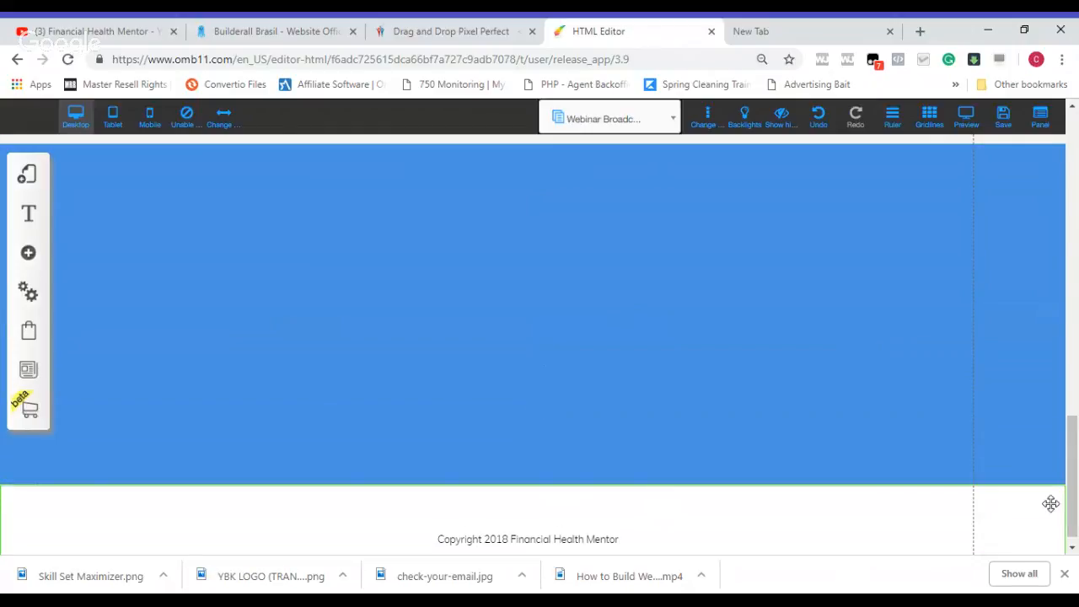
# Step: Add a Title XL text element near the upper part of the blue band
pyautogui.scroll(3, 1077, 499)
pyautogui.scroll(-1, 1077, 500)
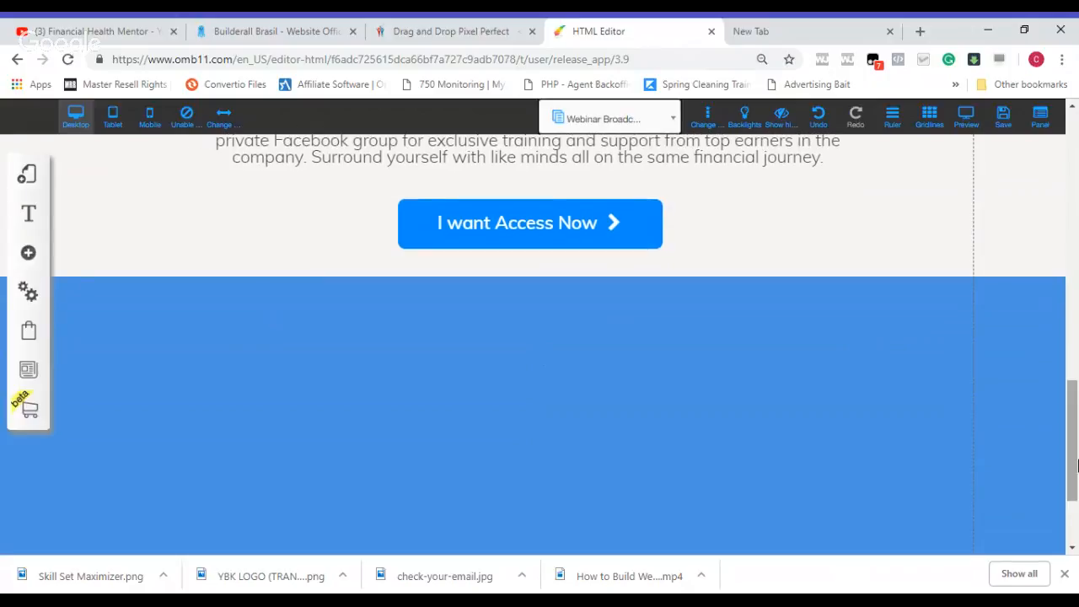
pyautogui.click(29, 216)
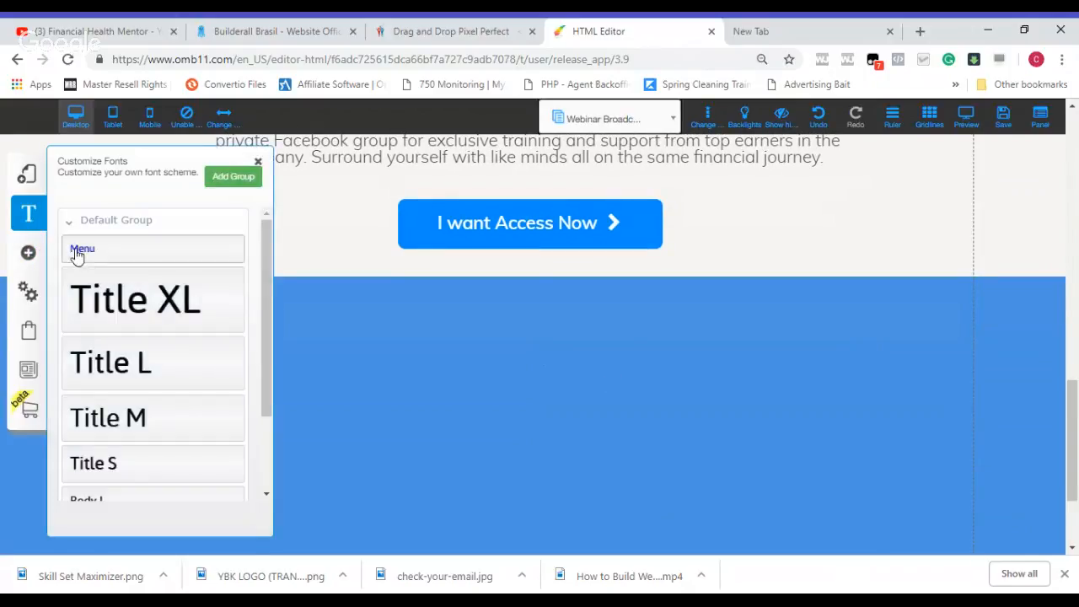
pyautogui.click(27, 267)
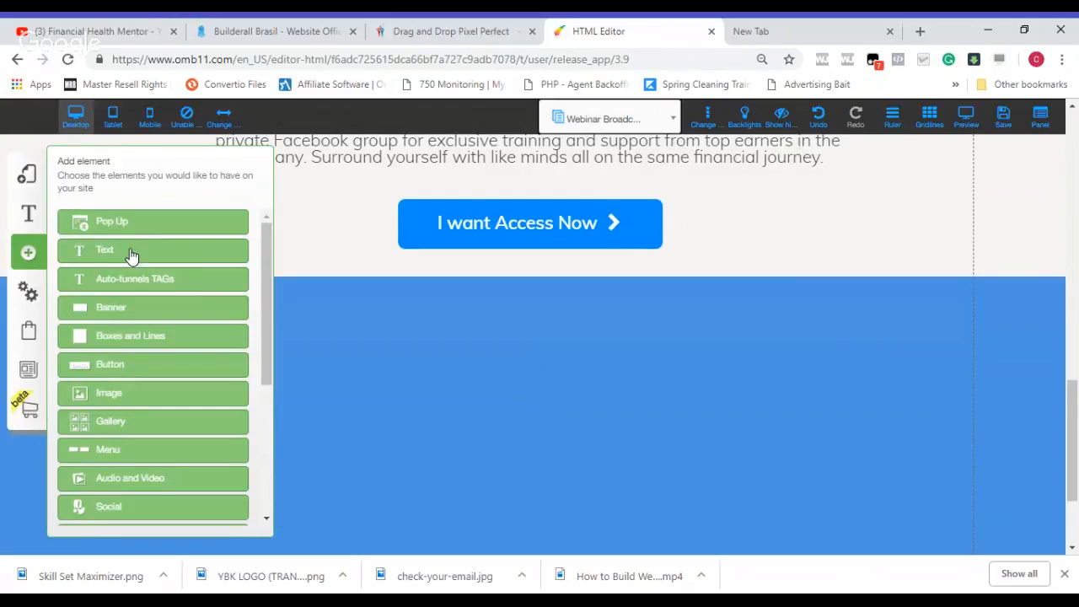
pyautogui.click(131, 251)
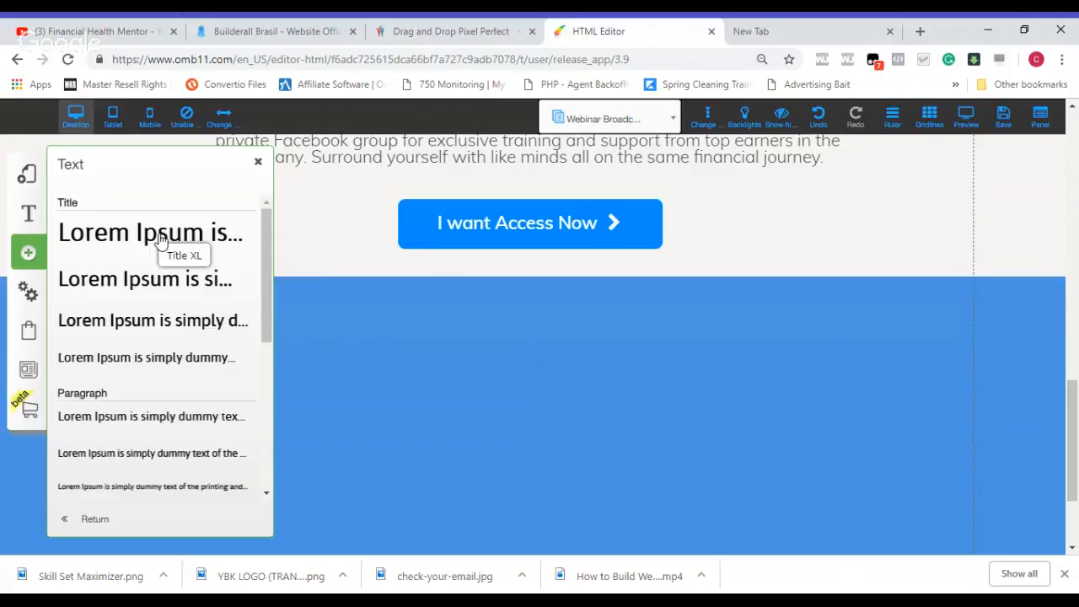
pyautogui.click(160, 239)
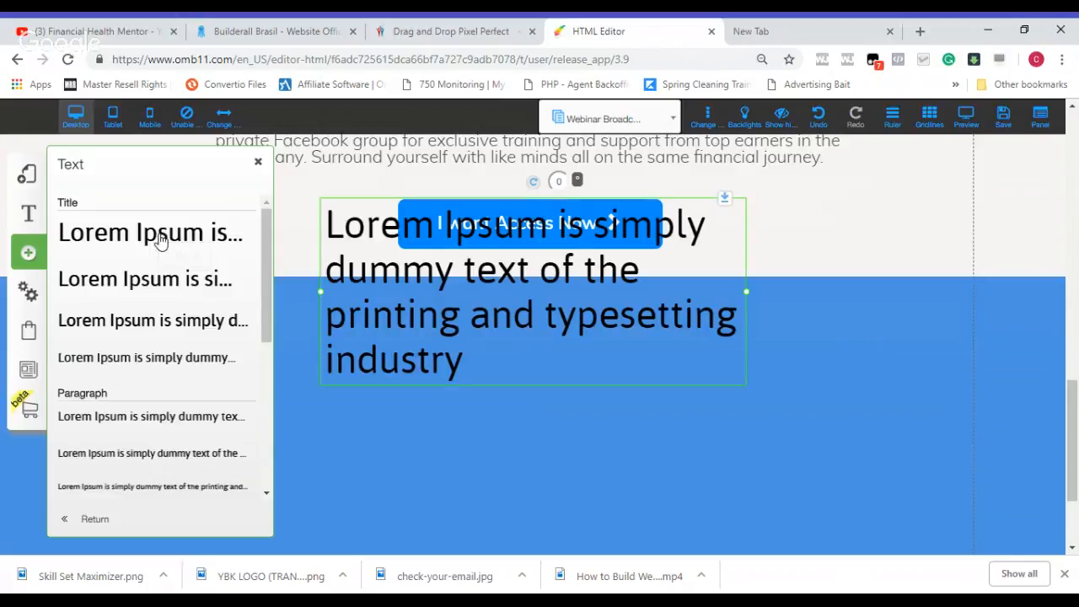
# Step: Replace the new title's placeholder text with "F.A.Q" and leave text editing
pyautogui.doubleClick(391, 301)
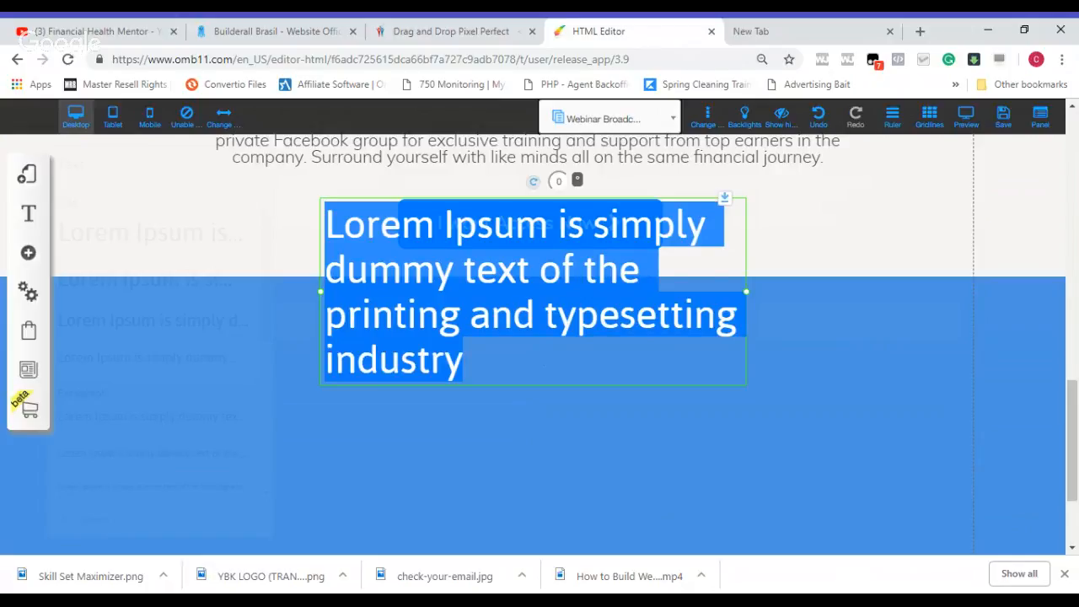
pyautogui.write('F.')
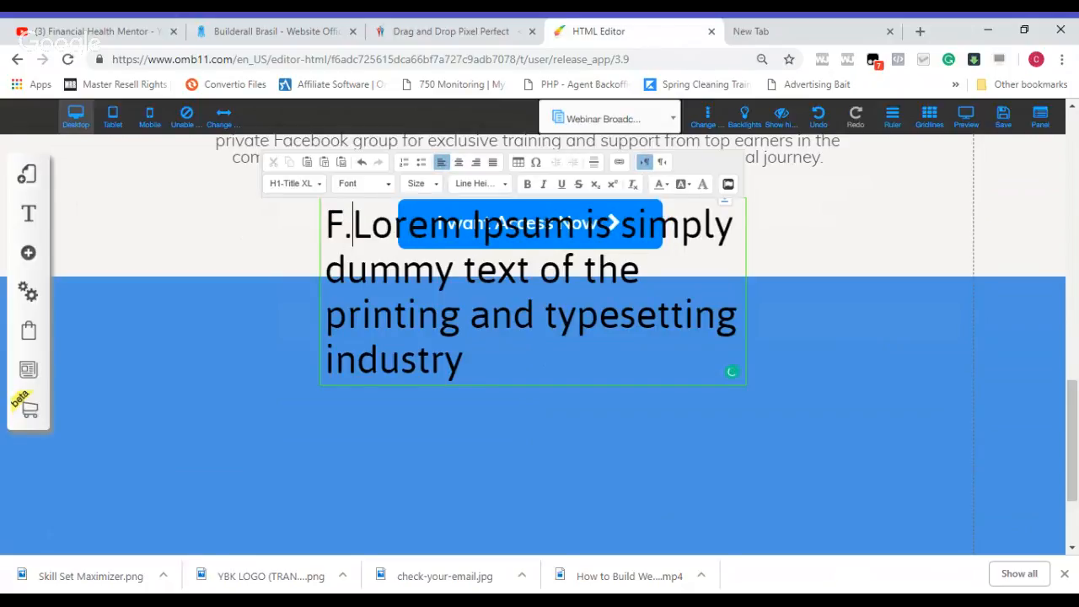
pyautogui.write('A.Q')
pyautogui.press('Delete')
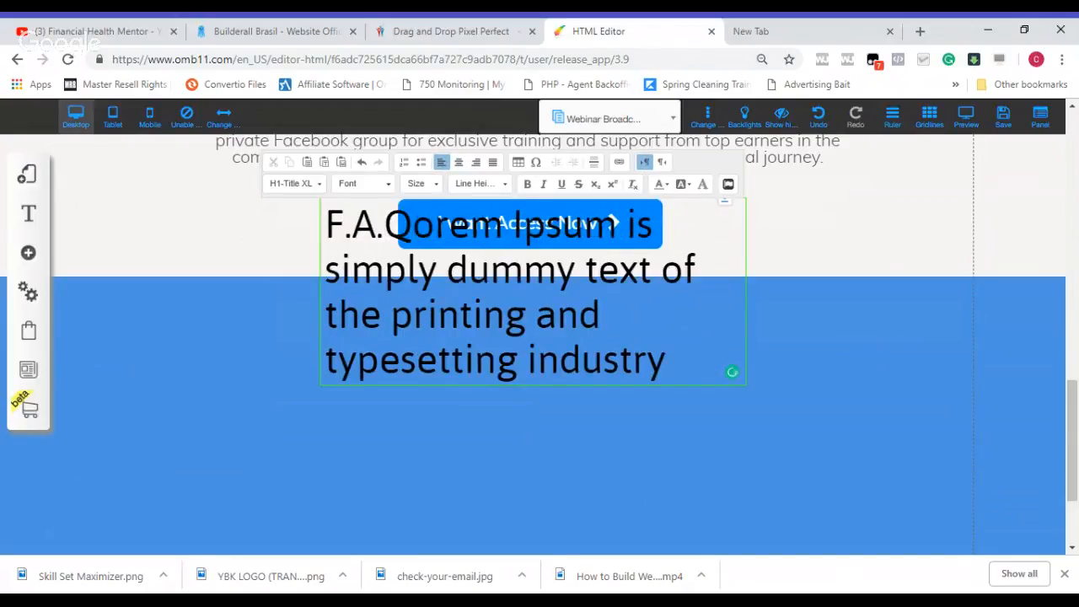
pyautogui.press('Delete')
pyautogui.press('Delete')
pyautogui.press('Delete')
pyautogui.press('Delete')
pyautogui.press('Delete')
pyautogui.press('Delete')
pyautogui.press('Delete')
pyautogui.press('Delete')
pyautogui.press('Delete')
pyautogui.press('Delete')
pyautogui.press('Delete')
pyautogui.press('Delete')
pyautogui.press('Delete')
pyautogui.press('Delete')
pyautogui.press('Delete')
pyautogui.press('Delete')
pyautogui.press('Delete')
pyautogui.press('Delete')
pyautogui.press('Delete')
pyautogui.press('Delete')
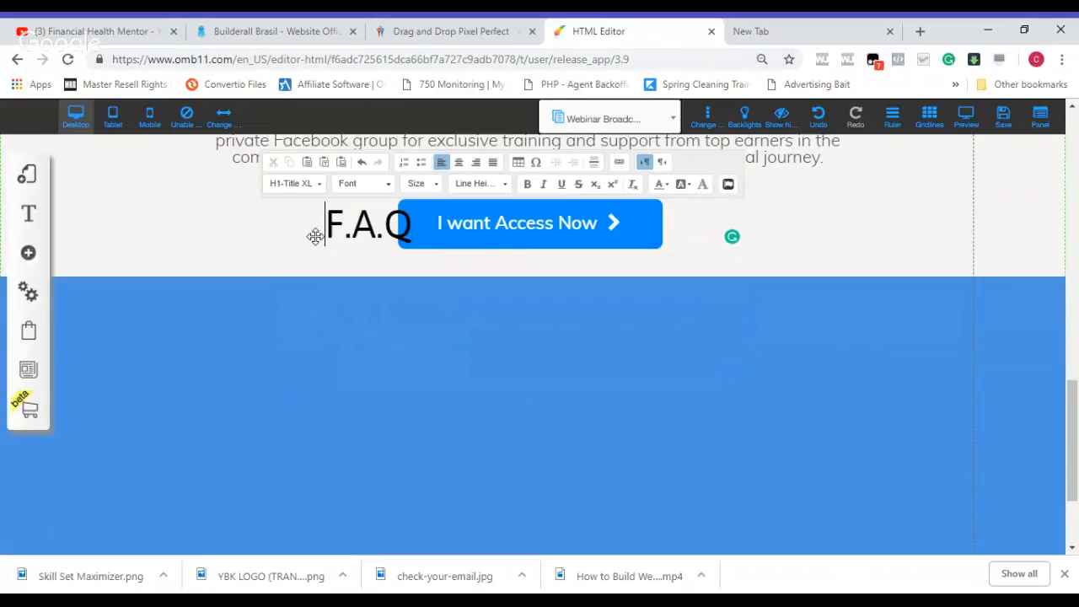
pyautogui.click(345, 240)
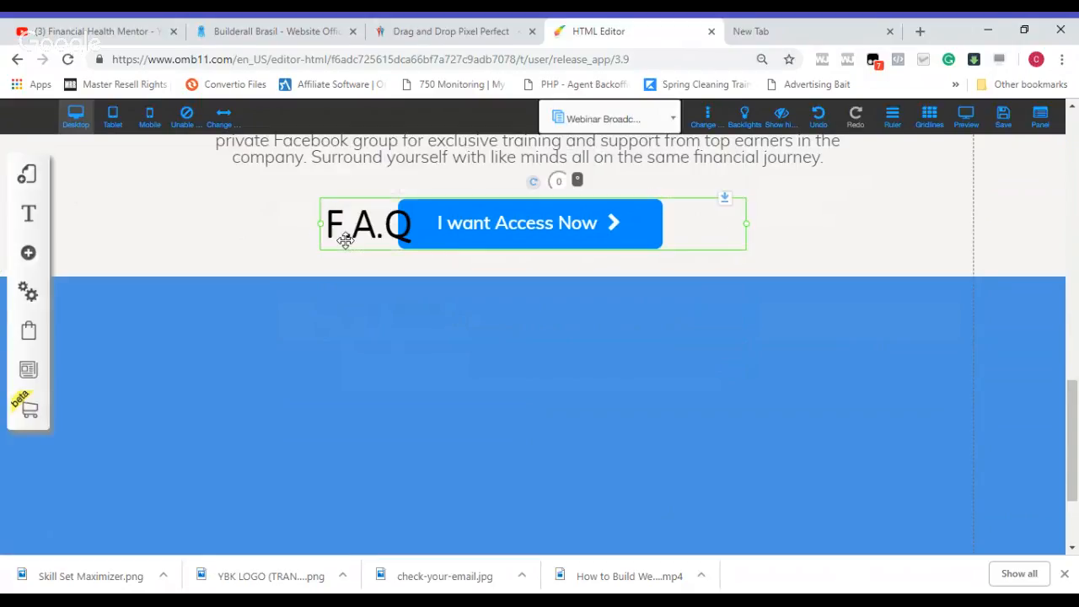
# Step: Move the "F.A.Q" title into the upper part of the blue band and center its text
pyautogui.moveTo(345, 241); pyautogui.dragTo(385, 322)
pyautogui.doubleClick(384, 321)
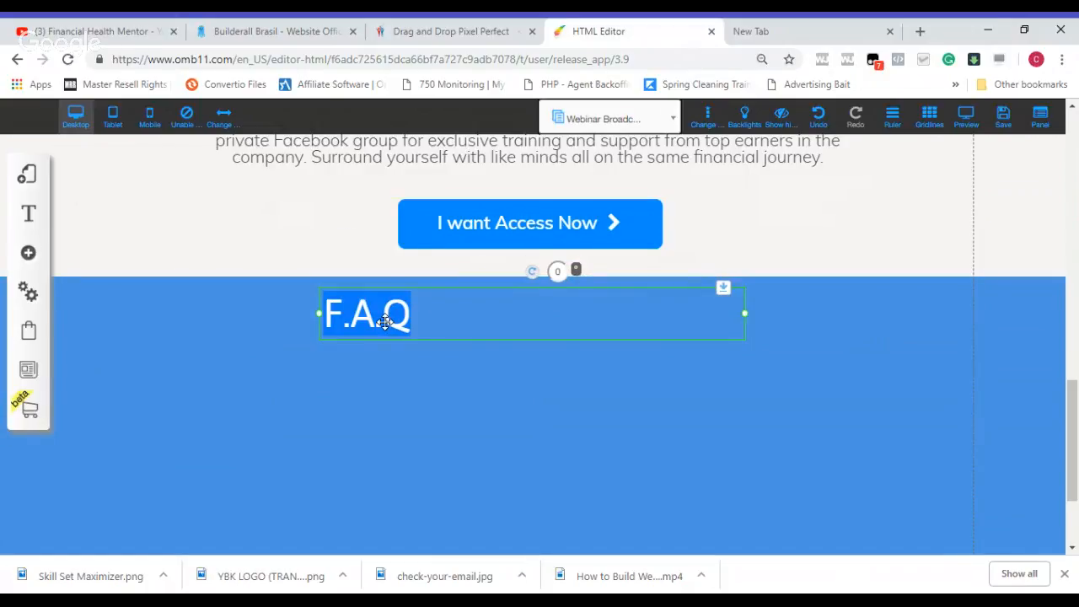
pyautogui.click(384, 321)
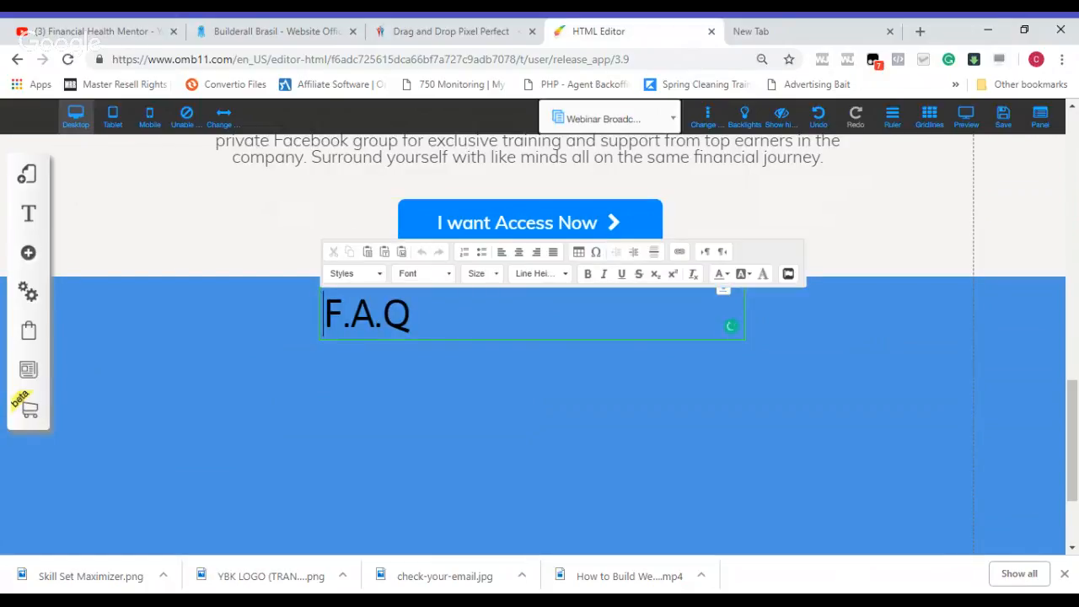
pyautogui.tripleClick(388, 323)
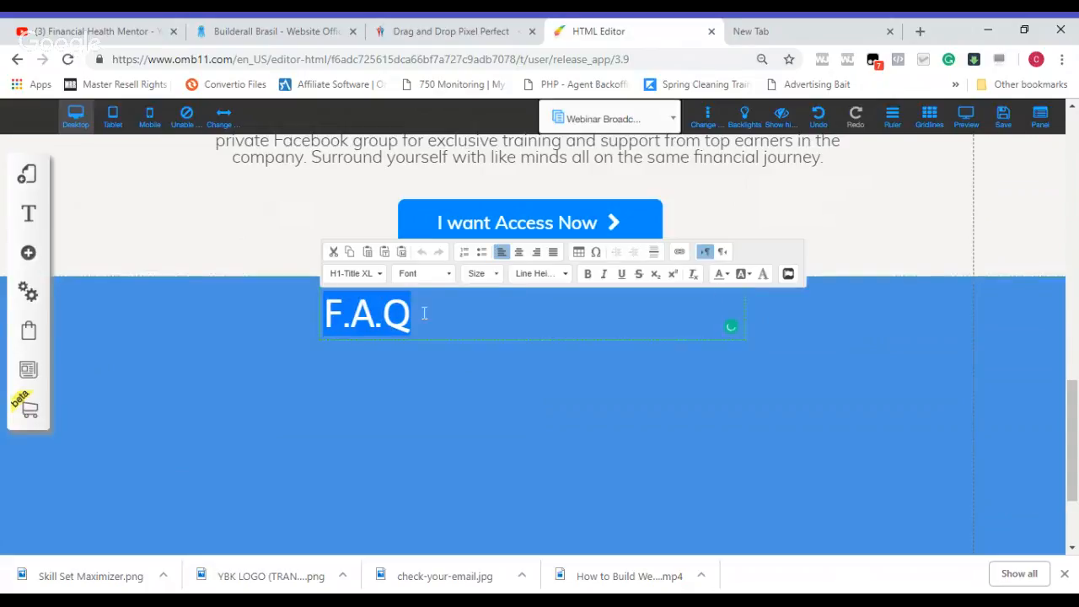
pyautogui.click(519, 253)
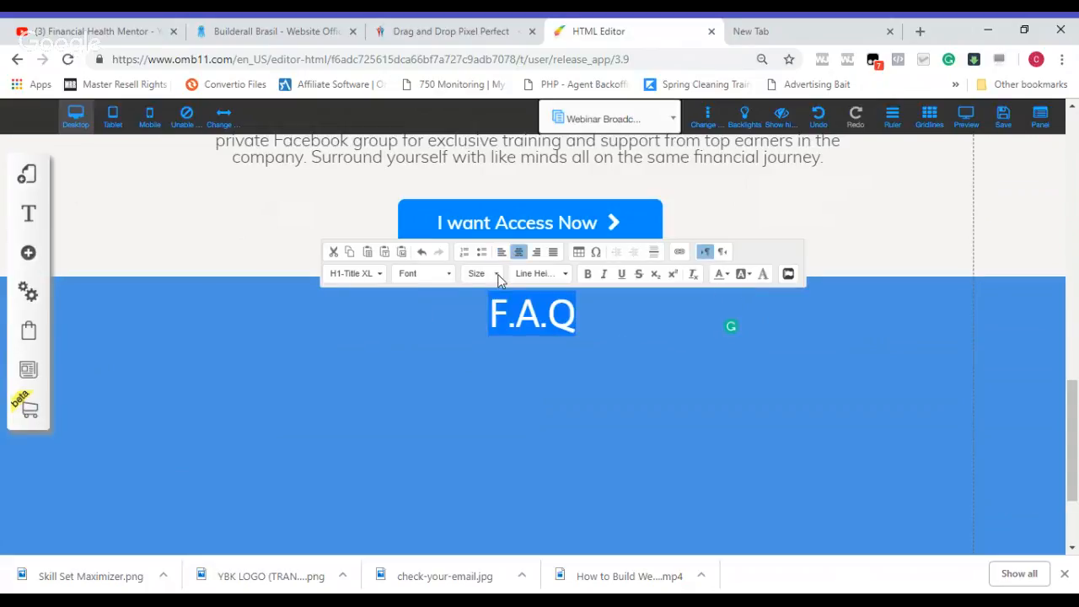
# Step: Set the "F.A.Q" title's font size to 200
pyautogui.click(498, 277)
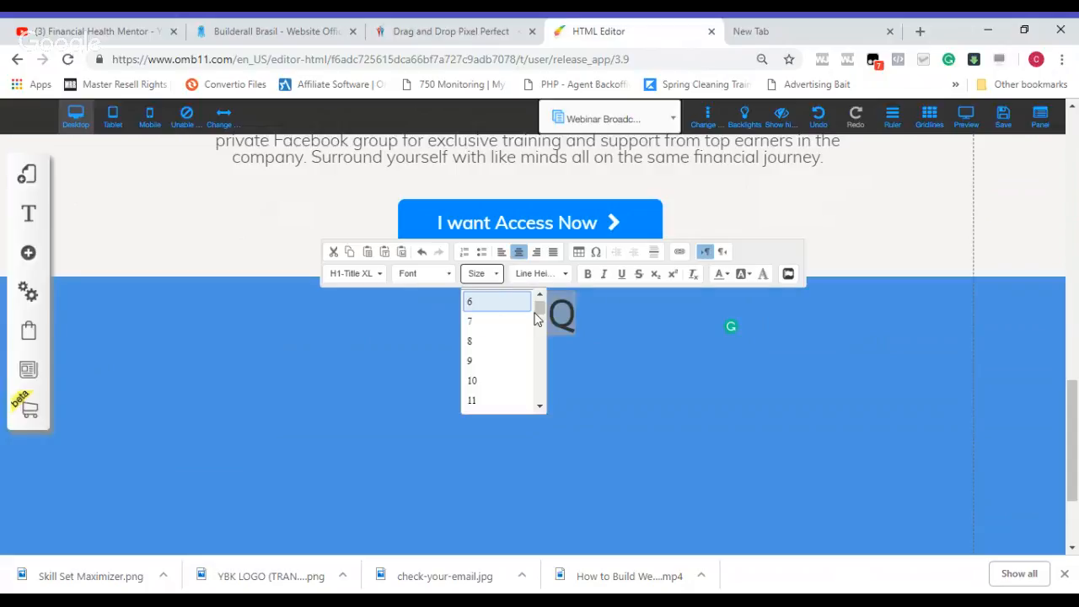
pyautogui.scroll(-10, 540, 312)
pyautogui.scroll(9, 540, 312)
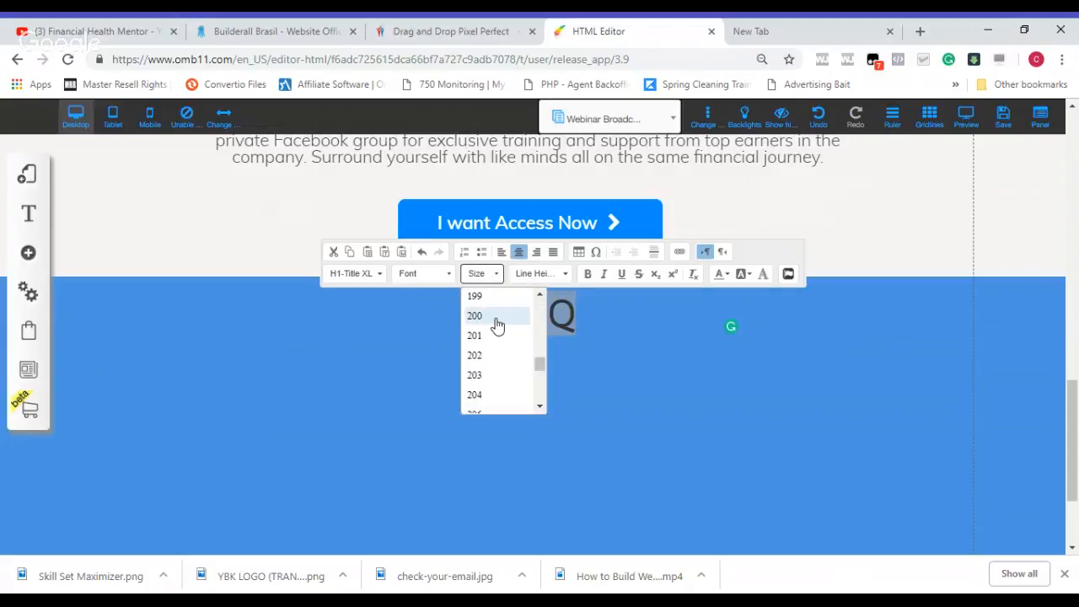
pyautogui.click(498, 317)
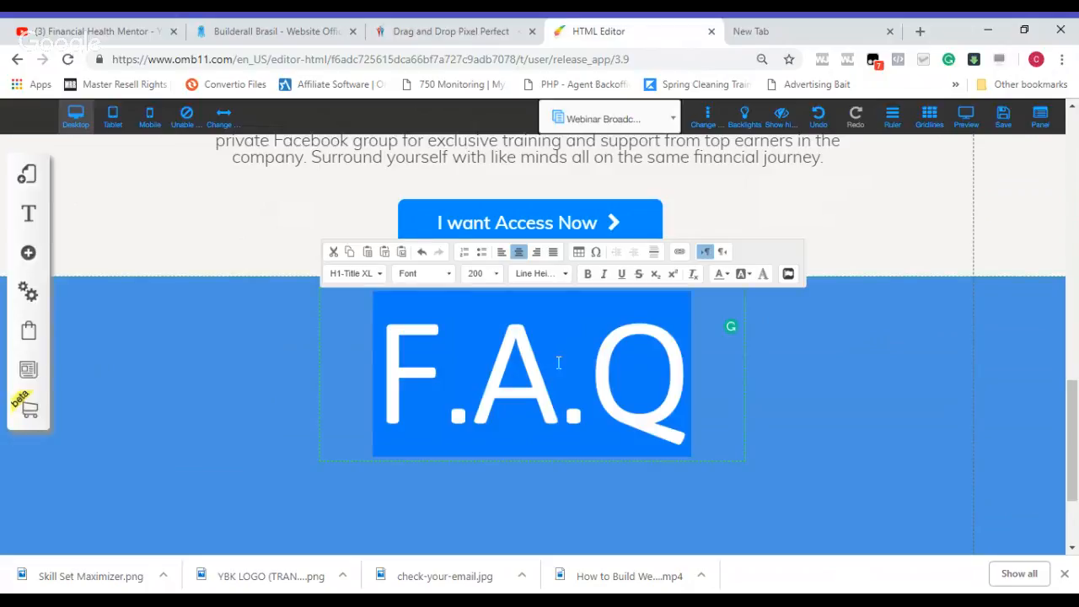
pyautogui.click(692, 382)
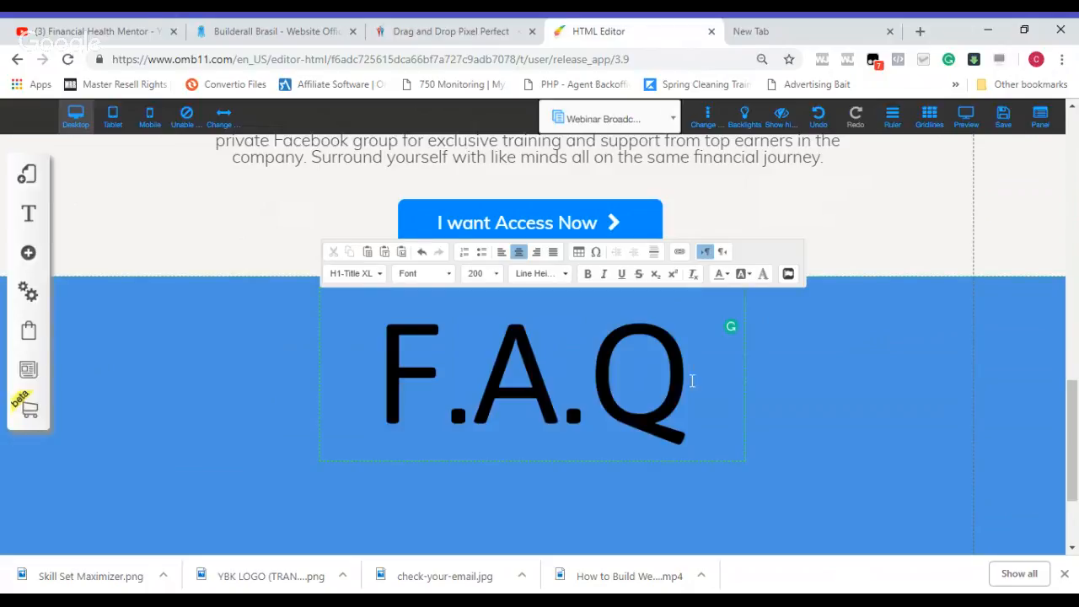
# Step: Add a period after the Q so the blue band's title reads "F.A.Q."
pyautogui.write('.')
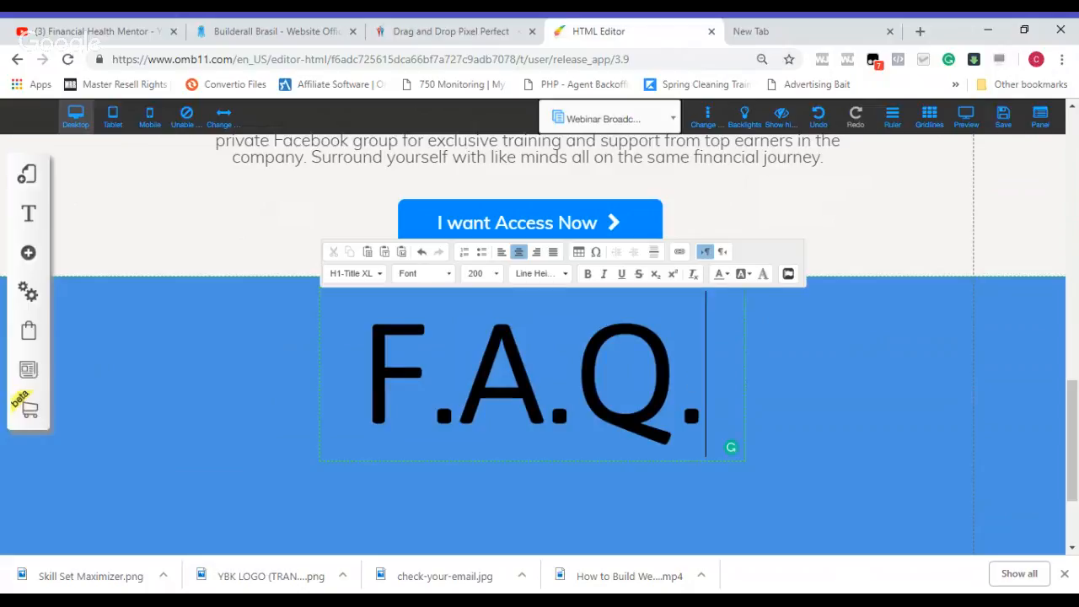
pyautogui.hotkey('shift', 'Left')
pyautogui.hotkey('shift', 'Left')
pyautogui.hotkey('shift', 'Left')
pyautogui.hotkey('shift', 'Left')
pyautogui.hotkey('shift', 'Left')
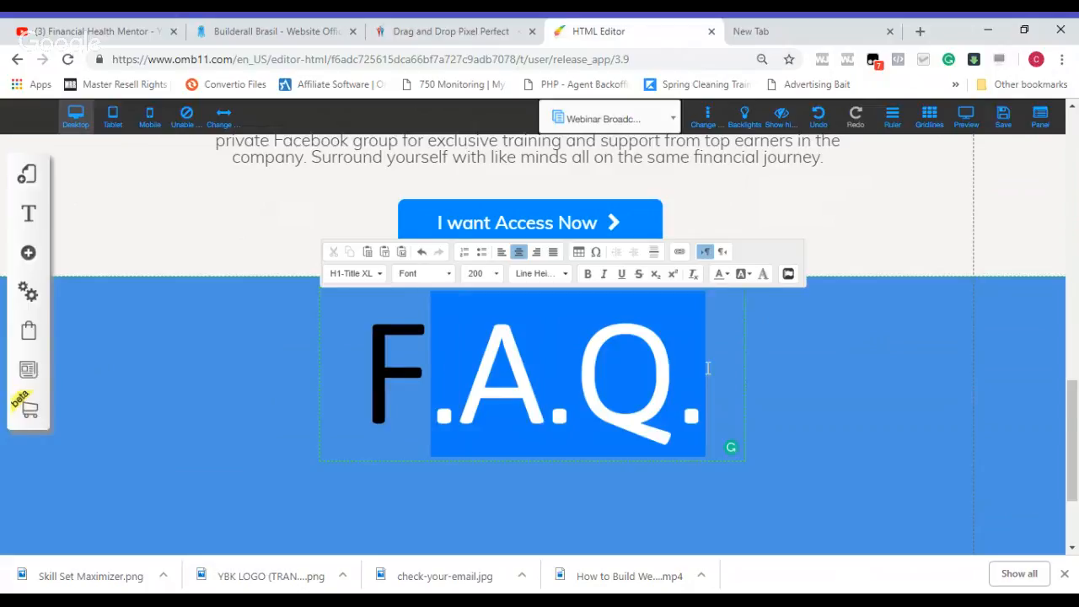
# Step: Give the whole "F.A.Q." title a red text shadow with a 2 px blur and dismiss the color picker
pyautogui.click(368, 383)
pyautogui.moveTo(367, 384); pyautogui.dragTo(703, 398)
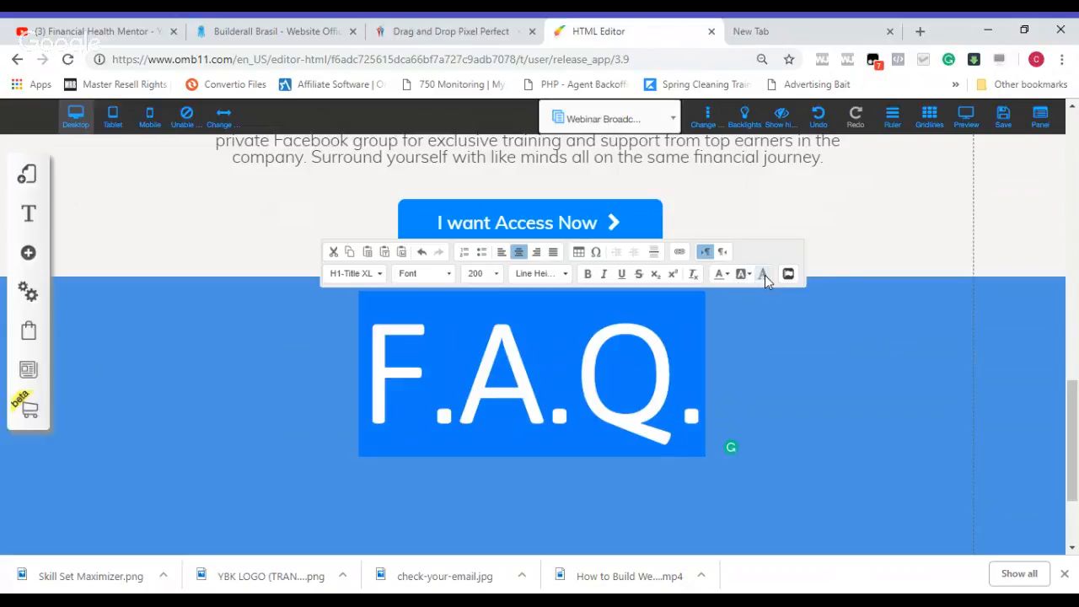
pyautogui.click(765, 275)
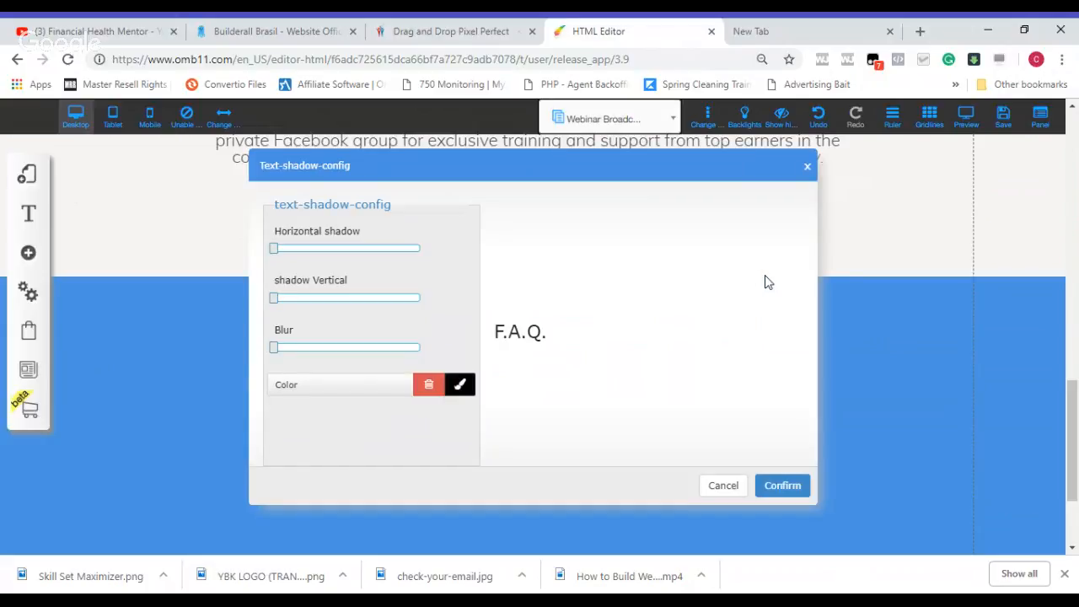
pyautogui.click(460, 386)
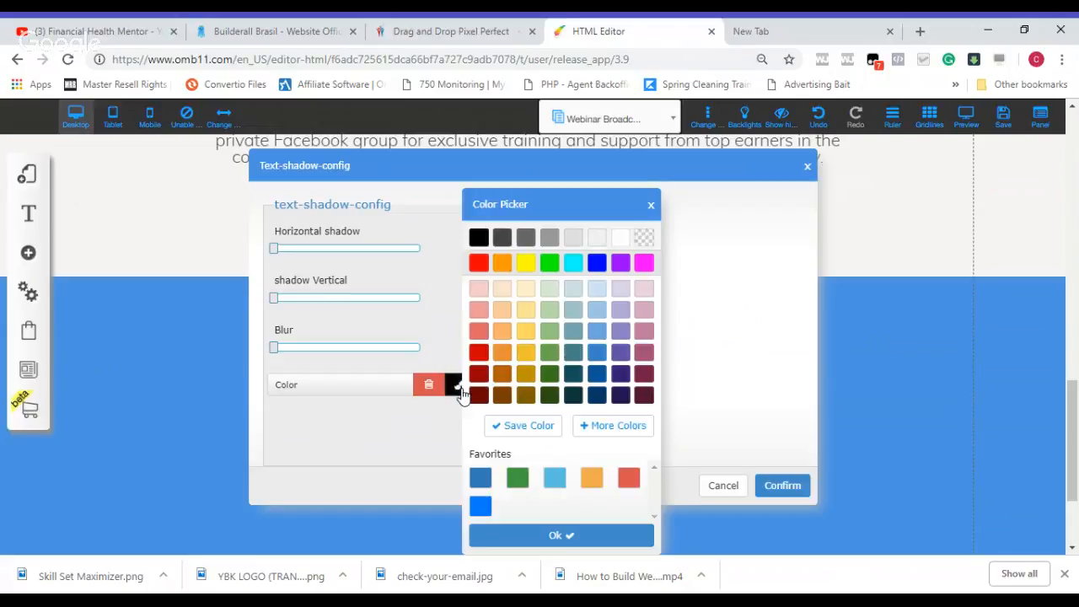
pyautogui.click(479, 265)
pyautogui.click(277, 349)
pyautogui.press('Right')
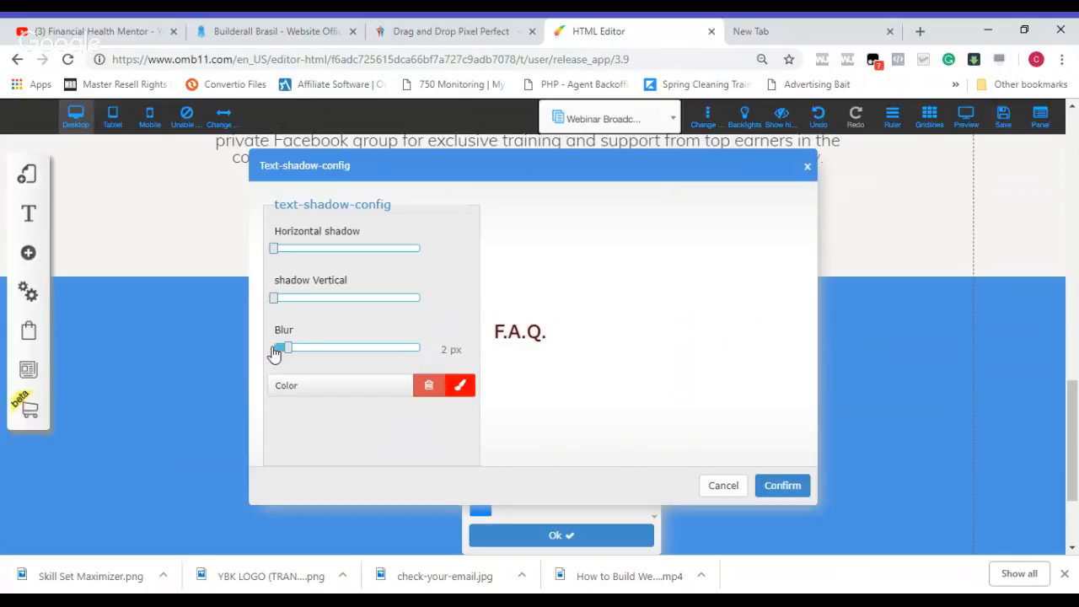
pyautogui.click(774, 487)
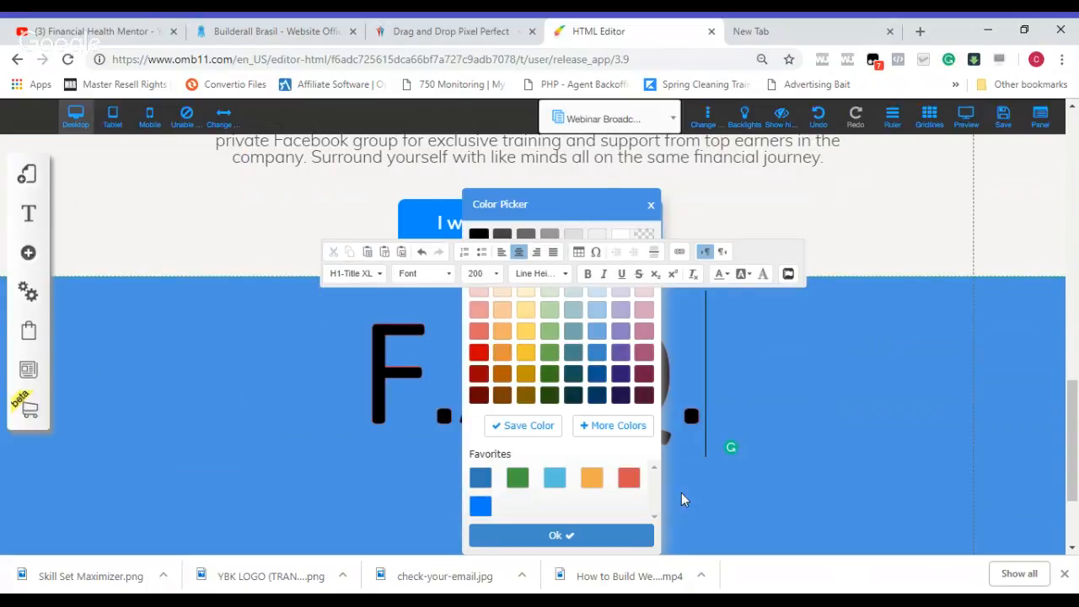
pyautogui.click(814, 469)
# Step: Set the blur of the "F.A.Q." title's text shadow to 4 px and leave text editing
pyautogui.click(634, 406)
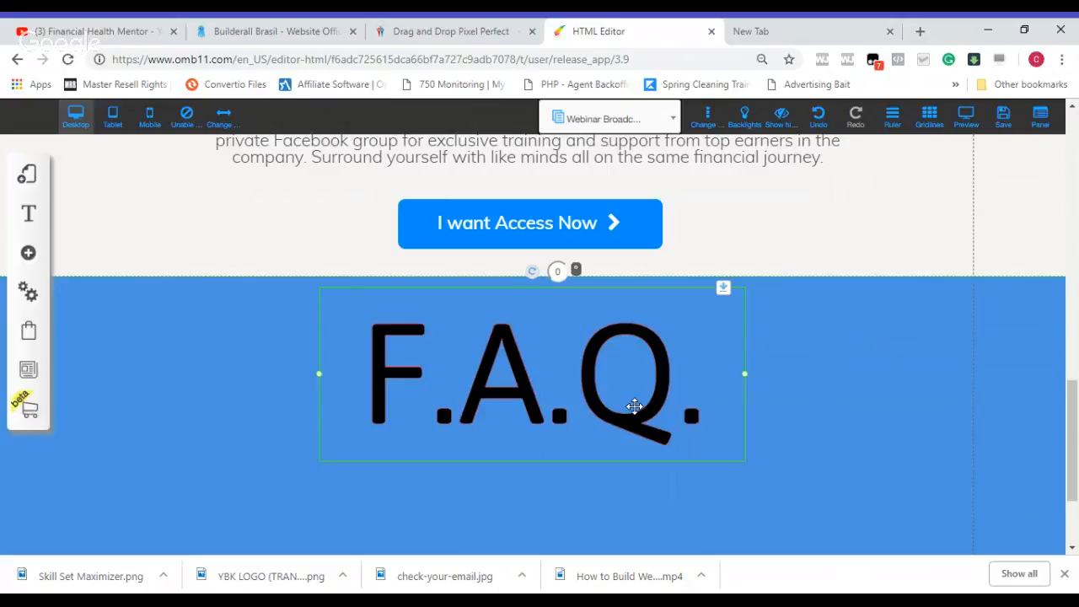
pyautogui.doubleClick(634, 406)
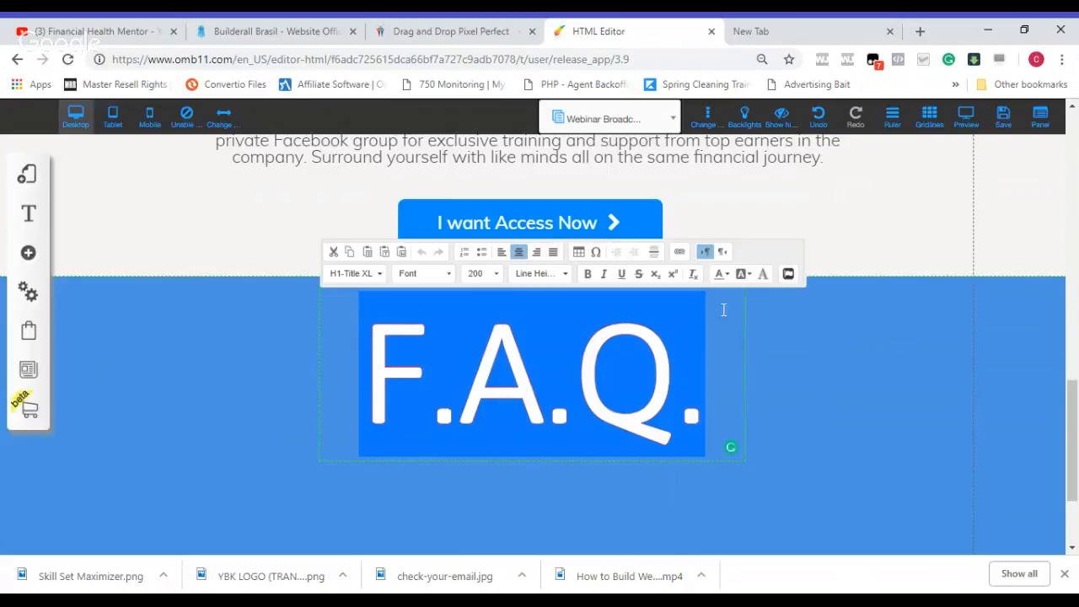
pyautogui.click(763, 274)
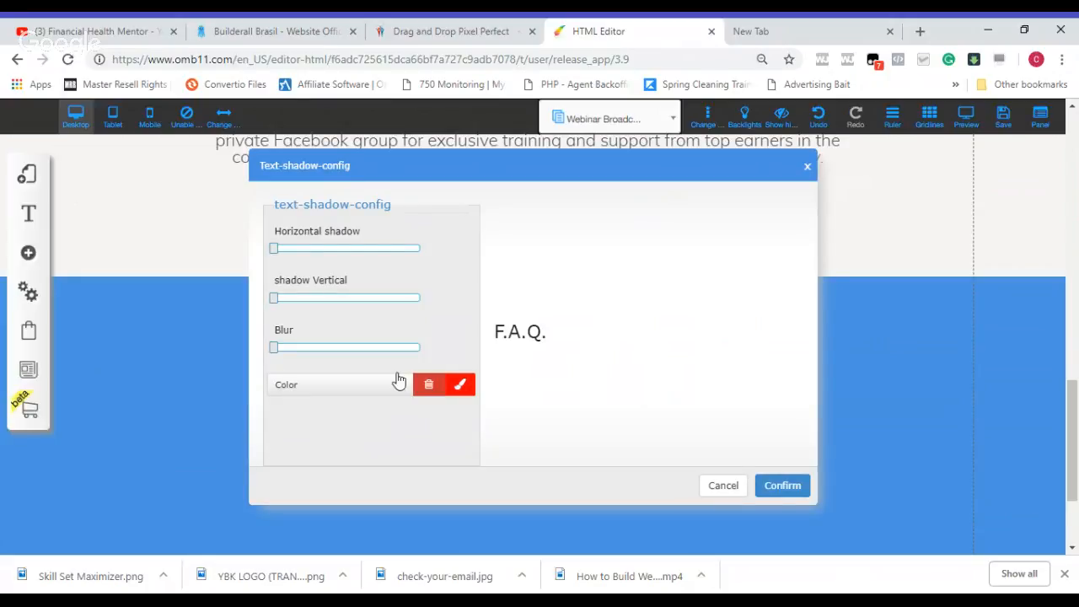
pyautogui.click(291, 353)
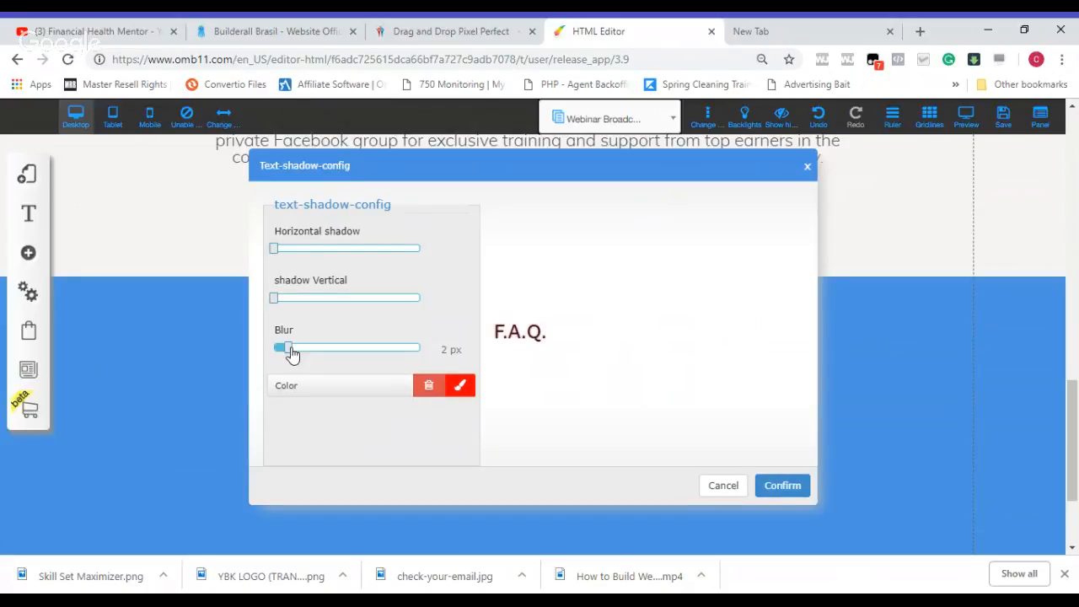
pyautogui.moveTo(292, 352); pyautogui.dragTo(302, 355)
pyautogui.click(776, 488)
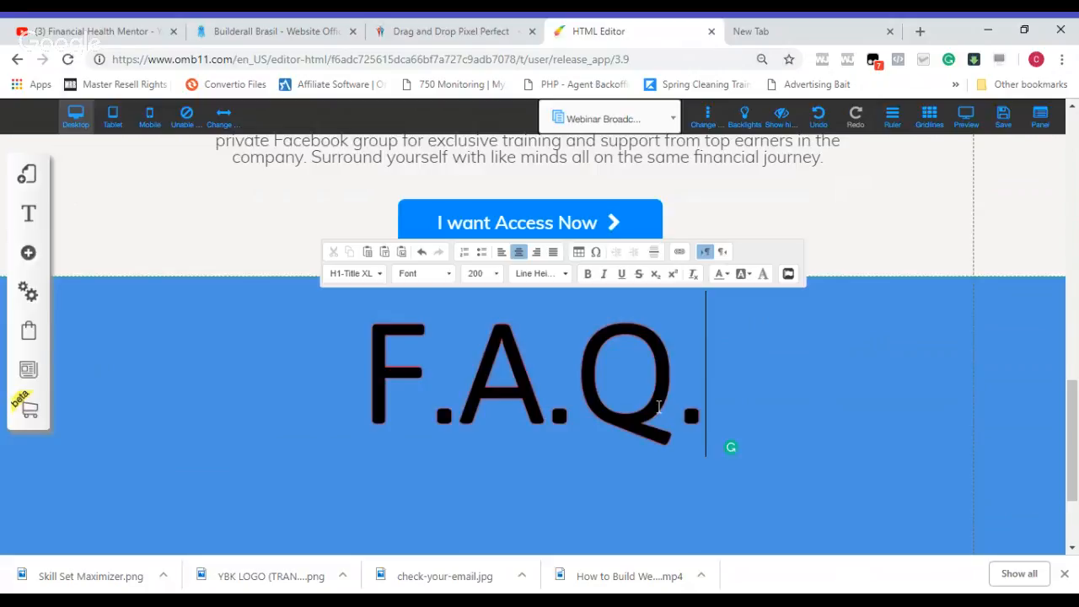
pyautogui.click(816, 423)
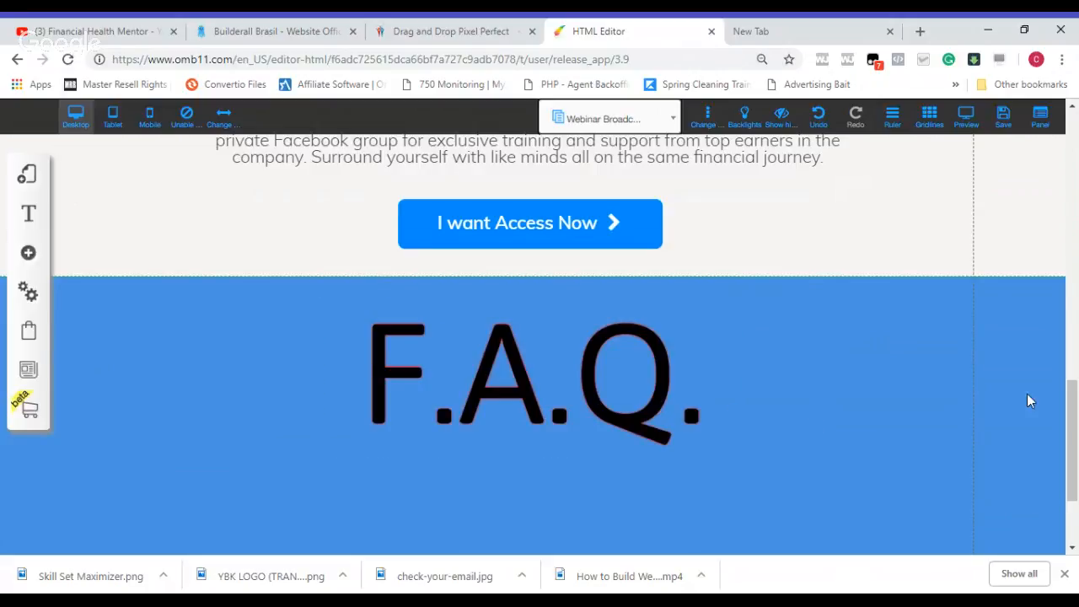
# Step: Move the copyright footer panel further down the page to open up space below the blue band
pyautogui.moveTo(1076, 420); pyautogui.dragTo(1076, 462)
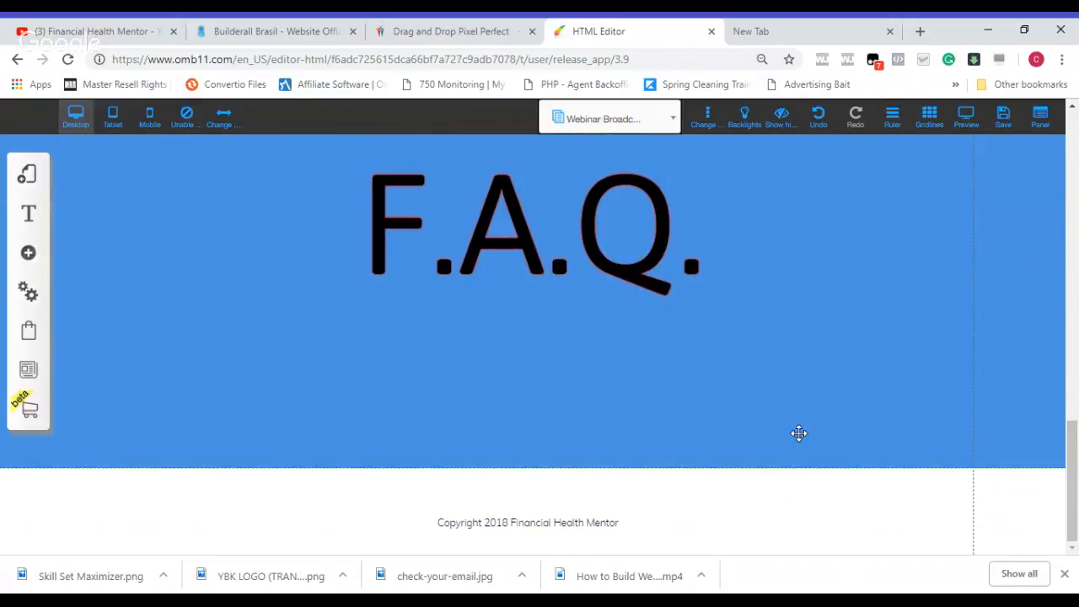
pyautogui.click(790, 505)
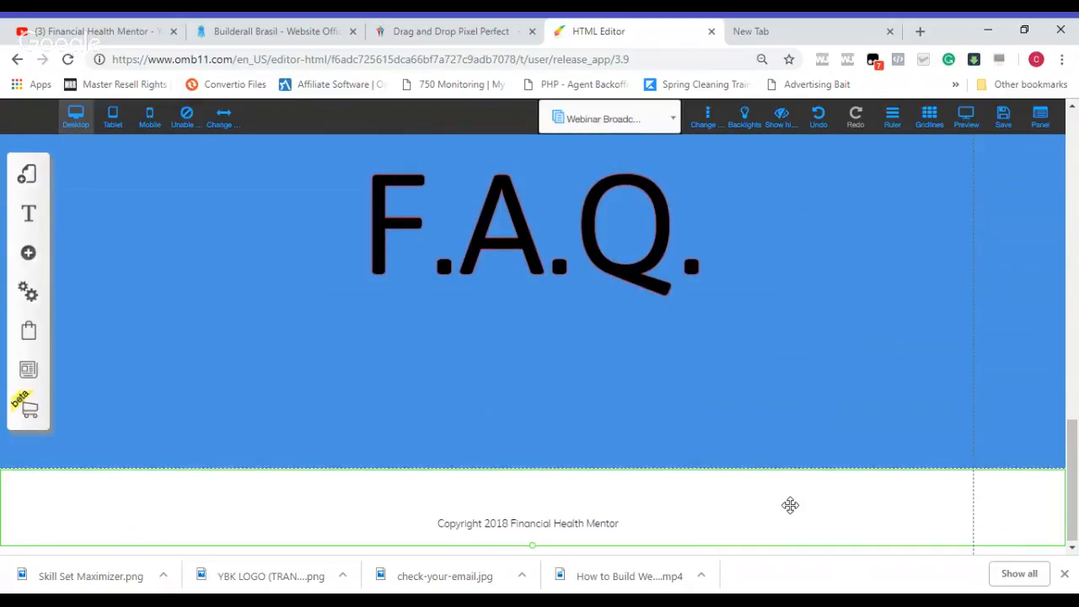
pyautogui.hotkey('shift', 'Down')
pyautogui.hotkey('shift', 'Down')
pyautogui.hotkey('shift', 'Down')
pyautogui.hotkey('shift', 'Down')
pyautogui.hotkey('shift', 'Down')
pyautogui.hotkey('shift', 'Down')
pyautogui.hotkey('shift', 'Down')
pyautogui.hotkey('shift', 'Down')
pyautogui.hotkey('shift', 'Down')
pyautogui.hotkey('shift', 'Down')
pyautogui.moveTo(1078, 464); pyautogui.dragTo(1078, 487)
pyautogui.press('Down')
pyautogui.press('Down')
pyautogui.press('Down')
pyautogui.press('Down')
pyautogui.press('Down')
pyautogui.press('Down')
pyautogui.press('Down')
pyautogui.press('Down')
pyautogui.press('Down')
pyautogui.press('Down')
pyautogui.press('Down')
pyautogui.press('Down')
pyautogui.press('Down')
pyautogui.press('Down')
pyautogui.press('Down')
pyautogui.press('Down')
pyautogui.press('Down')
pyautogui.press('Down')
pyautogui.press('Down')
pyautogui.moveTo(1077, 457); pyautogui.dragTo(1077, 478)
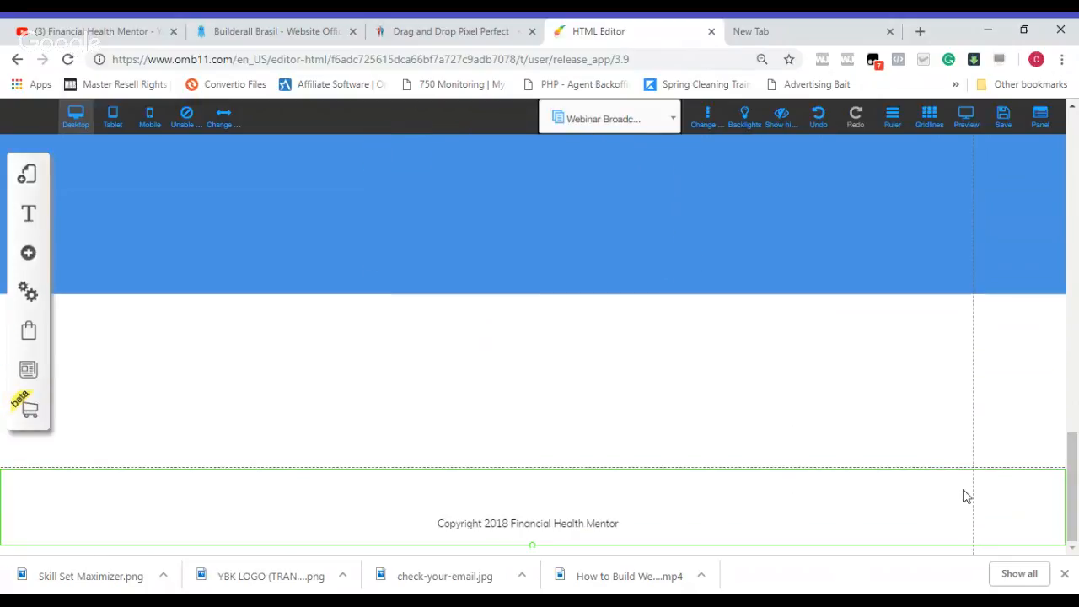
pyautogui.press('Down')
pyautogui.press('Down')
pyautogui.press('Down')
pyautogui.press('Down')
pyautogui.press('Down')
pyautogui.press('Down')
pyautogui.press('Down')
pyautogui.press('Down')
pyautogui.press('Down')
pyautogui.press('Down')
pyautogui.press('Down')
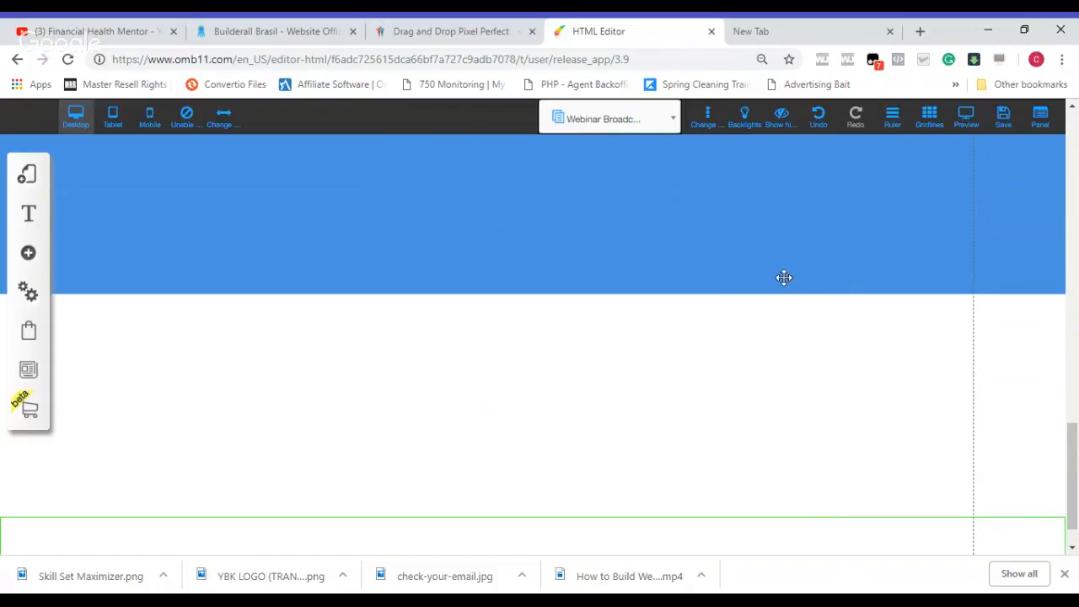
# Step: Stretch the blue band's lower edge down over the white space above the footer
pyautogui.click(532, 289)
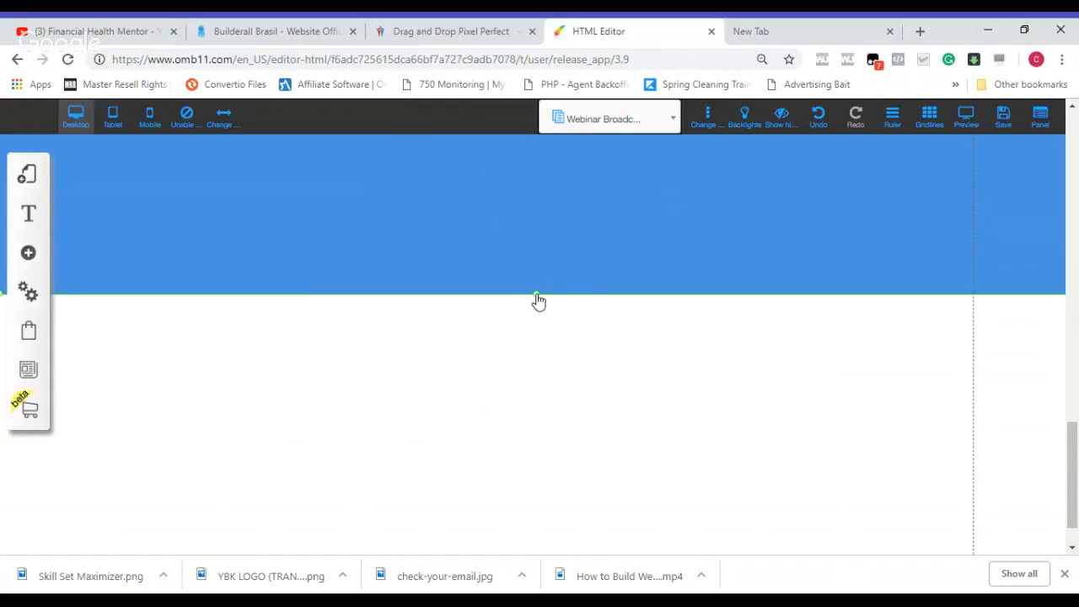
pyautogui.moveTo(538, 299); pyautogui.dragTo(538, 567)
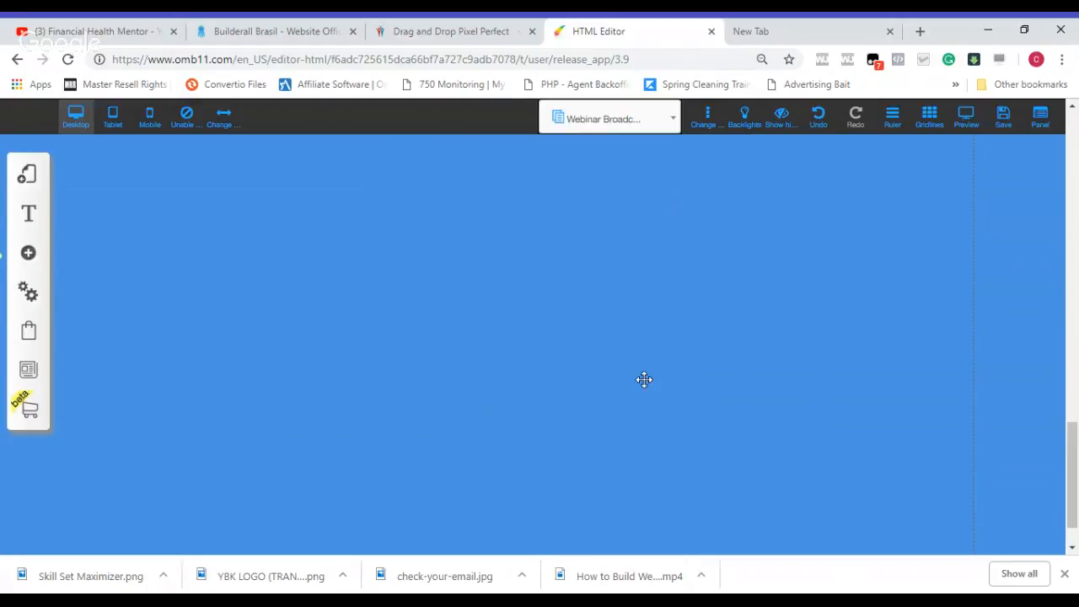
pyautogui.moveTo(1074, 470)
pyautogui.mouseDown()
pyautogui.moveTo(1076, 485)
pyautogui.moveTo(1077, 422)
pyautogui.mouseUp()
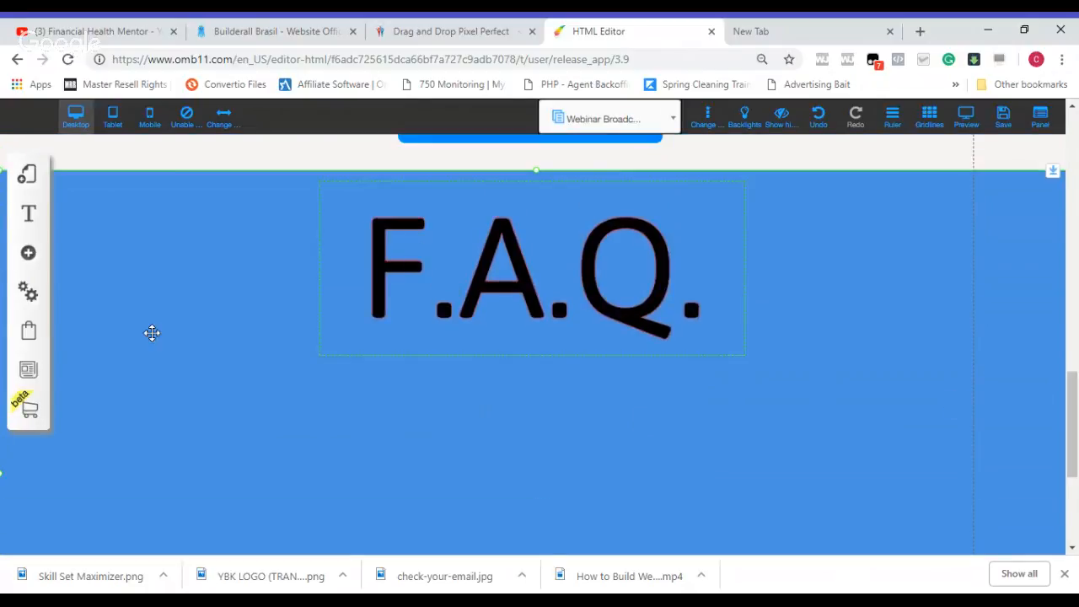
pyautogui.click(28, 252)
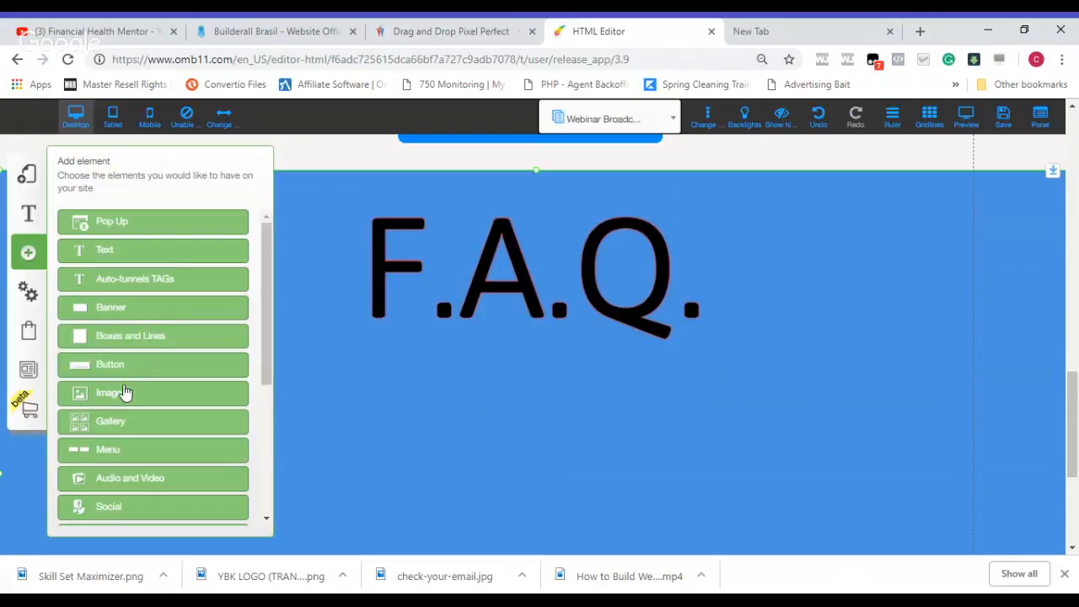
pyautogui.click(124, 393)
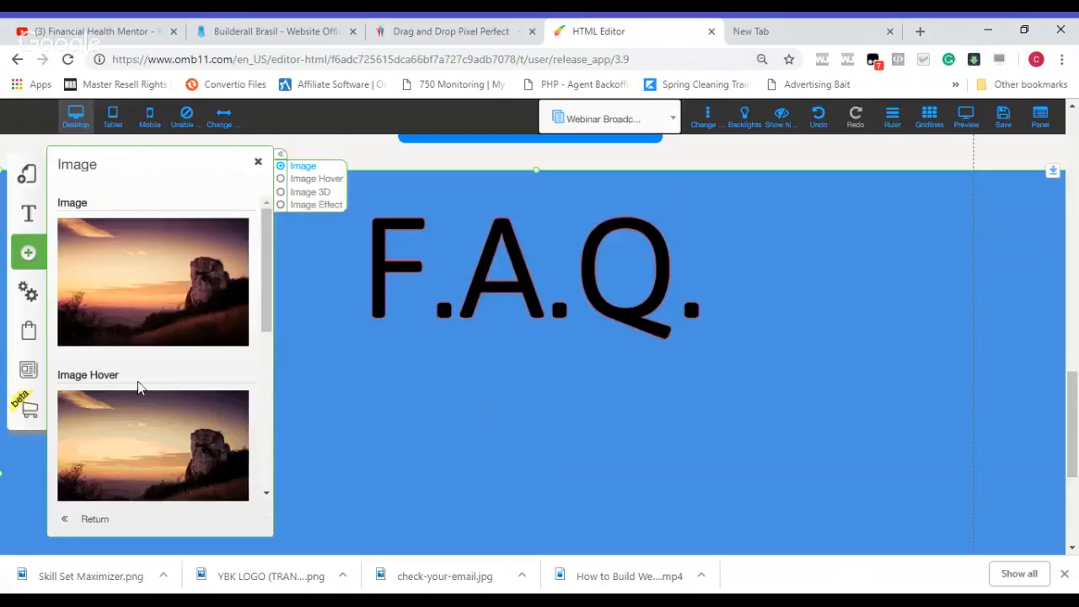
pyautogui.click(194, 320)
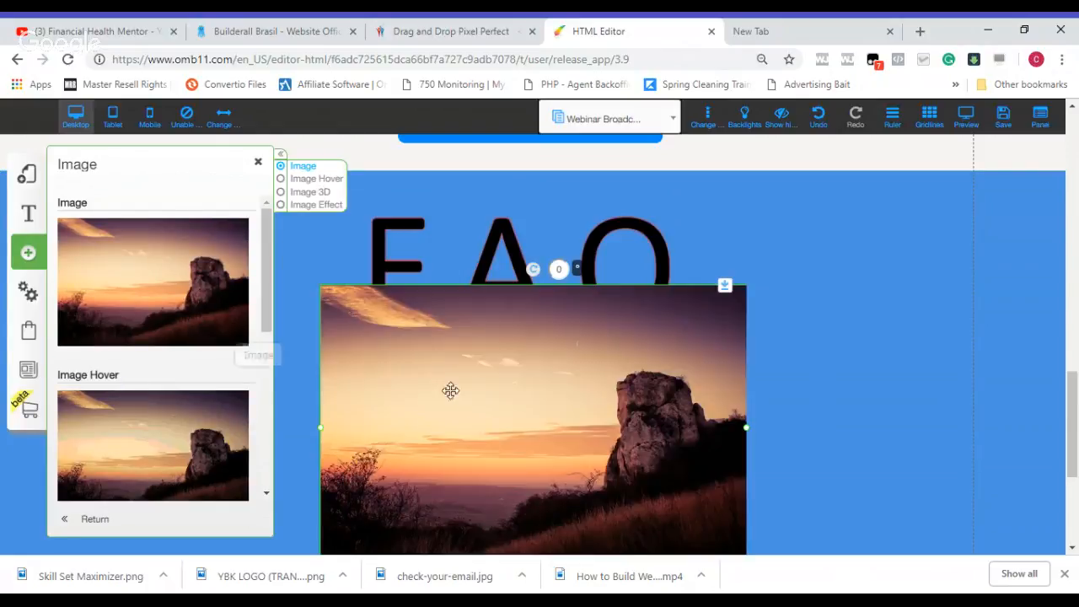
pyautogui.press('Delete')
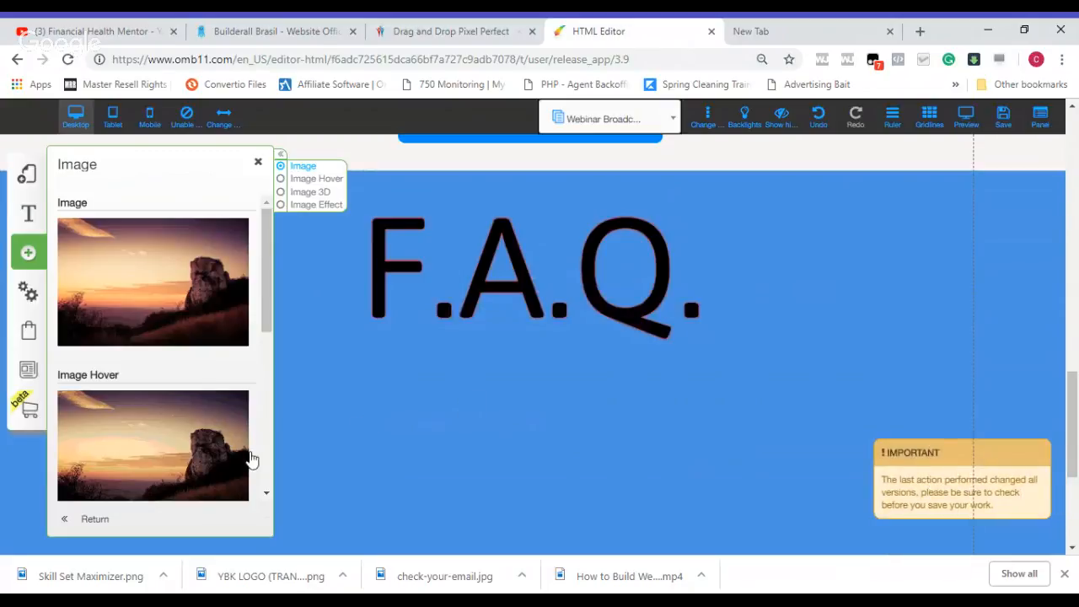
pyautogui.scroll(-5, 269, 319)
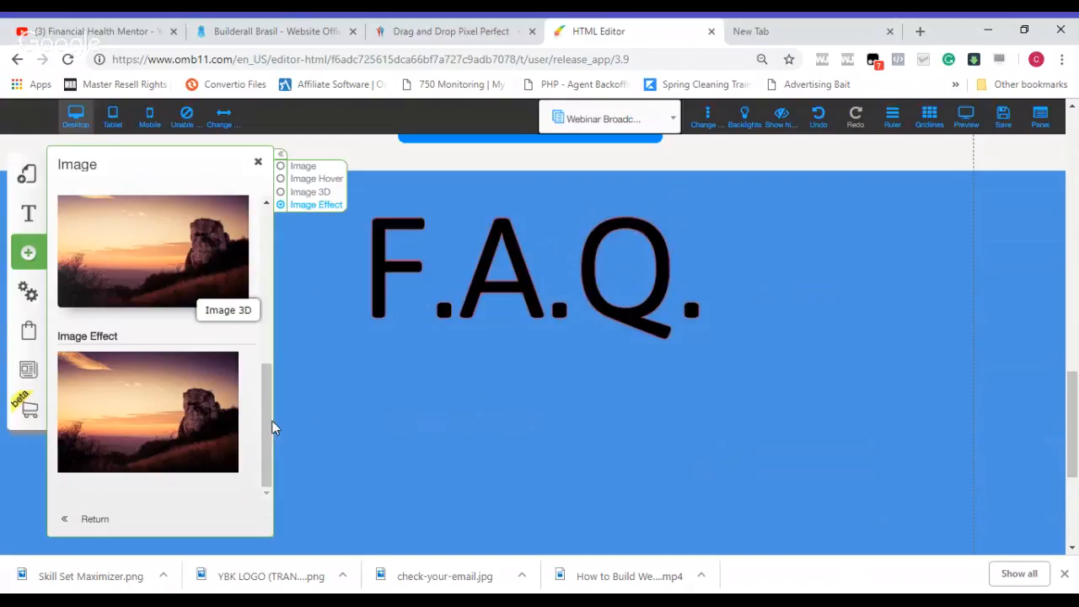
pyautogui.scroll(2, 156, 364)
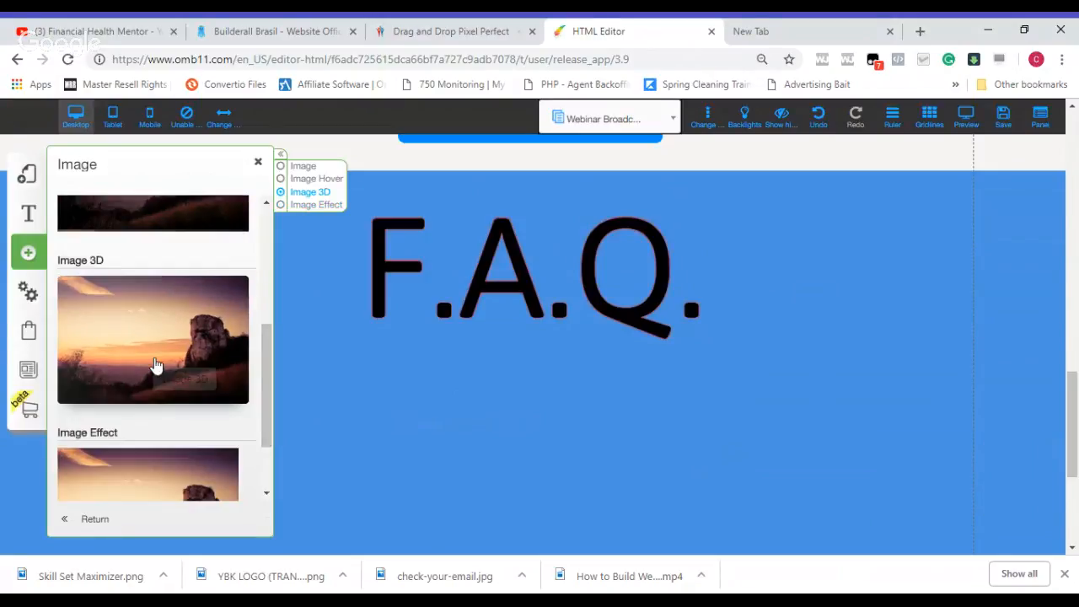
pyautogui.moveTo(156, 364); pyautogui.dragTo(484, 356)
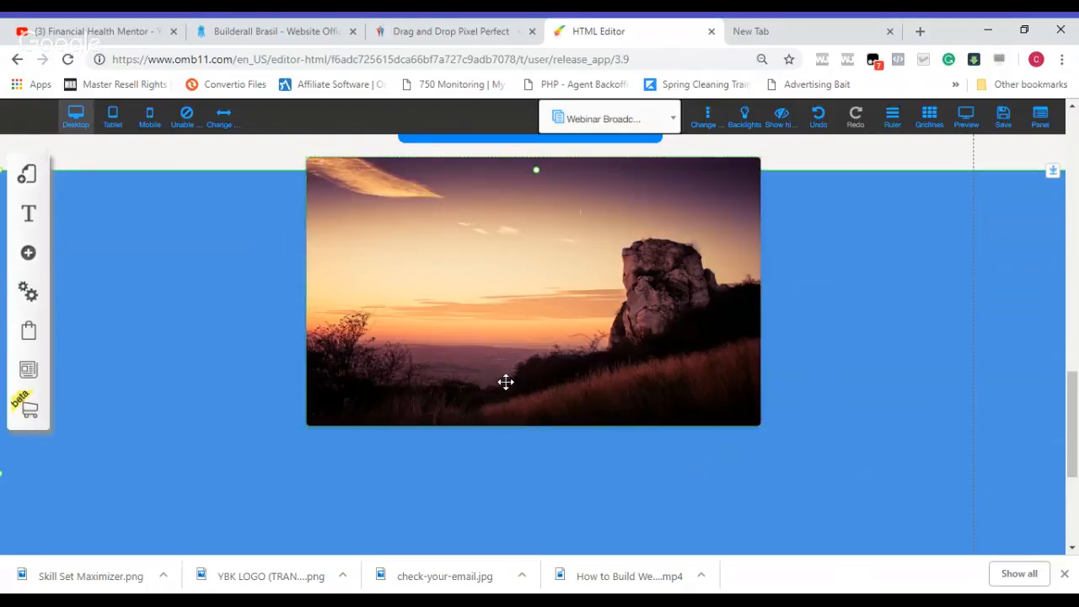
pyautogui.moveTo(511, 347); pyautogui.dragTo(508, 438)
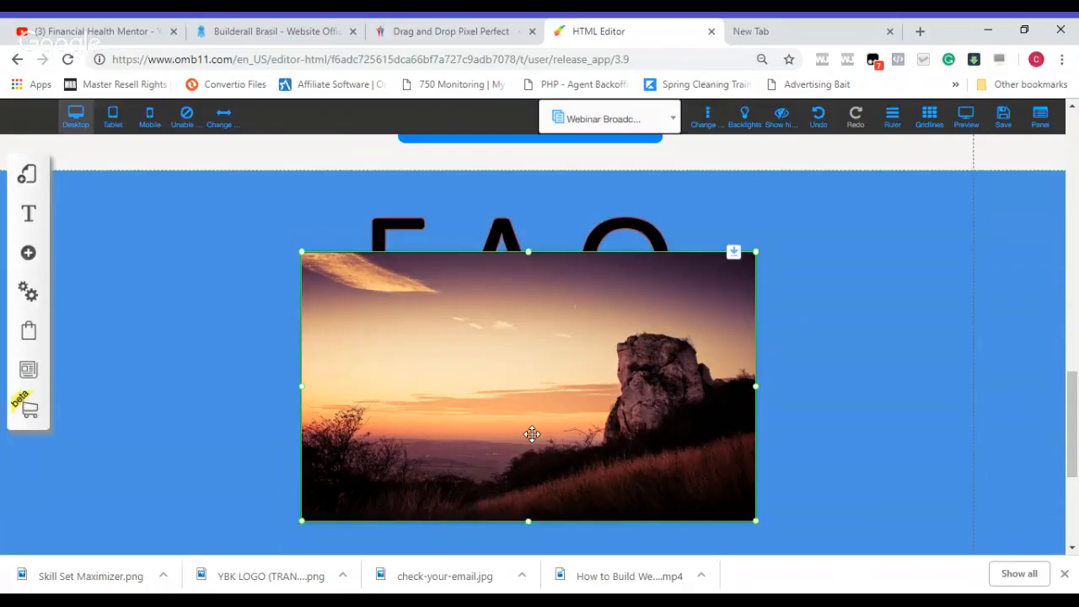
pyautogui.rightClick(573, 423)
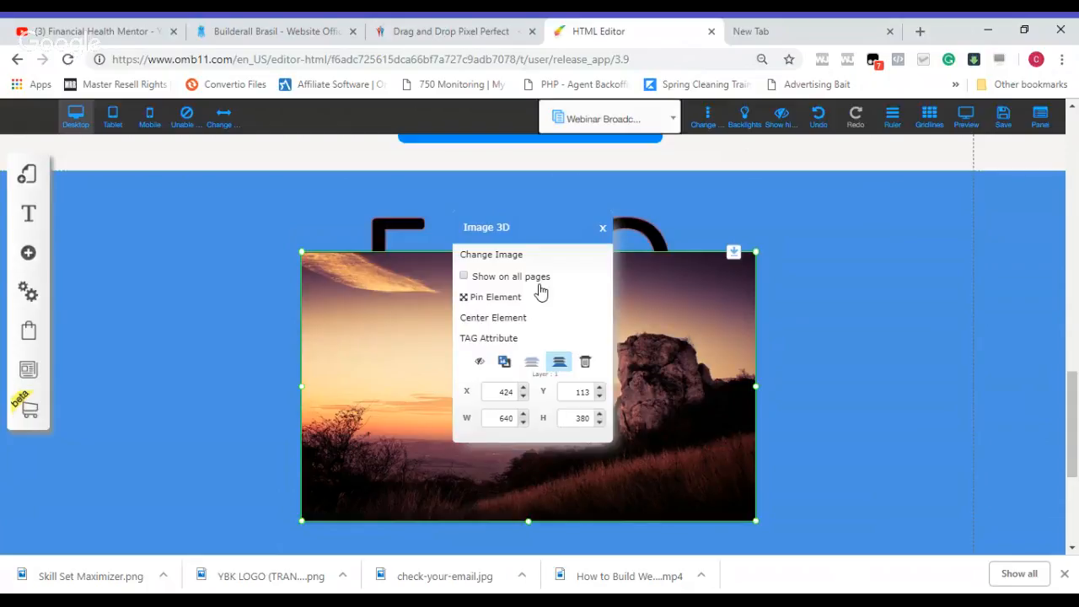
pyautogui.click(528, 256)
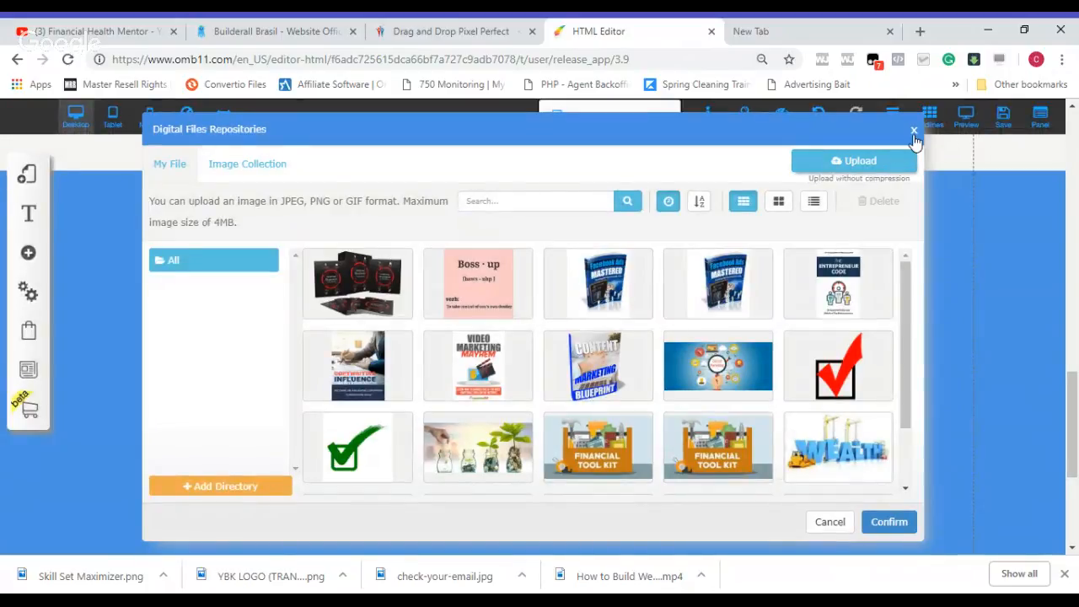
pyautogui.click(914, 132)
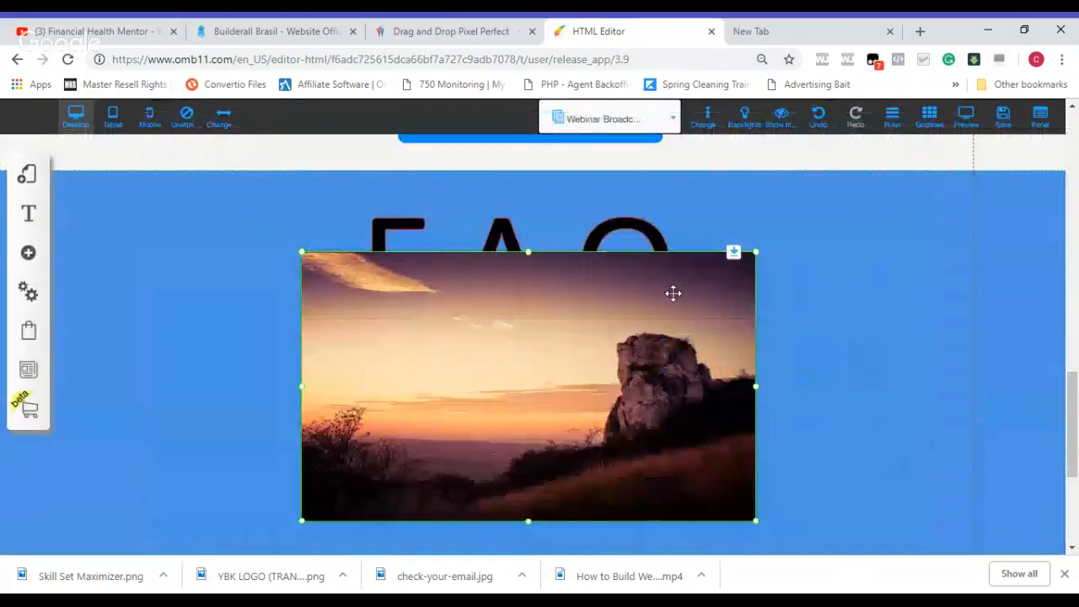
pyautogui.press('Delete')
# Step: Add a Body L paragraph text element to the blue band below the "F.A.Q." title
pyautogui.moveTo(1075, 378); pyautogui.dragTo(1077, 426)
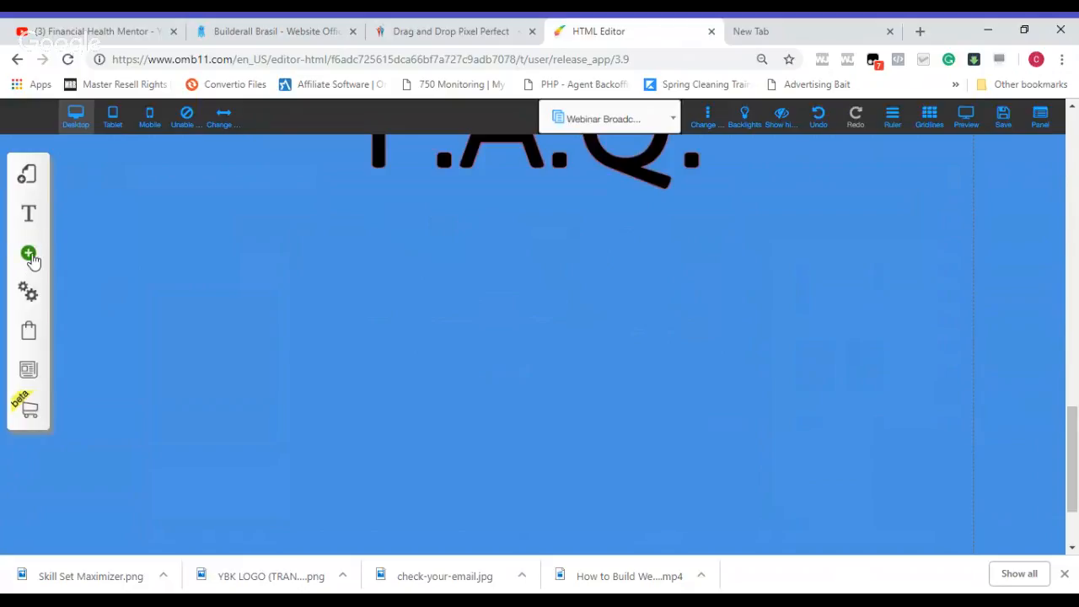
pyautogui.click(30, 254)
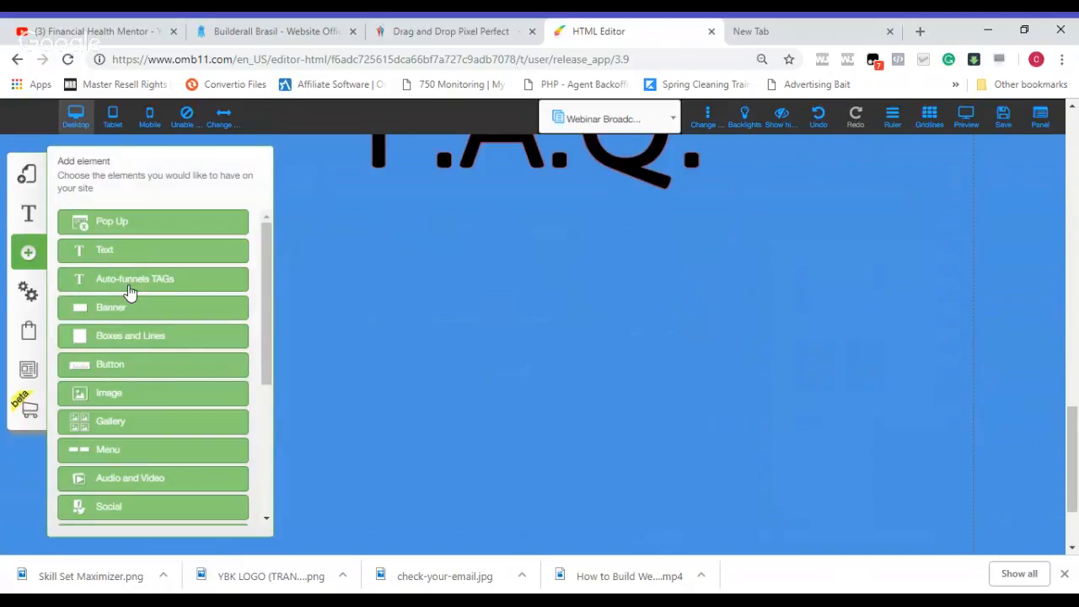
pyautogui.click(136, 257)
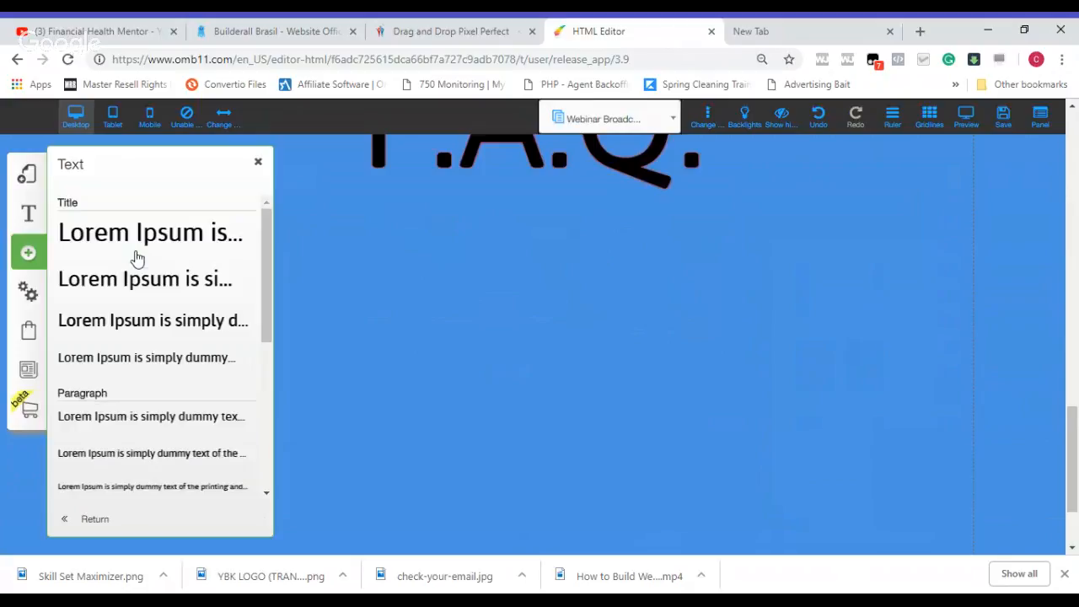
pyautogui.click(134, 426)
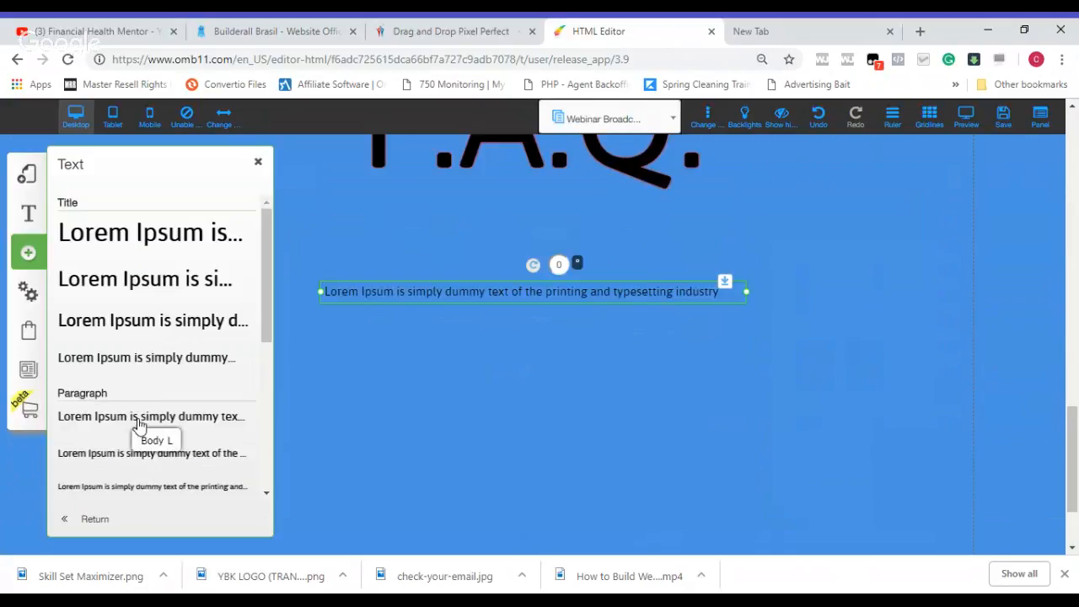
# Step: Replace the new paragraph's placeholder text with "Q: Is this a pyramid?"
pyautogui.doubleClick(394, 294)
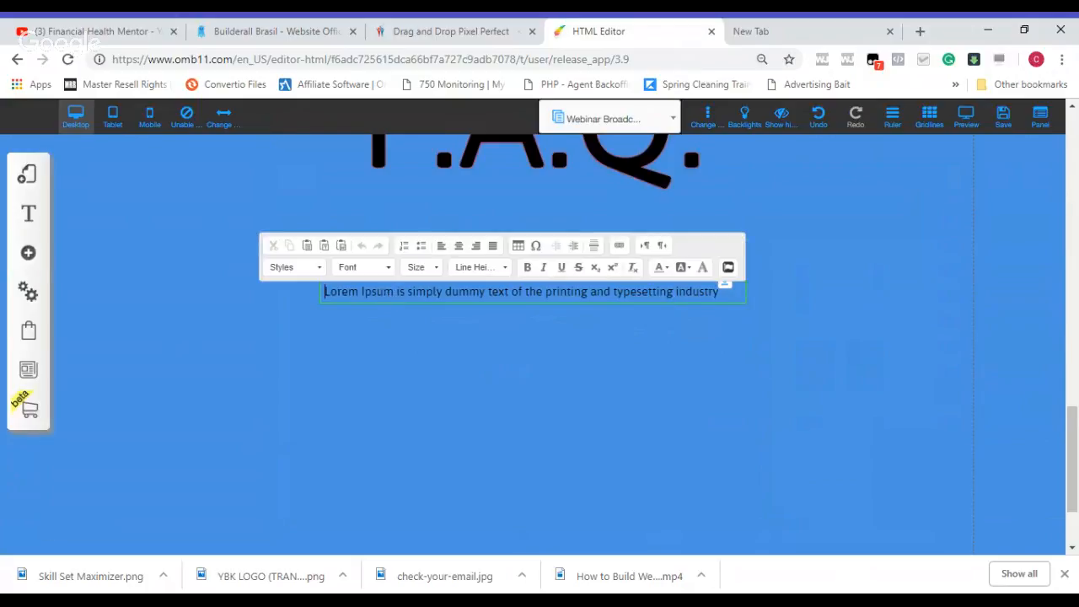
pyautogui.write('Q')
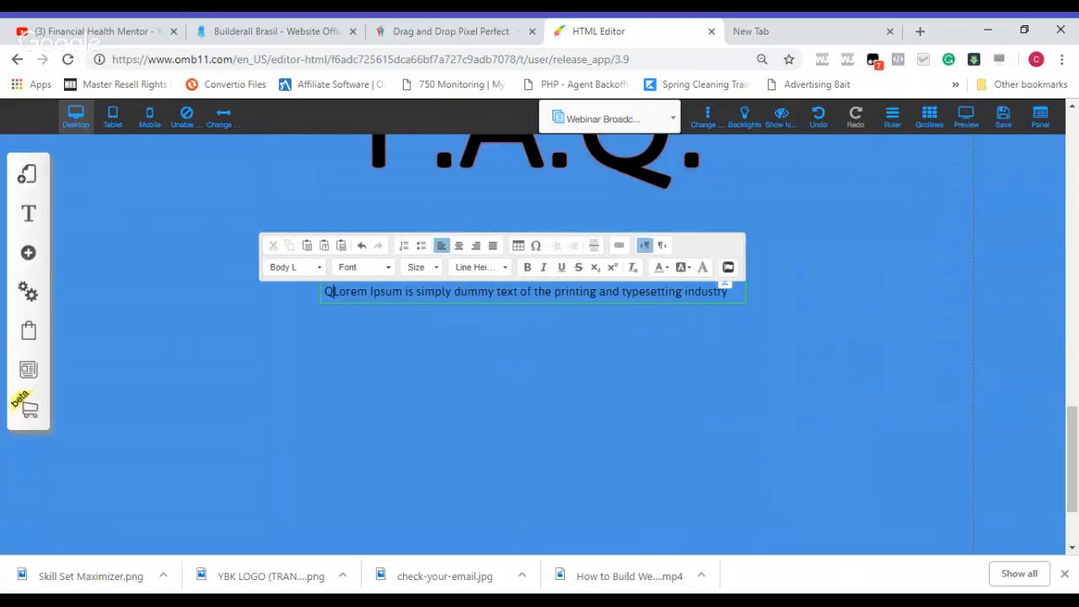
pyautogui.write(':')
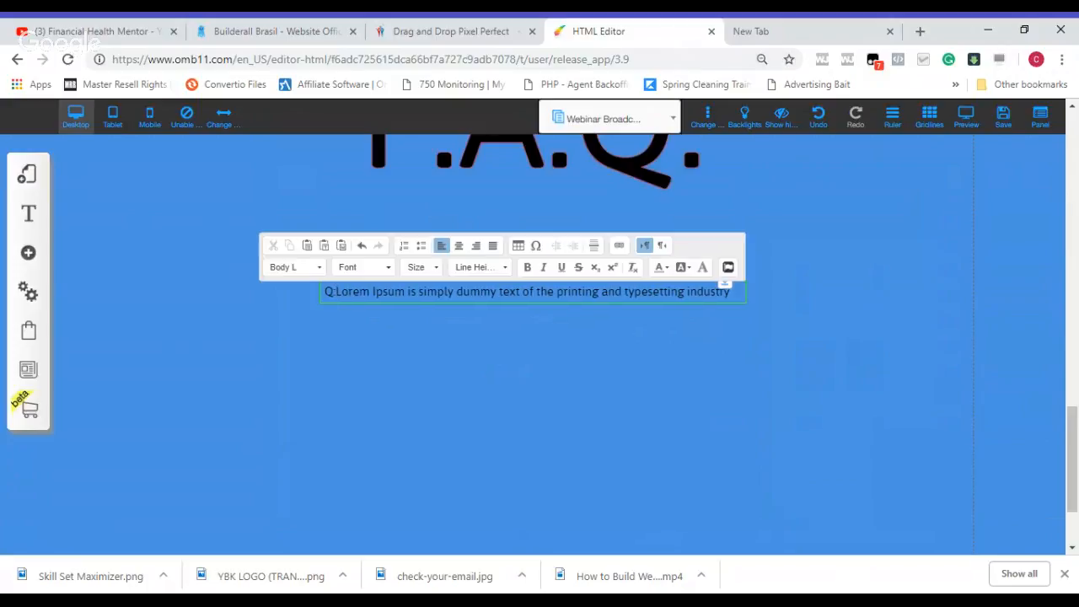
pyautogui.press('Delete')
pyautogui.press('Delete')
pyautogui.press('Delete')
pyautogui.press('Delete')
pyautogui.press('Delete')
pyautogui.press('Delete')
pyautogui.press('Delete')
pyautogui.press('Delete')
pyautogui.press('Delete')
pyautogui.press('Delete')
pyautogui.press('Delete')
pyautogui.press('Delete')
pyautogui.press('Delete')
pyautogui.press('Delete')
pyautogui.press('Delete')
pyautogui.press('Delete')
pyautogui.press('Delete')
pyautogui.press('Delete')
pyautogui.press('Delete')
pyautogui.press('Delete')
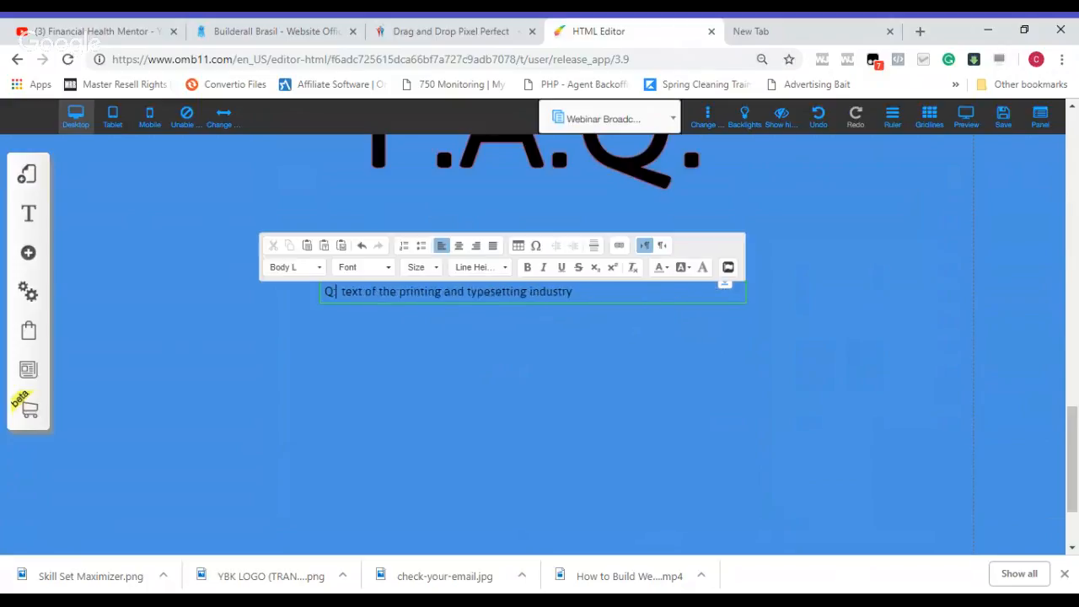
pyautogui.press('Delete')
pyautogui.press('Delete')
pyautogui.press('Delete')
pyautogui.press('Delete')
pyautogui.press('Delete')
pyautogui.press('Delete')
pyautogui.press('Delete')
pyautogui.press('Delete')
pyautogui.press('Delete')
pyautogui.press('Delete')
pyautogui.press('Delete')
pyautogui.press('Delete')
pyautogui.press('Delete')
pyautogui.press('Delete')
pyautogui.press('Delete')
pyautogui.press('Delete')
pyautogui.press('Delete')
pyautogui.press('Delete')
pyautogui.press('Delete')
pyautogui.press('Delete')
pyautogui.write('Is this a pyr')
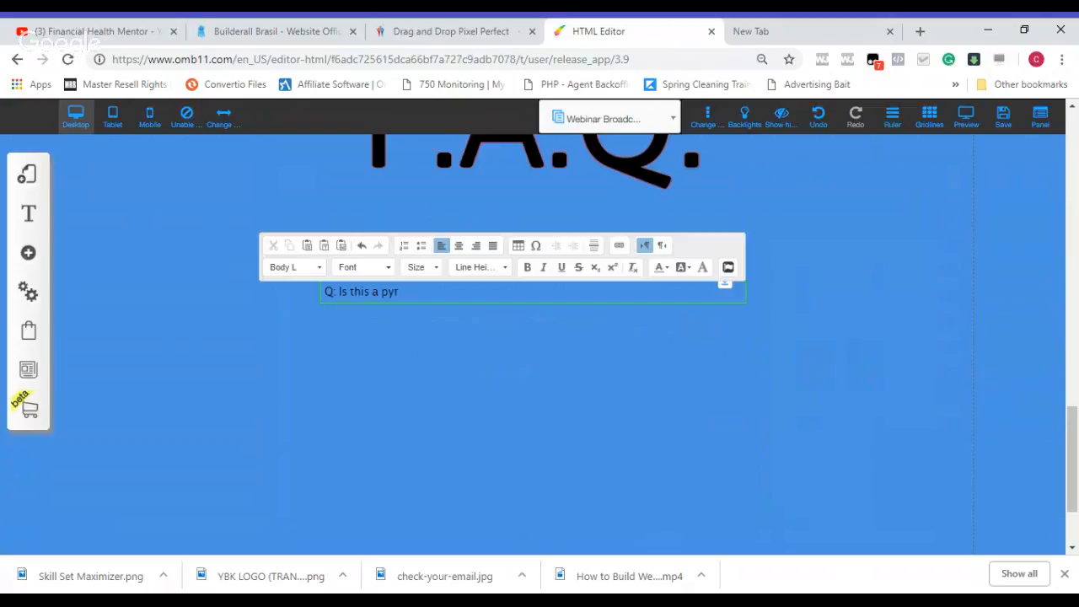
pyautogui.press('BackSpace')
pyautogui.press('BackSpace')
pyautogui.write('iram')
pyautogui.press('BackSpace')
pyautogui.press('BackSpace')
pyautogui.press('BackSpace')
pyautogui.press('BackSpace')
pyautogui.write('yramid ?')
# Step: Set the font size of the whole question line to 30
pyautogui.moveTo(438, 294); pyautogui.dragTo(324, 293)
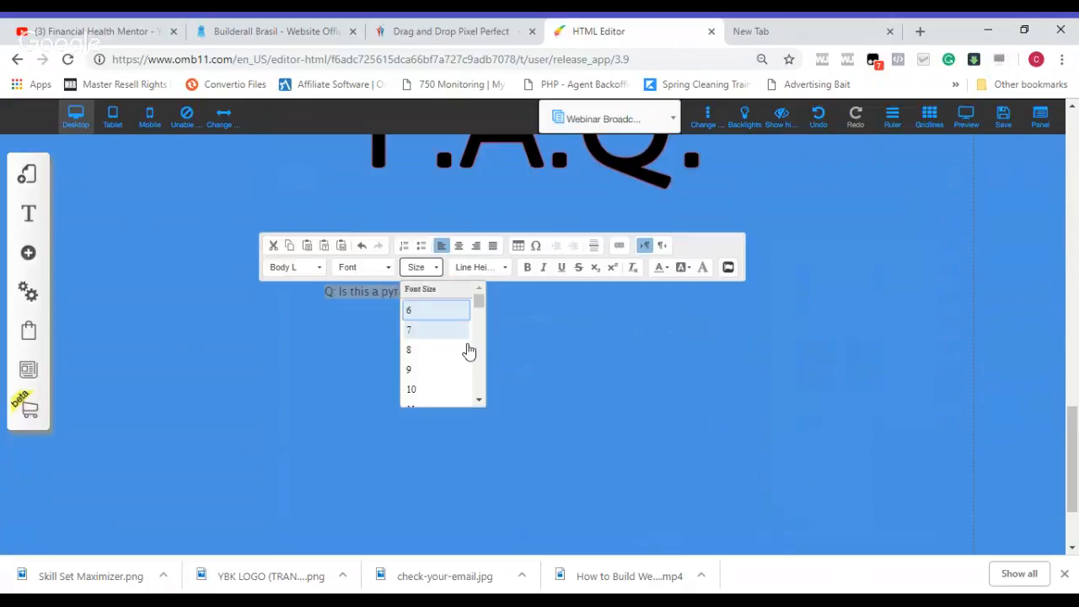
pyautogui.click(479, 400)
pyautogui.click(479, 401)
pyautogui.click(479, 401)
pyautogui.click(479, 401)
pyautogui.click(479, 402)
pyautogui.click(479, 401)
pyautogui.click(479, 401)
pyautogui.click(479, 402)
pyautogui.click(479, 401)
pyautogui.click(479, 401)
pyautogui.click(479, 401)
pyautogui.click(479, 401)
pyautogui.click(479, 402)
pyautogui.click(479, 402)
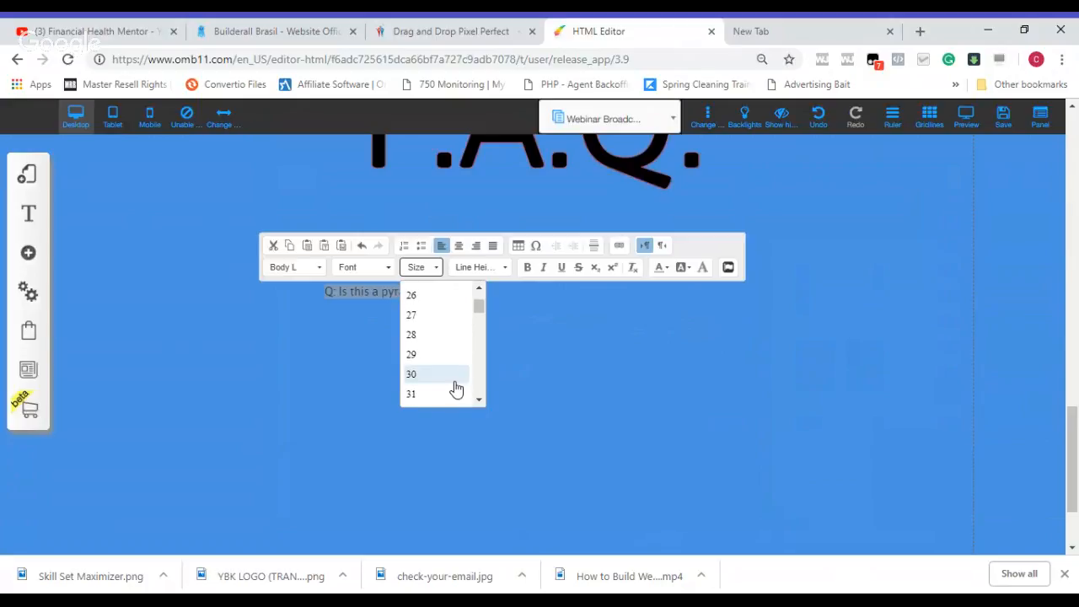
pyautogui.click(457, 375)
pyautogui.click(483, 370)
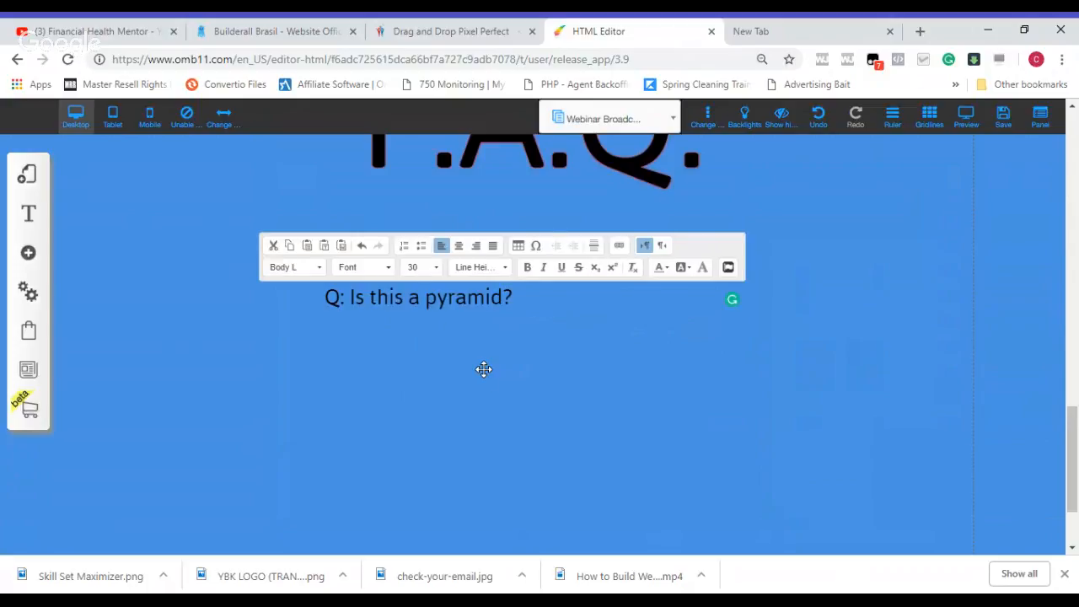
# Step: Narrow the question's text box to fit its wording and move it to the left part of the blue band
pyautogui.click(495, 297)
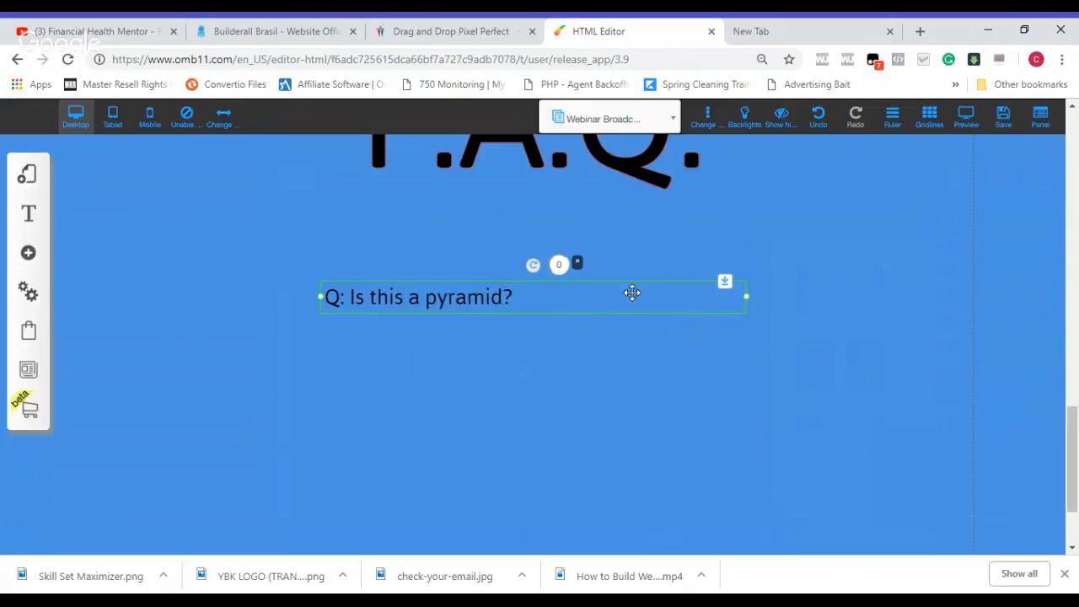
pyautogui.moveTo(748, 302); pyautogui.dragTo(548, 300)
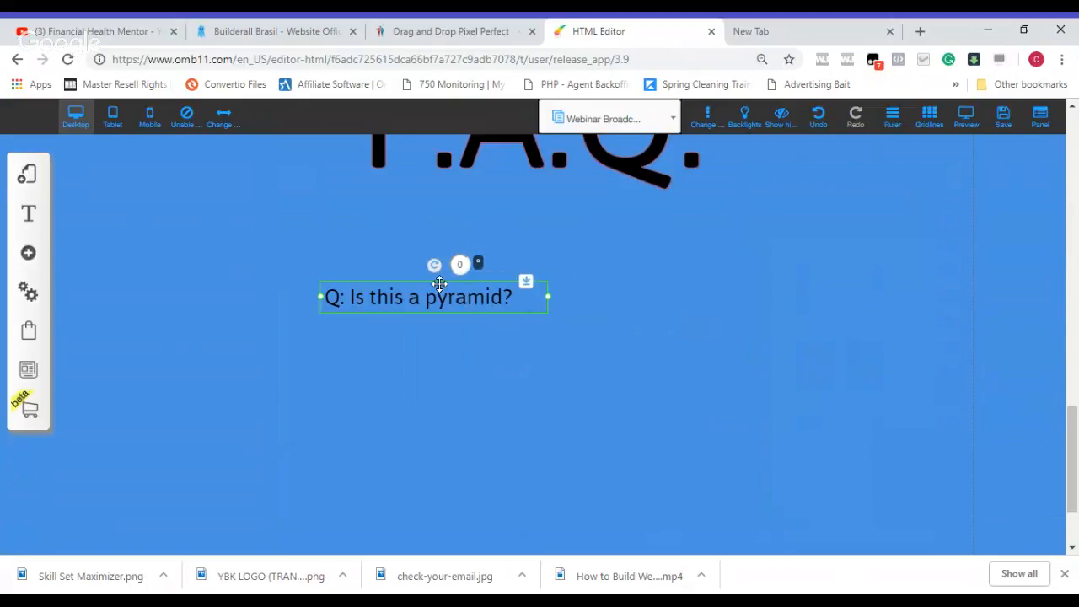
pyautogui.moveTo(441, 284); pyautogui.dragTo(267, 280)
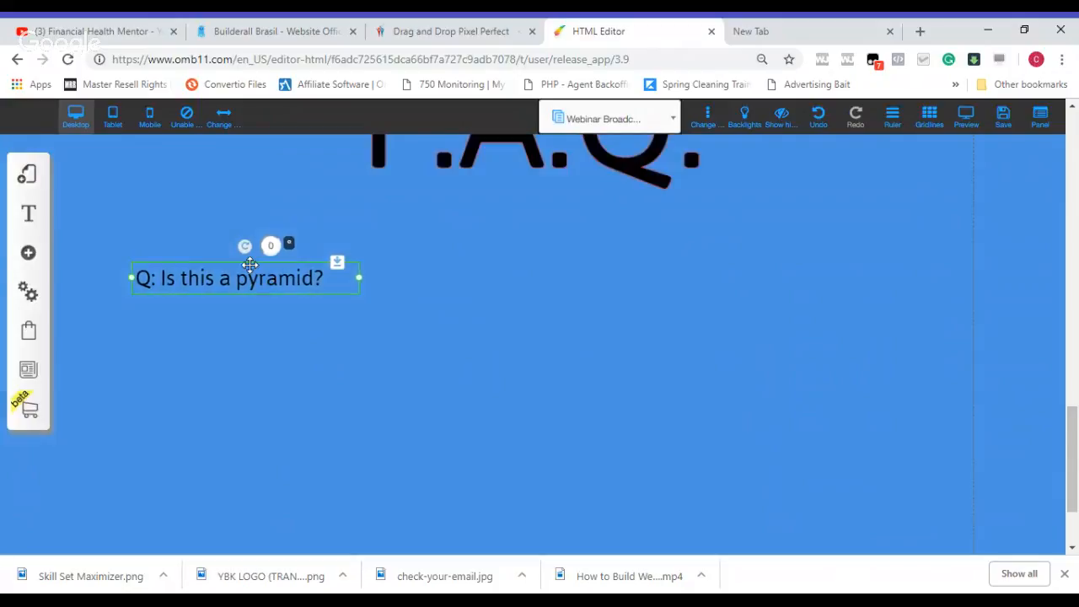
# Step: Show the rulers and align the question's top edge to a new horizontal guide just above it
pyautogui.click(902, 123)
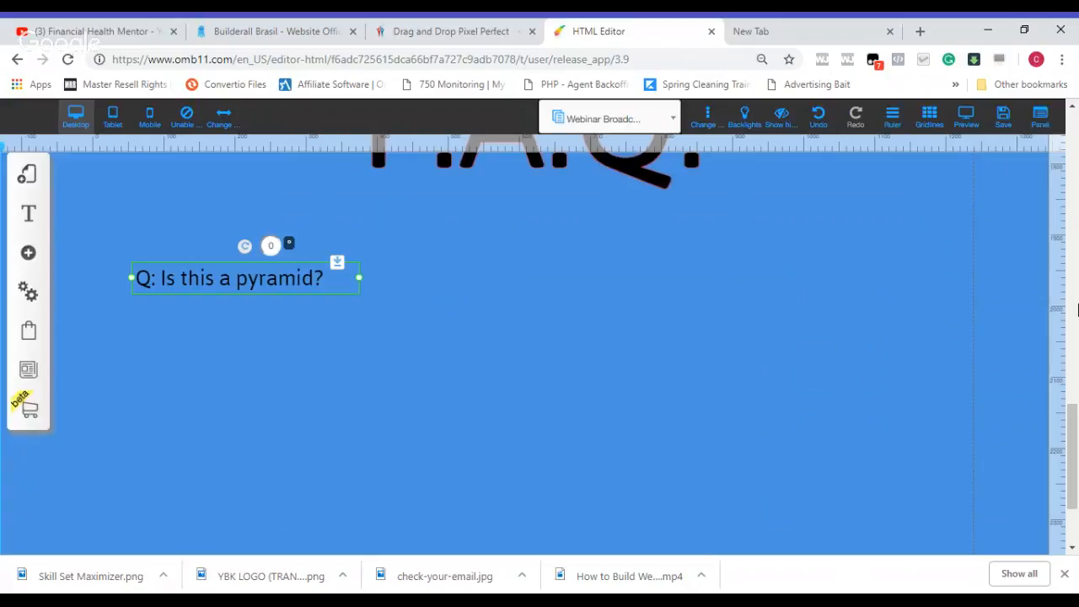
pyautogui.click(1055, 245)
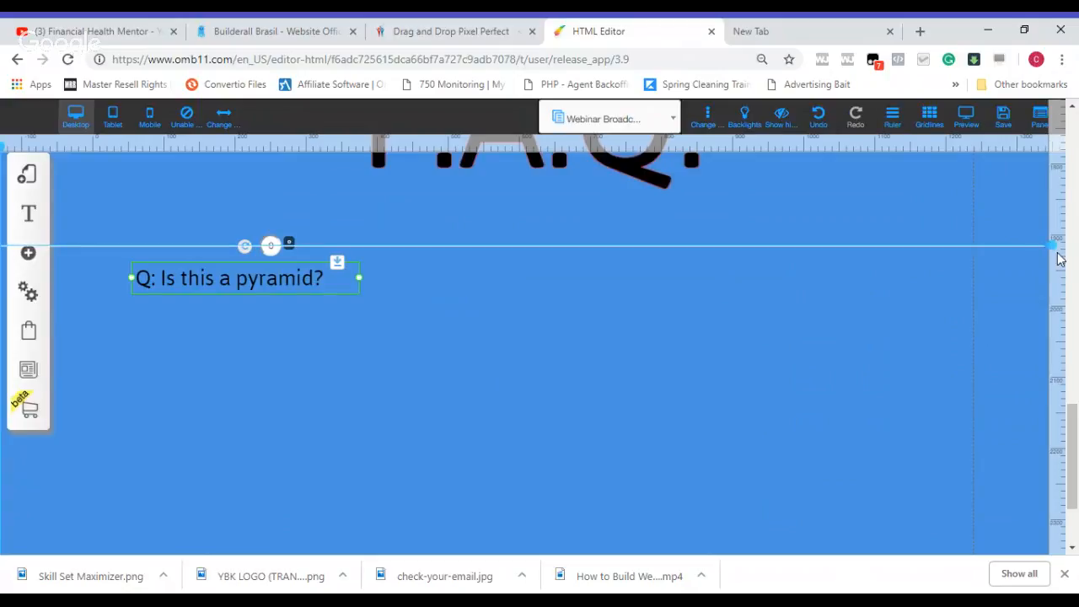
pyautogui.moveTo(263, 277); pyautogui.dragTo(241, 261)
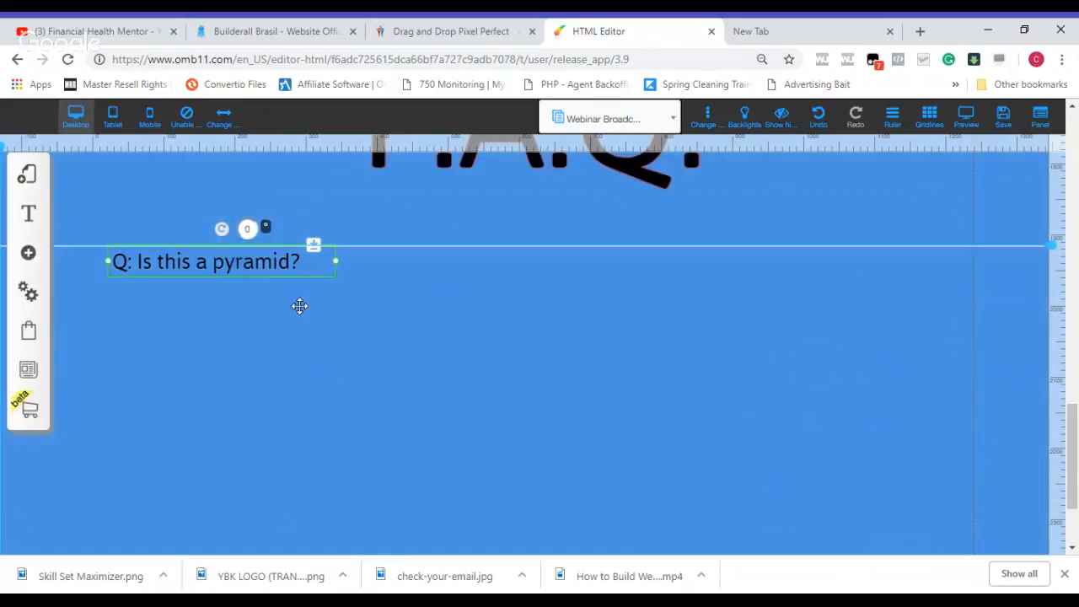
# Step: Duplicate the question text twice to get three copies
pyautogui.doubleClick(280, 264)
pyautogui.click(502, 385)
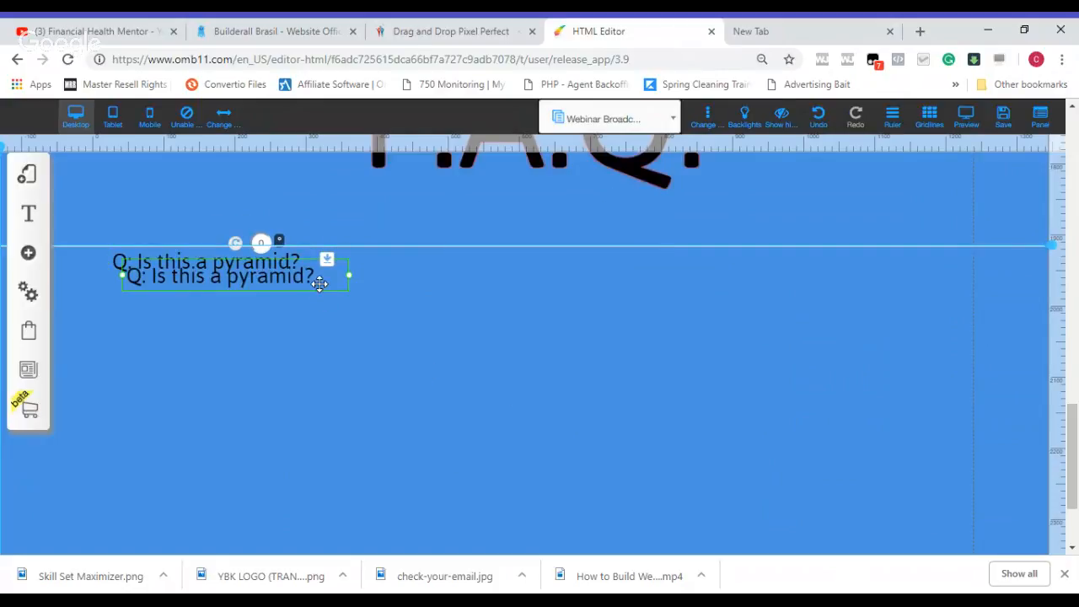
pyautogui.doubleClick(320, 283)
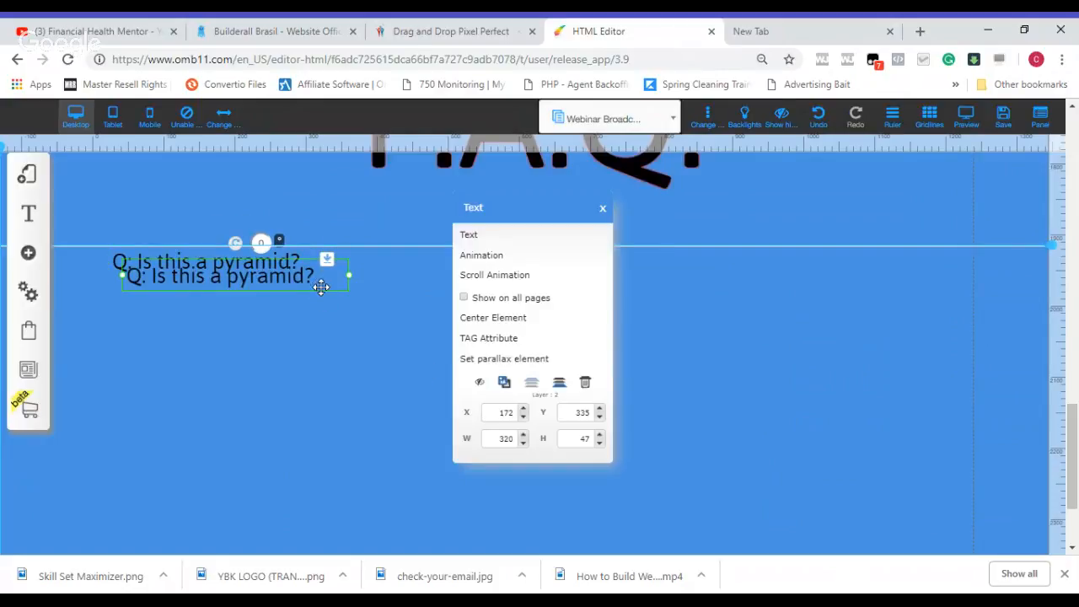
pyautogui.click(503, 385)
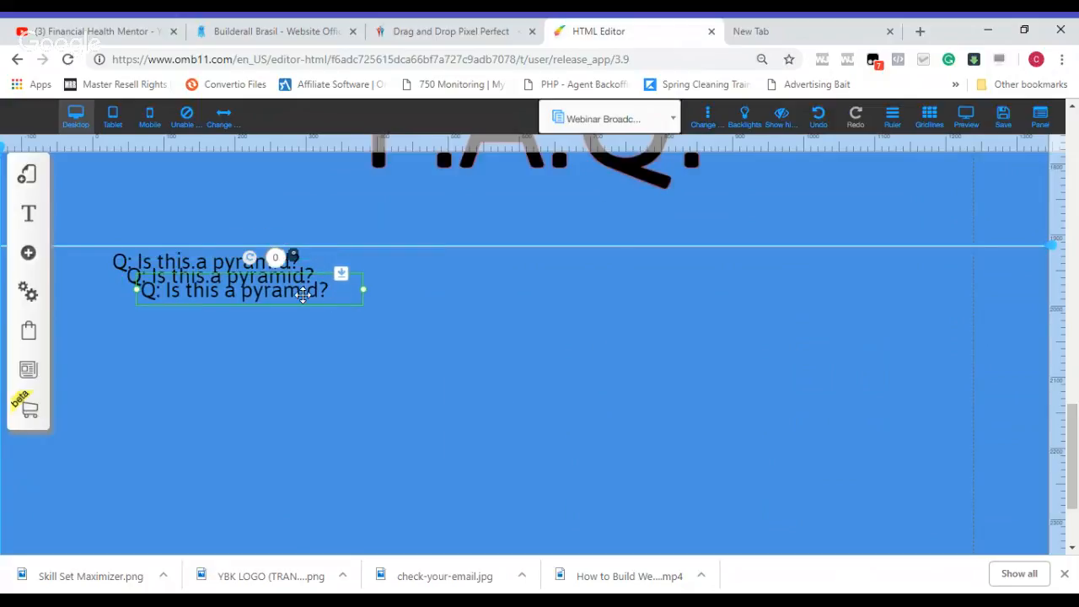
# Step: Spread the three question copies out: two along the horizontal guide as left and right columns, the third below the left one
pyautogui.moveTo(303, 294); pyautogui.dragTo(793, 267)
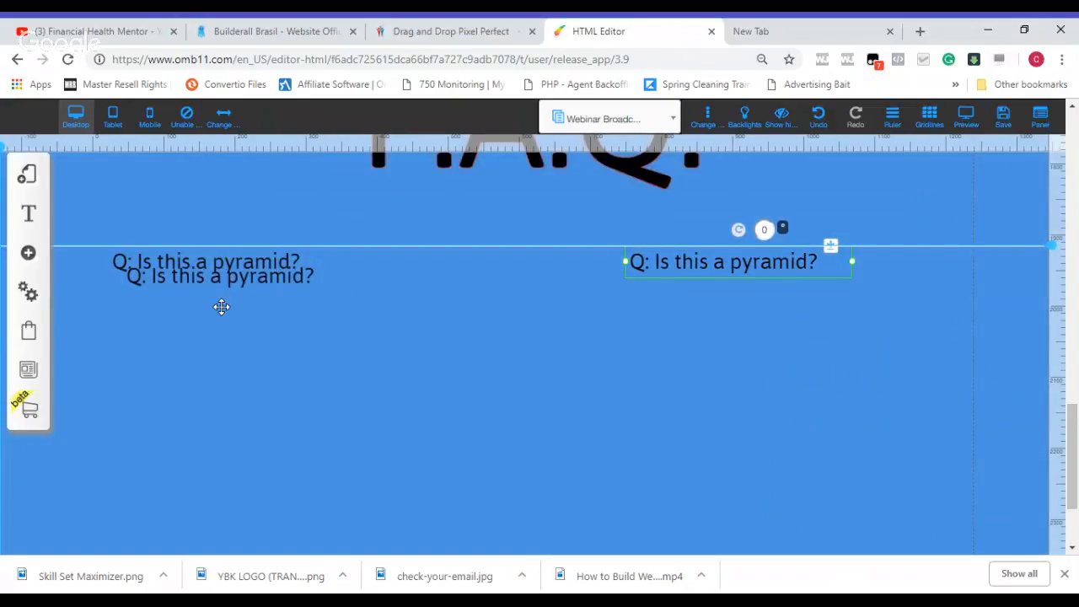
pyautogui.moveTo(228, 277); pyautogui.dragTo(214, 356)
pyautogui.moveTo(222, 267); pyautogui.dragTo(253, 263)
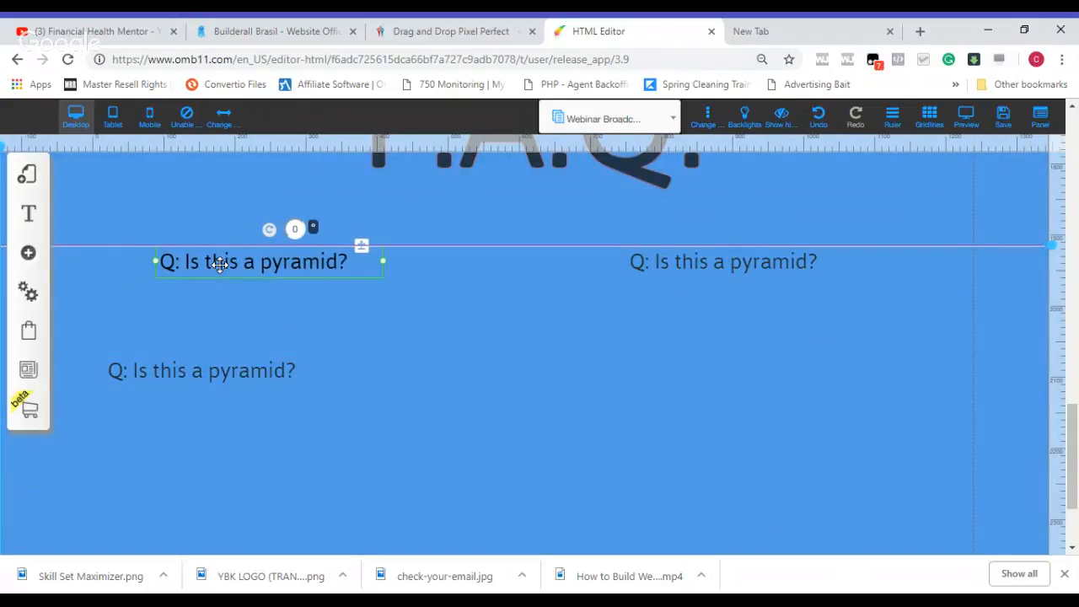
pyautogui.moveTo(667, 265); pyautogui.dragTo(678, 267)
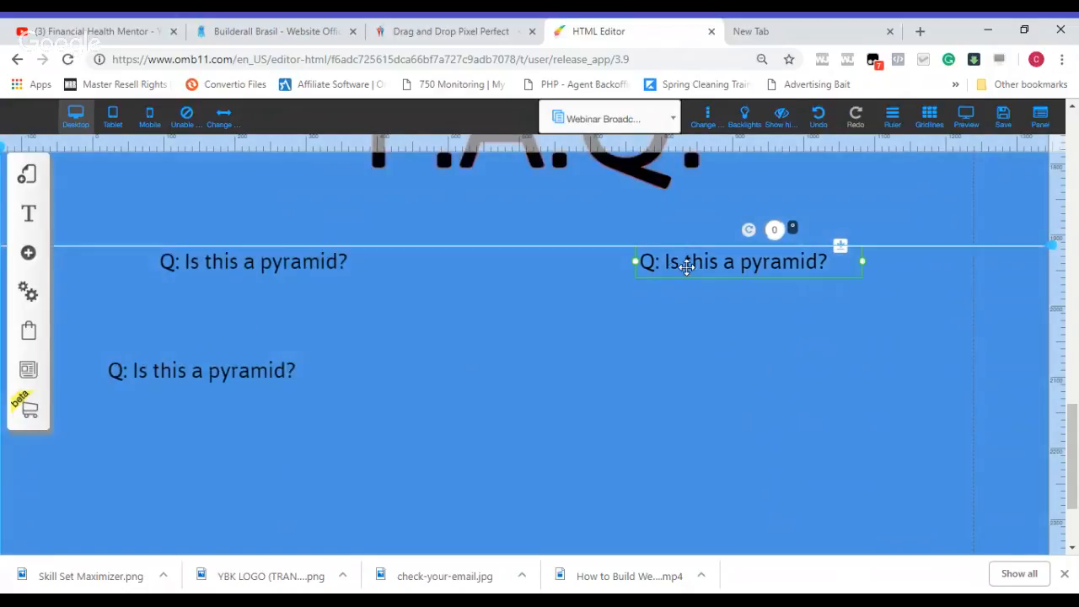
# Step: Place a vertical guide for each of the two columns and align the left edges of the upper questions to them
pyautogui.click(157, 143)
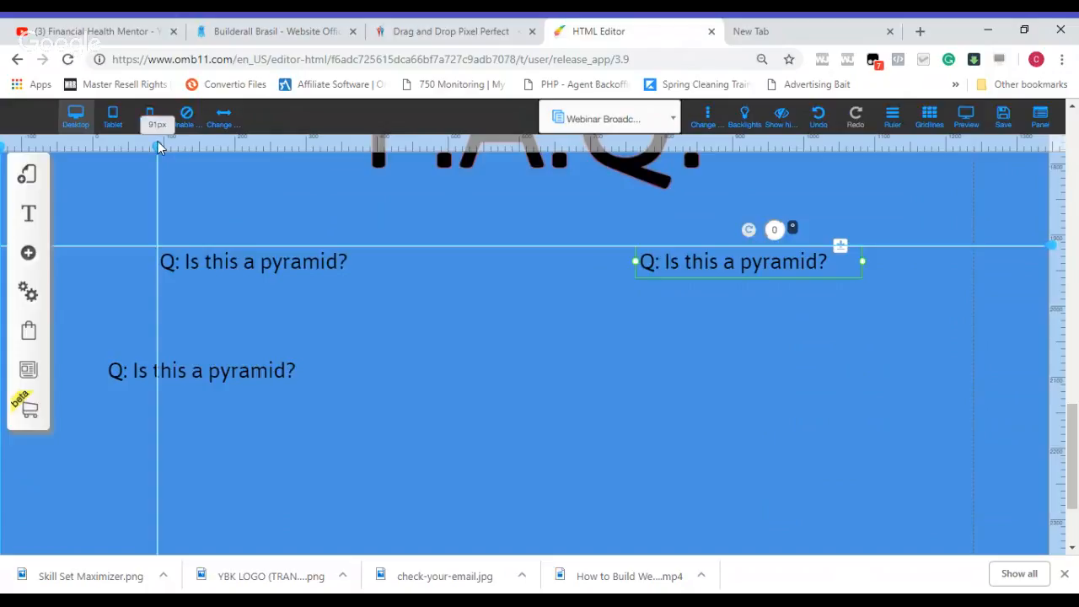
pyautogui.moveTo(158, 143); pyautogui.dragTo(151, 144)
pyautogui.click(598, 146)
pyautogui.moveTo(598, 146); pyautogui.dragTo(623, 146)
pyautogui.moveTo(683, 271); pyautogui.dragTo(678, 271)
pyautogui.moveTo(282, 258); pyautogui.dragTo(278, 257)
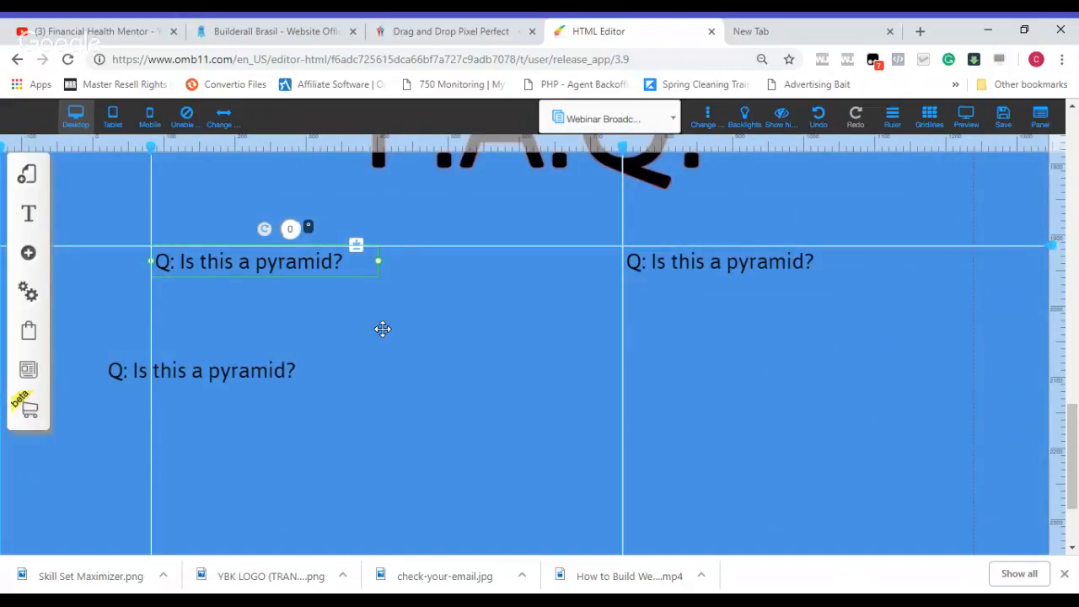
# Step: Move the spare question copy directly beneath the left question and change its "Q" prefix to "A"
pyautogui.moveTo(216, 380); pyautogui.dragTo(260, 304)
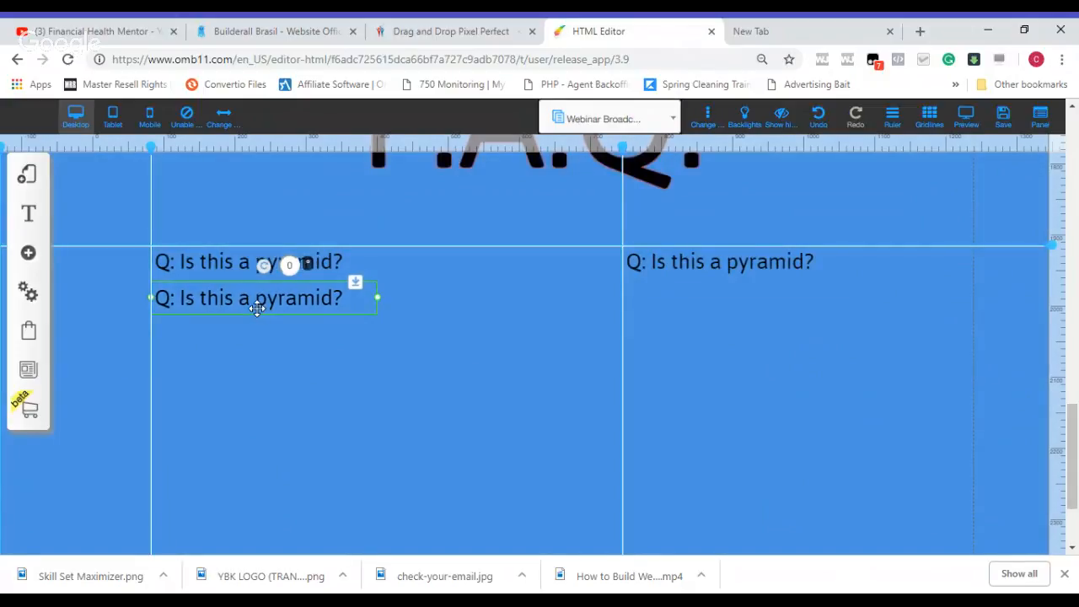
pyautogui.doubleClick(171, 297)
pyautogui.click(172, 297)
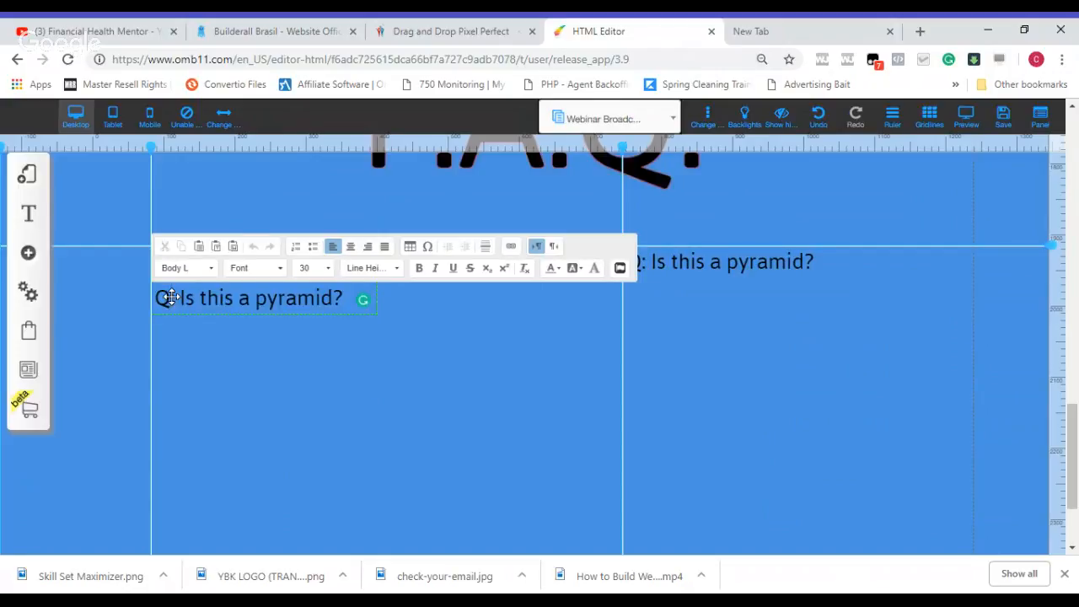
pyautogui.press('BackSpace')
pyautogui.write('A')
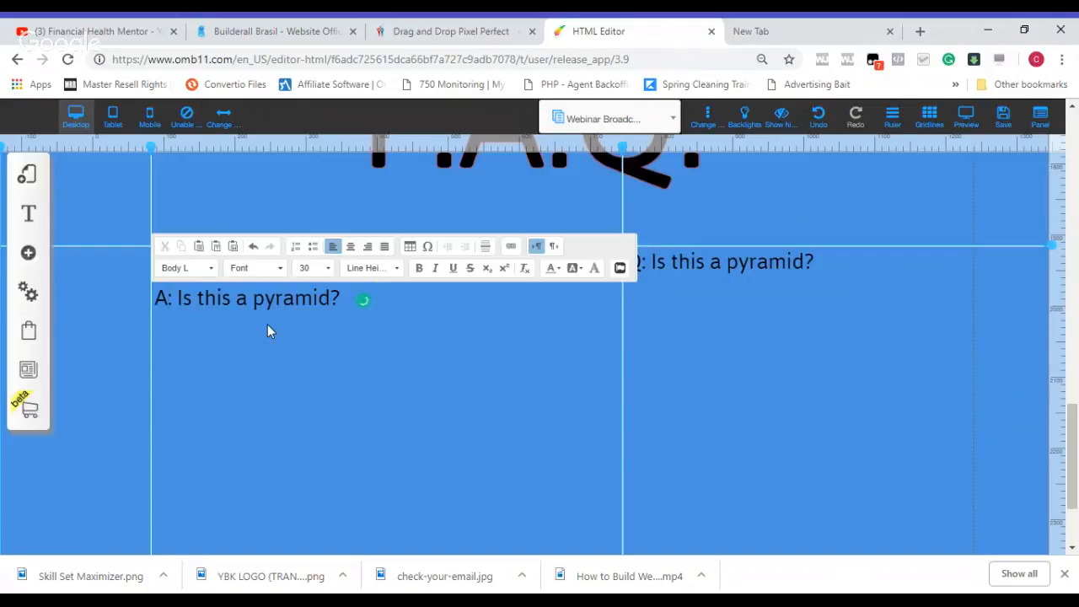
pyautogui.click(298, 309)
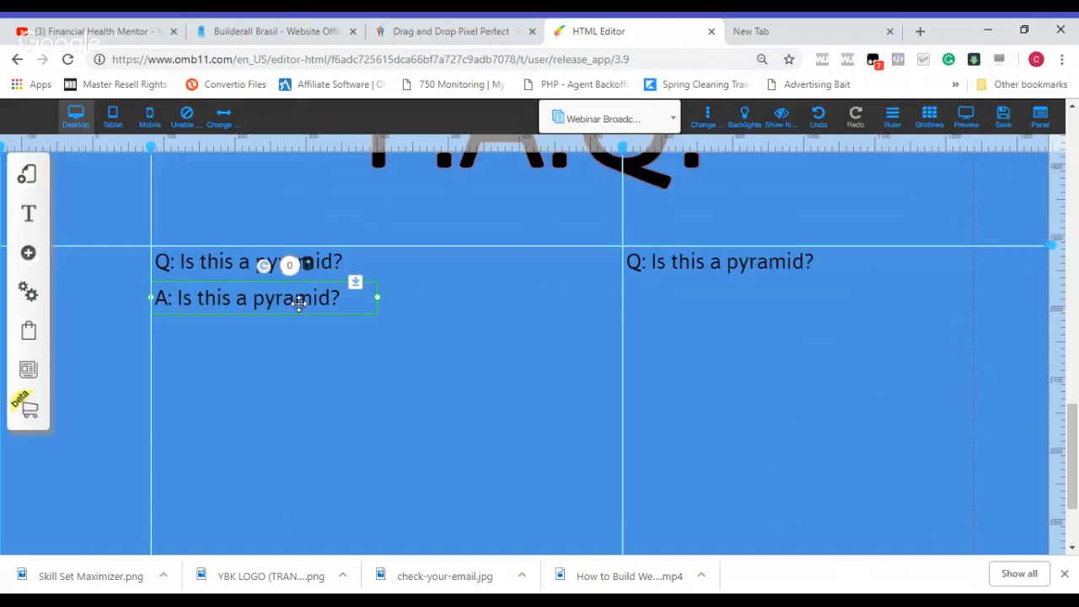
# Step: Duplicate the "A:" line and position the copy beneath the right question, flush with the right column's vertical guide
pyautogui.rightClick(298, 304)
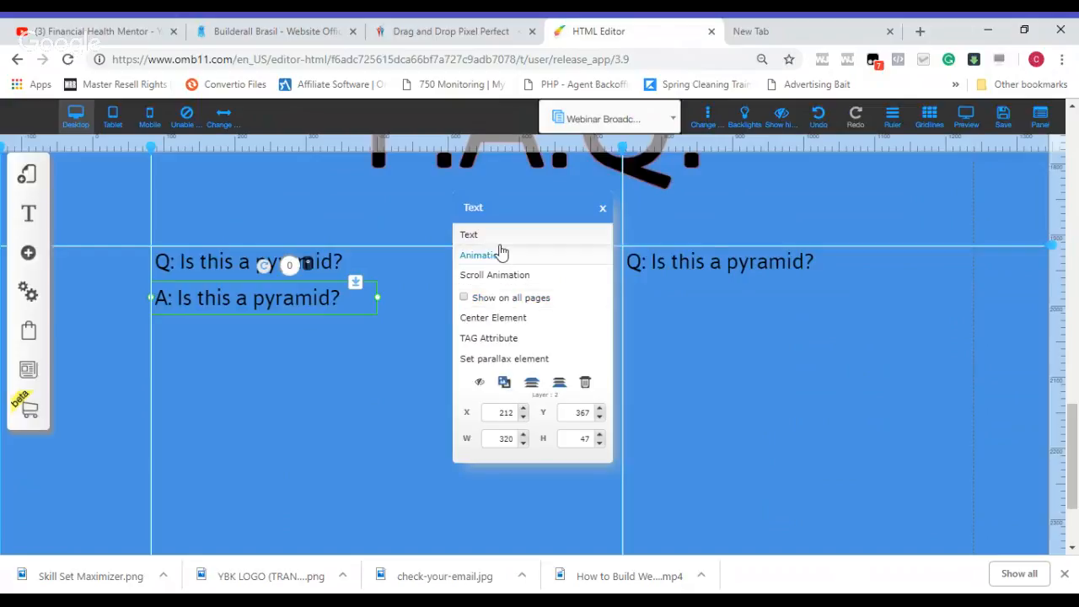
pyautogui.click(505, 382)
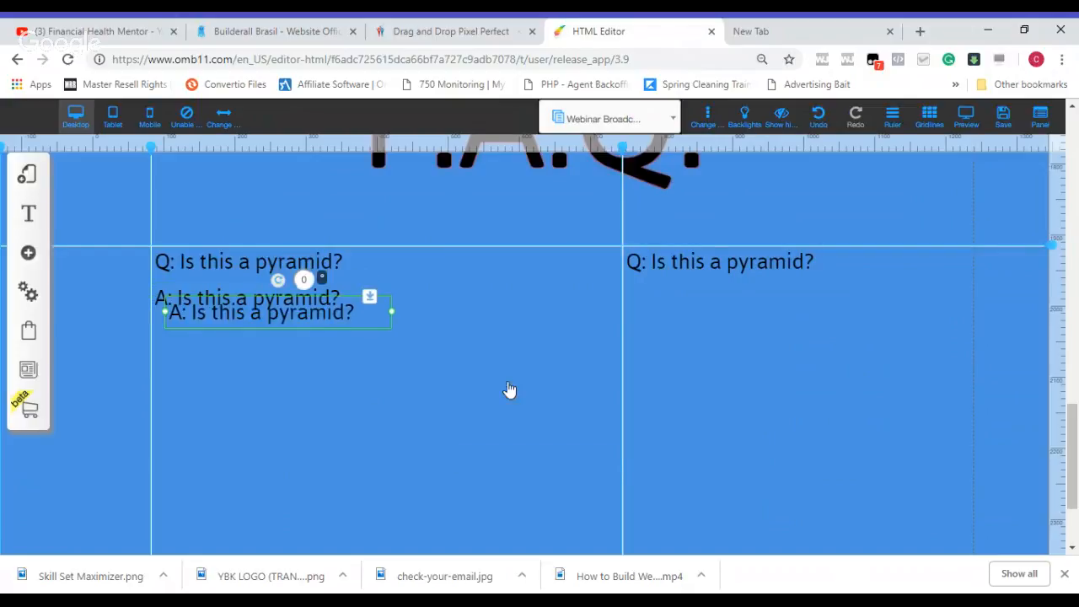
pyautogui.moveTo(345, 320)
pyautogui.mouseDown()
pyautogui.moveTo(596, 336)
pyautogui.moveTo(801, 312)
pyautogui.mouseUp()
pyautogui.press('Up')
pyautogui.press('Up')
pyautogui.press('Up')
pyautogui.press('Up')
pyautogui.press('Up')
pyautogui.press('Up')
pyautogui.press('Up')
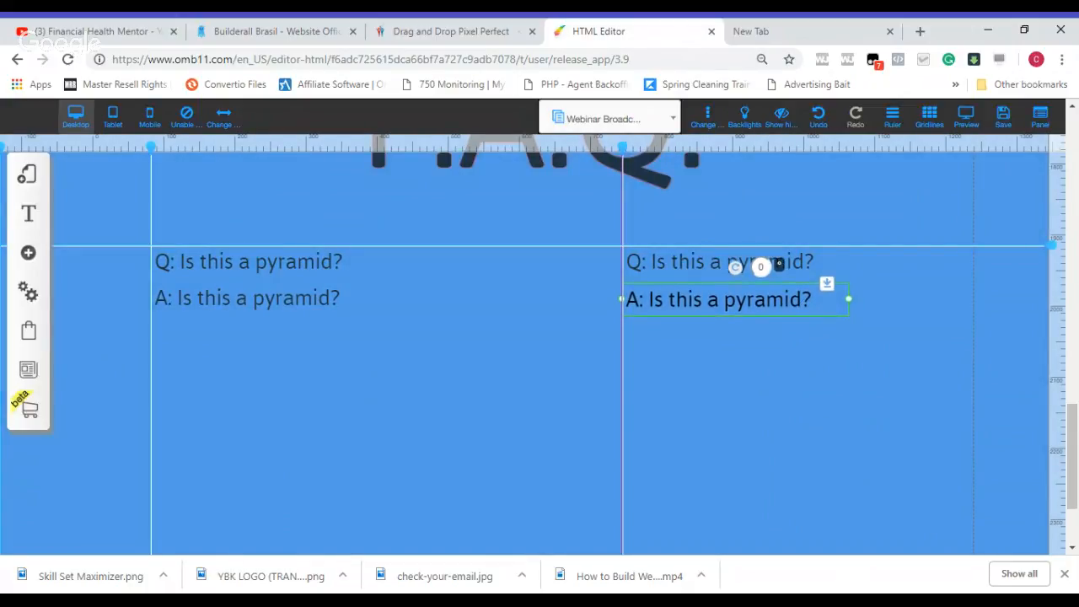
pyautogui.press('Down')
pyautogui.press('Down')
pyautogui.press('Down')
pyautogui.press('Down')
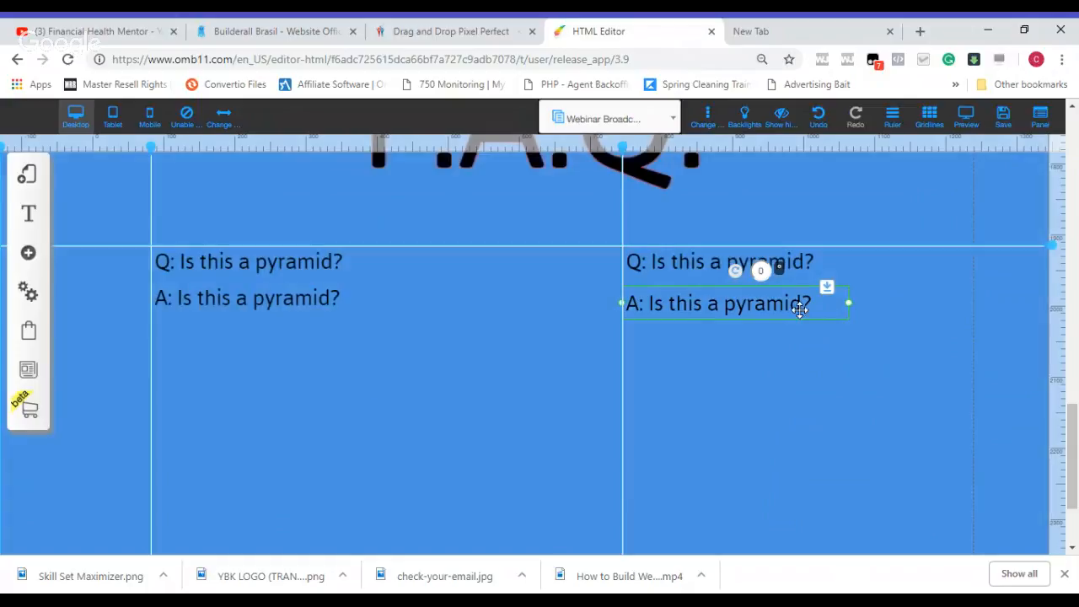
# Step: Add a second horizontal guide at the top of the right answer and align the left answer to it
pyautogui.moveTo(1065, 327)
pyautogui.mouseDown()
pyautogui.moveTo(1051, 319)
pyautogui.moveTo(1051, 288)
pyautogui.mouseUp()
pyautogui.click(312, 301)
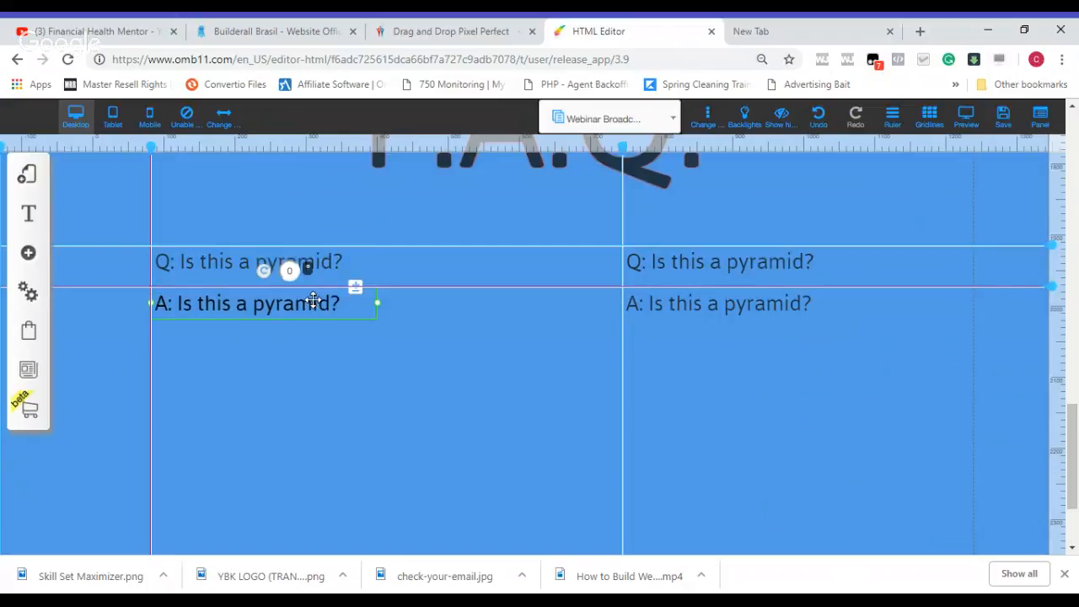
# Step: Change the text colour of the right column's "A: Is this a pyramid?" line to white
pyautogui.click(737, 349)
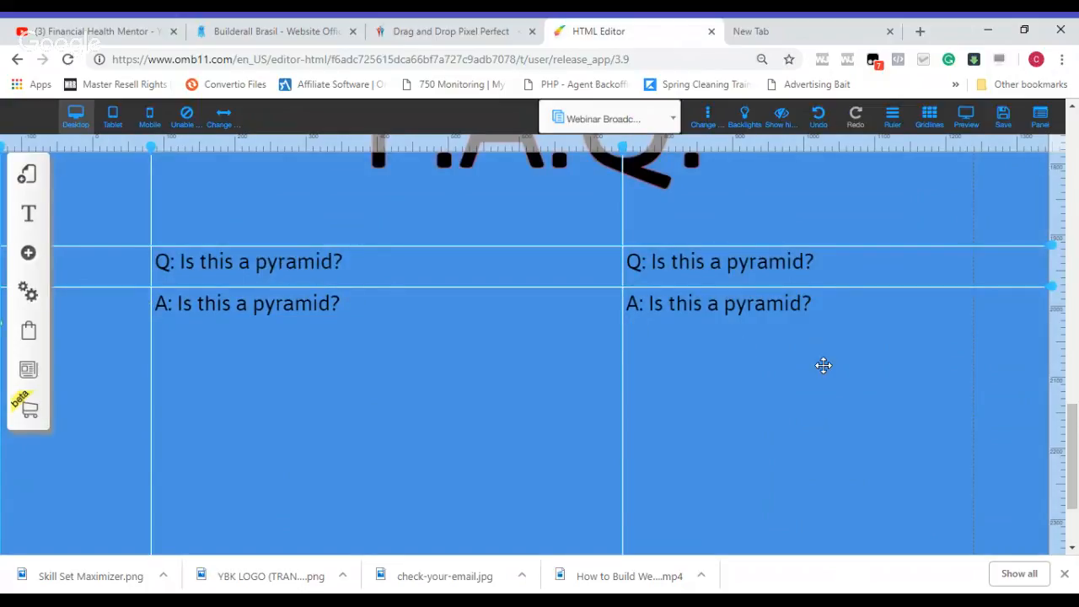
pyautogui.click(756, 316)
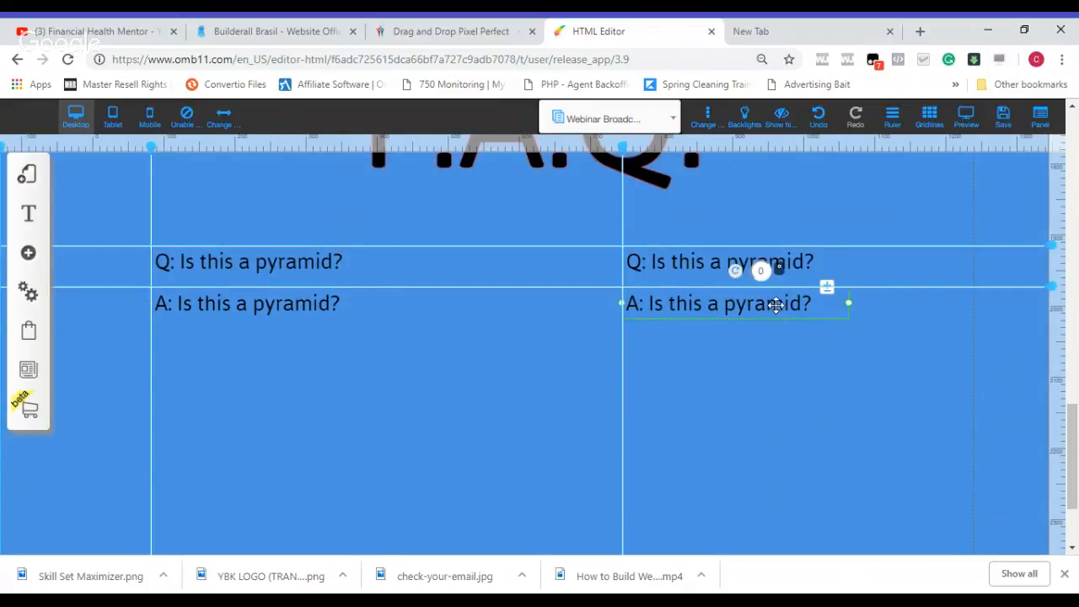
pyautogui.doubleClick(776, 305)
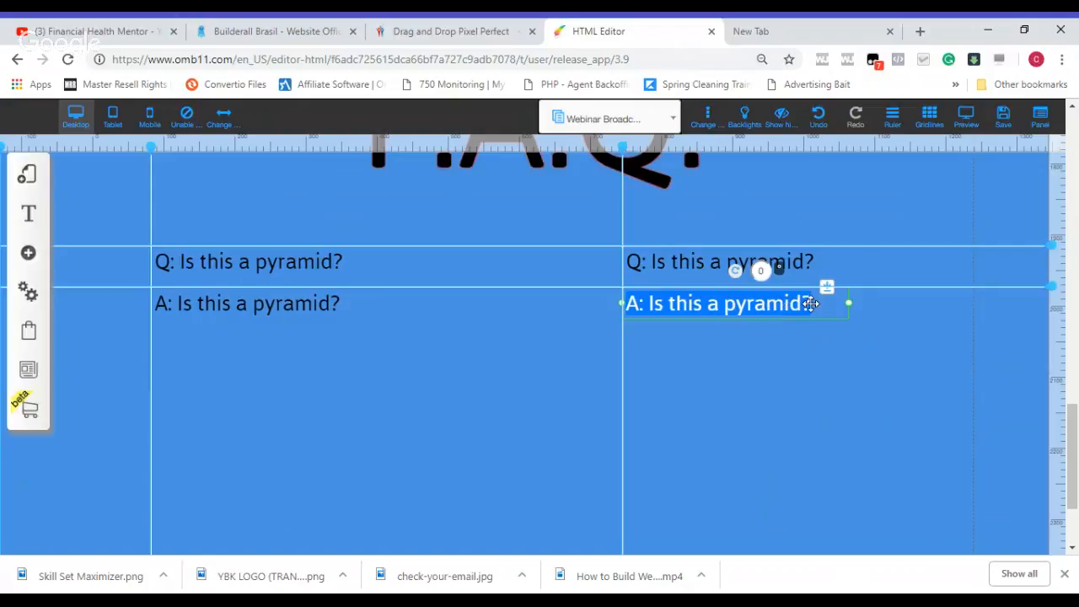
pyautogui.doubleClick(811, 304)
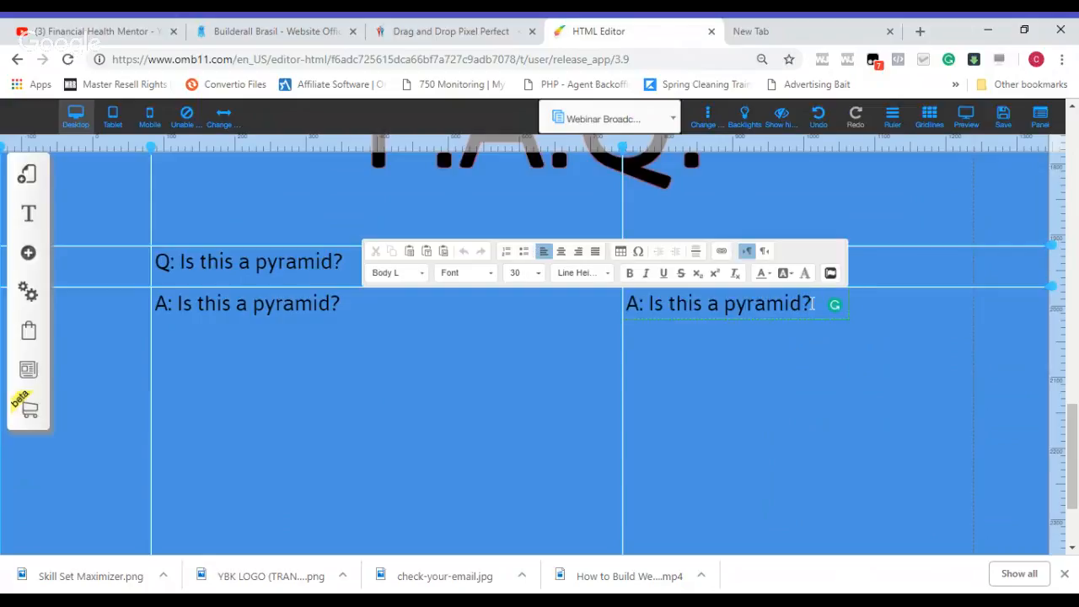
pyautogui.doubleClick(816, 304)
pyautogui.moveTo(816, 303); pyautogui.dragTo(629, 314)
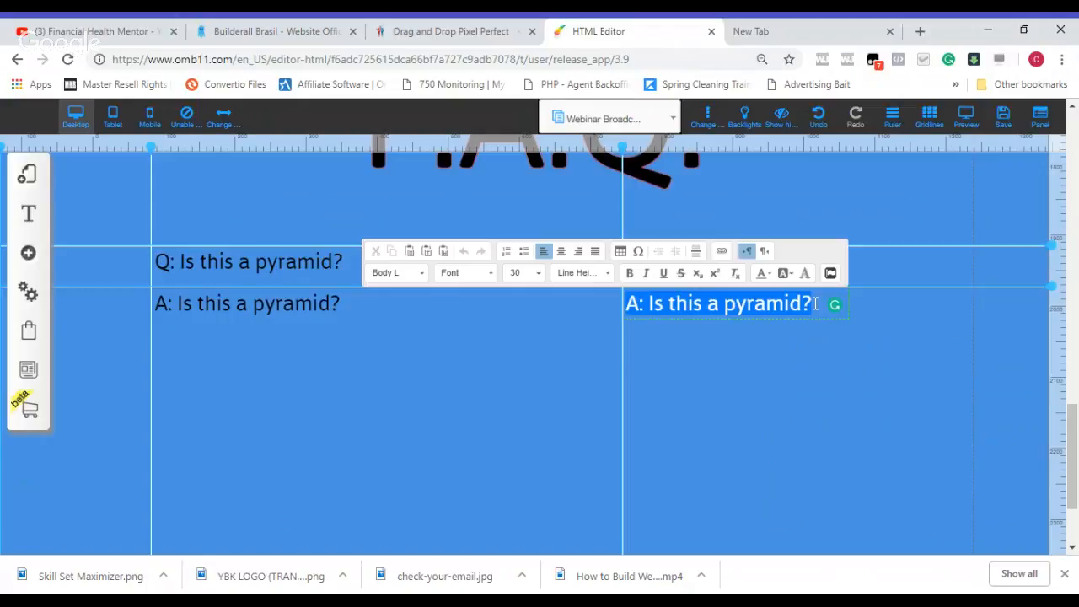
pyautogui.click(771, 279)
pyautogui.click(835, 337)
pyautogui.click(827, 363)
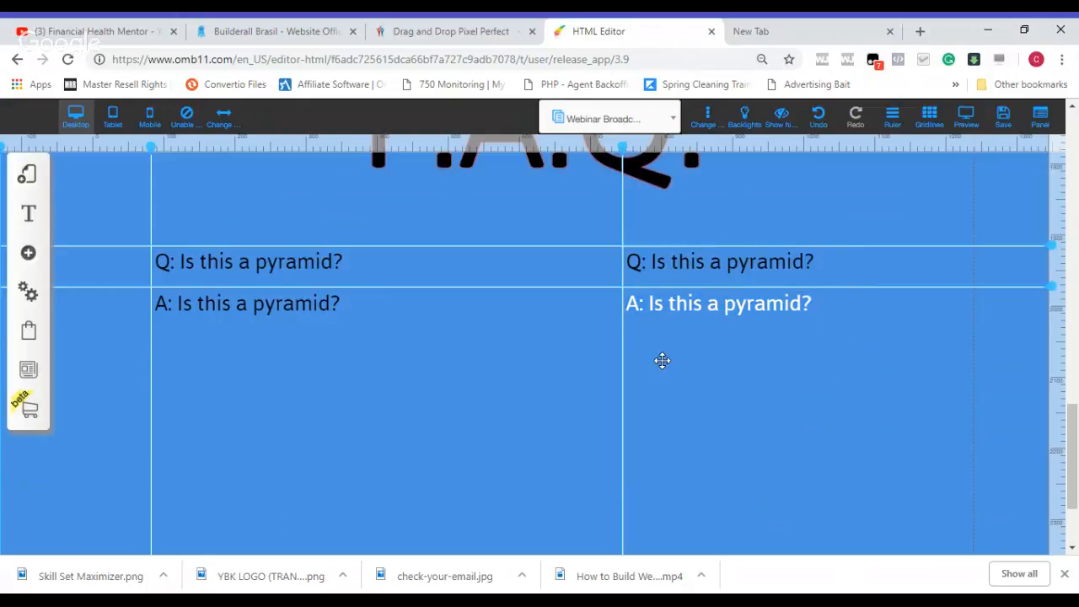
# Step: Recolour the left column's "A: Is this a pyramid?" line white to match the right answer
pyautogui.doubleClick(309, 304)
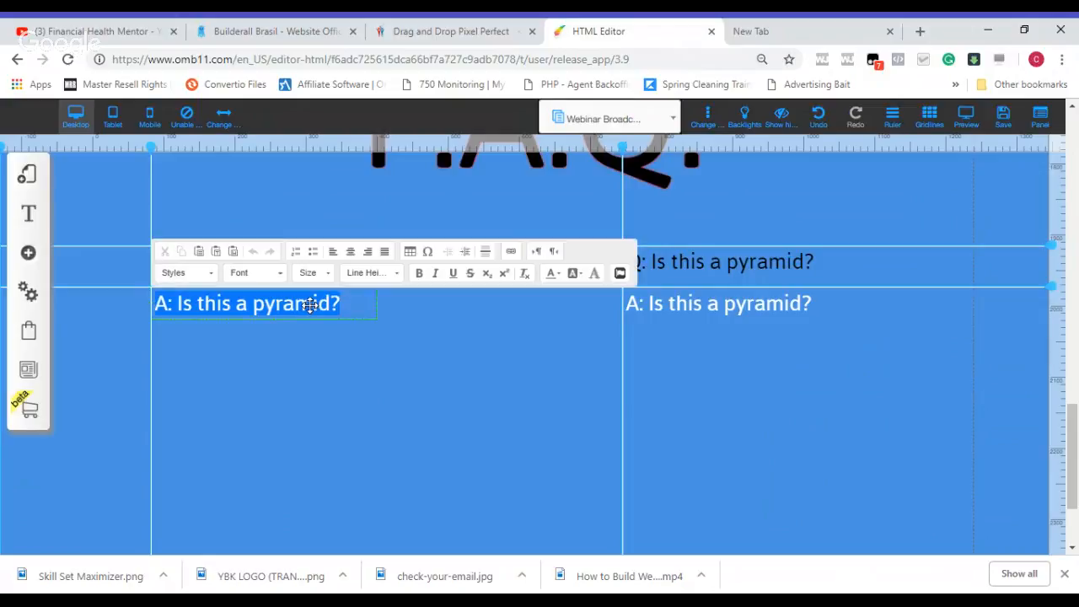
pyautogui.click(544, 276)
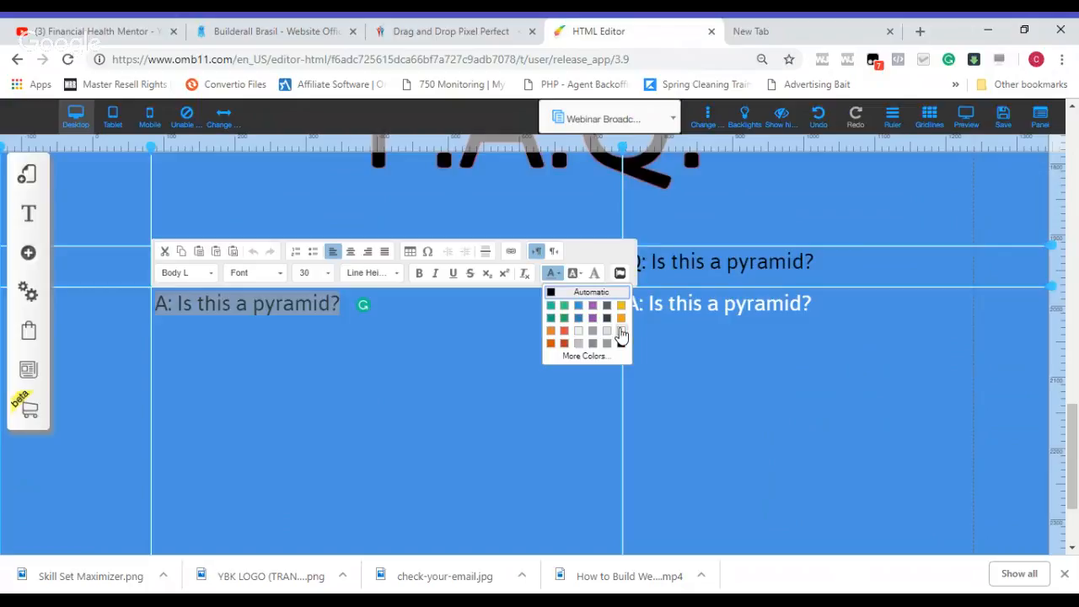
pyautogui.click(620, 332)
pyautogui.click(841, 438)
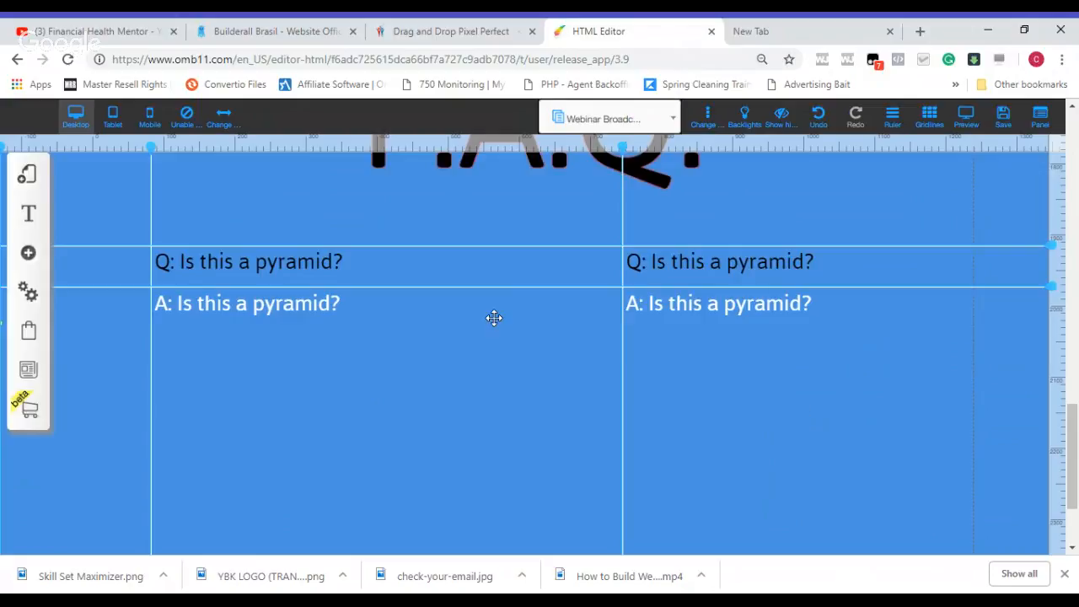
# Step: Duplicate the left question and place the copy below the left answer, flush with the left vertical guide
pyautogui.click(317, 264)
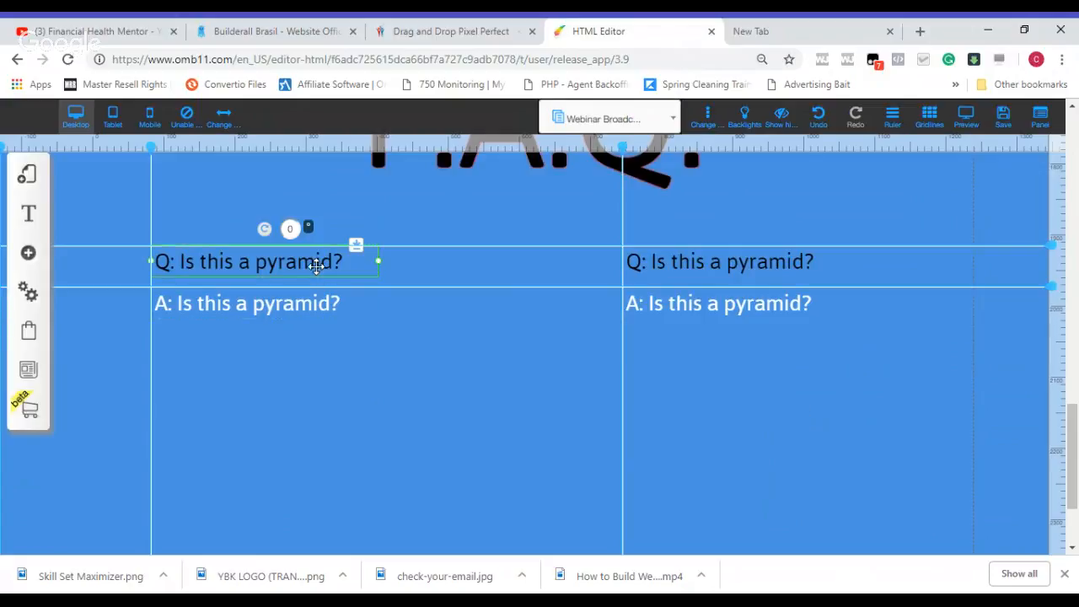
pyautogui.doubleClick(317, 264)
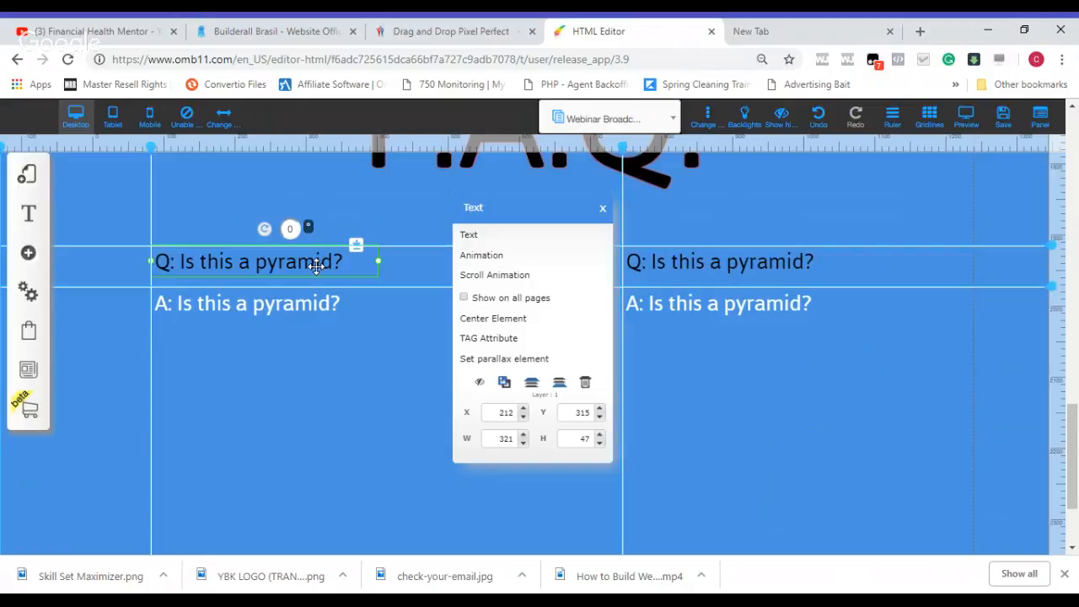
pyautogui.click(504, 382)
pyautogui.moveTo(377, 276); pyautogui.dragTo(364, 365)
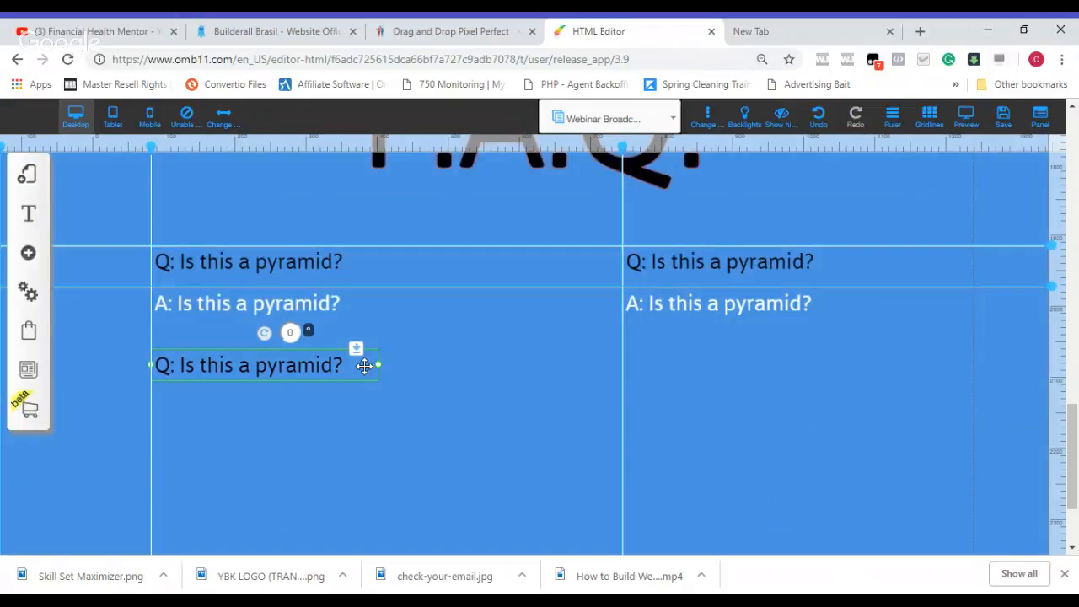
# Step: Duplicate the lower left question and place the copy below the right answer, flush with the right vertical guide
pyautogui.click(365, 365)
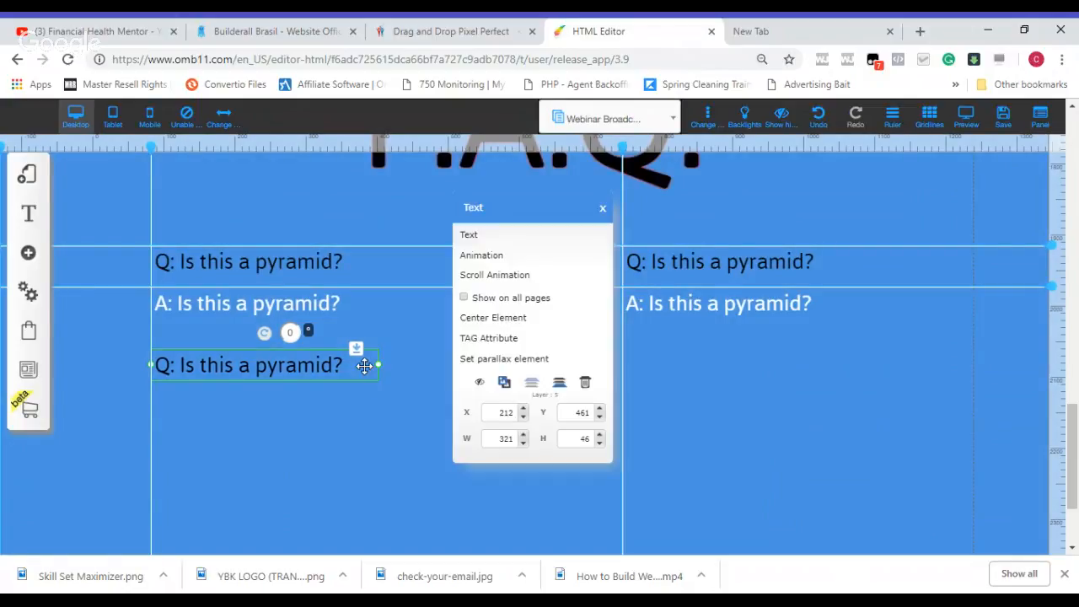
pyautogui.click(505, 382)
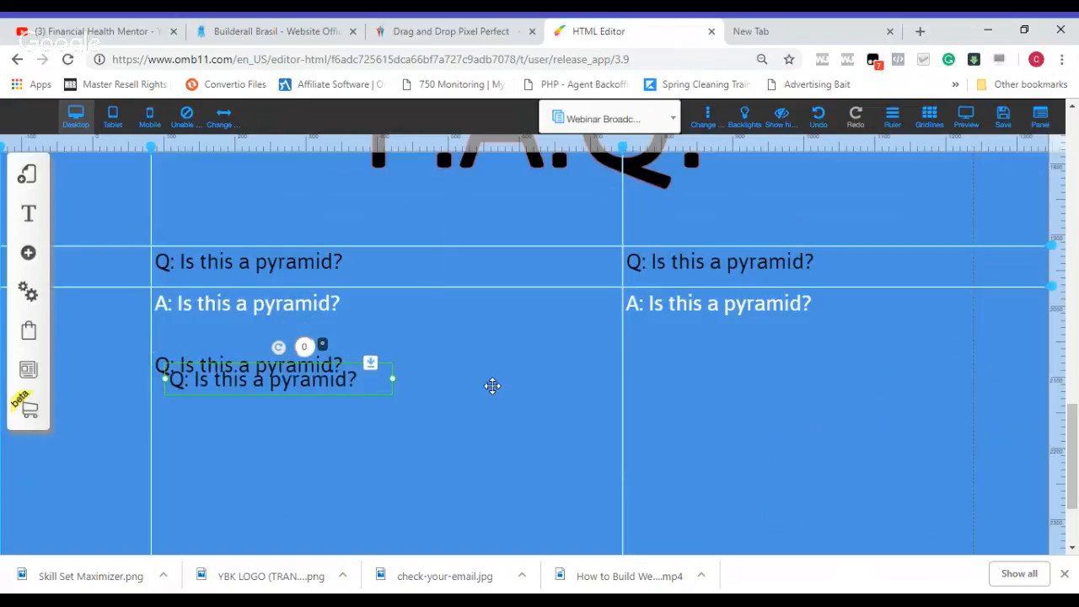
pyautogui.moveTo(372, 391); pyautogui.dragTo(762, 380)
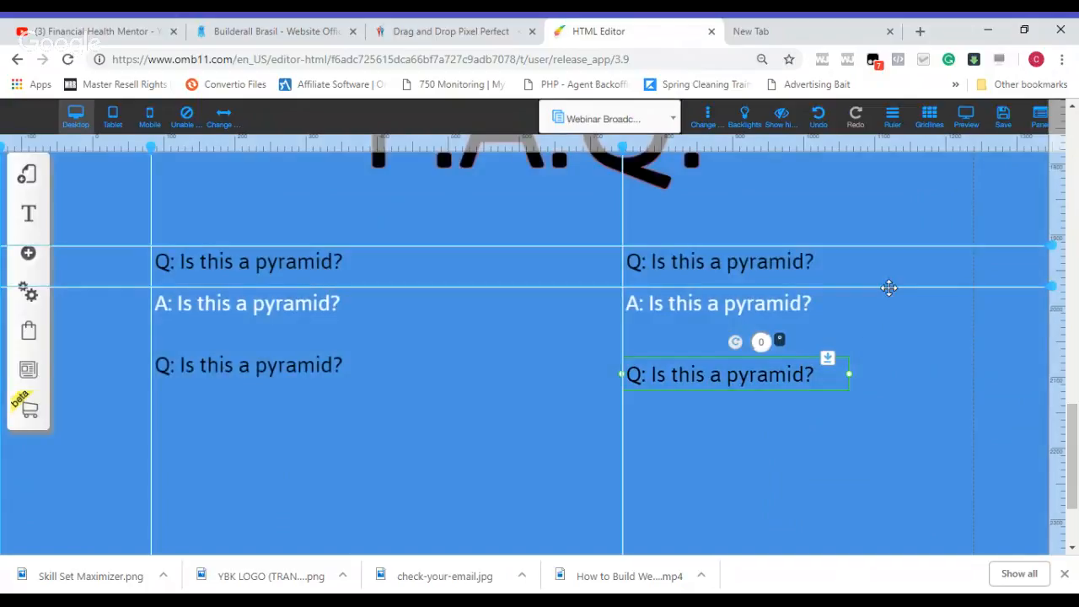
# Step: Nudge the F.A.Q. heading and all question and answer texts slightly down and to the left
pyautogui.click(1017, 290)
pyautogui.press('Down')
pyautogui.press('Down')
pyautogui.press('Down')
pyautogui.press('Down')
pyautogui.press('Down')
pyautogui.press('Down')
pyautogui.press('Down')
pyautogui.press('Down')
pyautogui.press('Down')
pyautogui.press('Down')
pyautogui.press('Down')
pyautogui.press('Down')
pyautogui.press('Down')
pyautogui.press('Down')
pyautogui.press('Down')
pyautogui.press('Down')
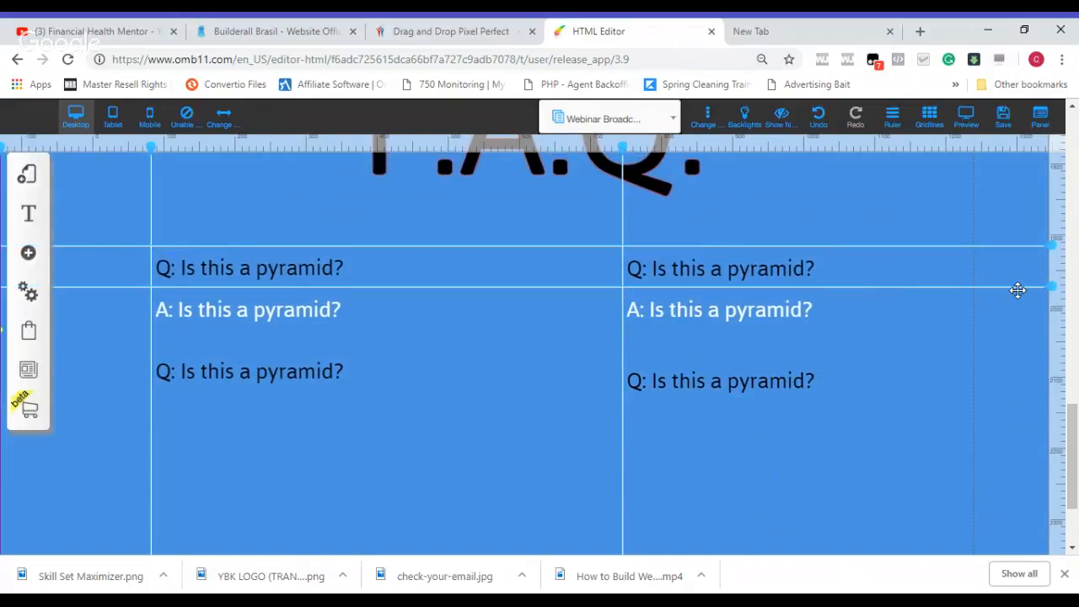
pyautogui.press('Left')
pyautogui.press('Up')
pyautogui.press('Up')
pyautogui.press('Up')
pyautogui.press('Up')
pyautogui.press('Up')
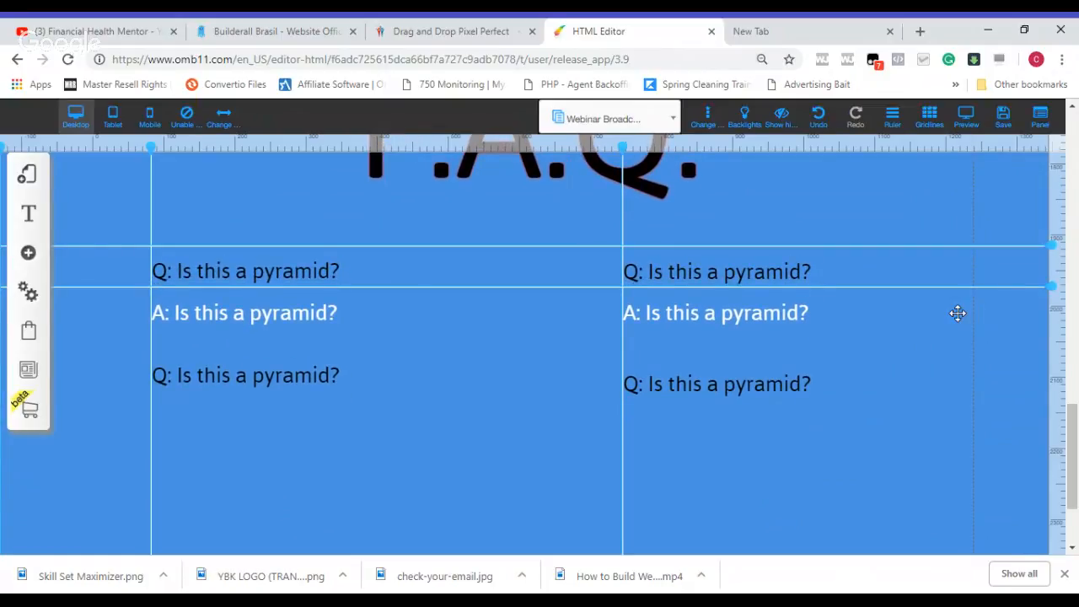
# Step: Move the second horizontal guide down to the lower question row and align both lower questions to it and their column guides
pyautogui.moveTo(1049, 285); pyautogui.dragTo(1050, 363)
pyautogui.click(733, 391)
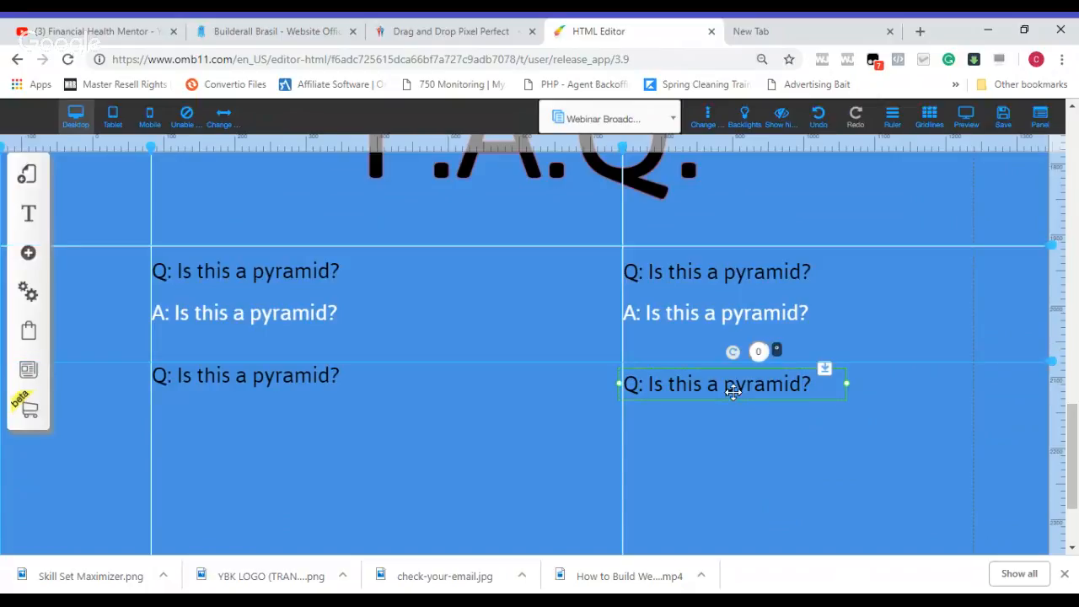
pyautogui.moveTo(733, 391); pyautogui.dragTo(735, 390)
pyautogui.moveTo(288, 381); pyautogui.dragTo(288, 384)
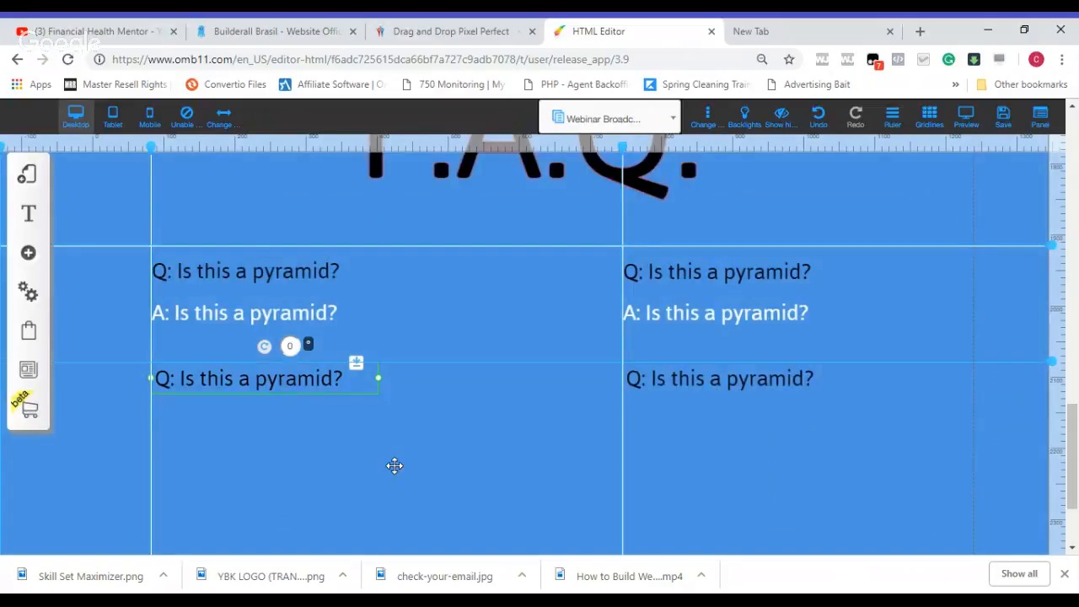
# Step: Realign the upper questions and answers in both columns with their vertical guides
pyautogui.click(683, 300)
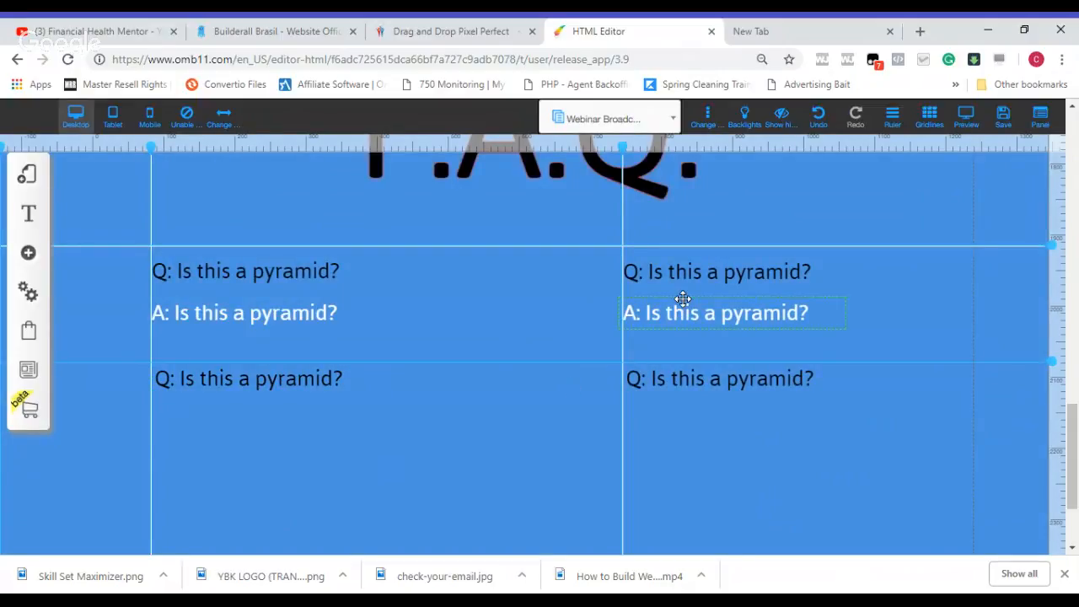
pyautogui.click(683, 300)
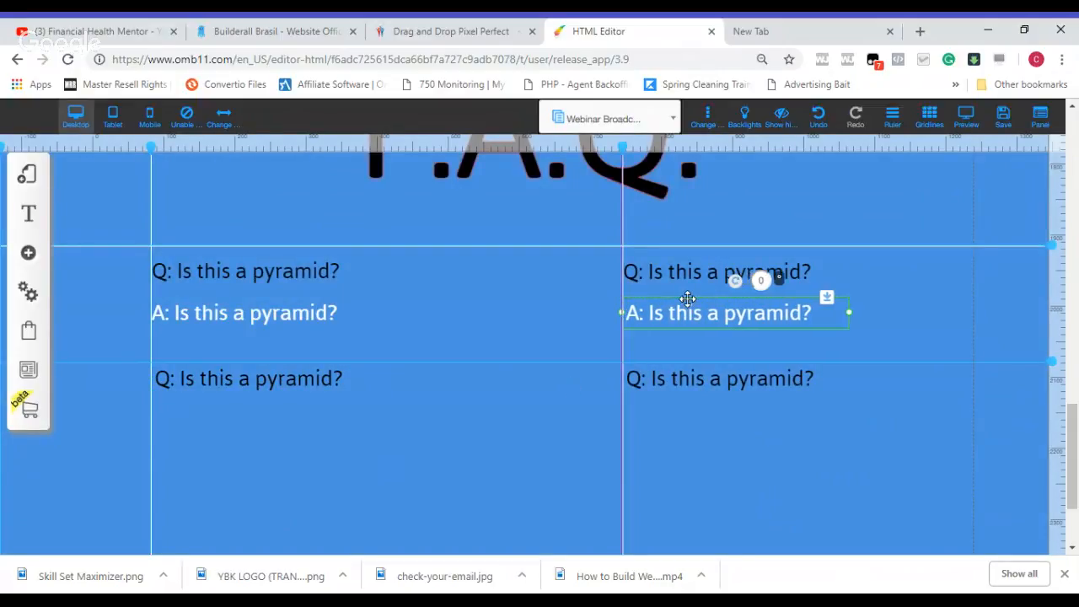
pyautogui.click(684, 270)
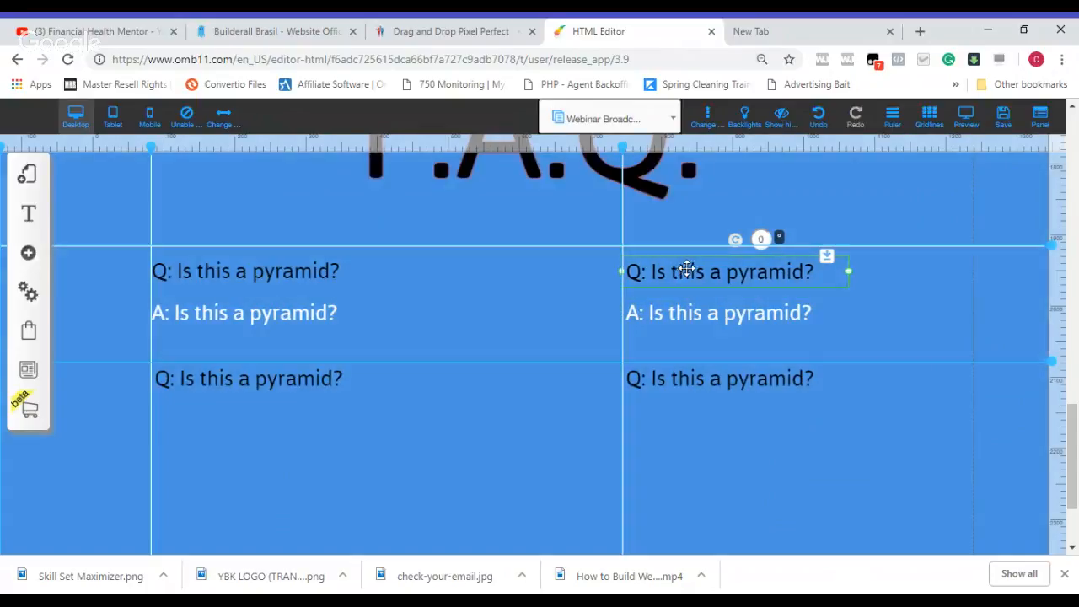
pyautogui.click(303, 315)
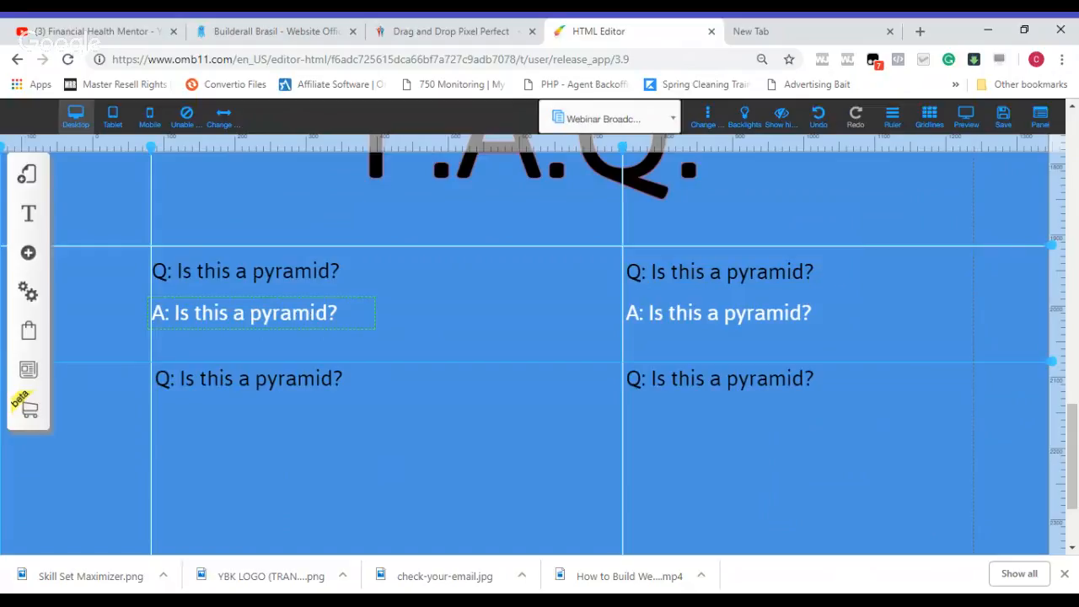
pyautogui.click(320, 314)
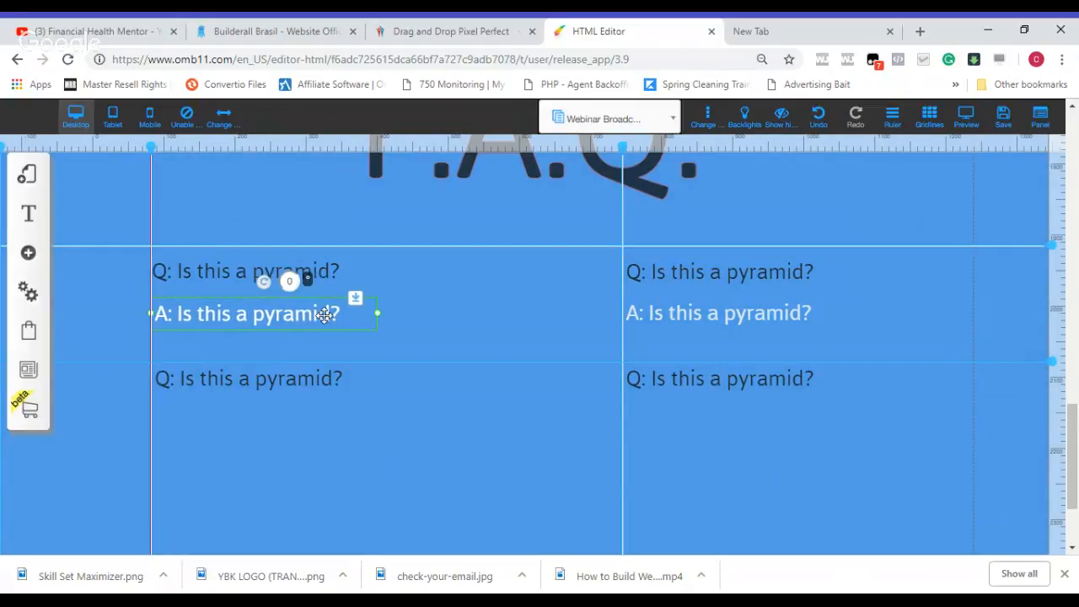
pyautogui.click(324, 270)
pyautogui.doubleClick(329, 271)
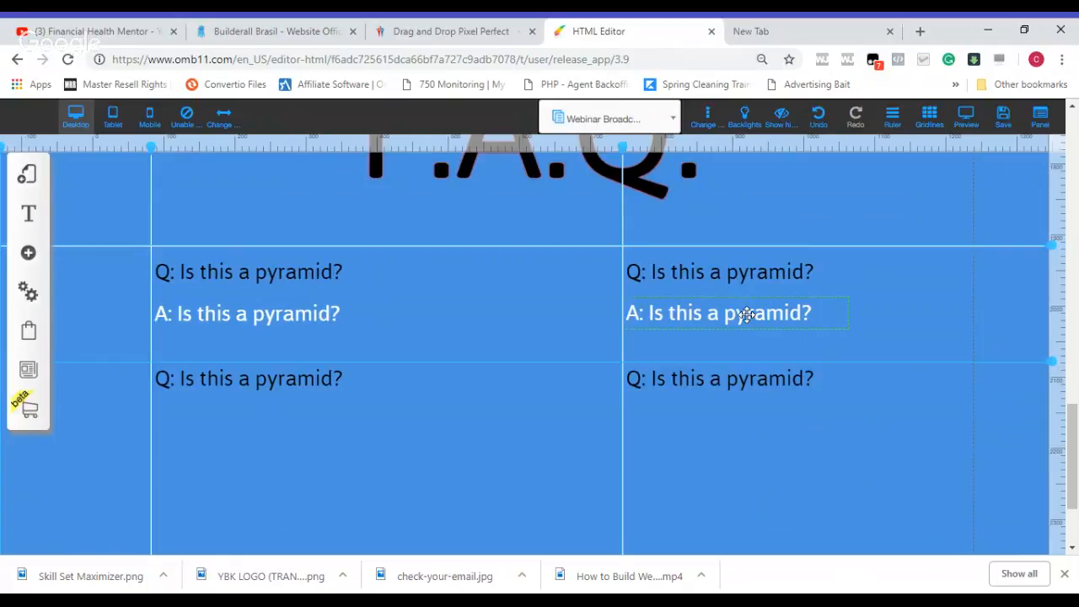
# Step: Duplicate the right answer and place the copy directly beneath the lower right question, flush with the column guide
pyautogui.click(748, 314)
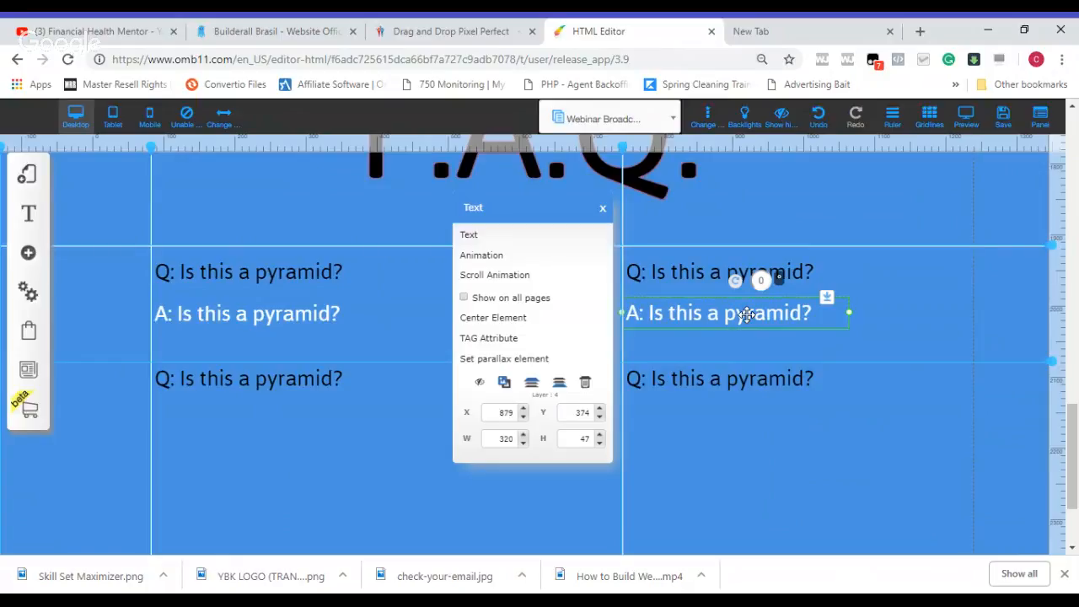
pyautogui.click(515, 384)
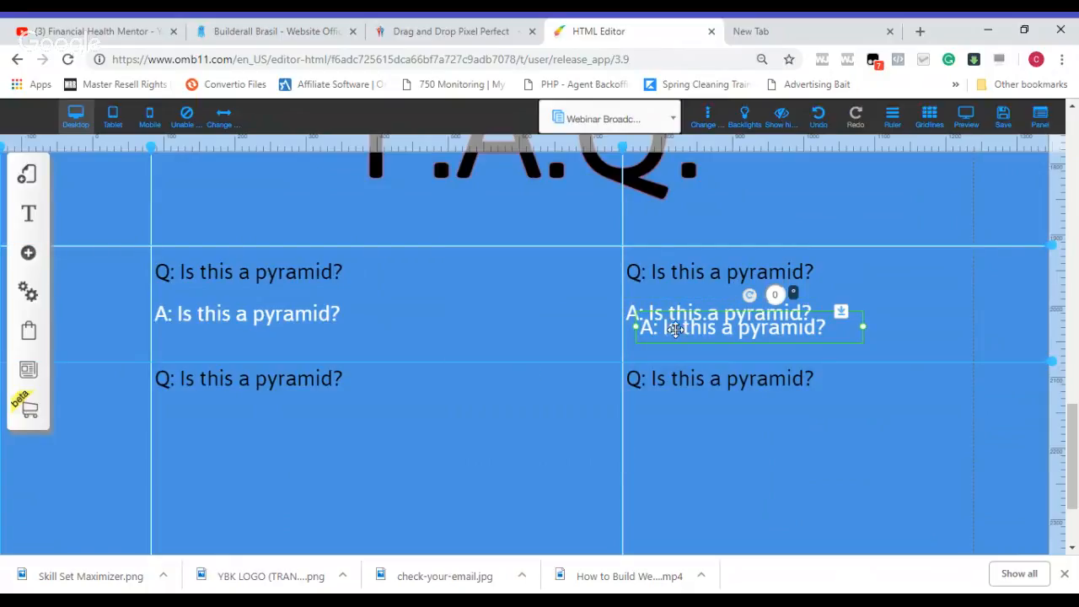
pyautogui.moveTo(675, 426); pyautogui.dragTo(659, 418)
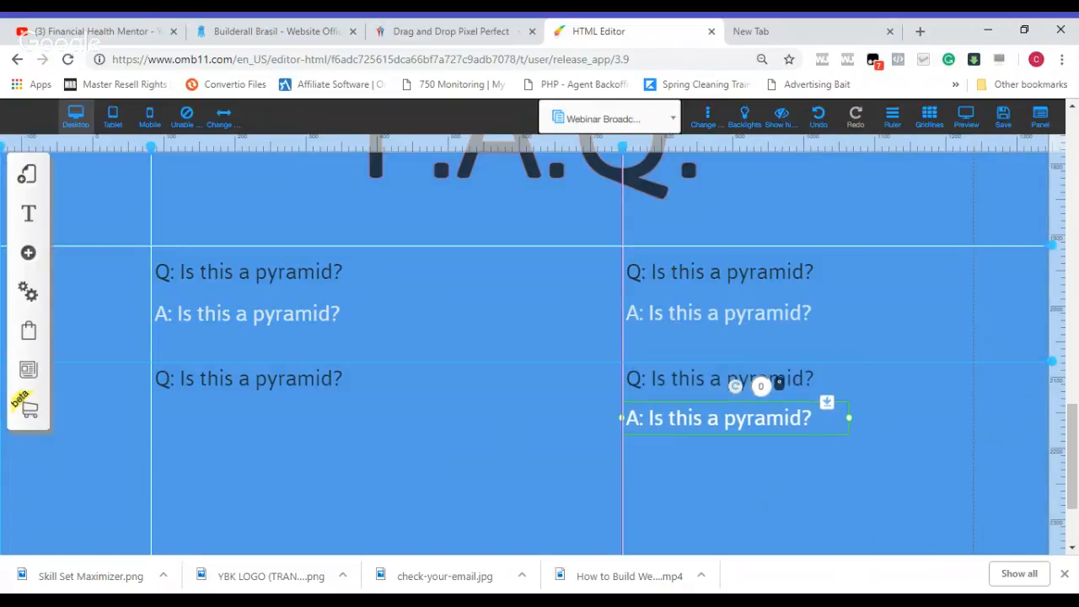
# Step: Duplicate the lower right answer and place the copy beneath the lower left question, flush with the left vertical guide
pyautogui.doubleClick(665, 420)
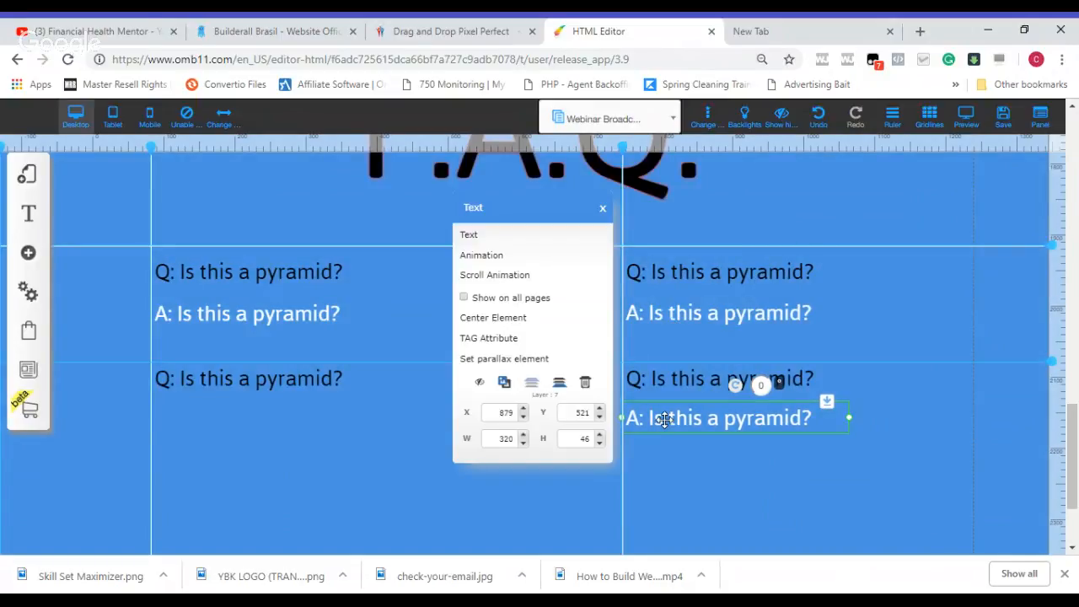
pyautogui.click(505, 384)
pyautogui.moveTo(696, 444); pyautogui.dragTo(212, 424)
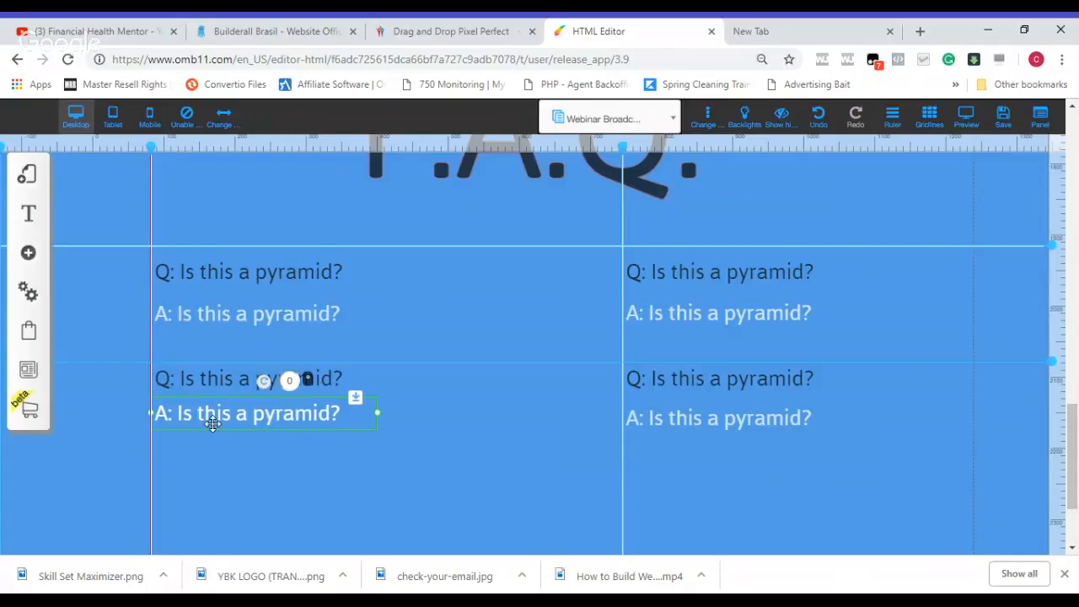
pyautogui.click(246, 487)
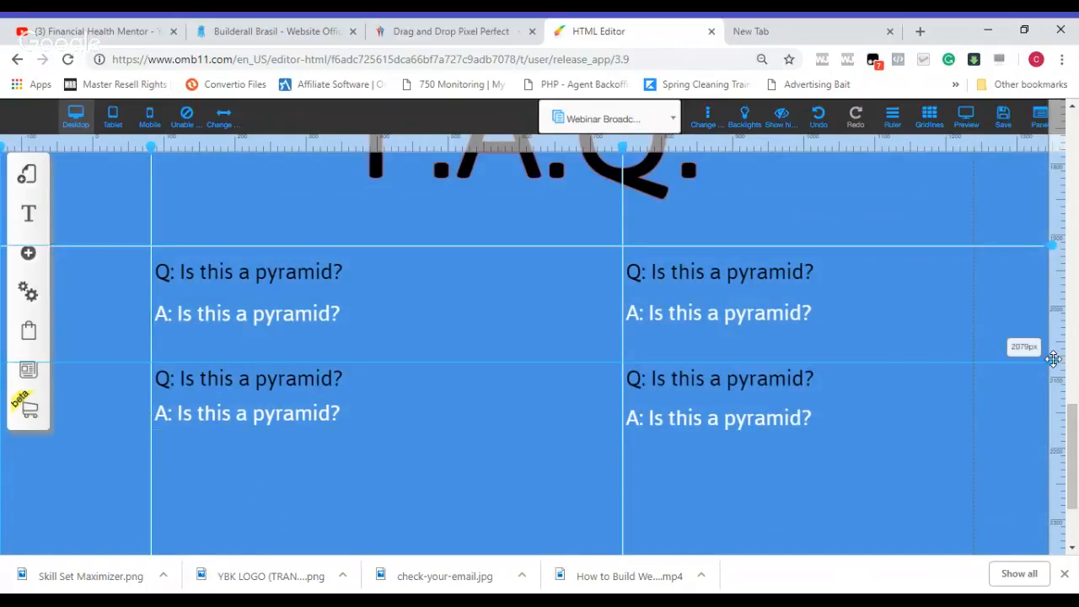
# Step: Move the lower horizontal guide down to the second answer row and align the tops of both lower answers to it
pyautogui.moveTo(1052, 361); pyautogui.dragTo(1051, 395)
pyautogui.moveTo(761, 420); pyautogui.dragTo(761, 413)
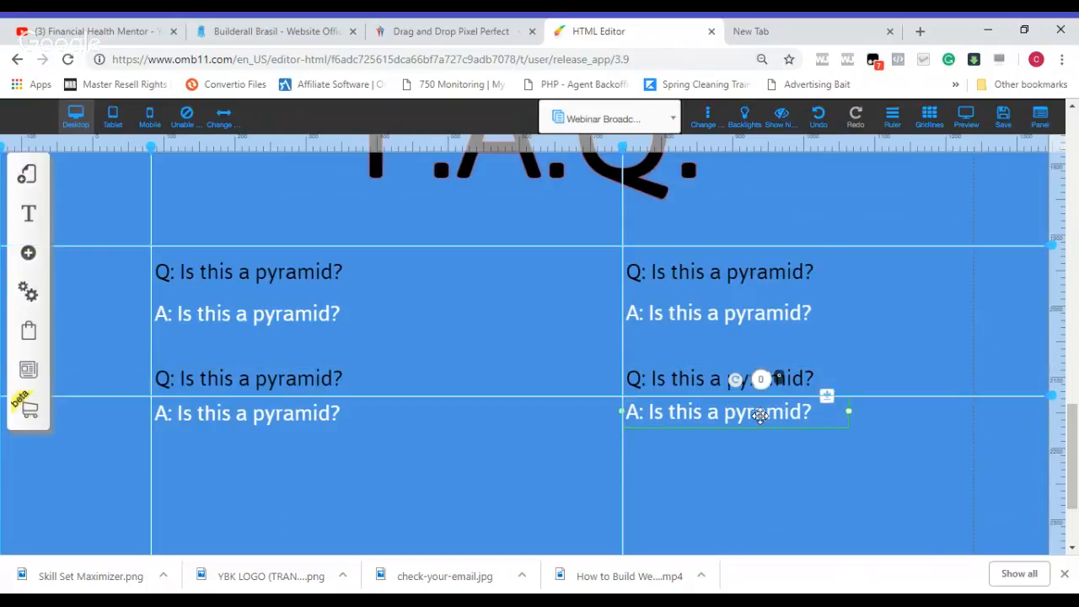
pyautogui.click(280, 419)
pyautogui.moveTo(279, 419); pyautogui.dragTo(281, 419)
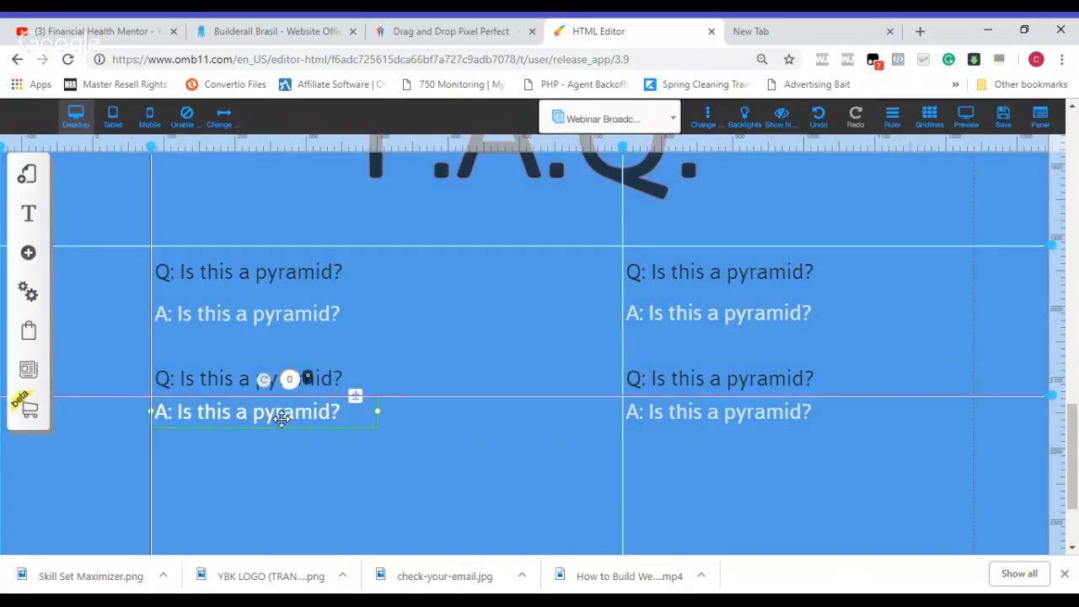
pyautogui.click(899, 259)
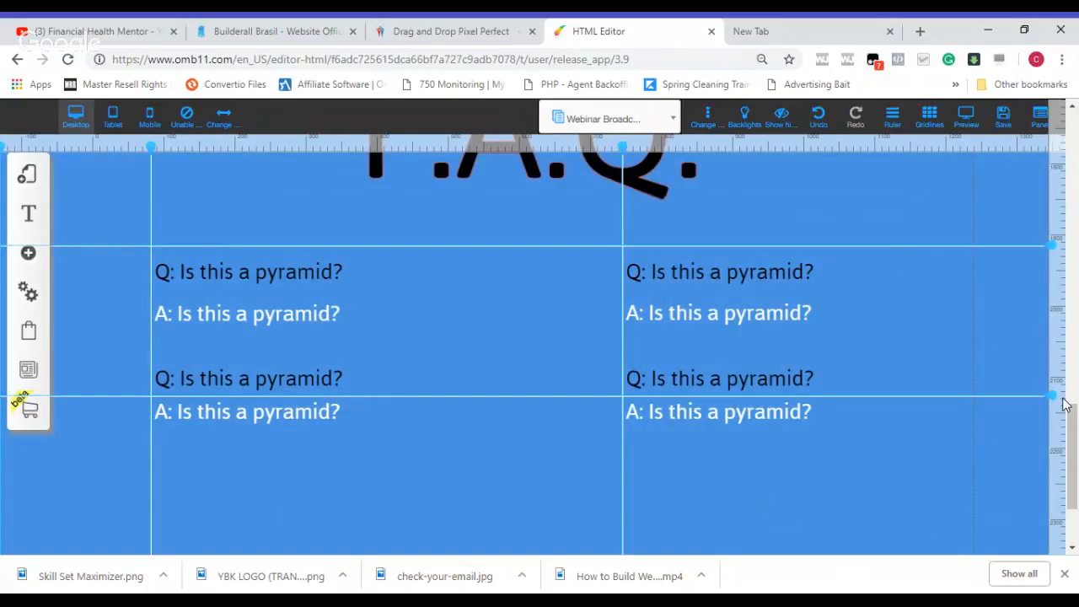
pyautogui.moveTo(1076, 505); pyautogui.dragTo(1076, 436)
pyautogui.scroll(-4, 1076, 436)
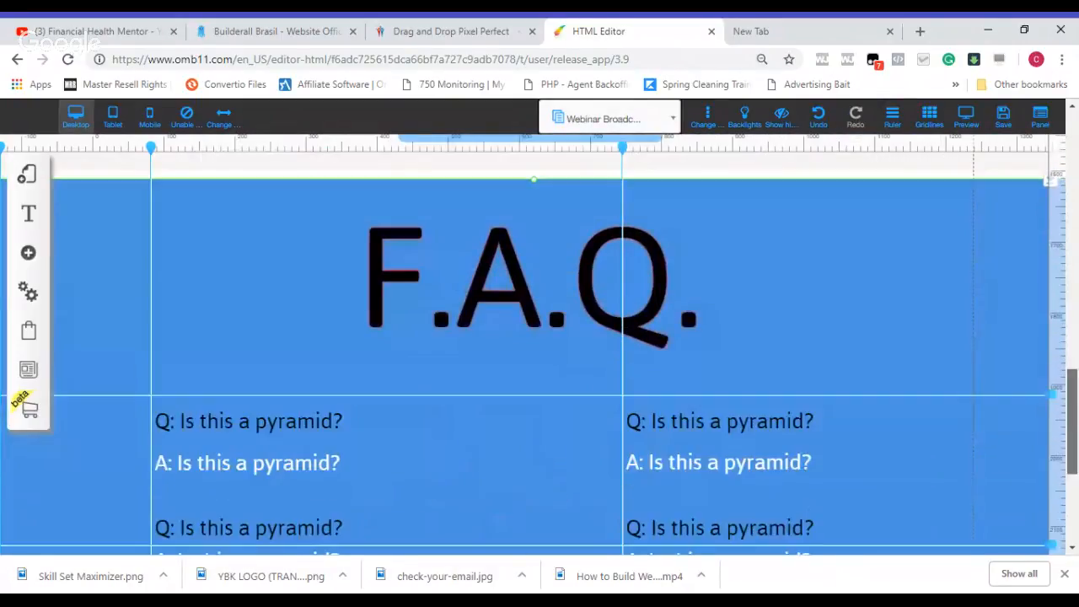
# Step: Move the copyright footer down and extend the blue F.A.Q. panel's lower edge into the freed space
pyautogui.scroll(-2, 1076, 438)
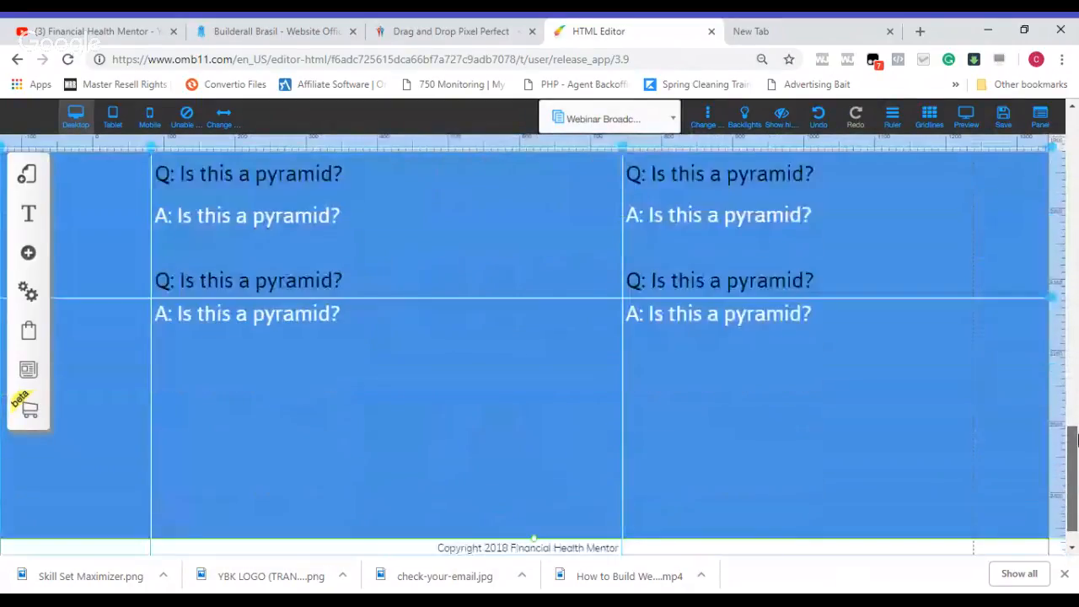
pyautogui.click(594, 498)
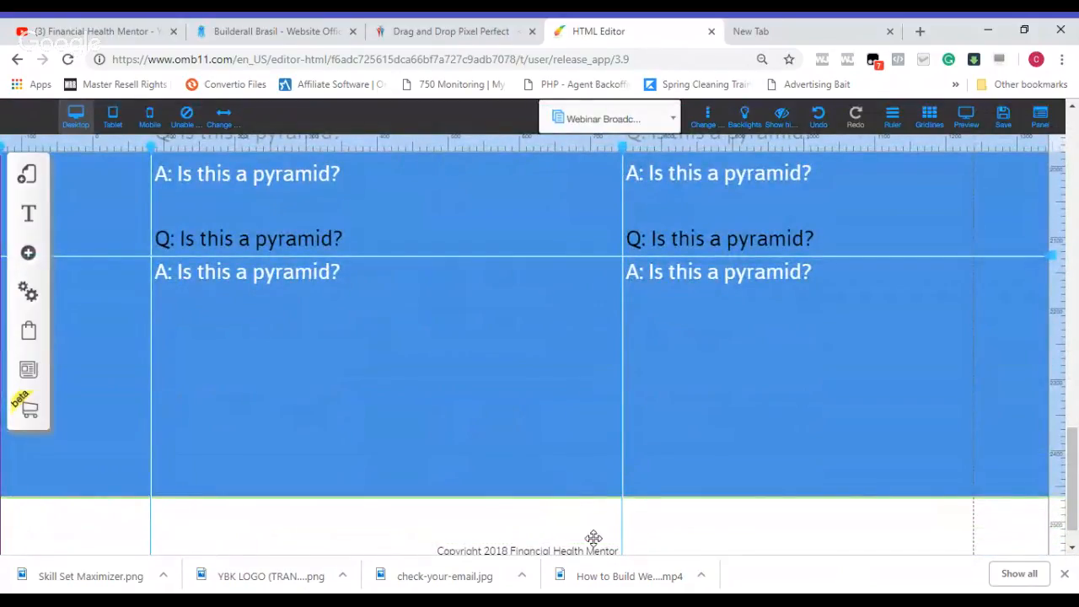
pyautogui.click(759, 530)
pyautogui.click(742, 469)
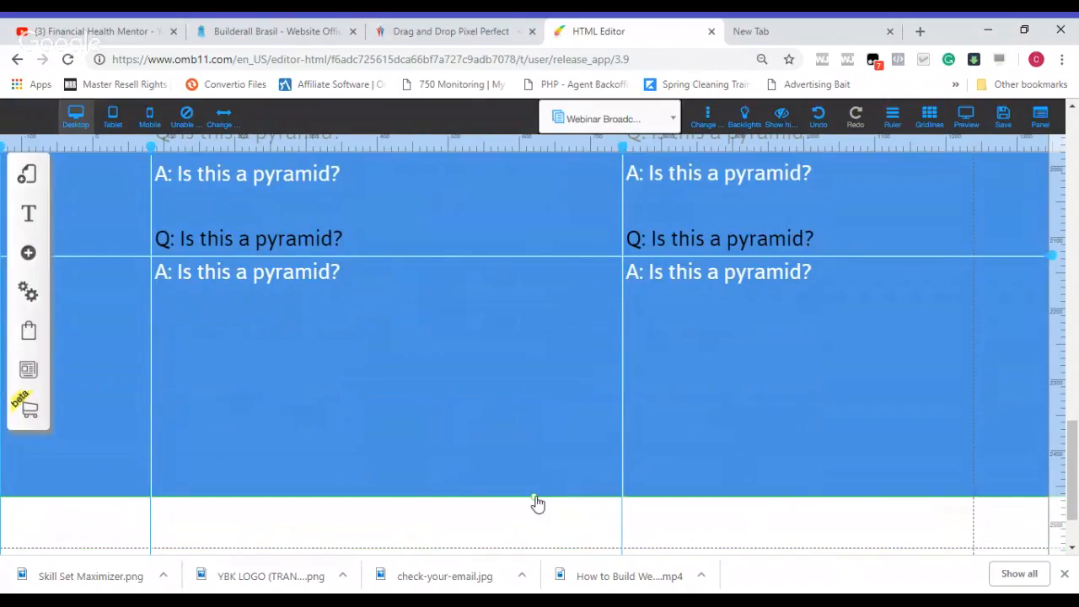
pyautogui.moveTo(534, 498); pyautogui.dragTo(535, 545)
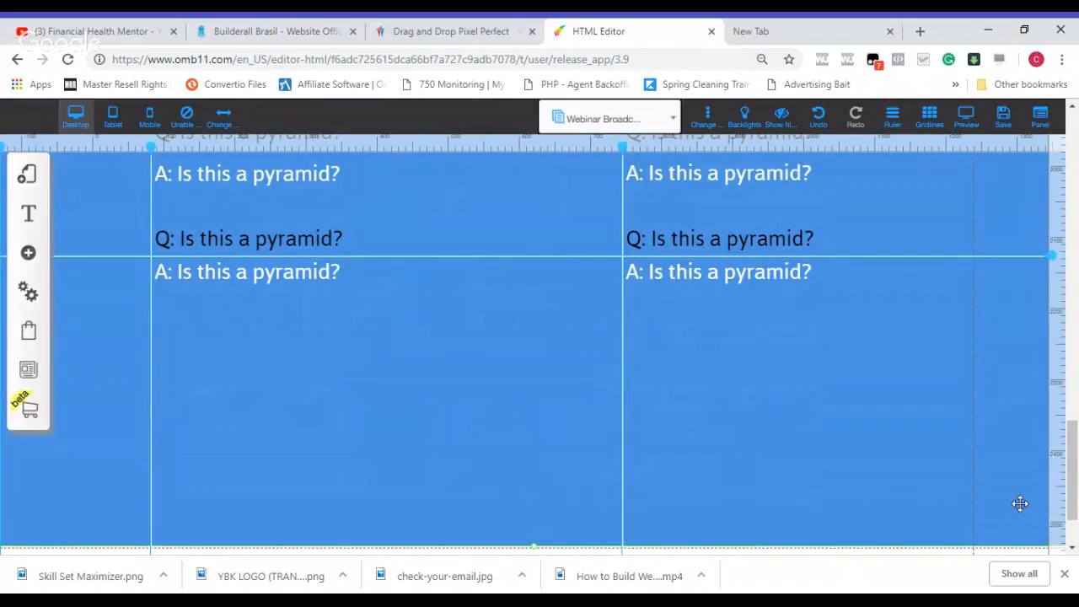
# Step: Add the ready-made yellow REGISTER NOW button with the red accents and payment card logos to the page
pyautogui.moveTo(1075, 513); pyautogui.dragTo(1074, 422)
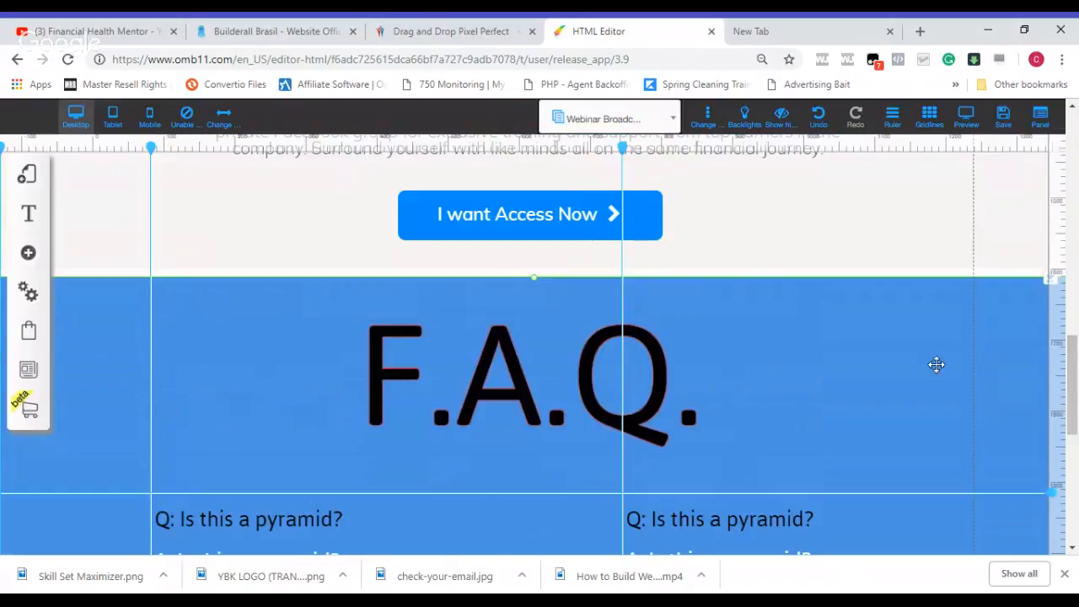
pyautogui.click(565, 230)
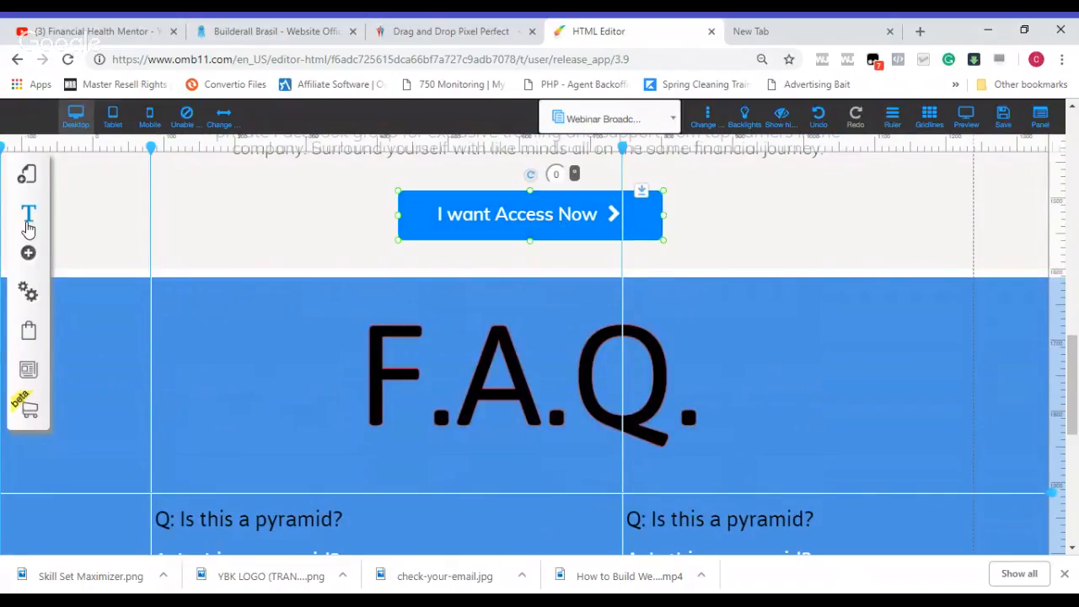
pyautogui.click(28, 255)
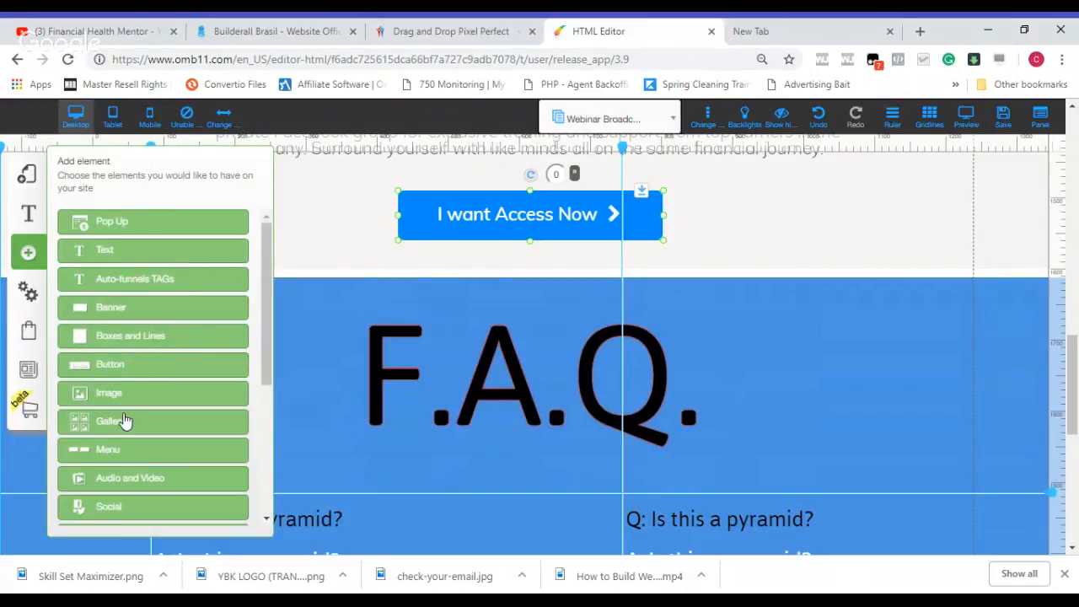
pyautogui.click(133, 371)
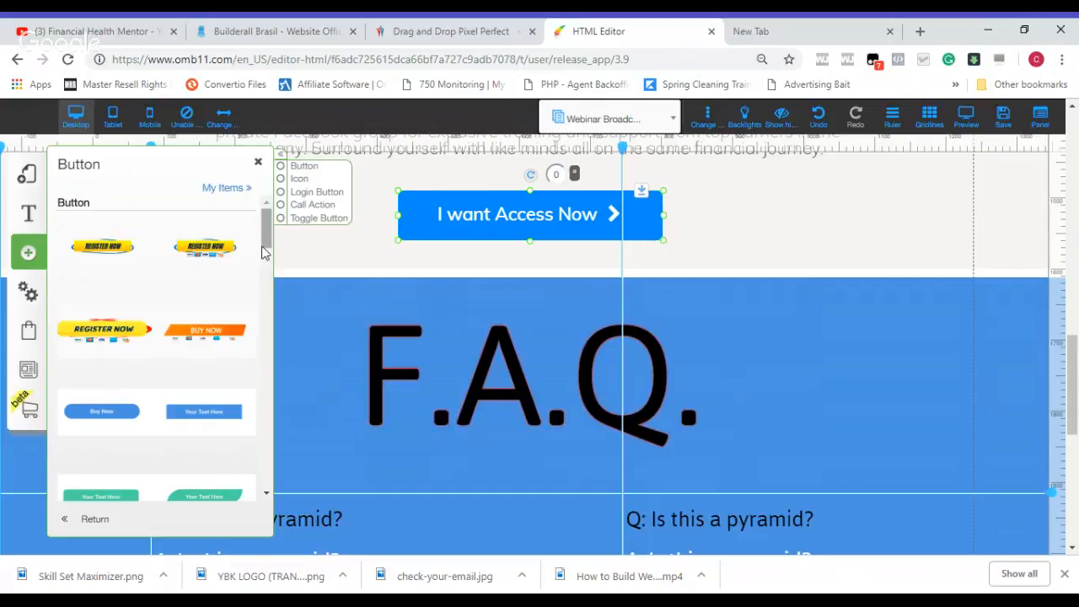
pyautogui.scroll(-5, 265, 249)
pyautogui.scroll(5, 269, 240)
pyautogui.click(123, 334)
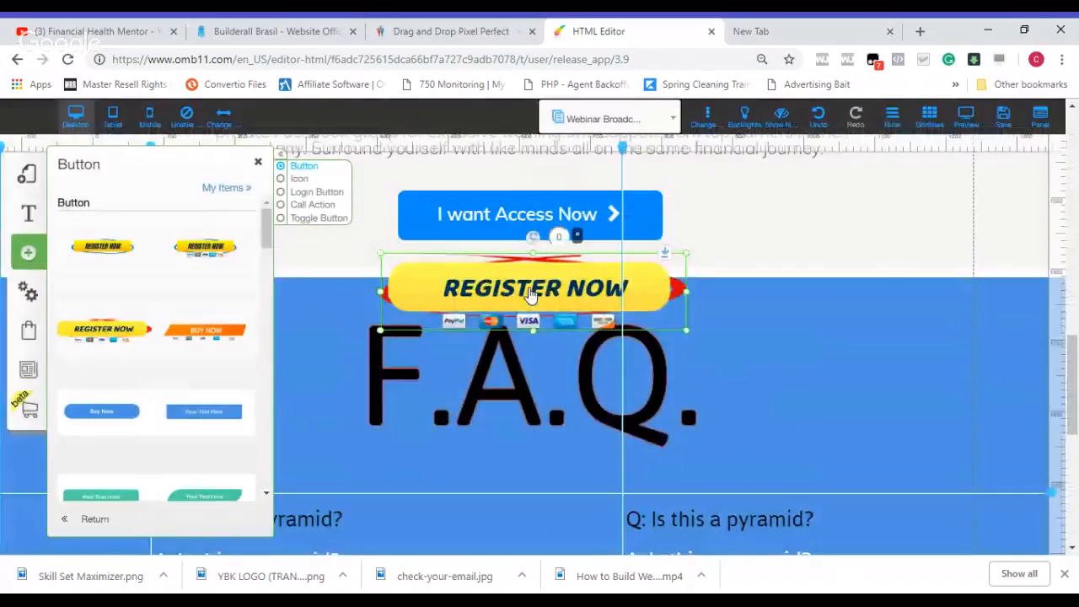
# Step: Move the REGISTER NOW button below the last answer row, roughly midway between the two columns
pyautogui.moveTo(530, 295); pyautogui.dragTo(553, 459)
pyautogui.moveTo(1074, 394); pyautogui.dragTo(1077, 445)
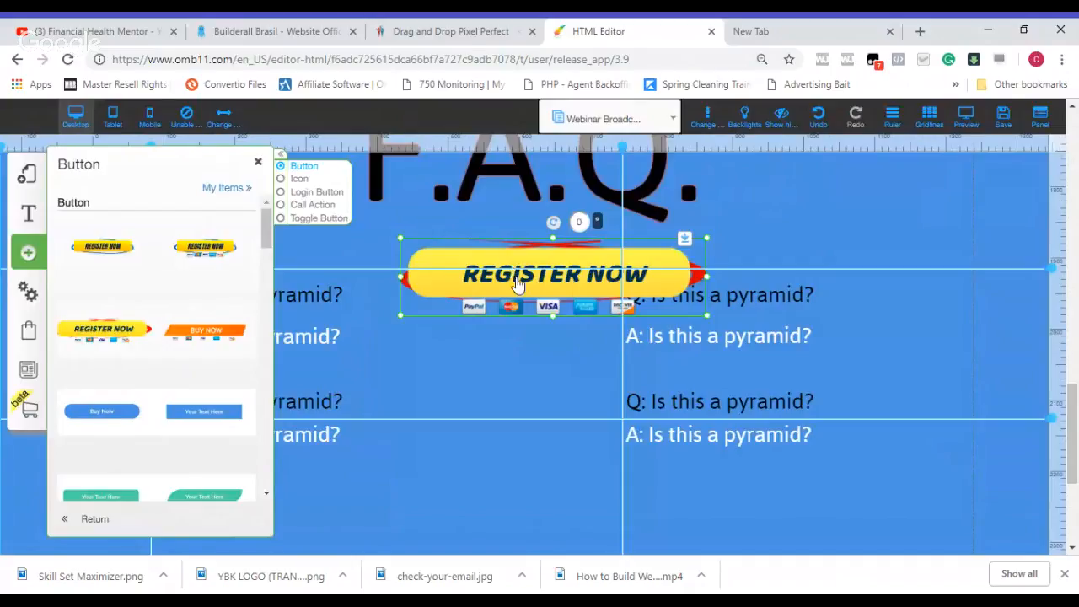
pyautogui.moveTo(511, 270); pyautogui.dragTo(495, 435)
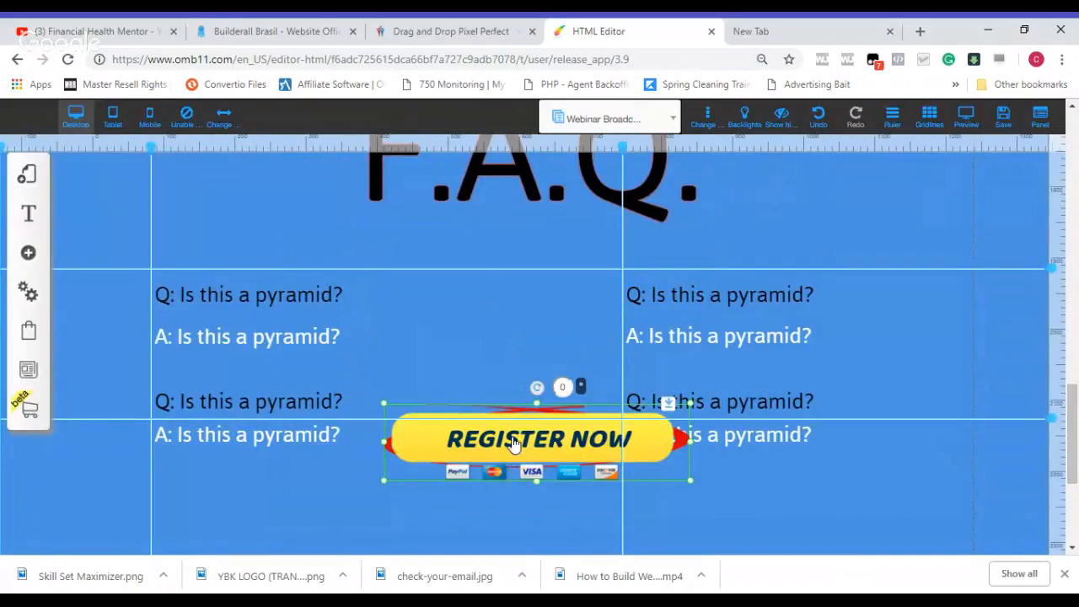
pyautogui.moveTo(513, 444); pyautogui.dragTo(517, 523)
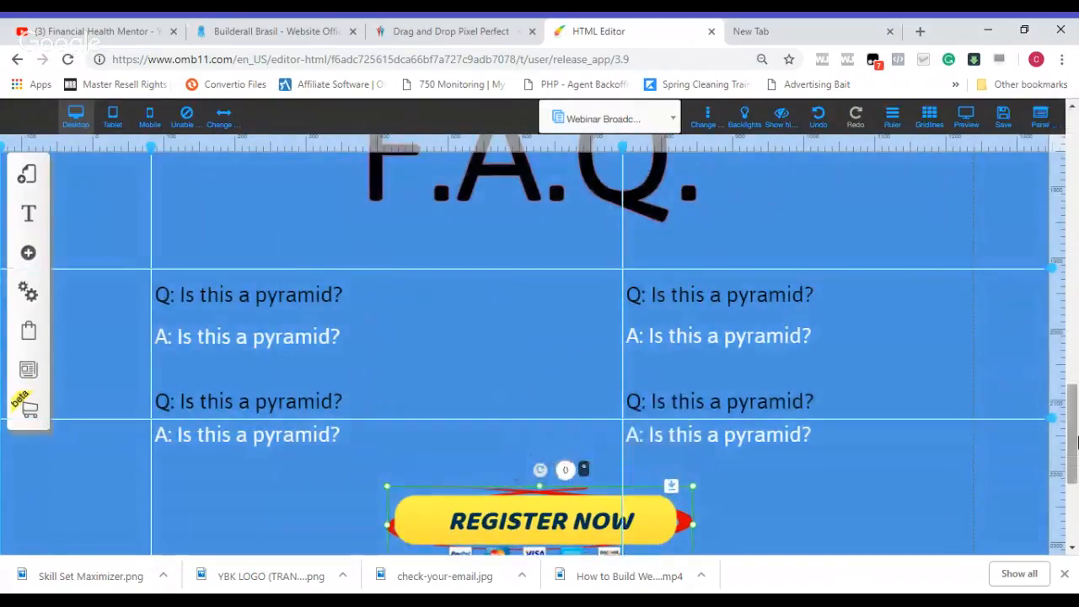
pyautogui.scroll(-2, 707, 425)
pyautogui.moveTo(510, 335); pyautogui.dragTo(515, 432)
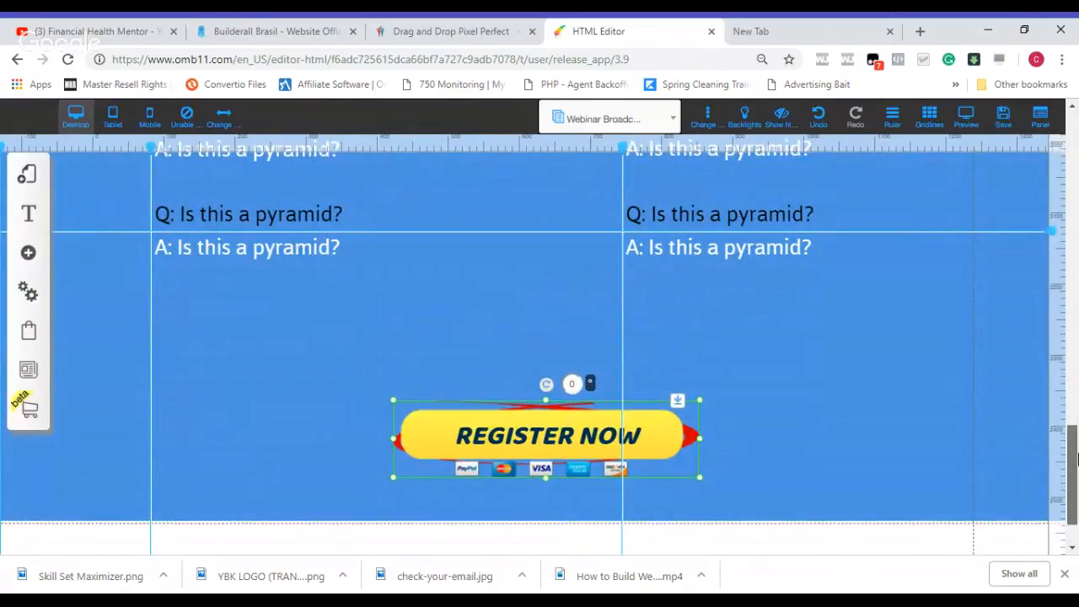
# Step: Shift the footer area further down and lengthen the blue panel to leave room beneath the REGISTER NOW button
pyautogui.scroll(-1, 1077, 458)
pyautogui.moveTo(849, 499); pyautogui.dragTo(849, 549)
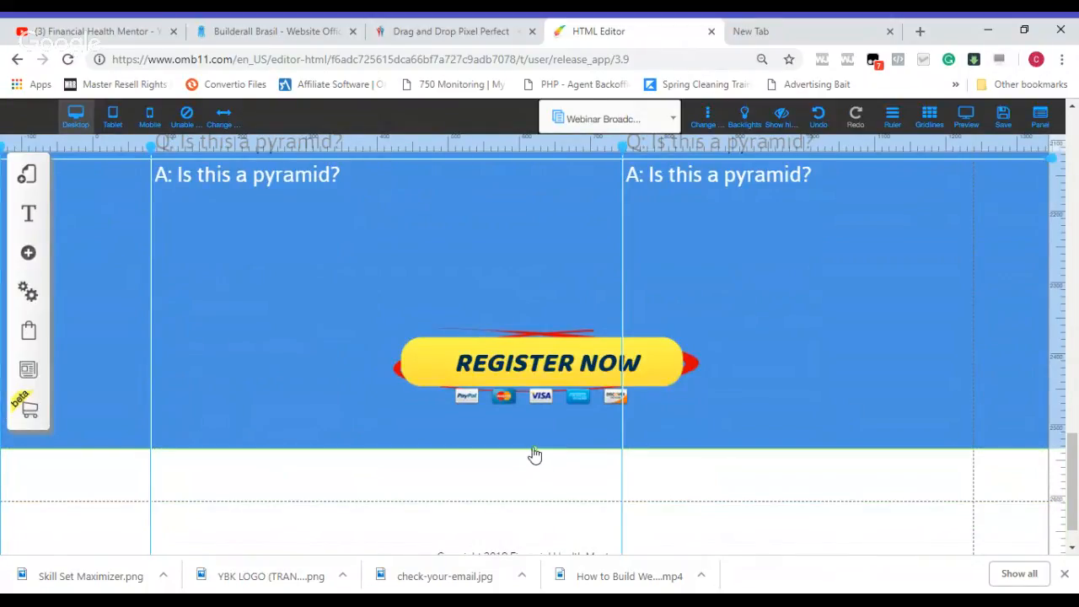
pyautogui.moveTo(535, 450); pyautogui.dragTo(535, 508)
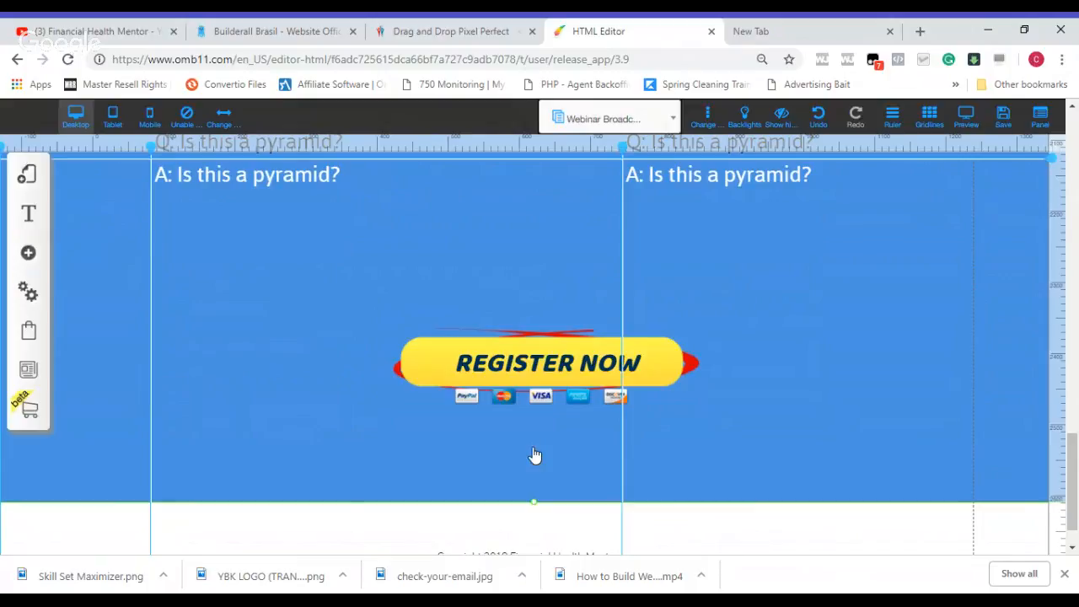
# Step: Add a square-style countdown timer in the blue design with light grey-blue number tiles
pyautogui.click(28, 253)
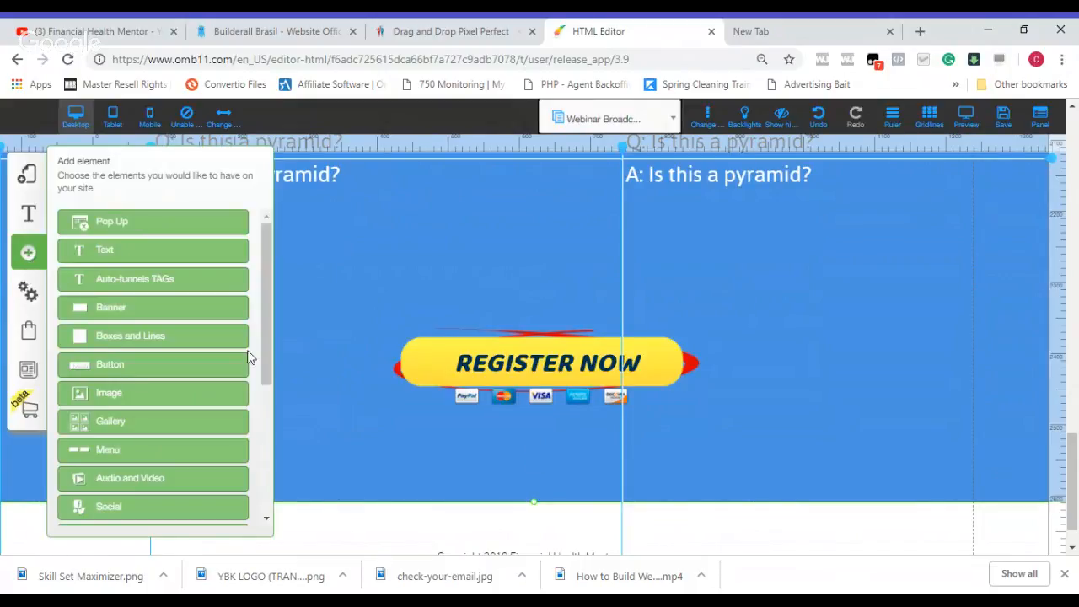
pyautogui.scroll(-3, 267, 317)
pyautogui.scroll(-2, 268, 317)
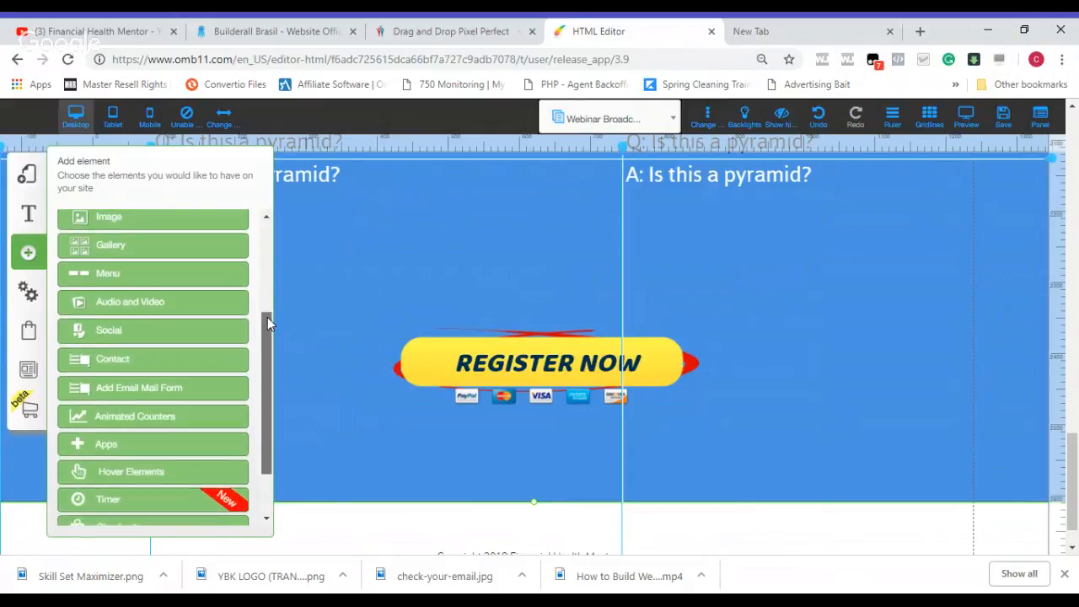
pyautogui.click(184, 496)
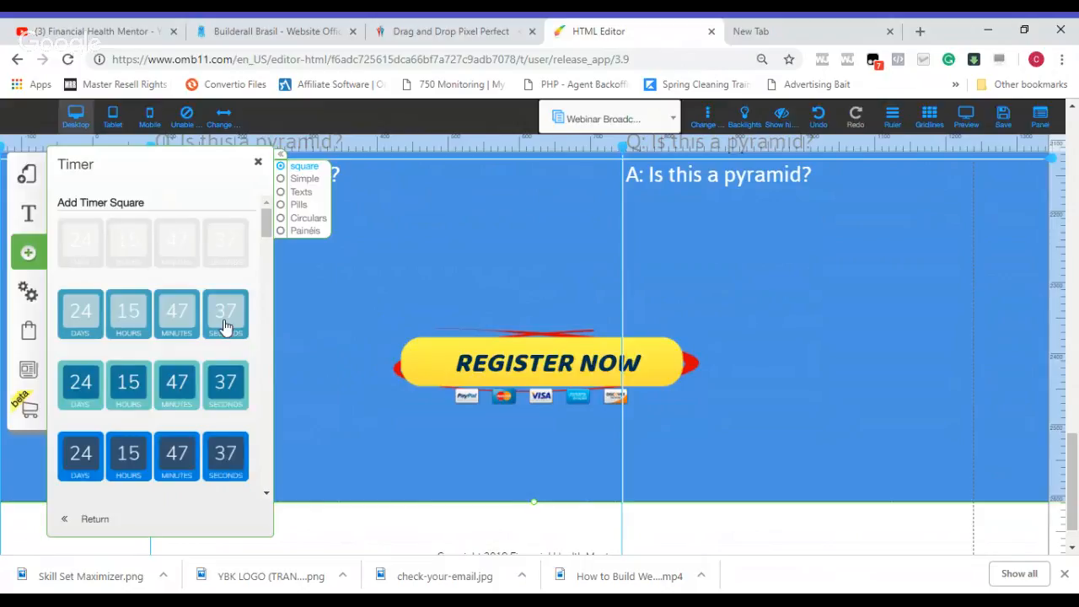
pyautogui.click(225, 326)
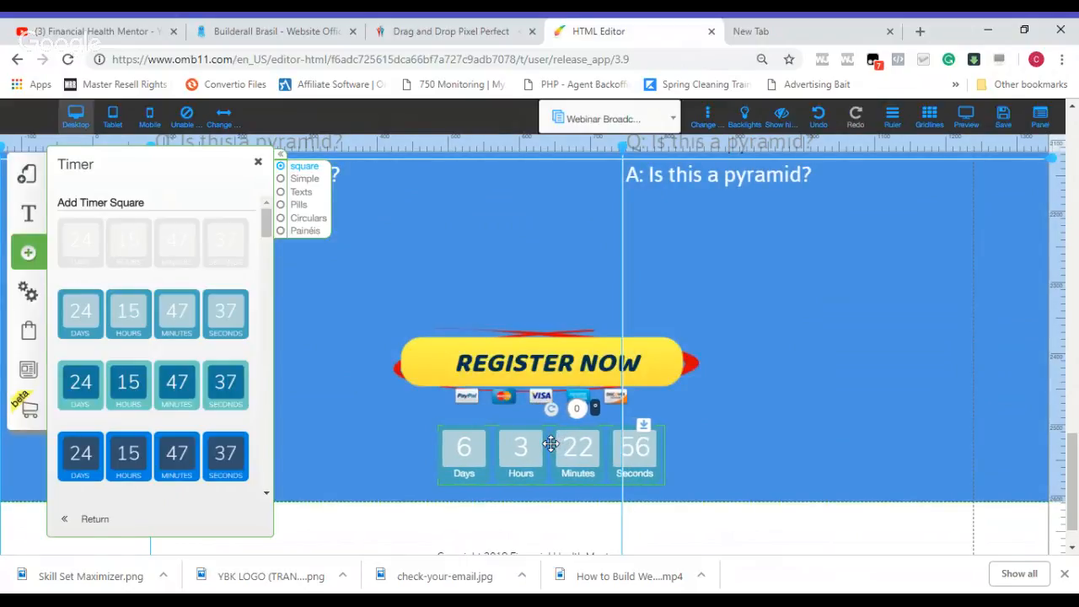
# Step: Position the countdown timer just beneath the payment logos, roughly centred under the REGISTER NOW button
pyautogui.moveTo(563, 447); pyautogui.dragTo(563, 449)
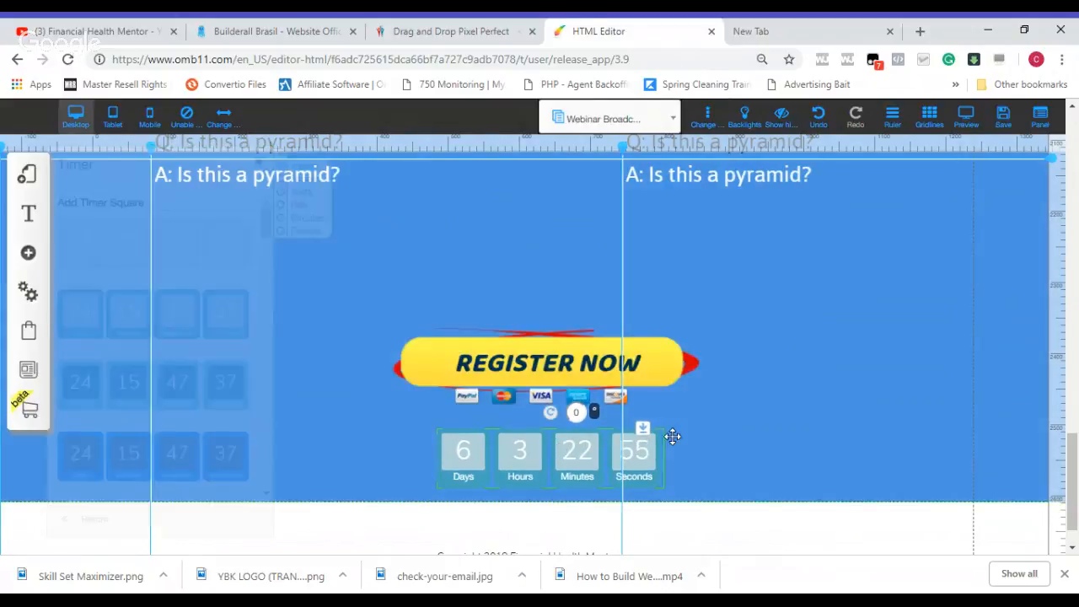
pyautogui.click(703, 433)
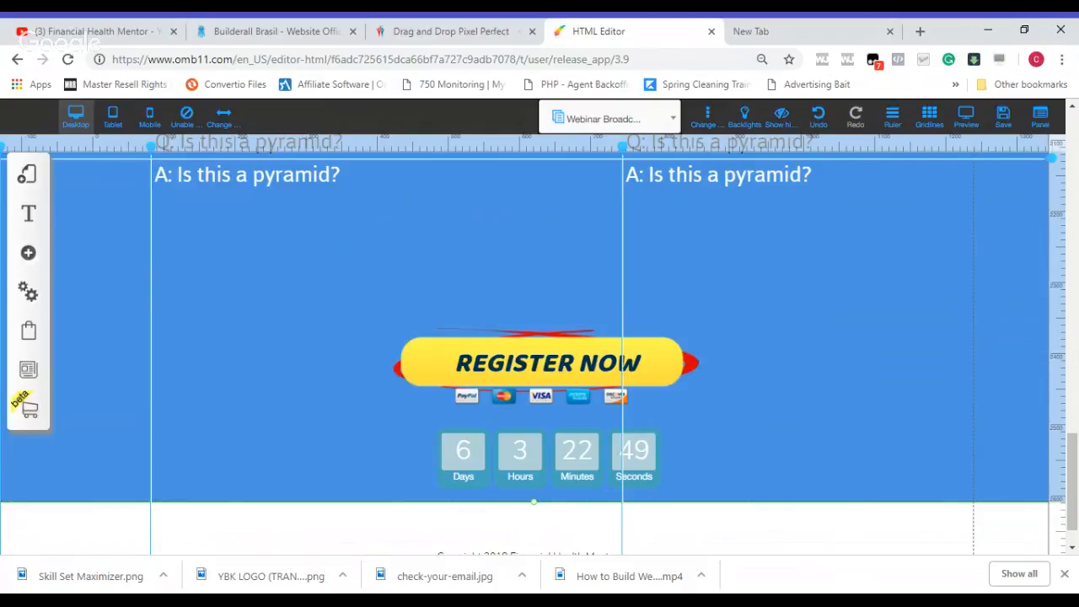
pyautogui.click(598, 448)
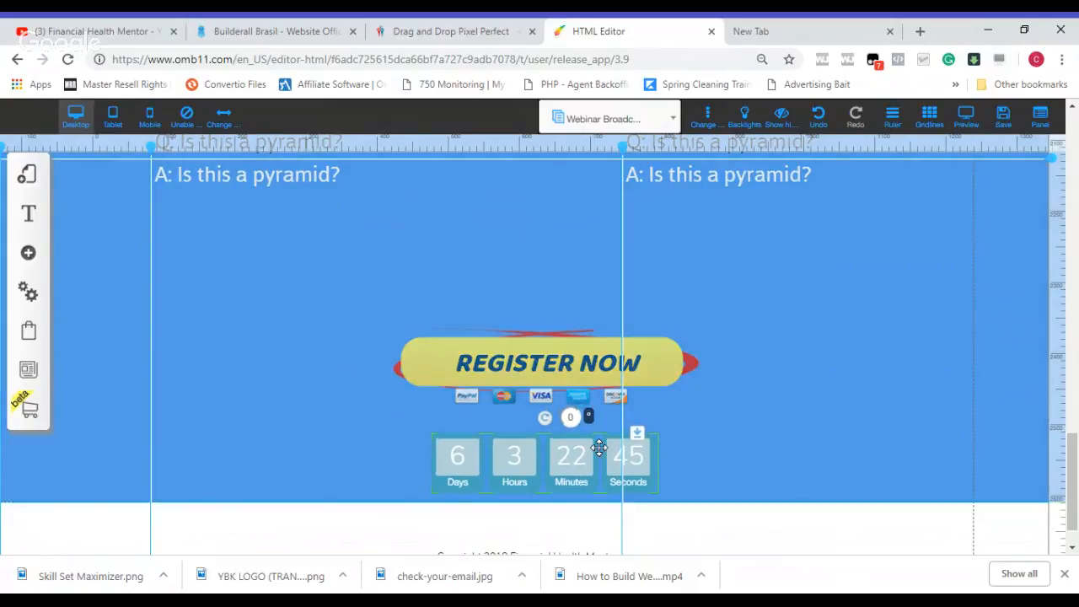
pyautogui.click(734, 415)
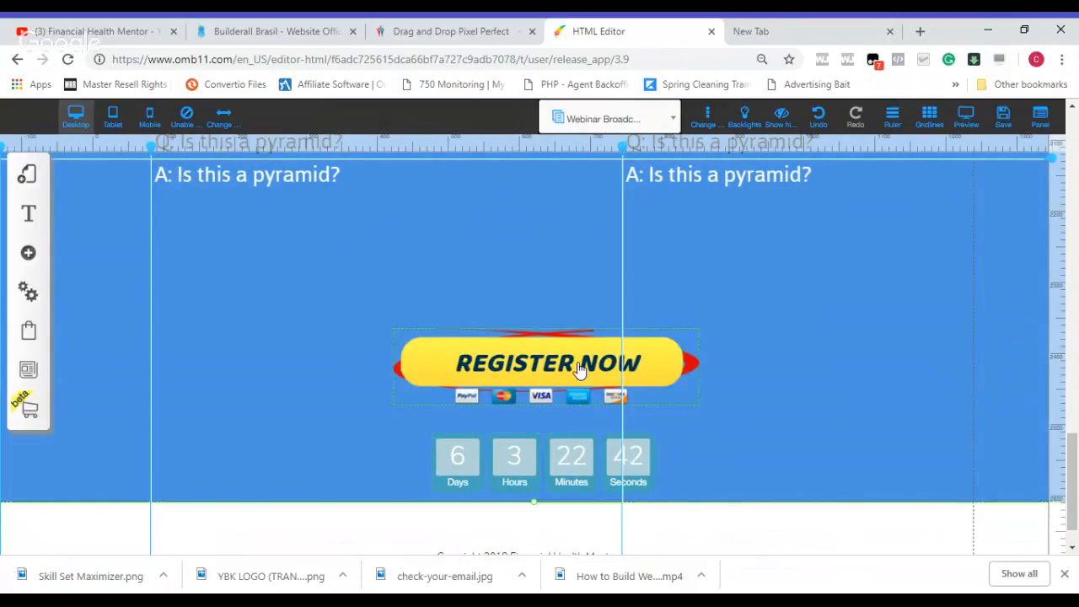
# Step: Link the REGISTER NOW button to the personal myecon.net join-now web address and have it open in a new tab
pyautogui.click(581, 368)
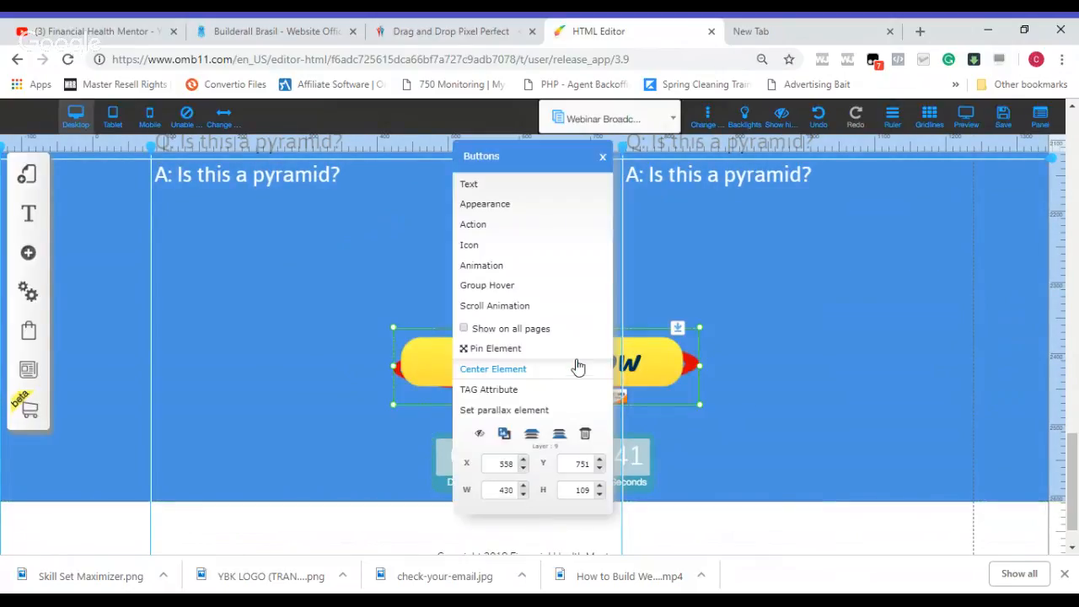
pyautogui.click(549, 235)
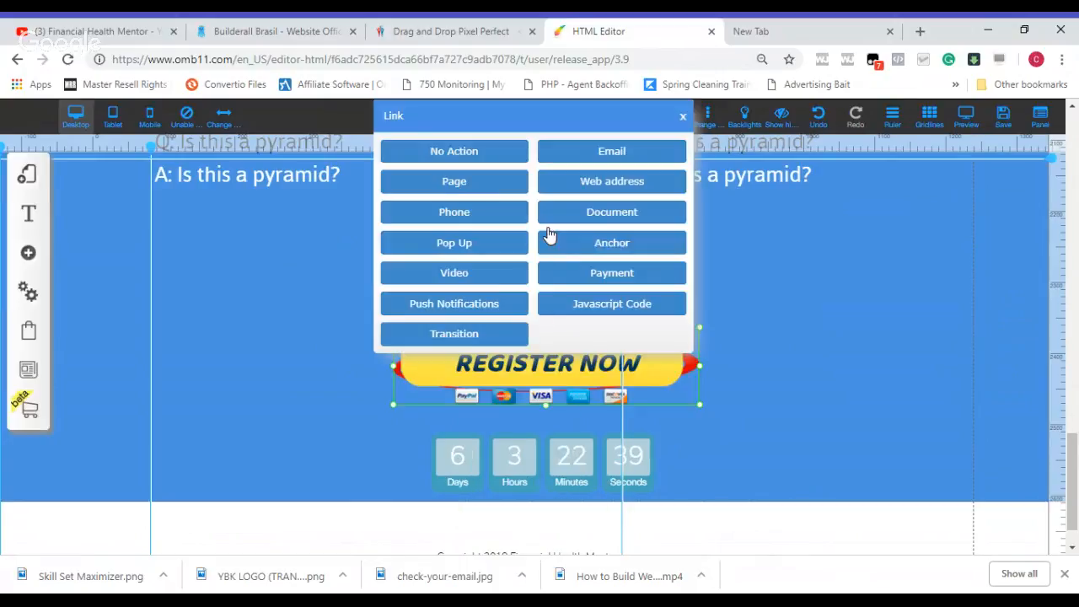
pyautogui.click(593, 184)
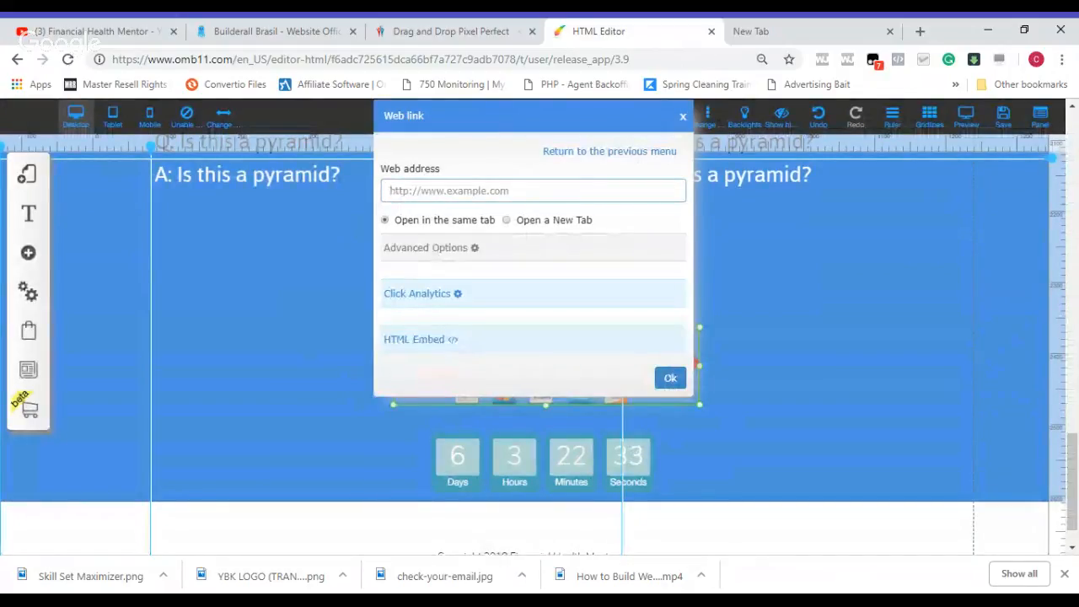
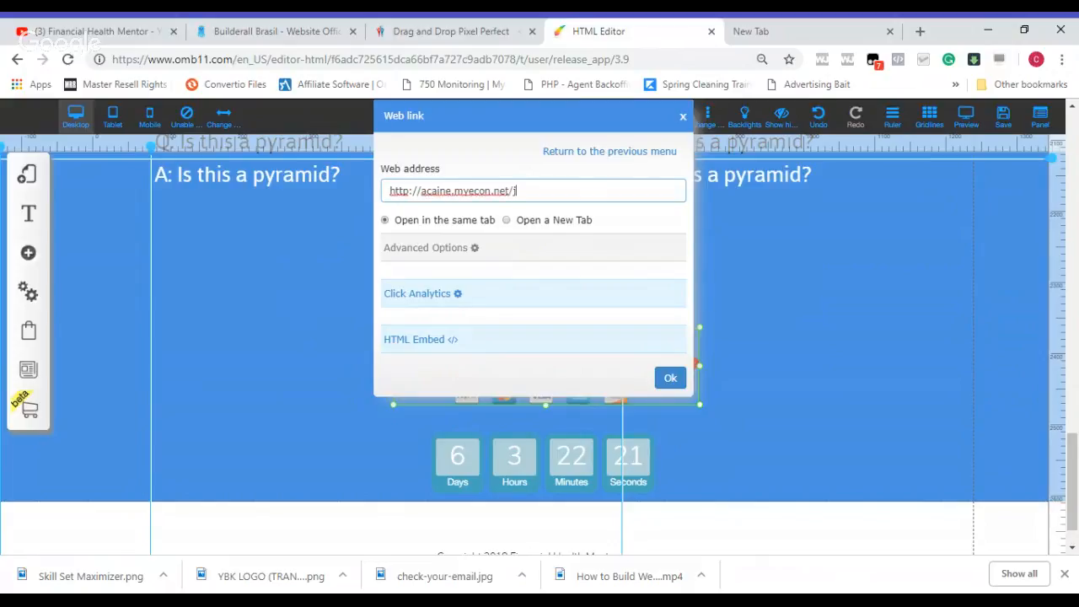
pyautogui.click(509, 220)
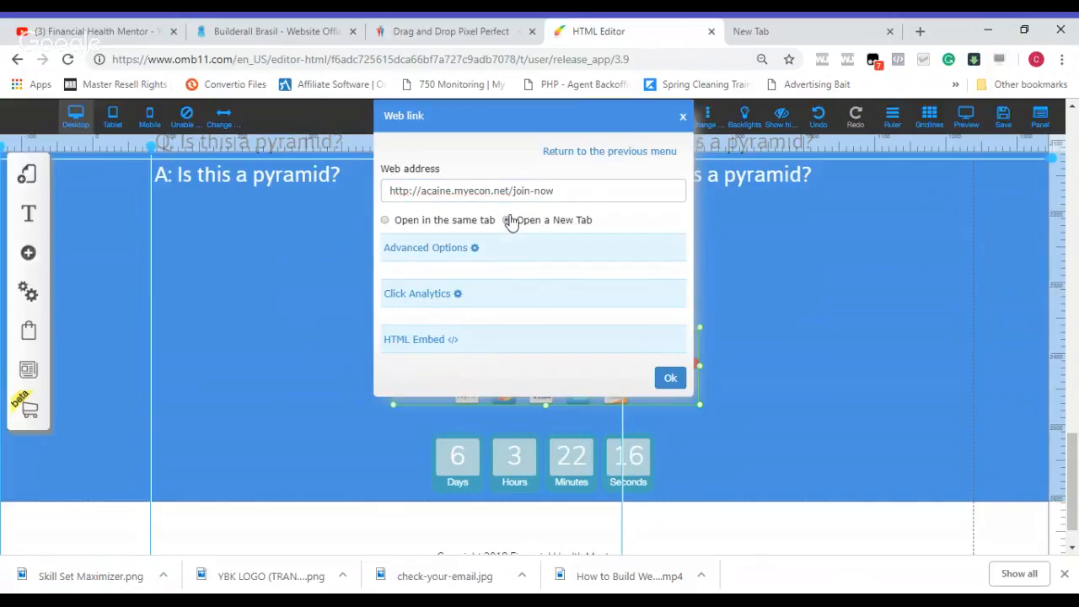
pyautogui.click(668, 381)
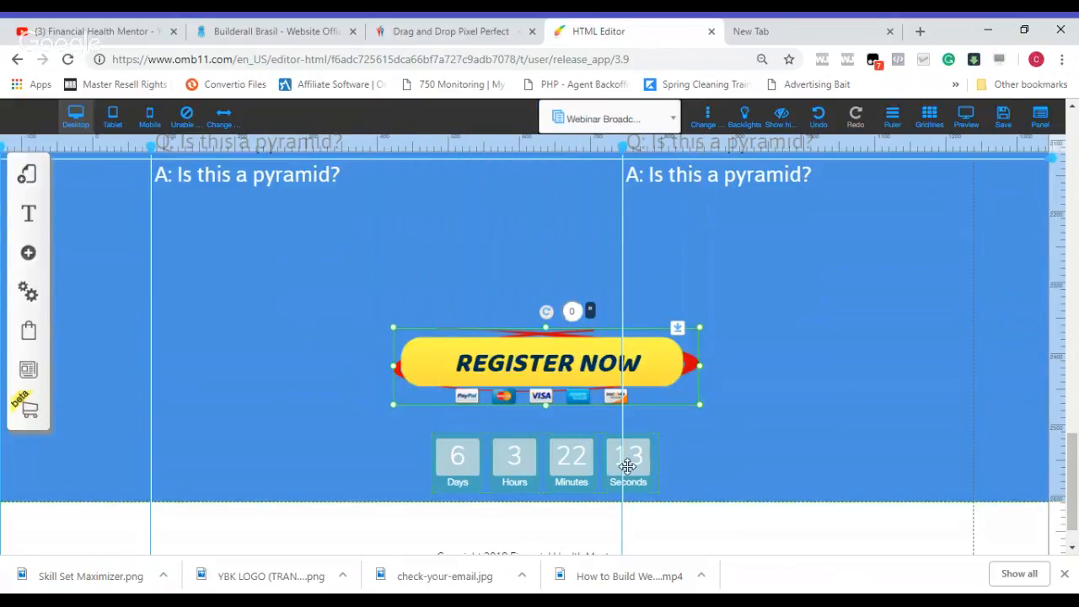
# Step: Nudge the countdown timer up closer to the button and change its theme to Circles
pyautogui.click(572, 460)
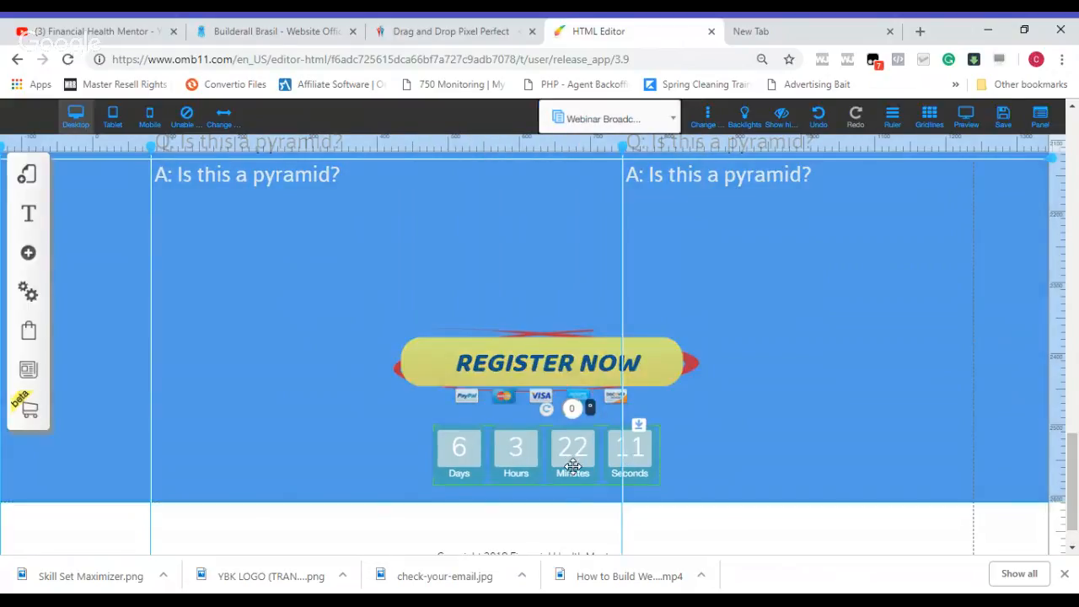
pyautogui.click(573, 466)
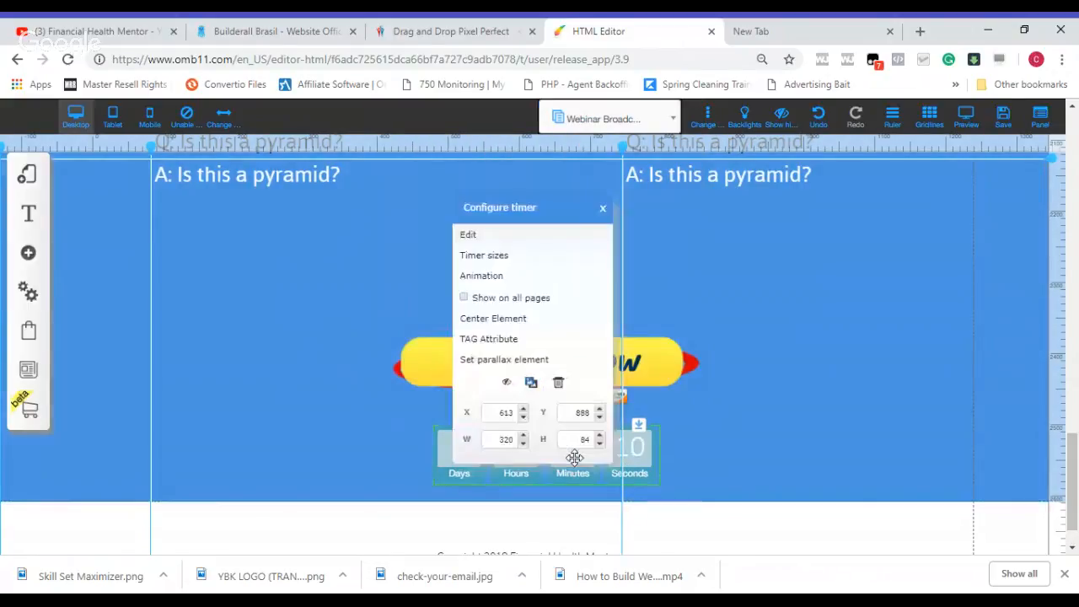
pyautogui.click(533, 244)
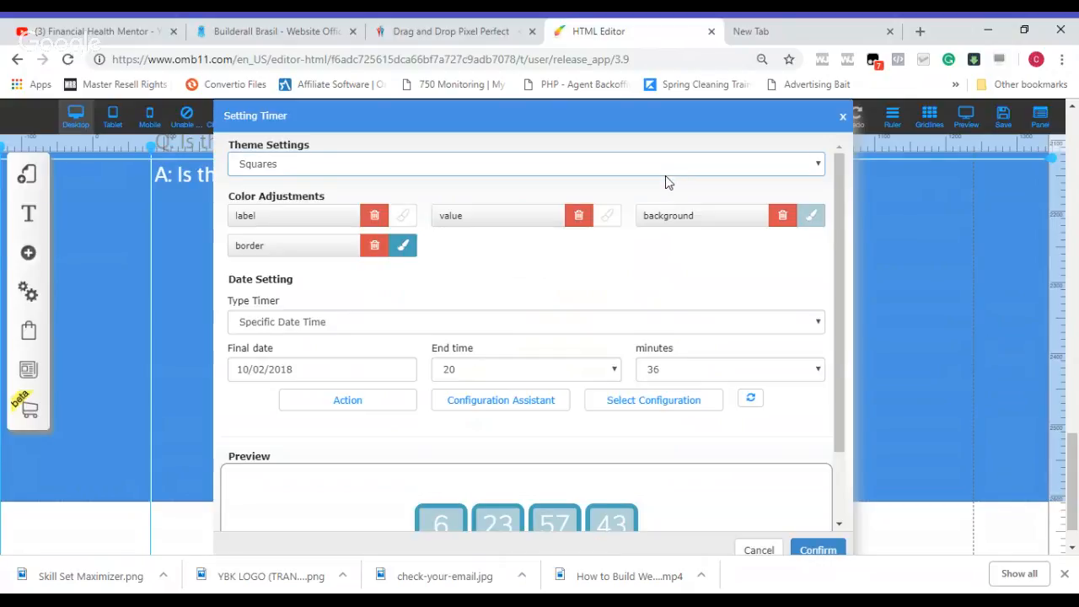
pyautogui.click(669, 199)
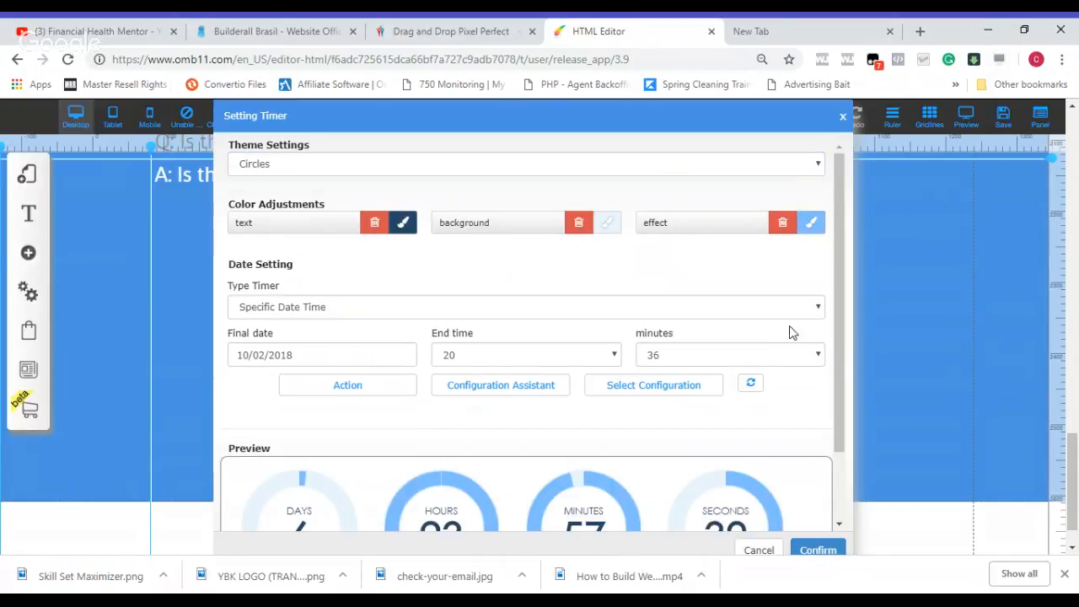
pyautogui.click(818, 551)
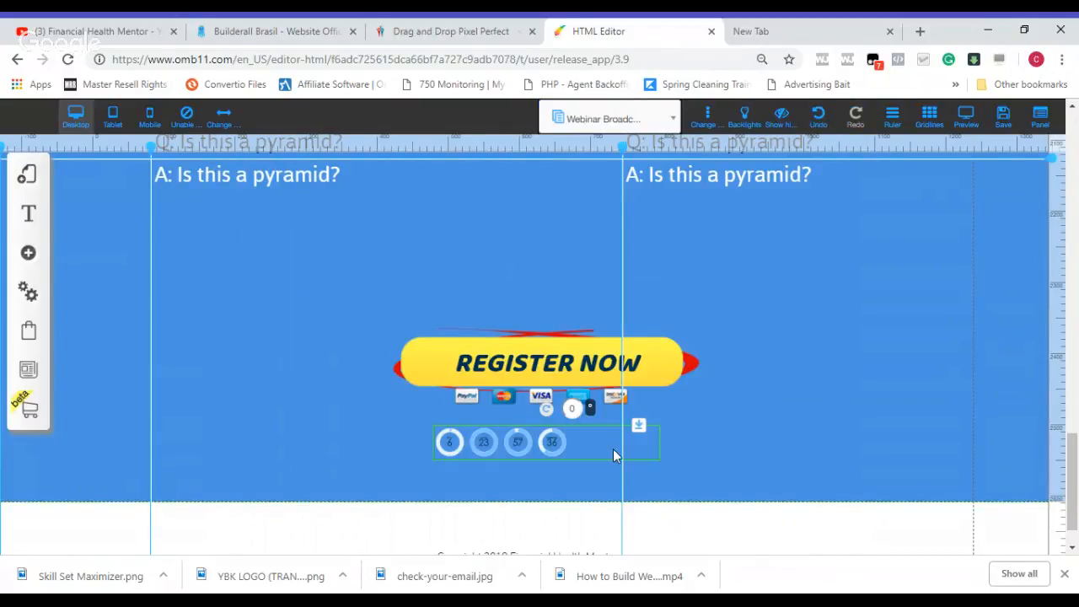
# Step: Resize the countdown timer to 432 px wide and 154 px high, and shift it left beneath the REGISTER NOW button
pyautogui.rightClick(580, 447)
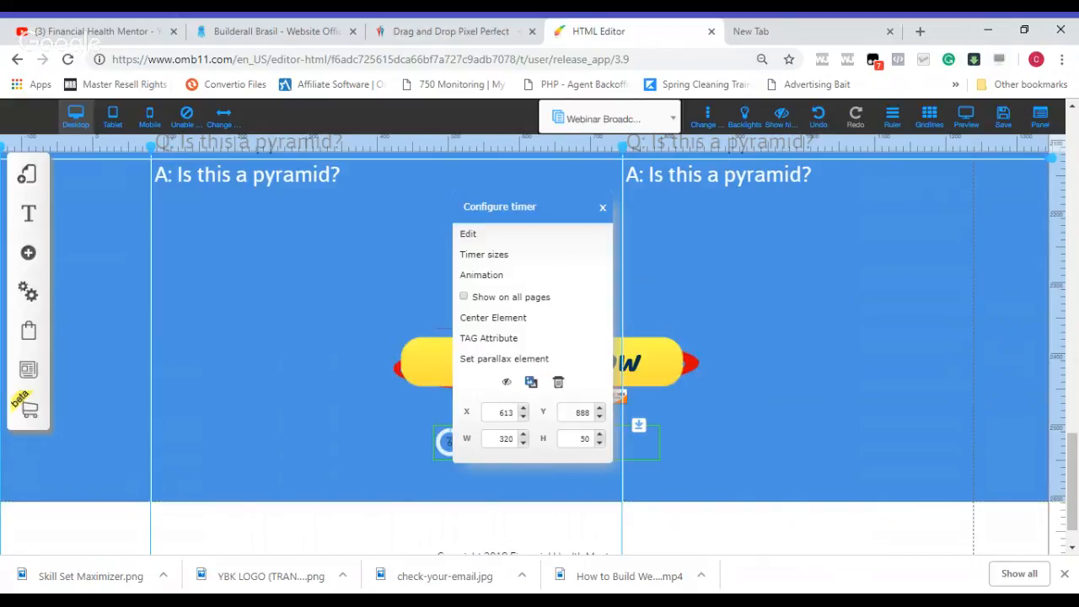
pyautogui.click(754, 454)
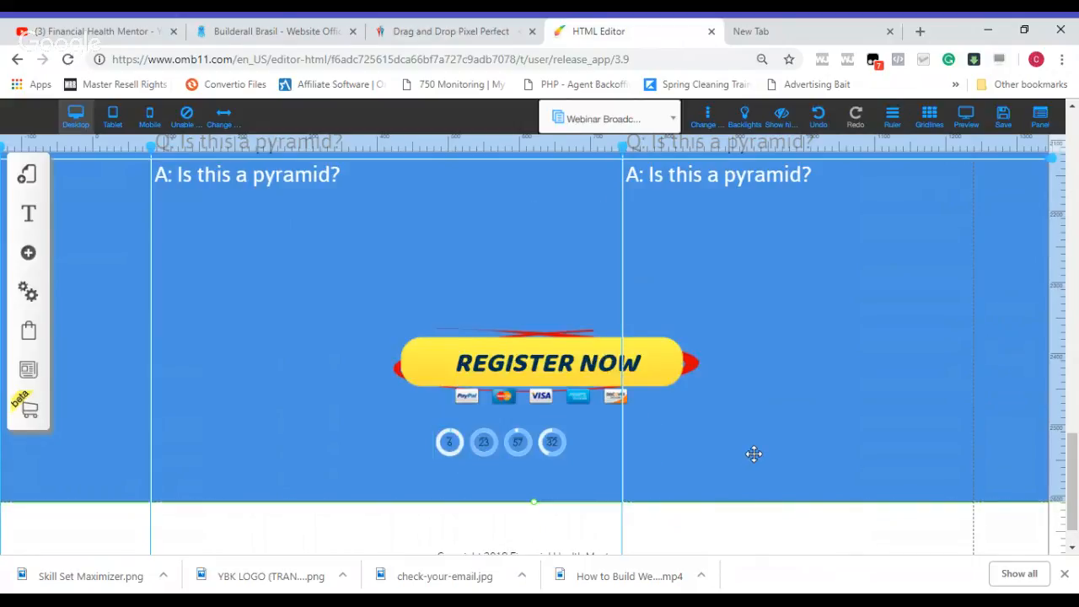
pyautogui.click(610, 448)
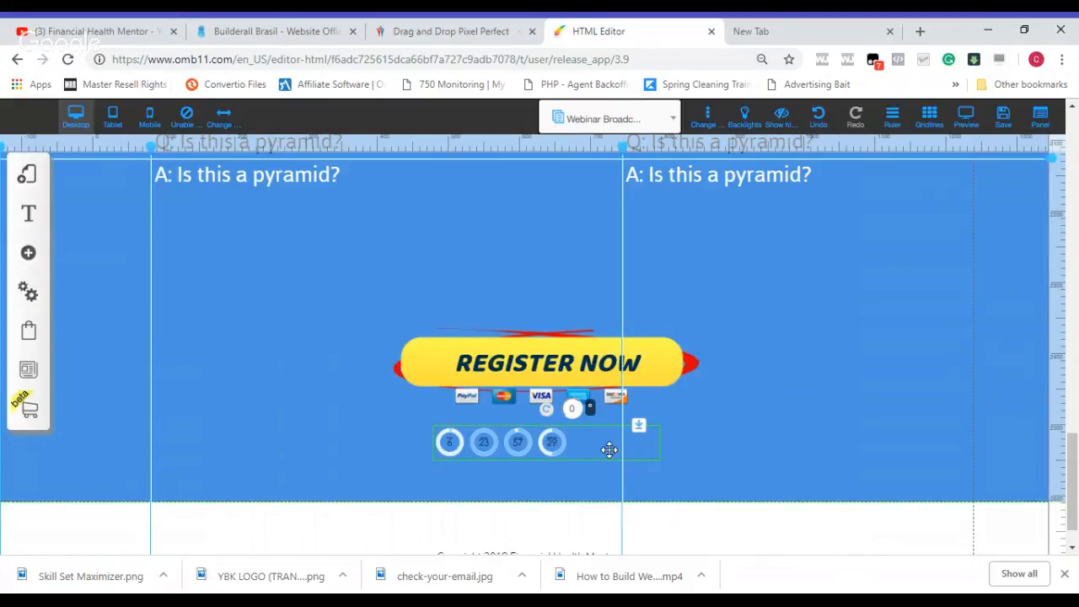
pyautogui.rightClick(610, 450)
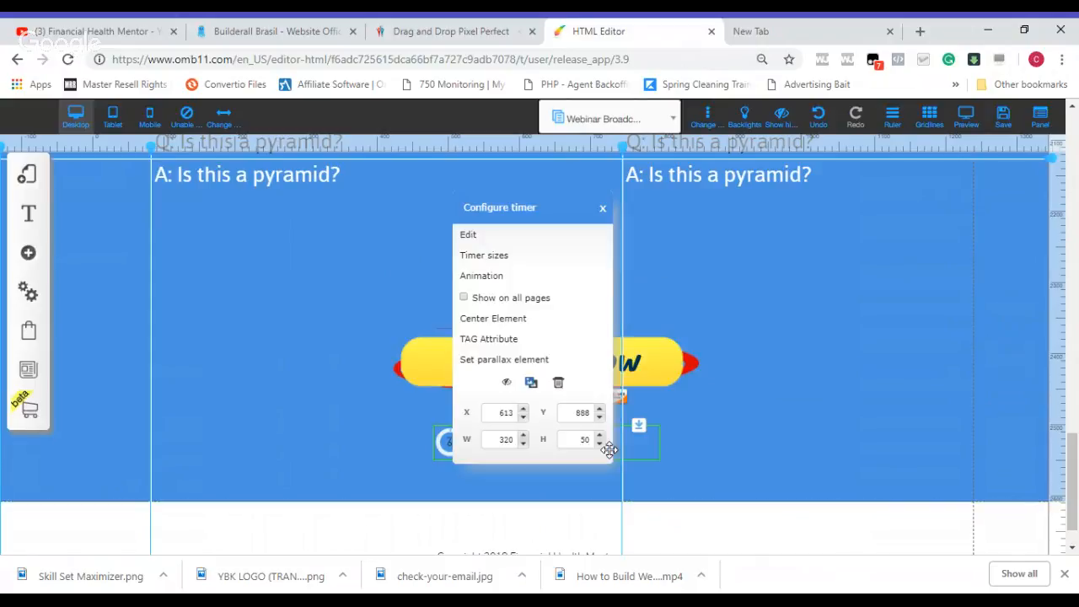
pyautogui.click(560, 264)
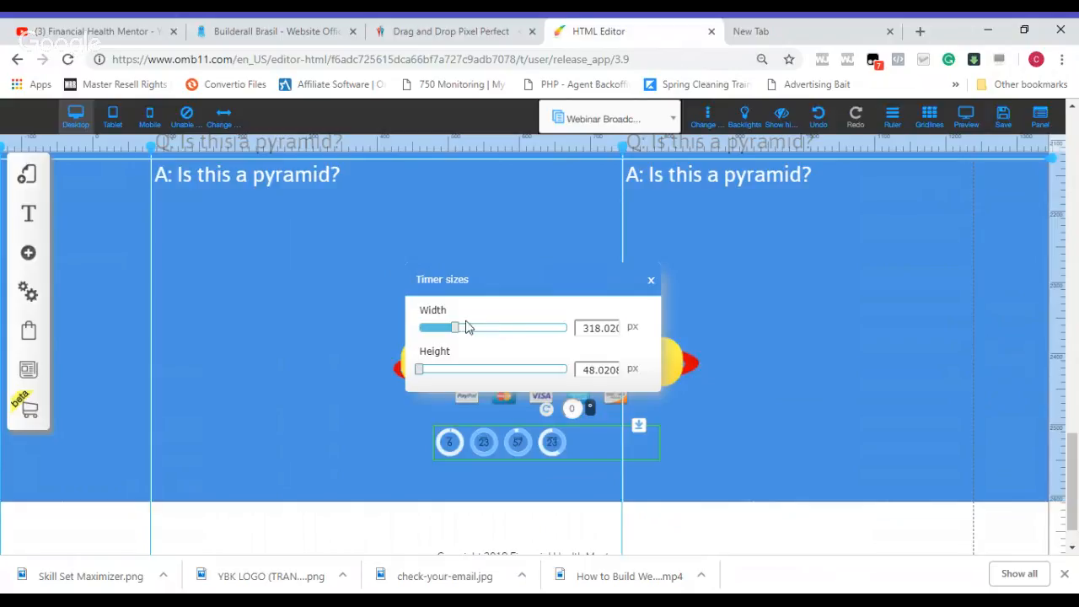
pyautogui.moveTo(457, 329); pyautogui.dragTo(482, 330)
pyautogui.moveTo(420, 380)
pyautogui.mouseDown()
pyautogui.moveTo(441, 380)
pyautogui.moveTo(422, 378)
pyautogui.mouseUp()
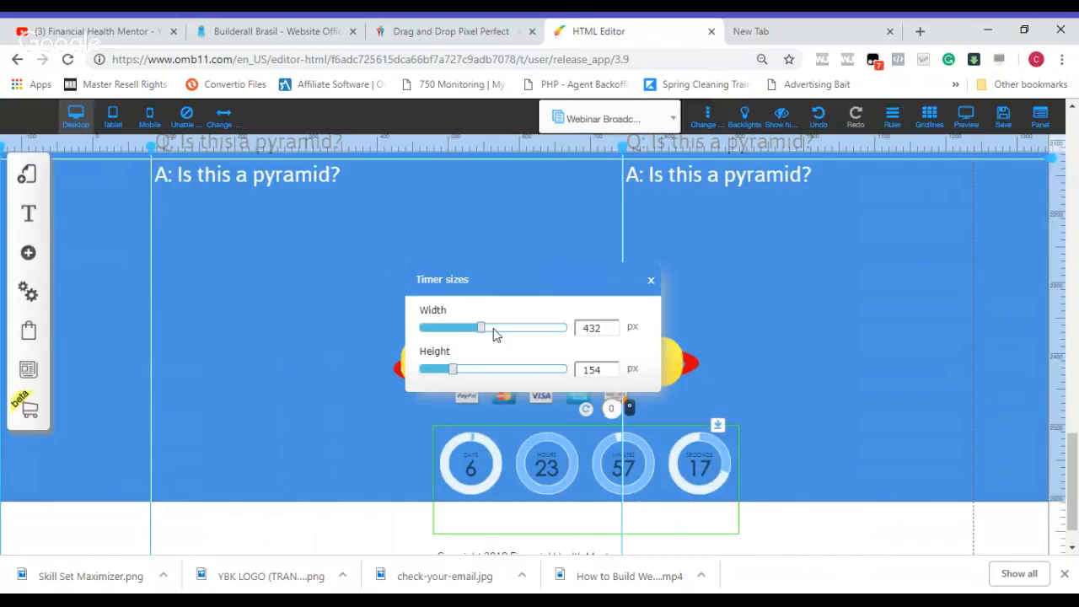
pyautogui.click(807, 405)
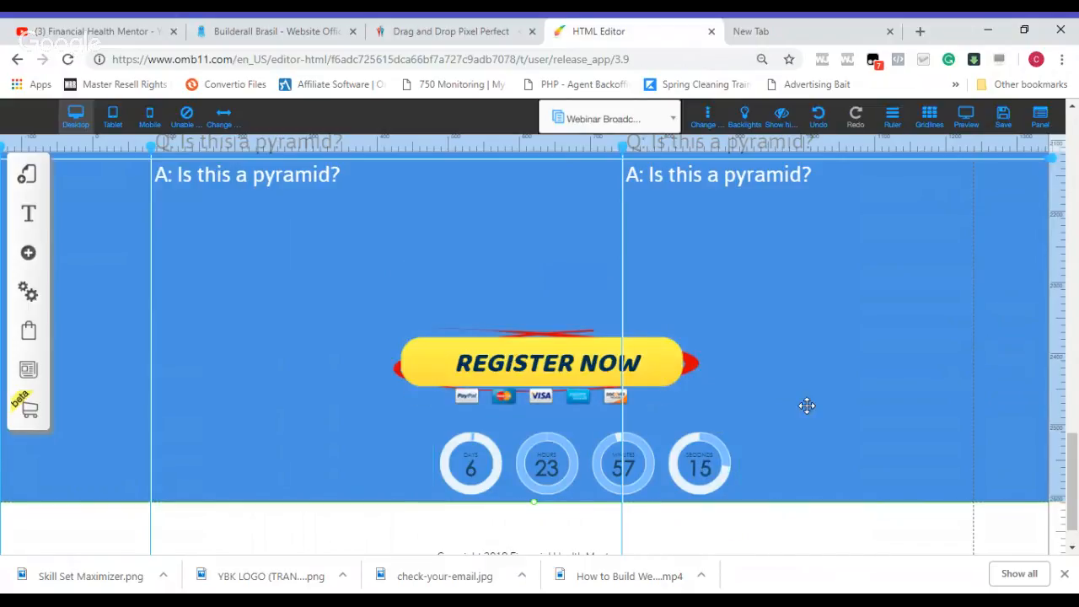
pyautogui.moveTo(666, 462); pyautogui.dragTo(636, 462)
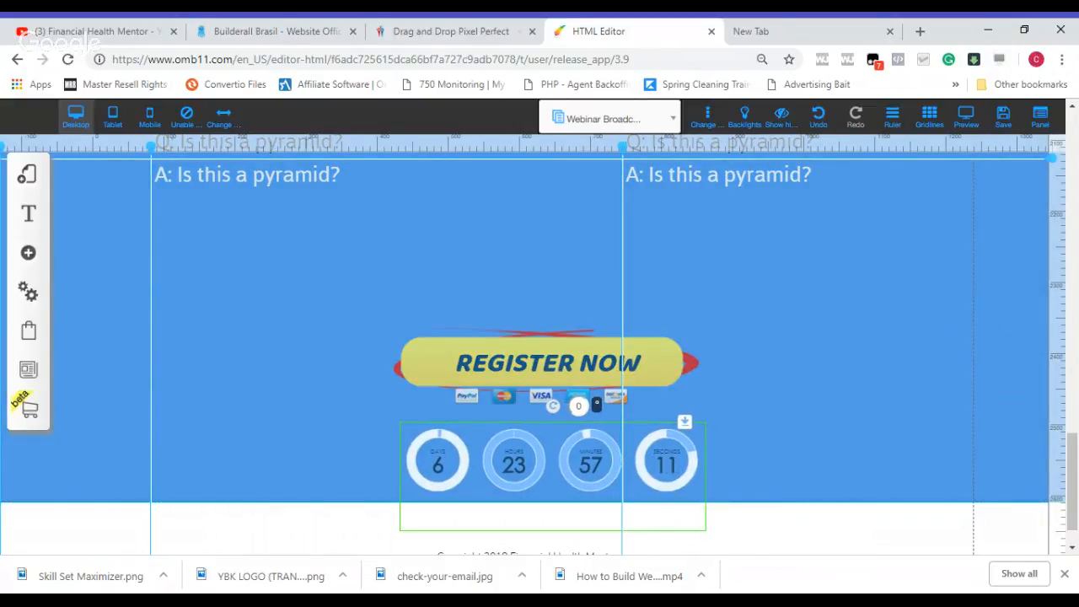
pyautogui.click(752, 429)
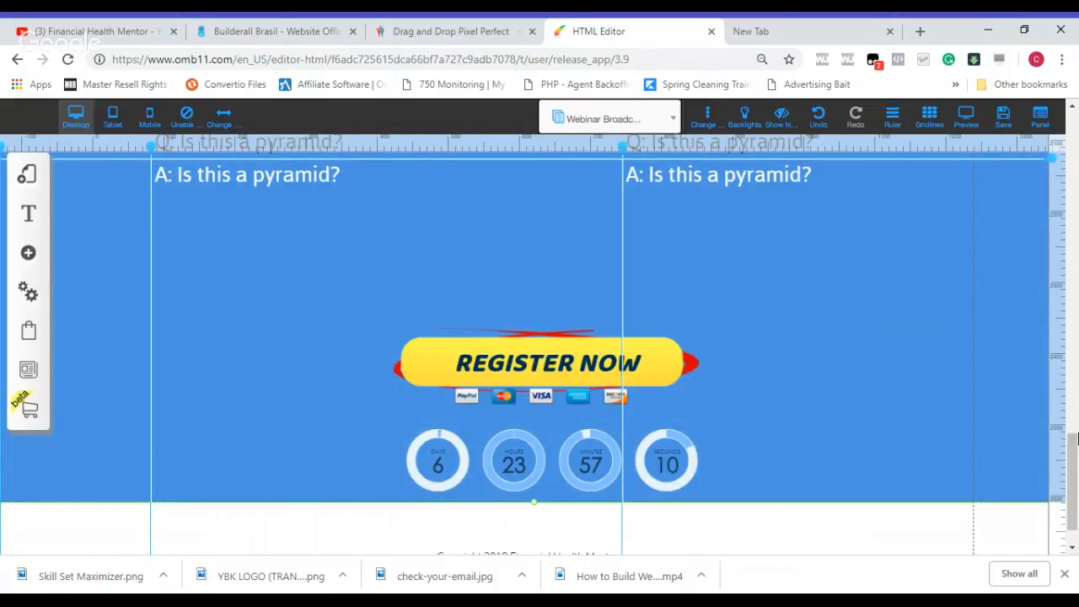
# Step: Review the whole broadcast page from the headline and video through the F.A.Q. section to the countdown timer and footer
pyautogui.scroll(4, 1077, 489)
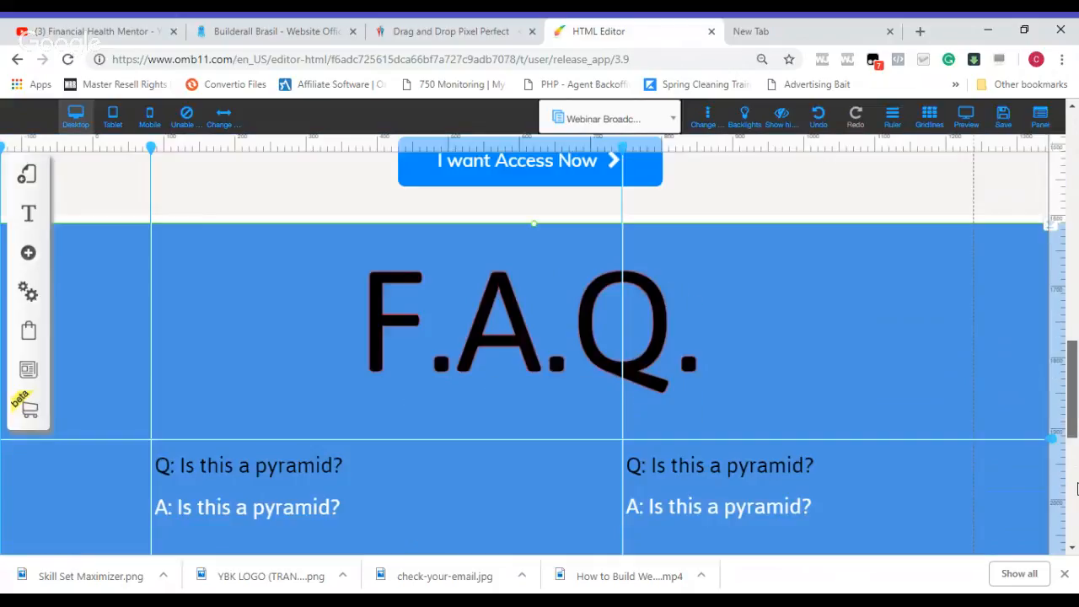
pyautogui.scroll(15, 1077, 489)
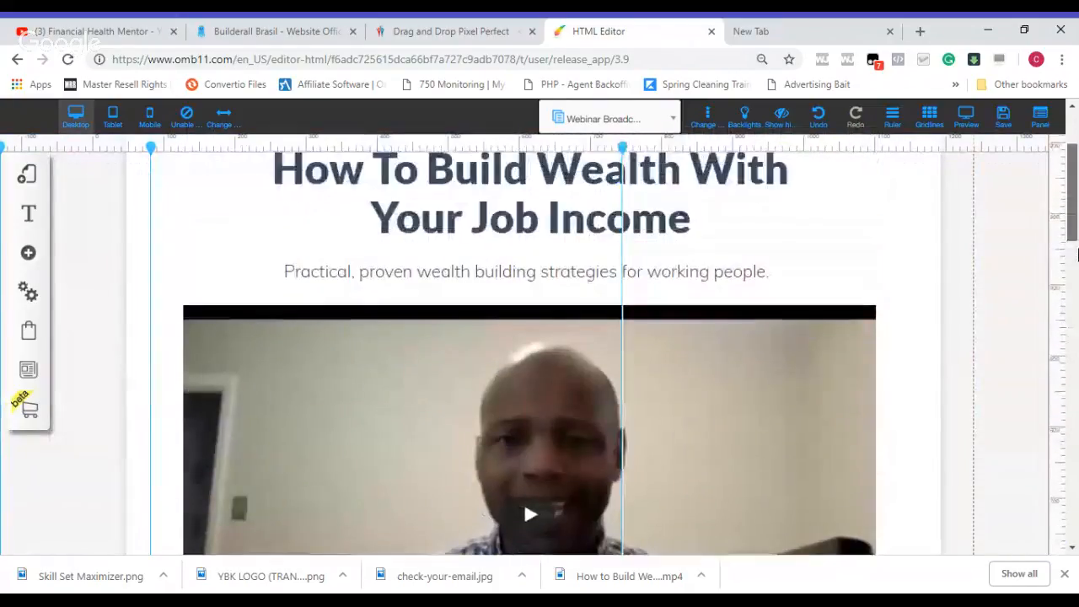
pyautogui.scroll(2, 1077, 253)
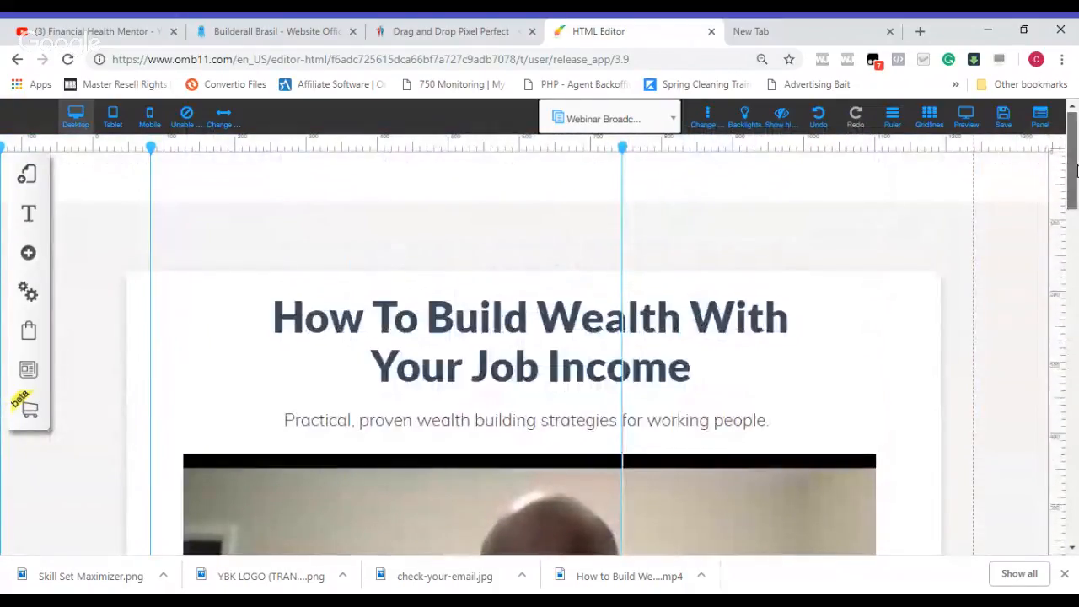
pyautogui.scroll(1, 1077, 171)
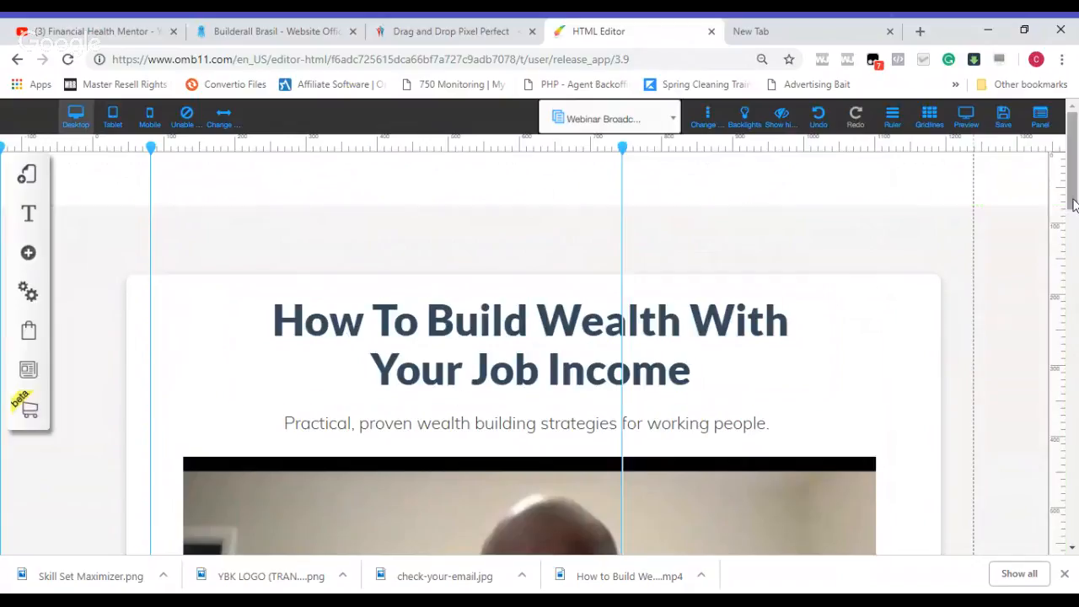
pyautogui.scroll(-3, 801, 298)
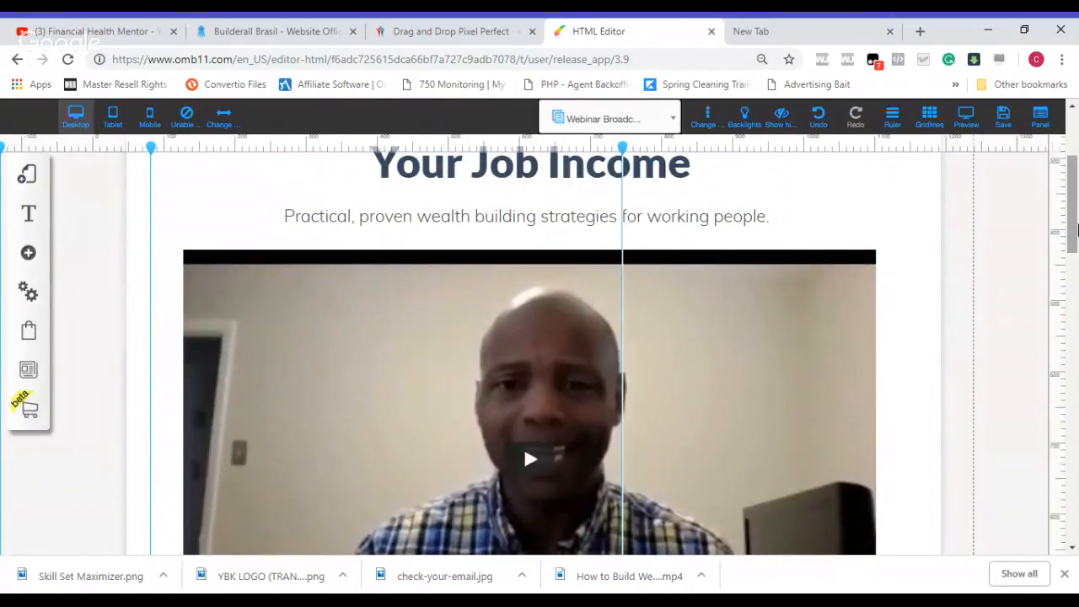
pyautogui.scroll(-5, 524, 338)
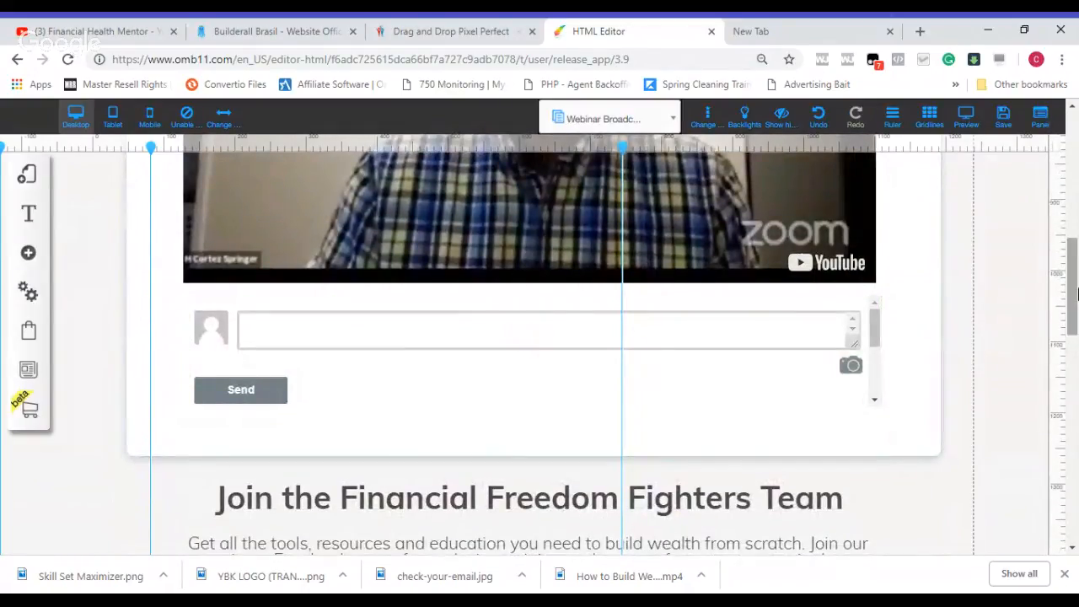
pyautogui.scroll(-3, 1076, 291)
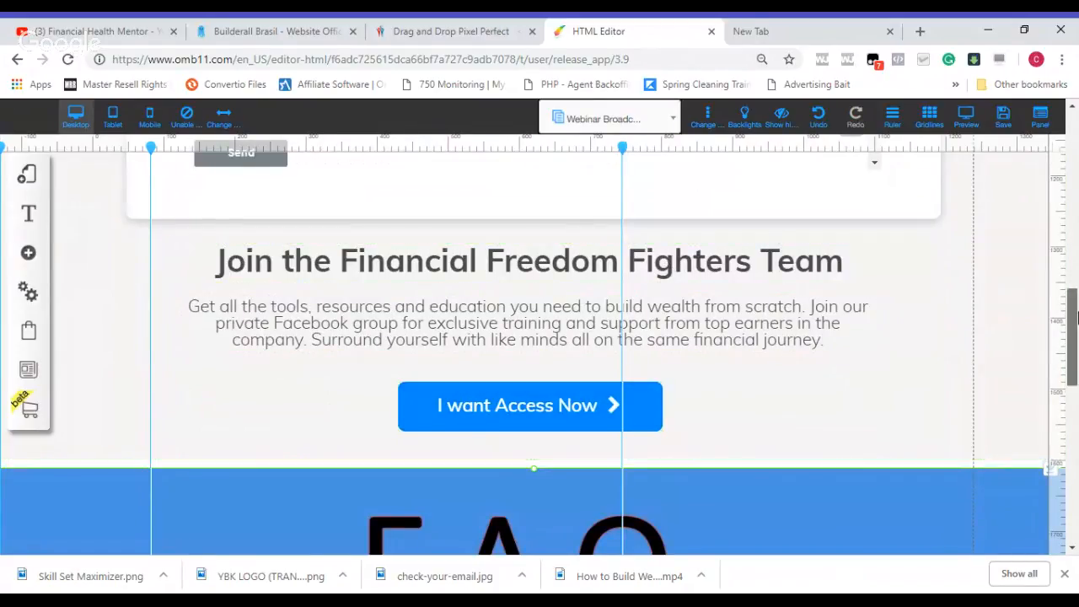
pyautogui.scroll(-3, 1075, 316)
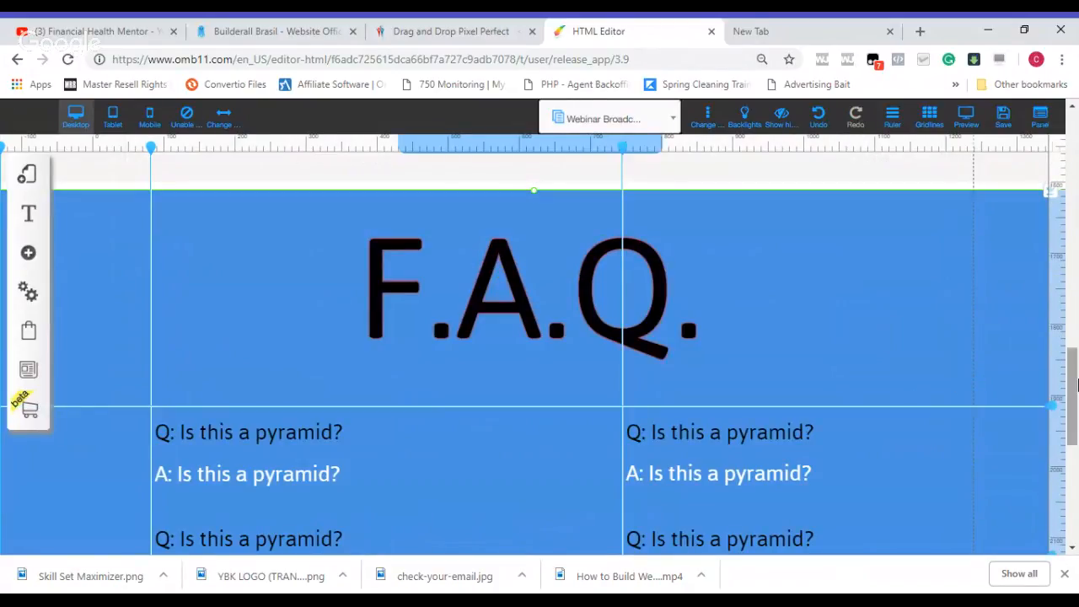
pyautogui.scroll(-5, 1075, 421)
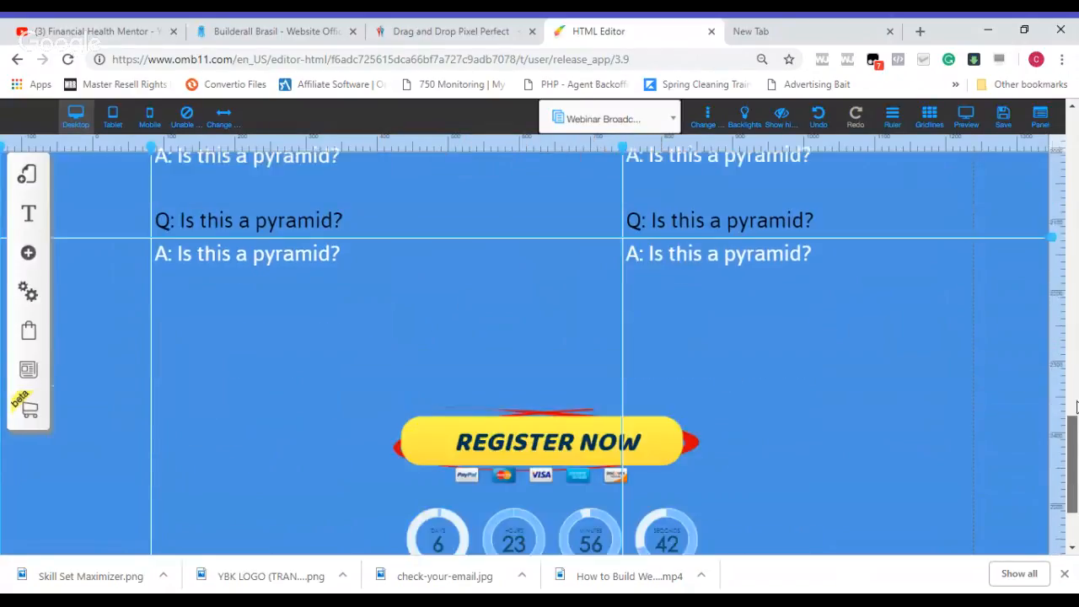
pyautogui.scroll(-2, 1075, 443)
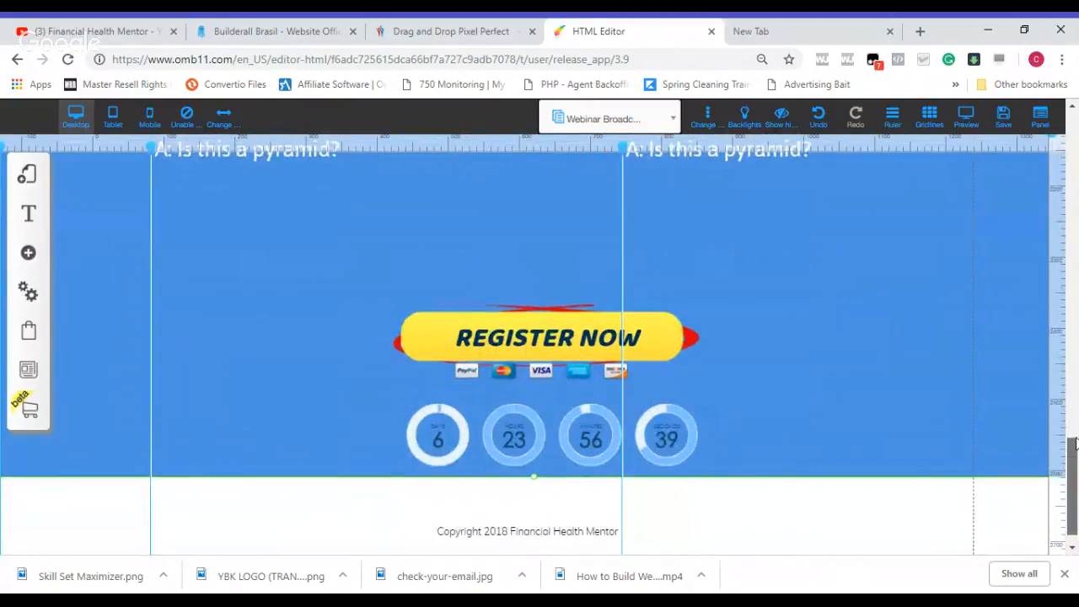
# Step: Nudge the countdown timer slightly further left to line it up with the REGISTER NOW button
pyautogui.click(607, 415)
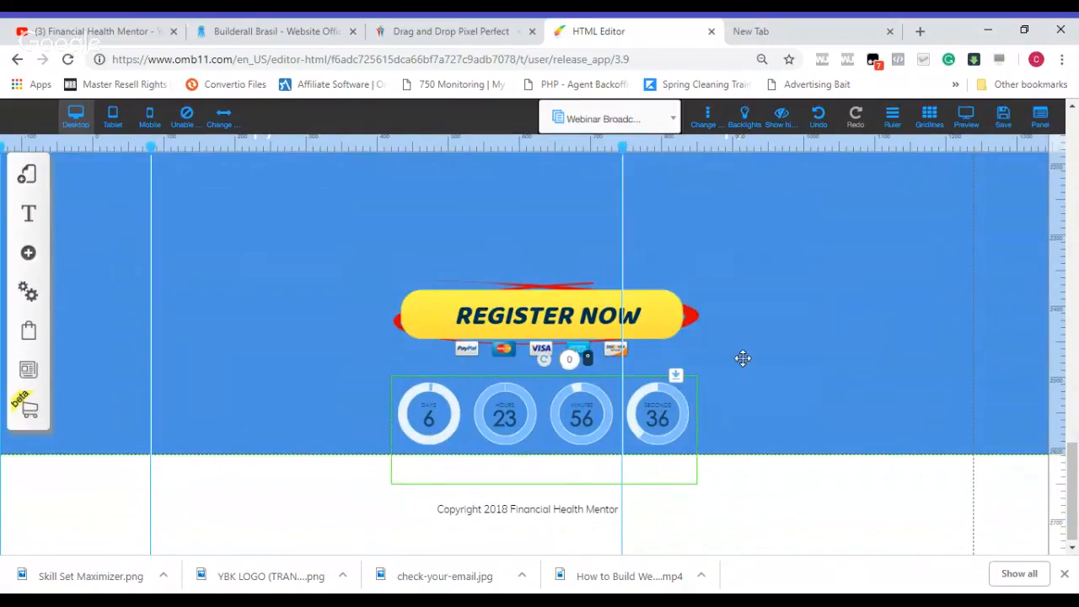
pyautogui.click(794, 328)
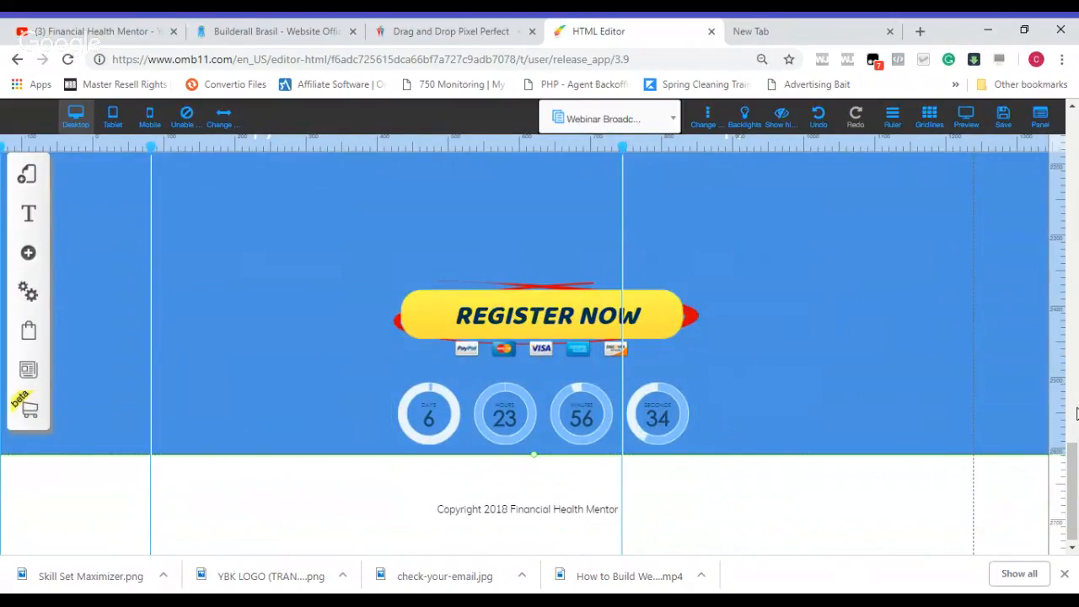
# Step: Add a Title XL text element to the blue section above the REGISTER NOW button
pyautogui.scroll(3, 1076, 413)
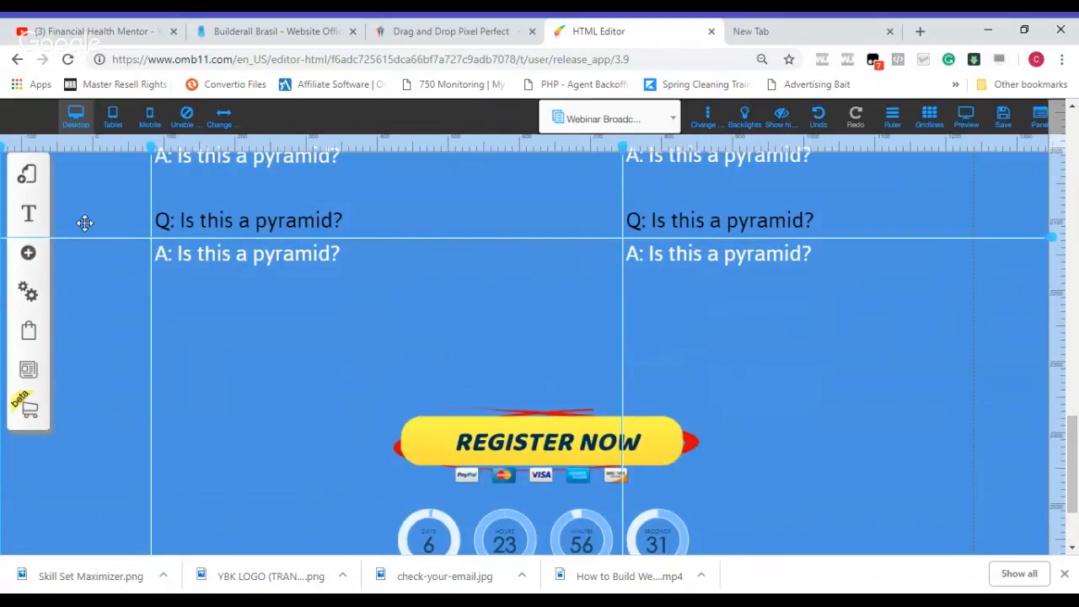
pyautogui.click(25, 216)
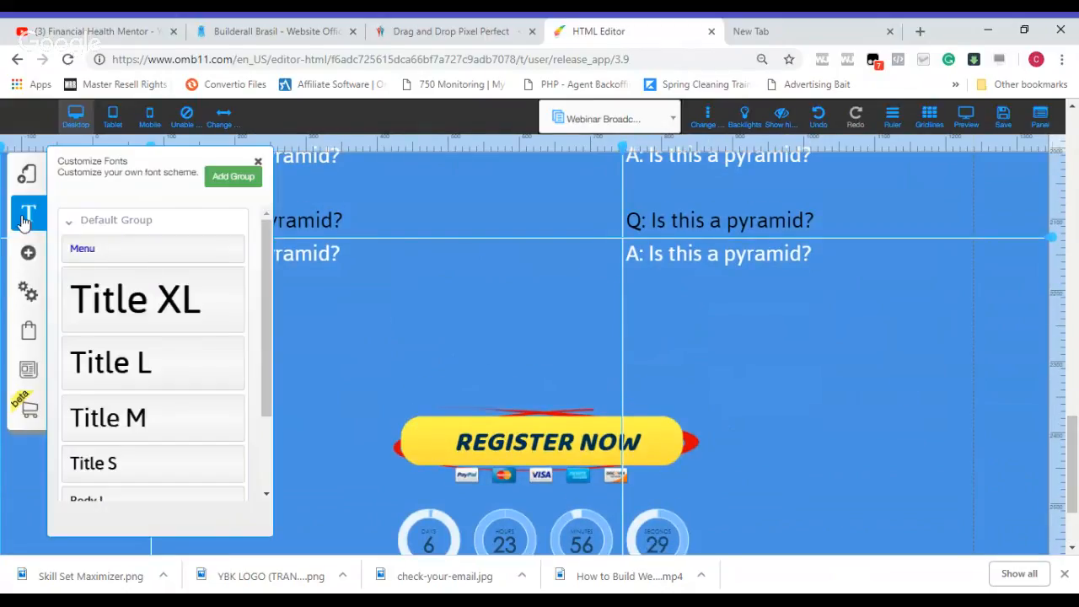
pyautogui.click(28, 253)
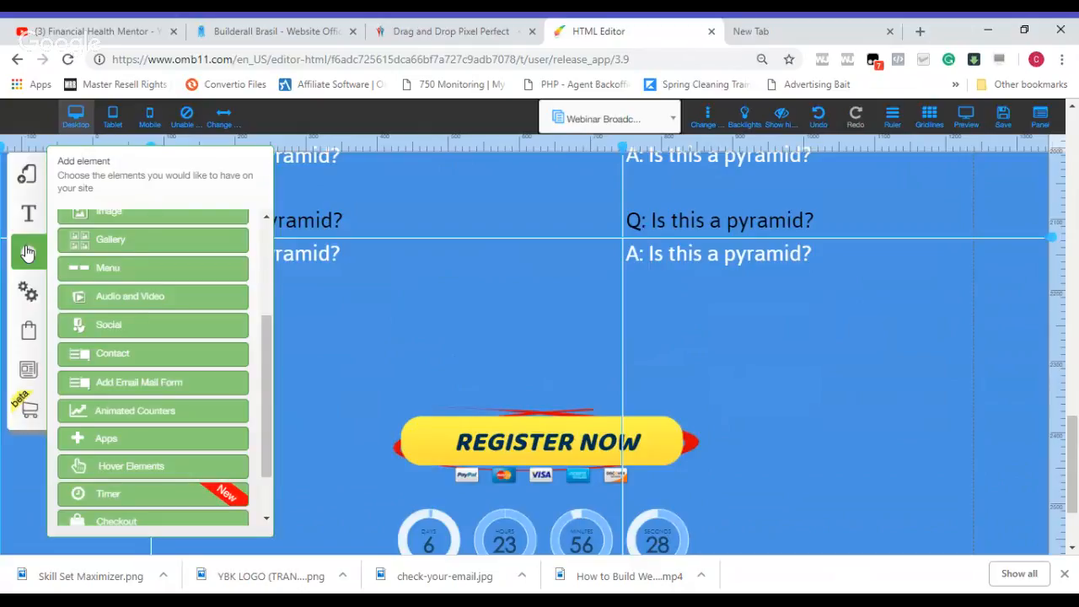
pyautogui.scroll(4, 267, 375)
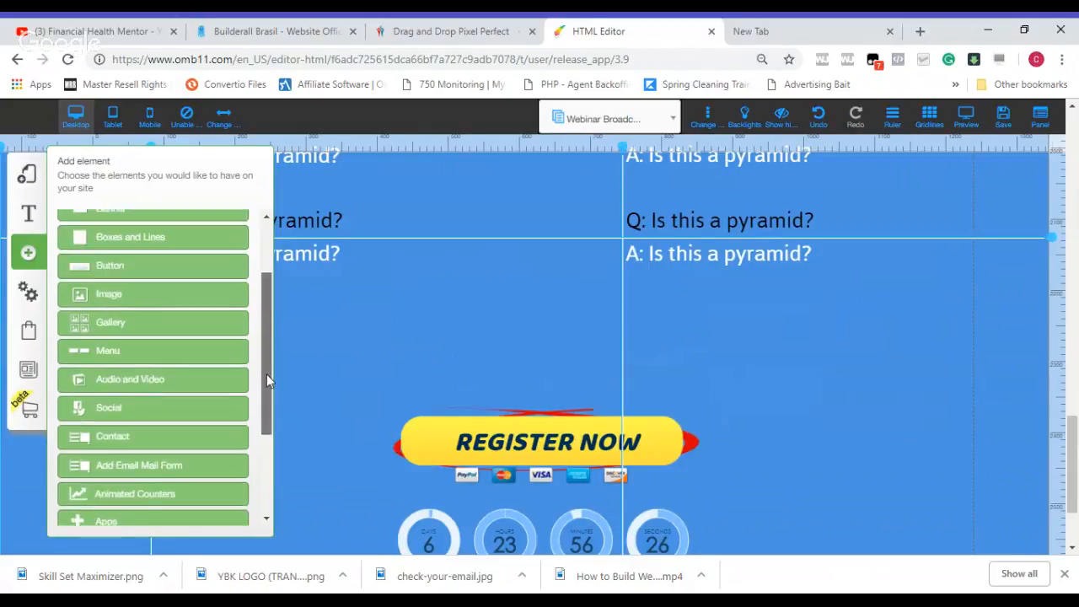
pyautogui.scroll(1, 265, 311)
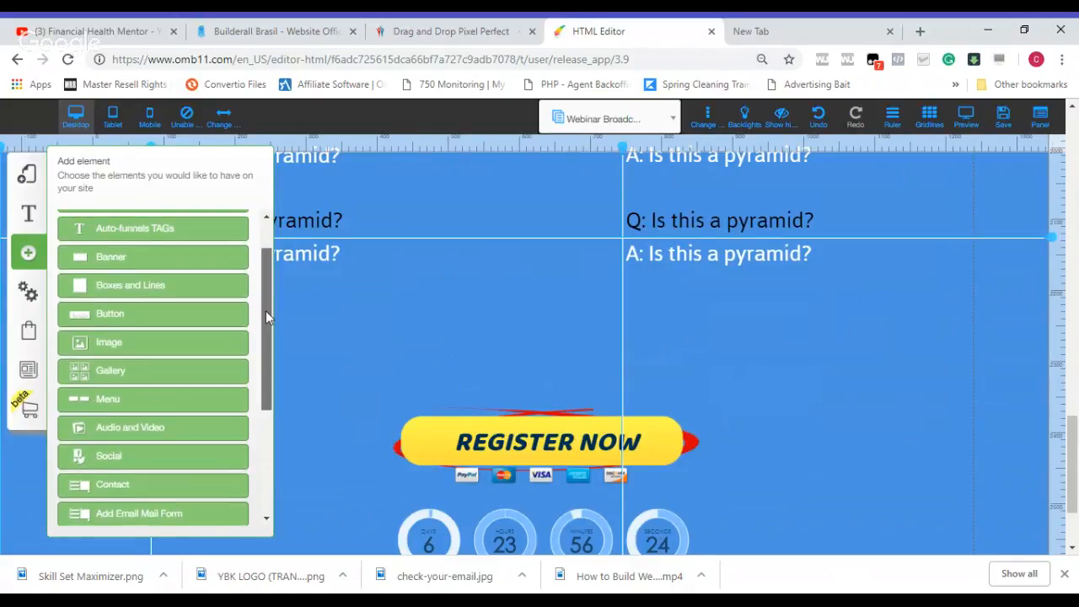
pyautogui.scroll(2, 266, 310)
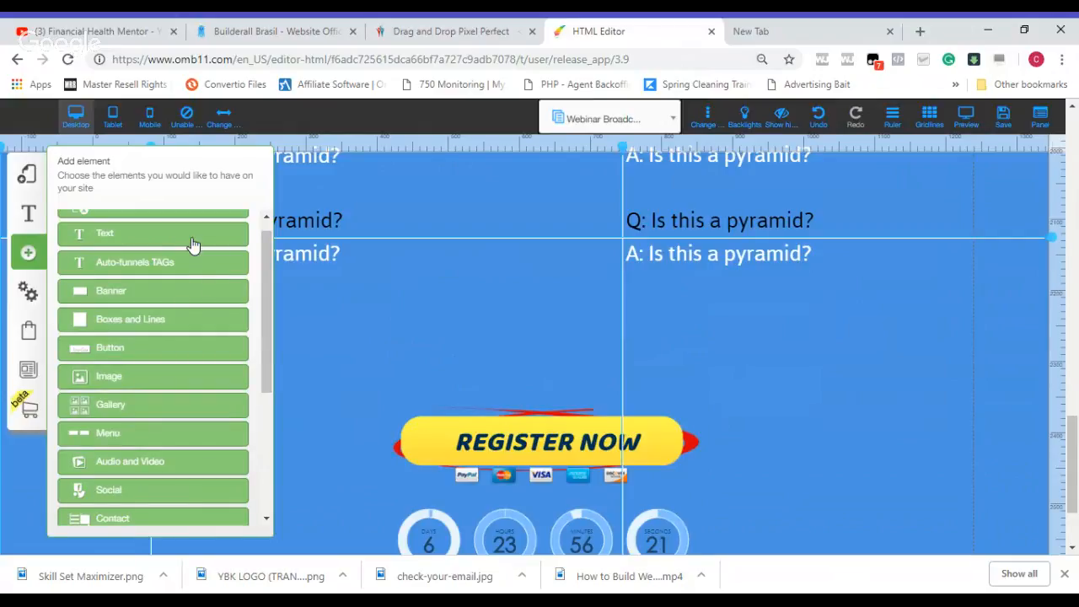
pyautogui.click(192, 239)
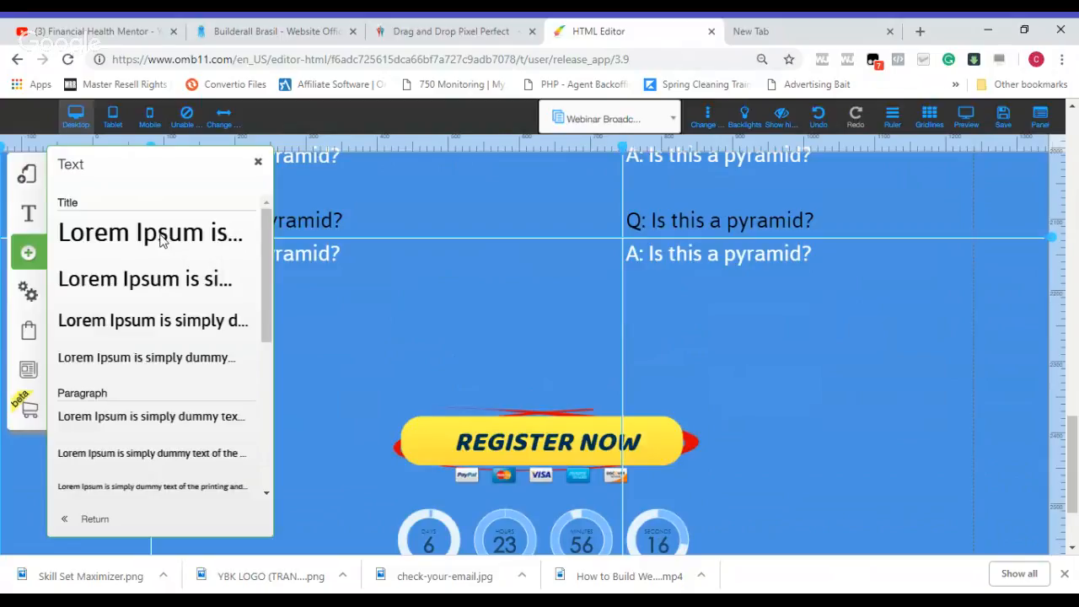
pyautogui.click(162, 241)
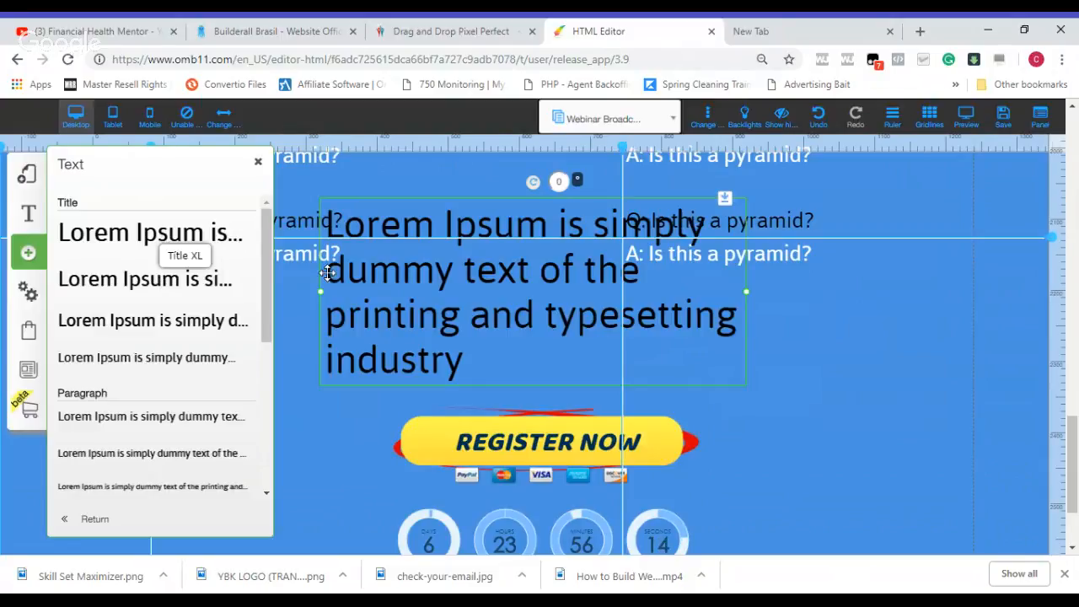
# Step: Replace the new title's placeholder text with "Still got ???'s"
pyautogui.doubleClick(408, 315)
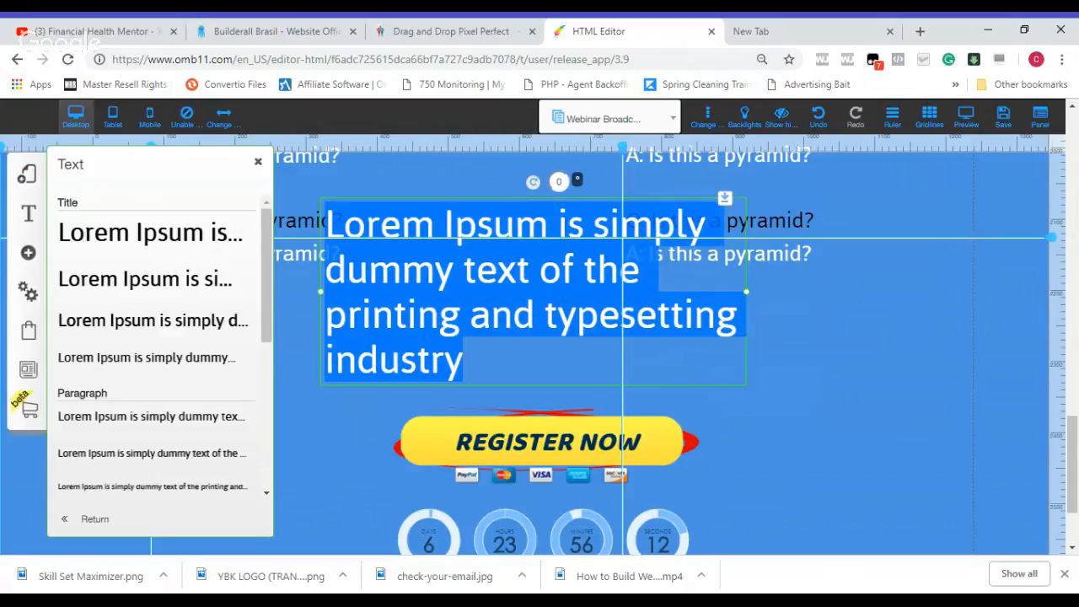
pyautogui.write('Still got ')
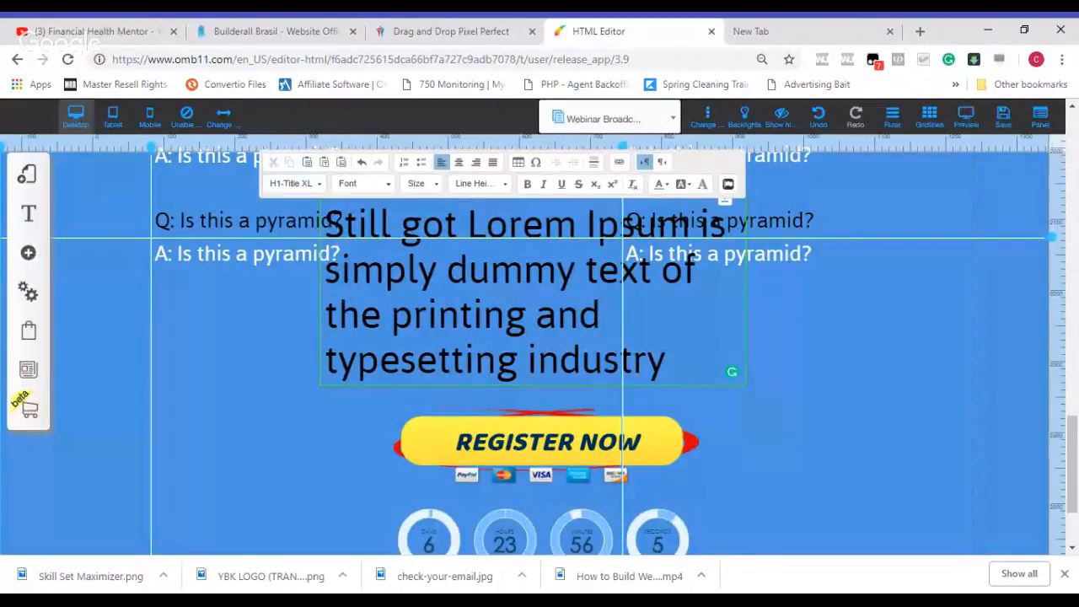
pyautogui.write("???'s")
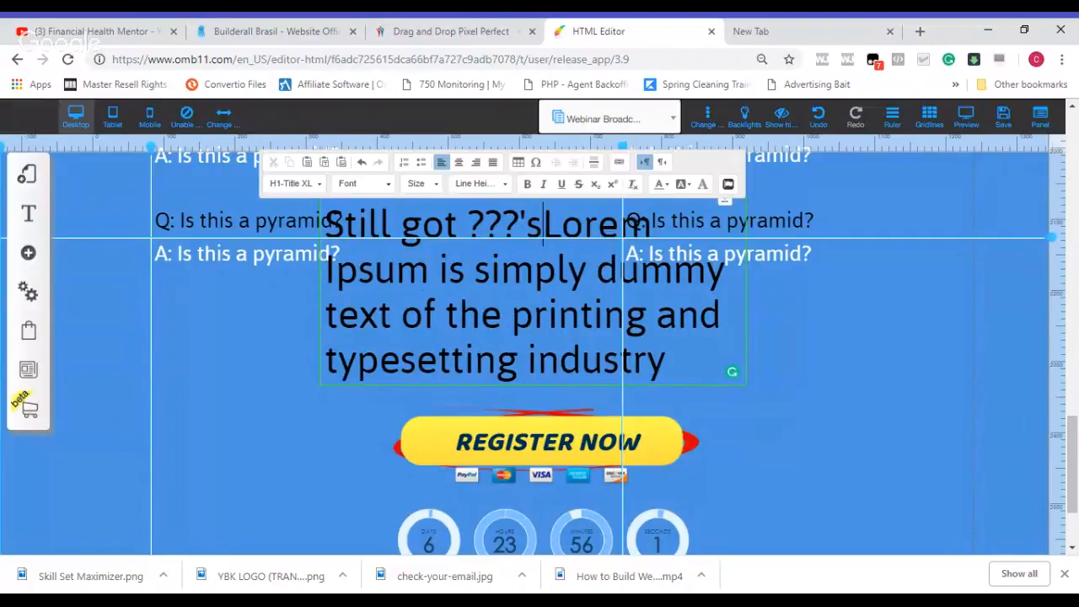
pyautogui.press('Delete')
pyautogui.press('Delete')
pyautogui.press('Delete')
pyautogui.press('Delete')
pyautogui.press('Delete')
pyautogui.press('Delete')
pyautogui.press('Delete')
pyautogui.press('Delete')
pyautogui.press('Delete')
pyautogui.press('Delete')
pyautogui.press('Delete')
pyautogui.press('Delete')
pyautogui.press('Delete')
pyautogui.press('Delete')
pyautogui.press('Delete')
pyautogui.press('Delete')
pyautogui.press('Delete')
pyautogui.press('Delete')
pyautogui.press('Delete')
pyautogui.press('Delete')
pyautogui.press('Delete')
pyautogui.press('Delete')
pyautogui.press('Delete')
pyautogui.press('Delete')
pyautogui.press('Delete')
pyautogui.press('Delete')
pyautogui.press('Delete')
pyautogui.press('Delete')
pyautogui.press('Delete')
pyautogui.press('Delete')
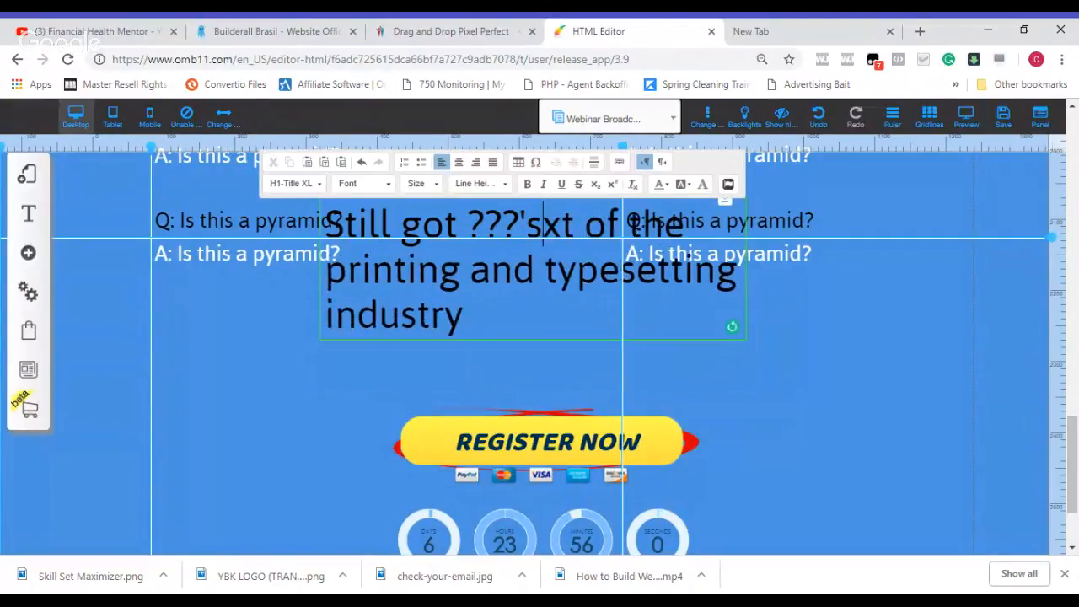
pyautogui.press('Delete')
pyautogui.press('Delete')
pyautogui.press('Delete')
pyautogui.press('Delete')
pyautogui.press('Delete')
pyautogui.press('Delete')
pyautogui.press('Delete')
pyautogui.press('Delete')
pyautogui.press('Delete')
pyautogui.press('Delete')
pyautogui.press('Delete')
pyautogui.press('Delete')
pyautogui.press('Delete')
pyautogui.press('Delete')
pyautogui.press('Delete')
pyautogui.press('Delete')
pyautogui.press('Delete')
pyautogui.press('Delete')
pyautogui.press('Delete')
pyautogui.press('Delete')
pyautogui.press('Delete')
pyautogui.press('Delete')
pyautogui.press('Delete')
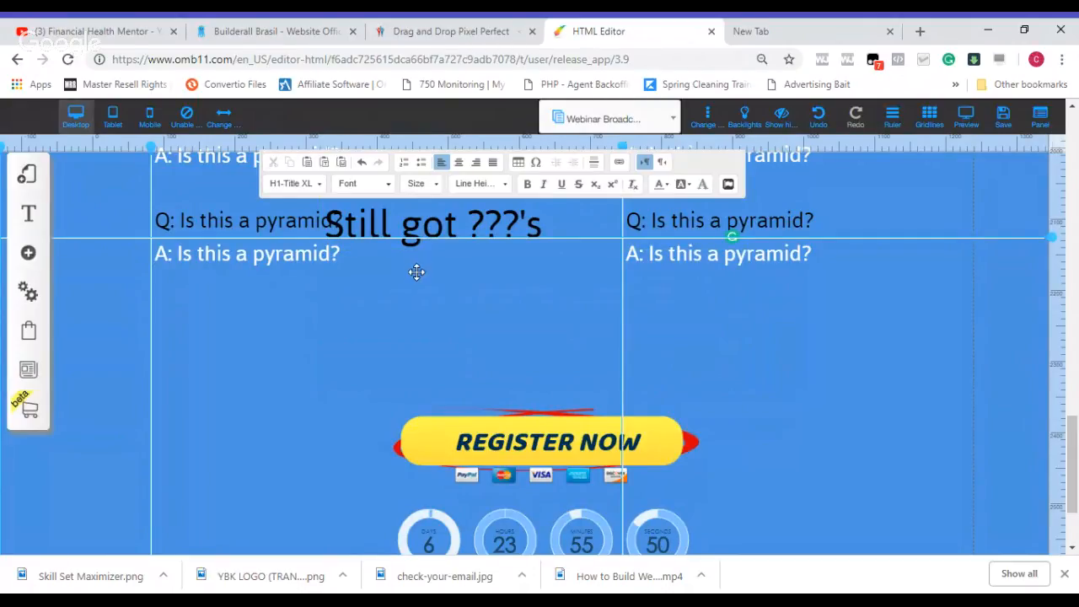
# Step: Move the "Still got ???'s" title into the empty space between the F.A.Q. answers and the REGISTER NOW button
pyautogui.click(415, 272)
pyautogui.click(426, 243)
pyautogui.moveTo(426, 243); pyautogui.dragTo(388, 367)
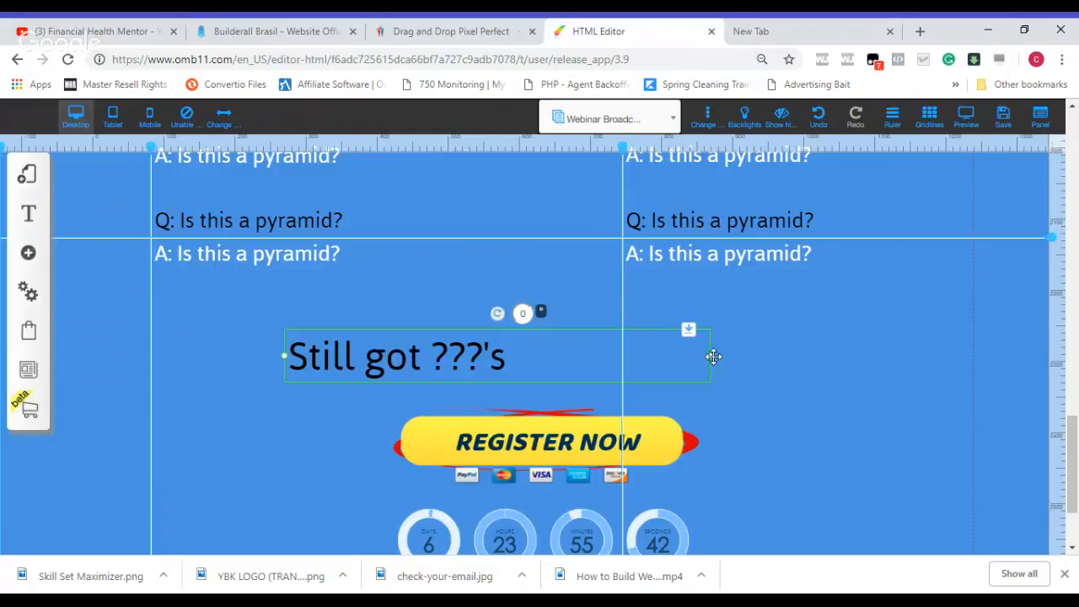
# Step: Widen the "Still got ???'s" title box on both sides and change its text to "Still got ?'s Message me on Facebook"
pyautogui.moveTo(714, 357); pyautogui.dragTo(833, 360)
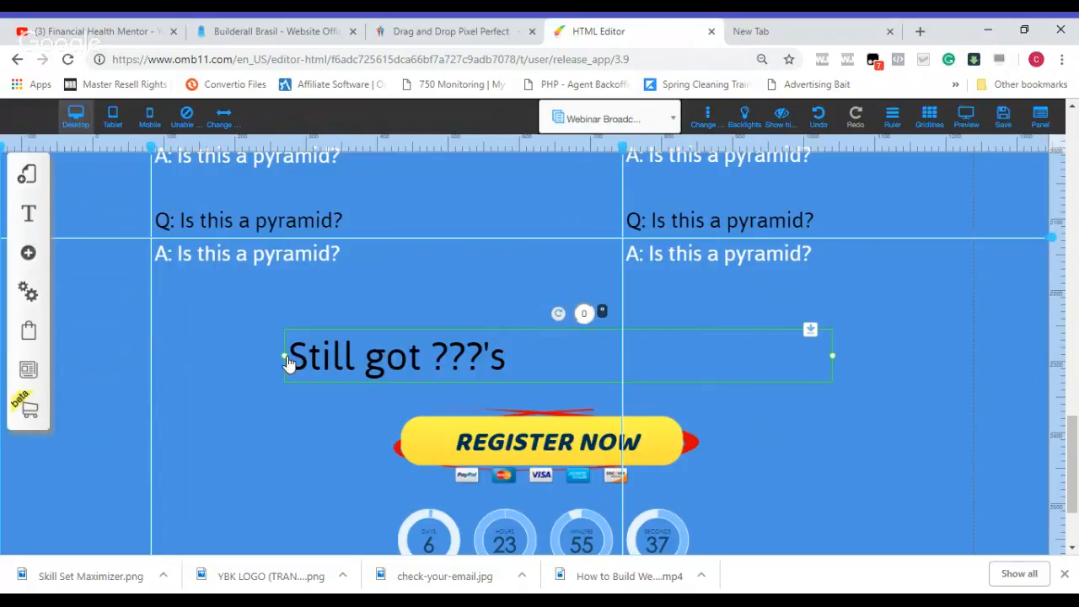
pyautogui.moveTo(284, 363); pyautogui.dragTo(197, 362)
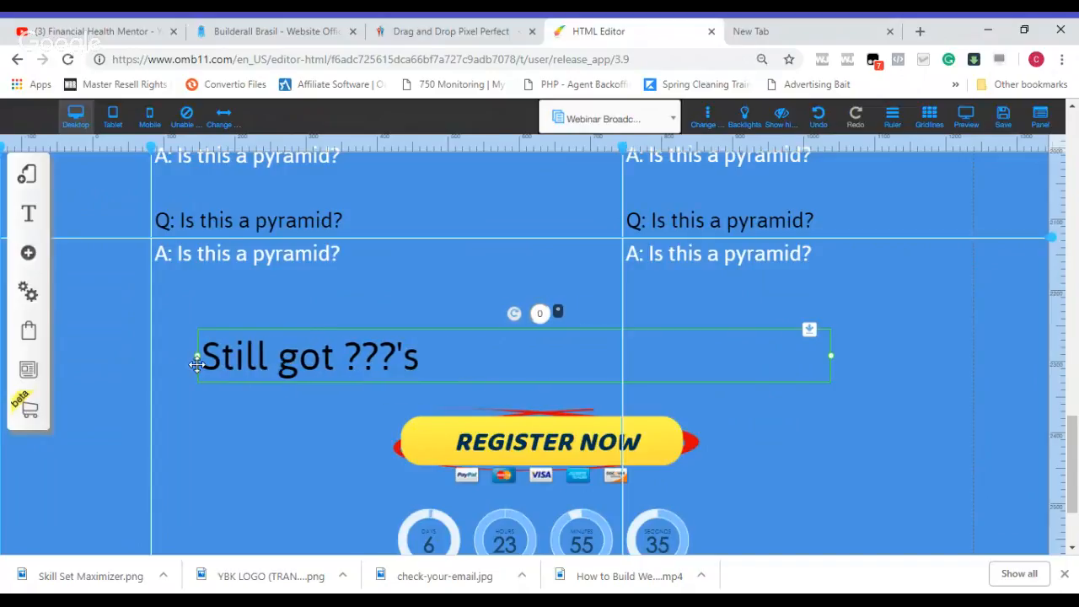
pyautogui.doubleClick(441, 357)
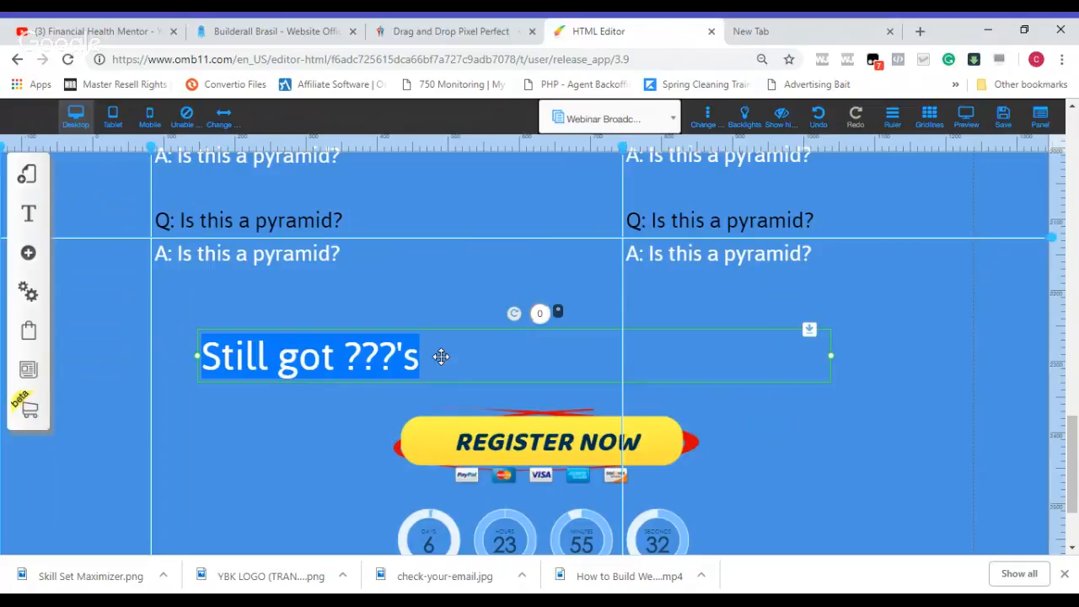
pyautogui.click(392, 355)
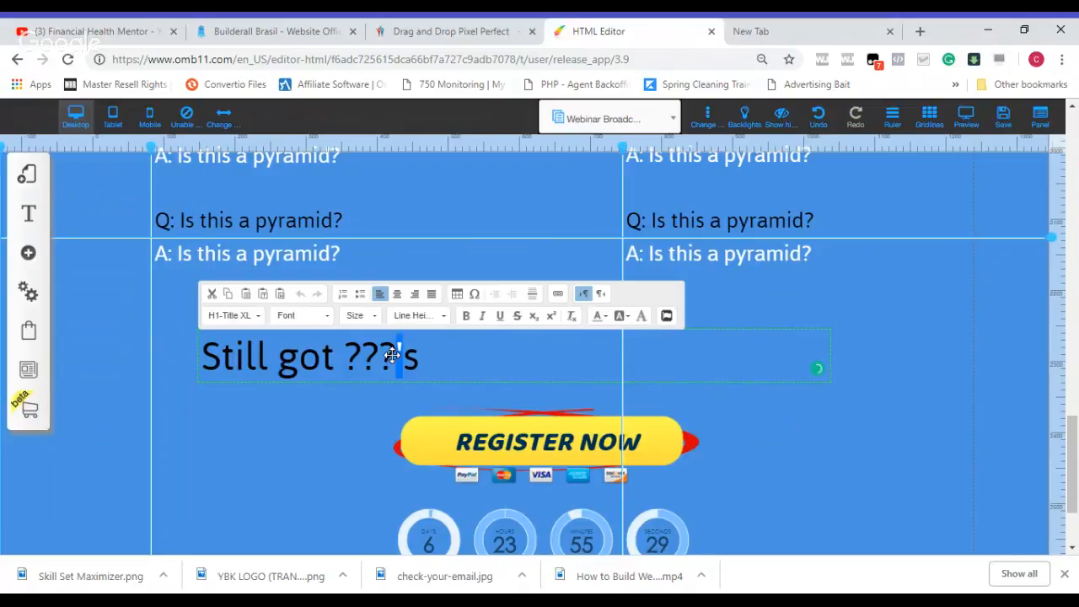
pyautogui.press('BackSpace')
pyautogui.press('BackSpace')
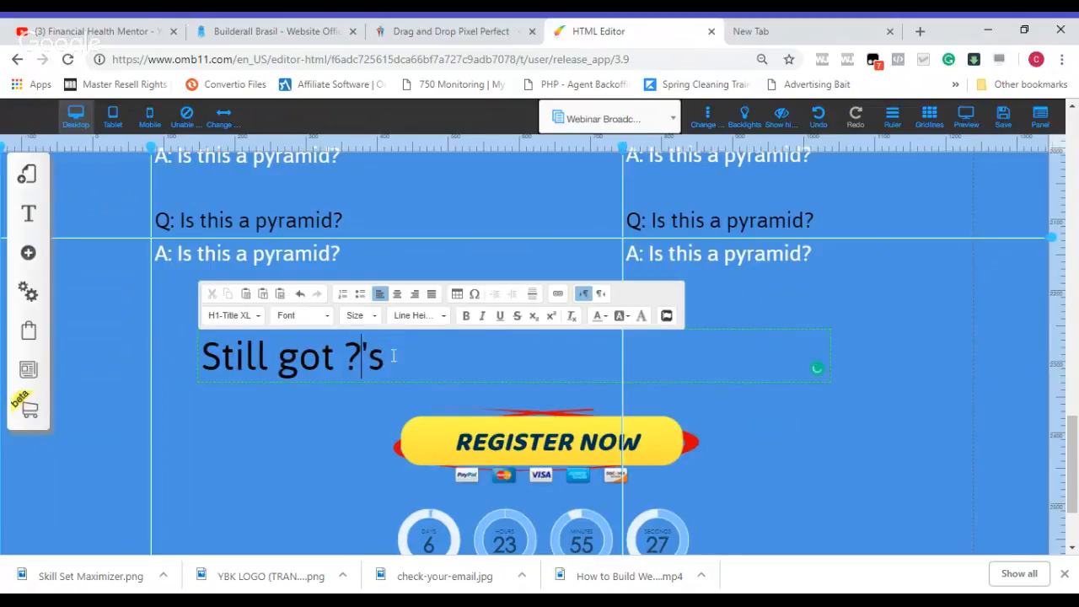
pyautogui.click(436, 359)
pyautogui.write('Mess')
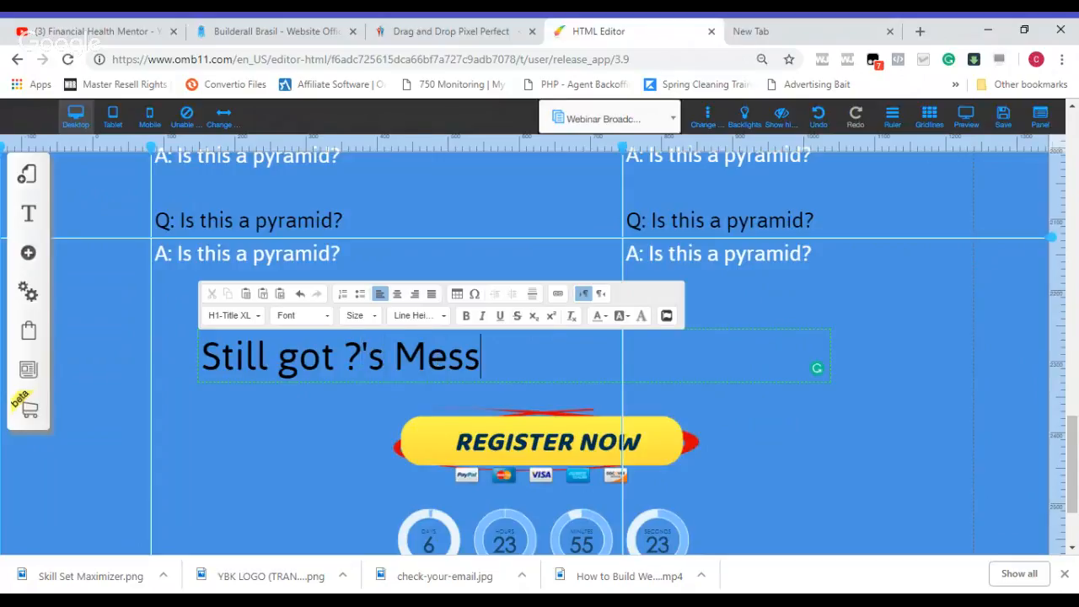
pyautogui.write('age me ')
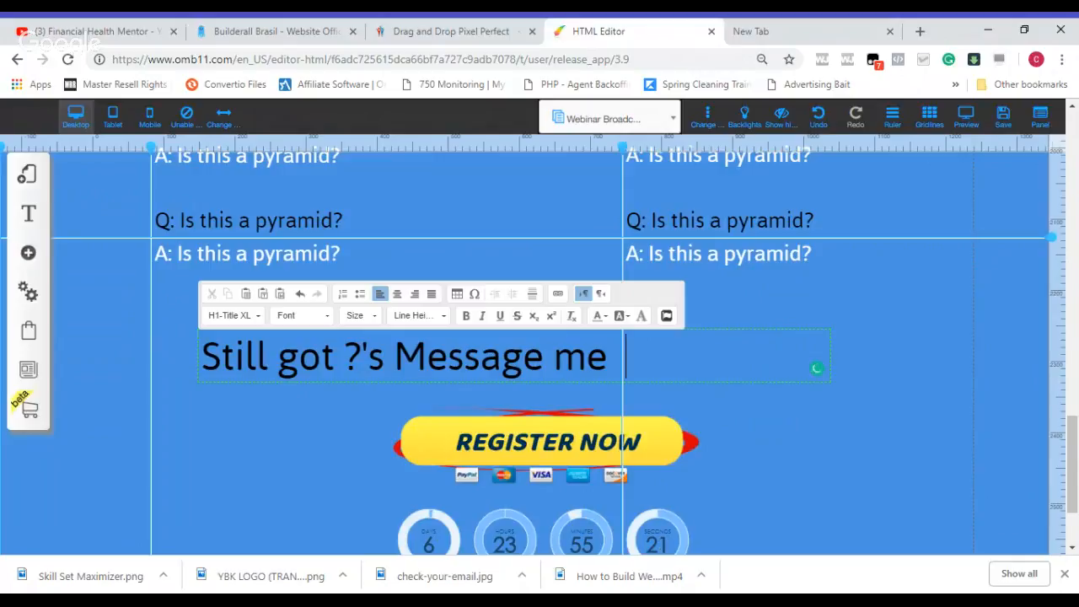
pyautogui.write('on Face')
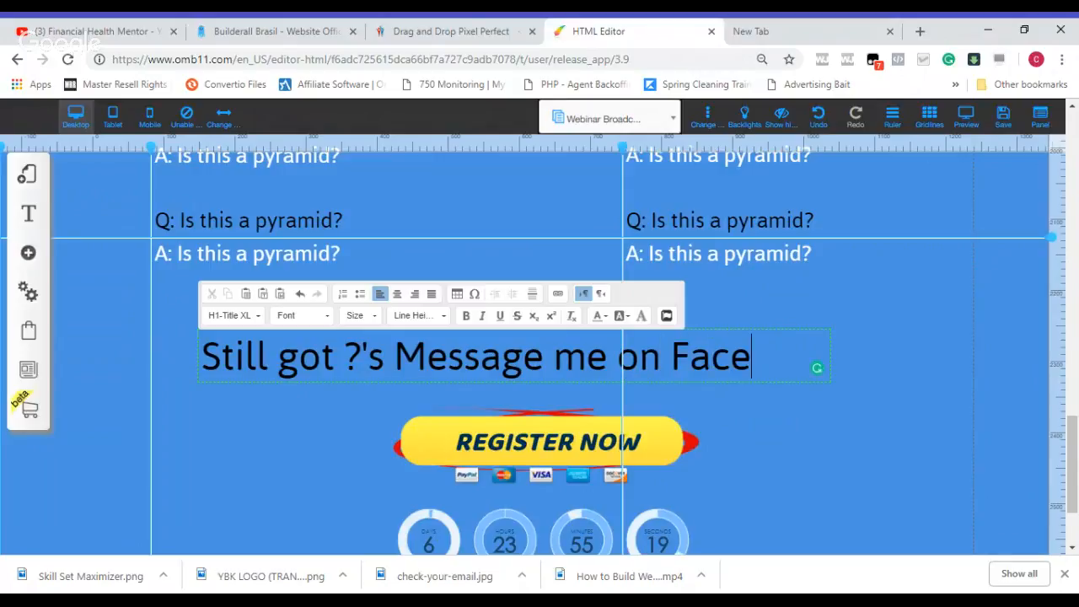
pyautogui.write('book')
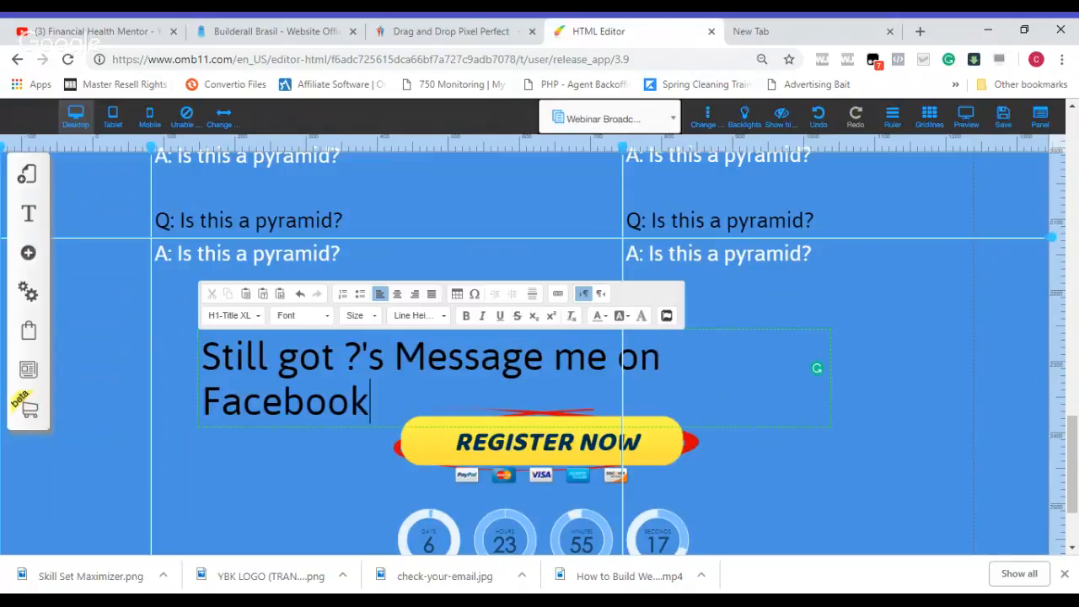
# Step: Set the font size of the whole "Still got ?'s Message me on Facebook" title to 21
pyautogui.tripleClick(352, 388)
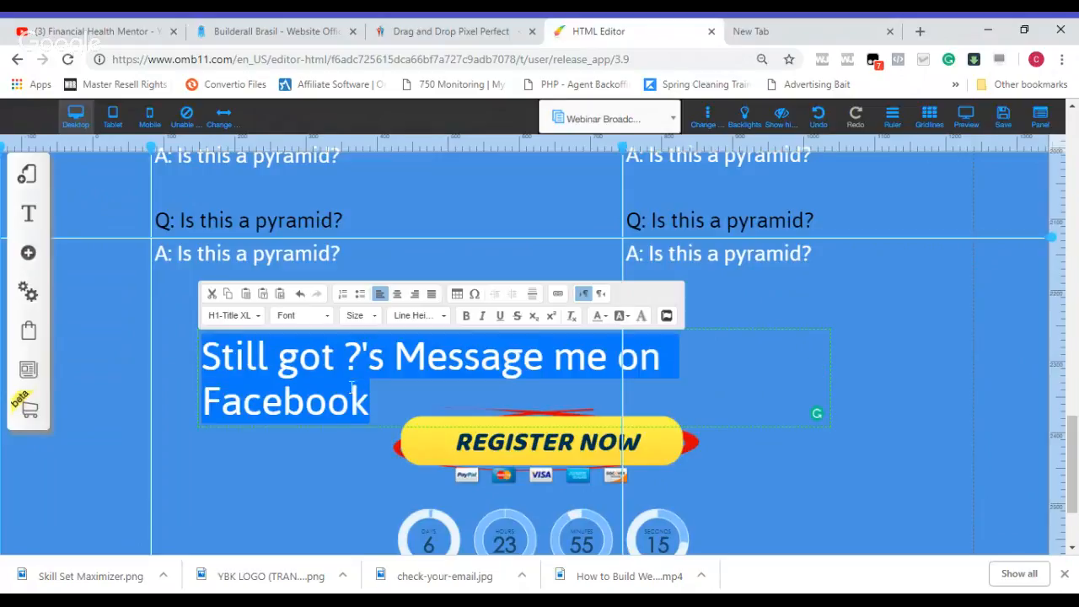
pyautogui.click(377, 320)
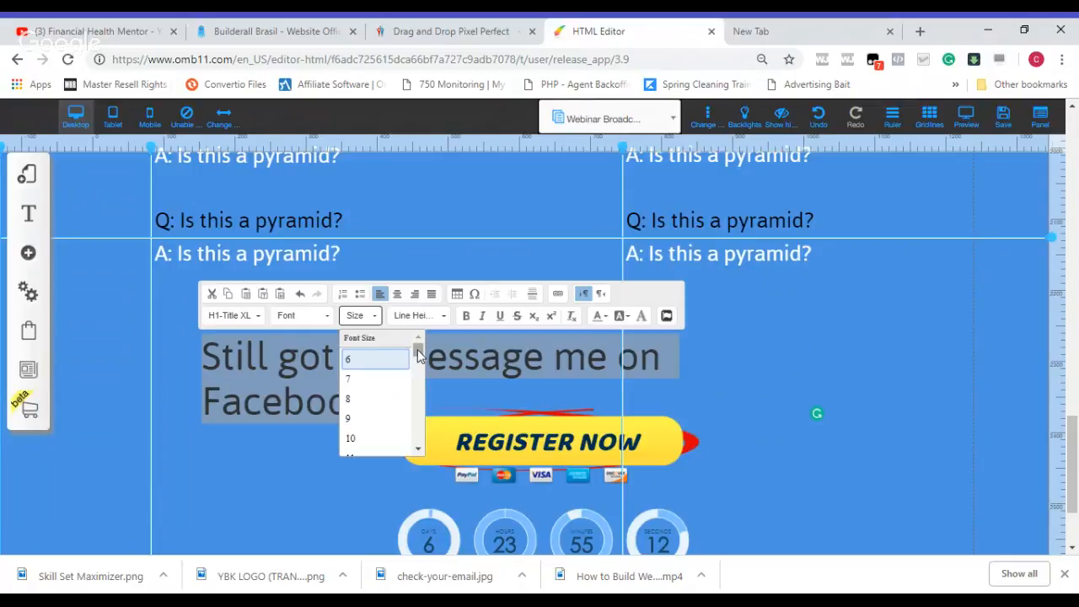
pyautogui.scroll(-6, 417, 354)
pyautogui.scroll(6, 418, 354)
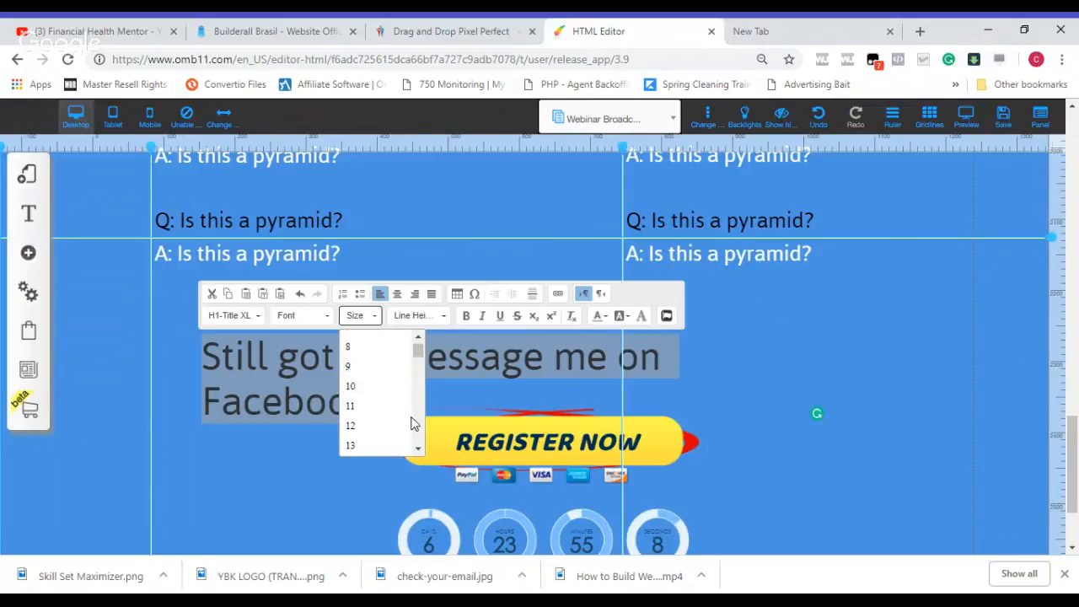
pyautogui.click(419, 449)
pyautogui.click(421, 450)
pyautogui.click(420, 450)
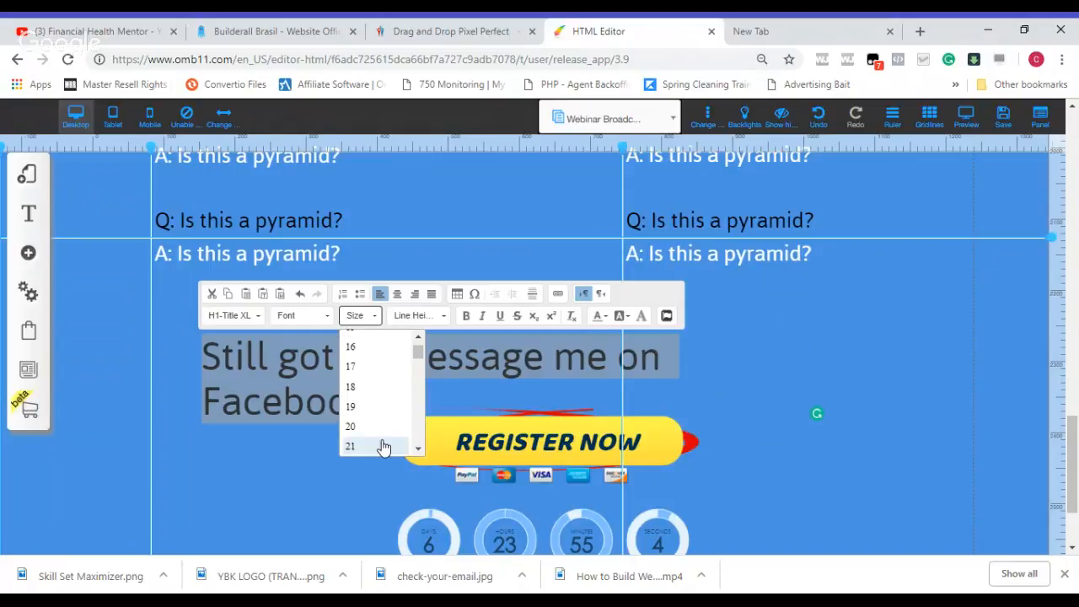
pyautogui.click(383, 446)
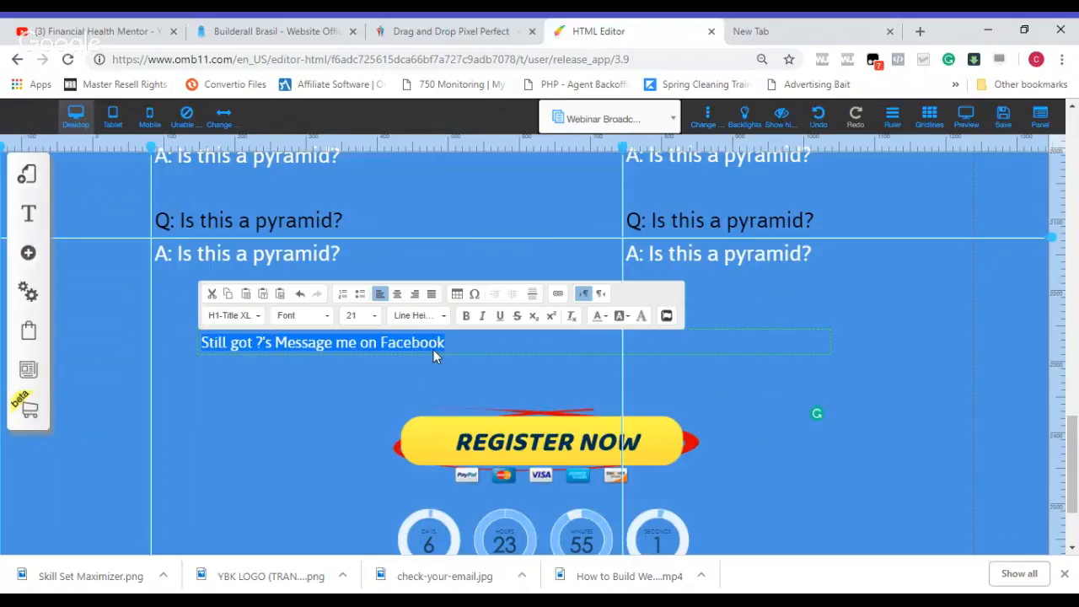
# Step: Append "by clicking here" to the end of the Facebook message line
pyautogui.click(459, 344)
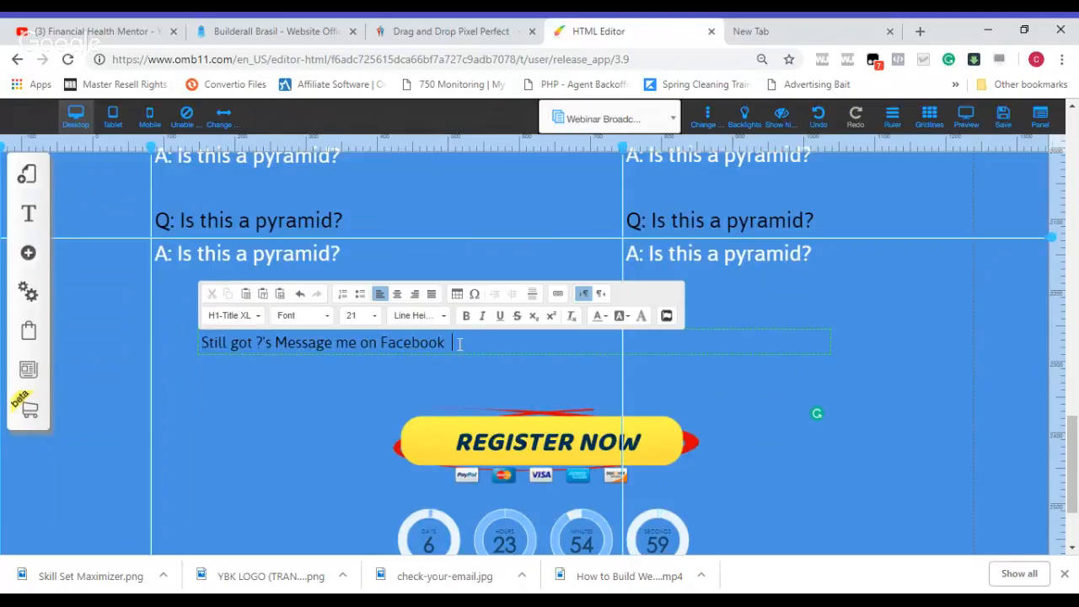
pyautogui.write('by clicking here')
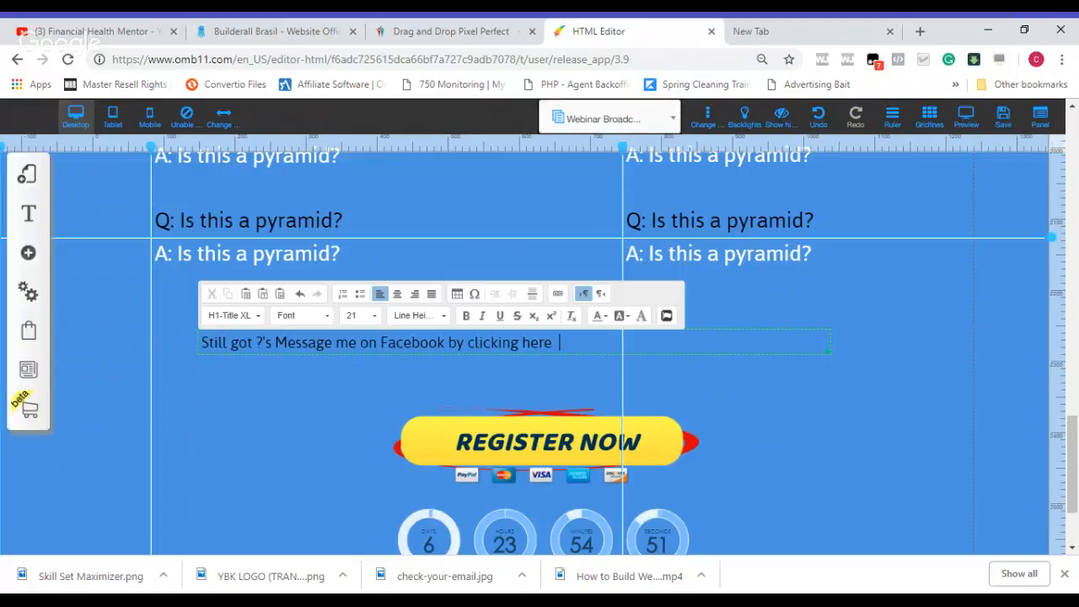
pyautogui.click(468, 342)
pyautogui.hotkey('shift', 'Right')
pyautogui.hotkey('shift', 'Right')
pyautogui.hotkey('shift', 'Right')
pyautogui.hotkey('shift', 'Right')
pyautogui.hotkey('shift', 'Right')
pyautogui.hotkey('shift', 'Right')
pyautogui.hotkey('shift', 'Right')
pyautogui.hotkey('shift', 'Right')
pyautogui.hotkey('shift', 'Right')
pyautogui.hotkey('shift', 'Right')
pyautogui.hotkey('shift', 'Right')
pyautogui.hotkey('shift', 'Right')
pyautogui.hotkey('shift', 'Right')
pyautogui.click(558, 295)
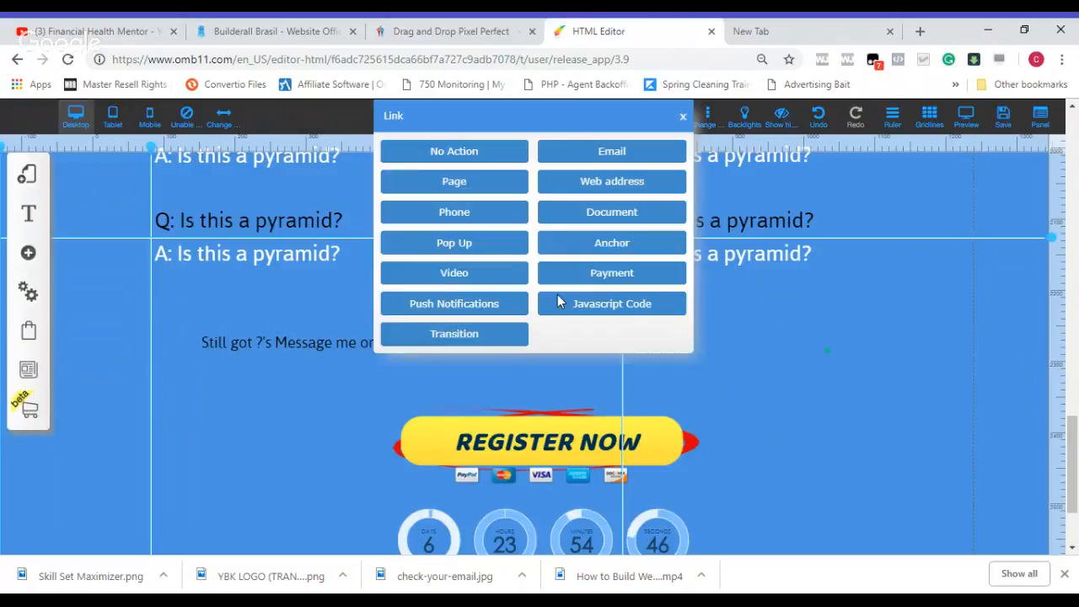
pyautogui.click(591, 185)
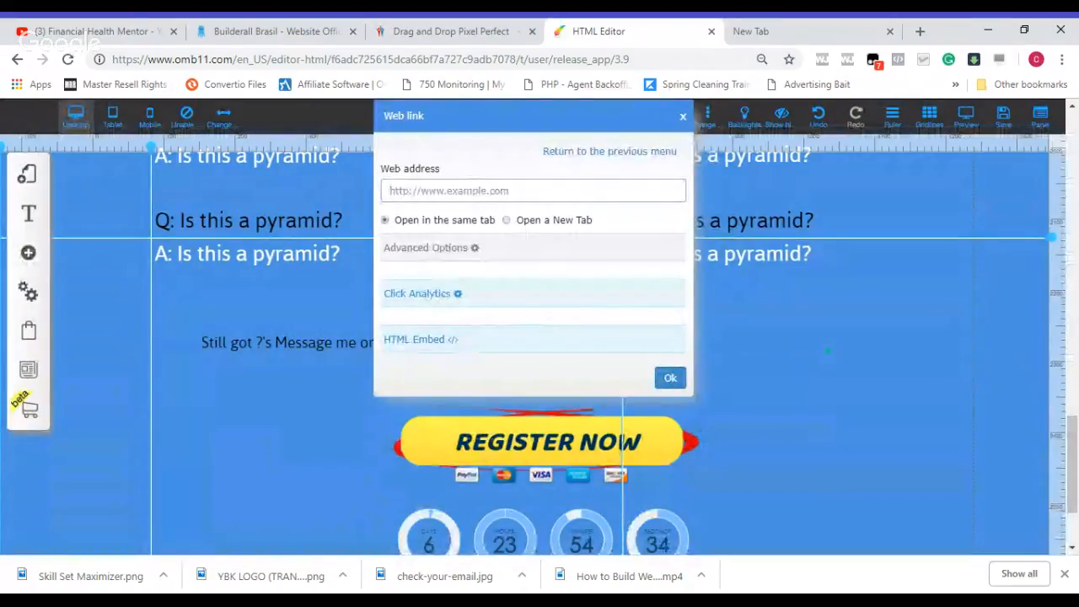
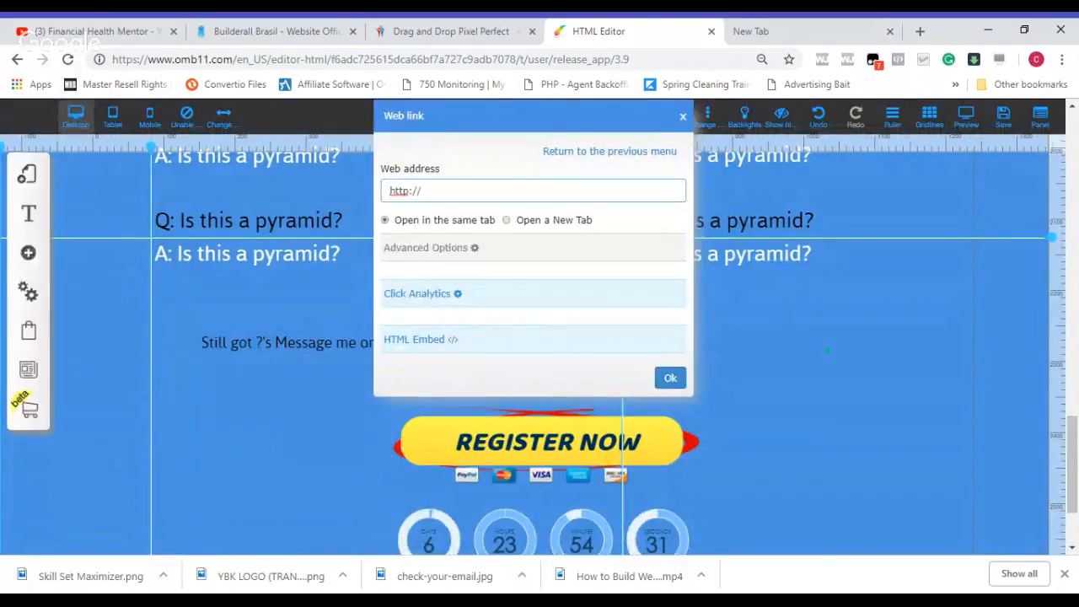
pyautogui.press('BackSpace')
pyautogui.press('BackSpace')
pyautogui.press('BackSpace')
pyautogui.press('BackSpace')
pyautogui.press('BackSpace')
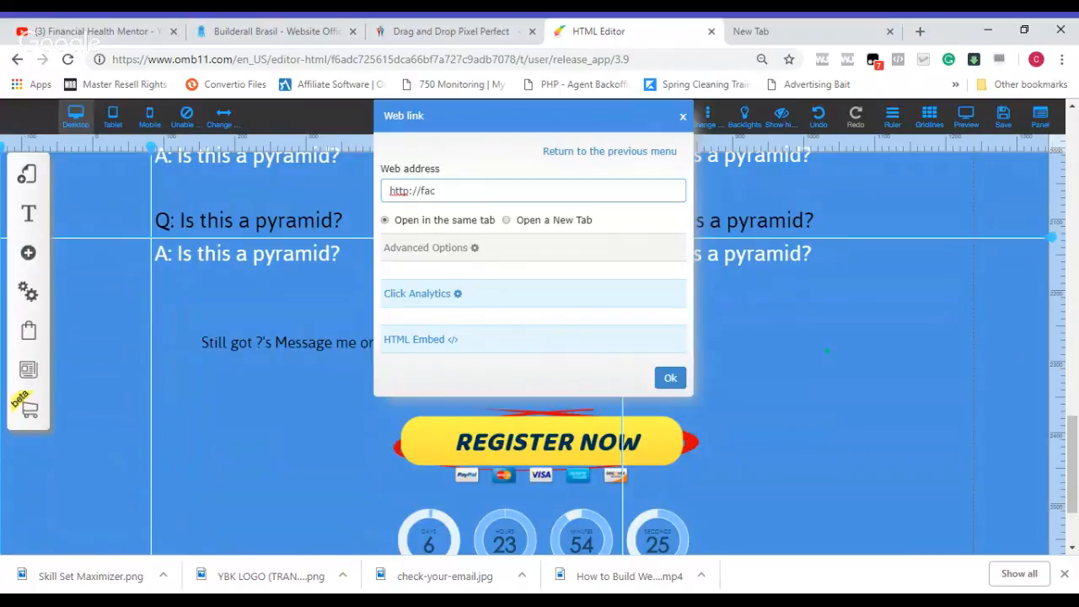
pyautogui.press('BackSpace')
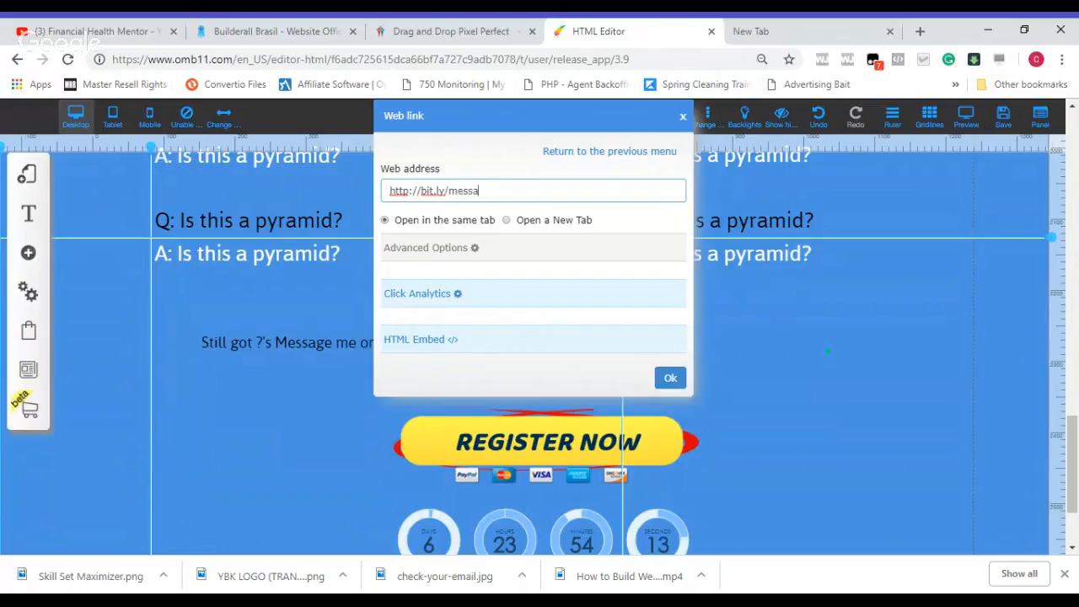
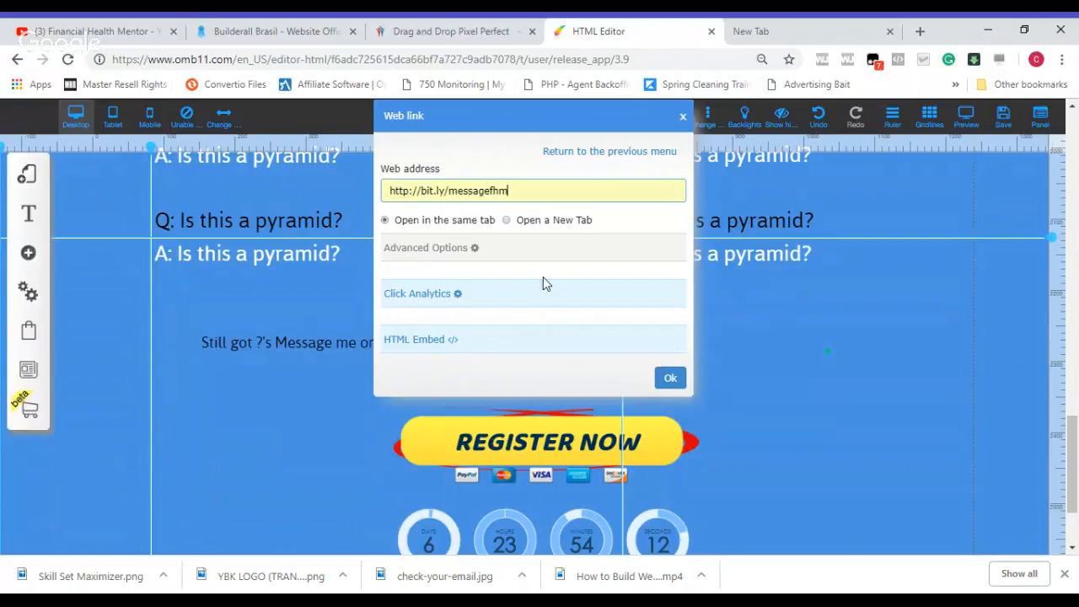
pyautogui.click(671, 380)
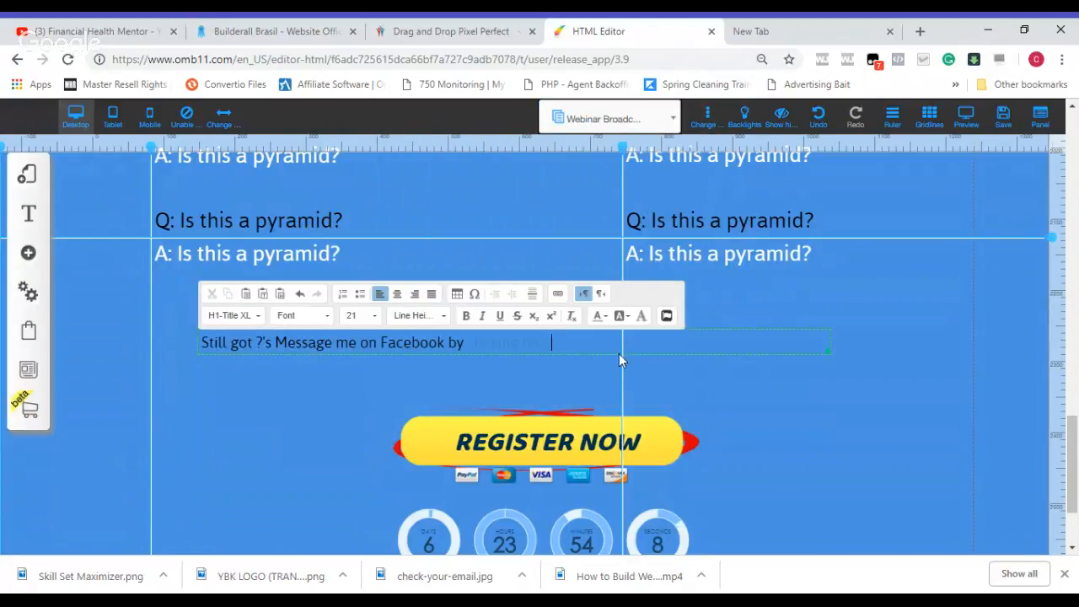
# Step: Set the text colour of the linked words "clicking here" to red, #ff0000
pyautogui.doubleClick(563, 342)
pyautogui.hotkey('shift', 'Left')
pyautogui.hotkey('shift', 'Left')
pyautogui.hotkey('shift', 'Left')
pyautogui.hotkey('shift', 'Left')
pyautogui.hotkey('shift', 'Left')
pyautogui.hotkey('shift', 'Left')
pyautogui.hotkey('shift', 'Left')
pyautogui.hotkey('shift', 'Left')
pyautogui.hotkey('shift', 'Left')
pyautogui.hotkey('shift', 'Left')
pyautogui.hotkey('shift', 'Left')
pyautogui.hotkey('shift', 'Left')
pyautogui.hotkey('shift', 'Left')
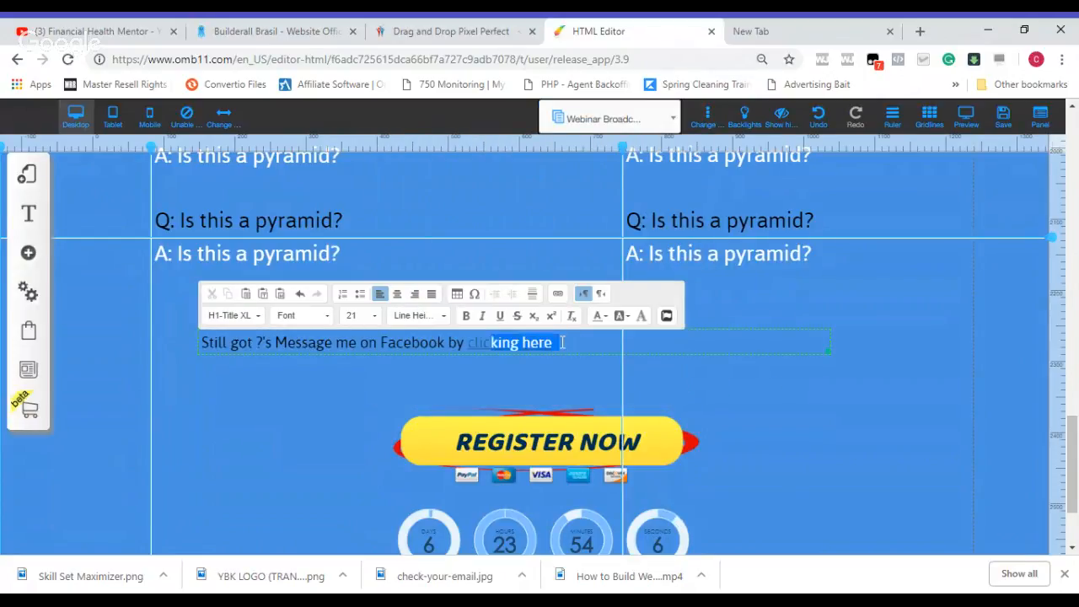
pyautogui.click(604, 321)
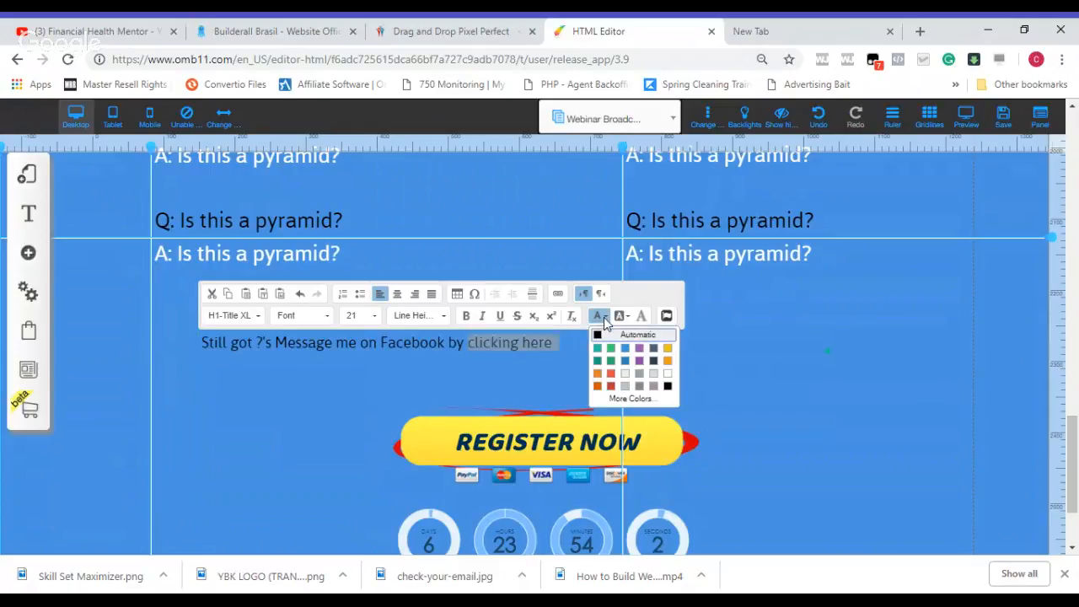
pyautogui.click(631, 400)
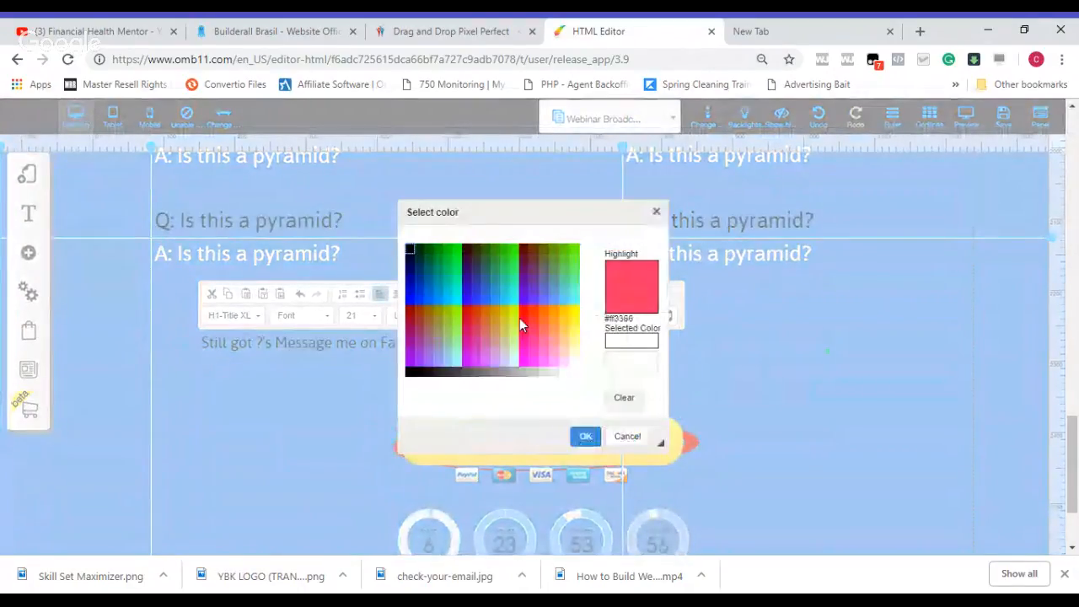
pyautogui.click(524, 310)
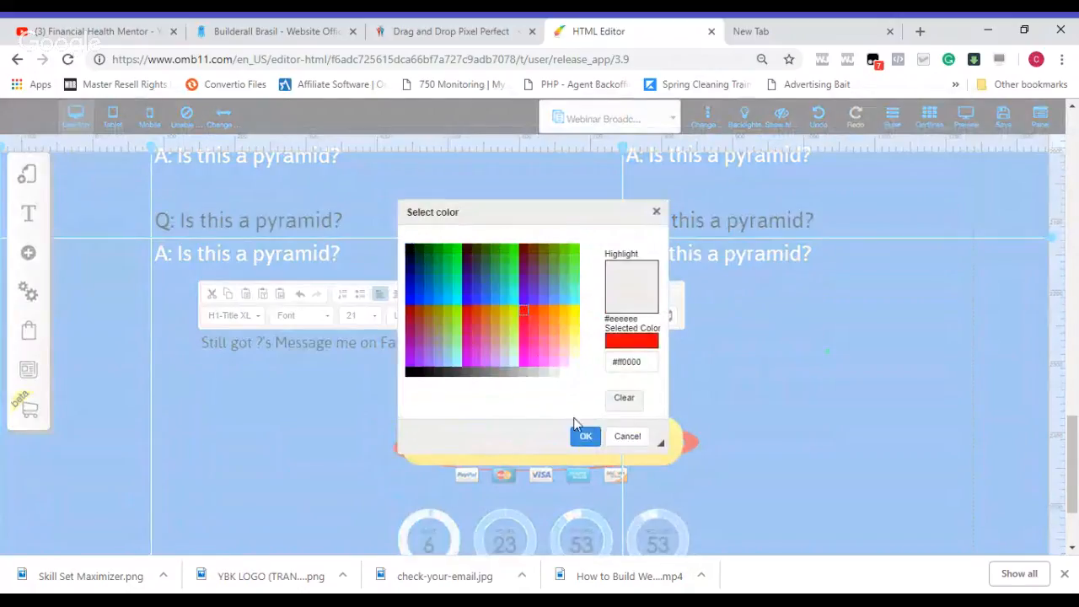
pyautogui.click(583, 443)
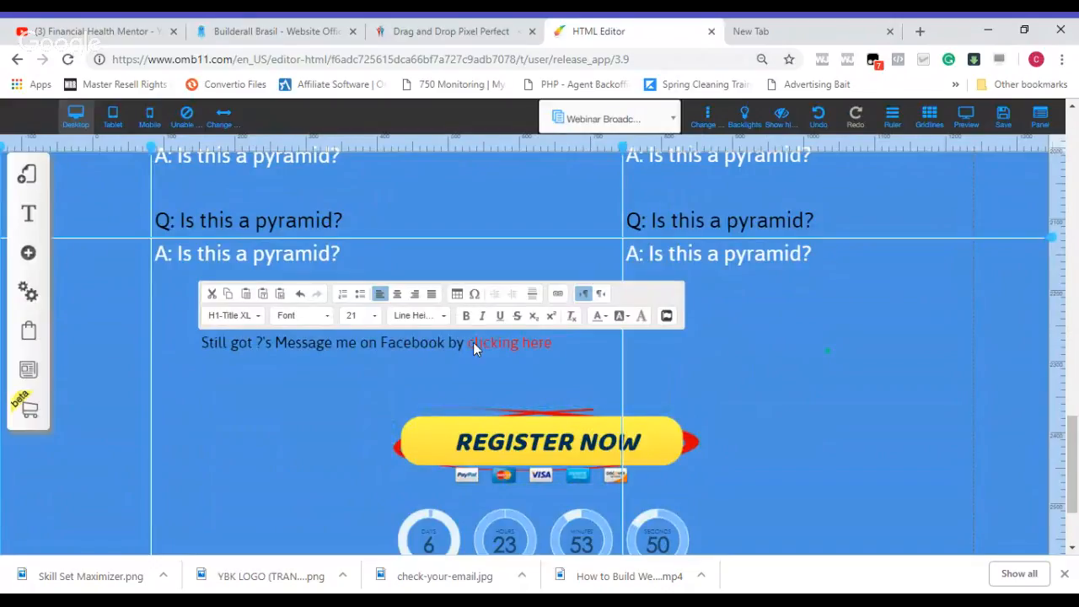
# Step: Centre the Facebook message line within its box and shift the box slightly right above the REGISTER NOW button
pyautogui.doubleClick(447, 343)
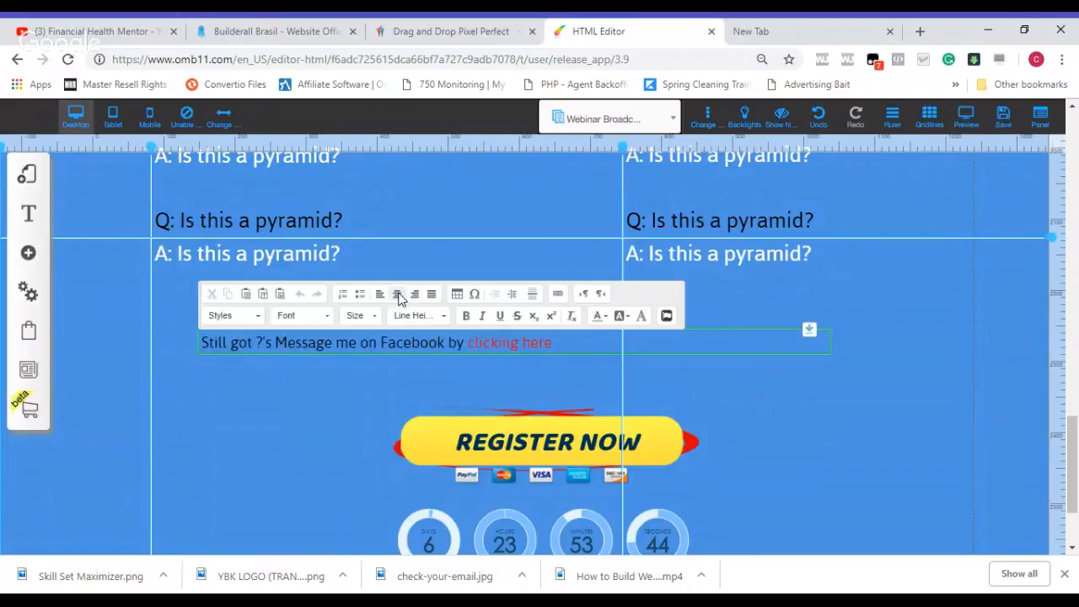
pyautogui.click(399, 295)
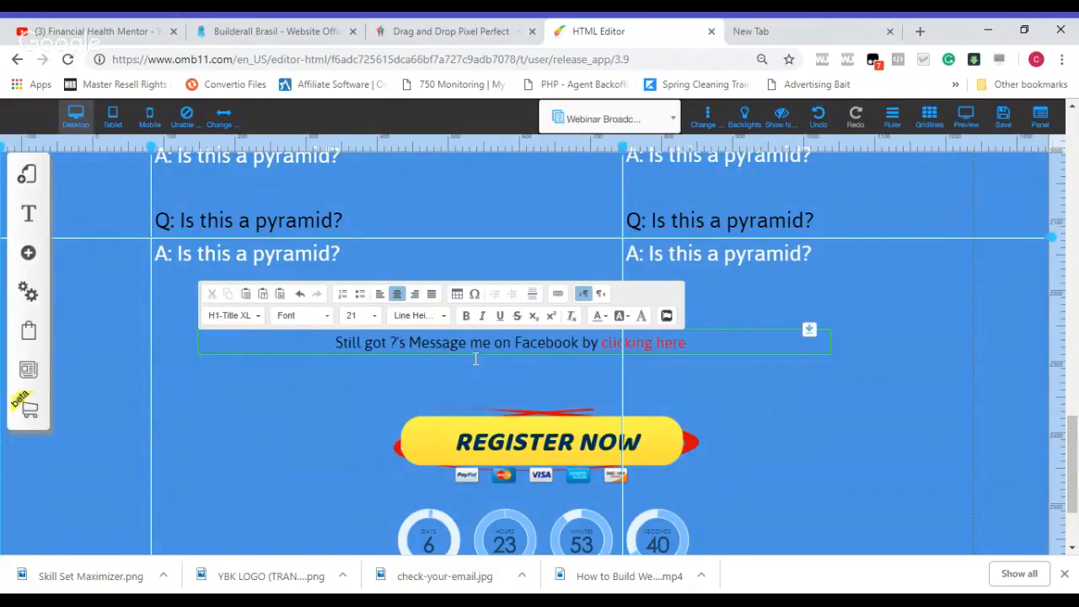
pyautogui.click(399, 394)
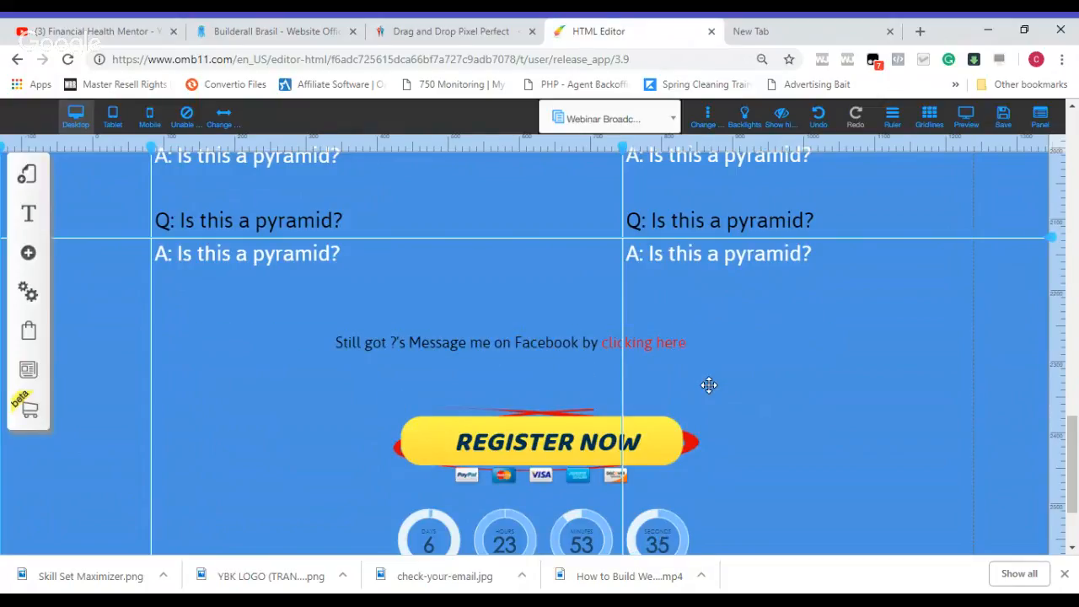
pyautogui.moveTo(680, 353); pyautogui.dragTo(699, 353)
pyautogui.click(777, 389)
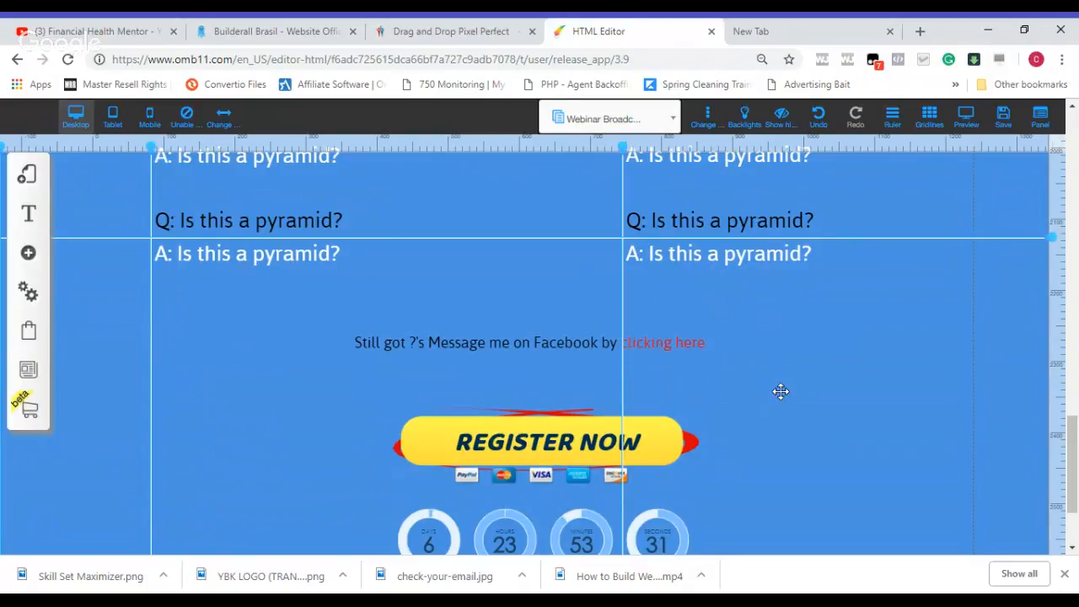
# Step: Save the changes to the Webinar Funnel layout and its Webinar Broadcast page
pyautogui.click(1004, 118)
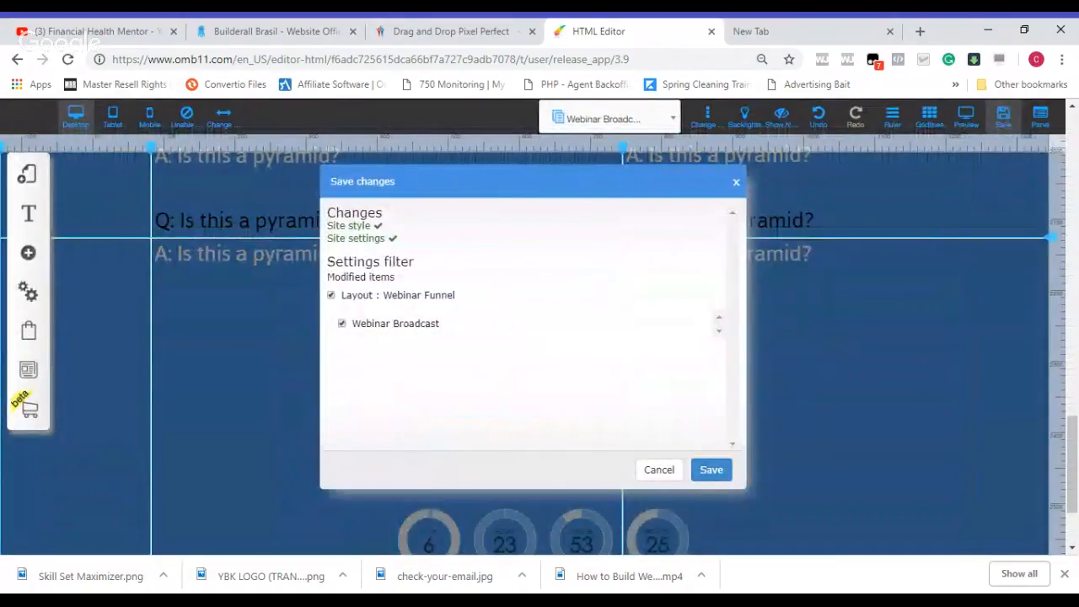
pyautogui.click(712, 470)
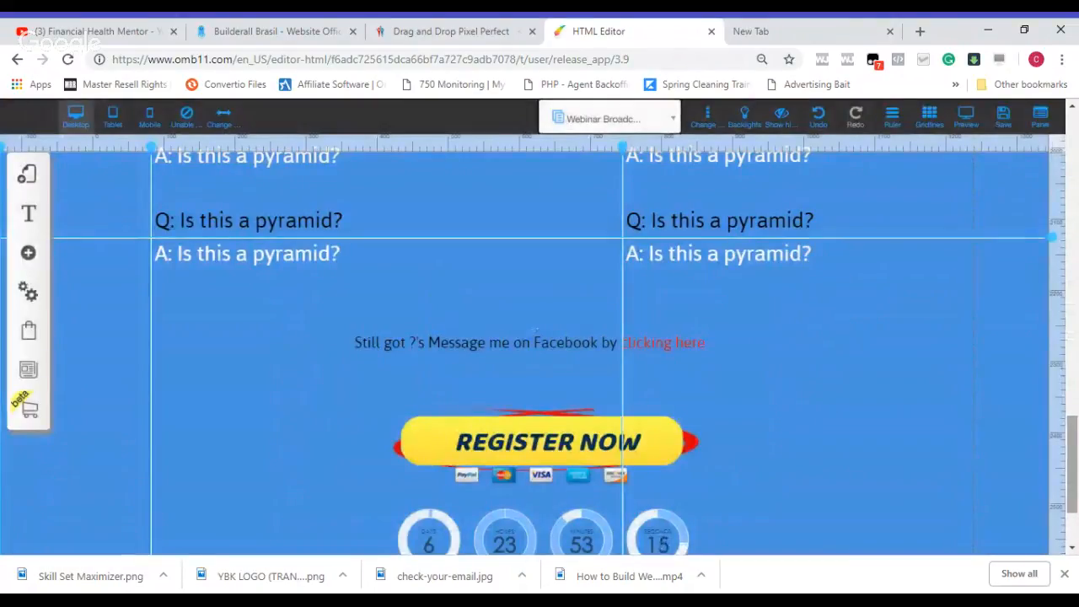
# Step: Switch from the page editor to the Builderall office and show the list of existing Drag and Drop Pixel Perfect sites
pyautogui.moveTo(1074, 450); pyautogui.dragTo(1076, 173)
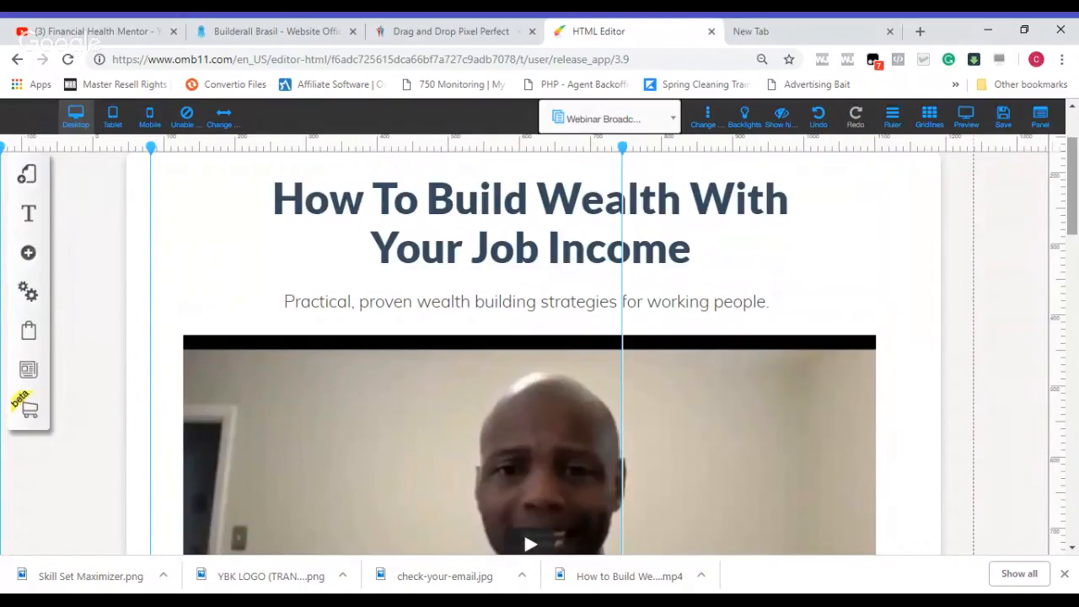
pyautogui.click(463, 33)
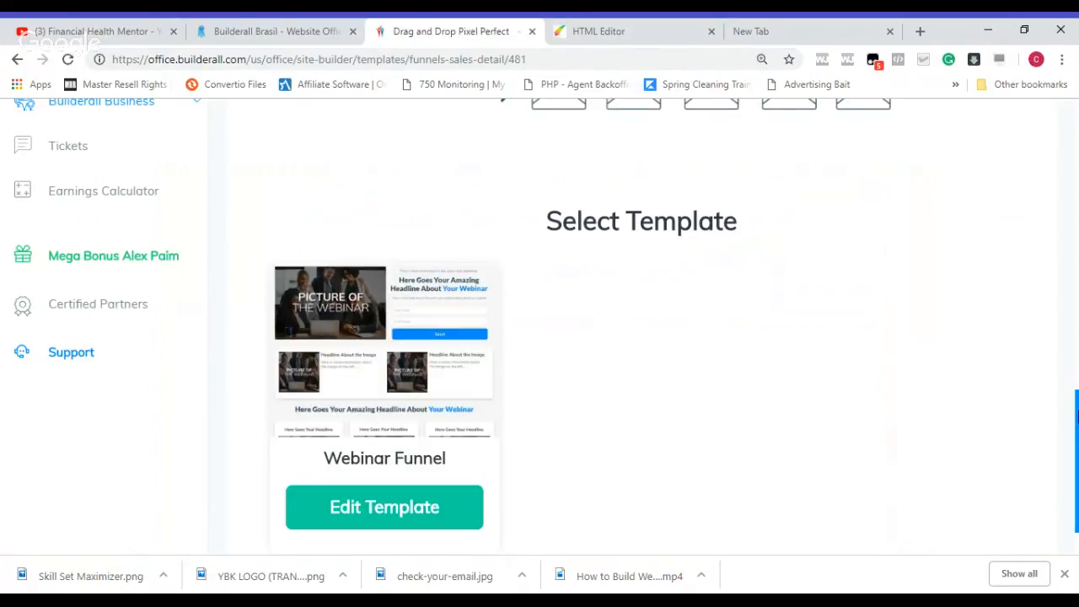
pyautogui.scroll(4, 1076, 415)
pyautogui.moveTo(1077, 415); pyautogui.dragTo(1076, 127)
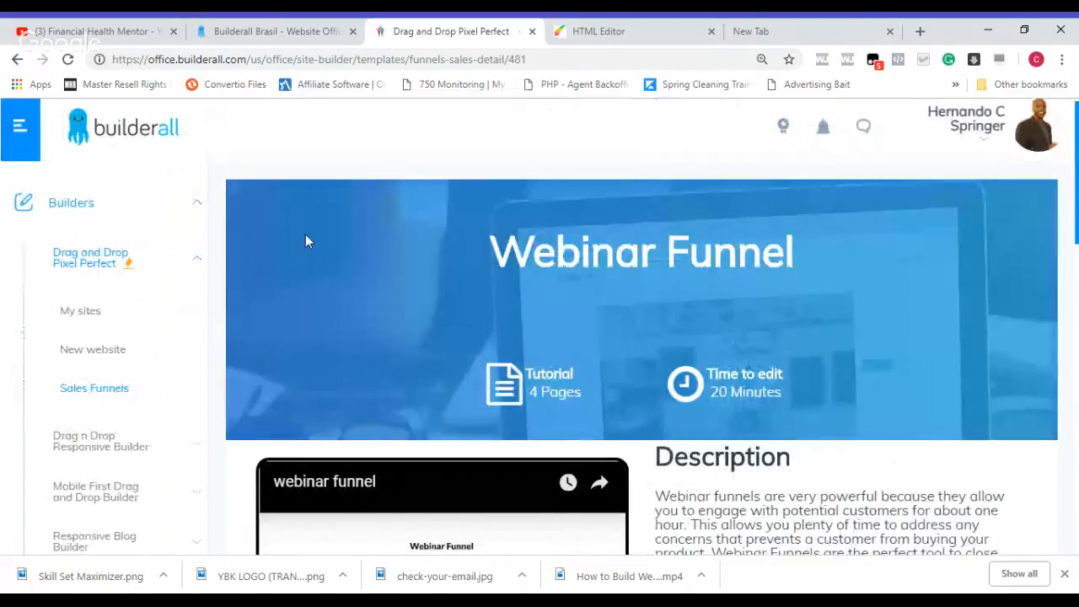
pyautogui.scroll(1, 305, 242)
pyautogui.click(80, 325)
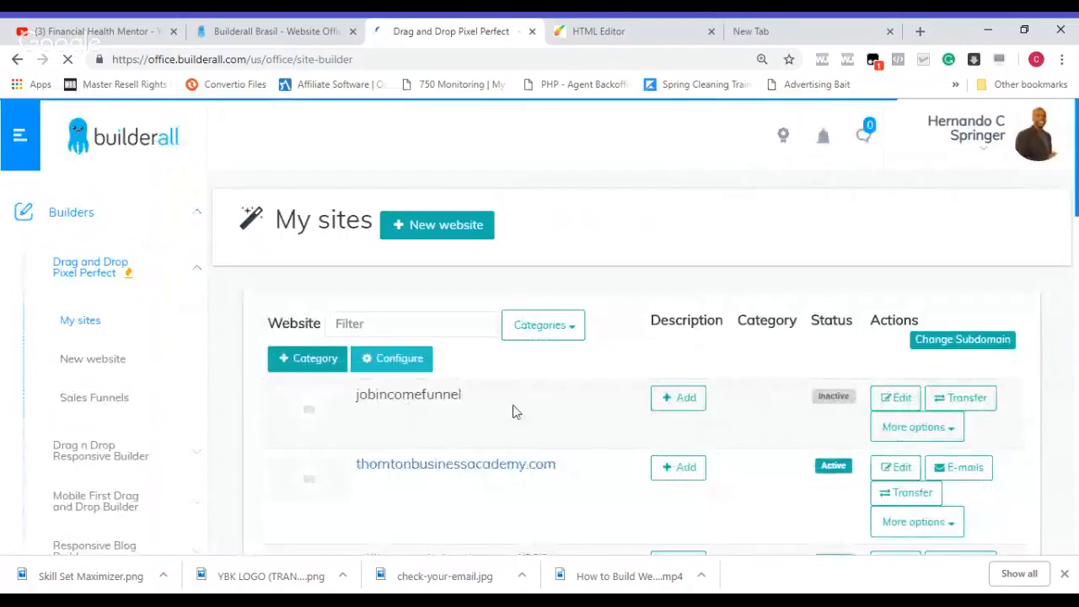
# Step: Publish the jobincomefunnel site, confirming the publication, and open its live page
pyautogui.click(960, 430)
pyautogui.click(953, 455)
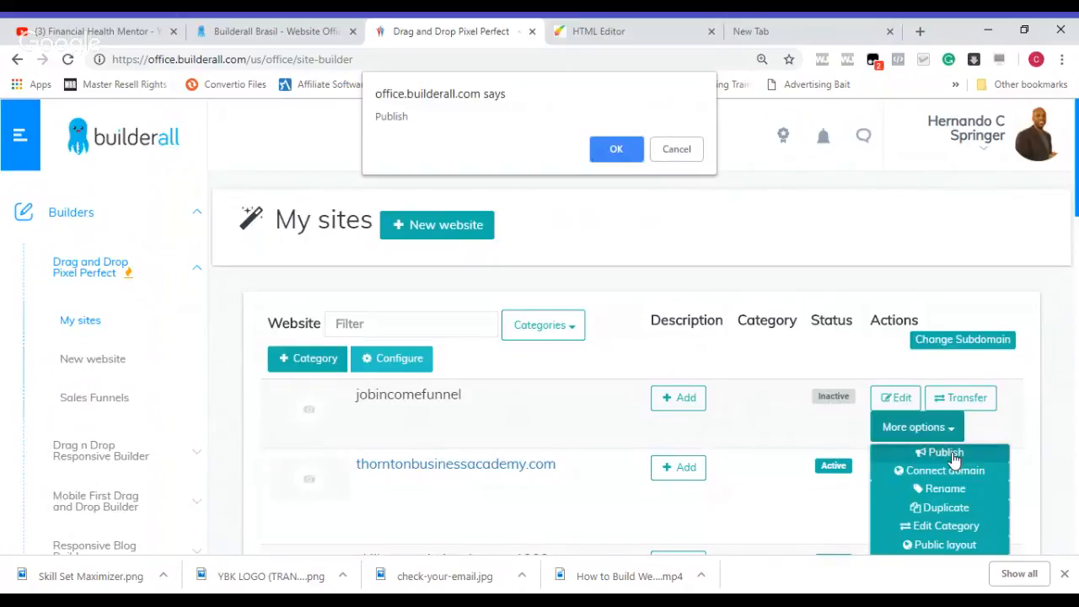
pyautogui.click(634, 160)
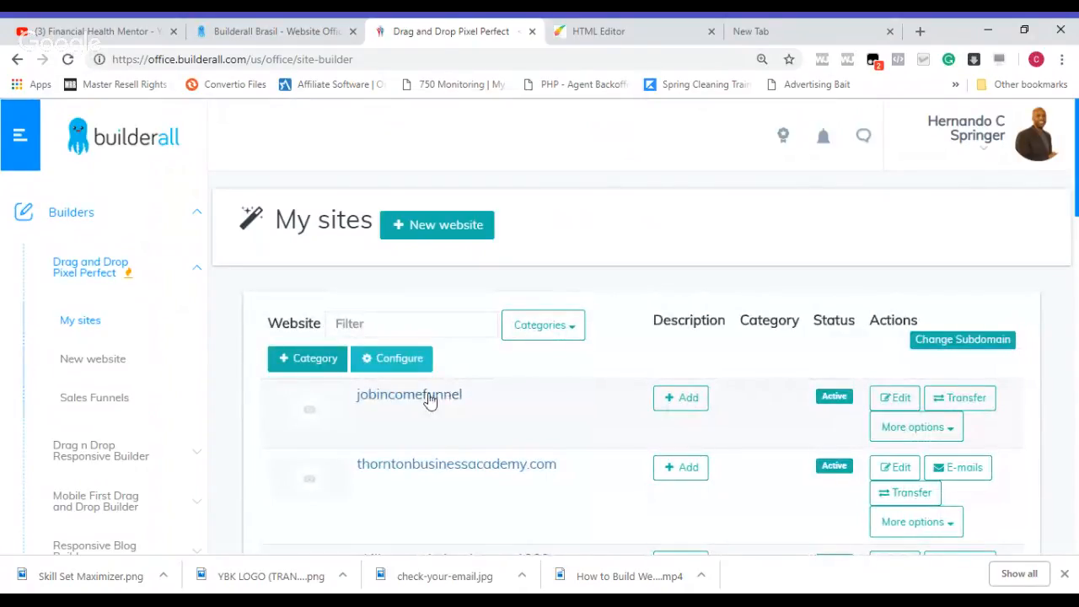
pyautogui.click(430, 397)
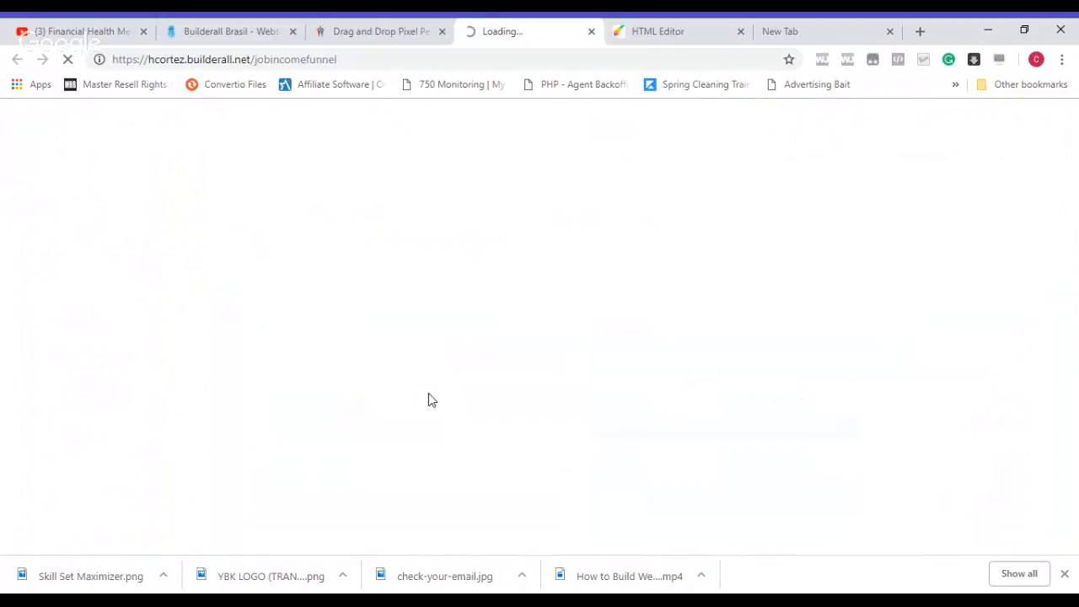
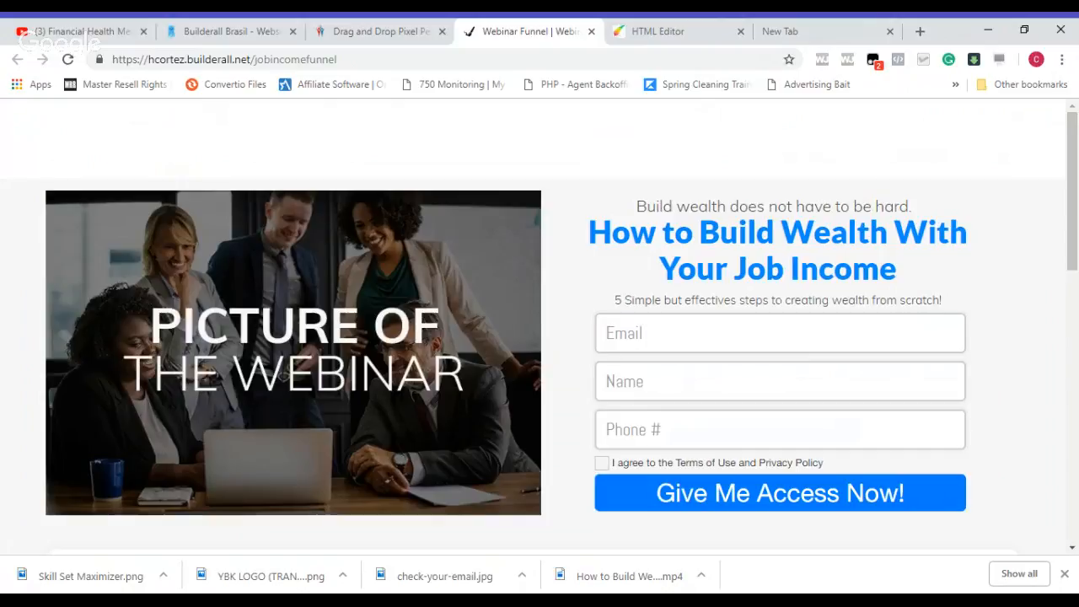
# Step: Fill in the opt-in form with the registrant's email, name and phone number, agree to the terms, and submit it for access
pyautogui.click(780, 333)
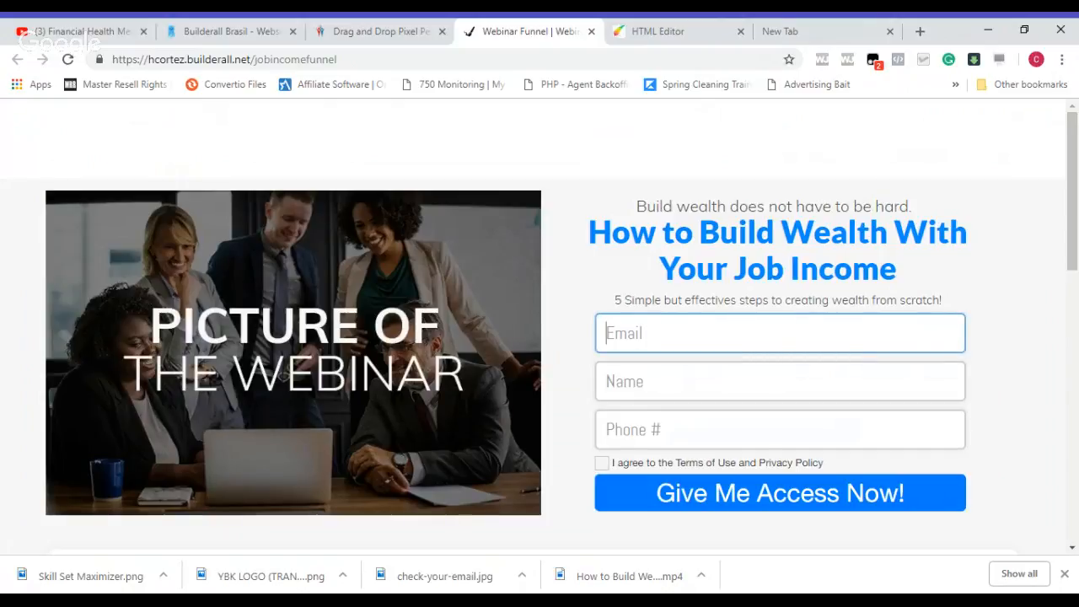
pyautogui.write('cor')
pyautogui.press('Down')
pyautogui.press('Return')
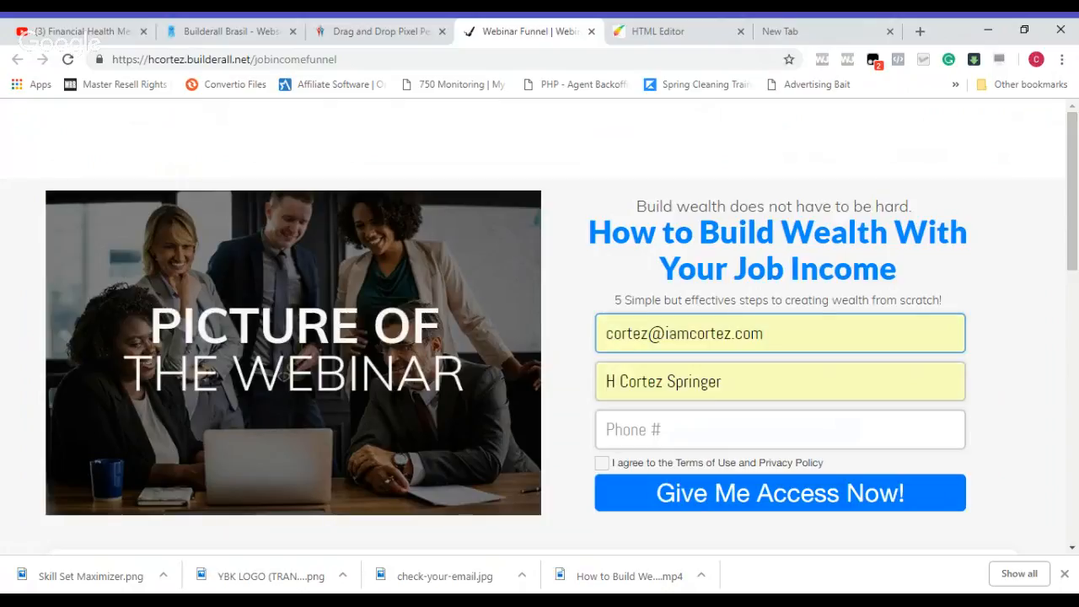
pyautogui.click(635, 431)
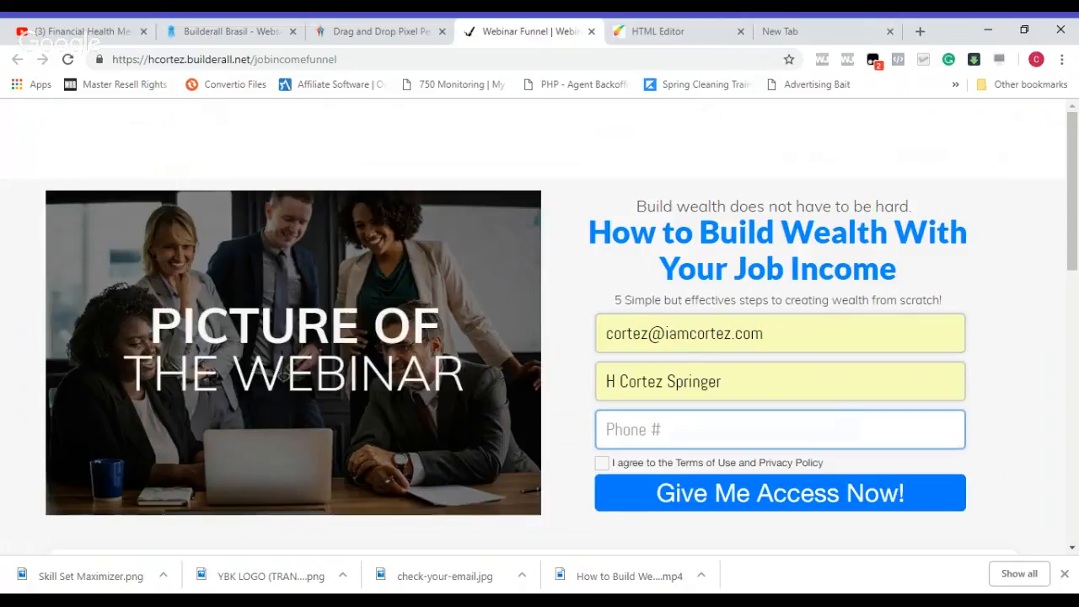
pyautogui.click(652, 478)
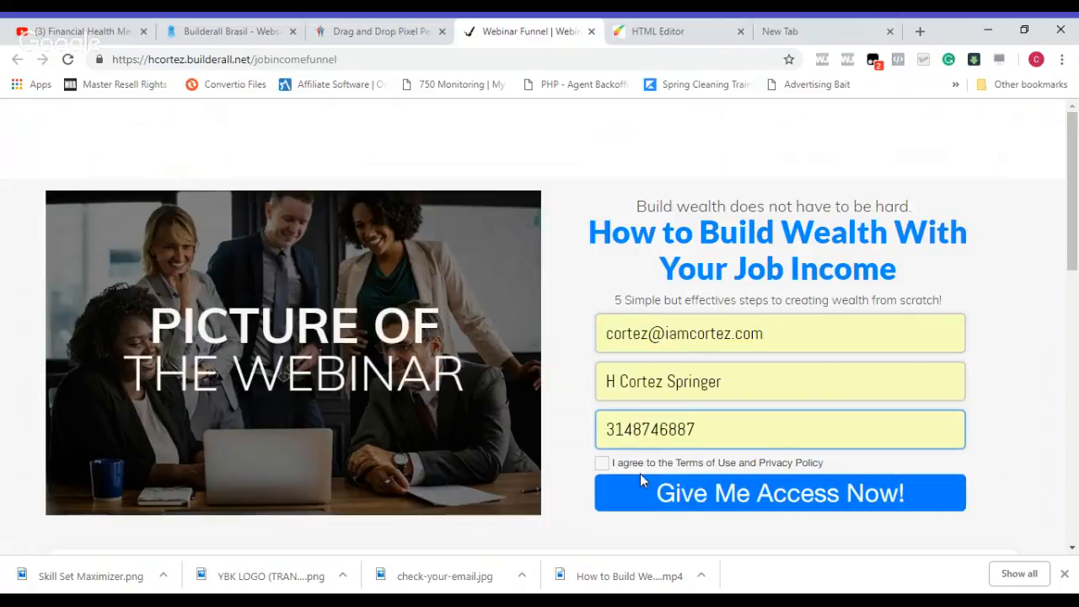
pyautogui.click(603, 464)
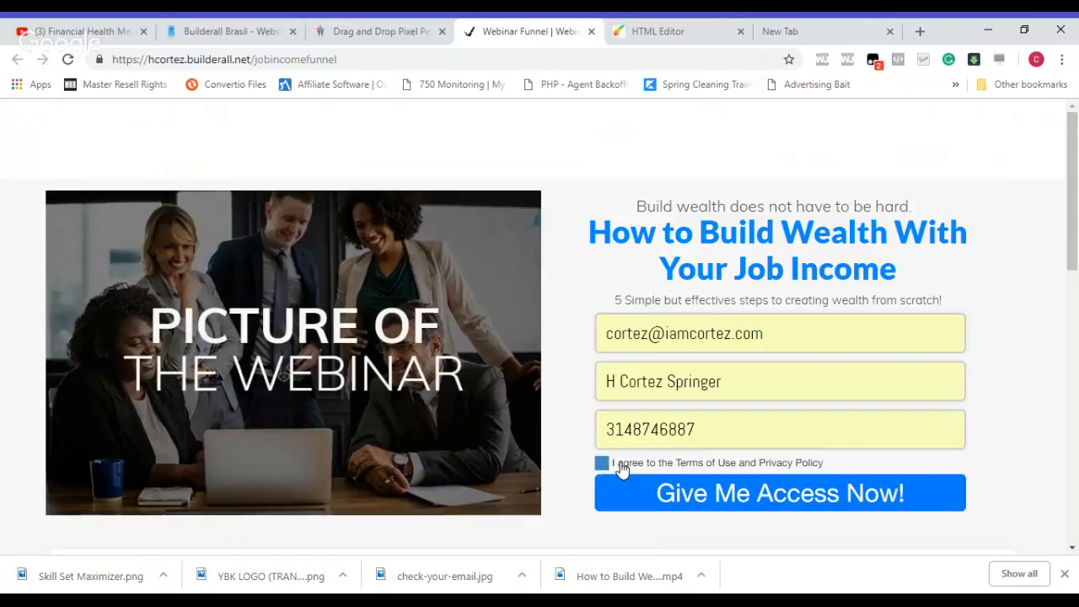
pyautogui.click(767, 497)
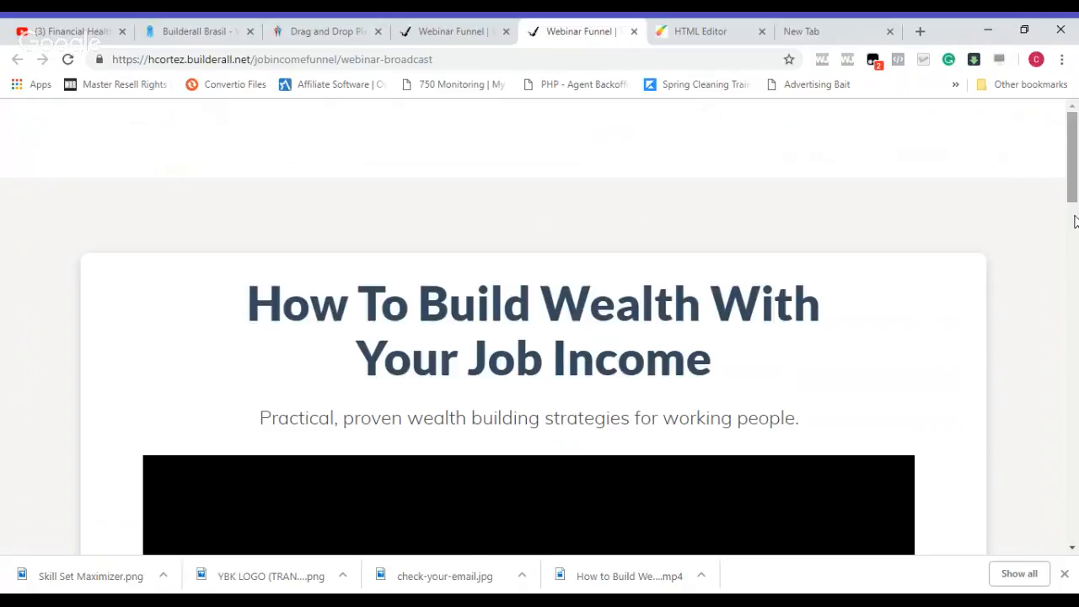
# Step: Play the webinar video on the broadcast page
pyautogui.scroll(-2, 1074, 221)
pyautogui.moveTo(1074, 221); pyautogui.dragTo(1074, 283)
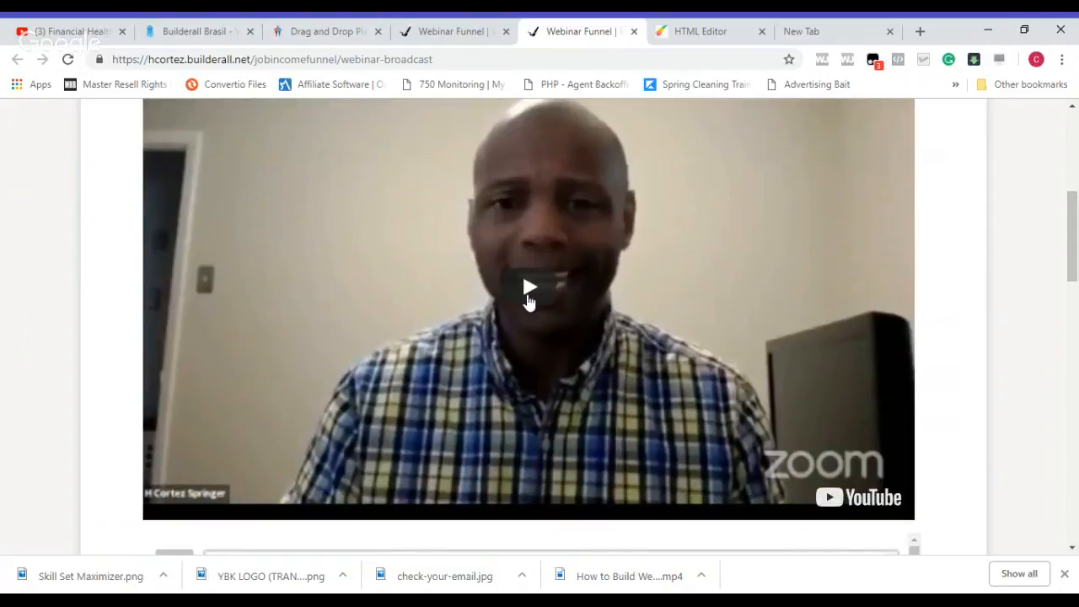
pyautogui.click(529, 302)
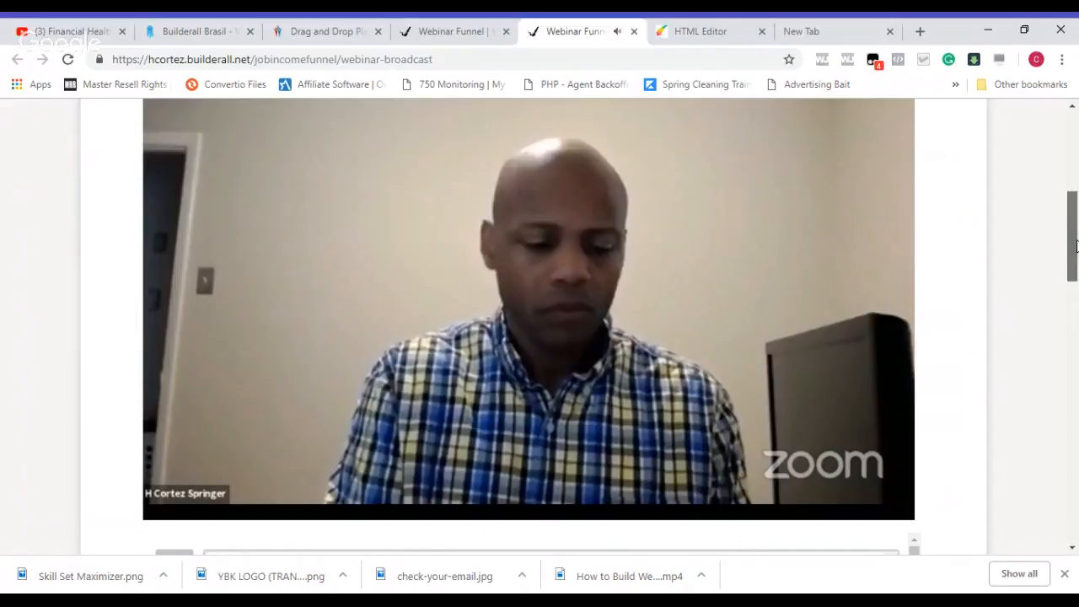
# Step: Write a comment below the video with the attendee's first name followed by "from St. Louis" and send it
pyautogui.moveTo(1076, 245); pyautogui.dragTo(1076, 267)
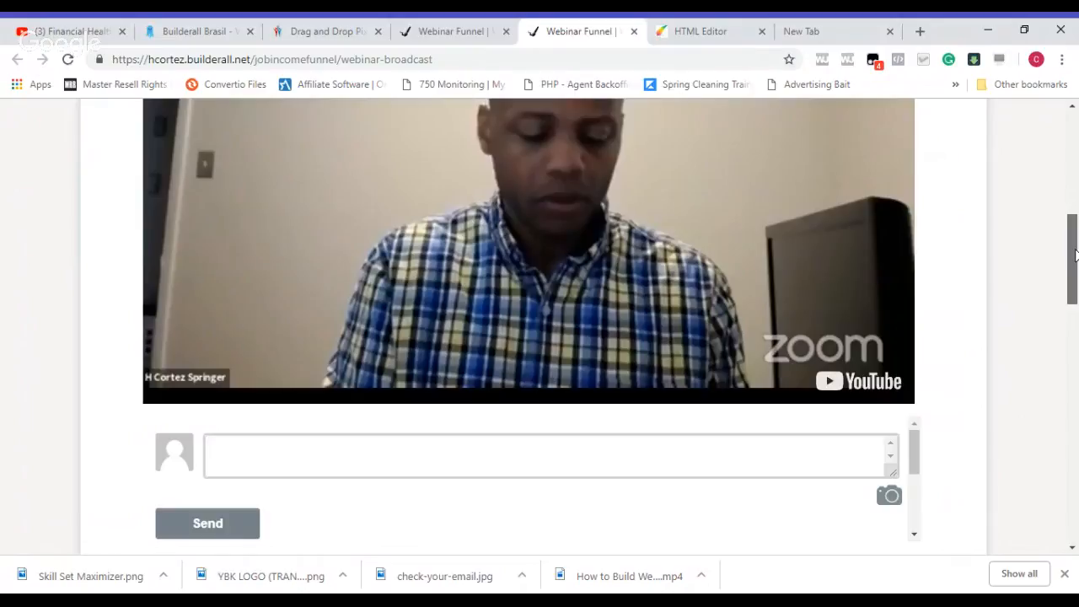
pyautogui.scroll(-2, 854, 307)
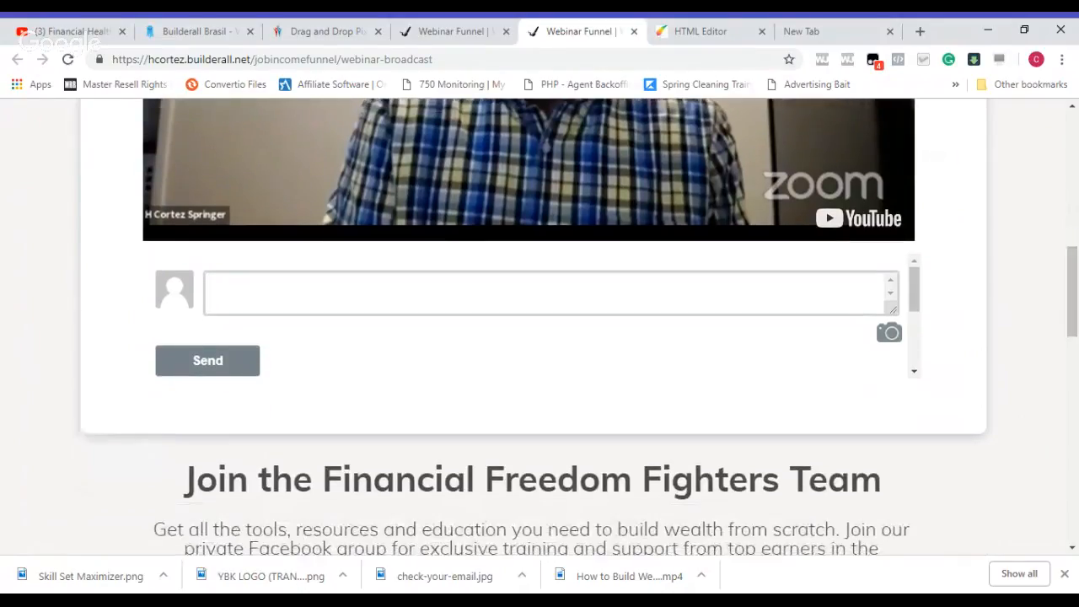
pyautogui.click(887, 306)
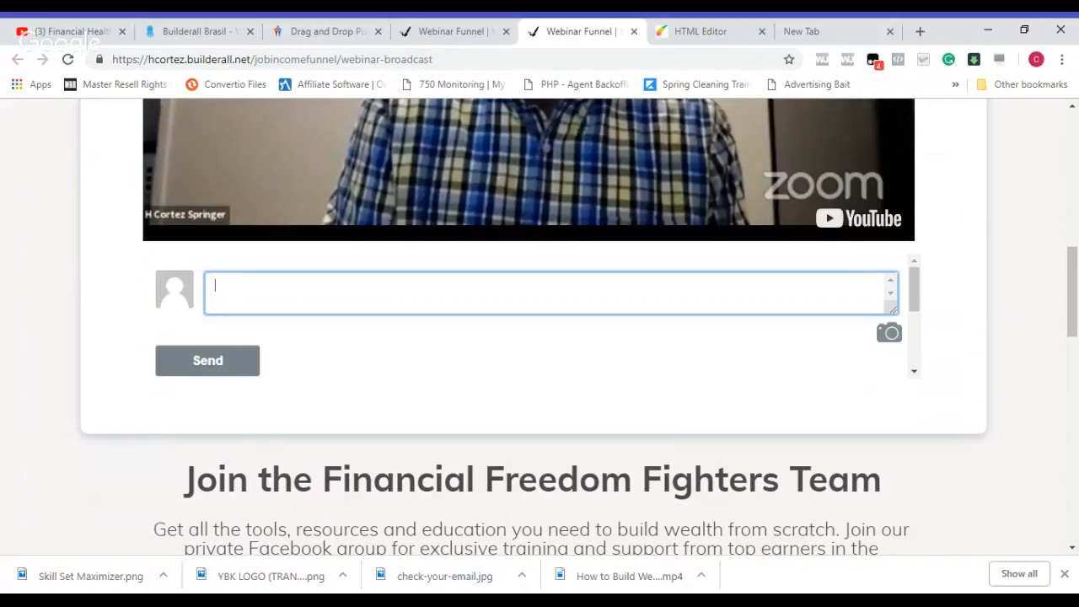
pyautogui.write('Cortez from St. Lou')
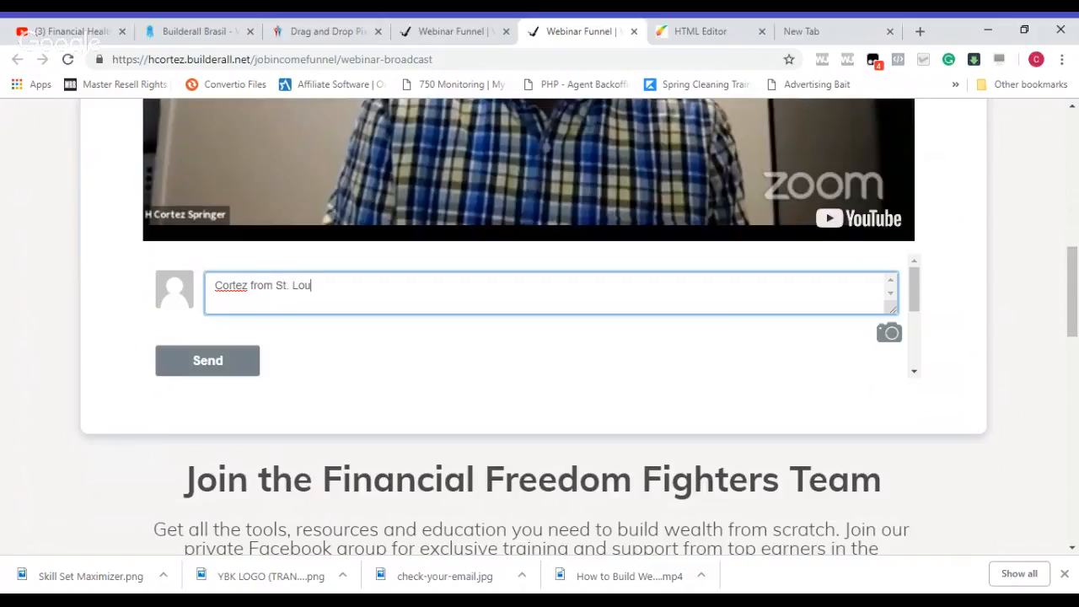
pyautogui.write('is')
pyautogui.press('Return')
pyautogui.click(239, 362)
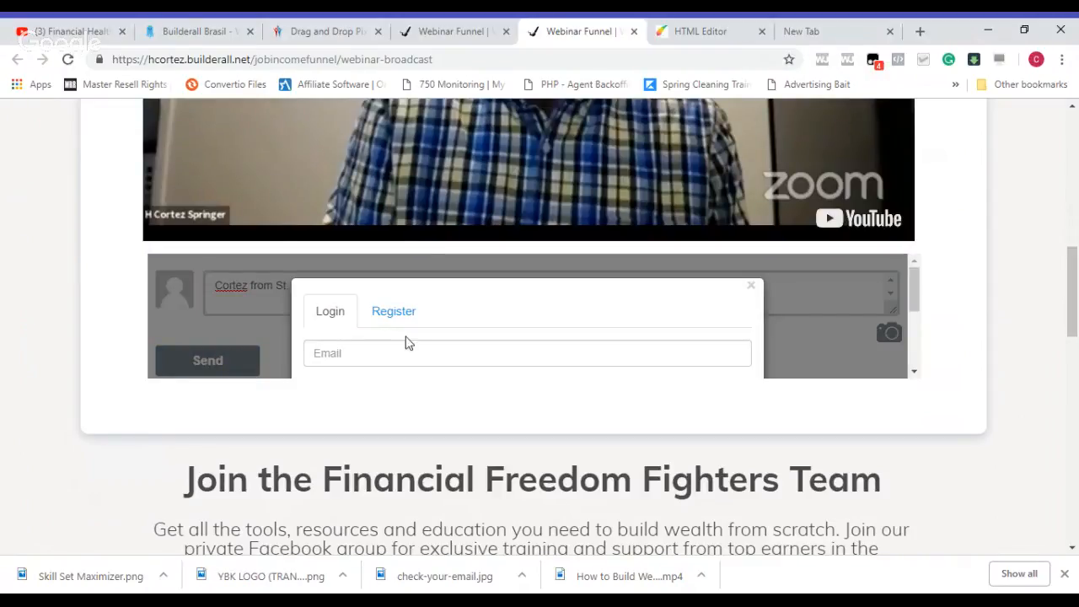
# Step: Register a comment account with the attendee's name, email and account password
pyautogui.click(403, 318)
pyautogui.click(316, 354)
pyautogui.write('Cortez')
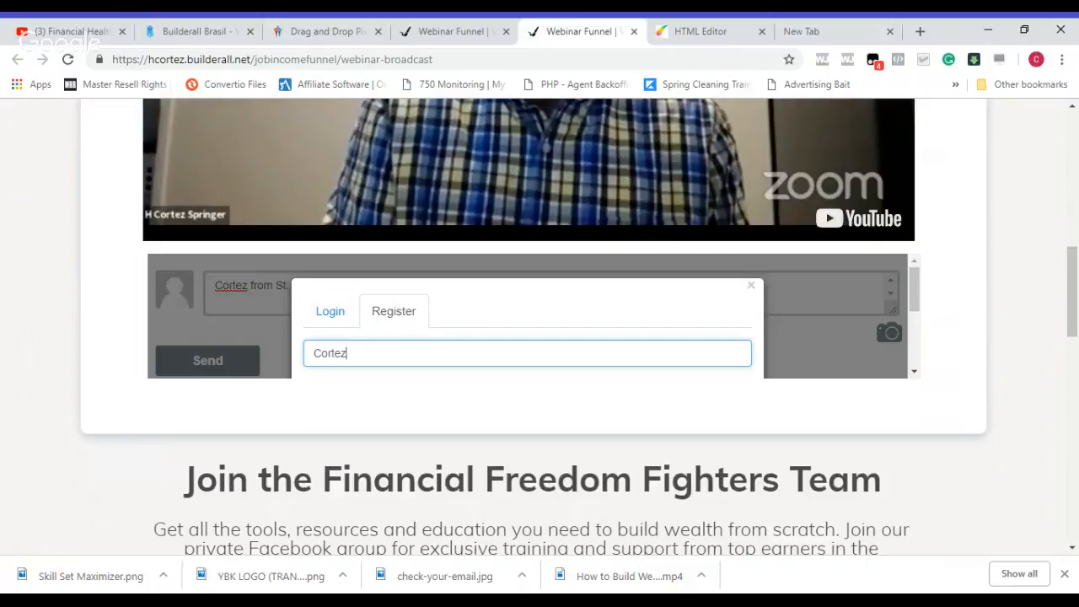
pyautogui.press('Tab')
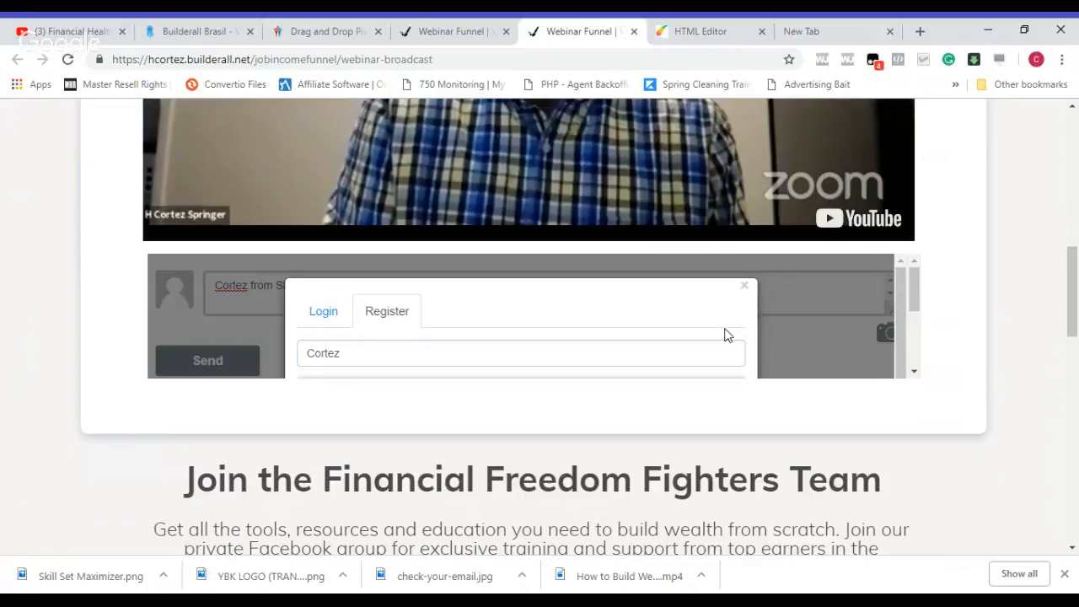
pyautogui.scroll(-2, 913, 287)
pyautogui.scroll(-1, 914, 293)
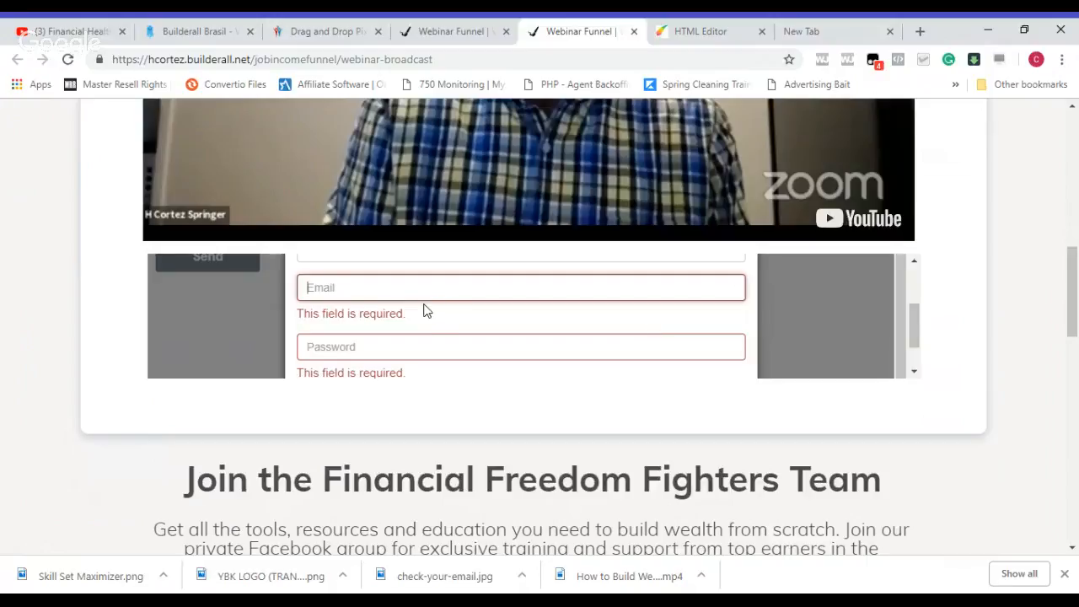
pyautogui.write('cor')
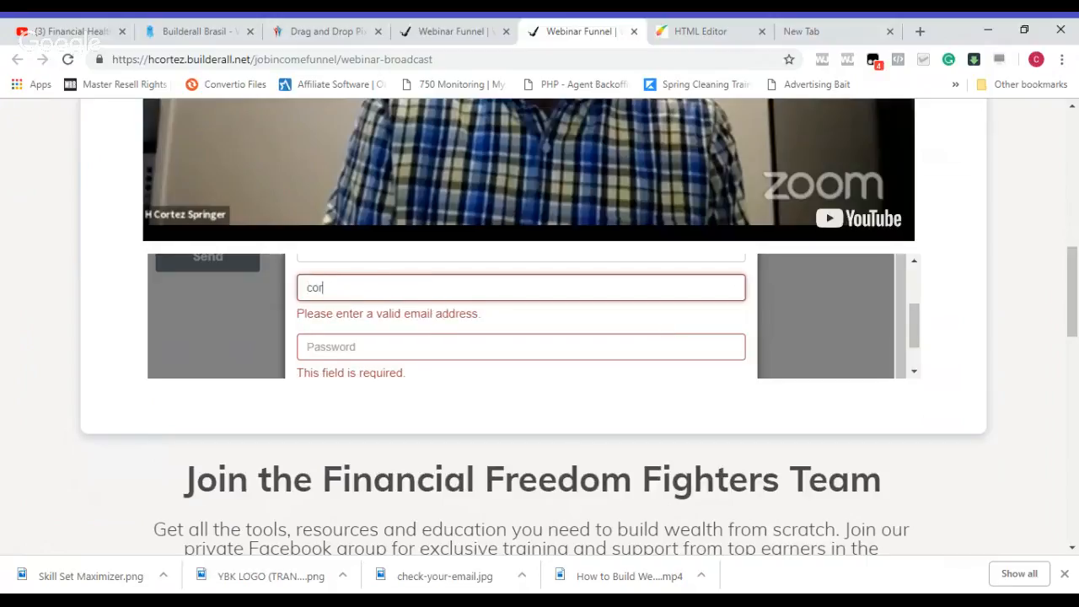
pyautogui.press('Down')
pyautogui.press('Return')
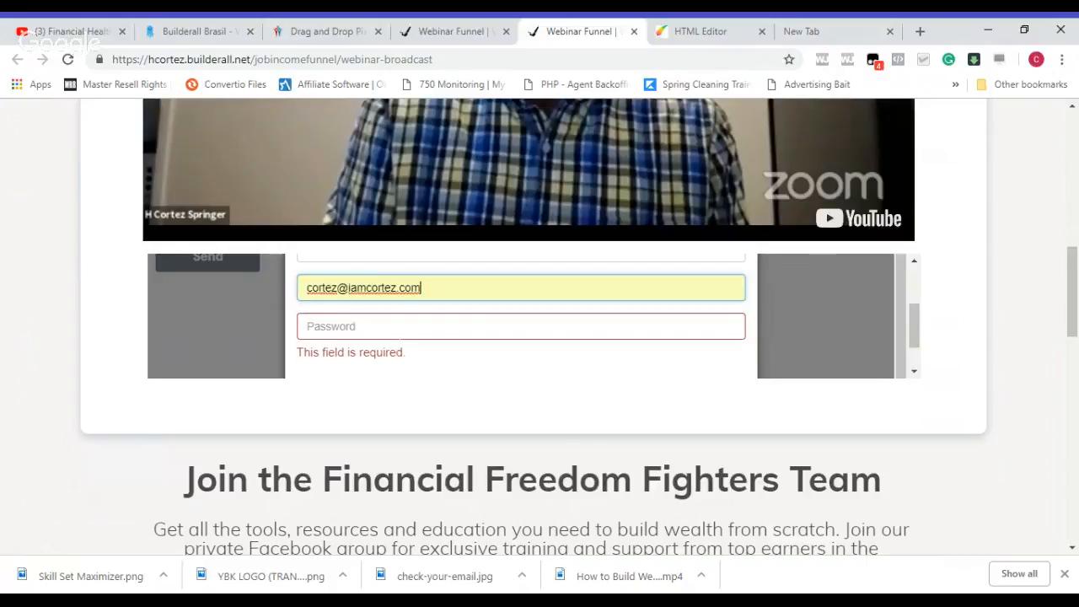
pyautogui.press('Tab')
pyautogui.write('••••••••')
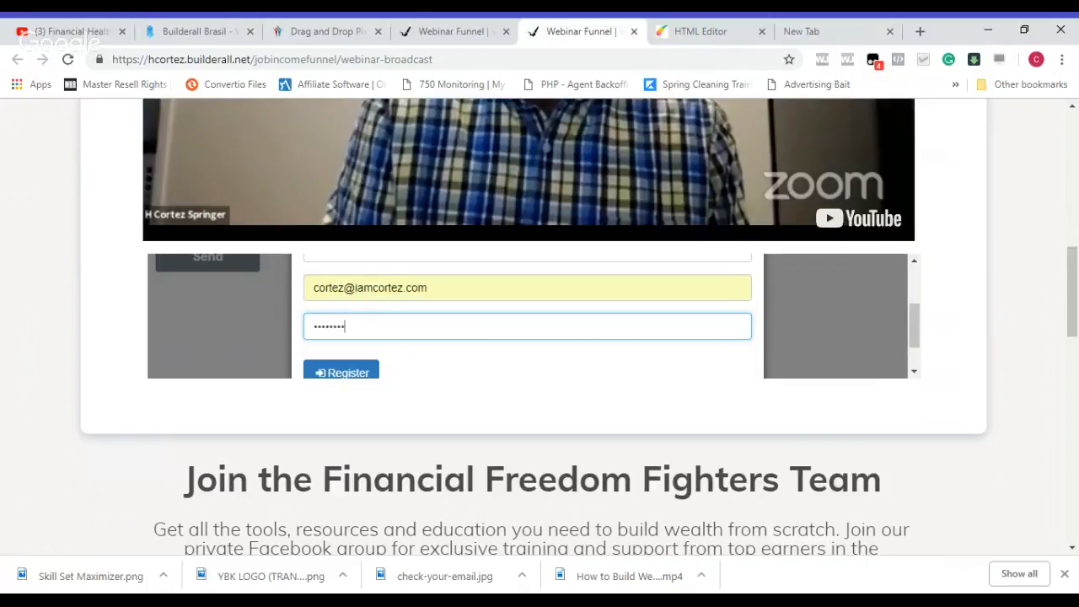
pyautogui.write('•••')
pyautogui.click(352, 376)
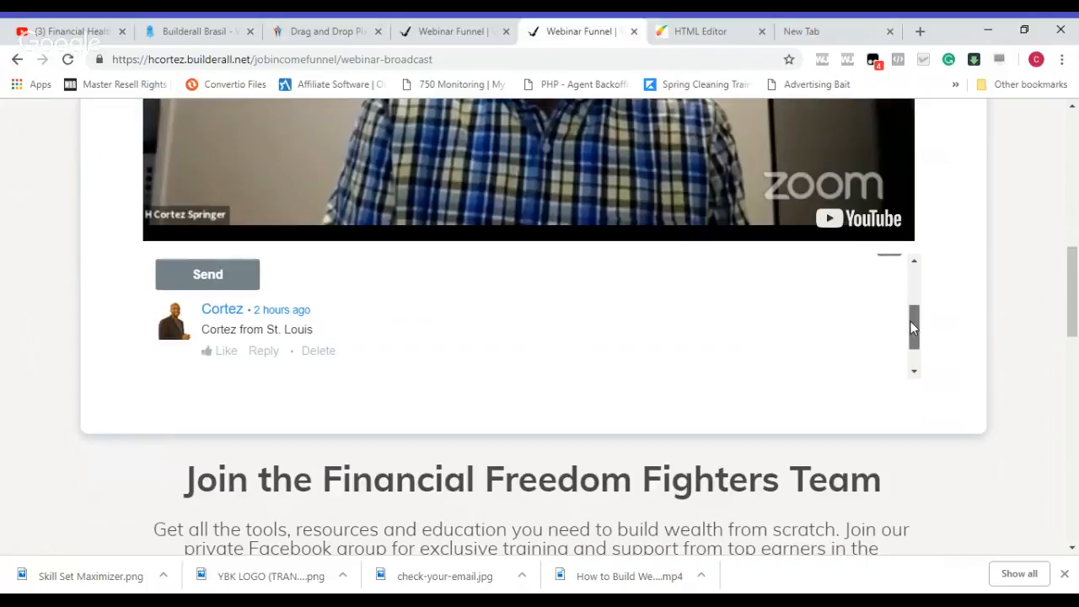
# Step: Post a second comment reading "Yes I want to learn to build wealth" and check it in the comment list
pyautogui.moveTo(911, 321); pyautogui.dragTo(919, 355)
pyautogui.scroll(2, 920, 357)
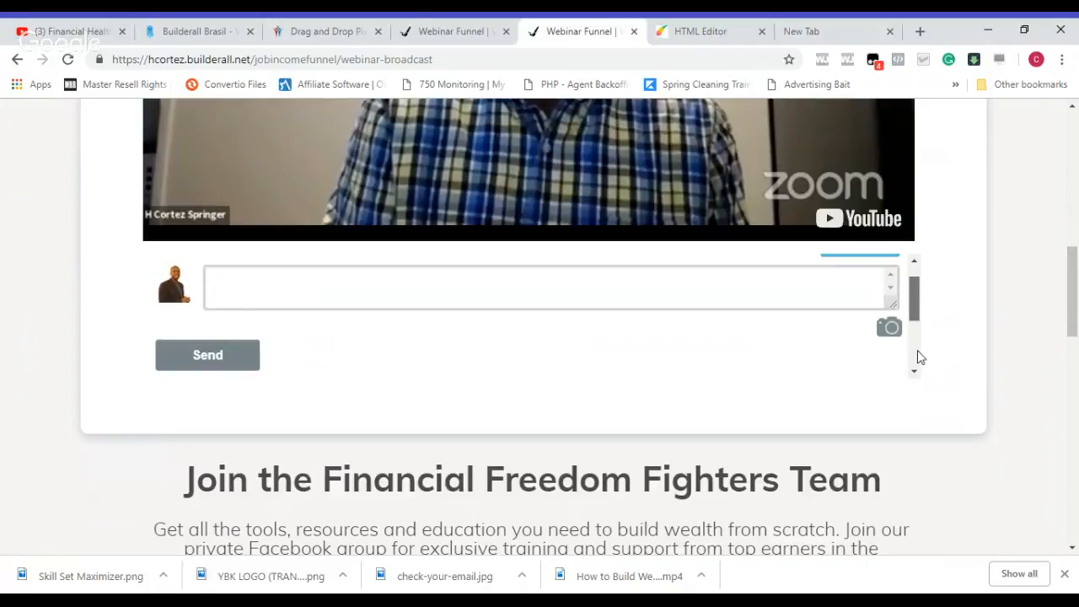
pyautogui.scroll(1, 917, 306)
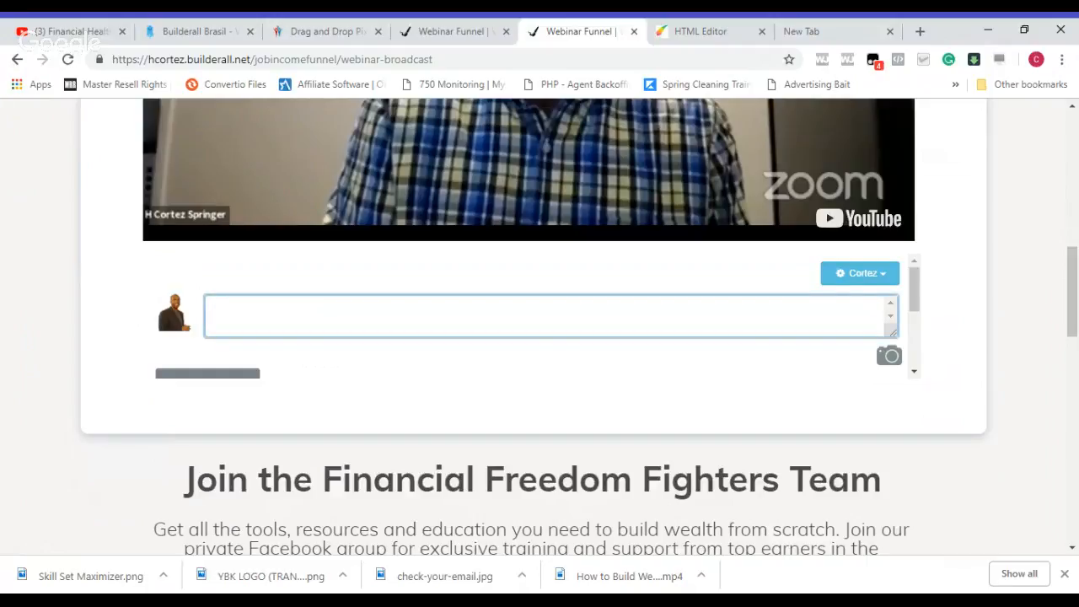
pyautogui.write('Yes I want to learn to build')
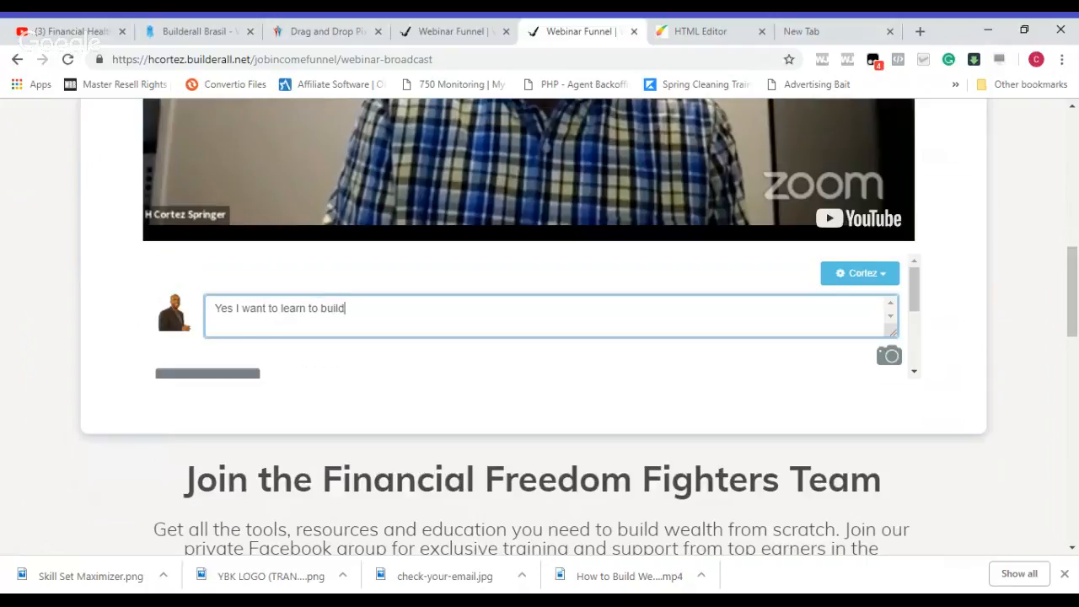
pyautogui.write(' wealht')
pyautogui.press('Return')
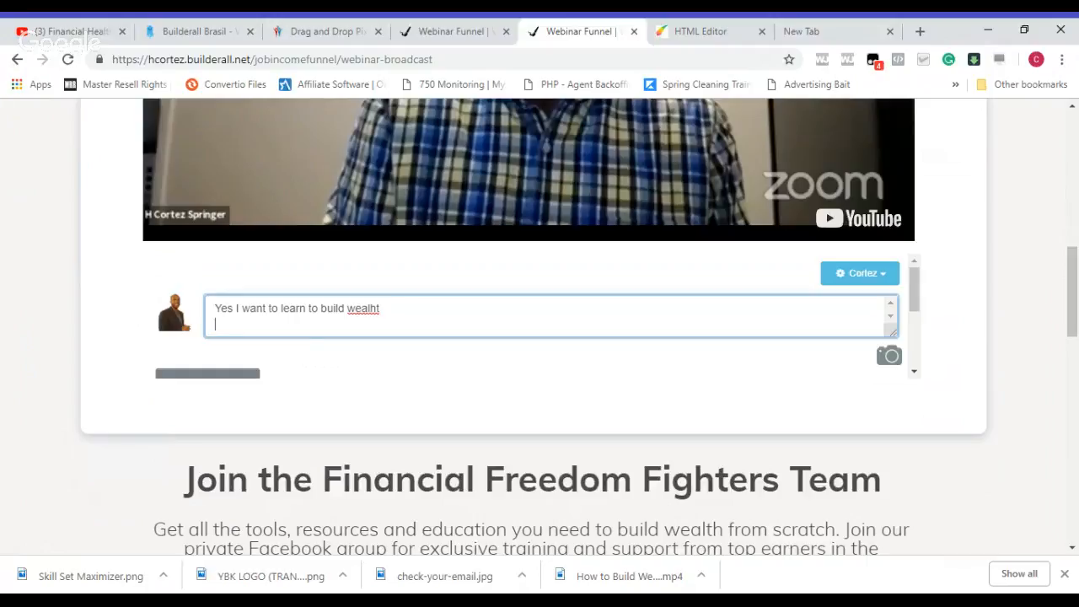
pyautogui.press('BackSpace')
pyautogui.press('BackSpace')
pyautogui.press('BackSpace')
pyautogui.write('lth')
pyautogui.click(223, 379)
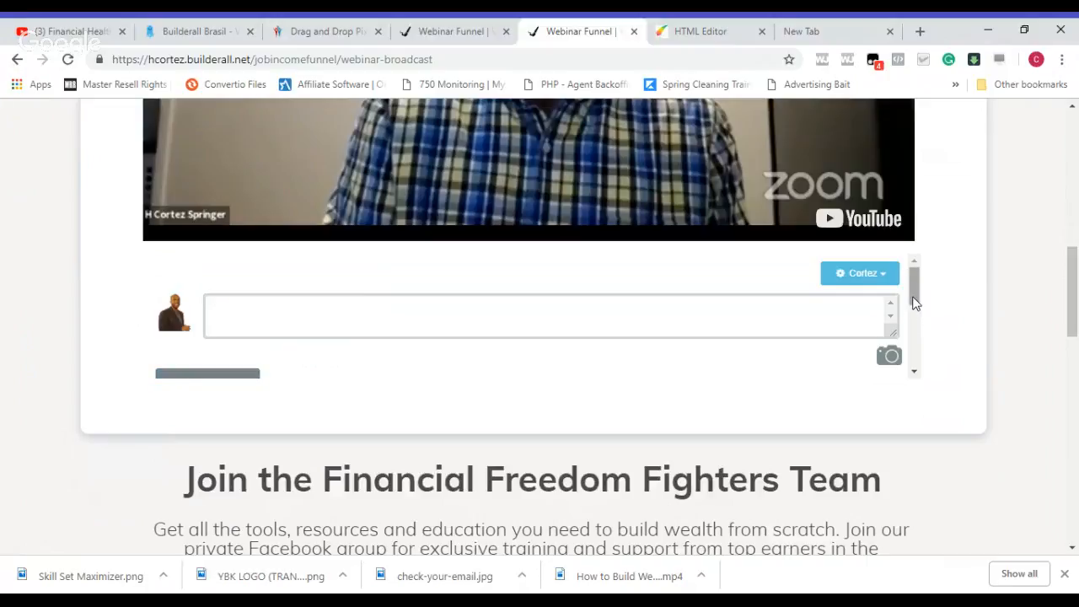
pyautogui.scroll(-3, 915, 297)
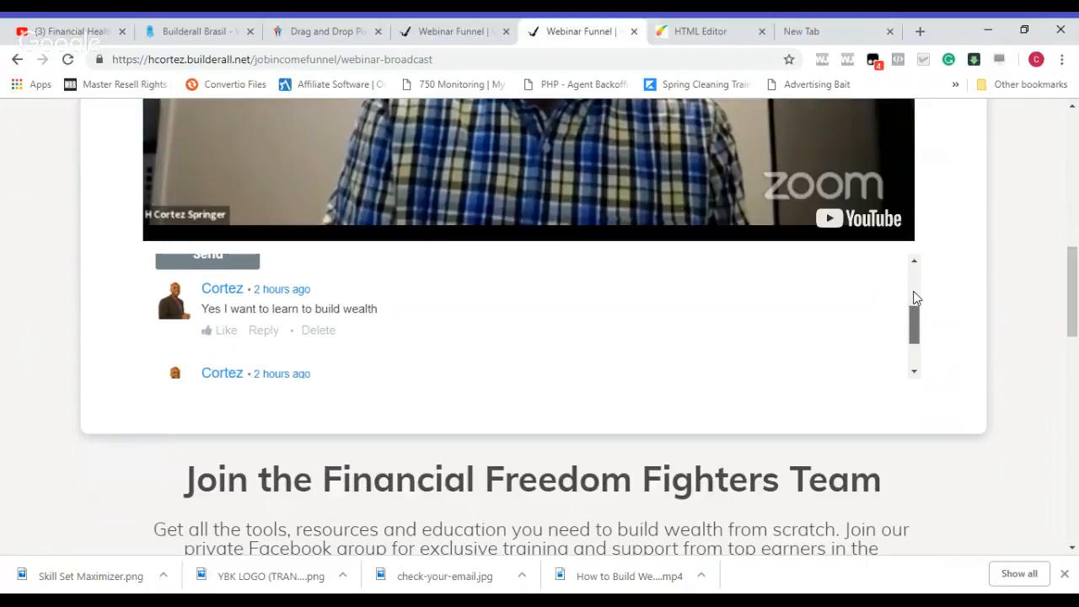
pyautogui.moveTo(914, 292)
pyautogui.mouseDown()
pyautogui.moveTo(914, 356)
pyautogui.moveTo(914, 295)
pyautogui.mouseUp()
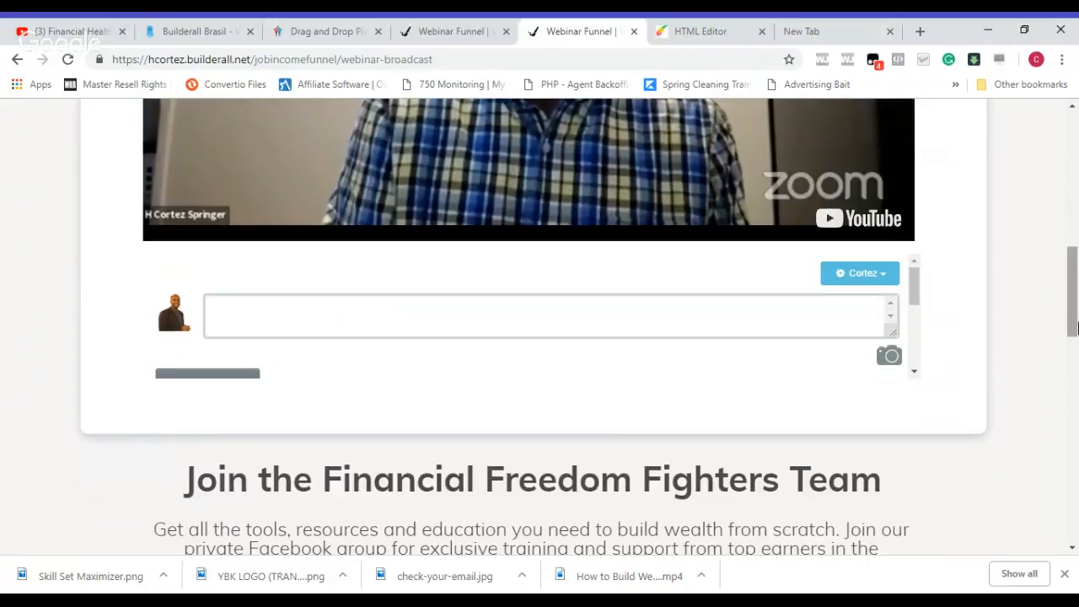
# Step: Test the REGISTER NOW link below the F.A.Q. section and return to the webinar broadcast page
pyautogui.moveTo(1075, 329); pyautogui.dragTo(1076, 497)
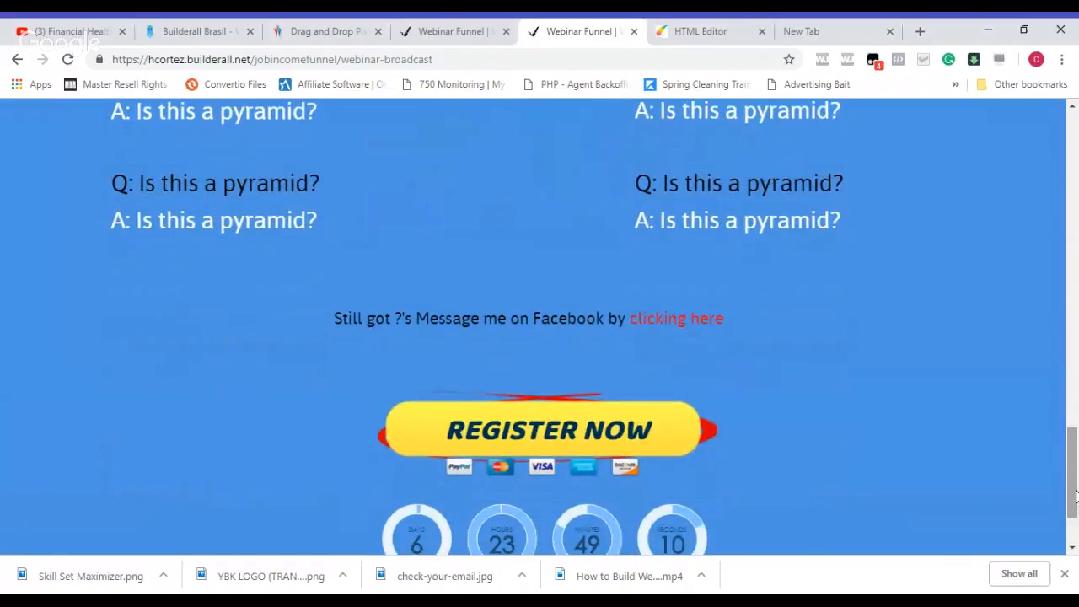
pyautogui.click(544, 433)
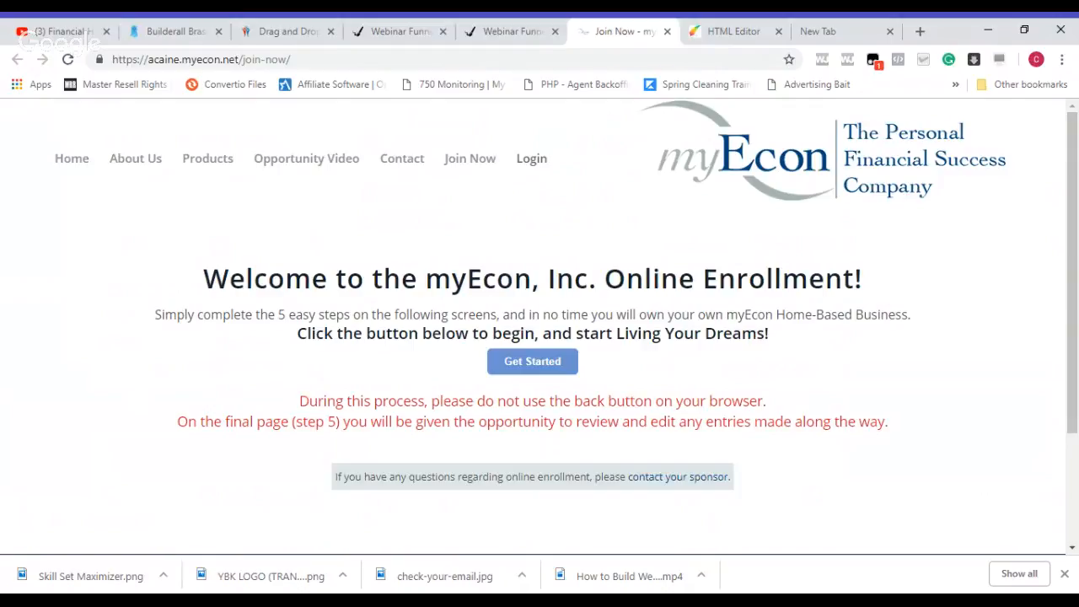
pyautogui.click(517, 38)
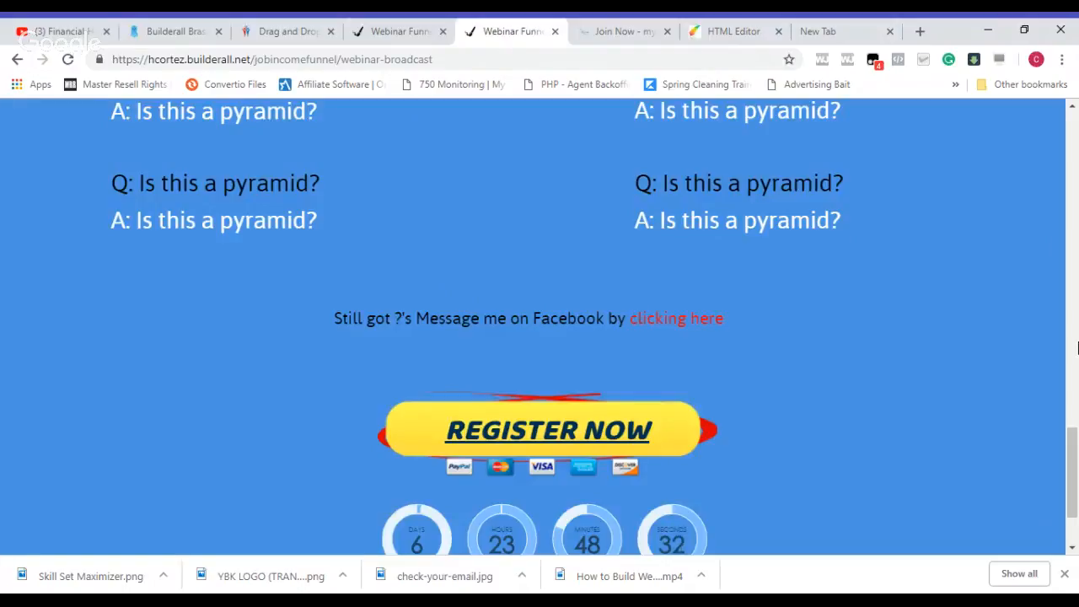
# Step: Review the live broadcast page's headline, webinar video and comment section
pyautogui.scroll(7, 1076, 470)
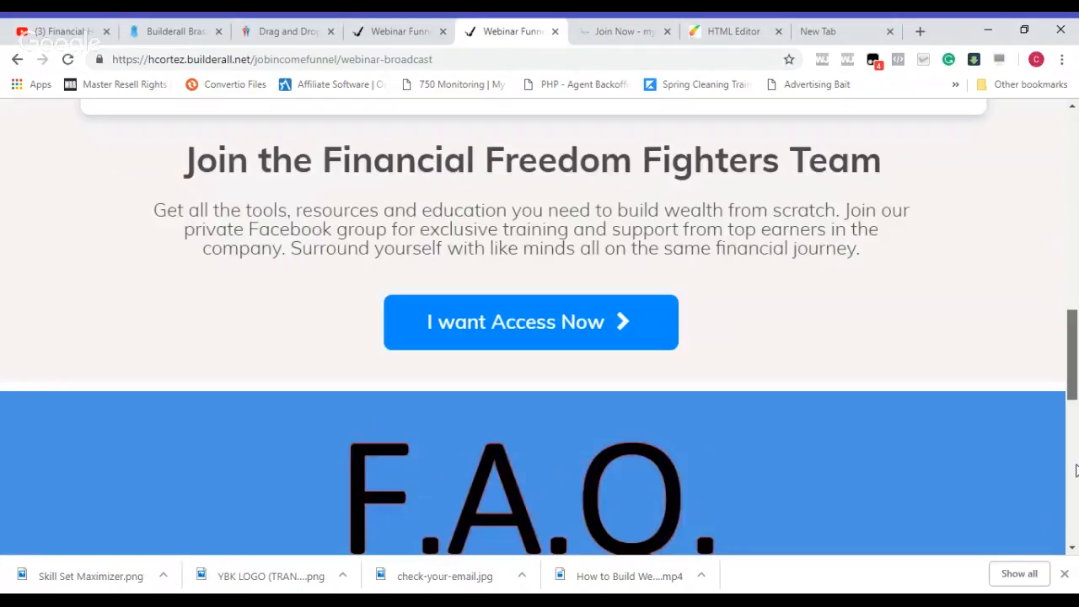
pyautogui.scroll(6, 1076, 470)
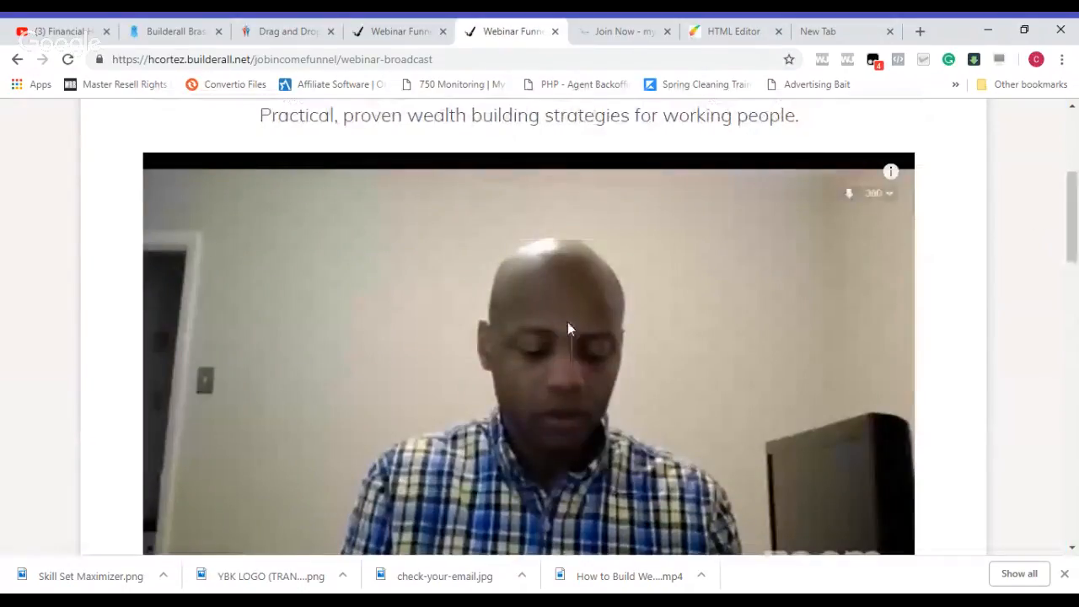
pyautogui.scroll(2, 1078, 185)
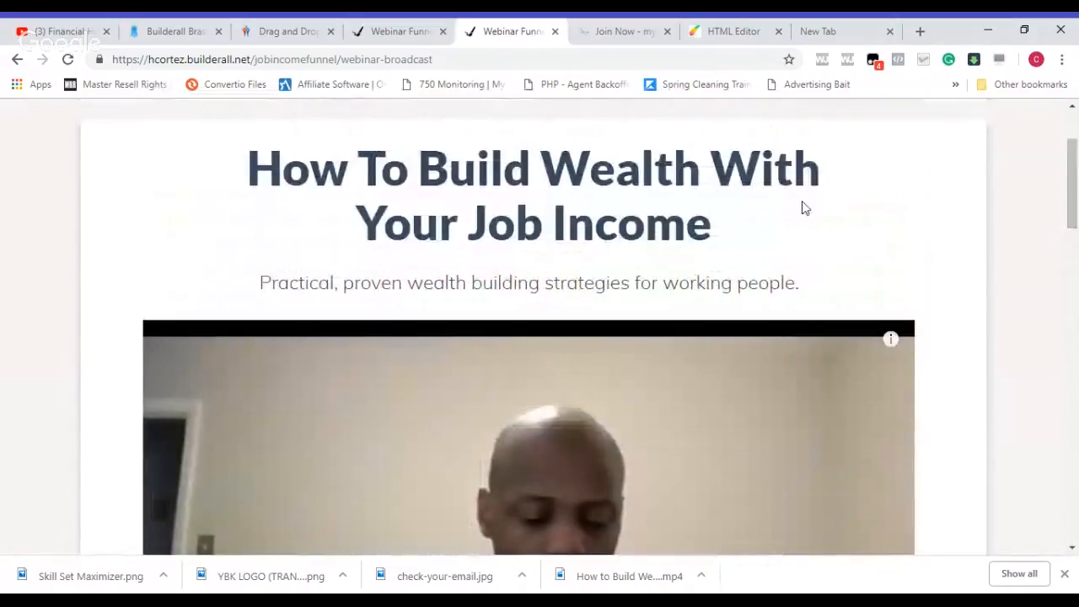
pyautogui.moveTo(1069, 179); pyautogui.dragTo(1073, 217)
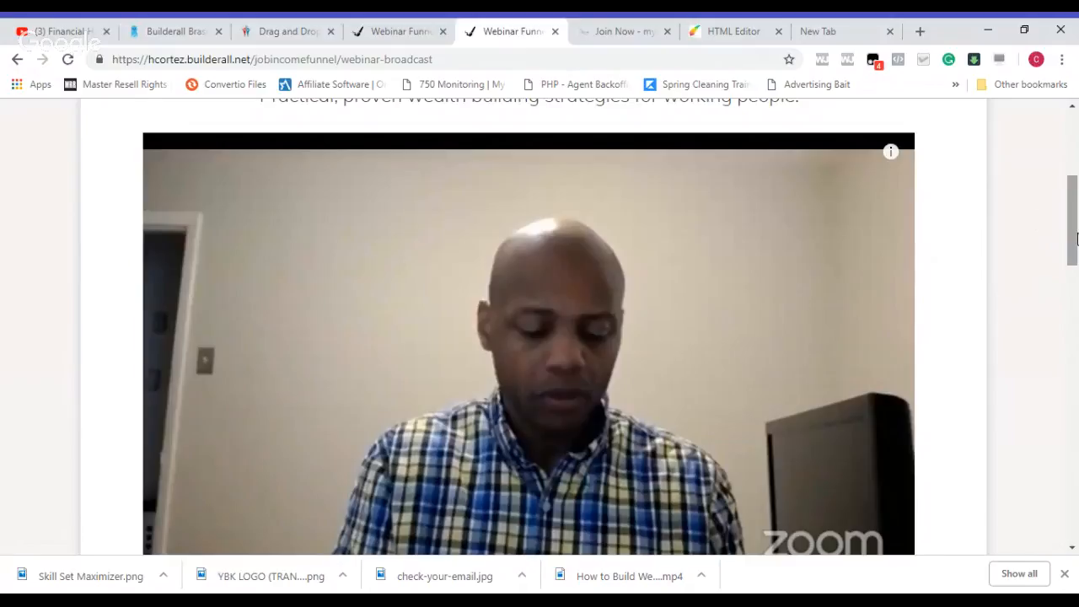
pyautogui.scroll(-3, 1077, 243)
pyautogui.scroll(-2, 1077, 239)
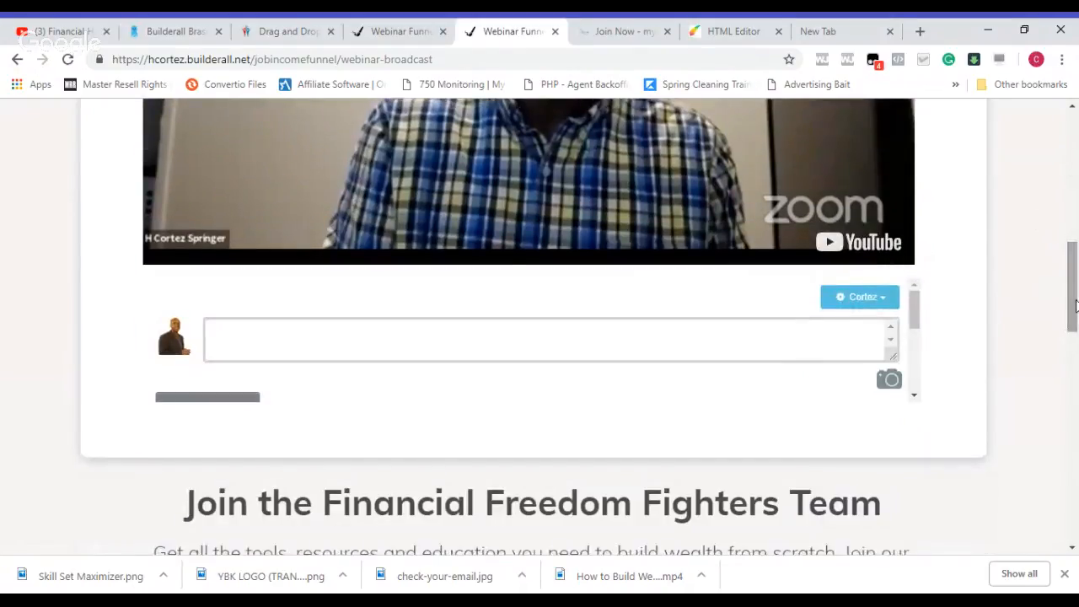
pyautogui.scroll(7, 1077, 198)
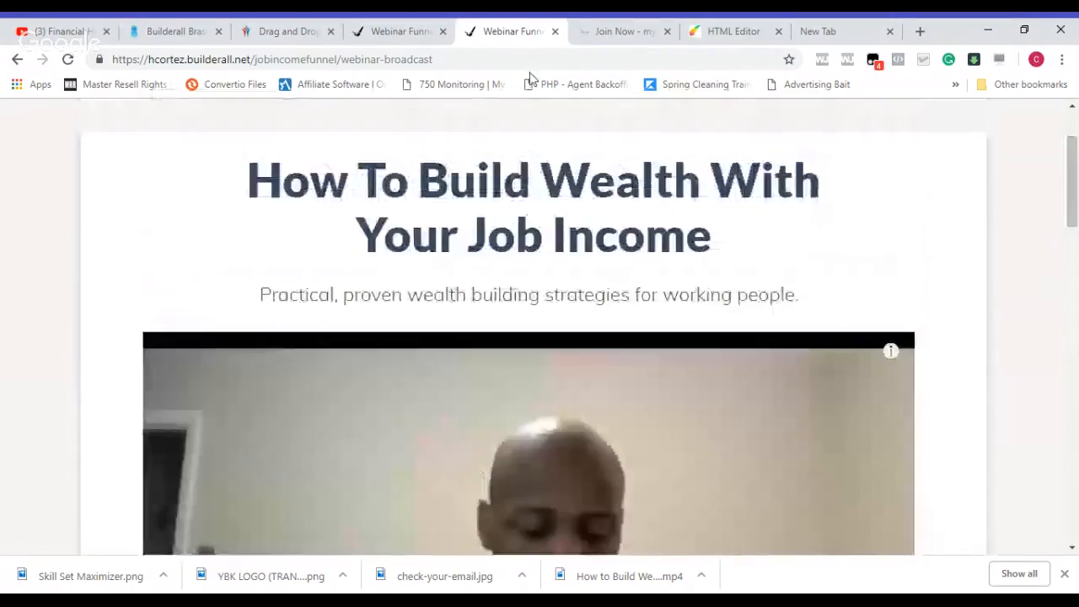
pyautogui.click(287, 31)
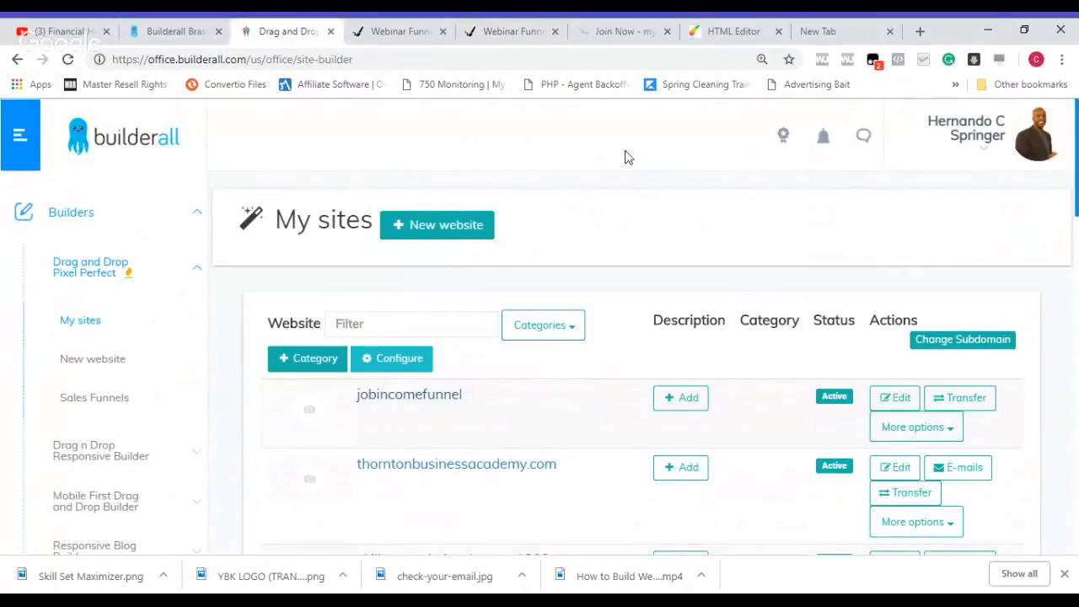
pyautogui.scroll(-2, 1076, 177)
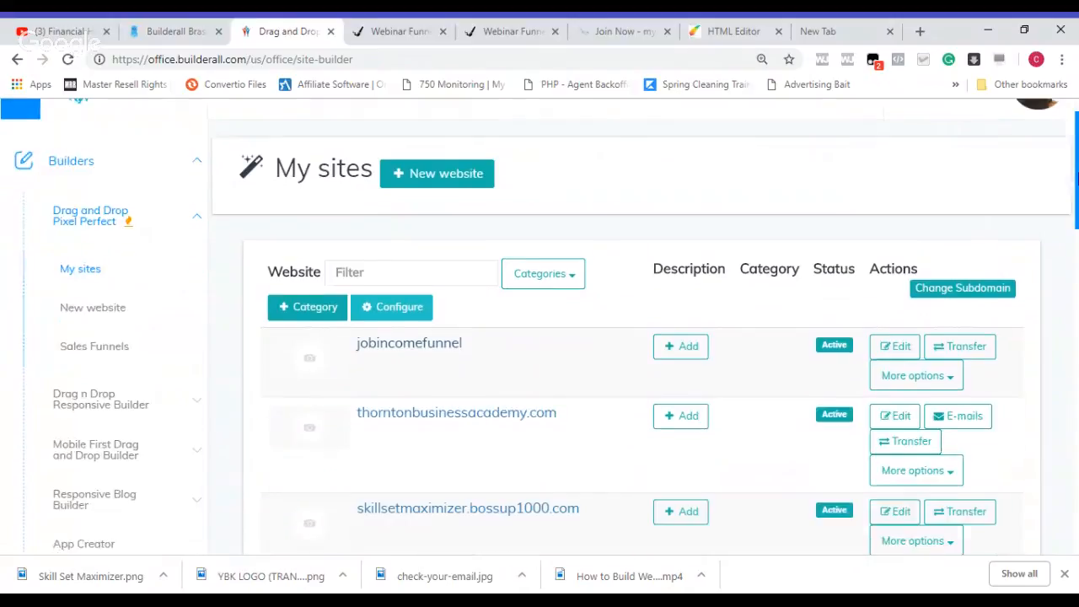
pyautogui.scroll(2, 1076, 177)
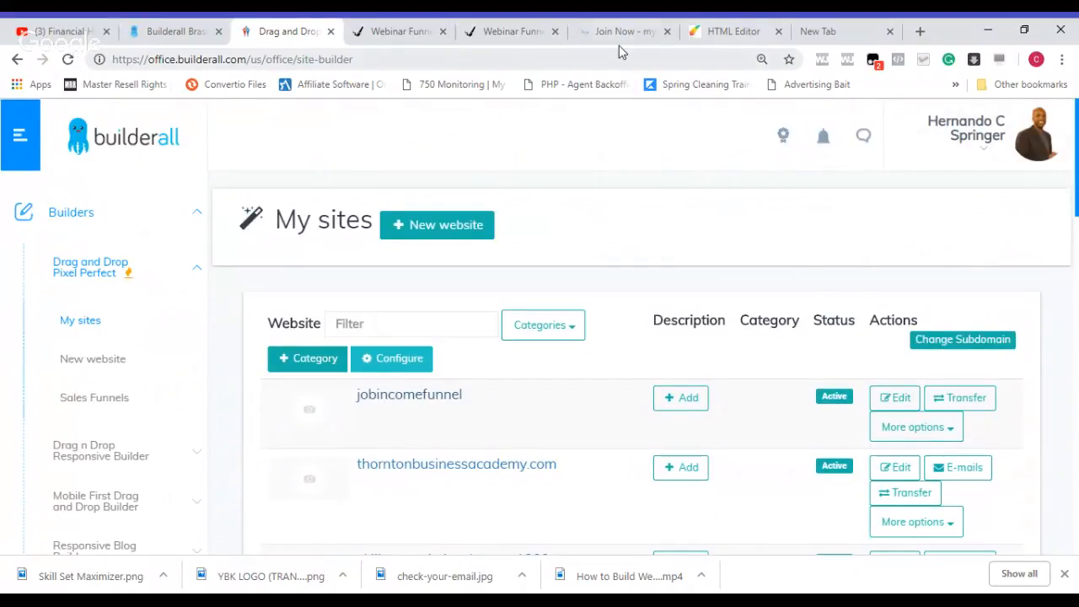
# Step: Switch to the HTML Editor and open the Settings and SEO of the Webinar Funnel layout
pyautogui.click(713, 34)
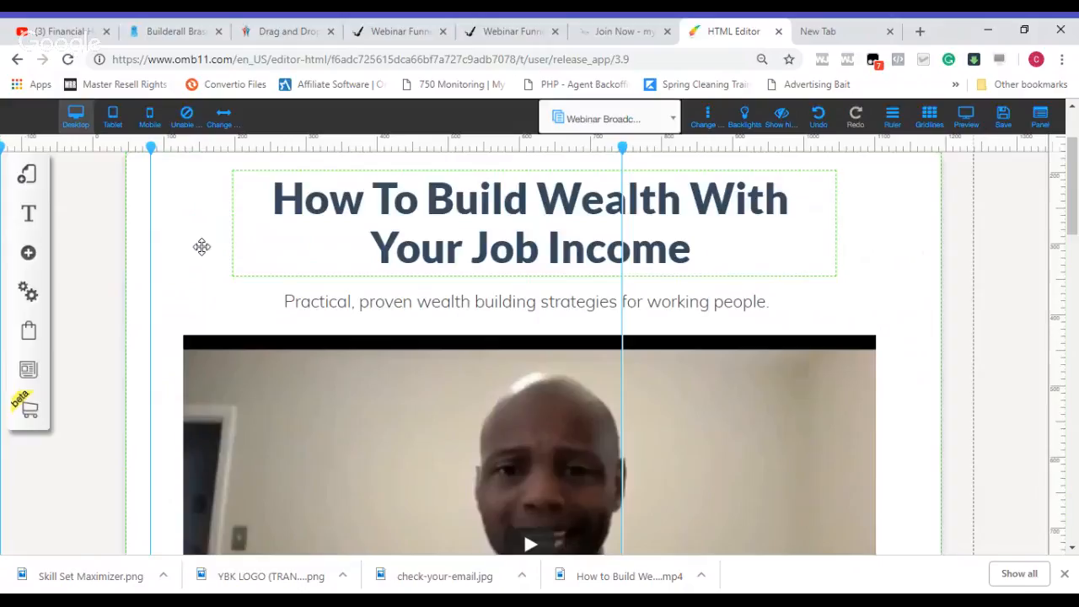
pyautogui.click(30, 179)
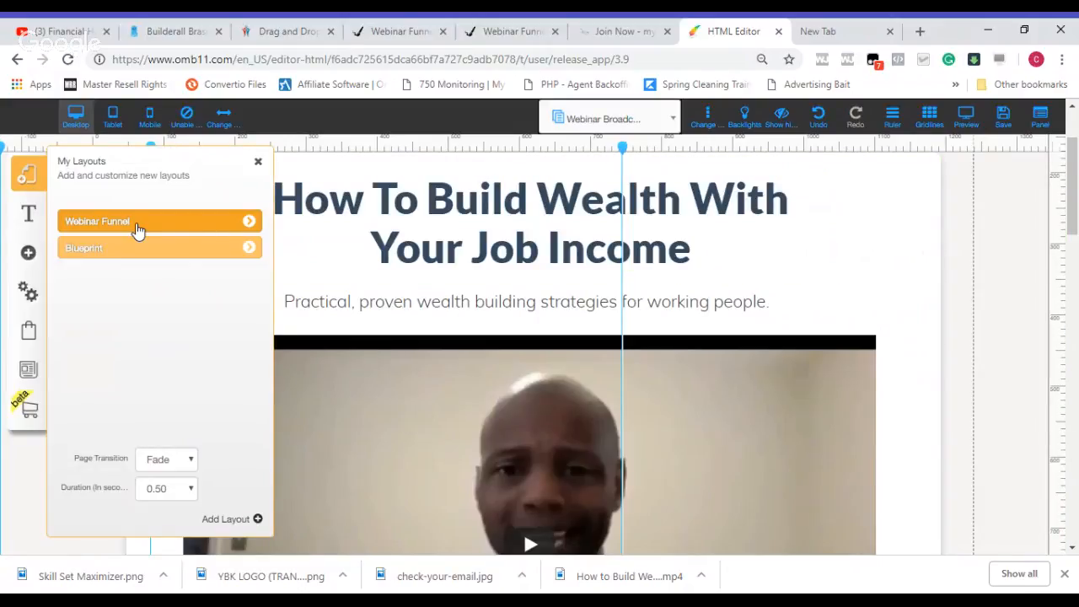
pyautogui.click(248, 221)
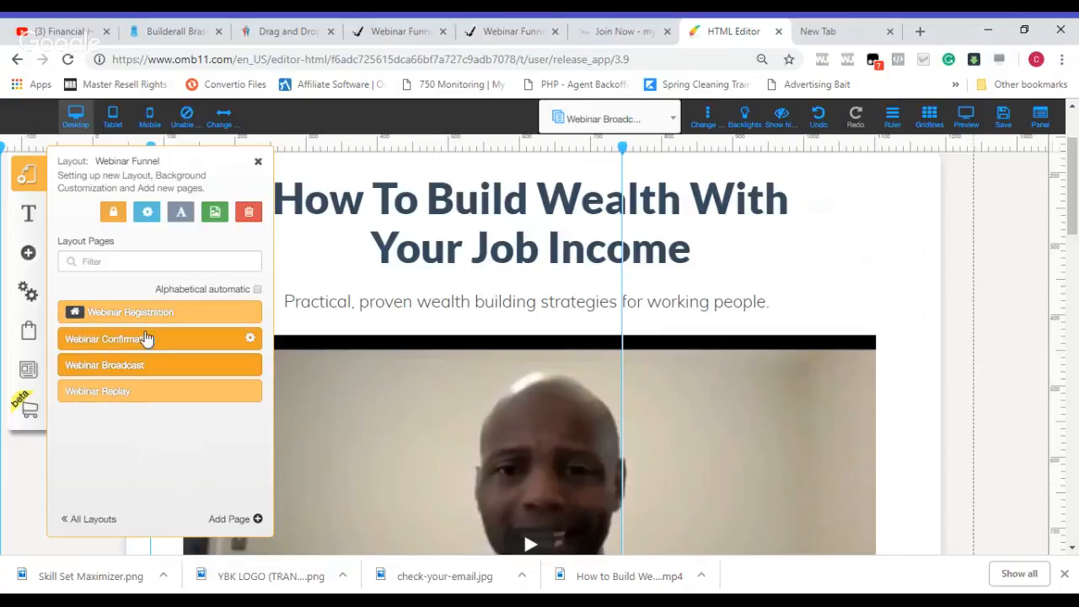
pyautogui.click(149, 215)
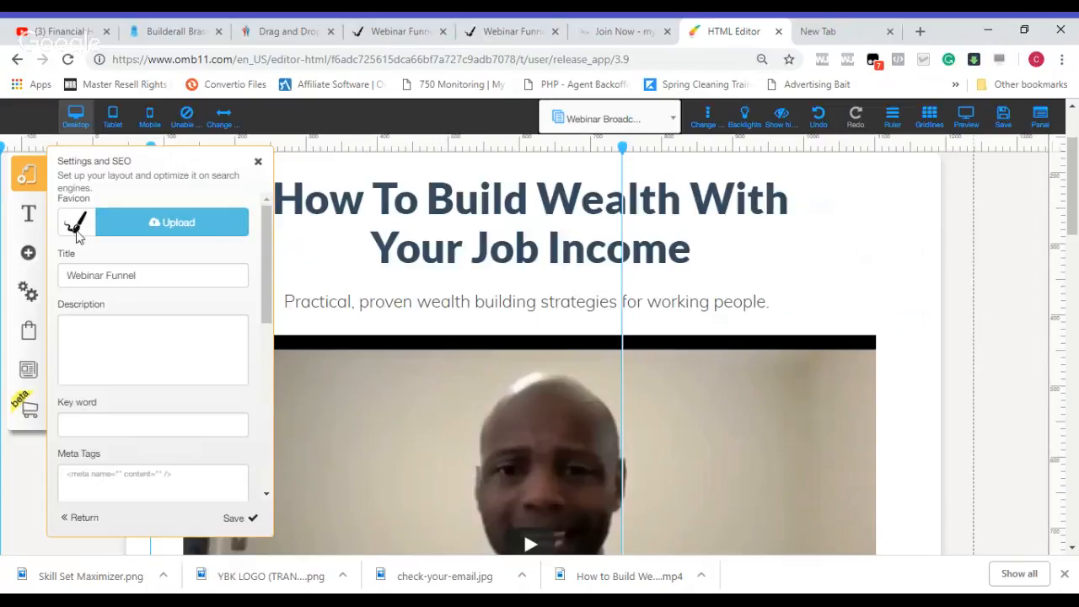
# Step: Replace the layout's favicon with the round black silhouette logo from the uploaded files
pyautogui.click(145, 221)
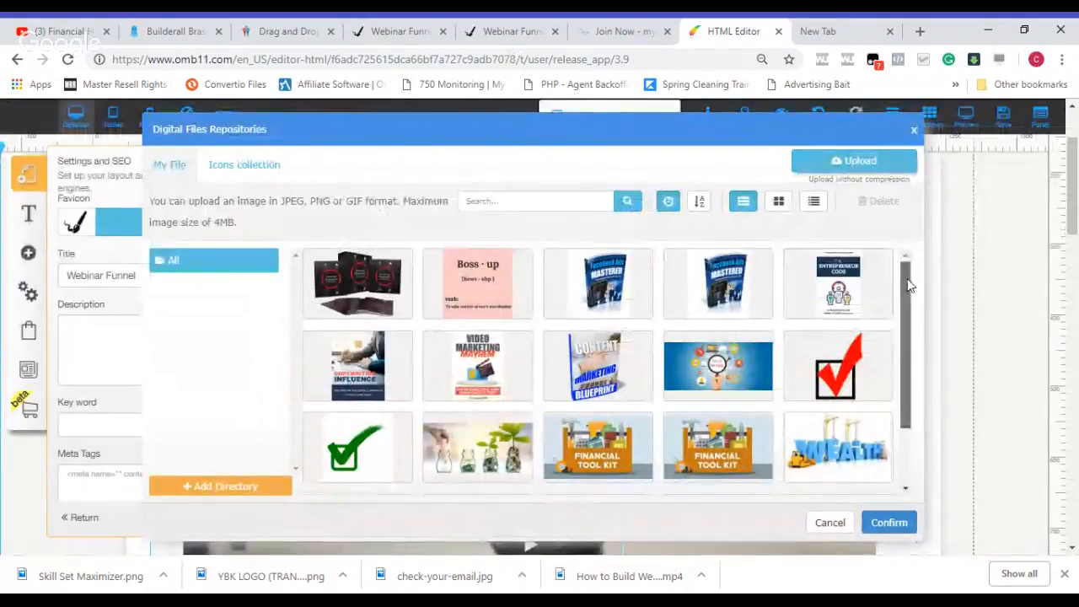
pyautogui.moveTo(906, 277); pyautogui.dragTo(904, 389)
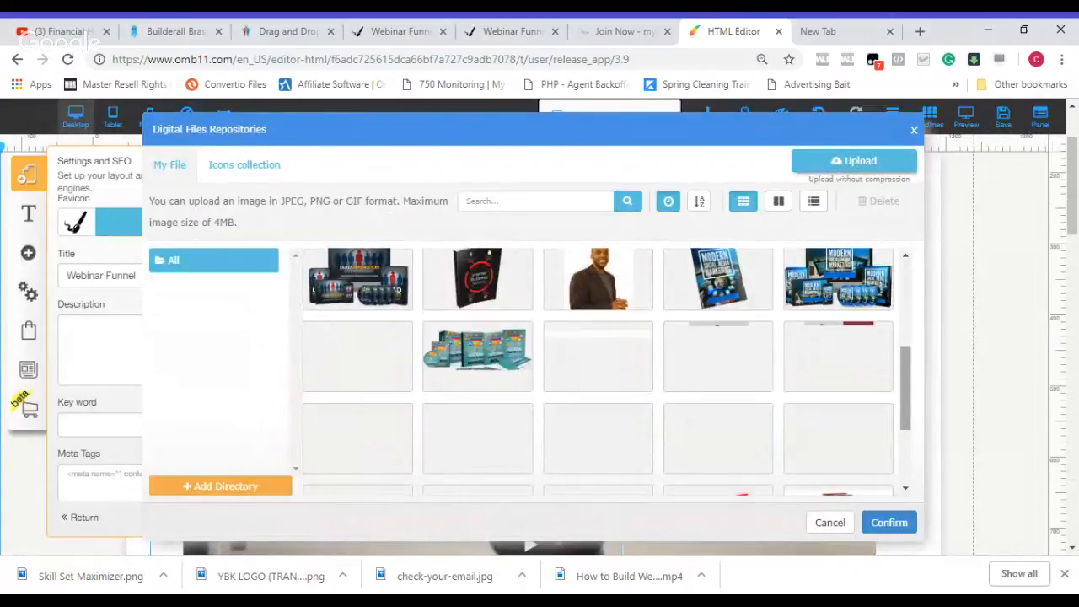
pyautogui.scroll(-2, 907, 366)
pyautogui.scroll(-1, 908, 373)
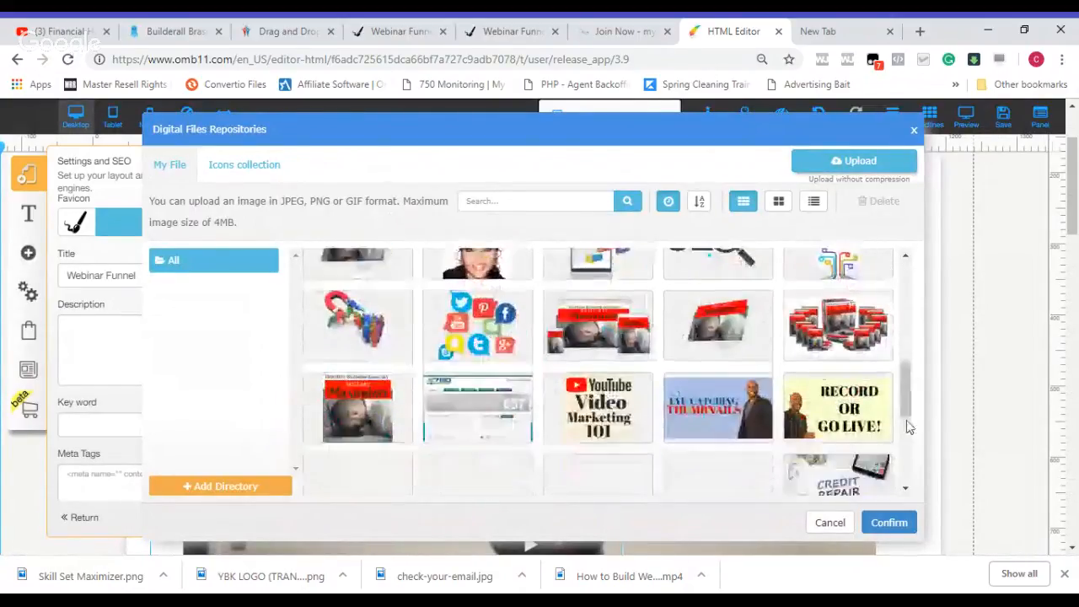
pyautogui.scroll(-2, 908, 408)
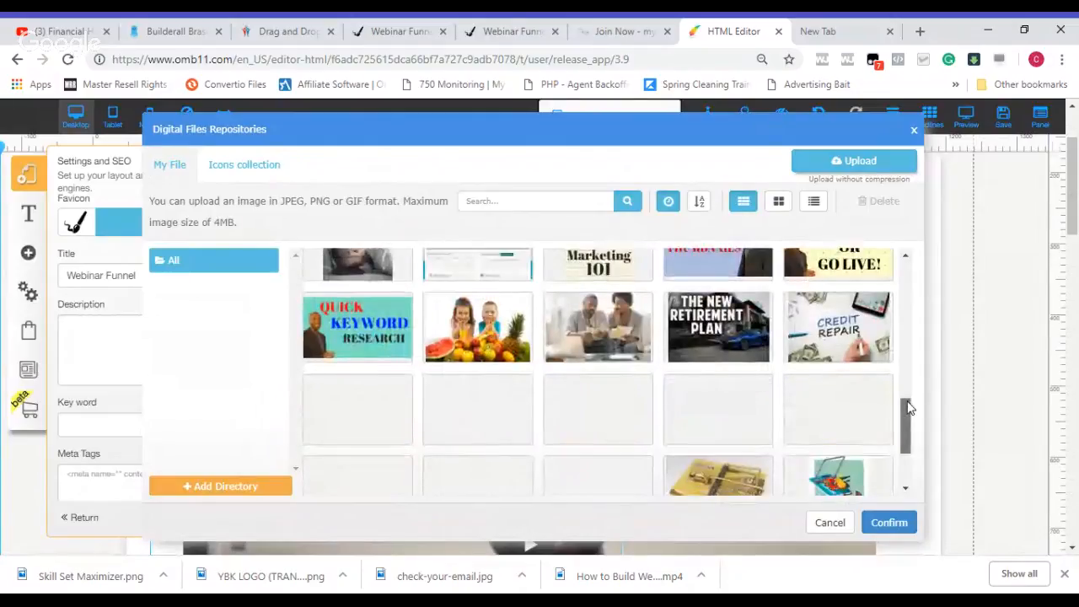
pyautogui.scroll(-1, 910, 429)
pyautogui.click(377, 358)
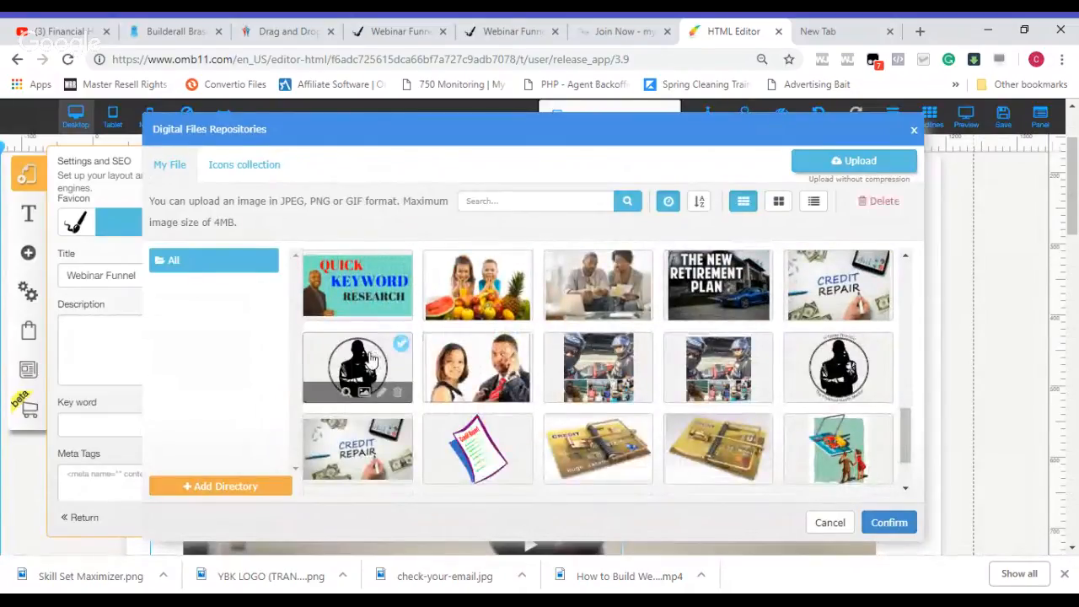
pyautogui.click(889, 523)
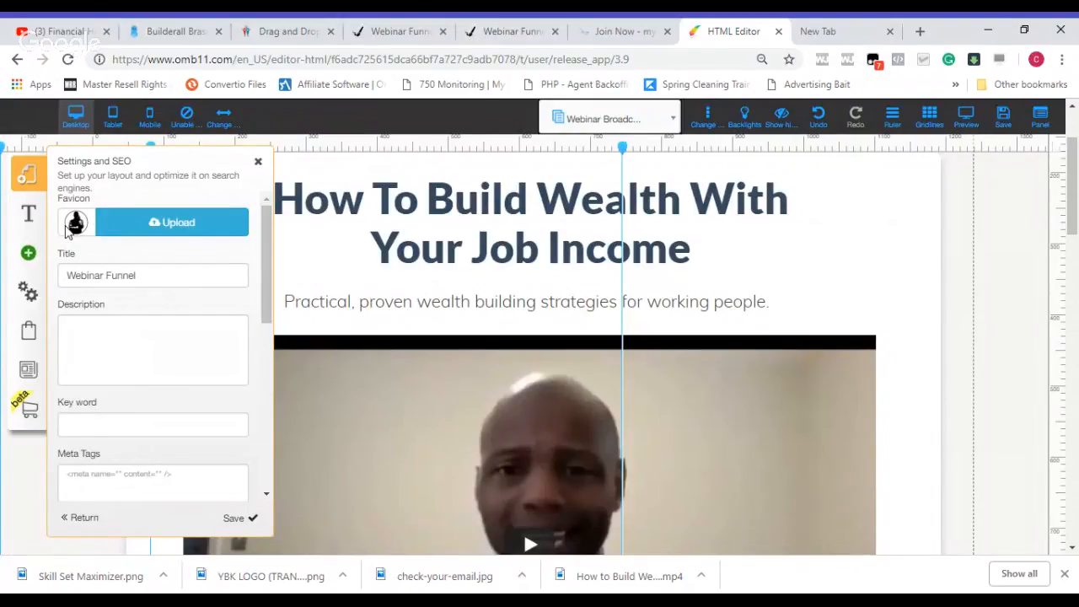
# Step: Change the layout title to "Financial Health Mentor Webinar"
pyautogui.click(169, 275)
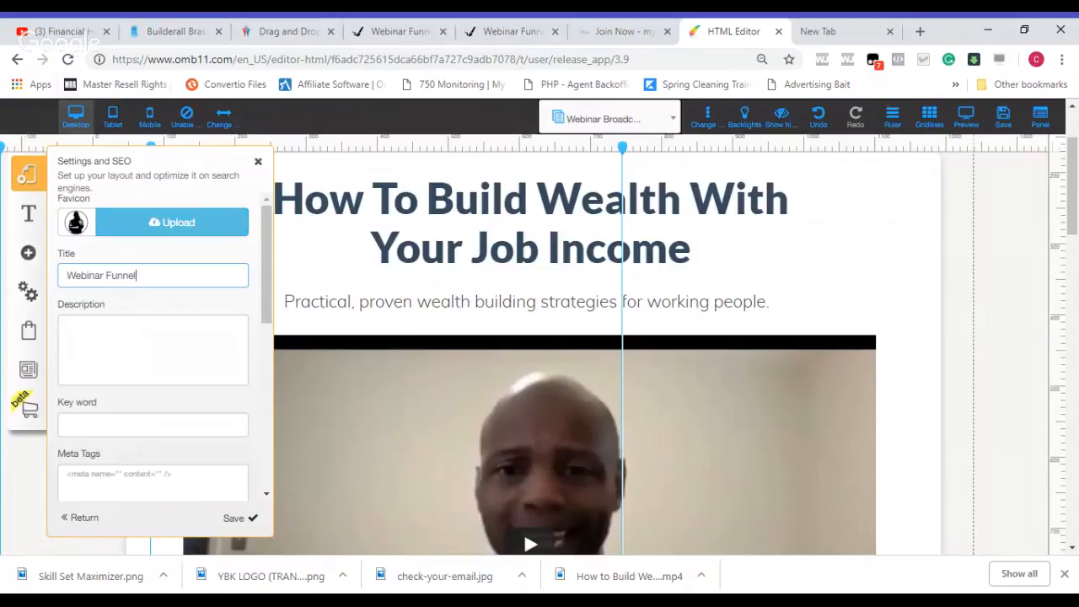
pyautogui.press('BackSpace')
pyautogui.press('BackSpace')
pyautogui.press('BackSpace')
pyautogui.press('BackSpace')
pyautogui.press('BackSpace')
pyautogui.press('BackSpace')
pyautogui.press('BackSpace')
pyautogui.press('BackSpace')
pyautogui.press('BackSpace')
pyautogui.press('BackSpace')
pyautogui.press('BackSpace')
pyautogui.press('BackSpace')
pyautogui.press('BackSpace')
pyautogui.press('BackSpace')
pyautogui.write('Finan')
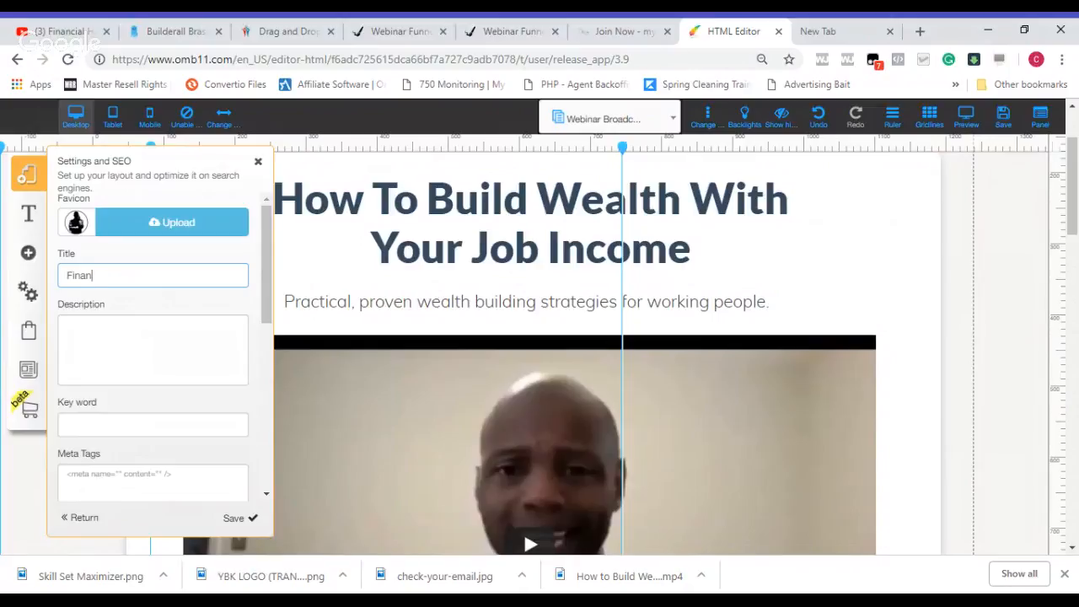
pyautogui.click(149, 305)
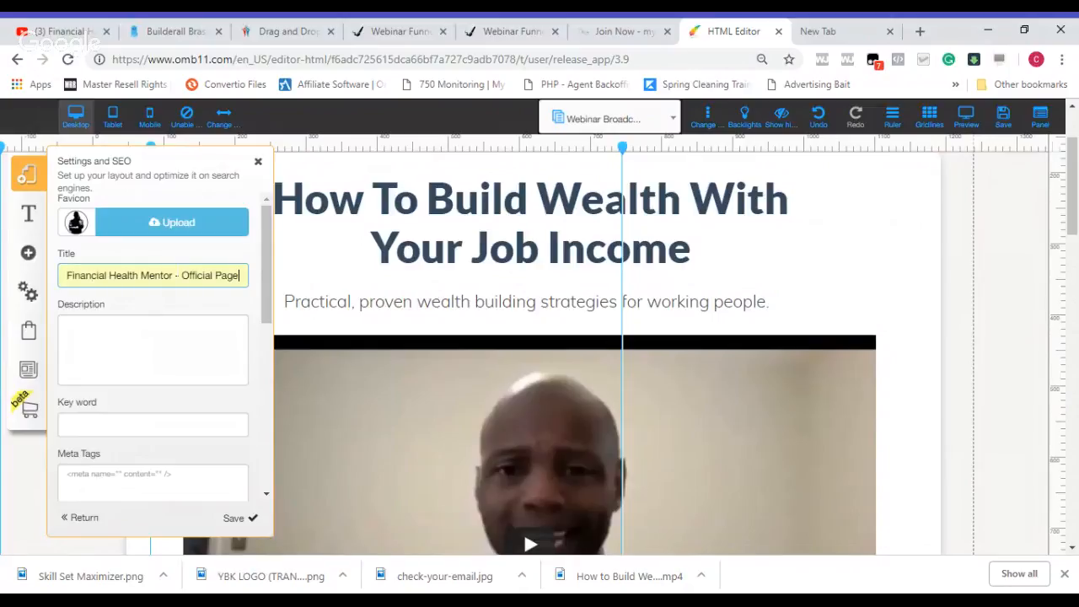
pyautogui.moveTo(176, 274); pyautogui.dragTo(239, 275)
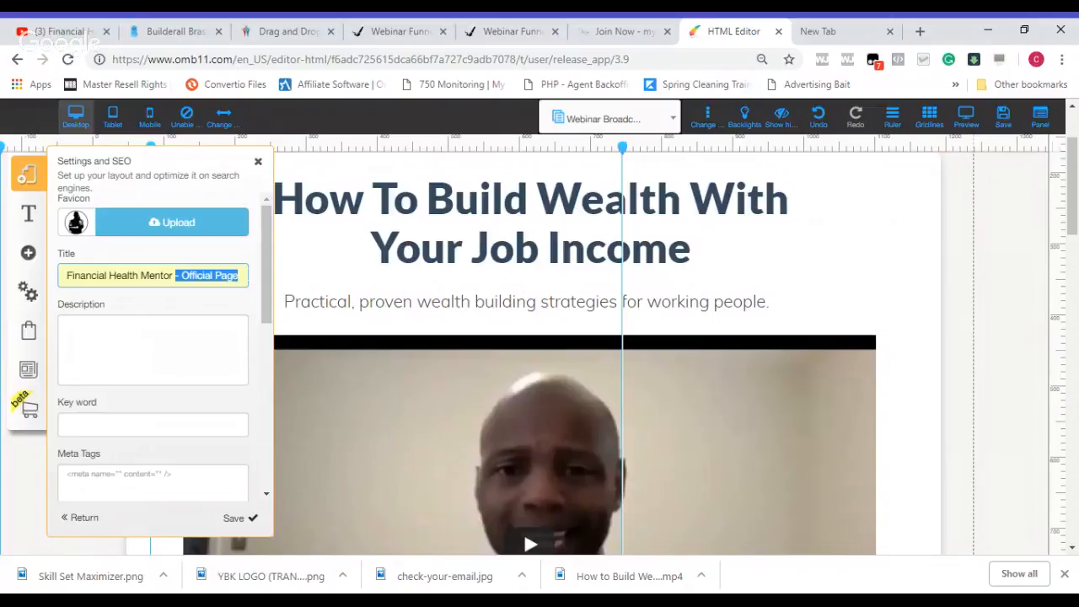
pyautogui.write('Webinar')
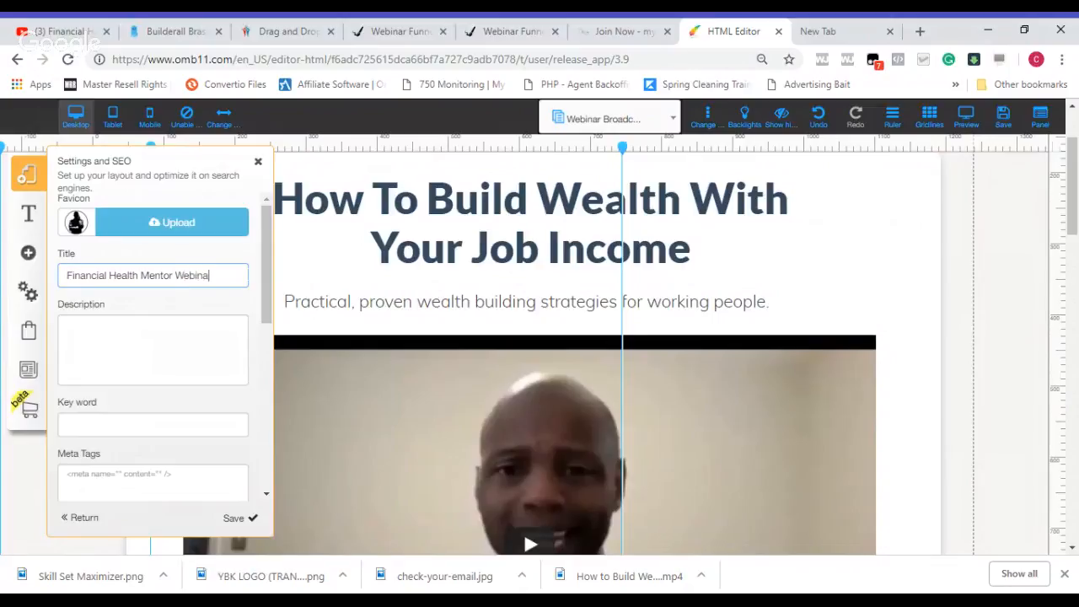
# Step: Set the layout title to "FHM Wealth Webinar"
pyautogui.press('BackSpace')
pyautogui.press('BackSpace')
pyautogui.press('BackSpace')
pyautogui.press('BackSpace')
pyautogui.press('BackSpace')
pyautogui.press('BackSpace')
pyautogui.press('BackSpace')
pyautogui.press('BackSpace')
pyautogui.press('BackSpace')
pyautogui.press('BackSpace')
pyautogui.press('BackSpace')
pyautogui.press('BackSpace')
pyautogui.press('BackSpace')
pyautogui.press('BackSpace')
pyautogui.press('BackSpace')
pyautogui.press('BackSpace')
pyautogui.press('BackSpace')
pyautogui.press('BackSpace')
pyautogui.press('BackSpace')
pyautogui.press('BackSpace')
pyautogui.press('BackSpace')
pyautogui.press('BackSpace')
pyautogui.press('BackSpace')
pyautogui.press('BackSpace')
pyautogui.press('BackSpace')
pyautogui.press('BackSpace')
pyautogui.press('BackSpace')
pyautogui.press('BackSpace')
pyautogui.press('BackSpace')
pyautogui.press('BackSpace')
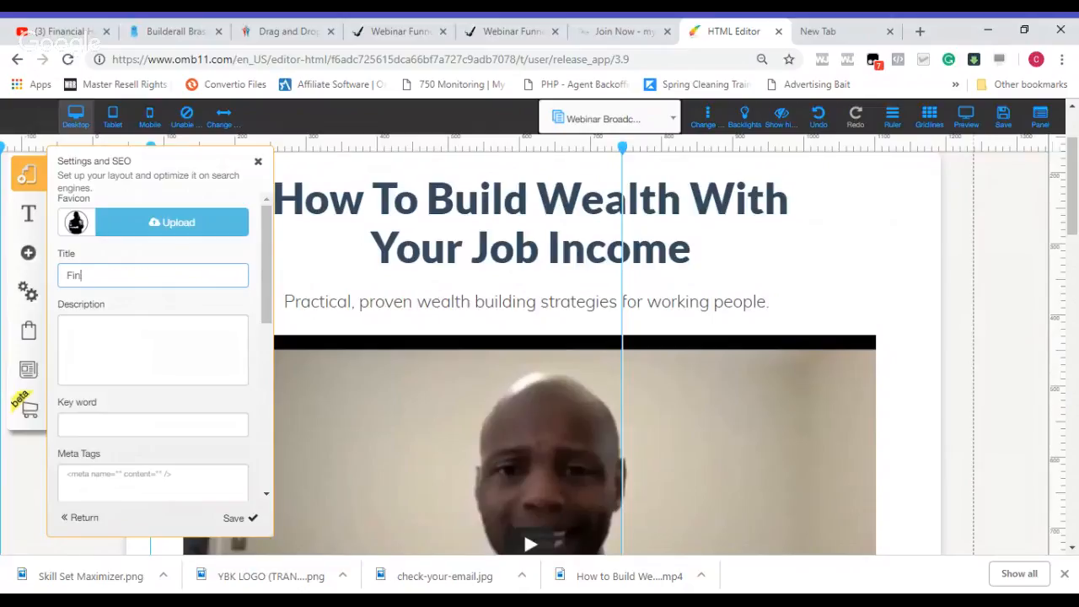
pyautogui.write('HM Wealth Webinar')
# Step: Enter the layout description "How to build wealth with your job income. 5 Simple steps to leaving a legacy."
pyautogui.click(152, 350)
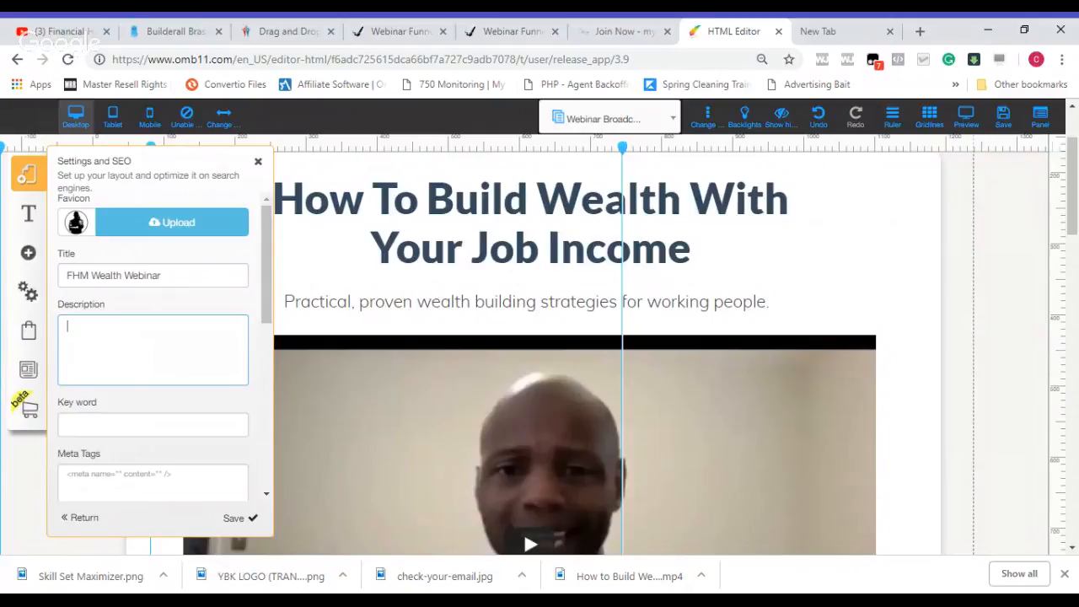
pyautogui.write('How to build wealth with your jo')
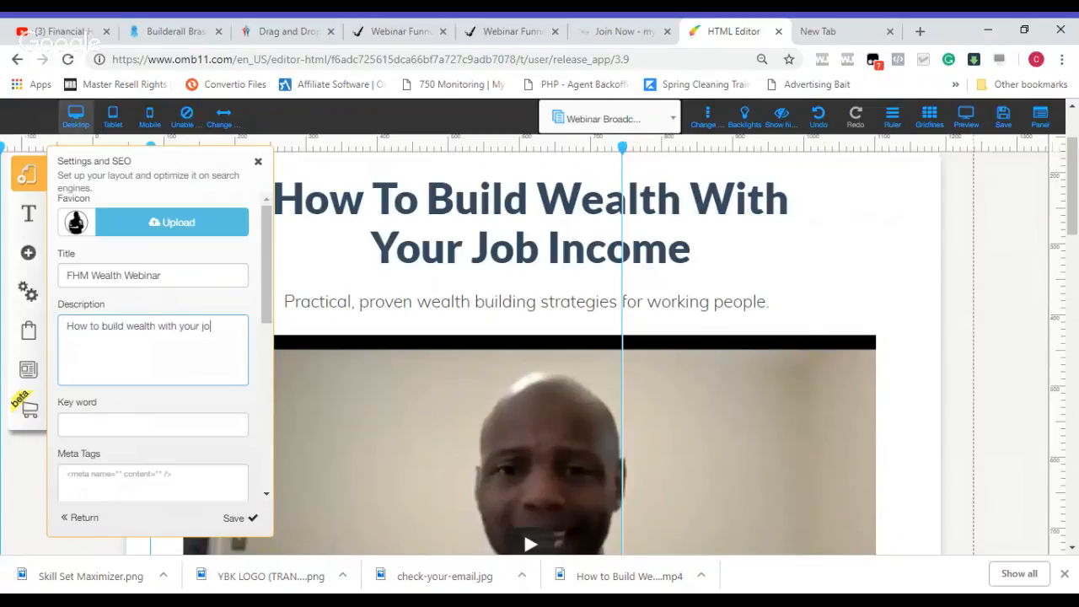
pyautogui.write('b income. ')
pyautogui.write('5 ')
pyautogui.write('Simple s')
pyautogui.write('teps ')
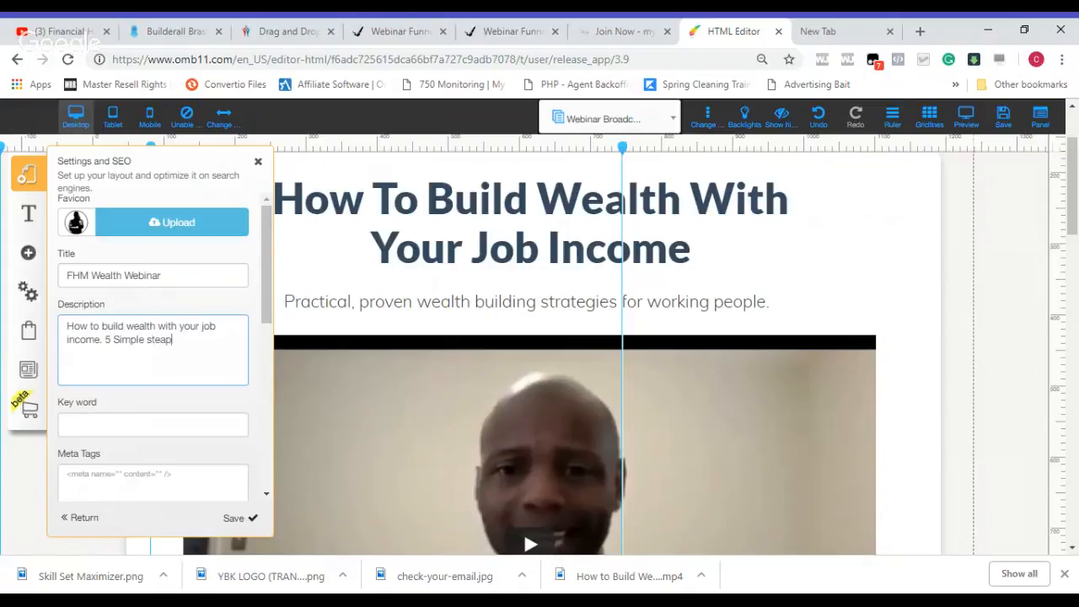
pyautogui.write('to leaving a legacy.')
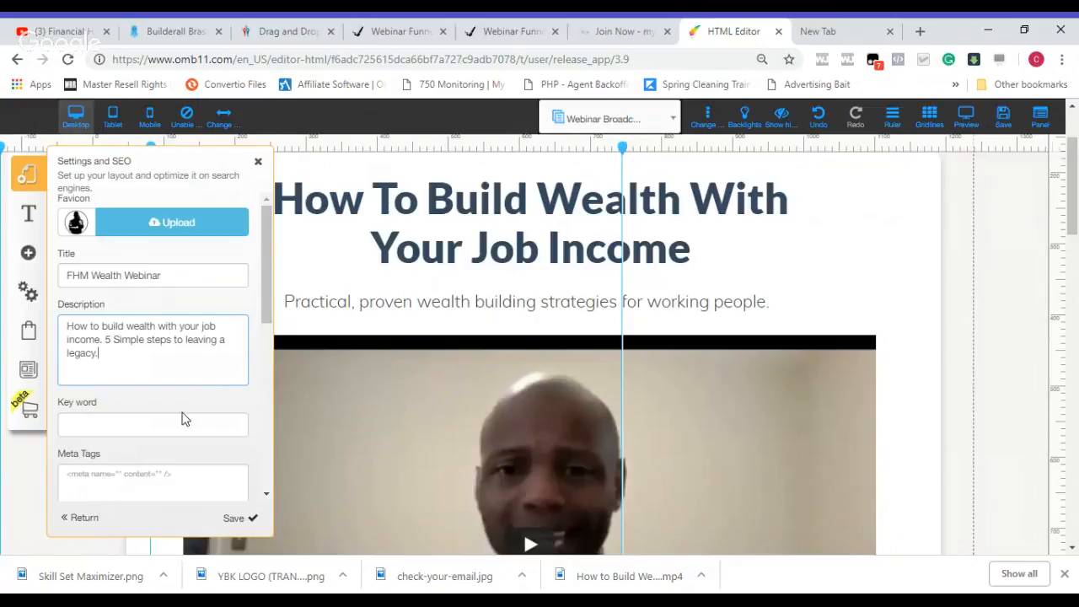
# Step: Fill in the keywords starting with "how to build wealth, tax minimization" and save the layout settings
pyautogui.click(153, 425)
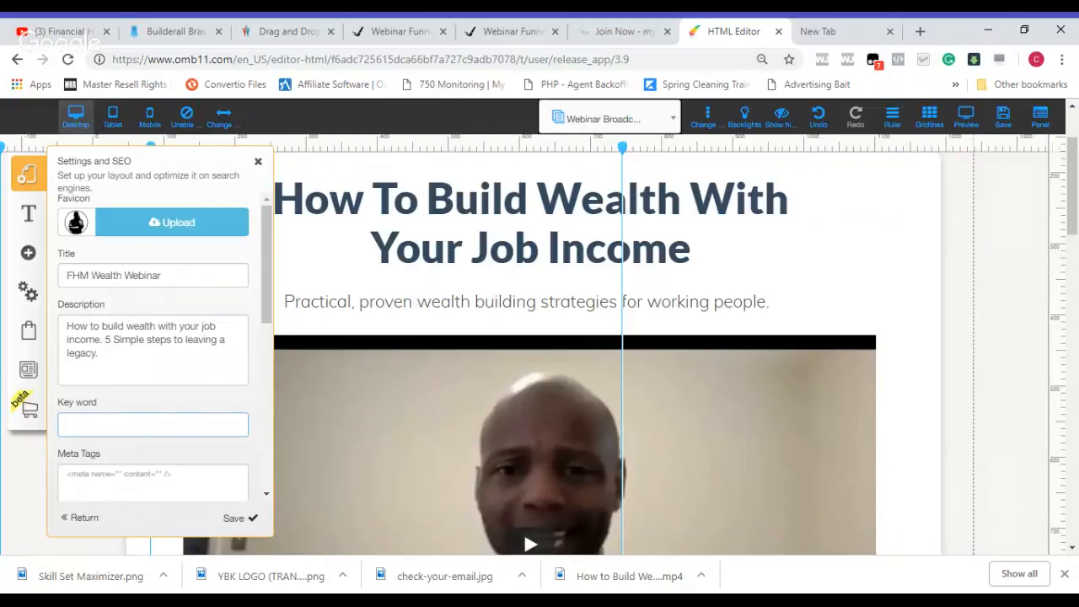
pyautogui.write('Thornton business academy,')
pyautogui.hotkey('ctrl', 'v')
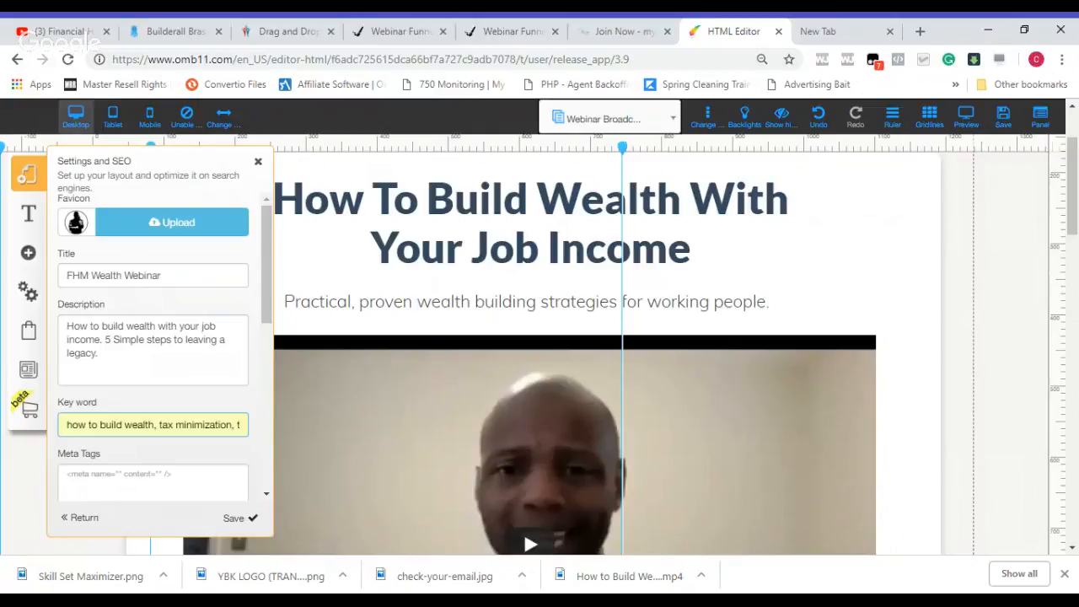
pyautogui.scroll(-2, 266, 320)
pyautogui.scroll(-4, 266, 320)
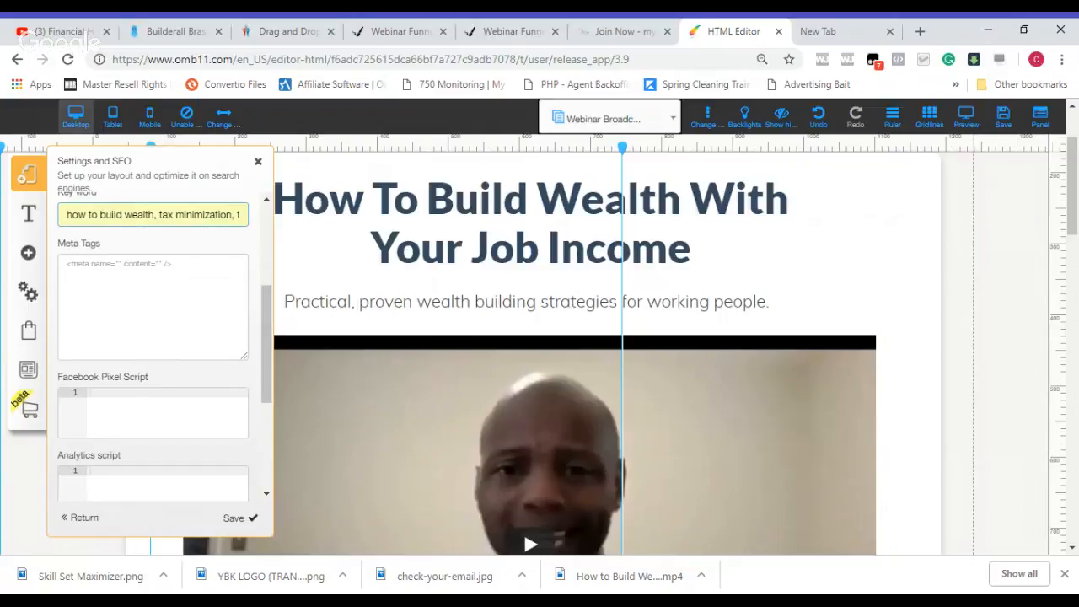
pyautogui.scroll(-3, 265, 350)
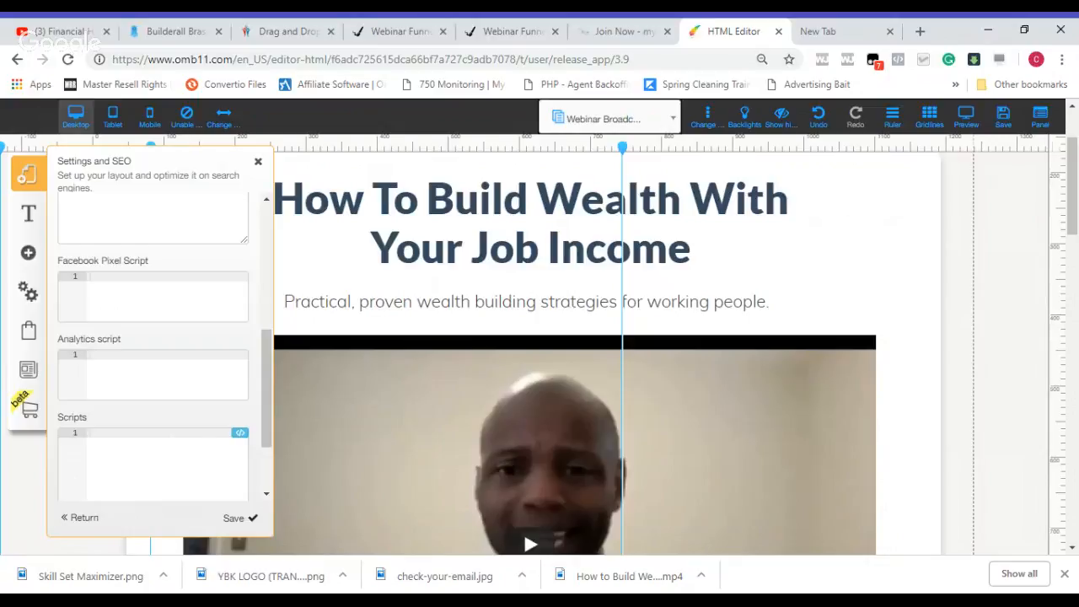
pyautogui.scroll(-3, 266, 406)
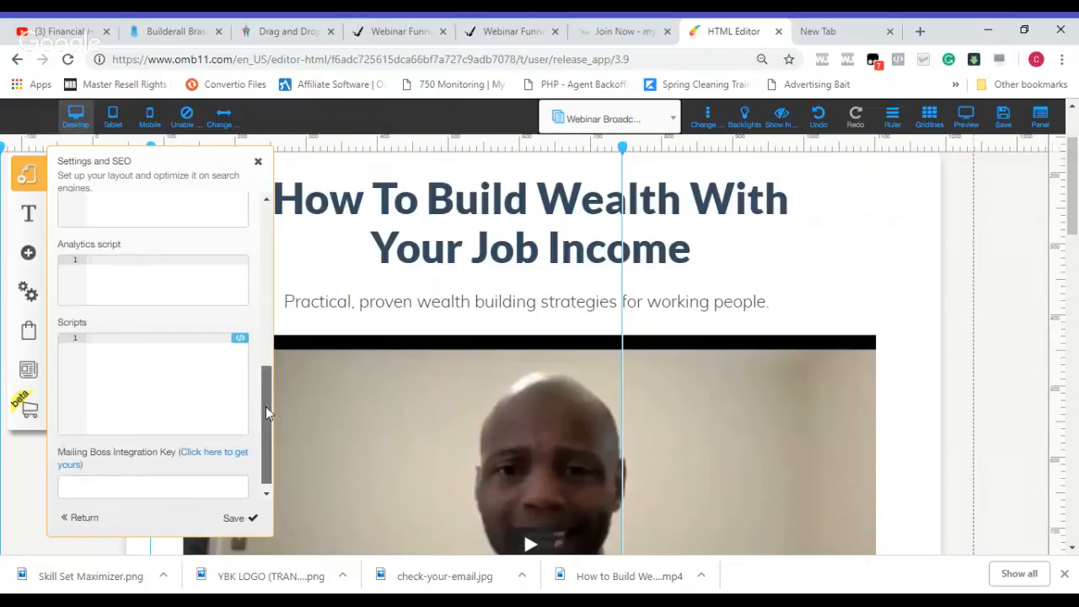
pyautogui.click(233, 520)
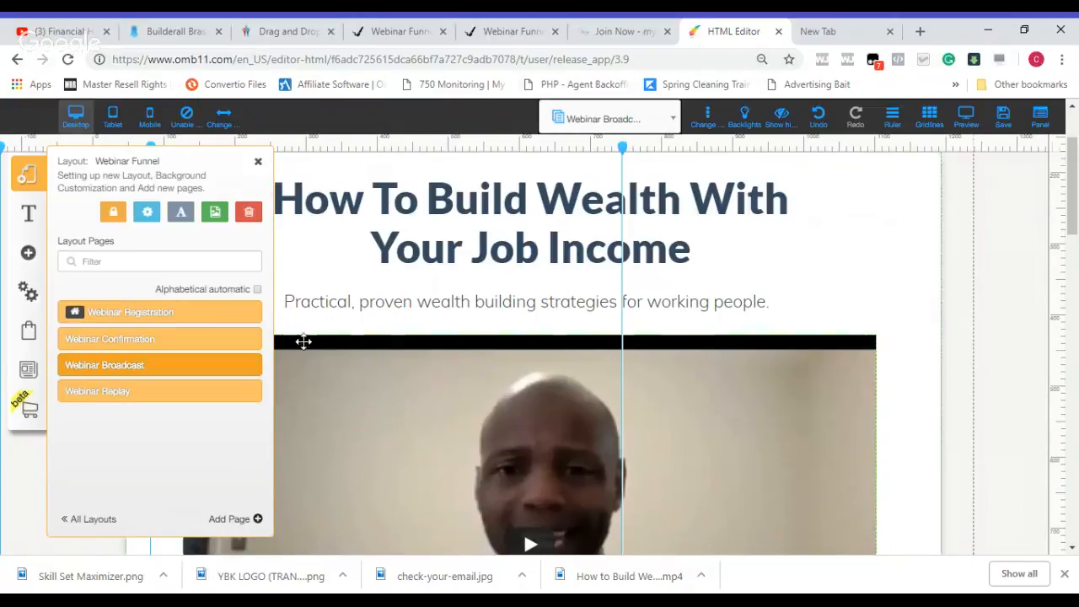
# Step: Reload the live webinar broadcast page to check its title and favicon
pyautogui.click(521, 33)
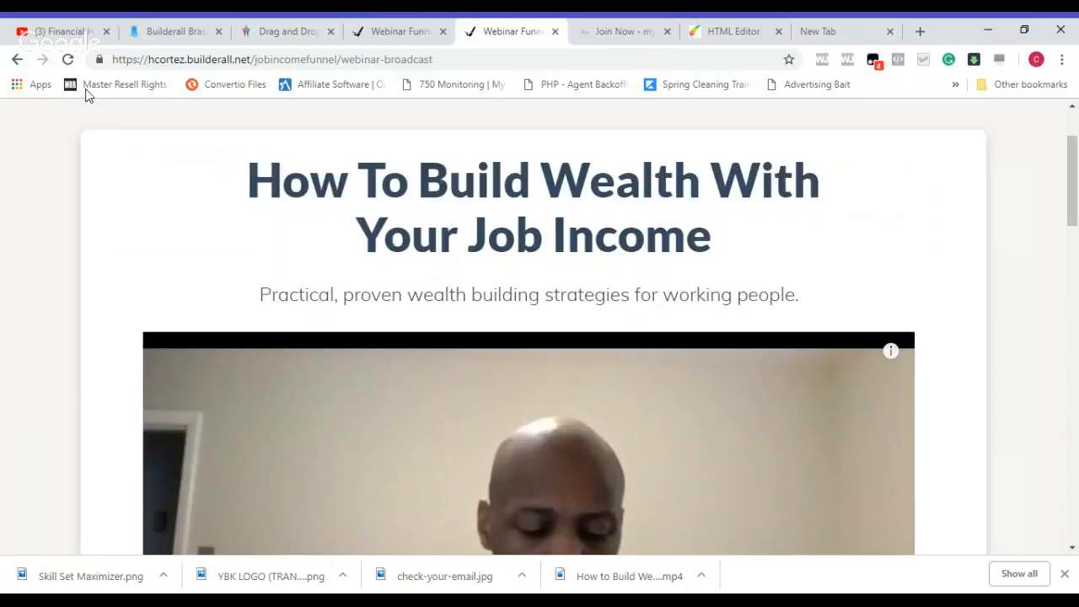
pyautogui.click(69, 60)
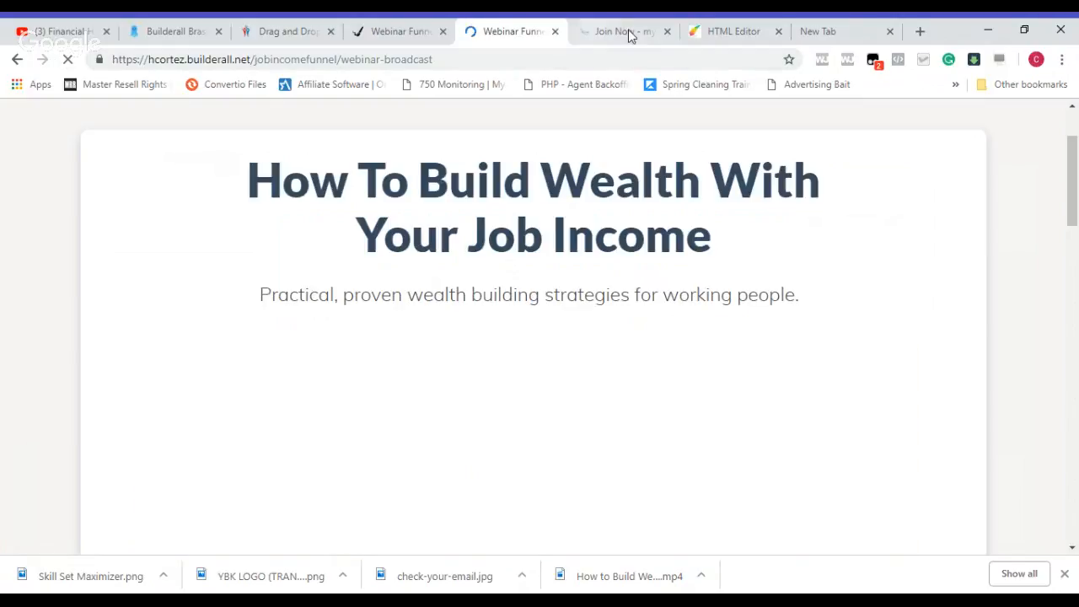
# Step: Return to the HTML Editor, save the site changes and close the layout settings
pyautogui.click(744, 35)
pyautogui.click(1004, 118)
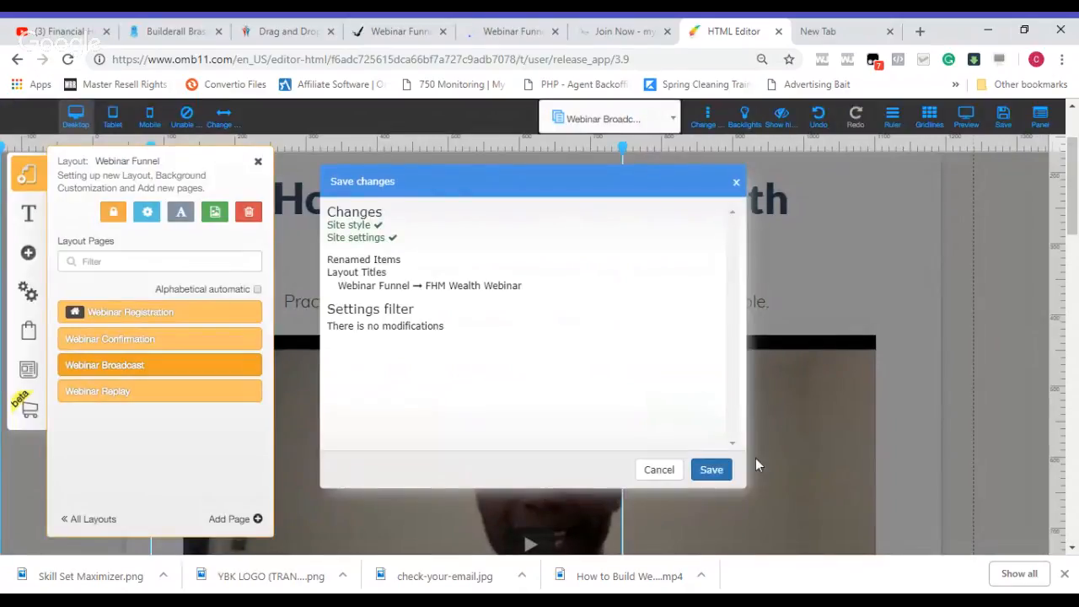
pyautogui.click(714, 470)
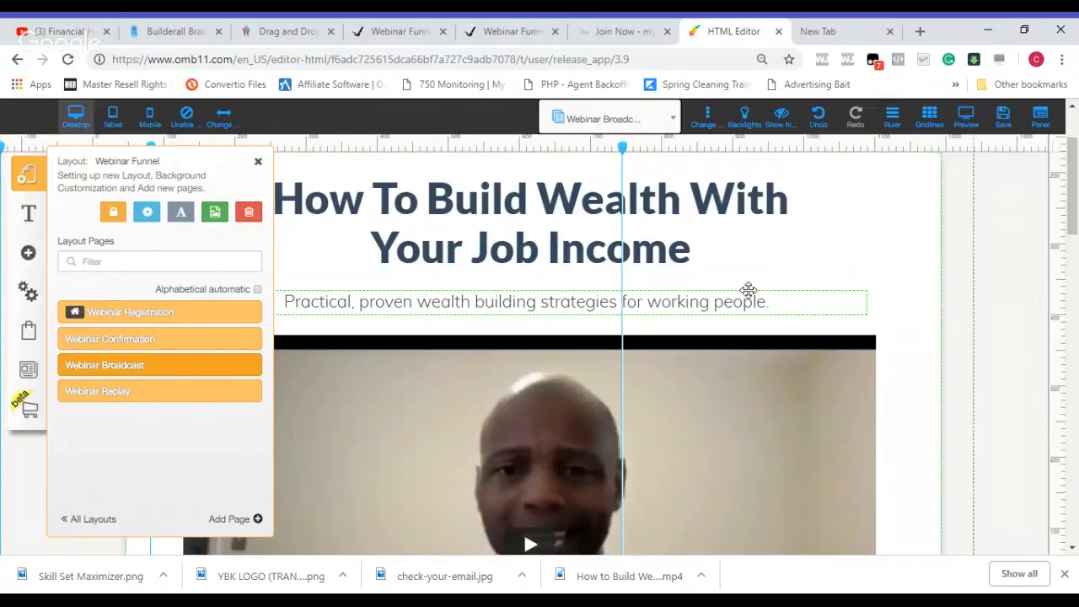
pyautogui.click(890, 255)
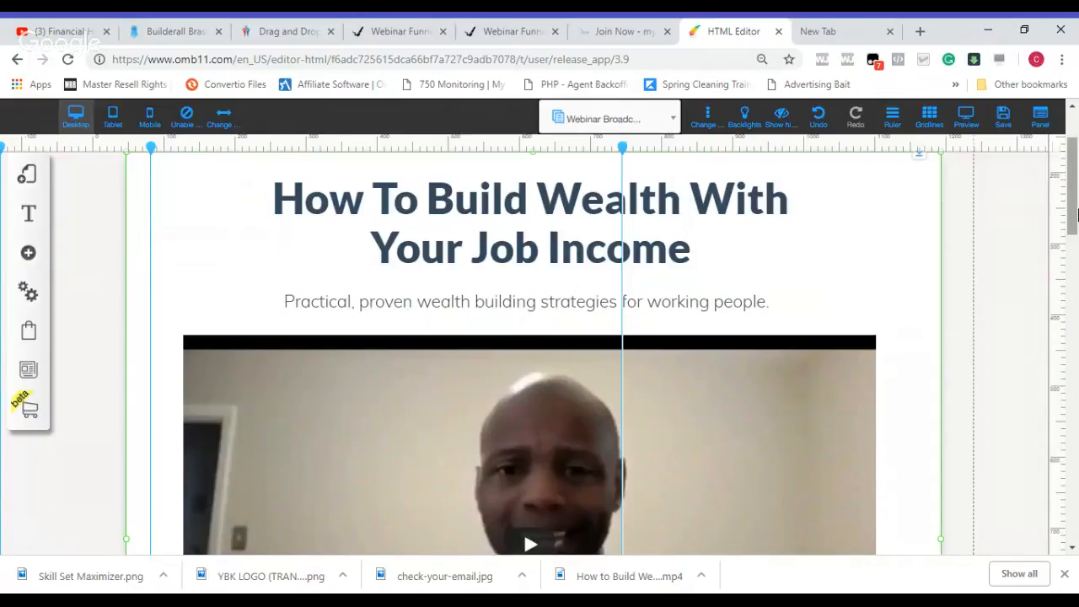
# Step: Review the live webinar opt-in page, from the registration form through the Minimize Taxes and Get Out of Debt sections
pyautogui.moveTo(1075, 215); pyautogui.dragTo(1075, 186)
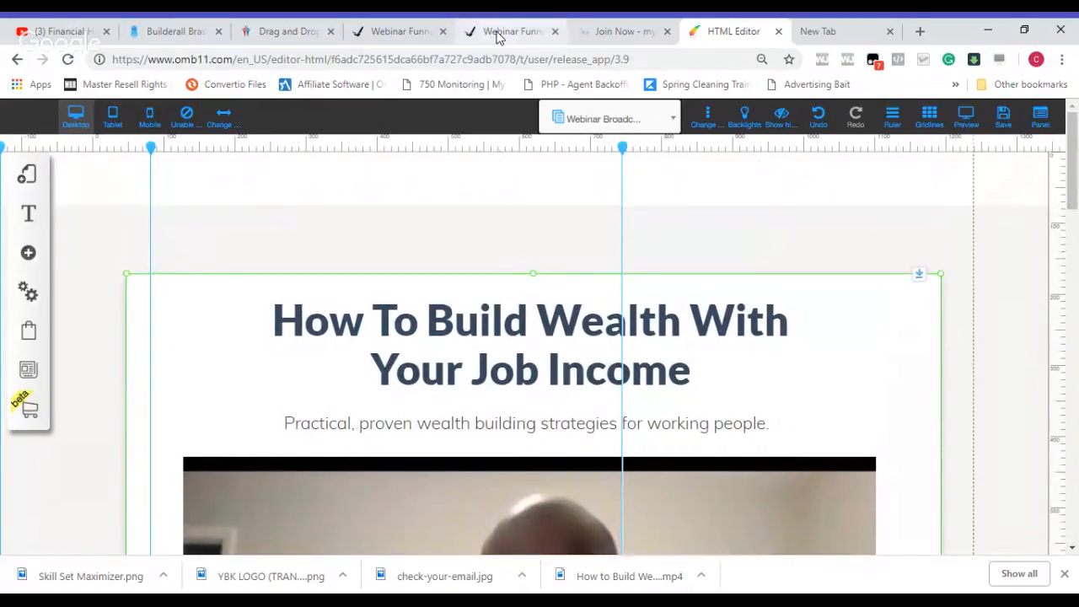
pyautogui.click(394, 34)
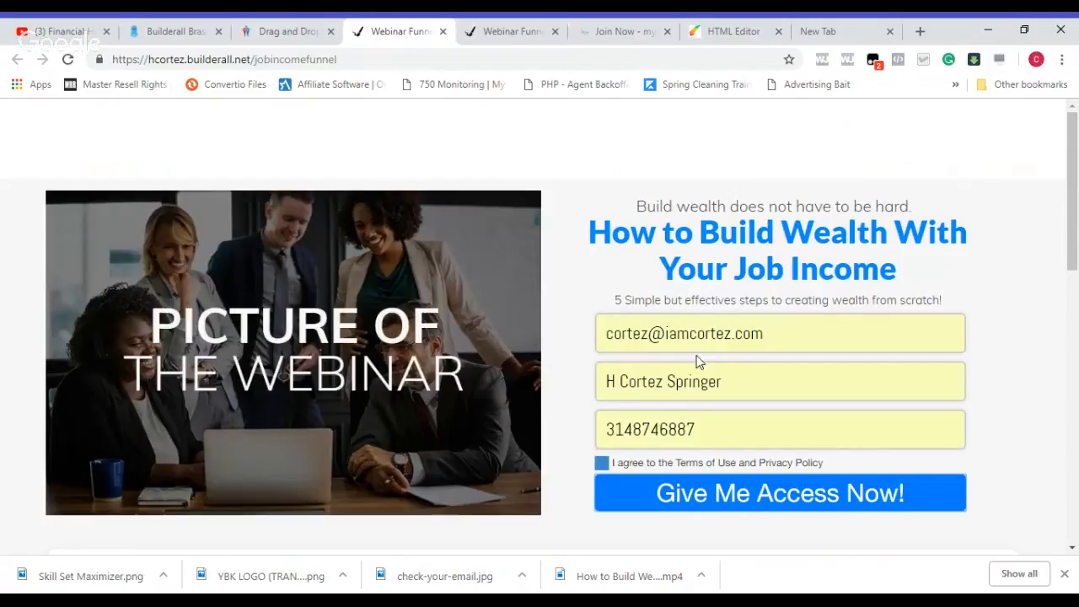
pyautogui.scroll(-3, 1076, 244)
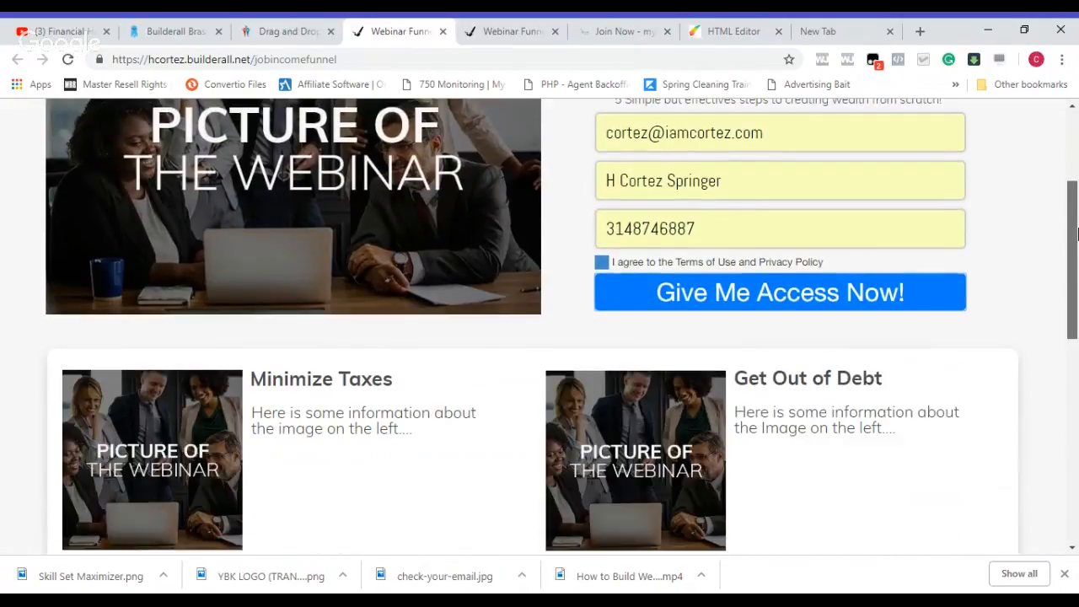
pyautogui.scroll(-1, 405, 207)
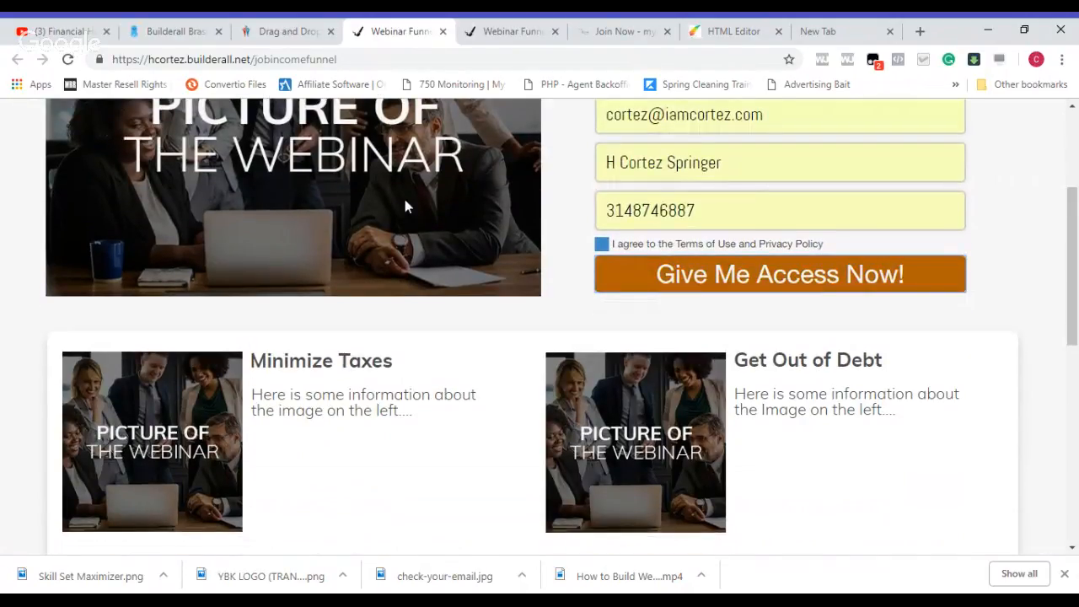
pyautogui.moveTo(1078, 216); pyautogui.dragTo(1078, 290)
pyautogui.scroll(3, 699, 337)
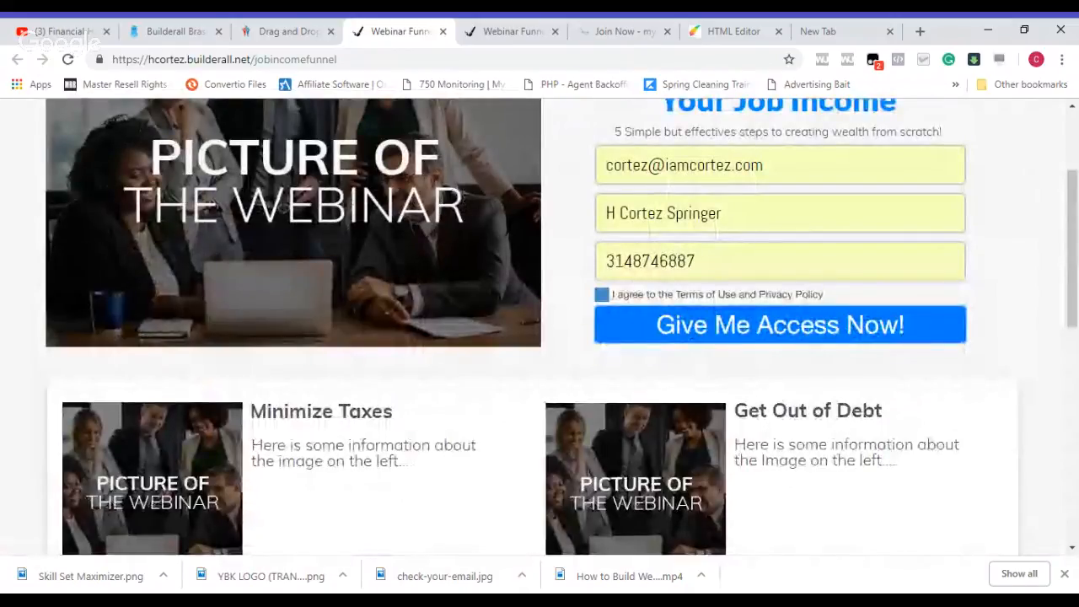
# Step: Examine the live webinar broadcast page from the video through the Financial Freedom Fighters offer, F.A.Q. and registration countdown, and return to its heading
pyautogui.click(491, 34)
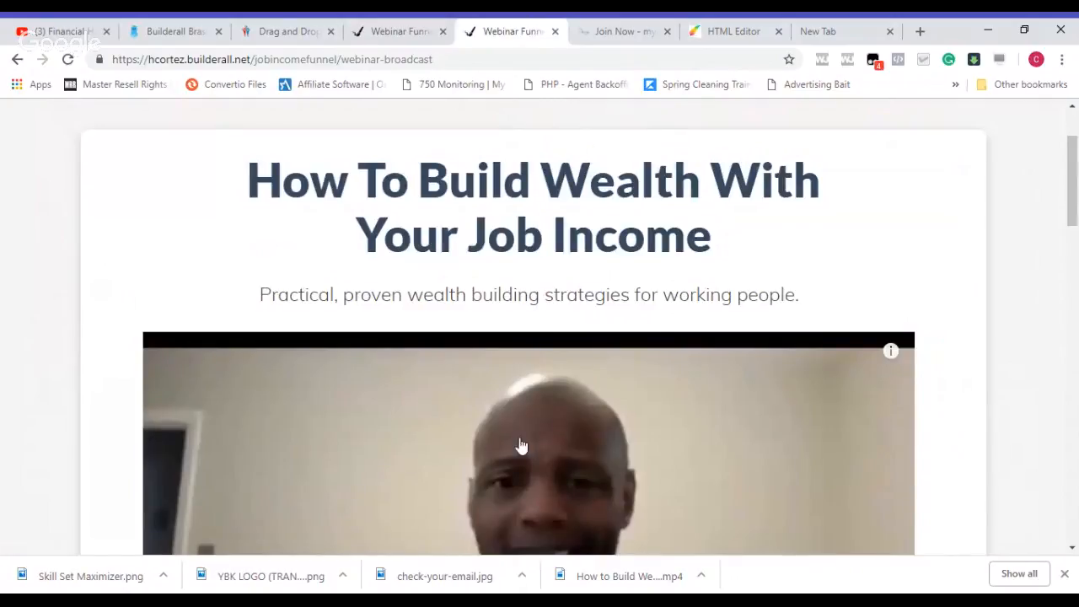
pyautogui.moveTo(1075, 201); pyautogui.dragTo(1076, 392)
pyautogui.click(401, 36)
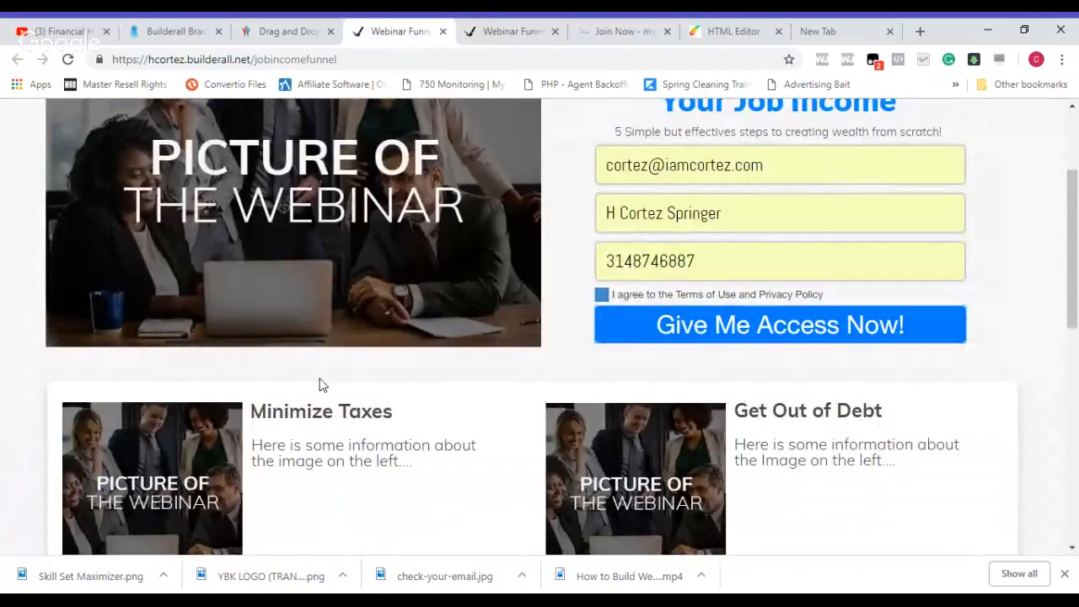
pyautogui.click(488, 40)
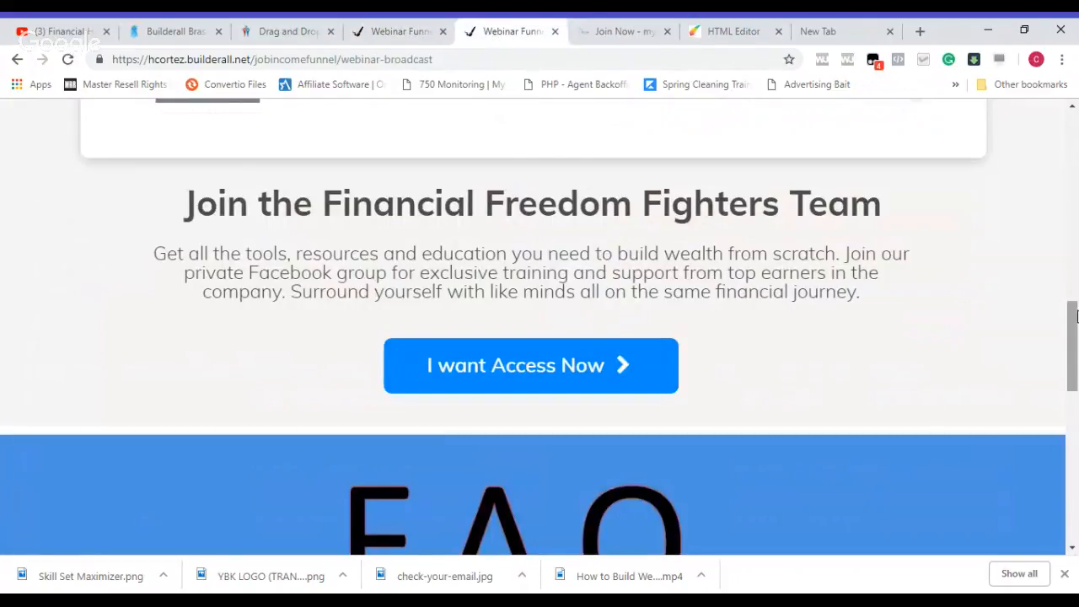
pyautogui.scroll(11, 1075, 304)
pyautogui.scroll(-6, 1076, 314)
pyautogui.scroll(-4, 1077, 315)
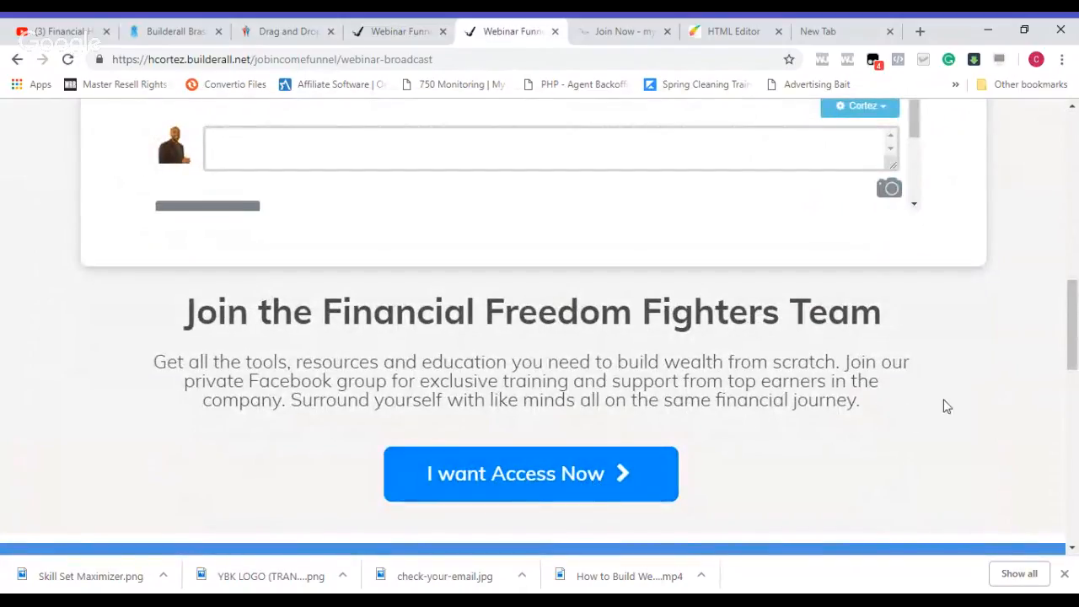
pyautogui.scroll(-5, 1077, 314)
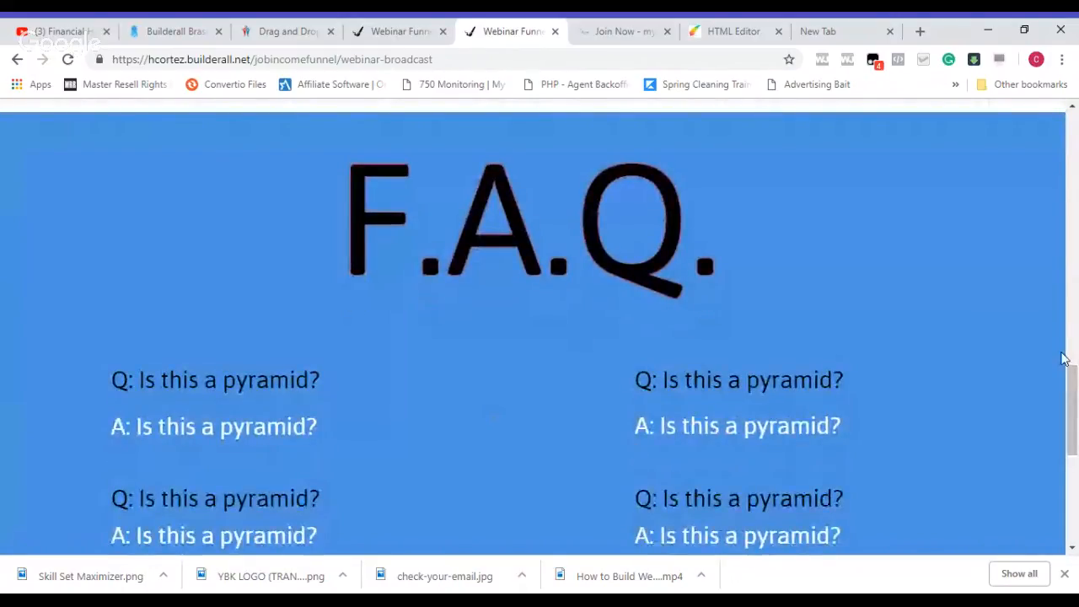
pyautogui.scroll(-3, 1073, 387)
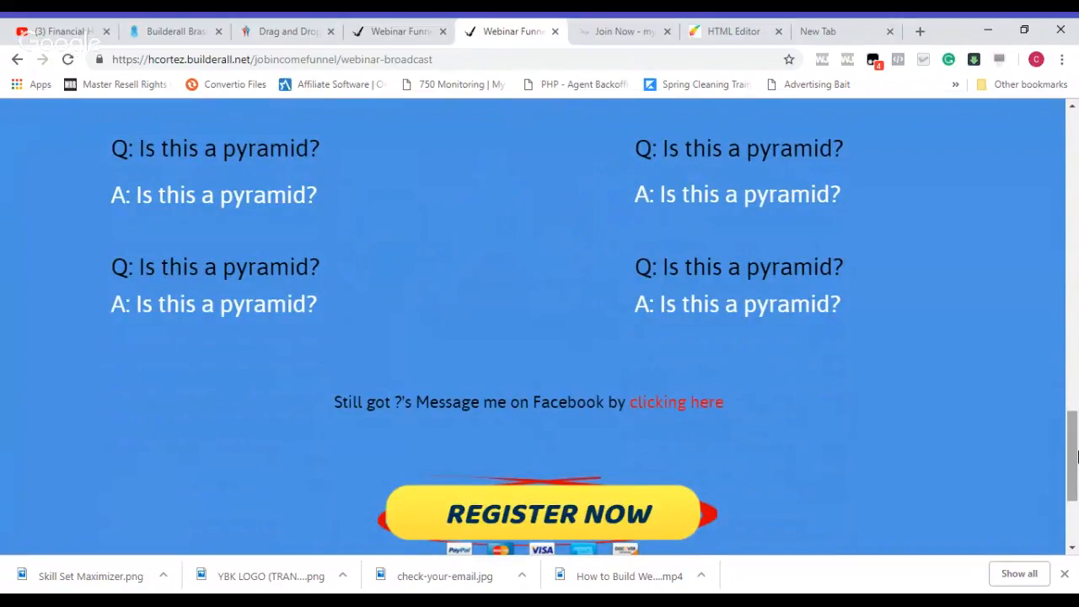
pyautogui.scroll(-1, 1076, 455)
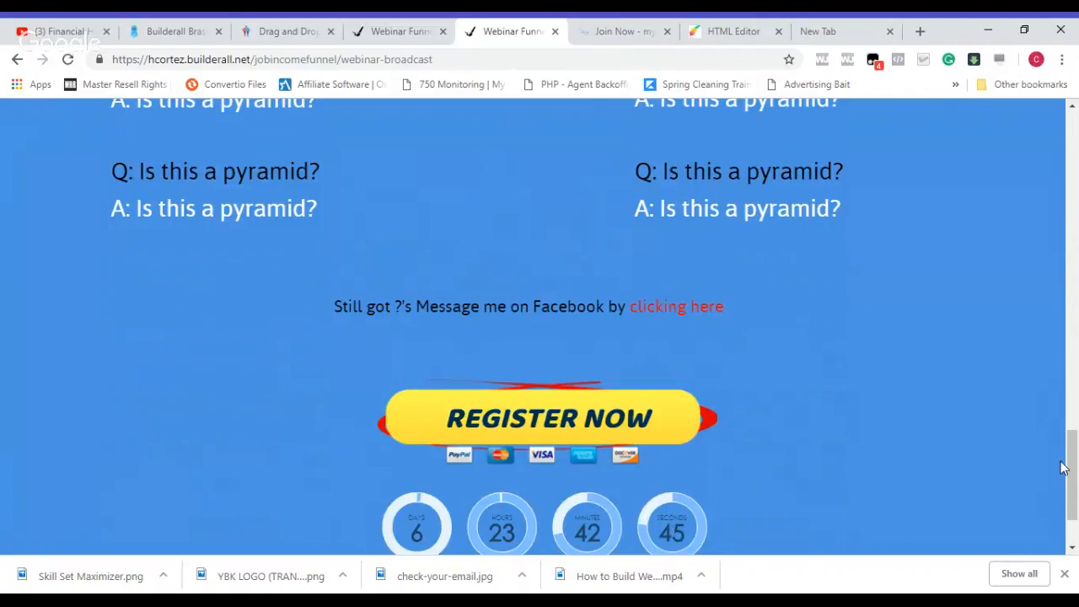
pyautogui.moveTo(1070, 474); pyautogui.dragTo(1063, 89)
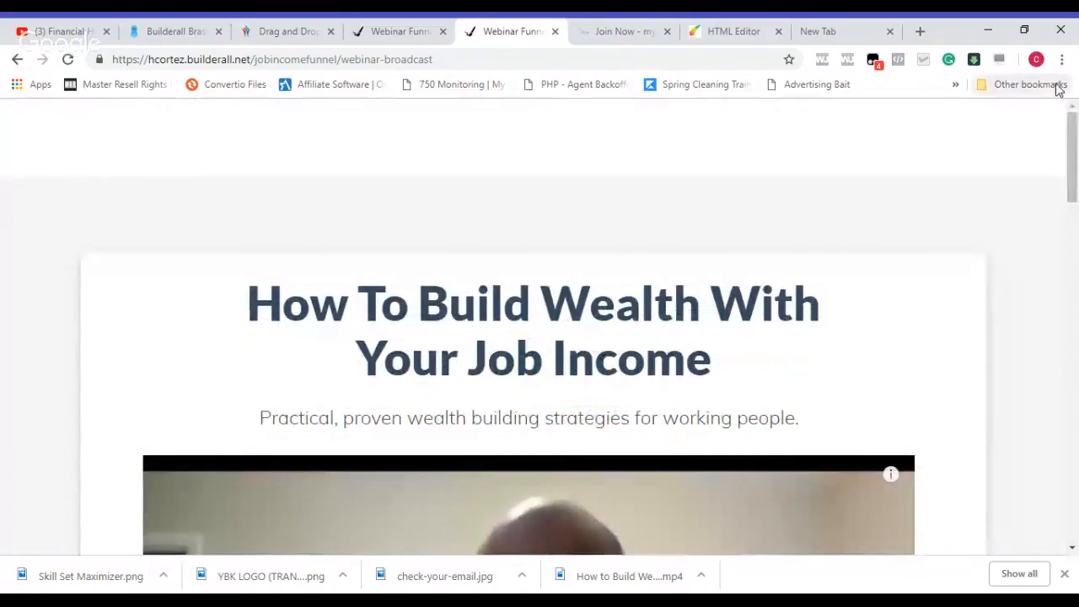